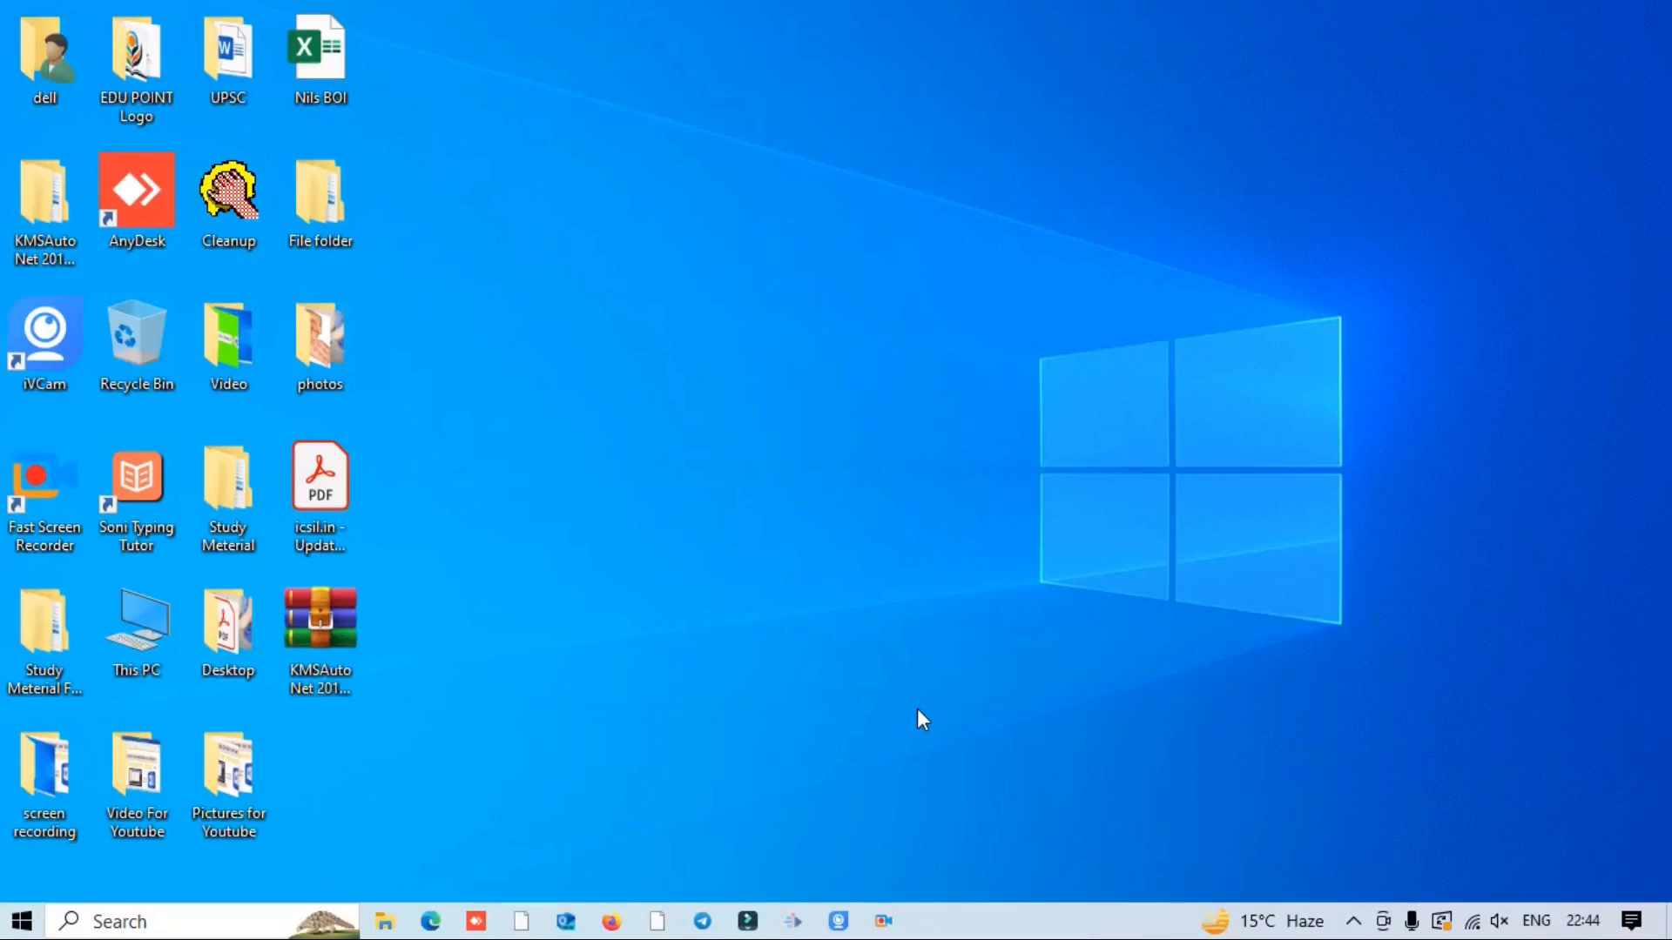
Step: Open Word and create a blank document
left_click(175, 921)
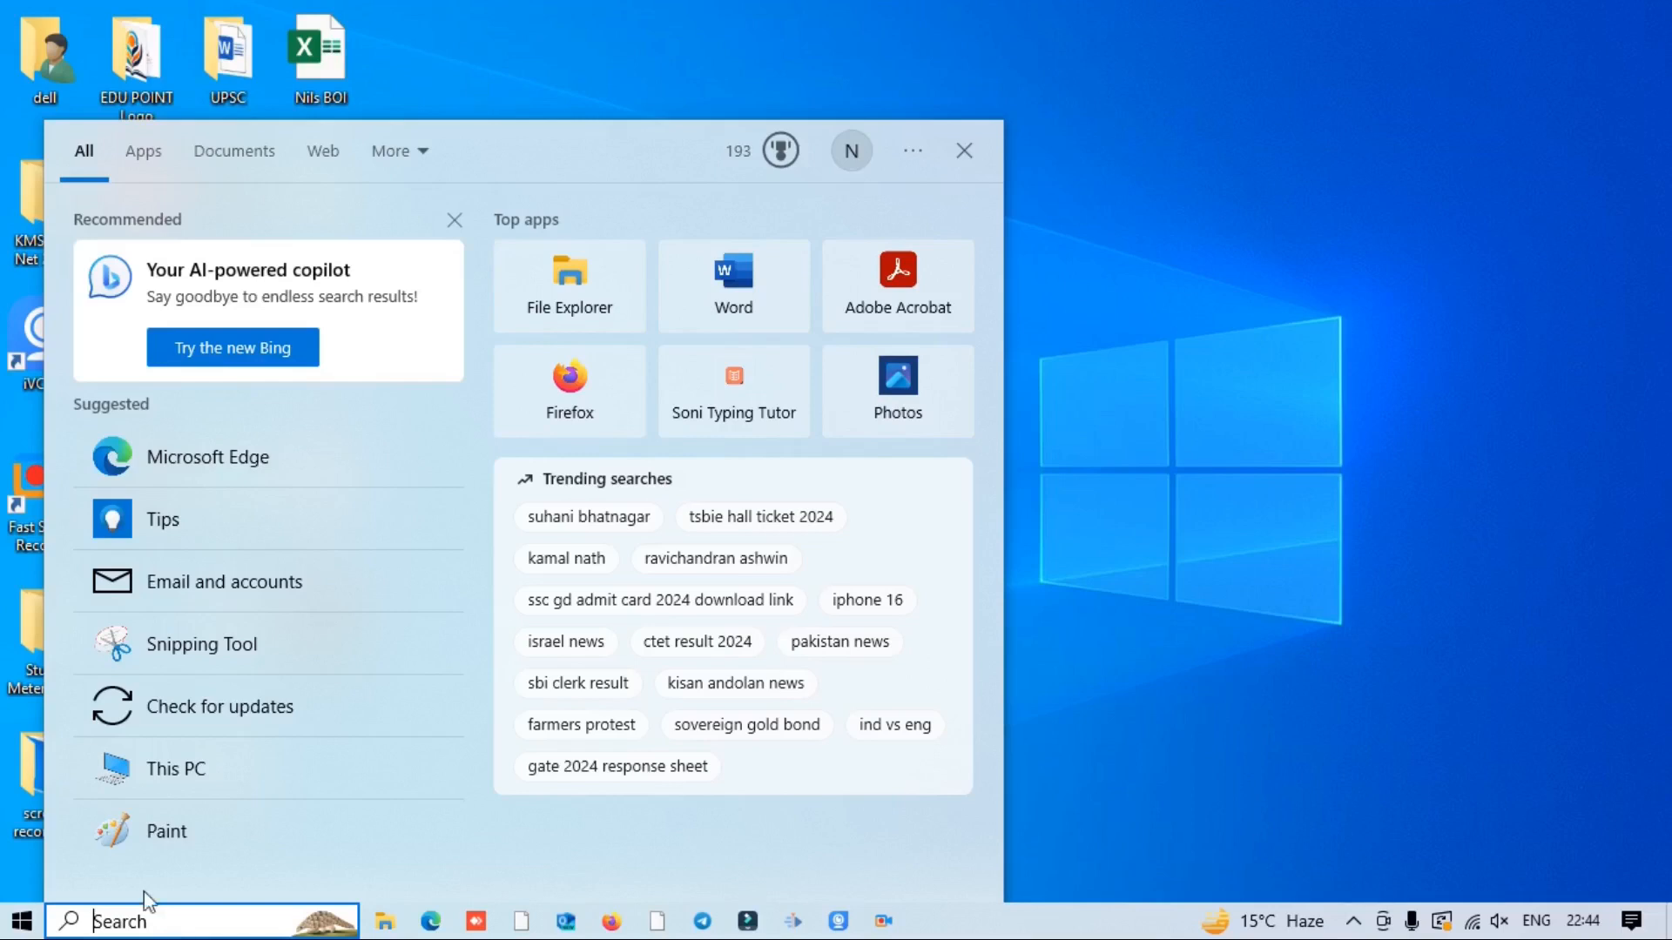
type("wor")
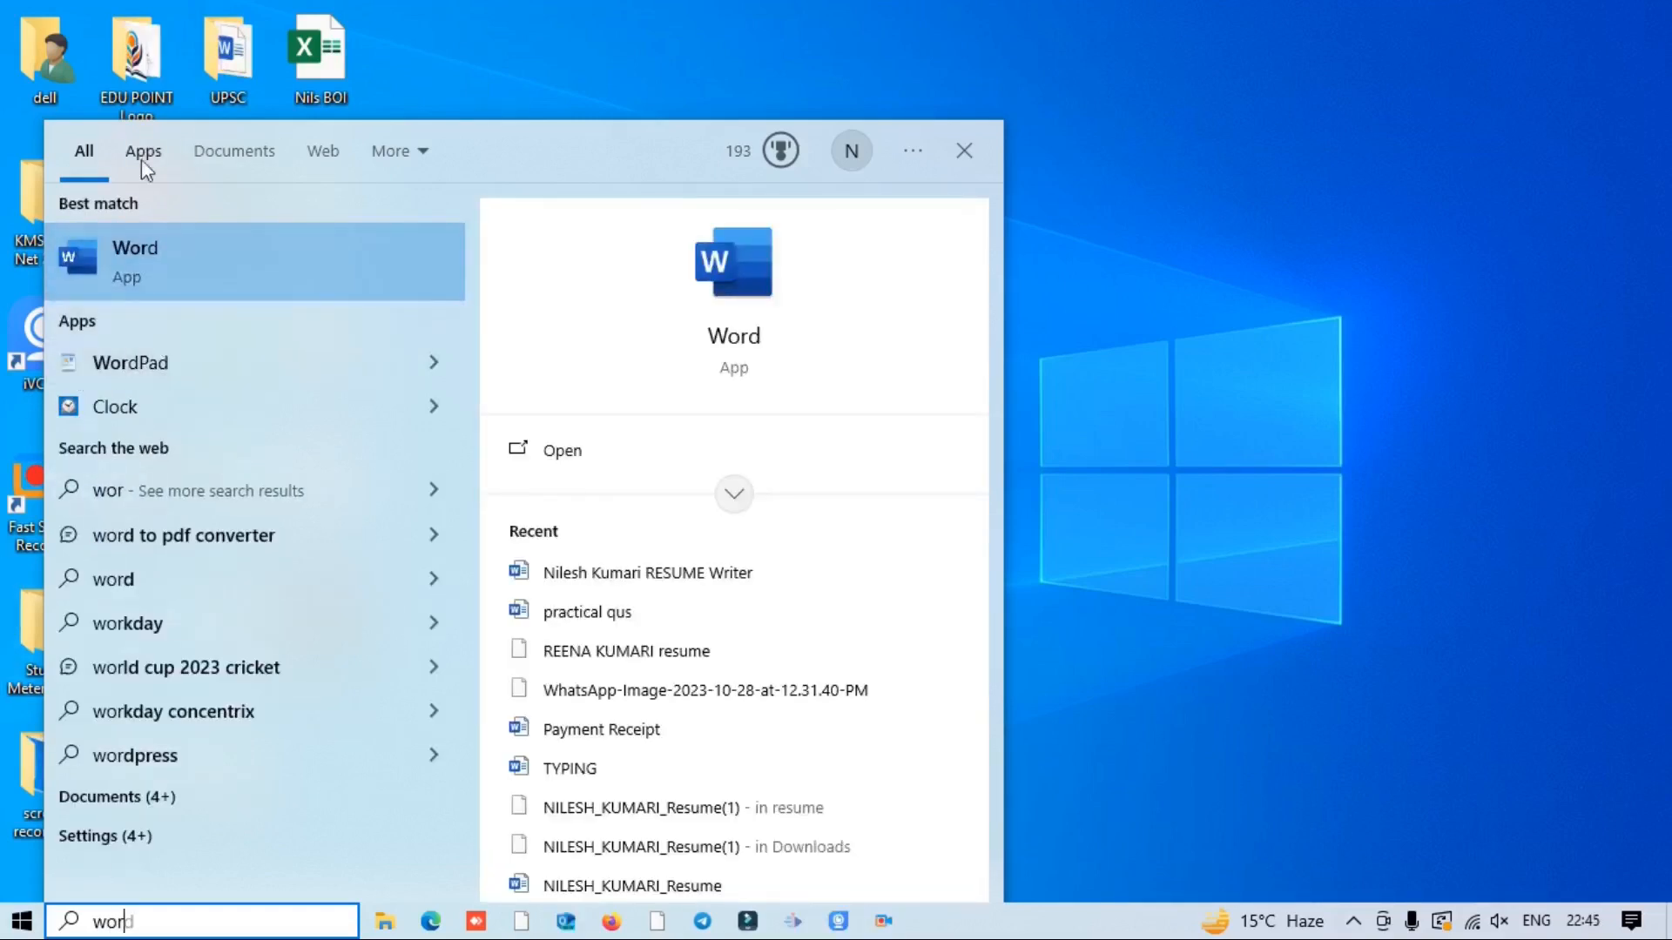
left_click(127, 263)
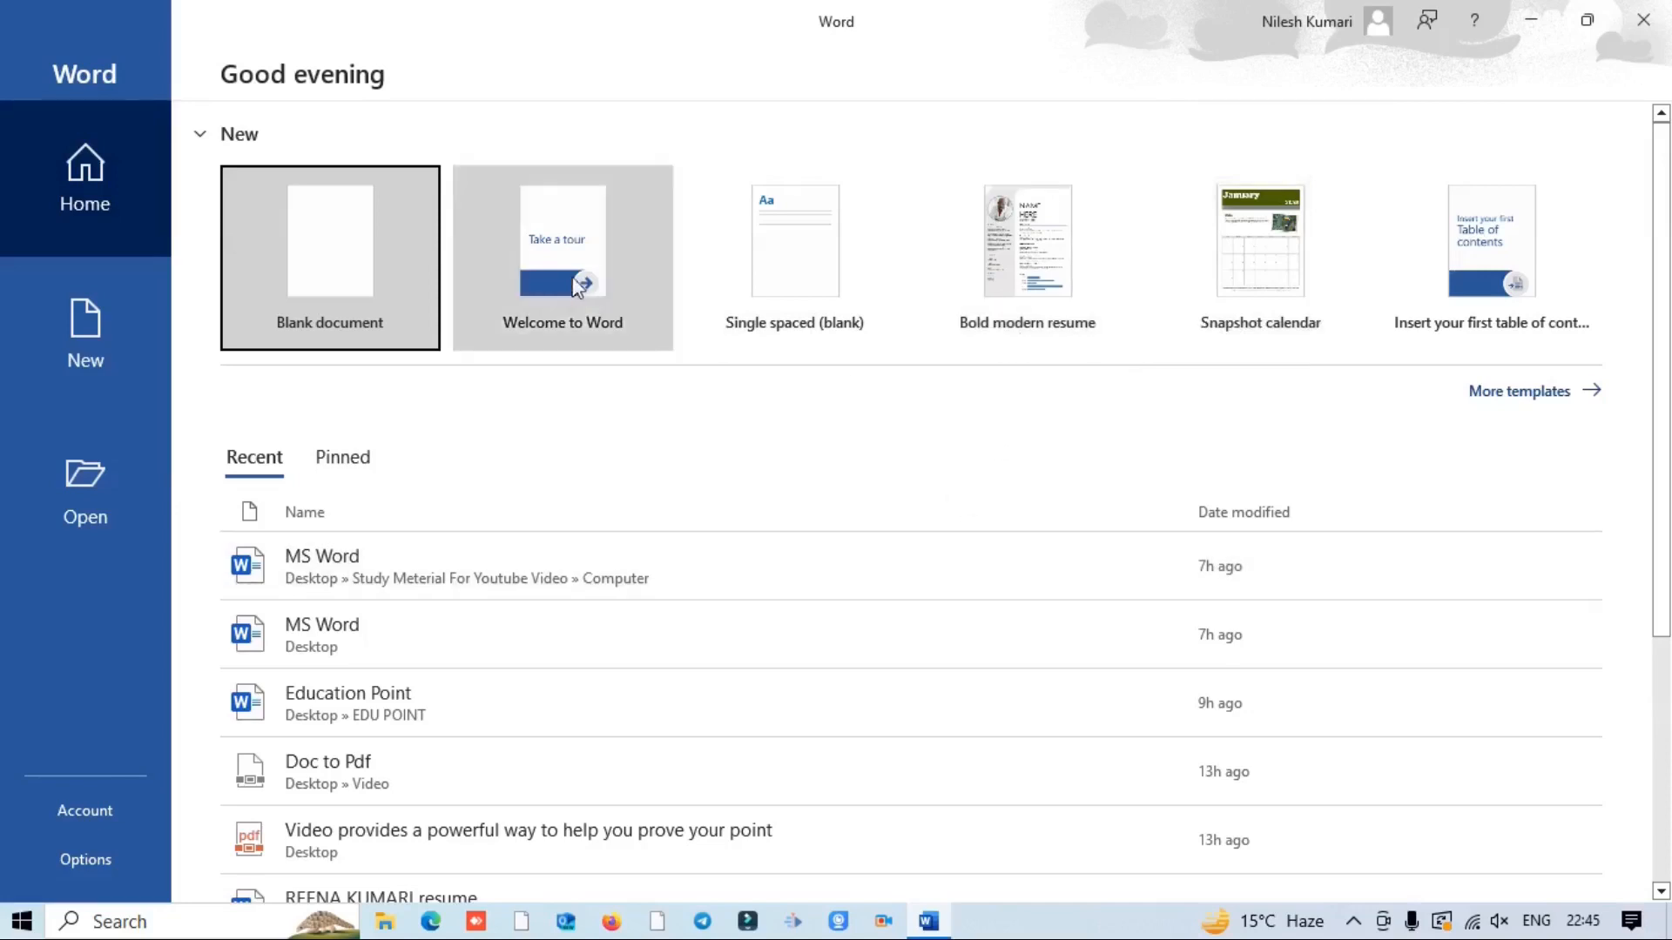
left_click(347, 260)
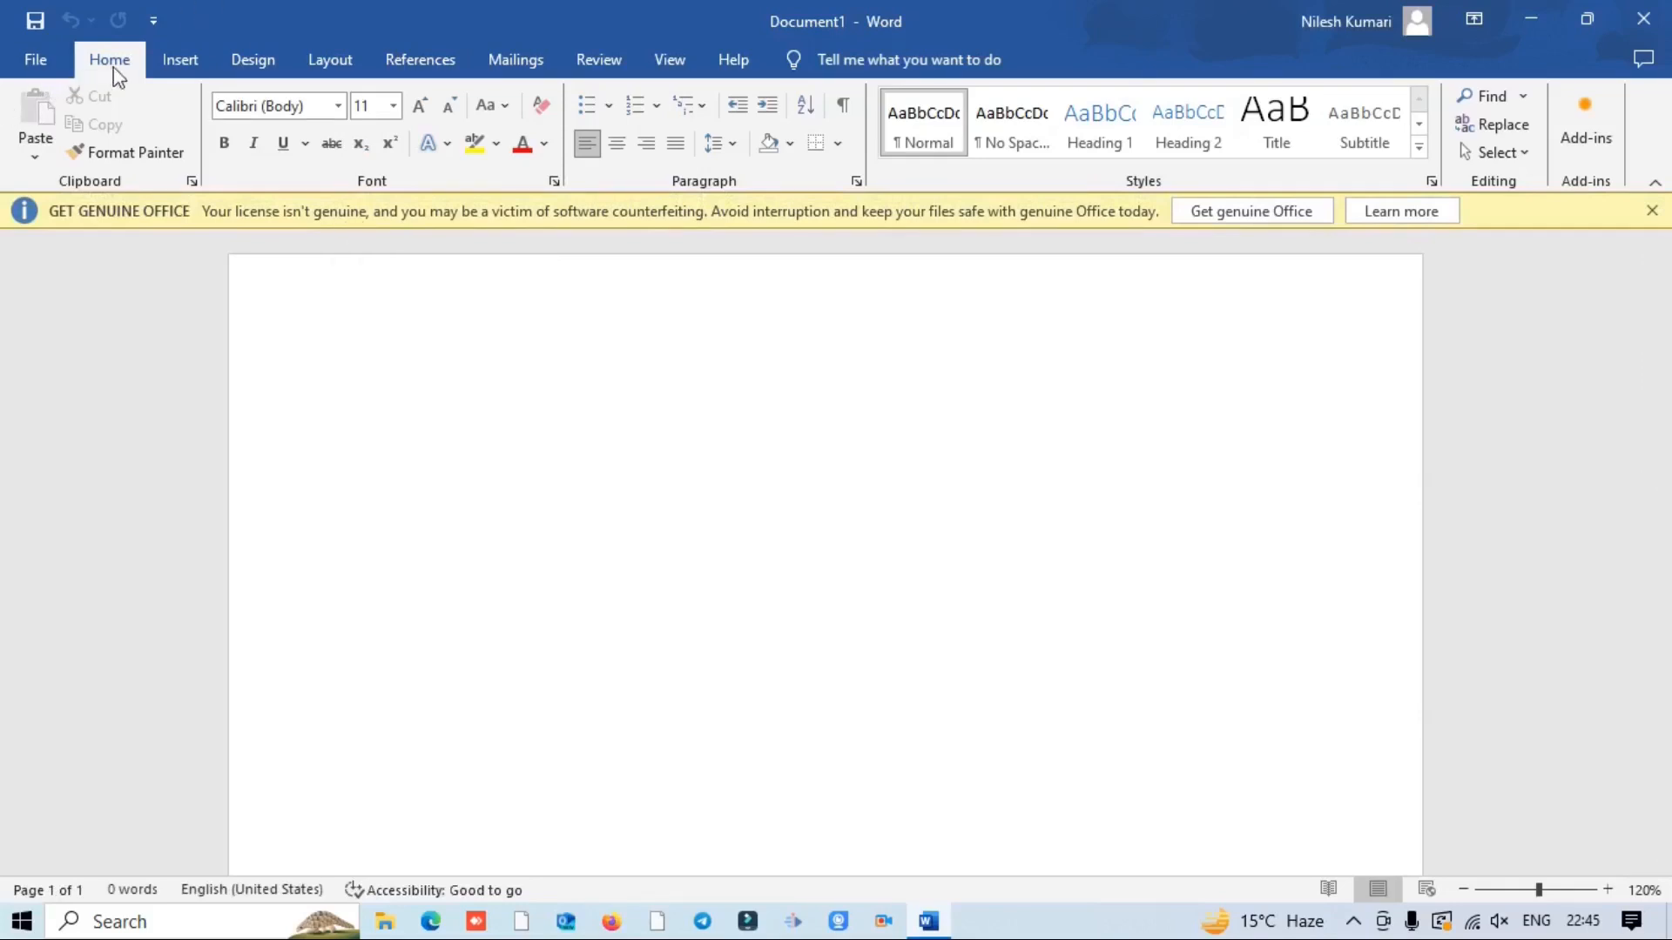
Step: Examine the file commands and the available fonts, font sizes, text effects, highlight colours and font colours
left_click(35, 61)
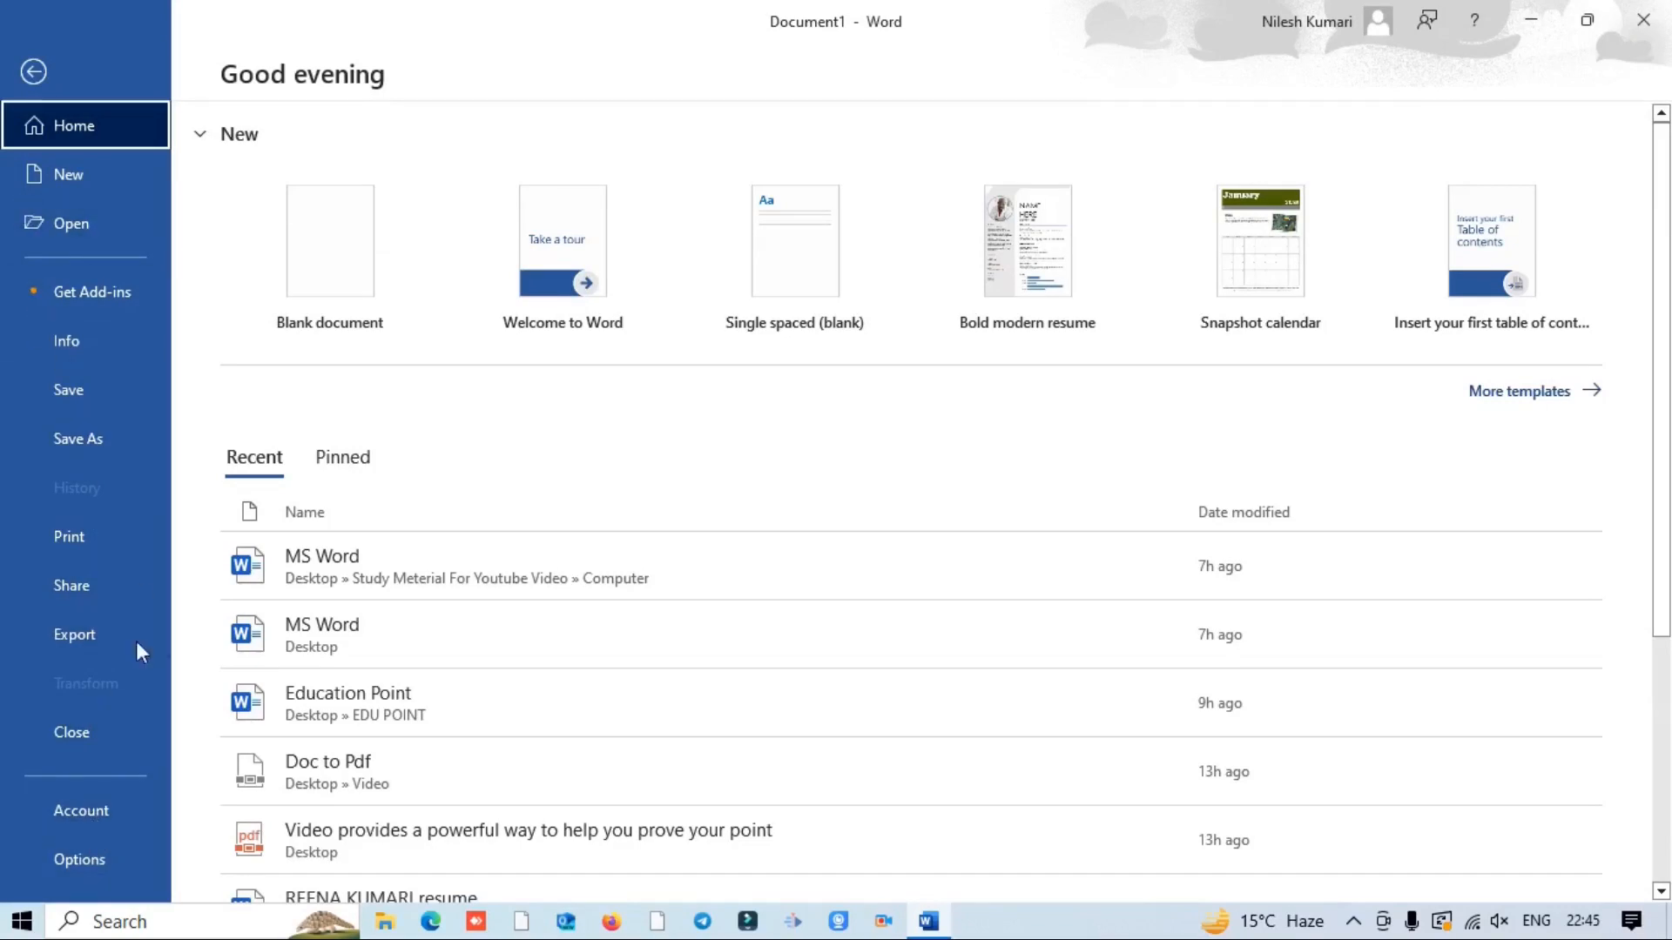
left_click(33, 71)
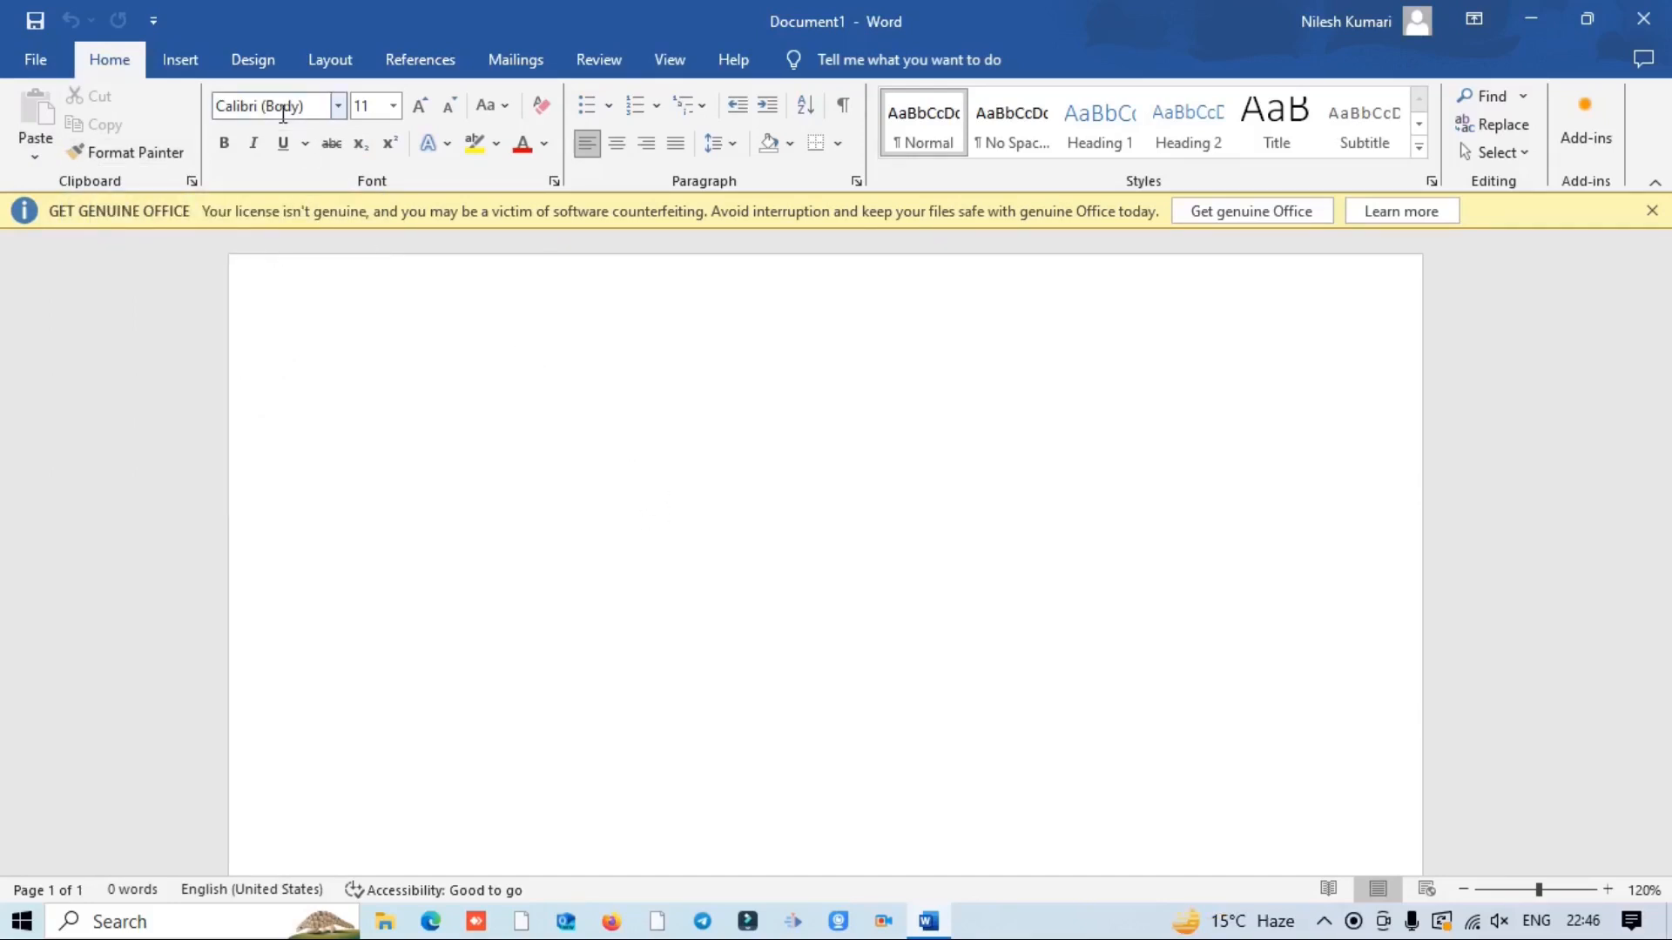
left_click(338, 106)
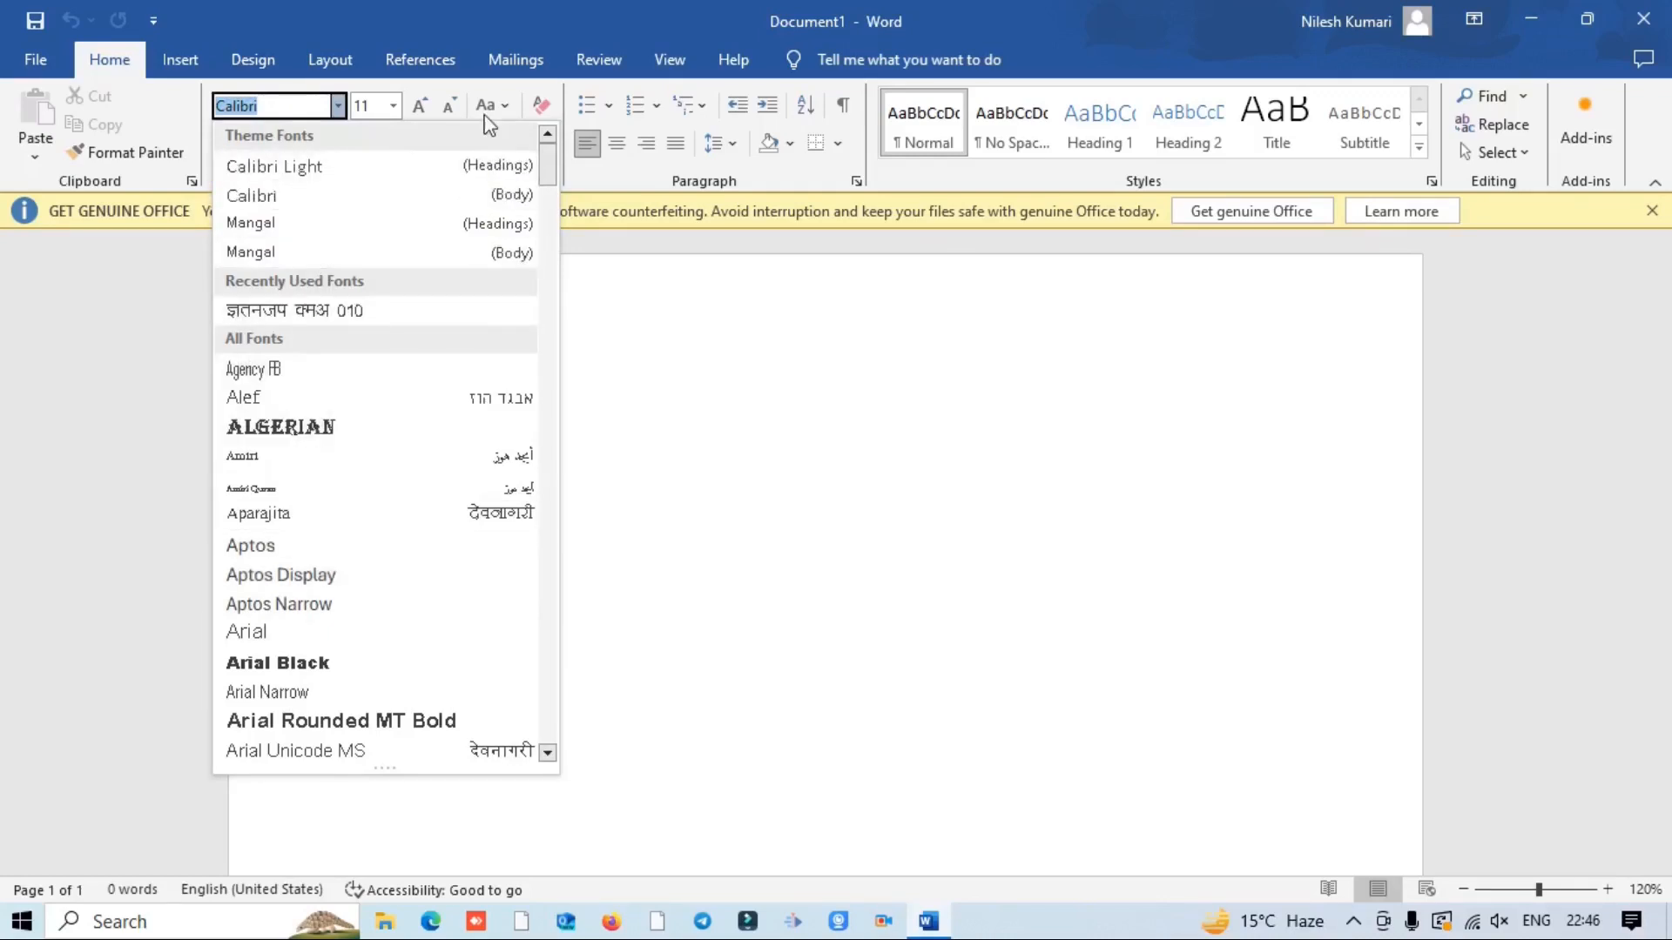
left_click(395, 105)
left_click(394, 105)
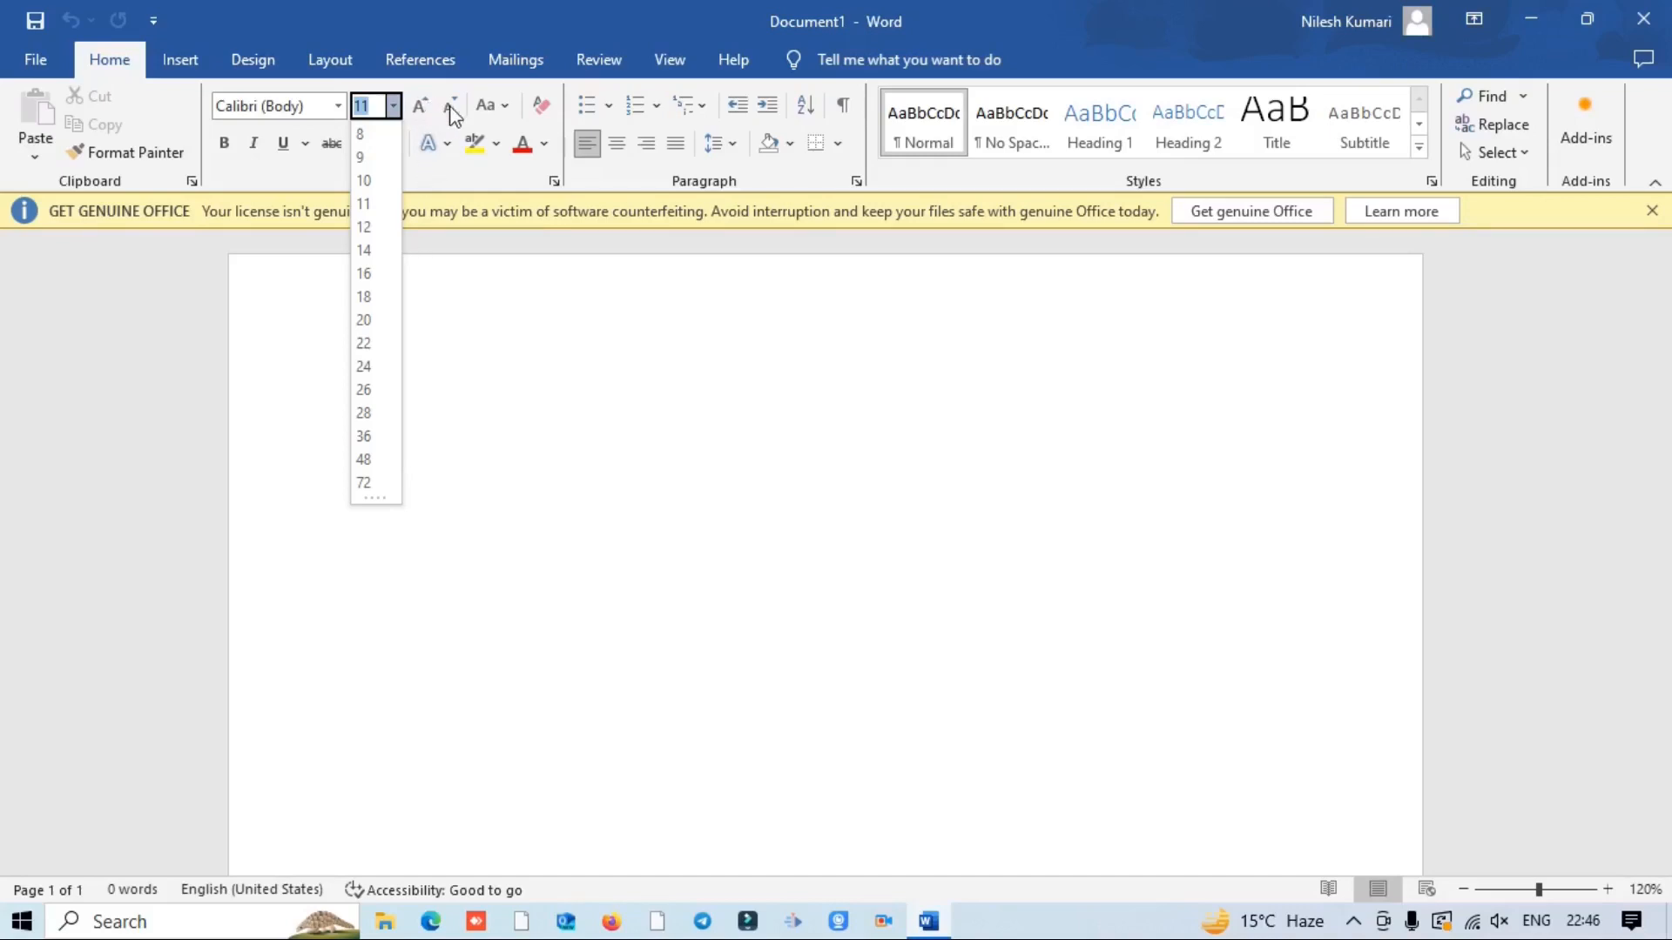
left_click(469, 299)
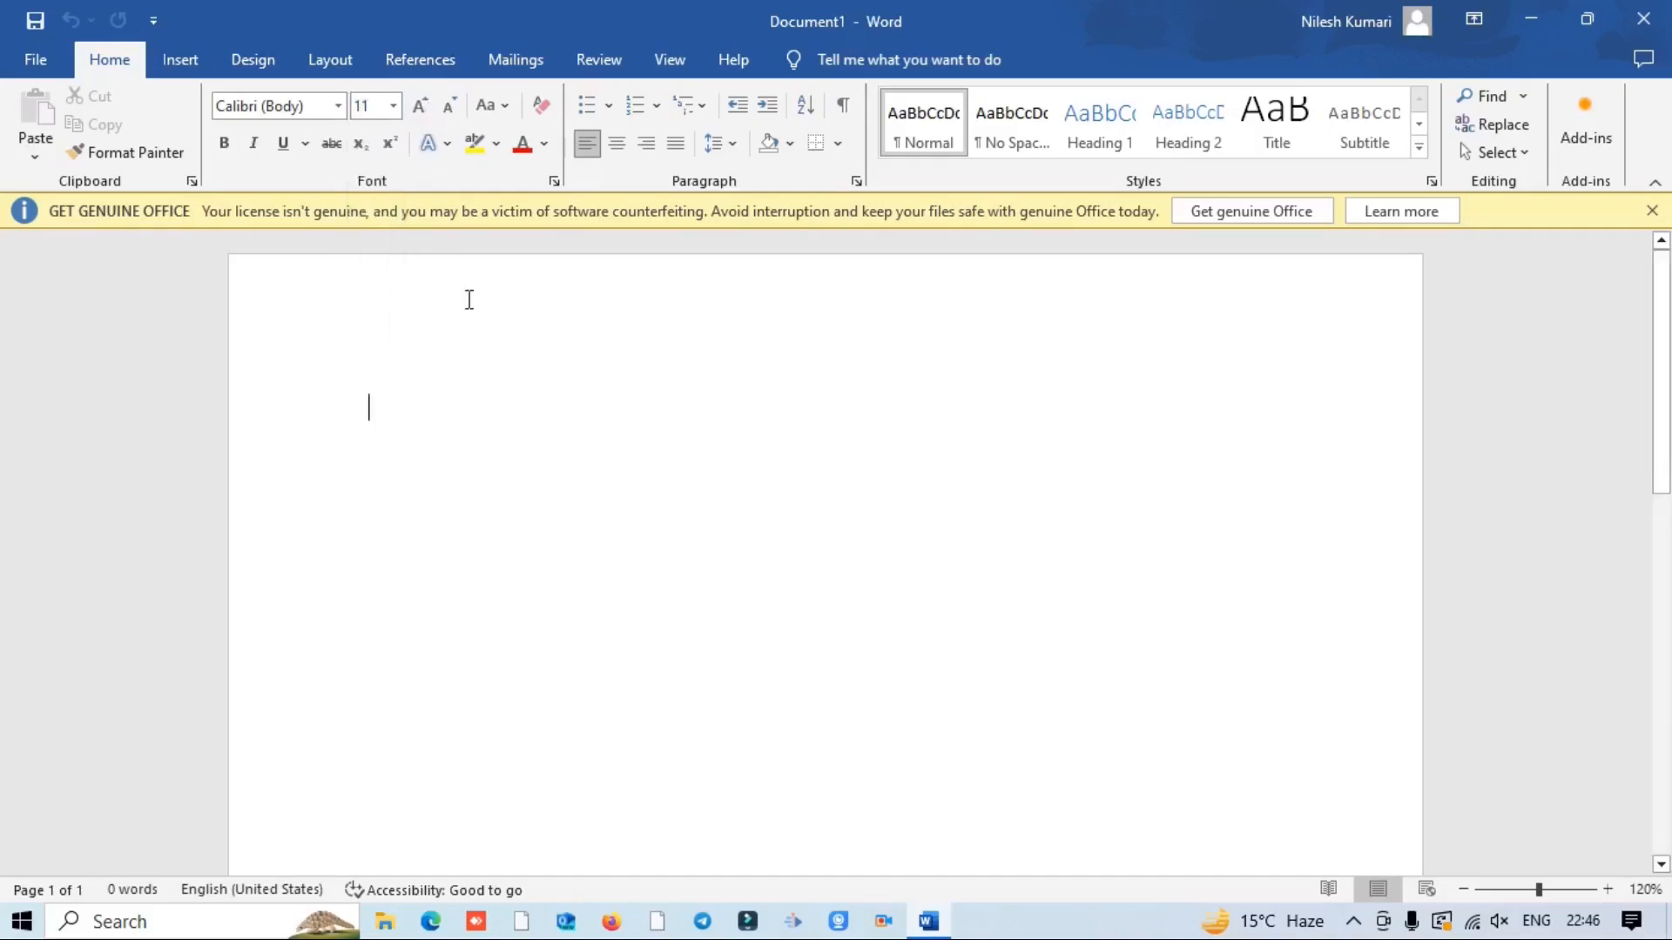
left_click(442, 143)
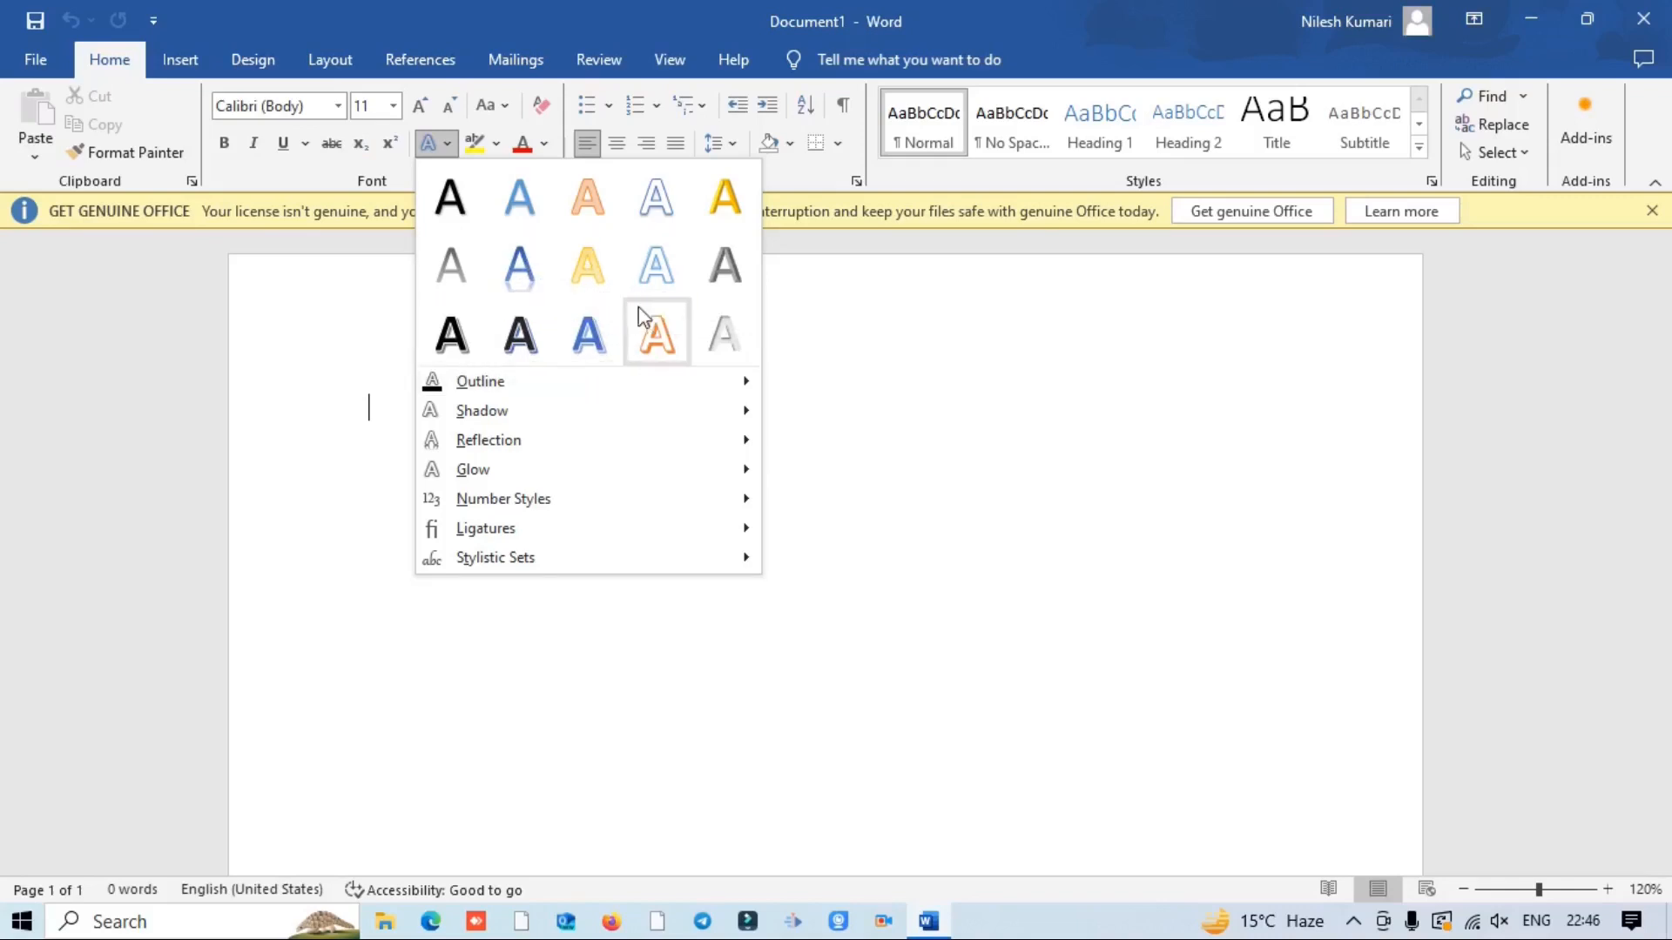
left_click(550, 627)
left_click(496, 143)
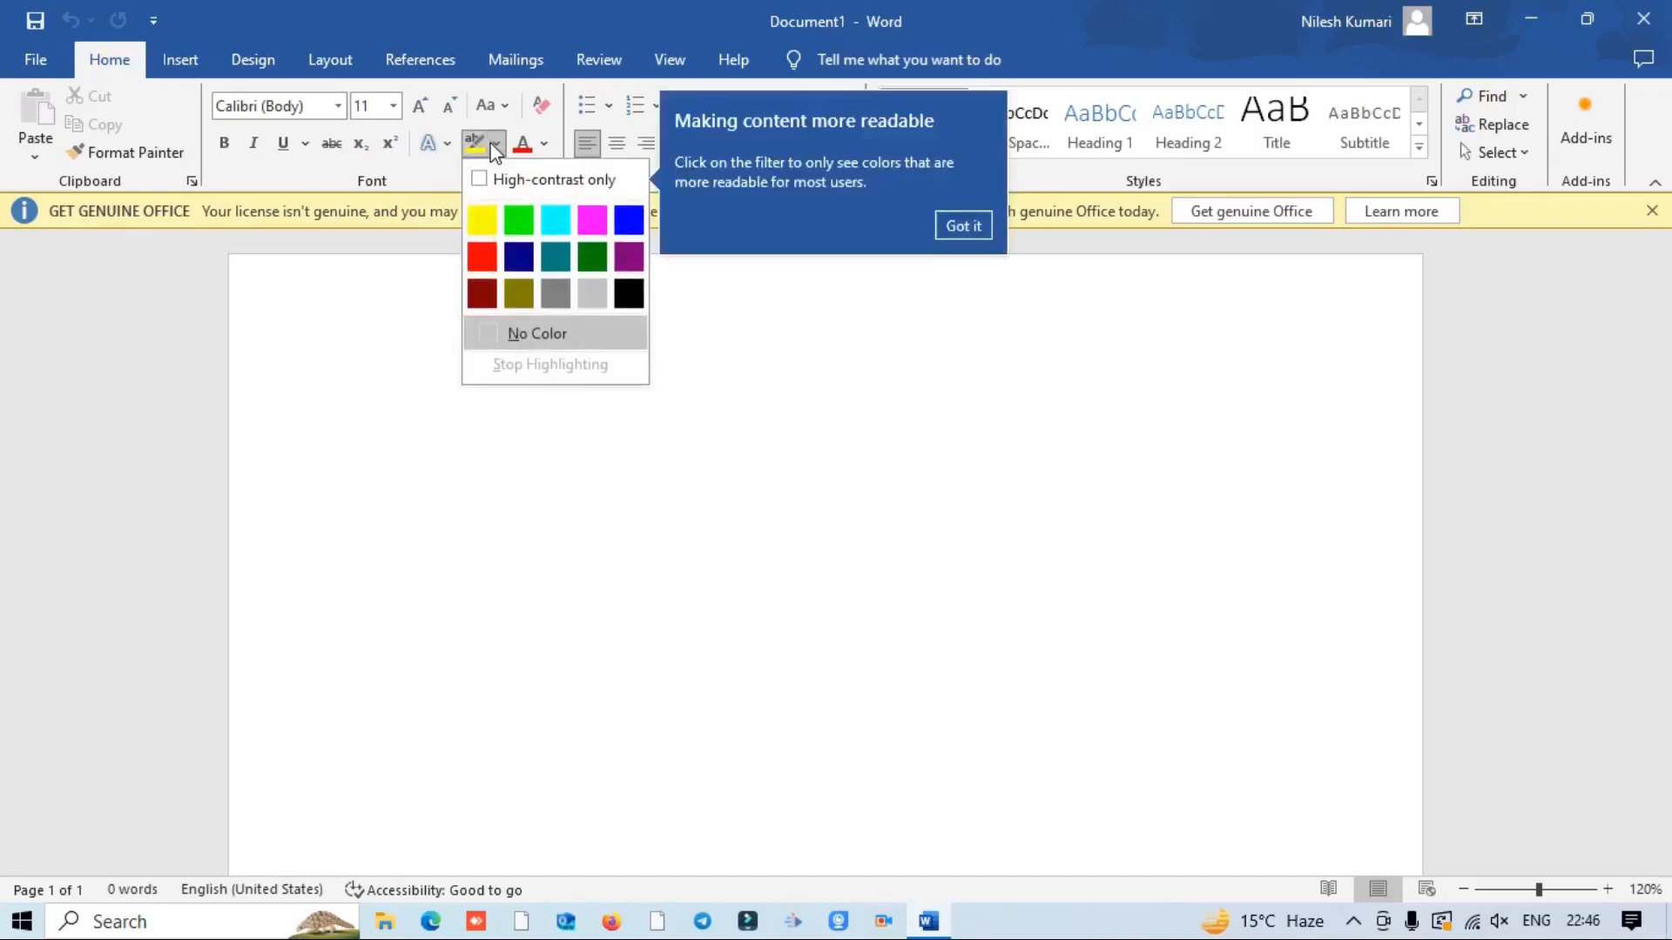
left_click(965, 227)
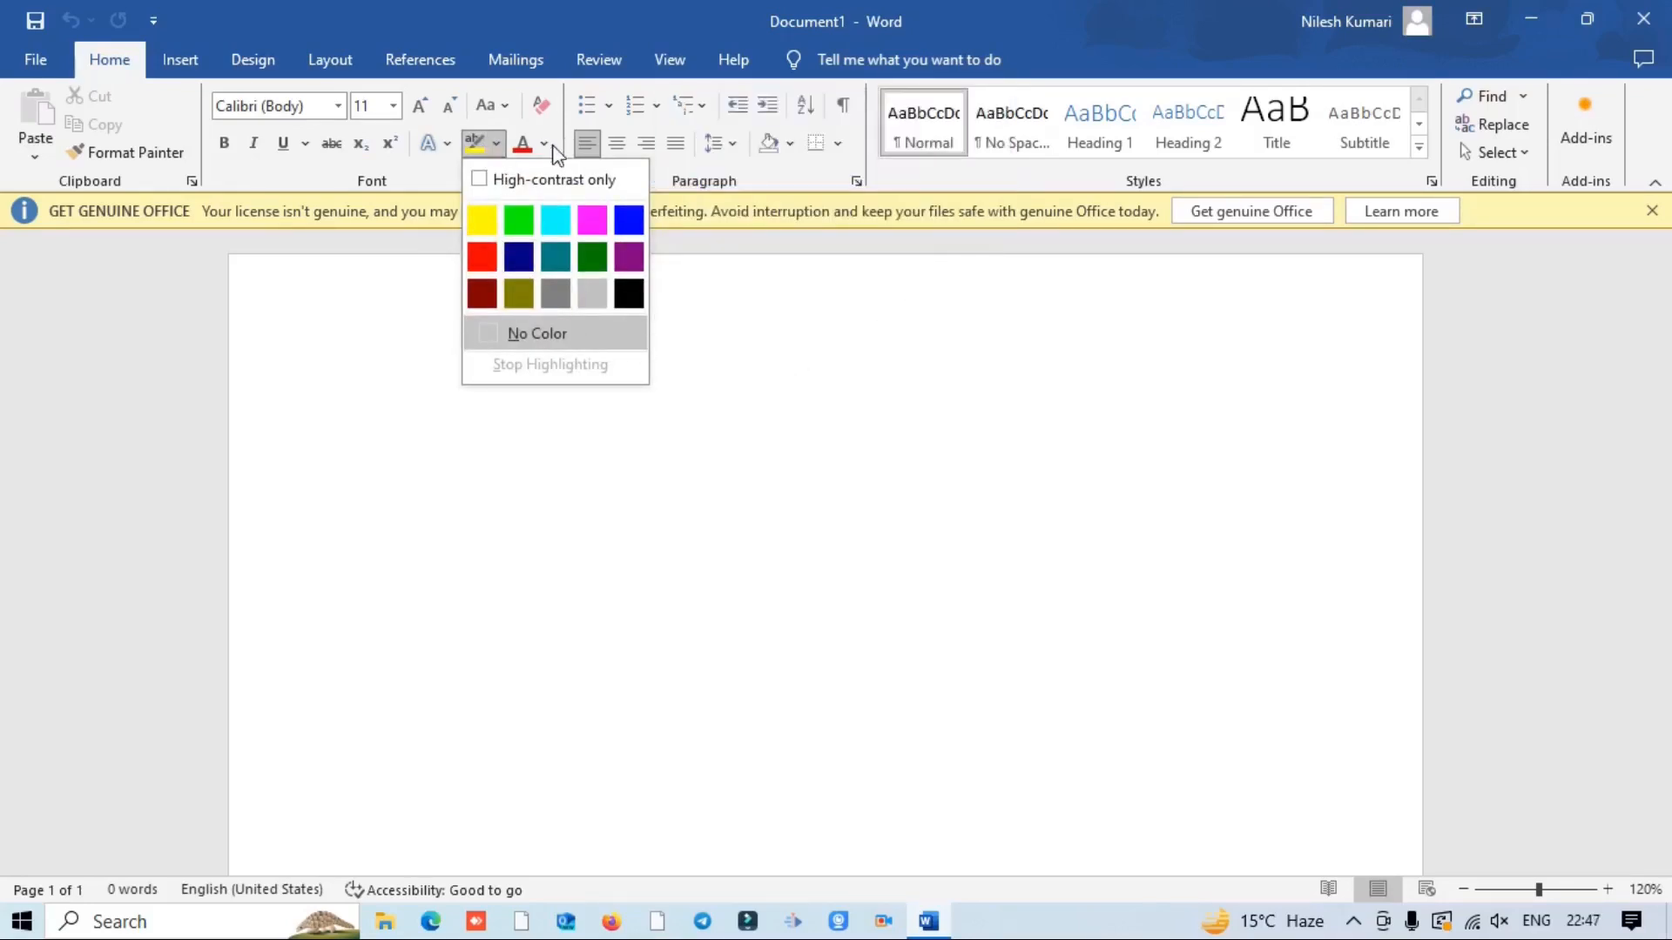
left_click(543, 144)
left_click(544, 144)
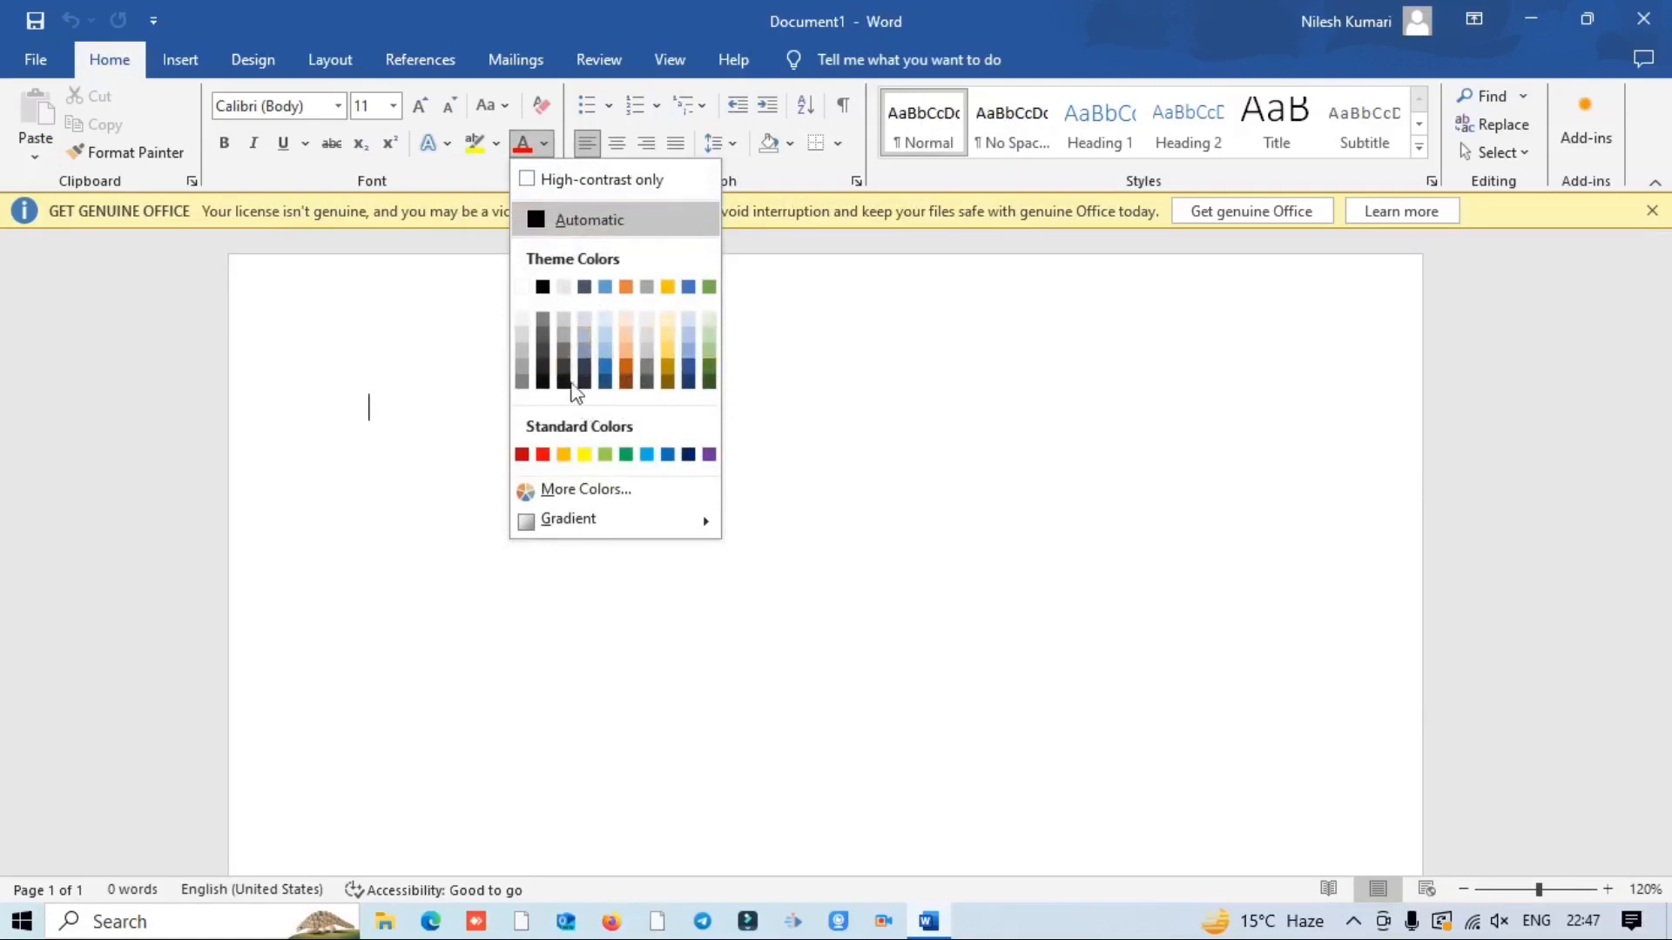
left_click(444, 400)
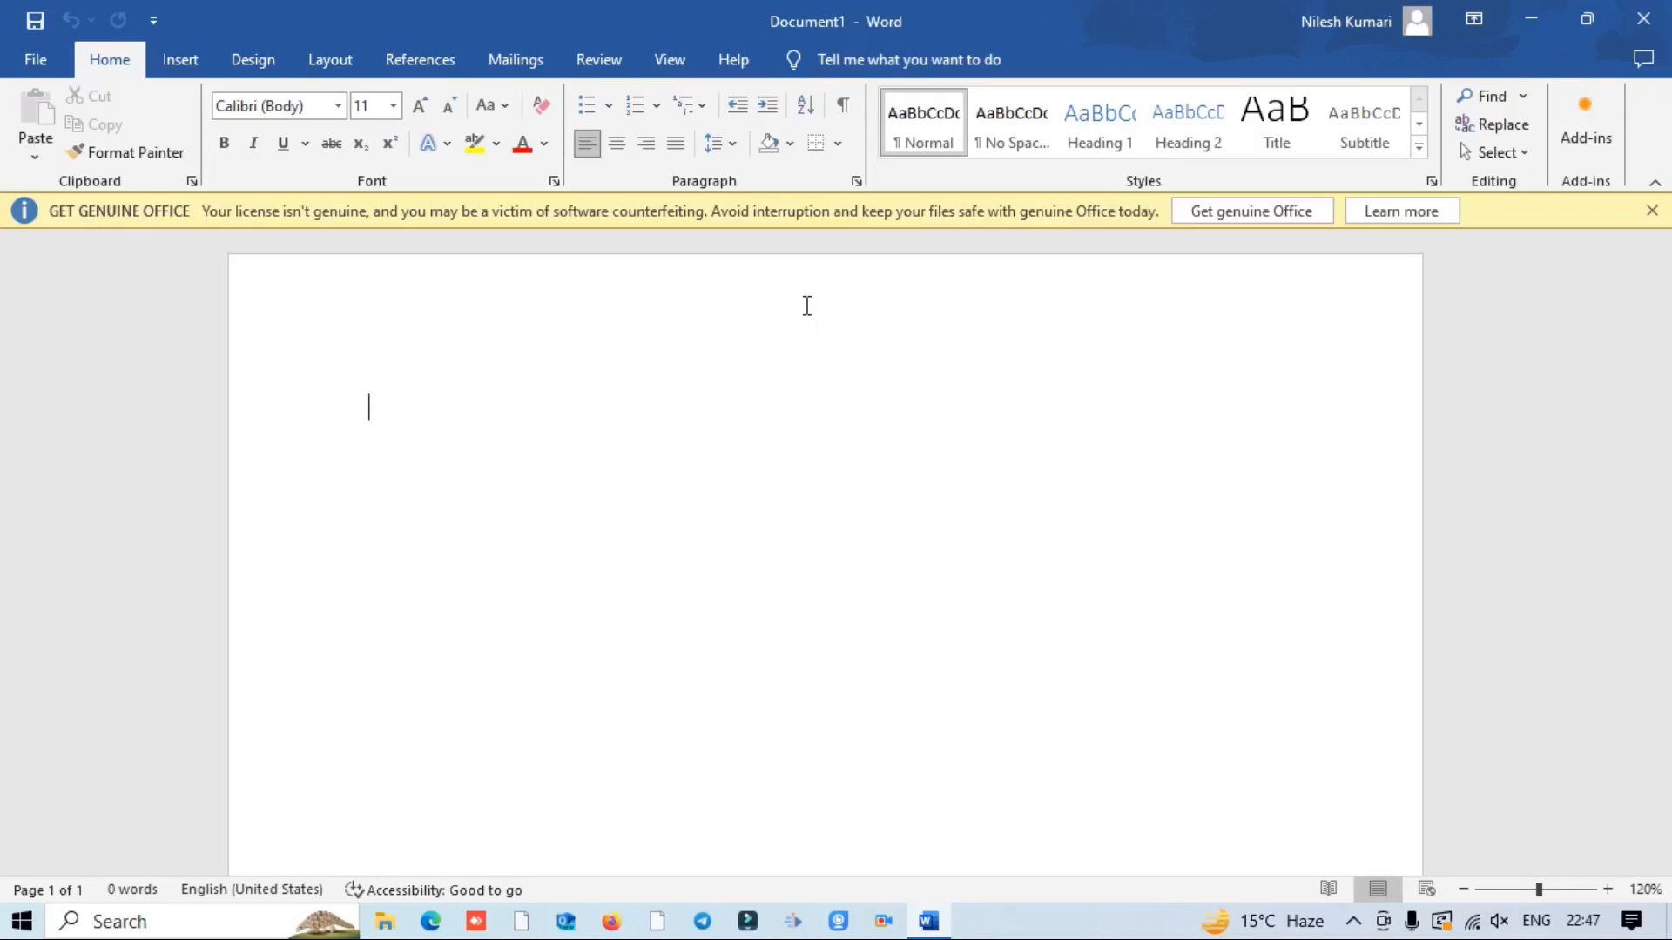
Step: Insert sample paragraphs into the blank document with the formula =rand()
type("=")
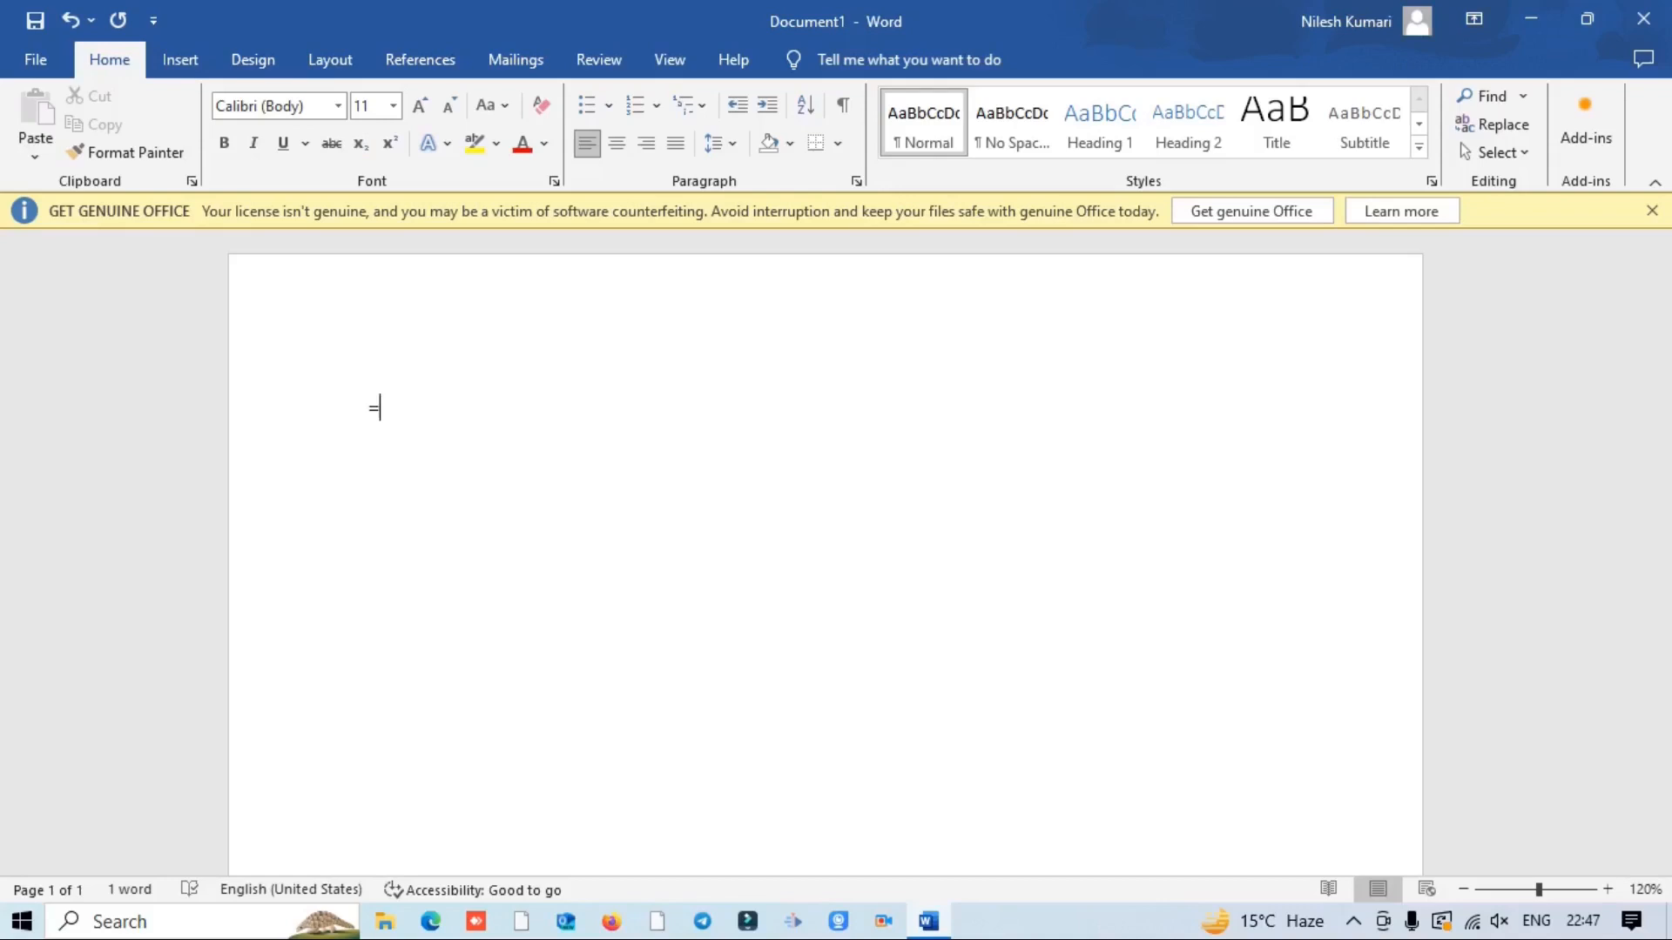
type("rand()")
key("Return")
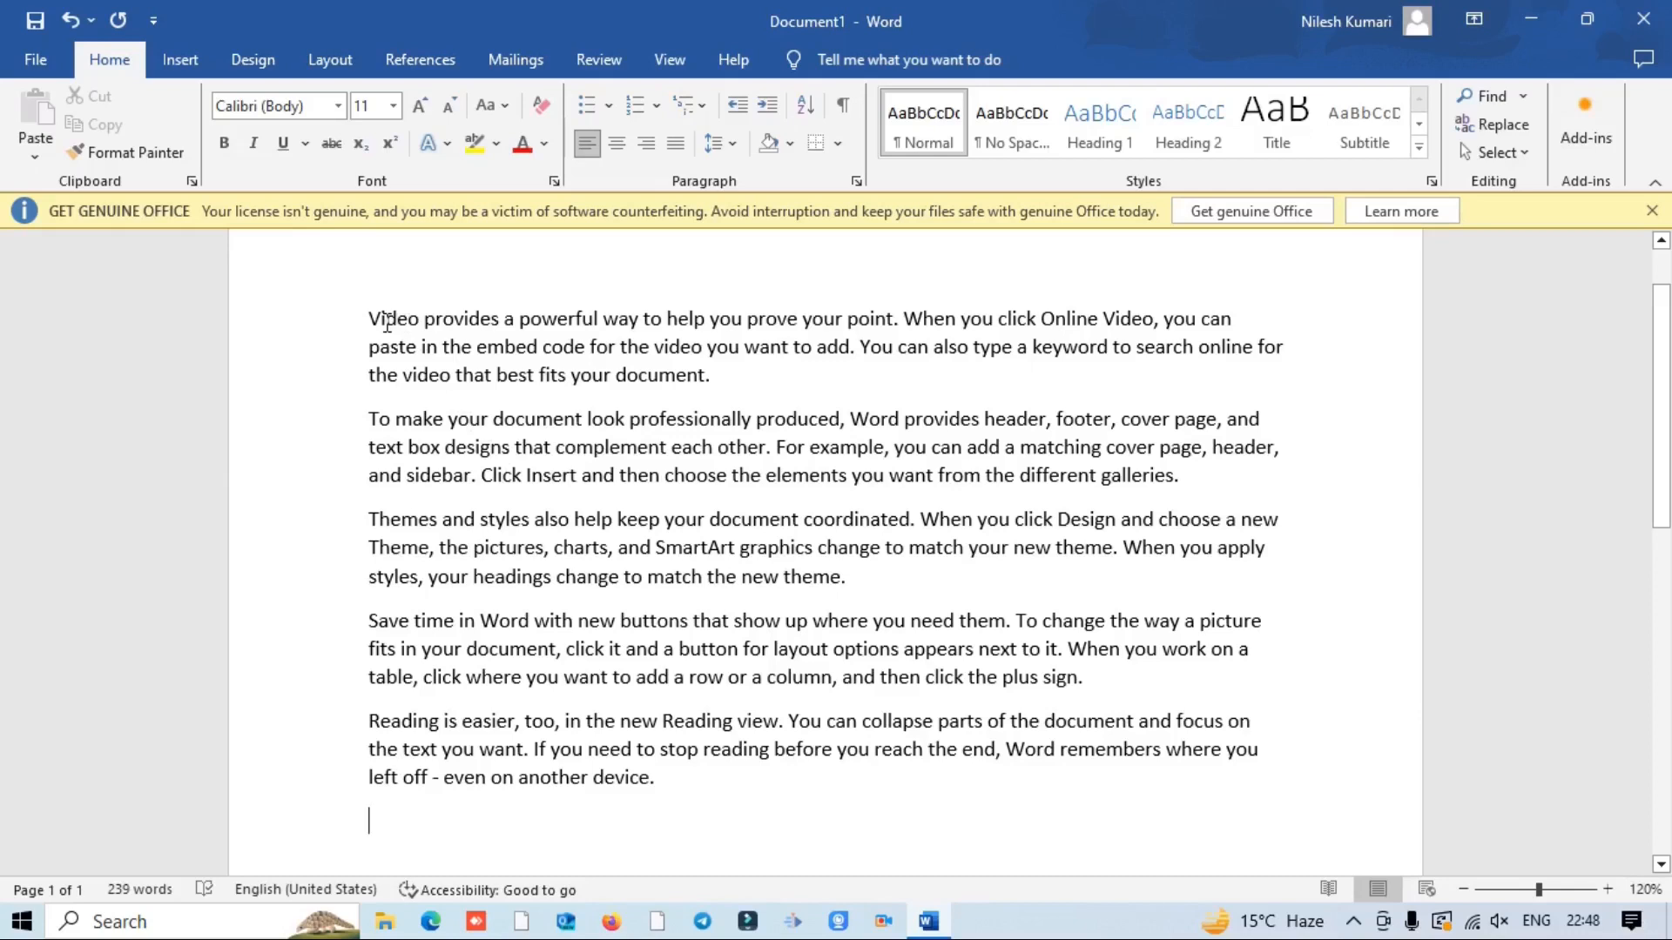
Step: Set the font of the whole document text to Mangal (Headings)
key("ctrl+a")
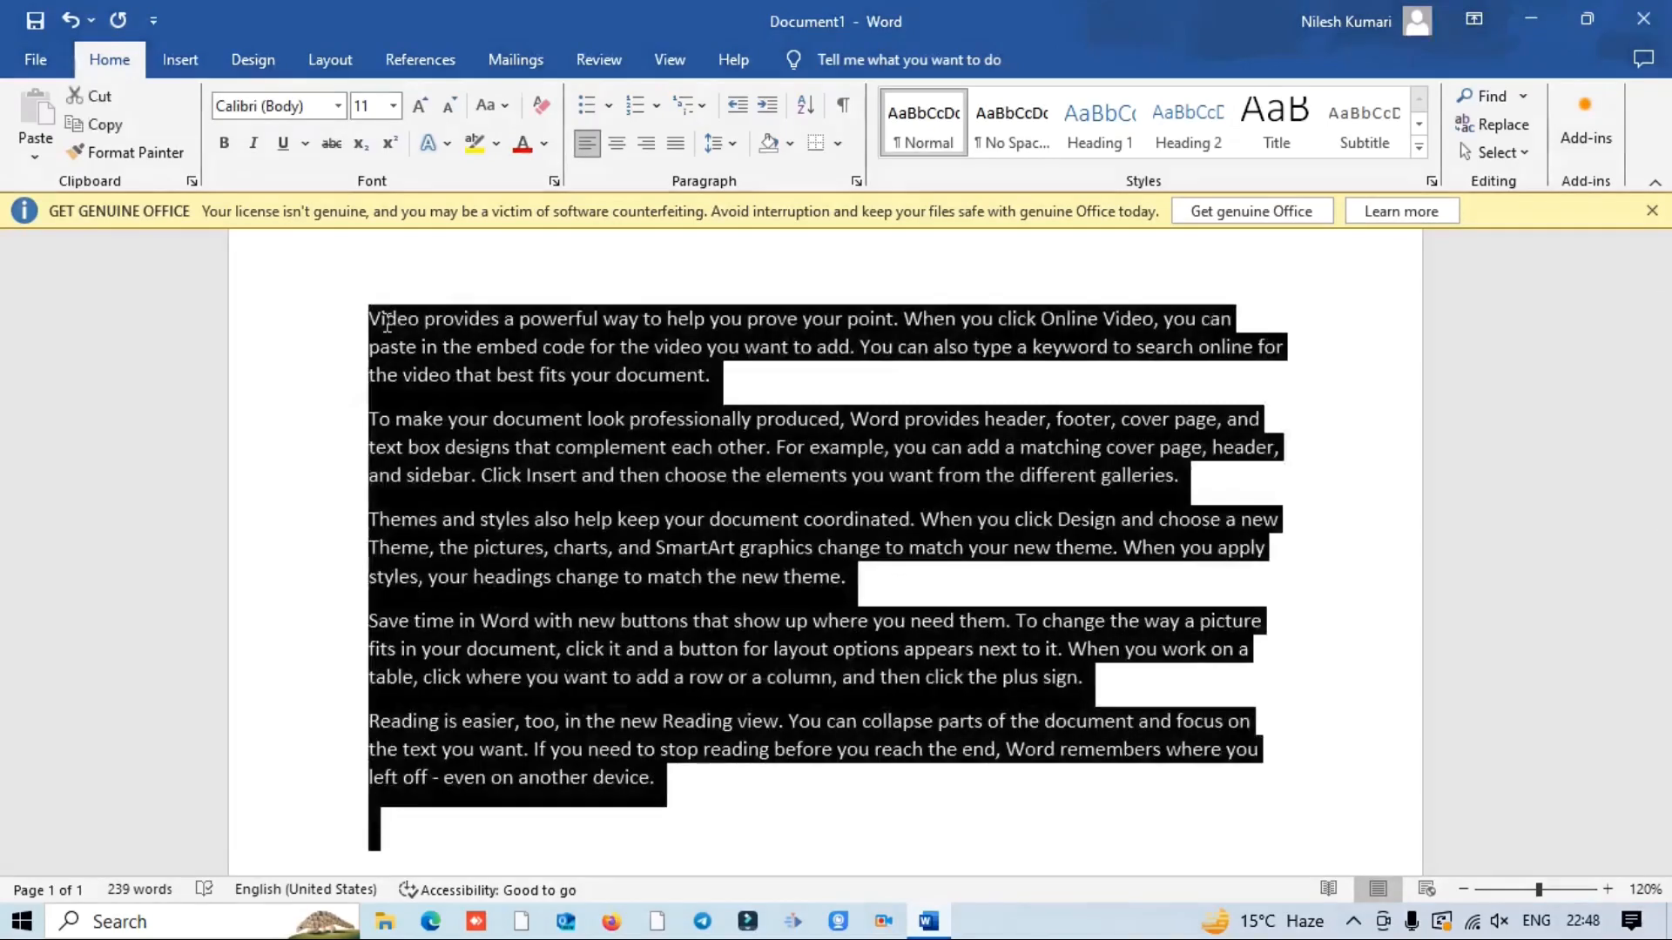
left_click(338, 105)
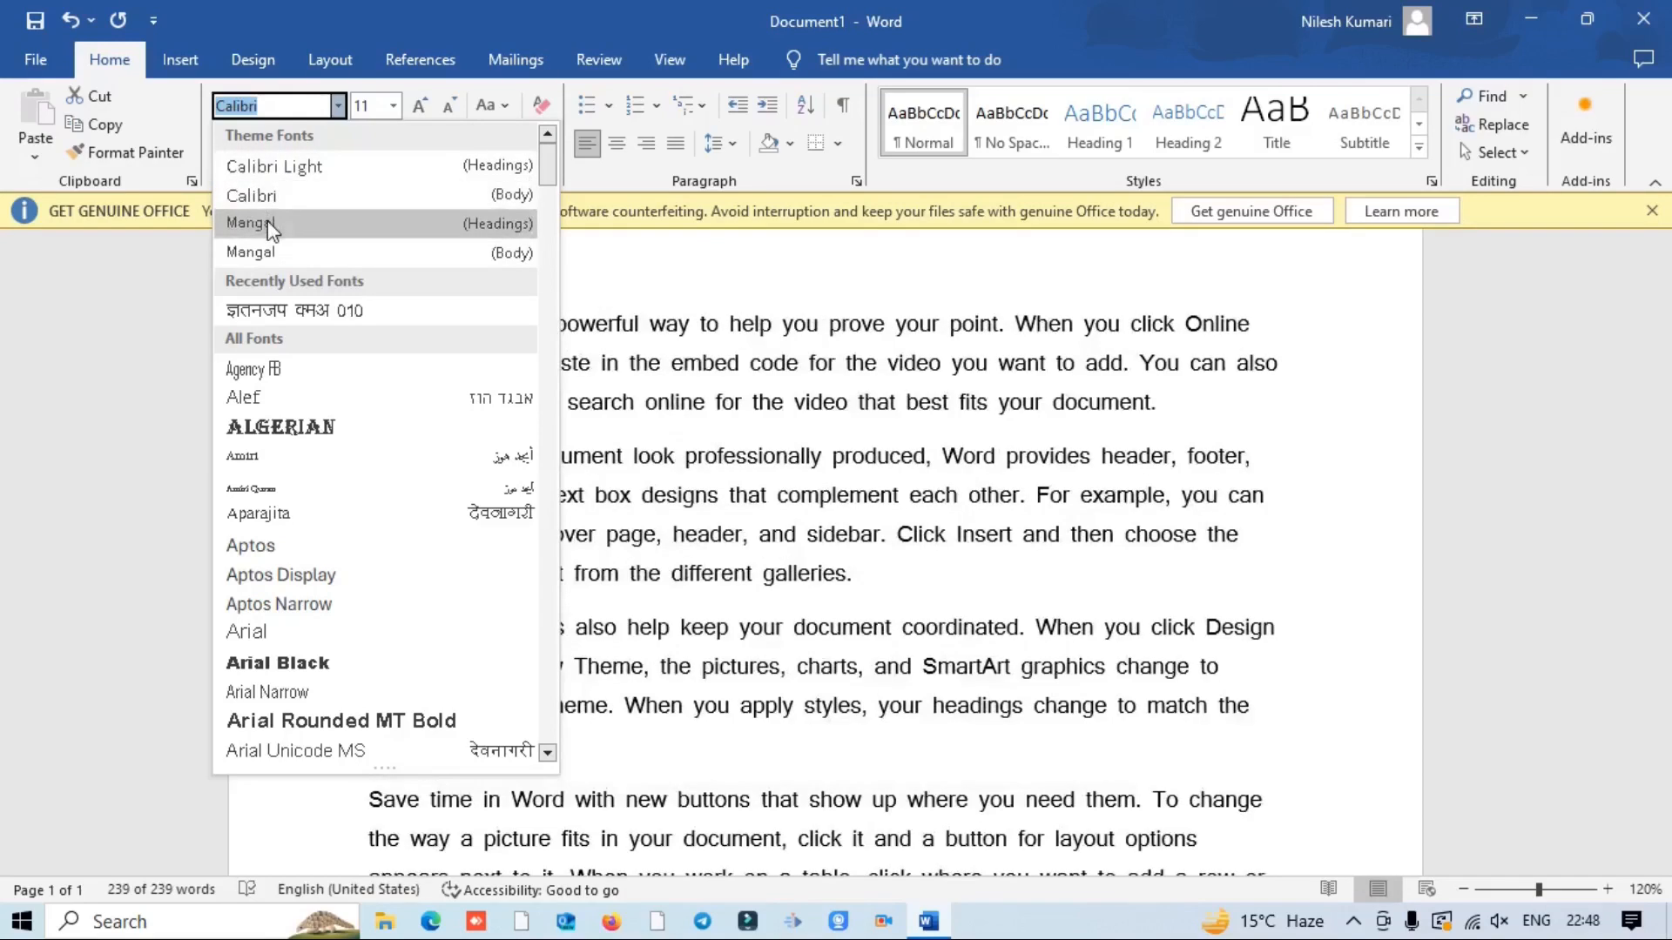
left_click(268, 221)
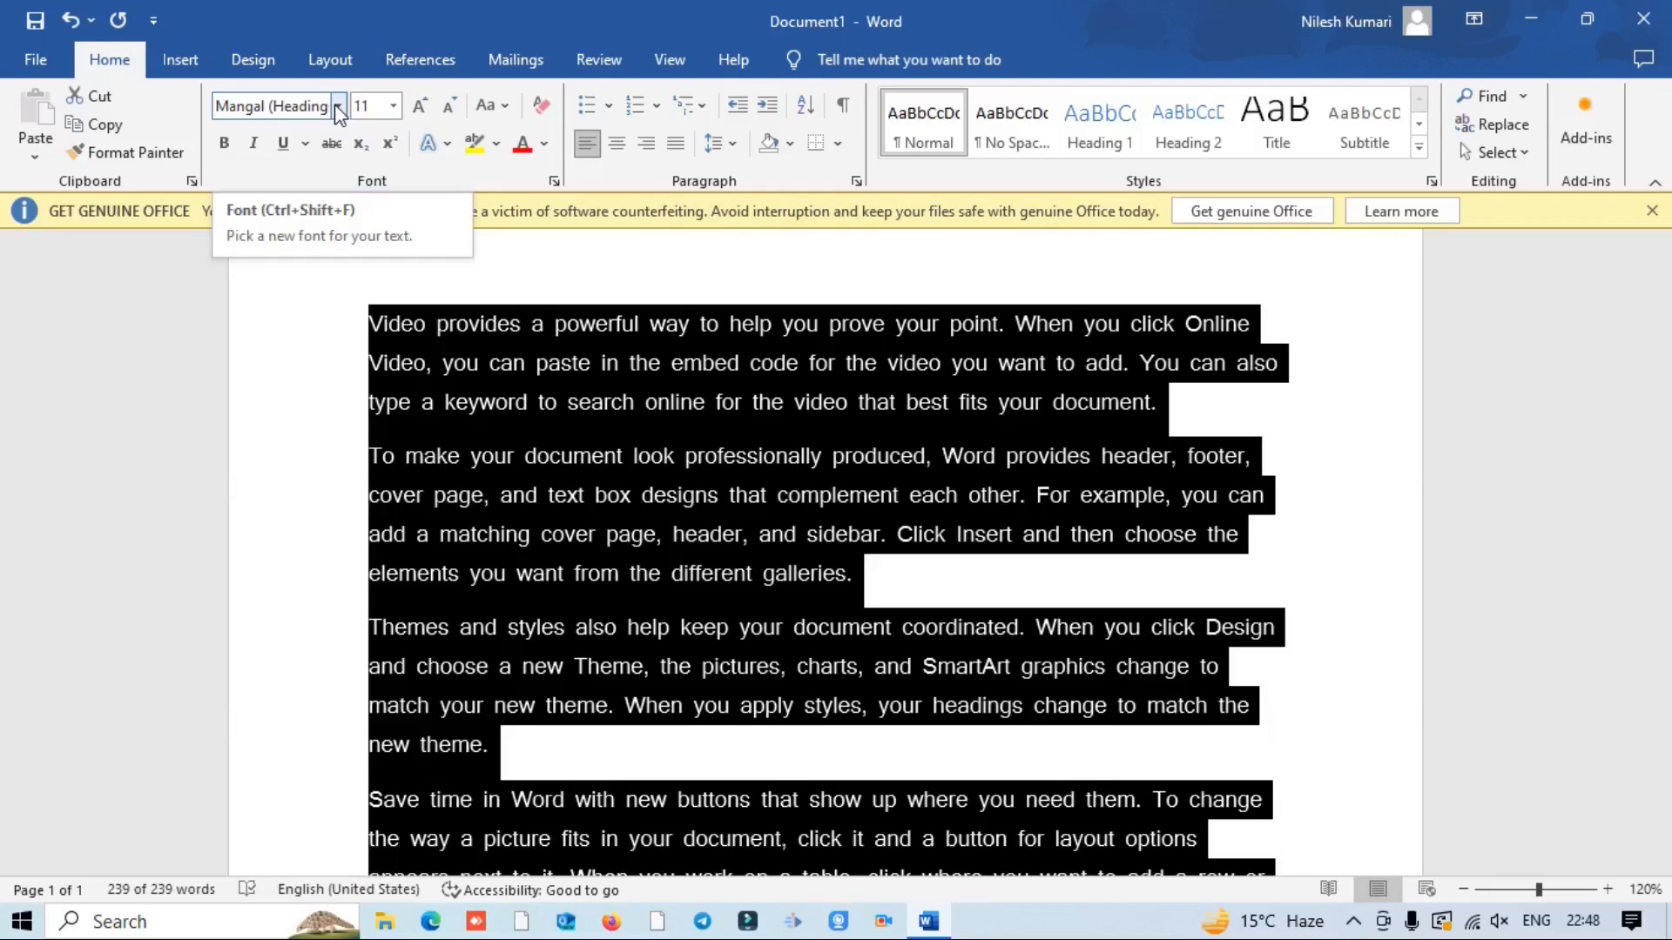
left_click(858, 453)
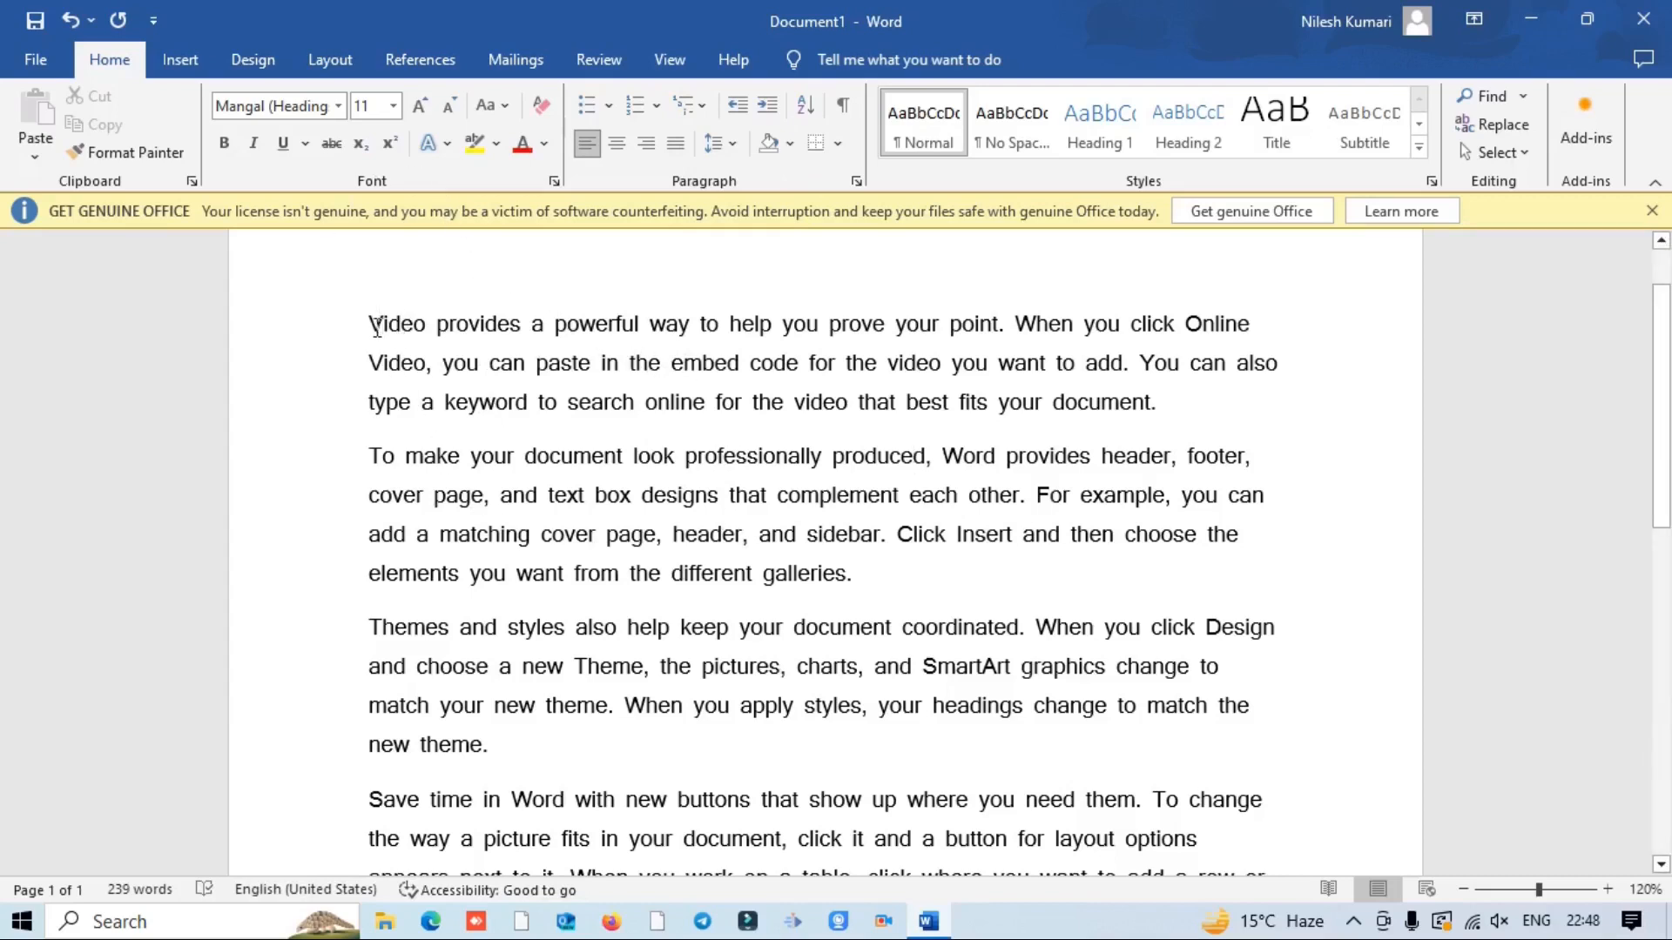
Step: Enlarge the opening words "Video provides" by several font sizes, and shrink them to 10 pt
left_click_drag(376, 326, 507, 327)
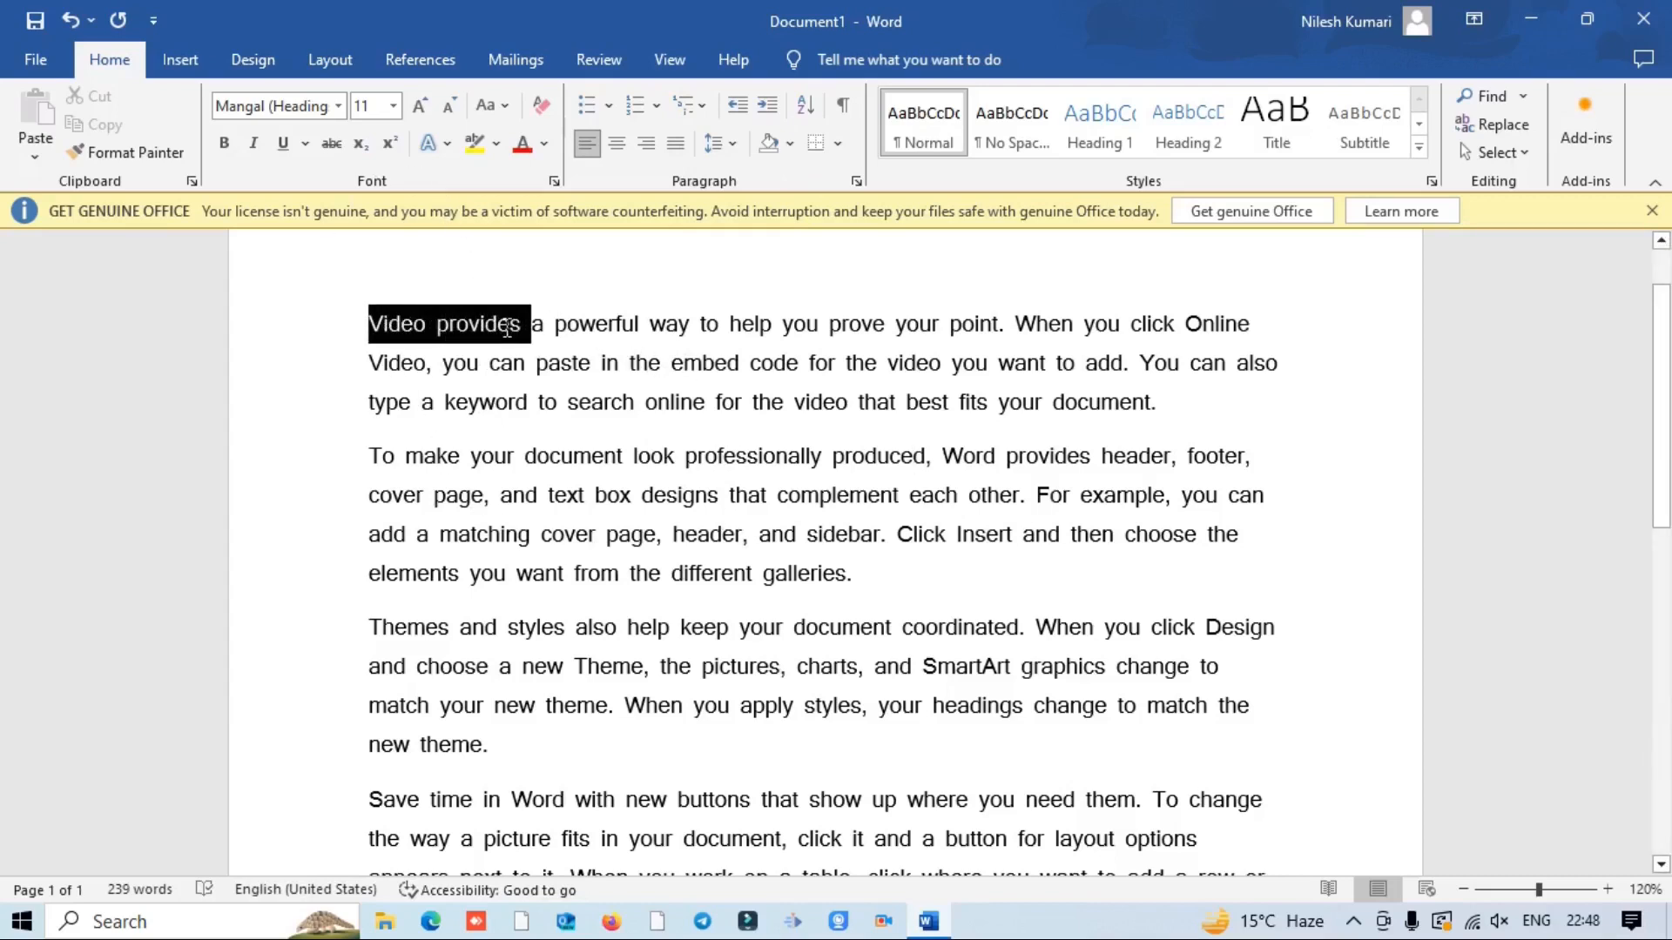
left_click(420, 108)
left_click(420, 108)
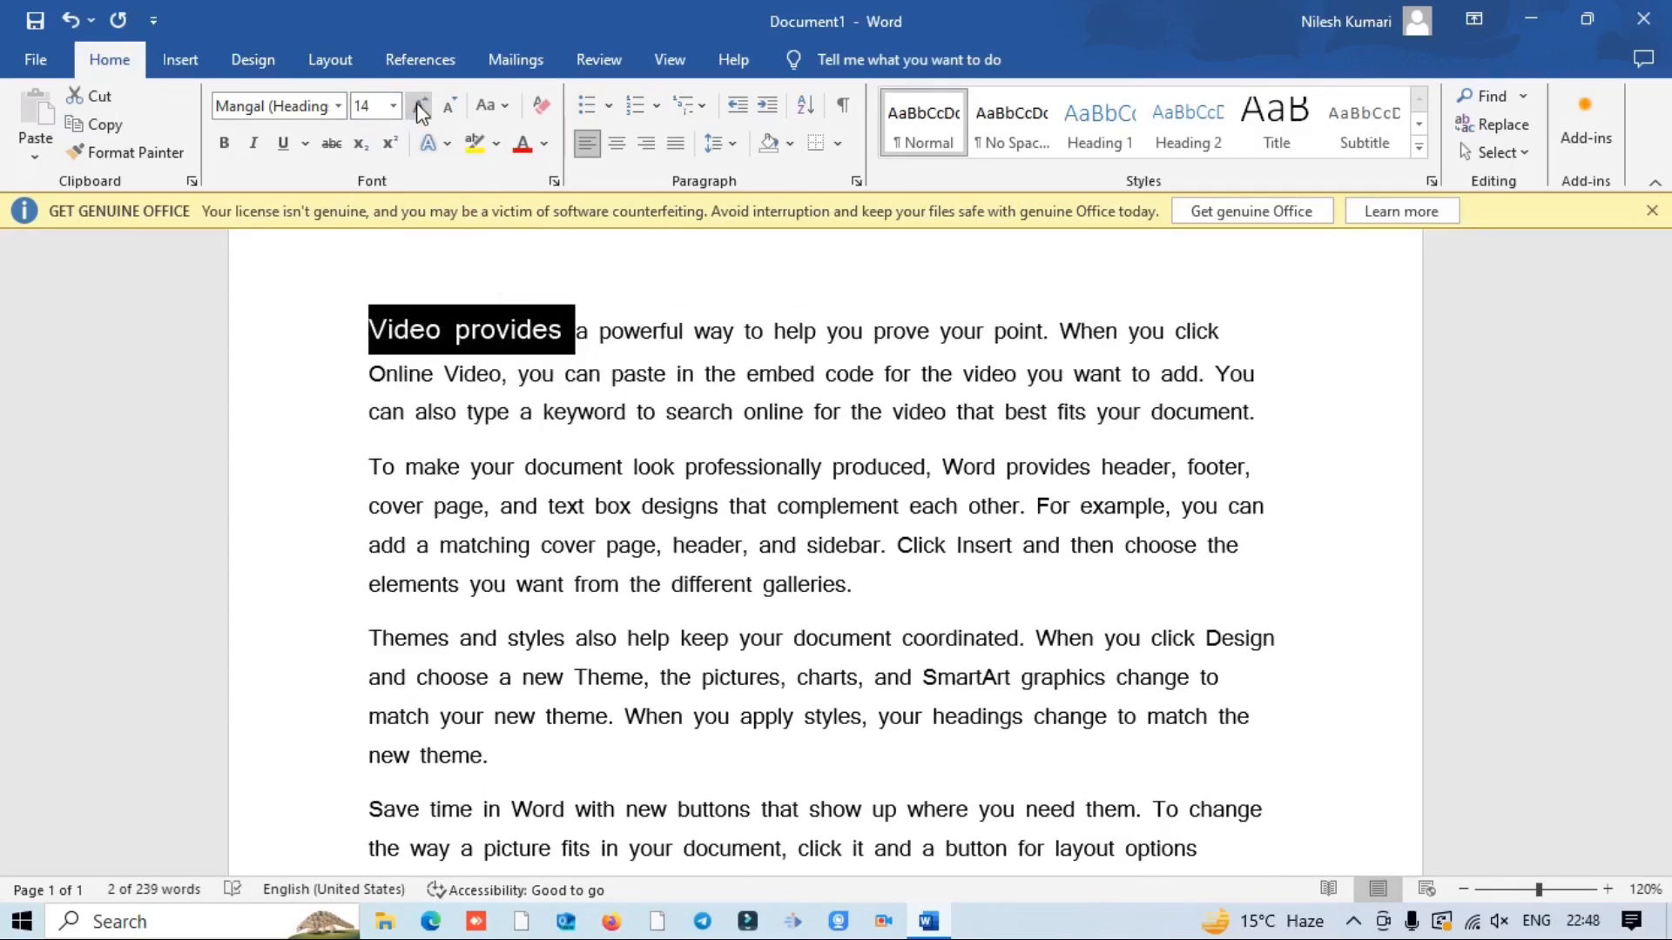
left_click(420, 106)
left_click(420, 106)
left_click(448, 106)
left_click(448, 106)
key("ctrl+bracketleft")
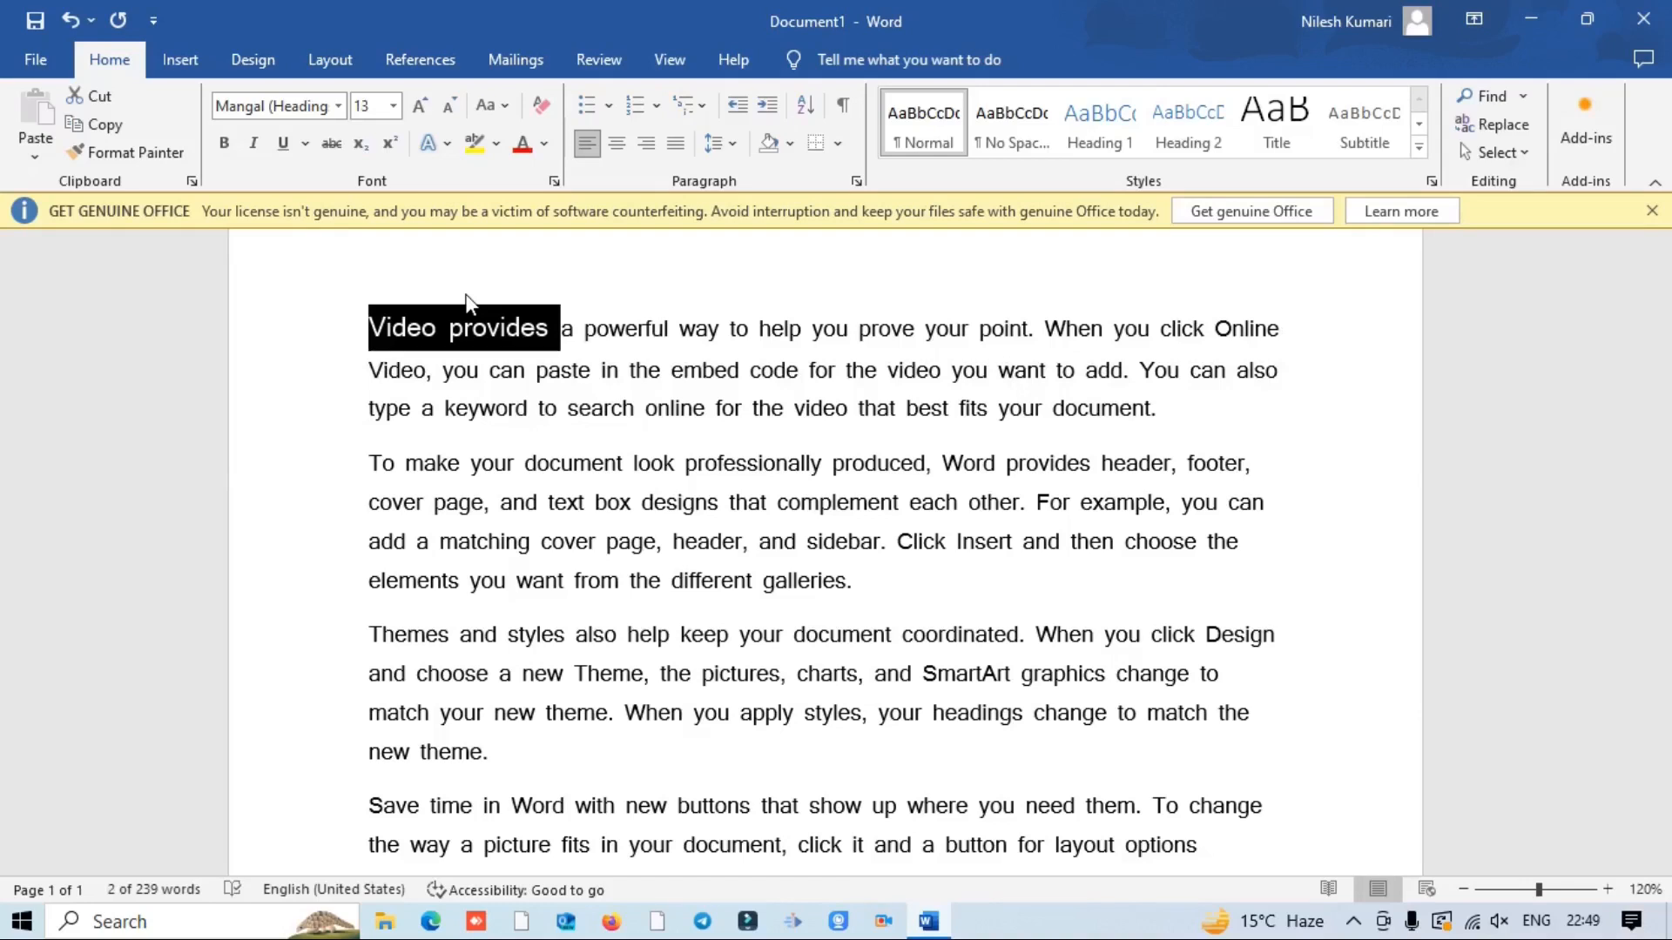
key("ctrl+bracketleft")
key("ctrl+bracketleft")
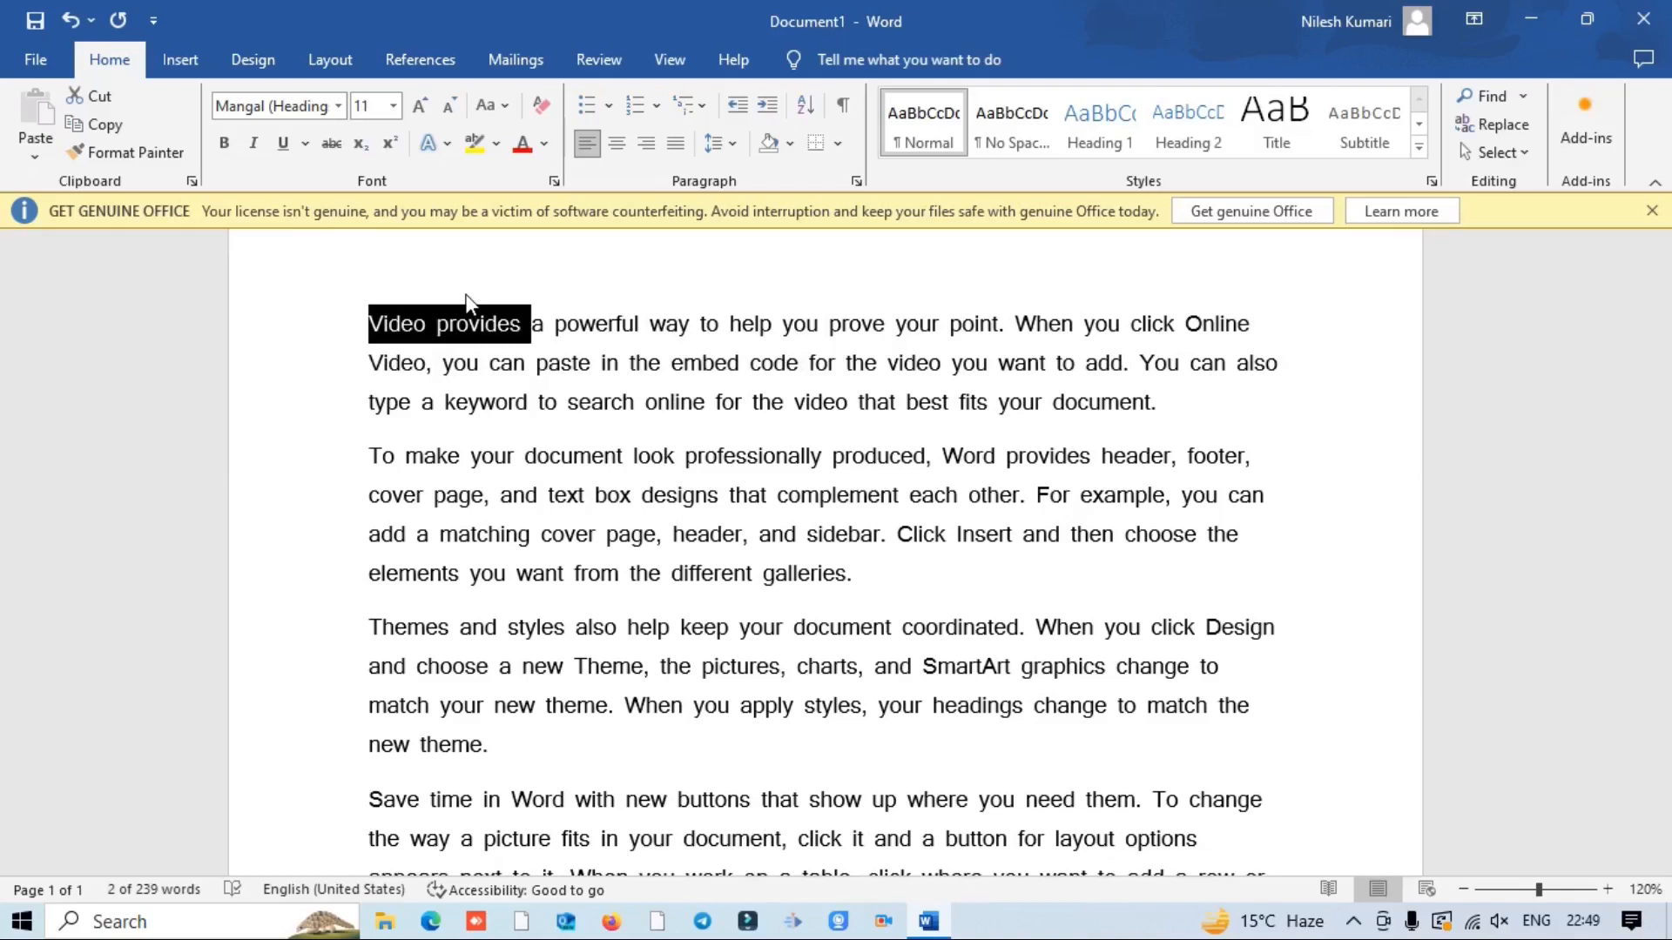
key("ctrl+bracketleft")
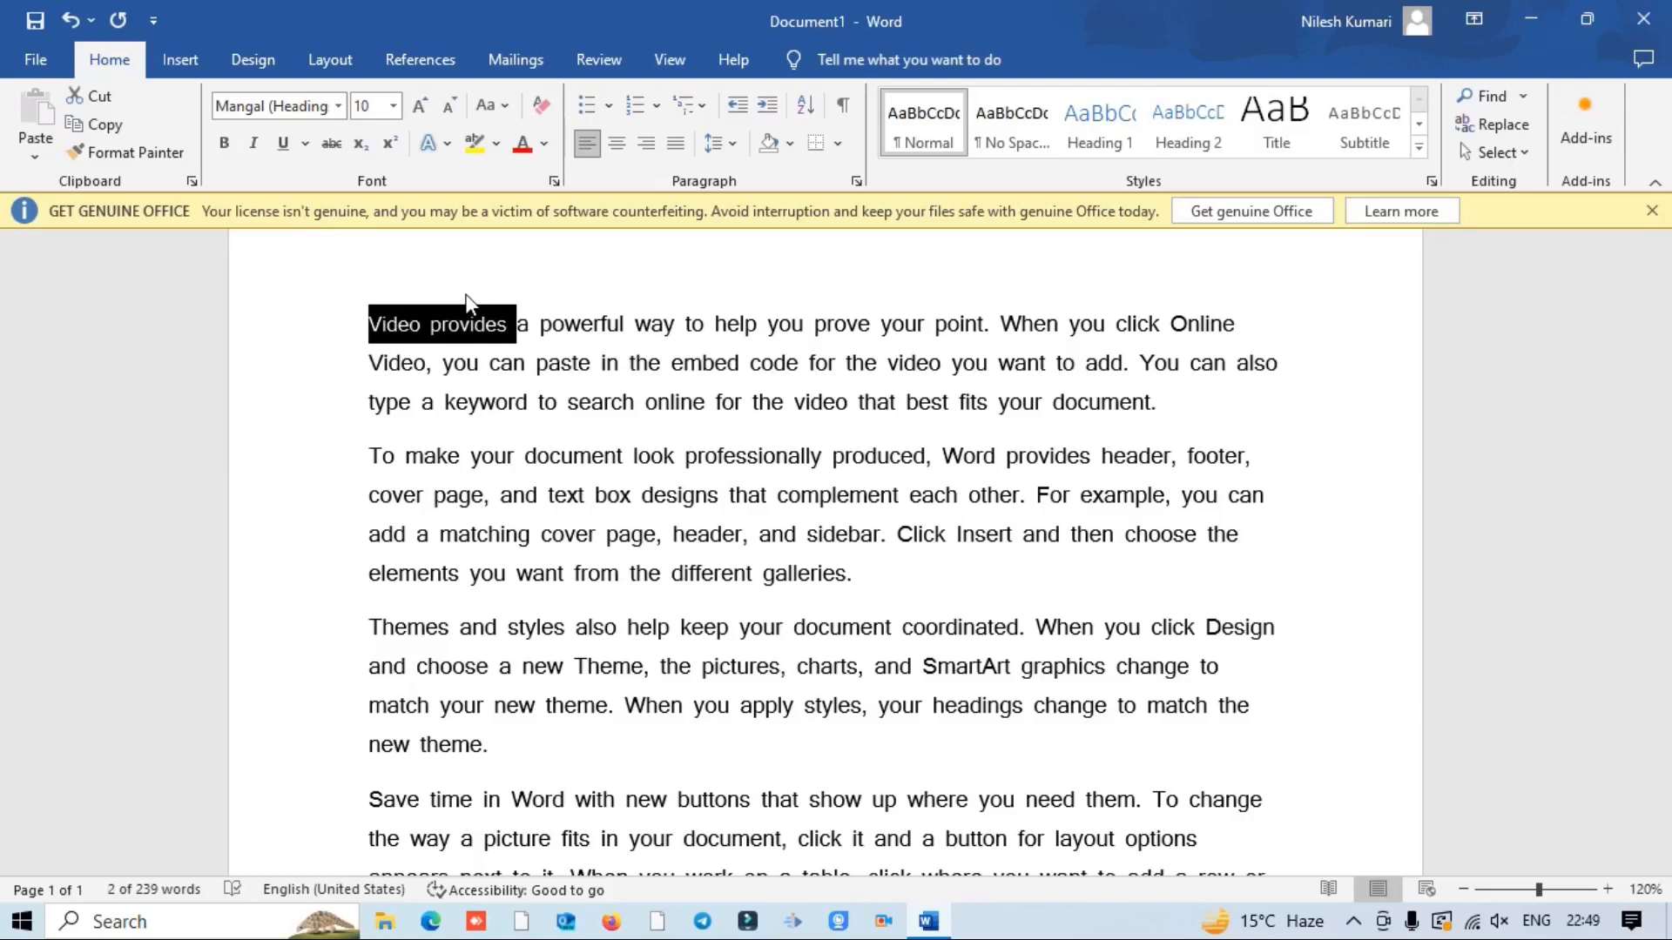
Step: Increase the font size of the selected words "Video provides" to 16 pt
key("ctrl+bracketright")
key("ctrl+bracketright")
key("ctrl+bracketright")
key("ctrl+bracketright")
key("ctrl+bracketright")
key("ctrl+bracketright")
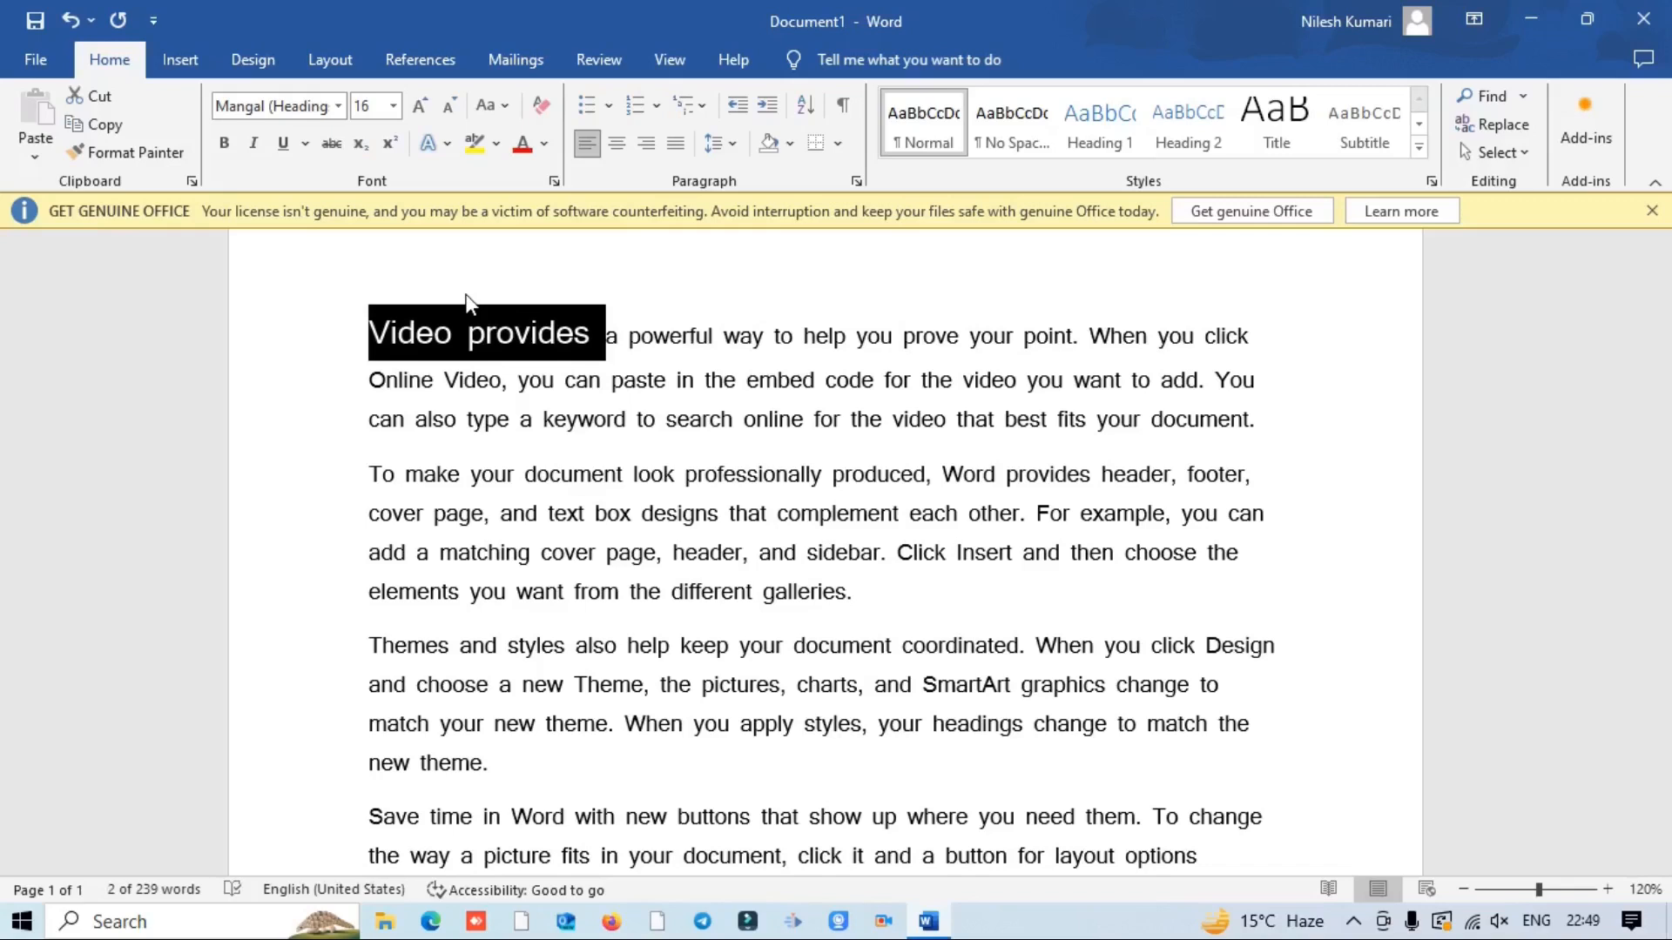
Step: Split "Video provides" from the first paragraph onto its own line and centre it as a heading
left_click(624, 348)
key("Return")
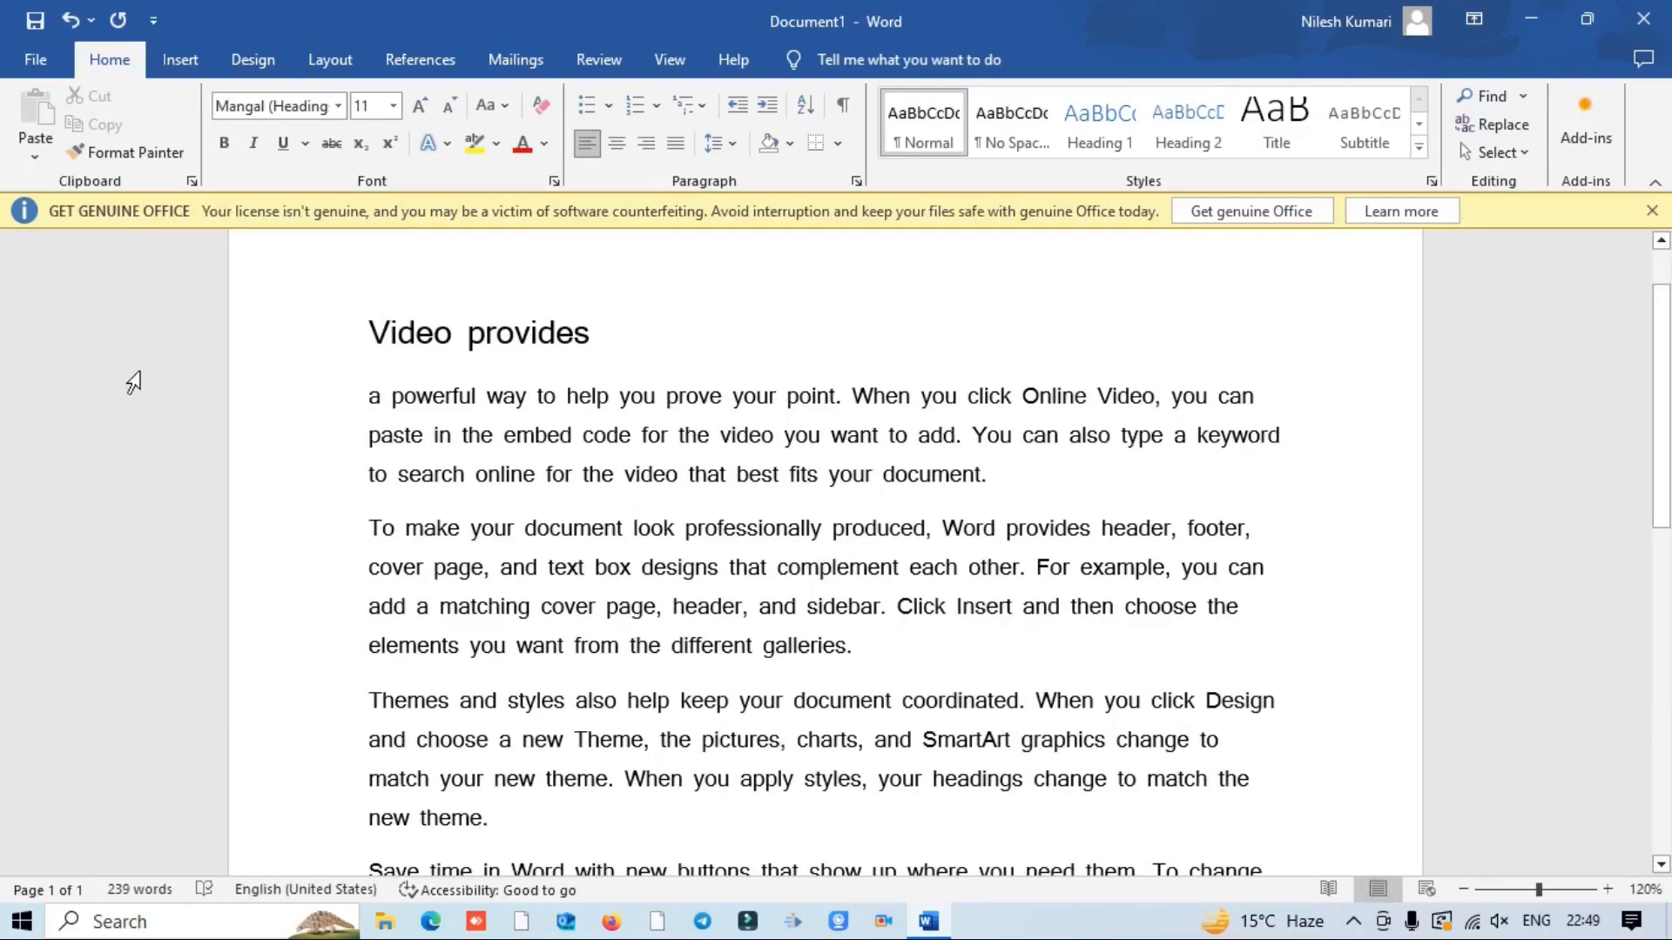
left_click(369, 320)
key("ctrl+e")
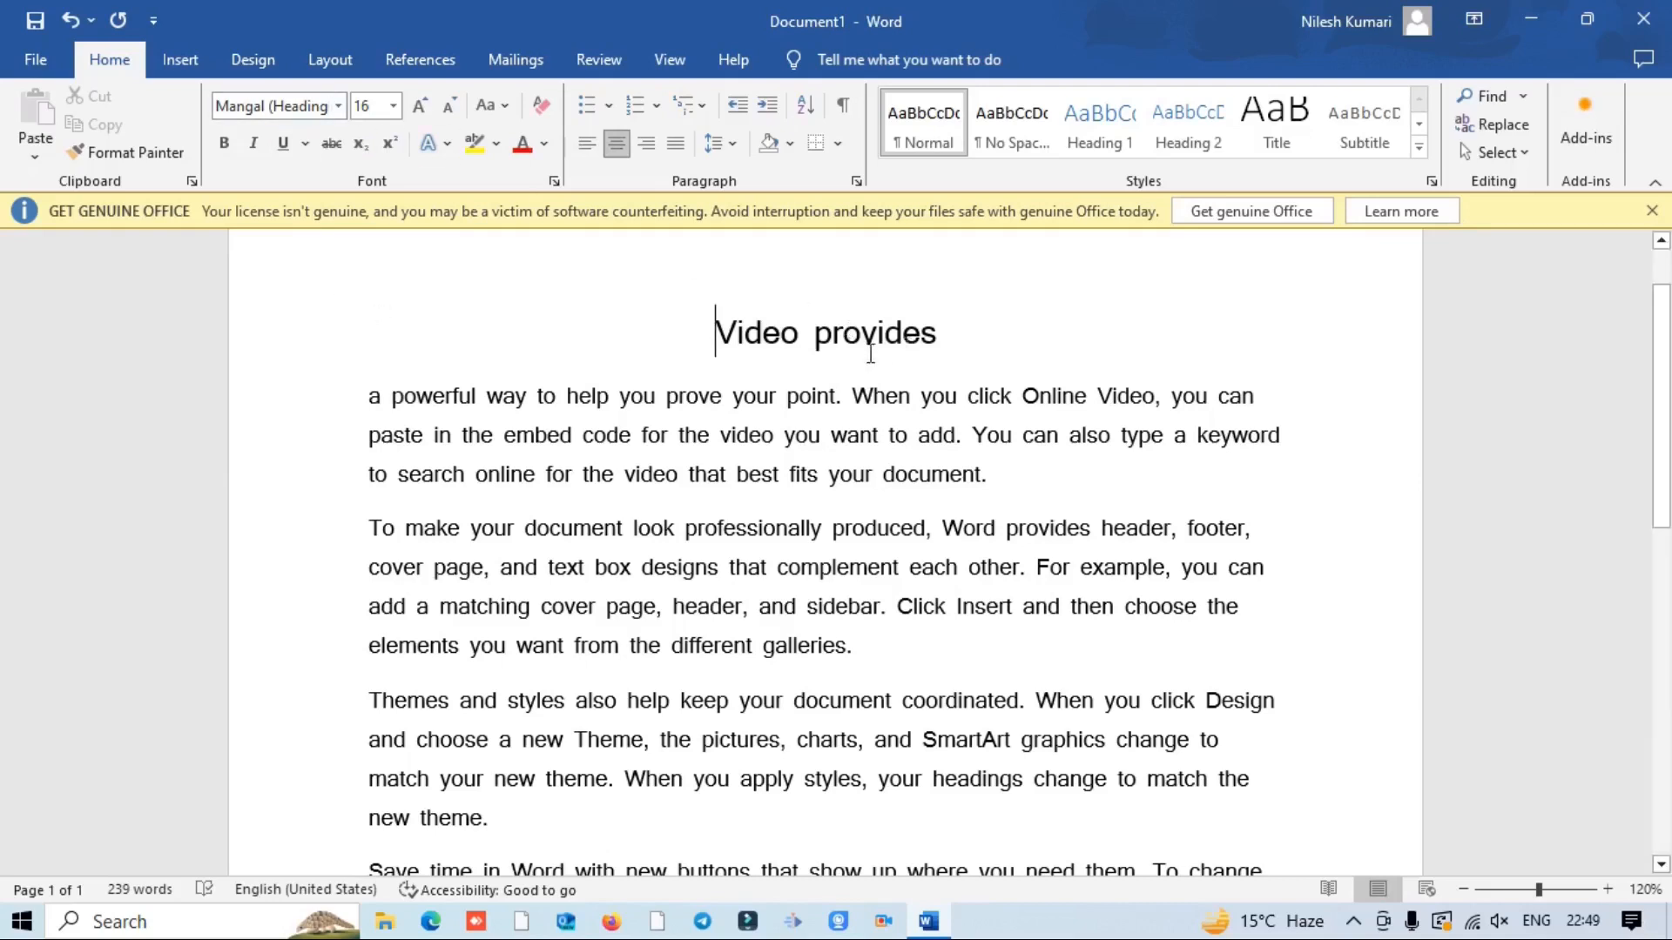
Step: Apply sentence case to the whole centred heading "Video provides", and change it to lowercase
key("shift+Right")
key("shift+Right")
key("shift+Right")
key("shift+Right")
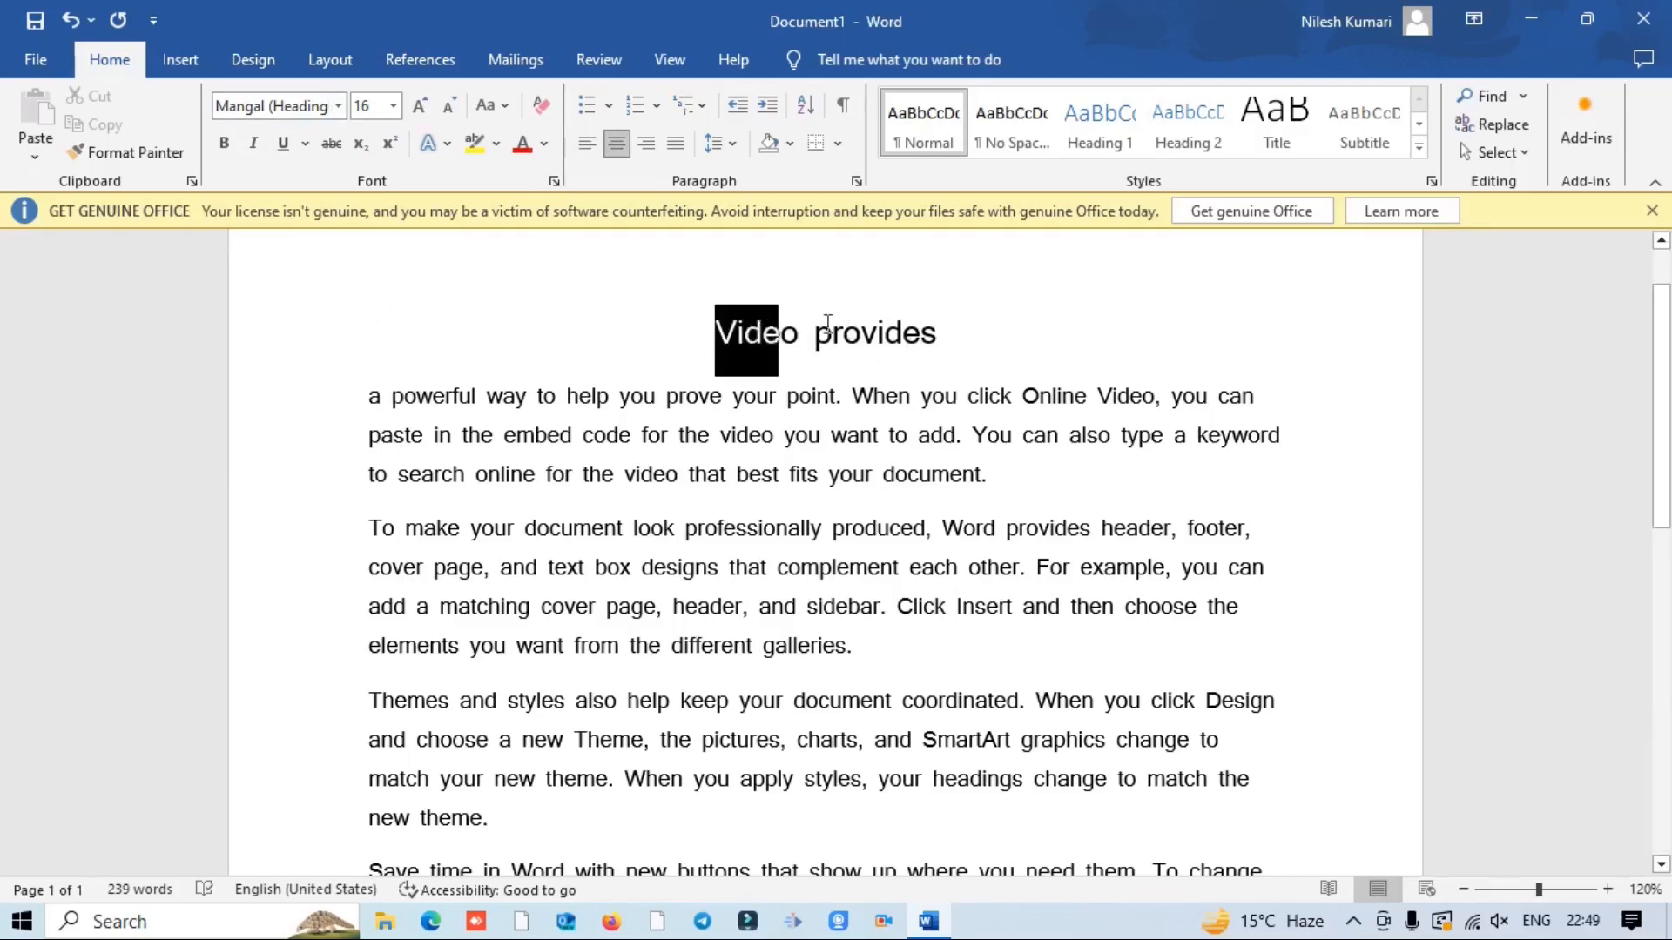
left_click_drag(828, 322, 933, 333)
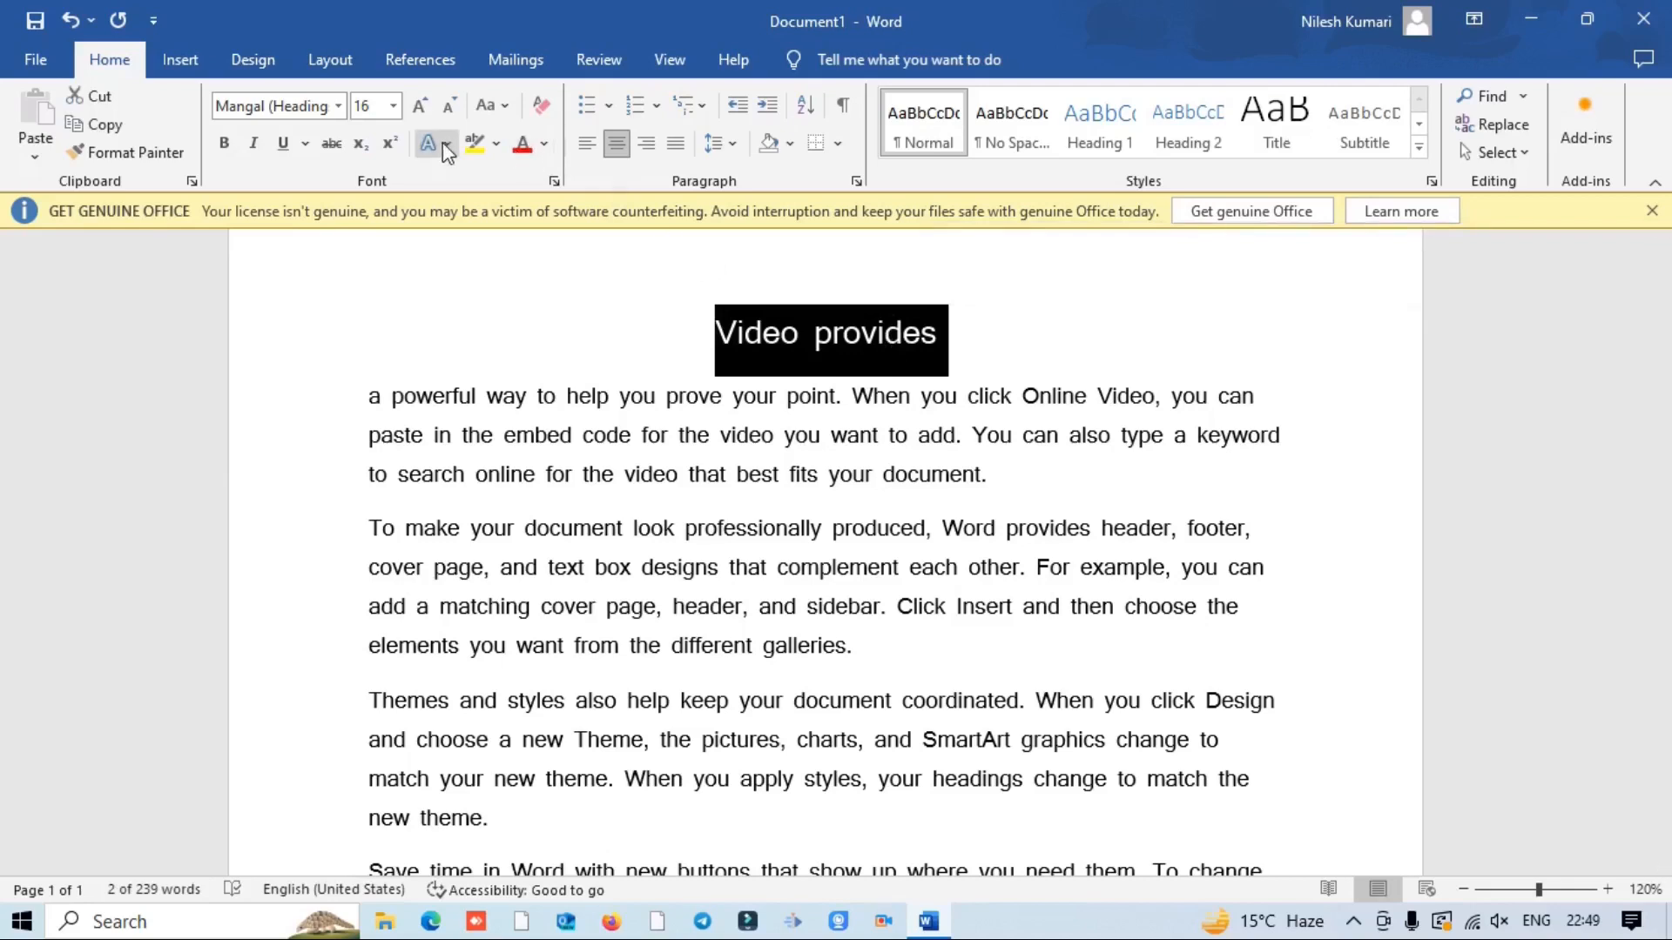
left_click(507, 105)
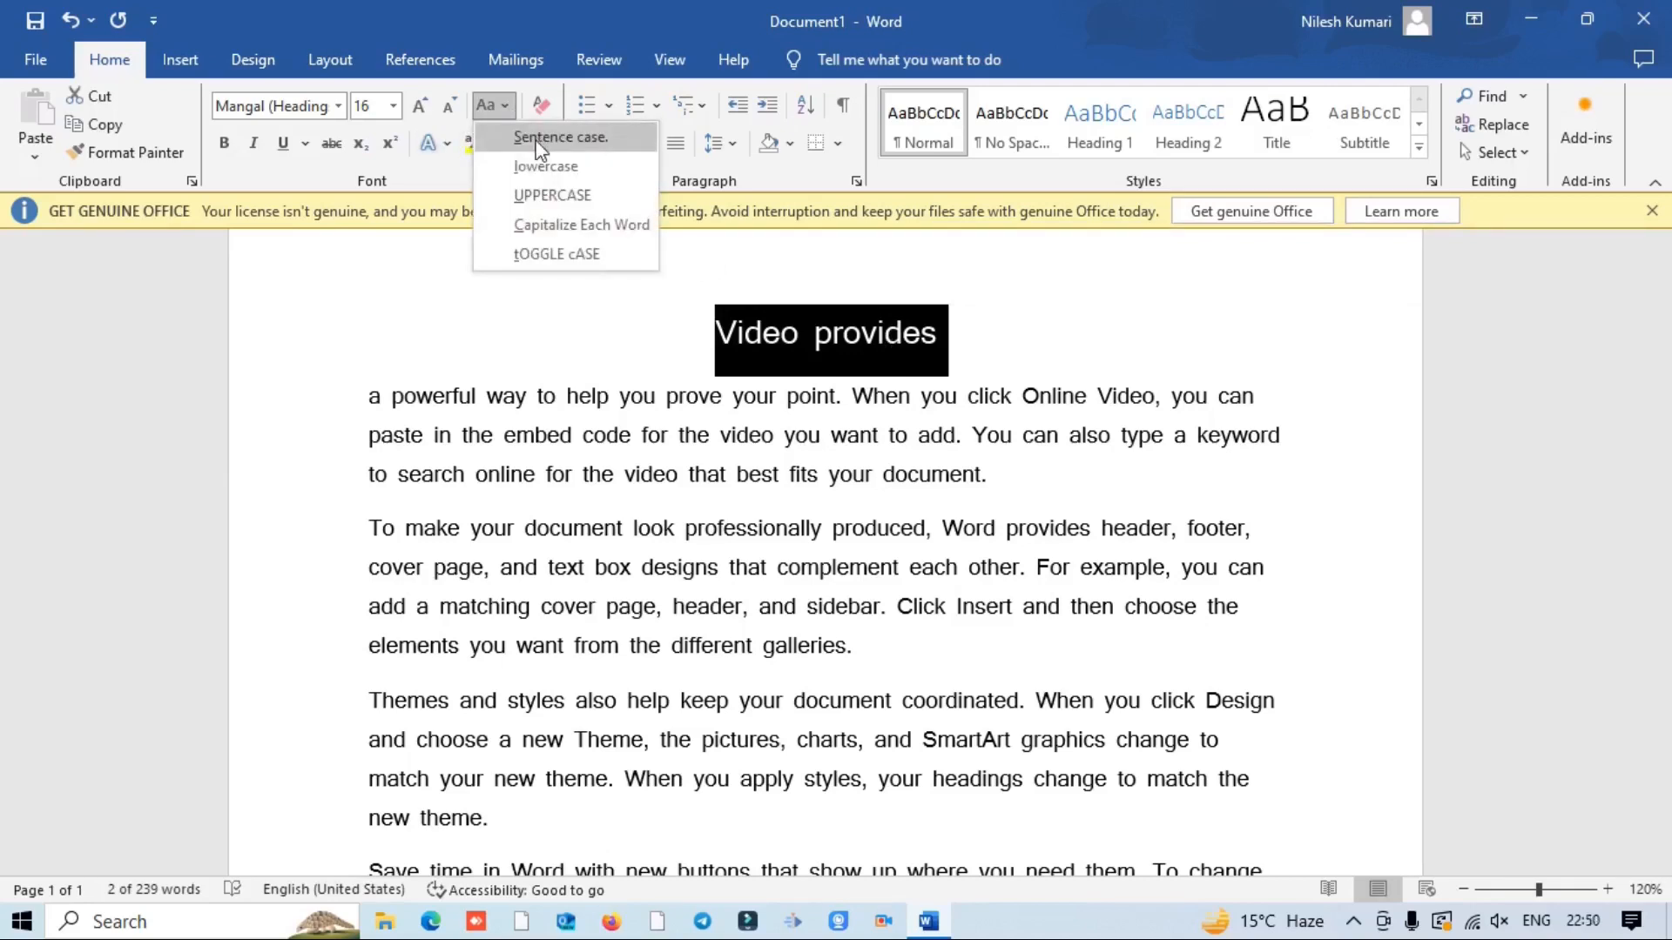
left_click(549, 137)
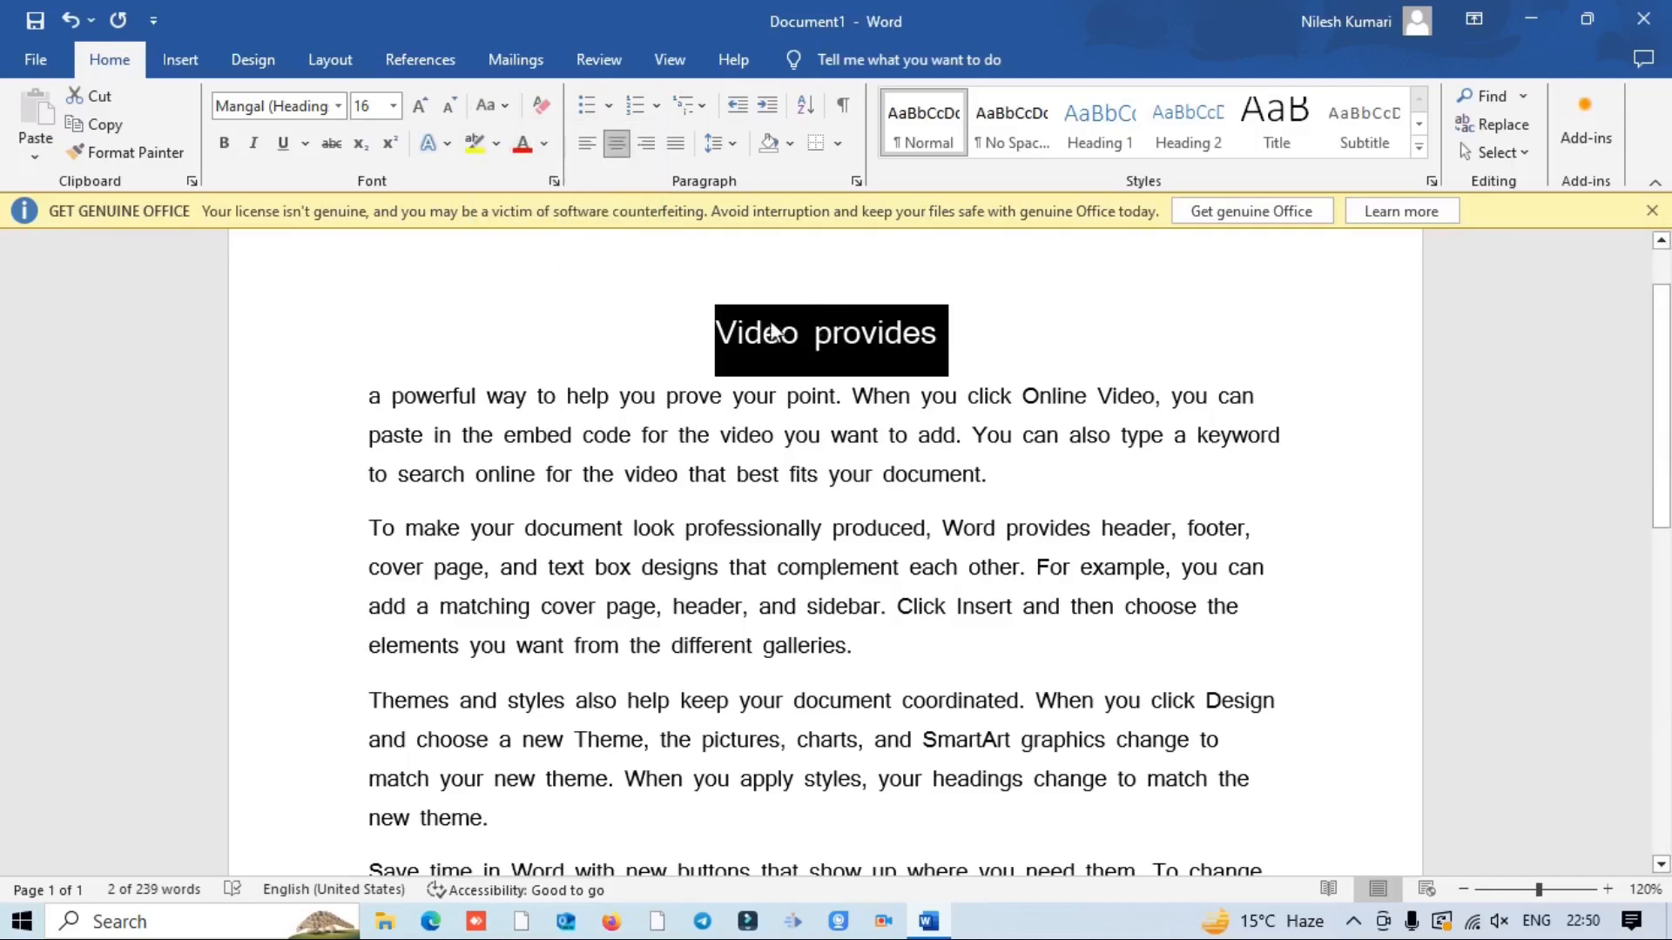
left_click(507, 105)
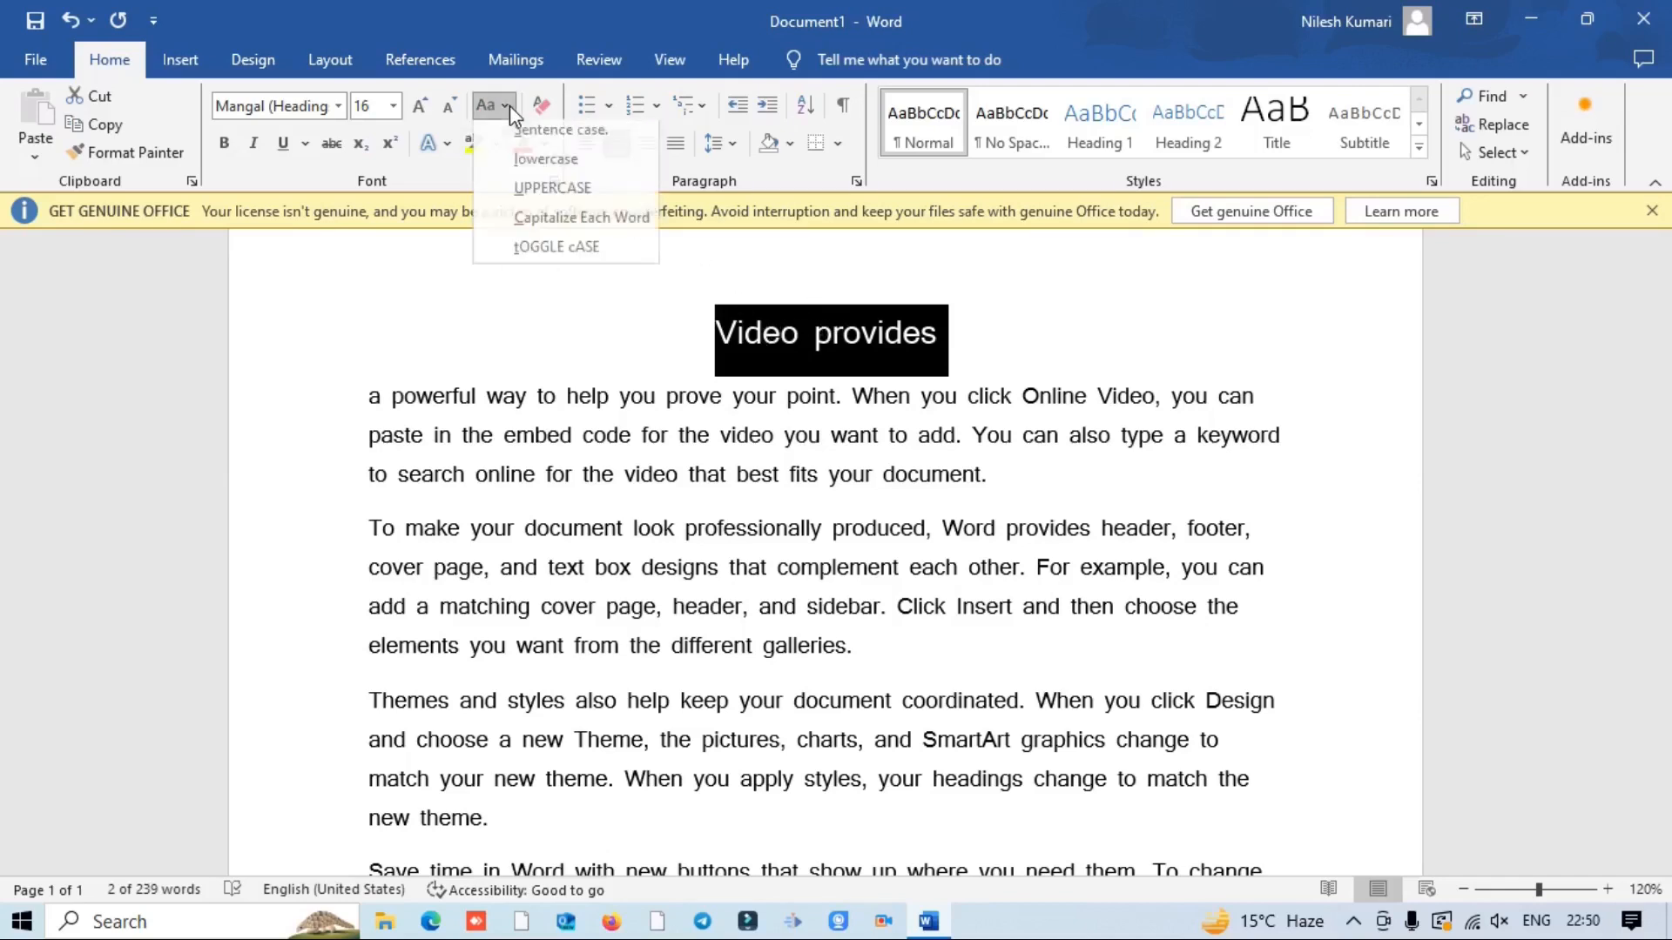
left_click(543, 167)
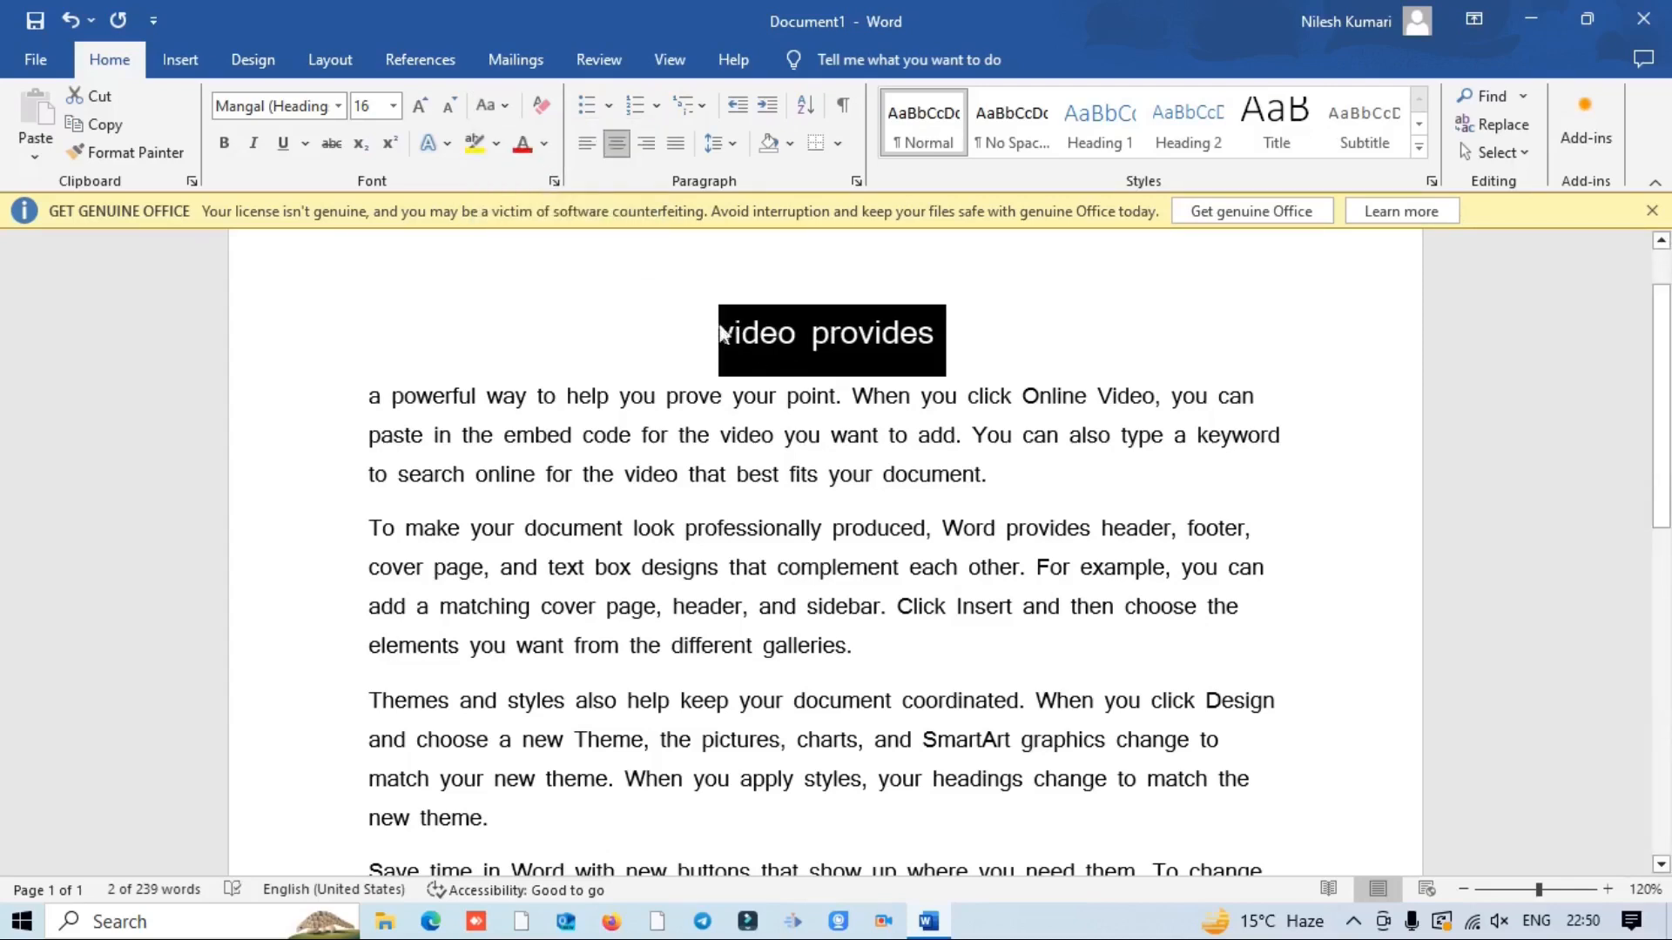
Step: Change the centred heading "video provides" to uppercase, and to capitalize each word
left_click(505, 106)
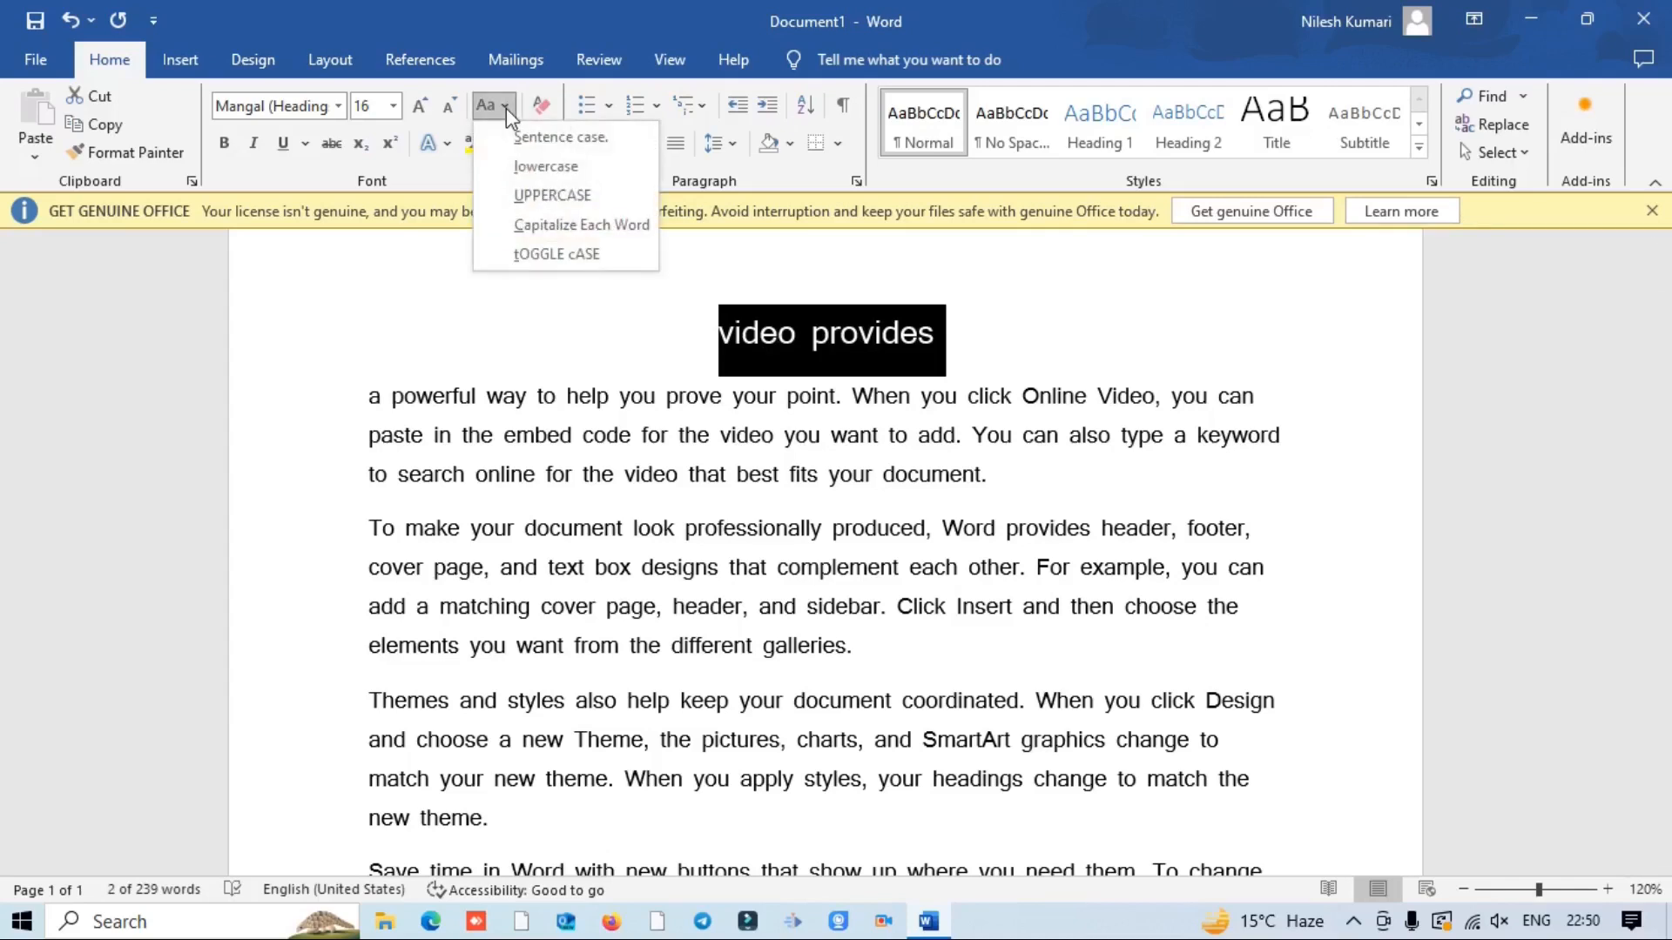
left_click(545, 196)
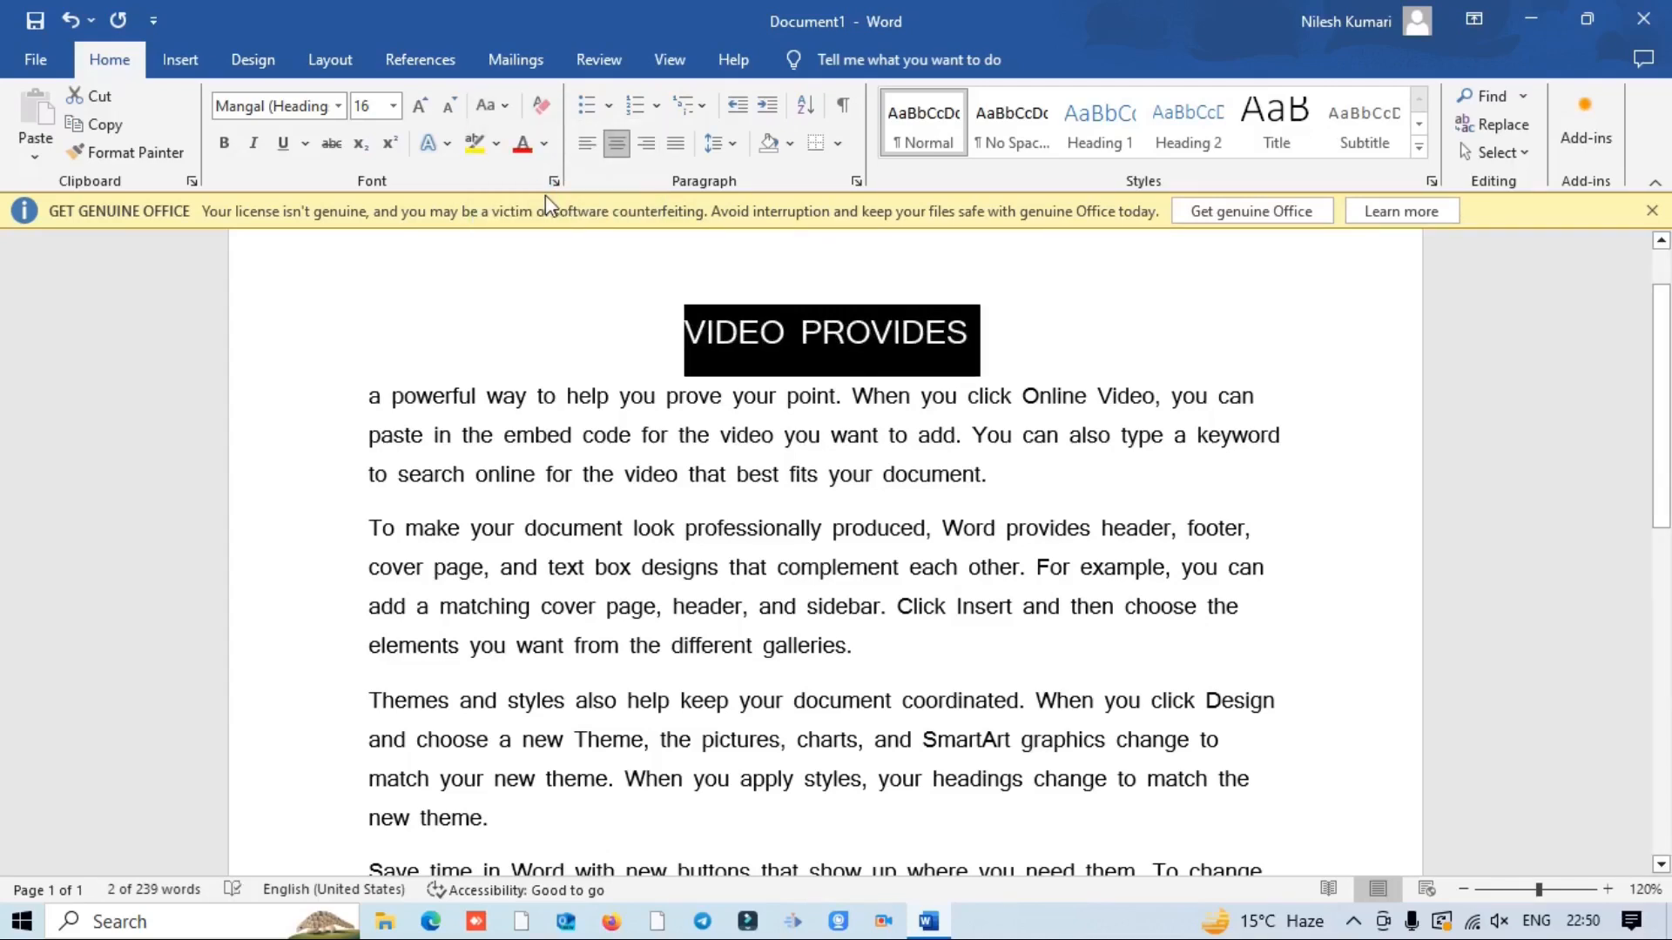
left_click(492, 105)
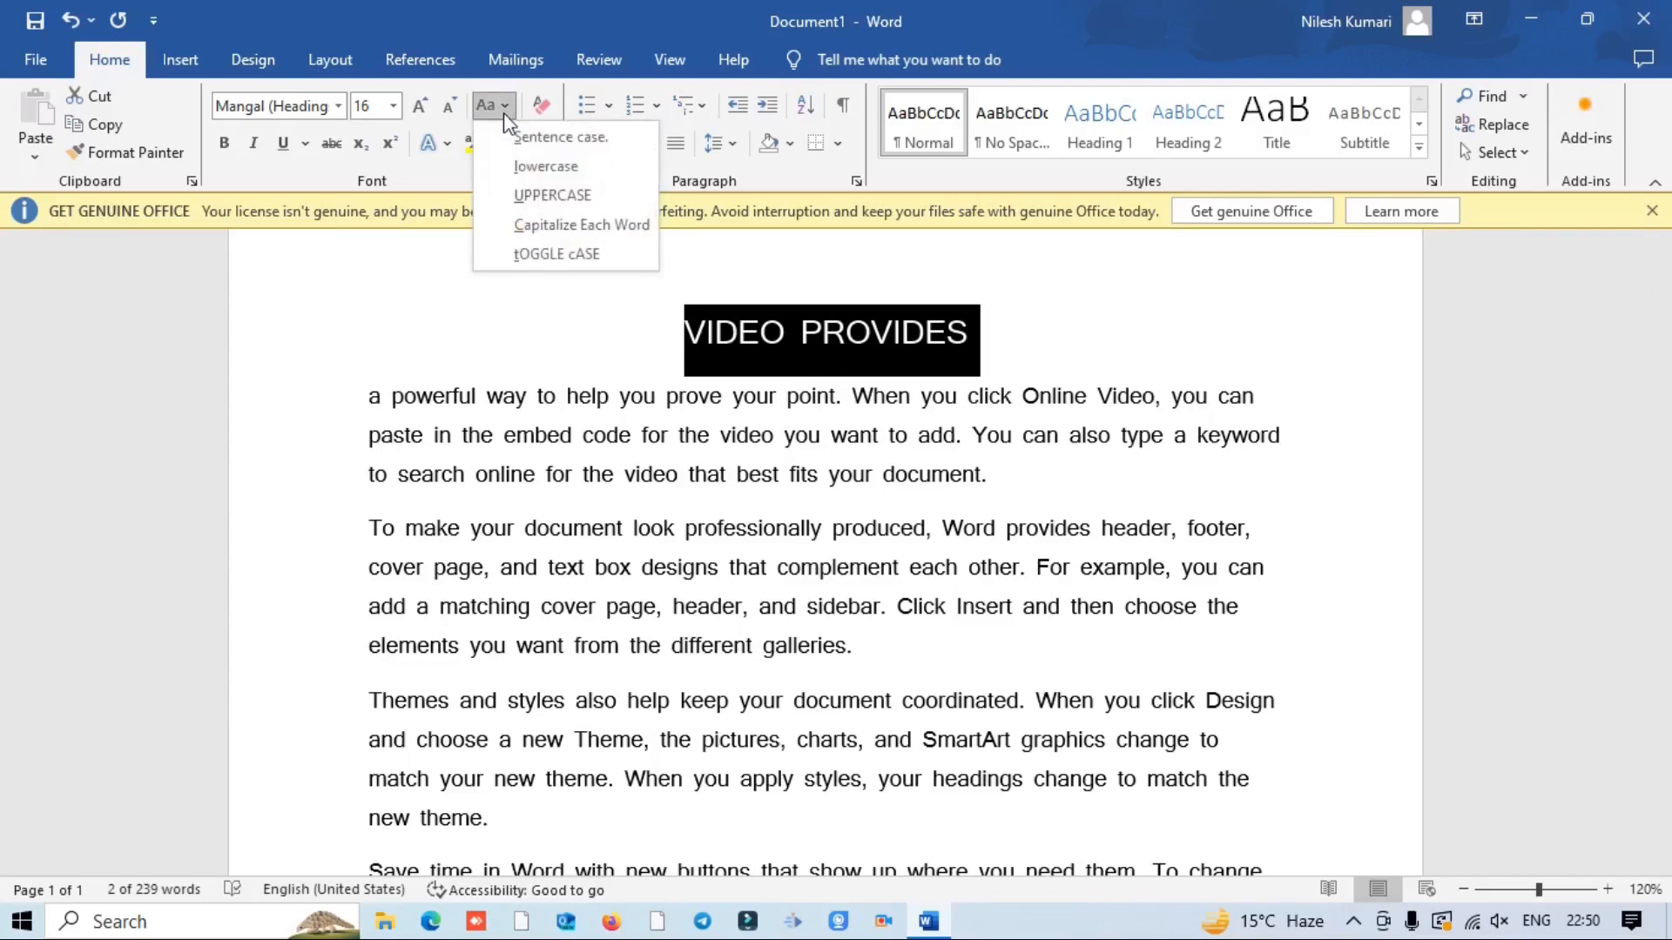
left_click(536, 226)
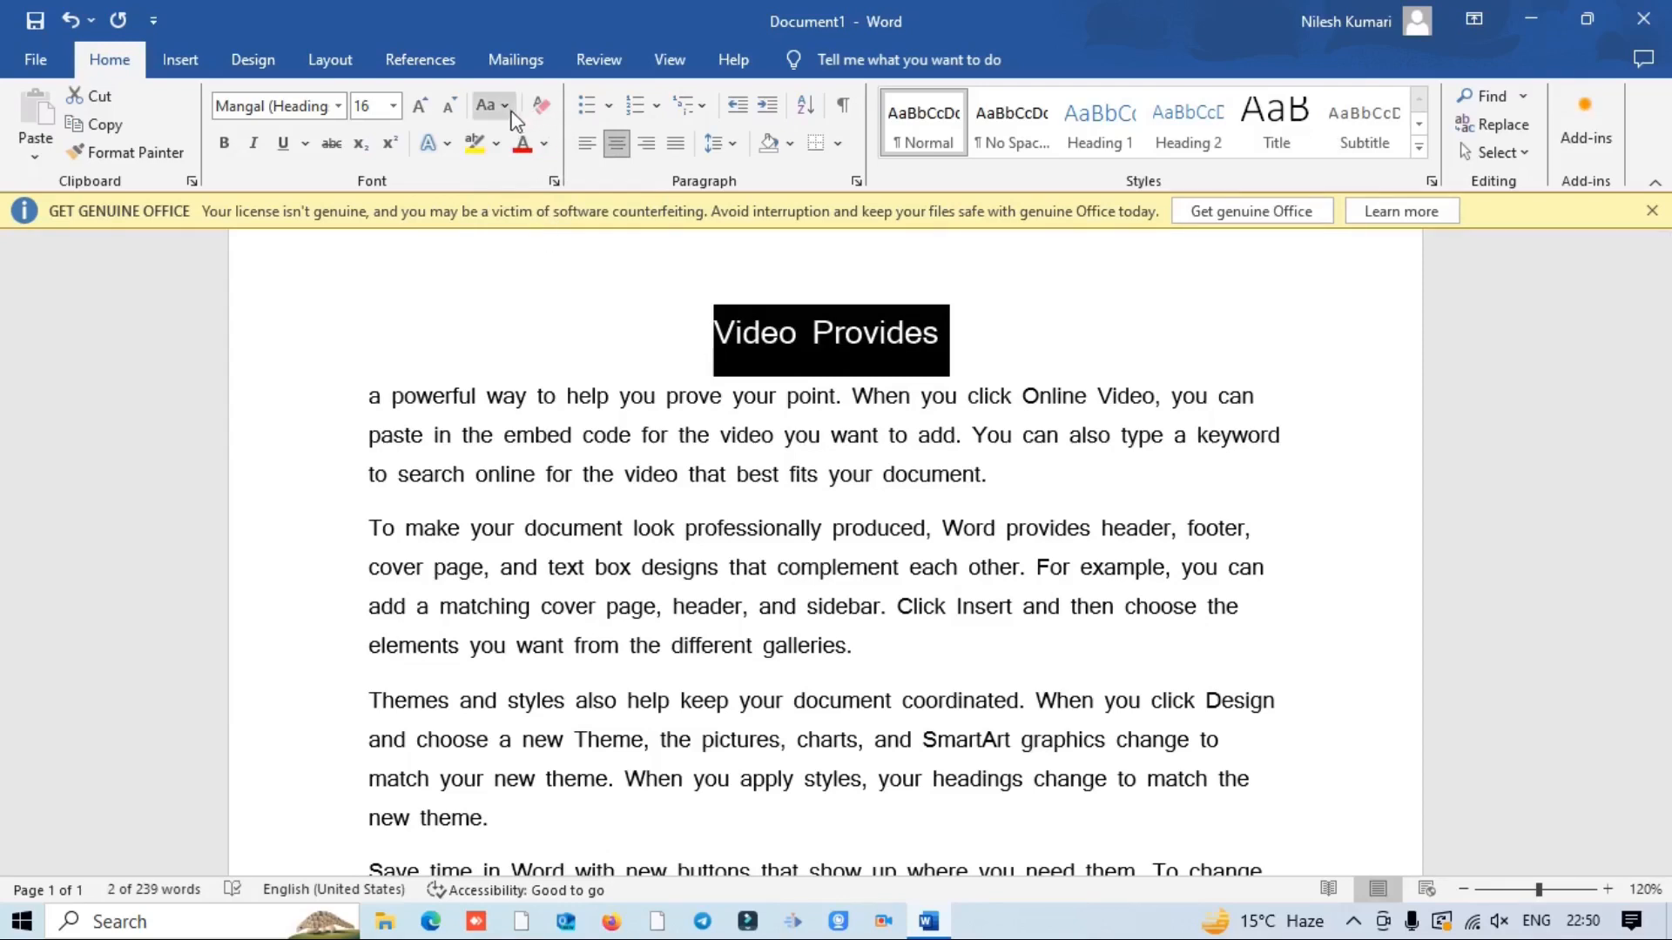
Step: Apply toggle case to the centred heading, and set it to uppercase
left_click(493, 105)
left_click(569, 253)
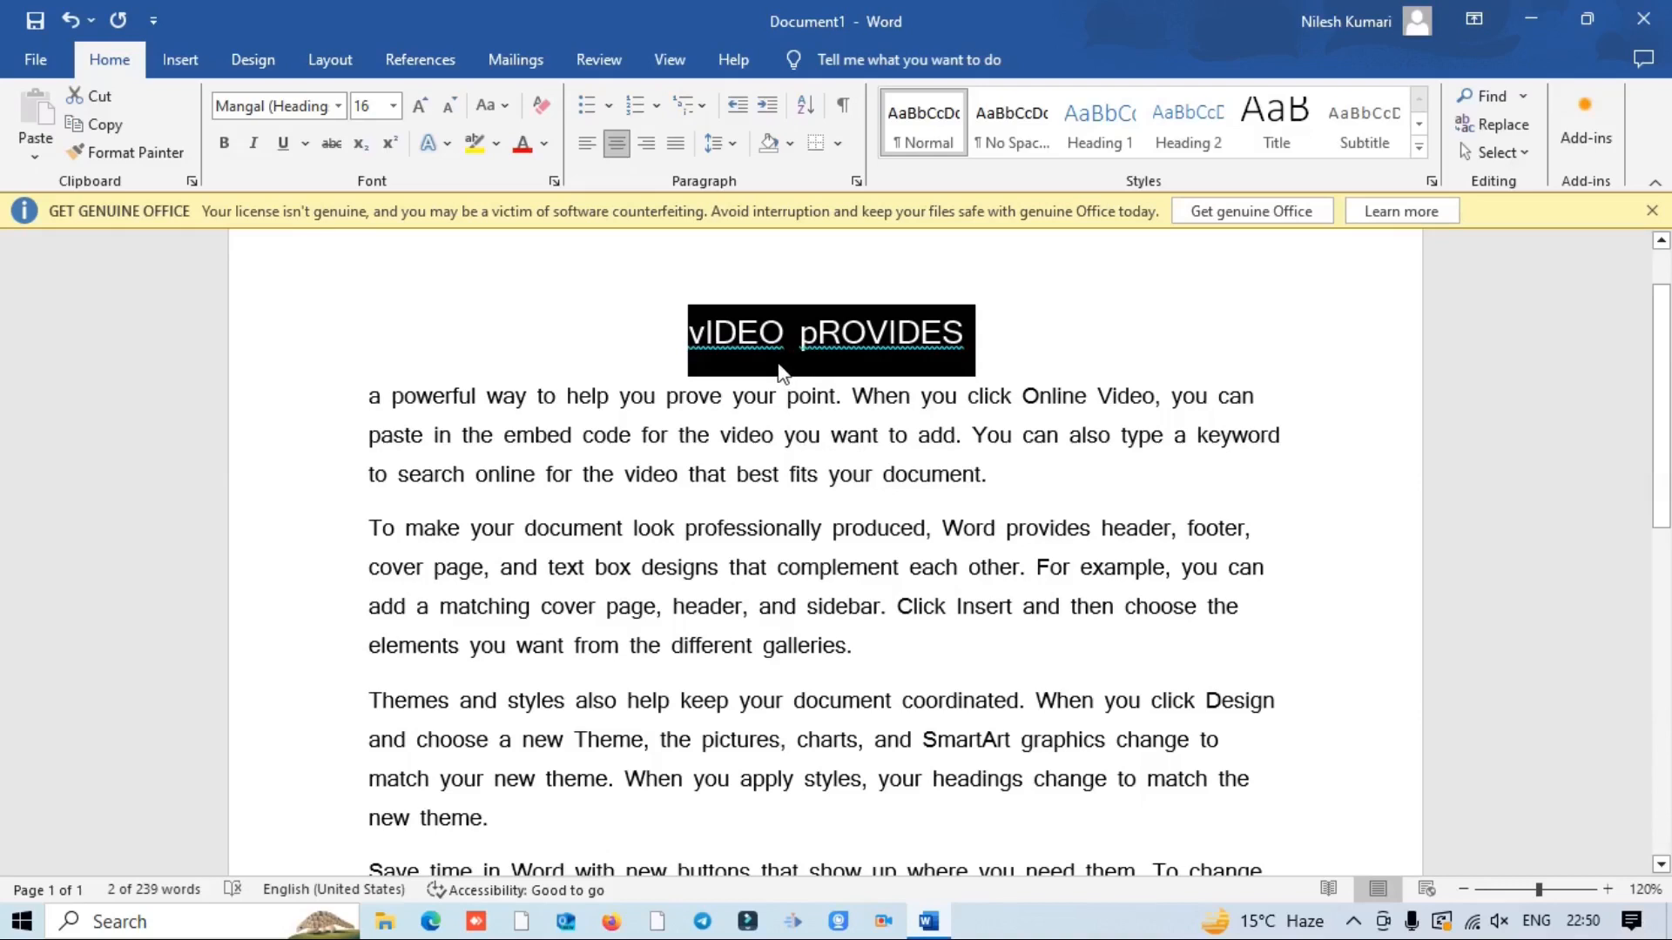
left_click(502, 105)
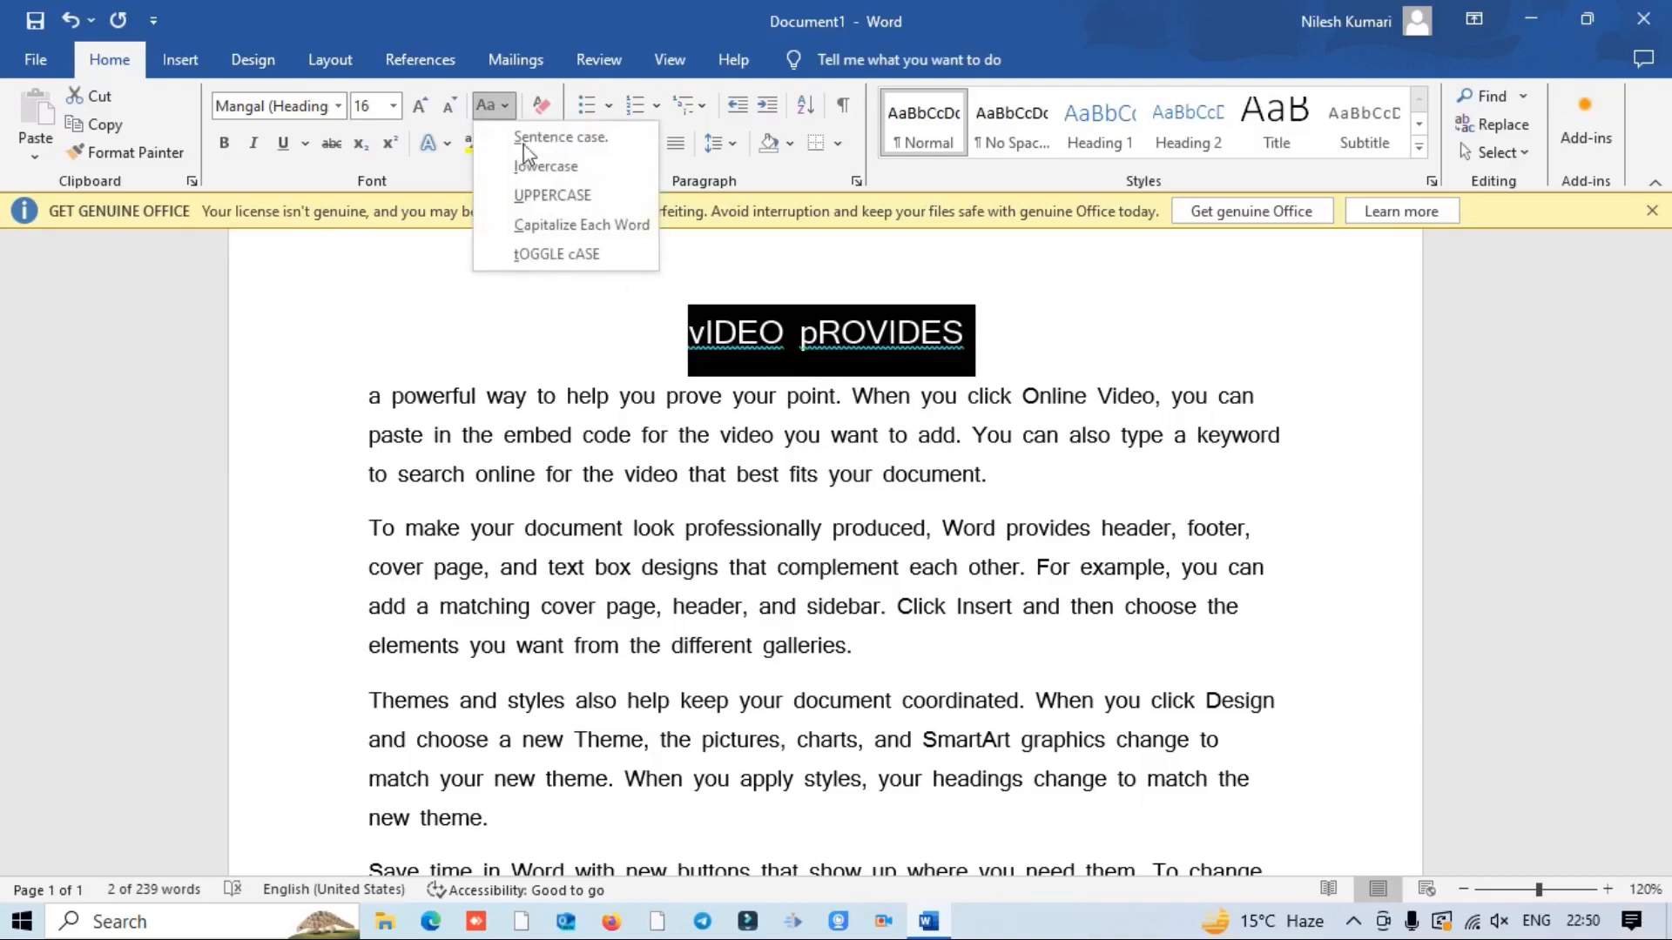
left_click(557, 197)
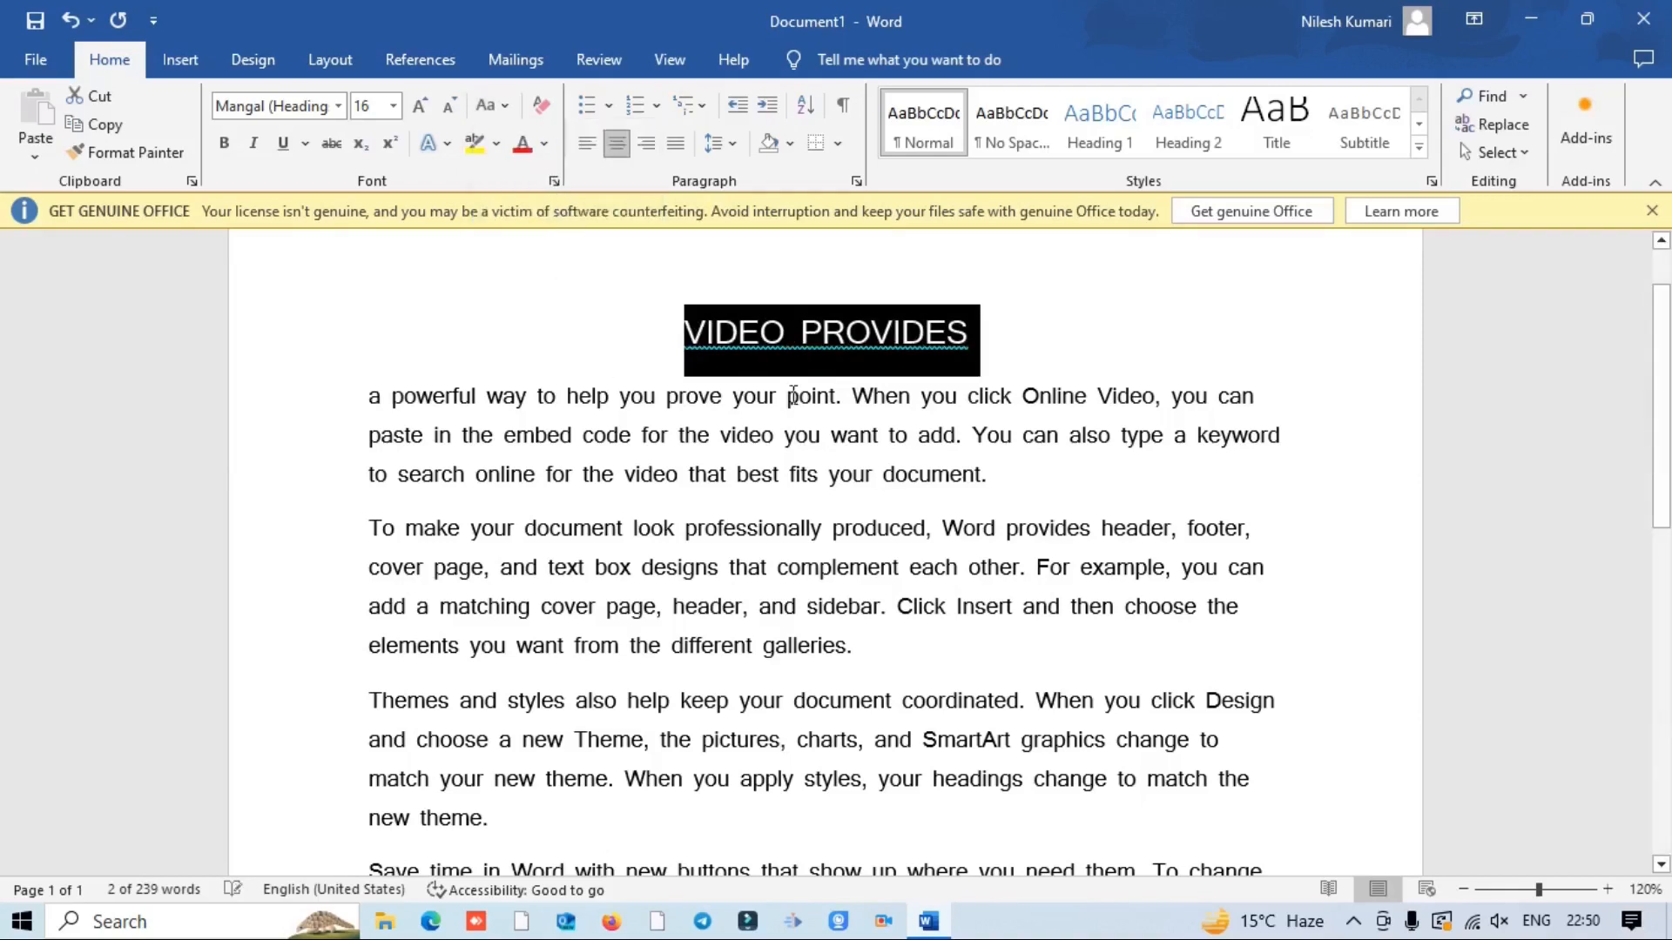
left_click(991, 328)
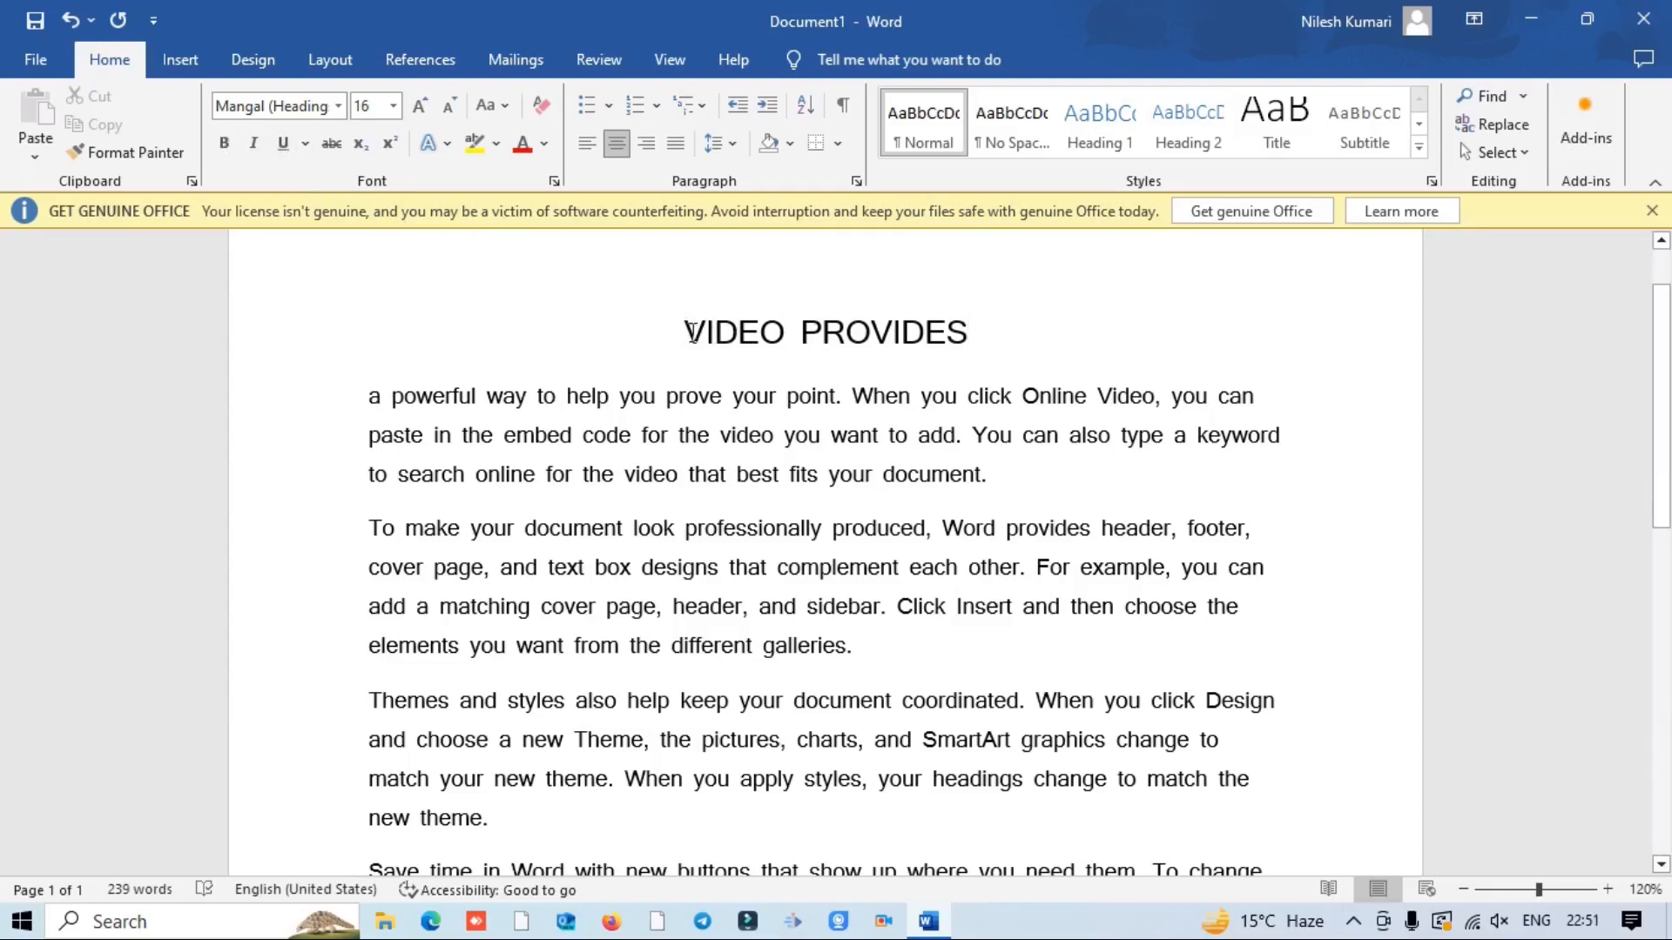
Step: Make the whole heading "VIDEO PROVIDES" bold
left_click_drag(680, 334, 971, 340)
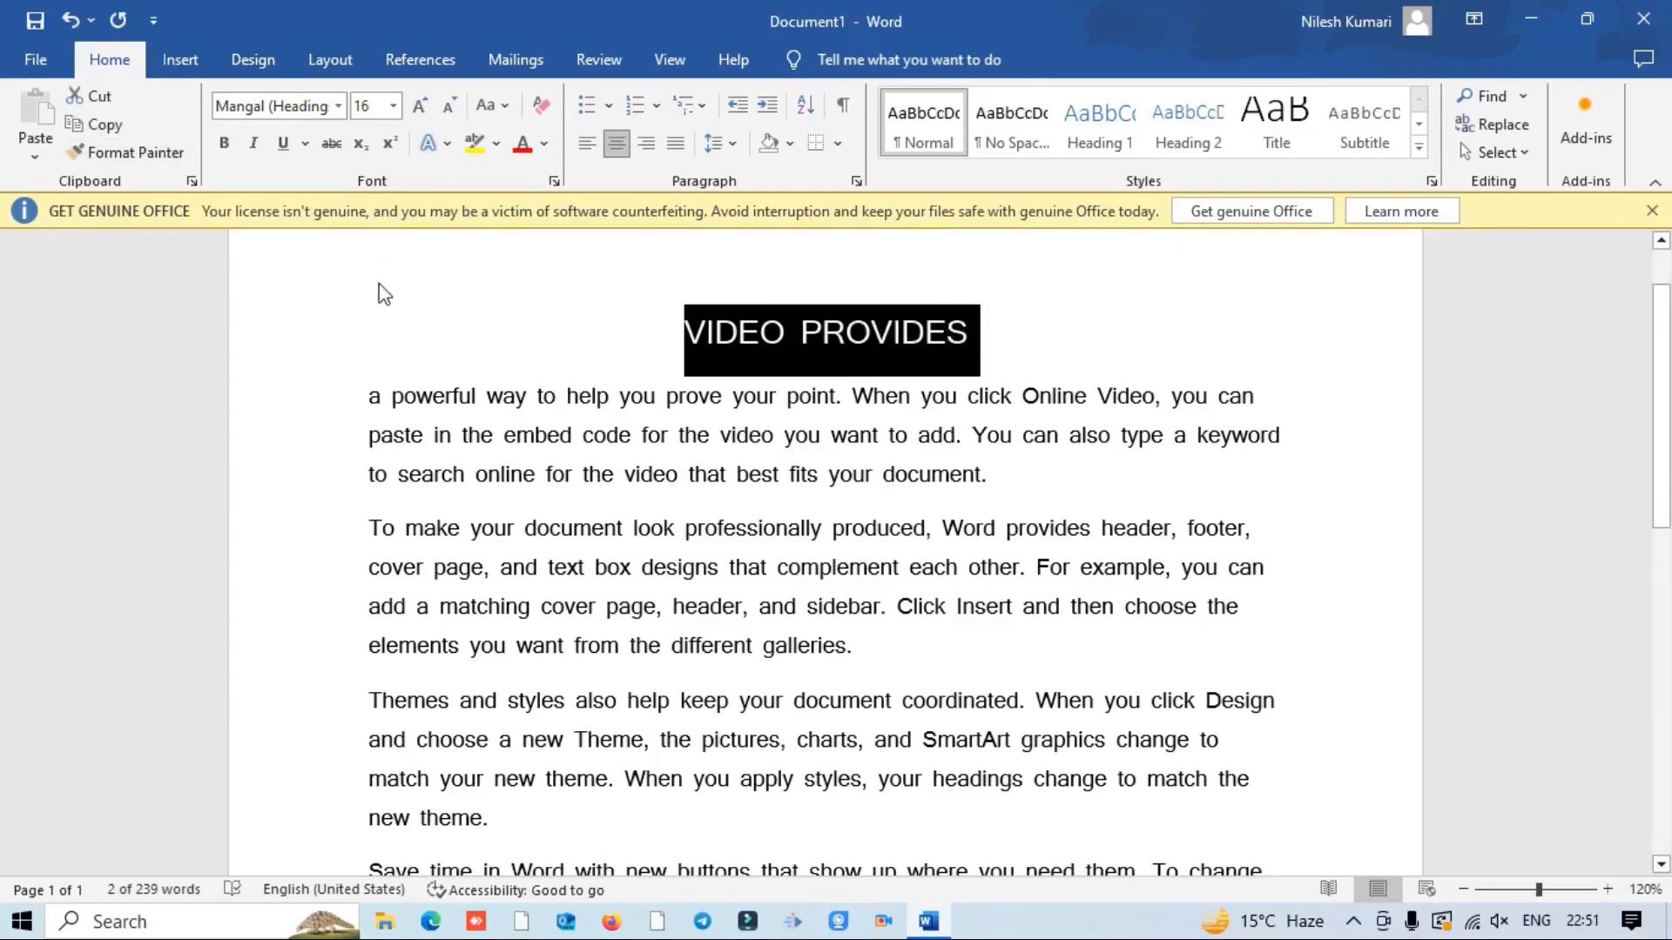
key("ctrl+b")
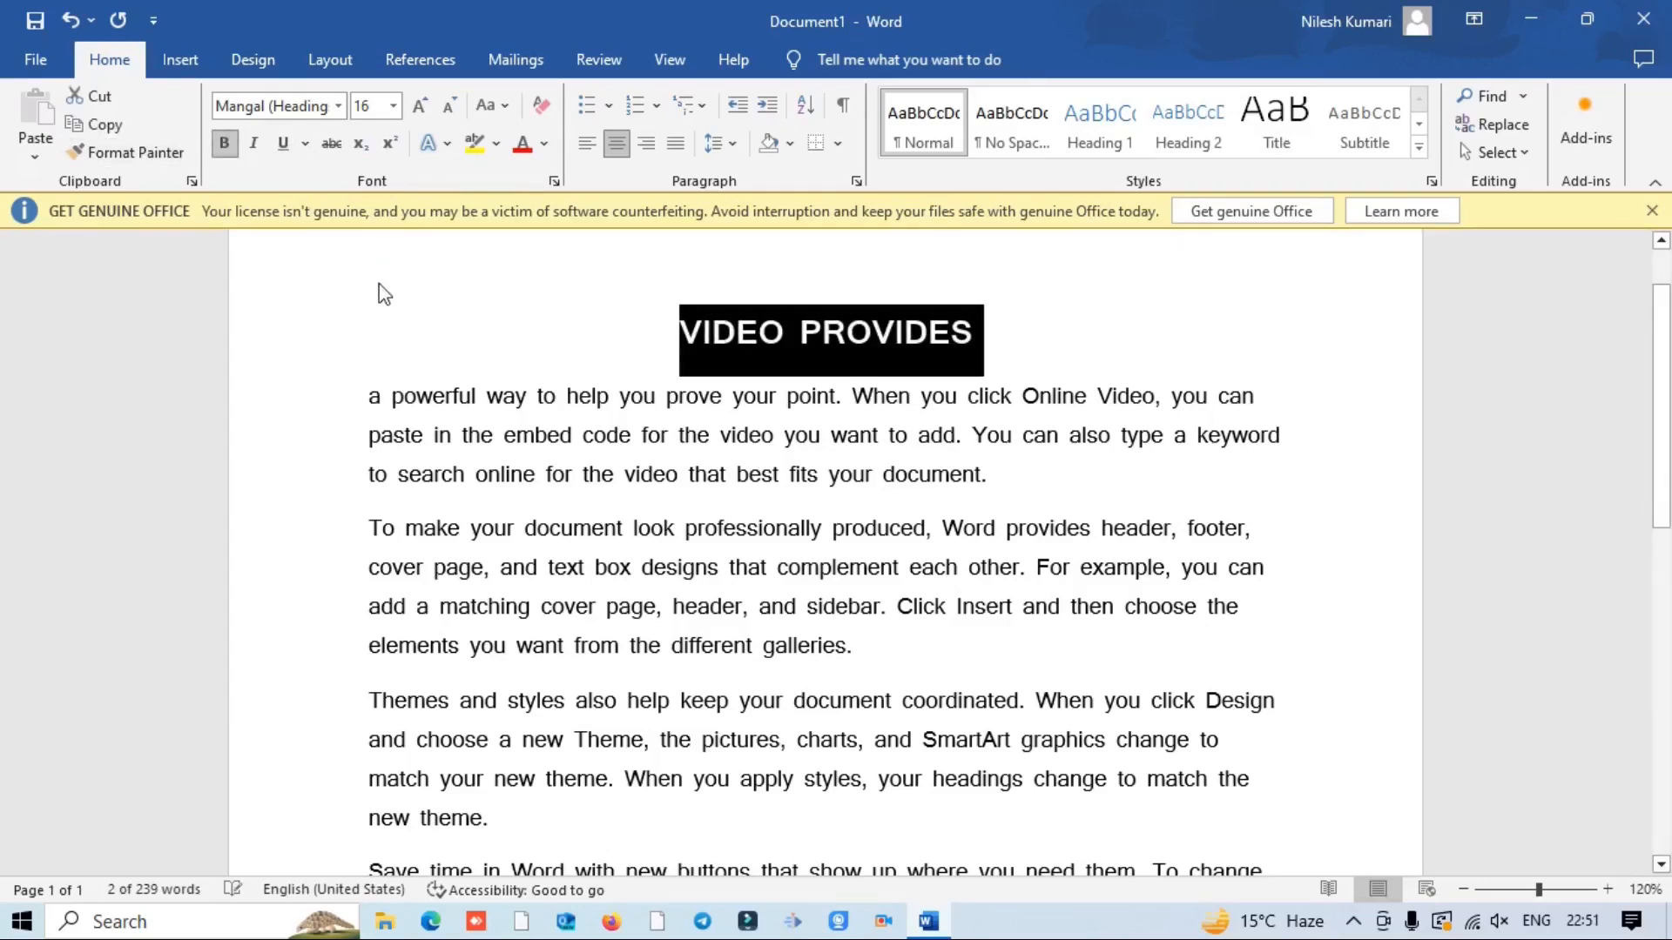
left_click(225, 143)
left_click(226, 142)
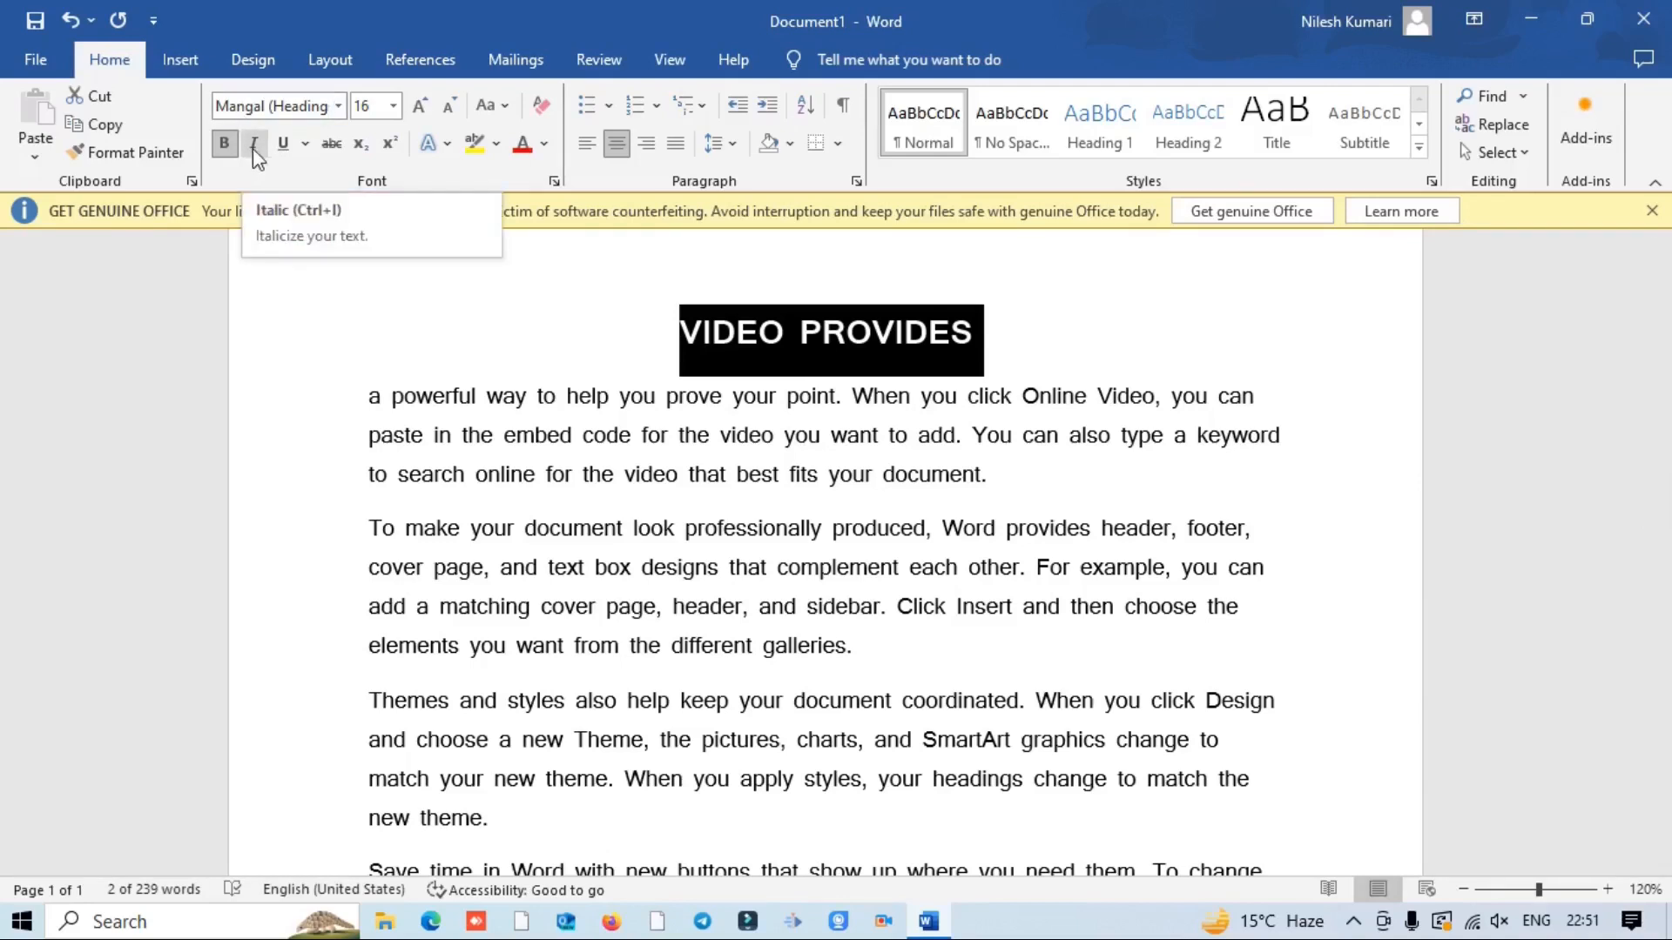
Step: Underline the heading "VIDEO PROVIDES", trying italics on it and removing them again
left_click(254, 144)
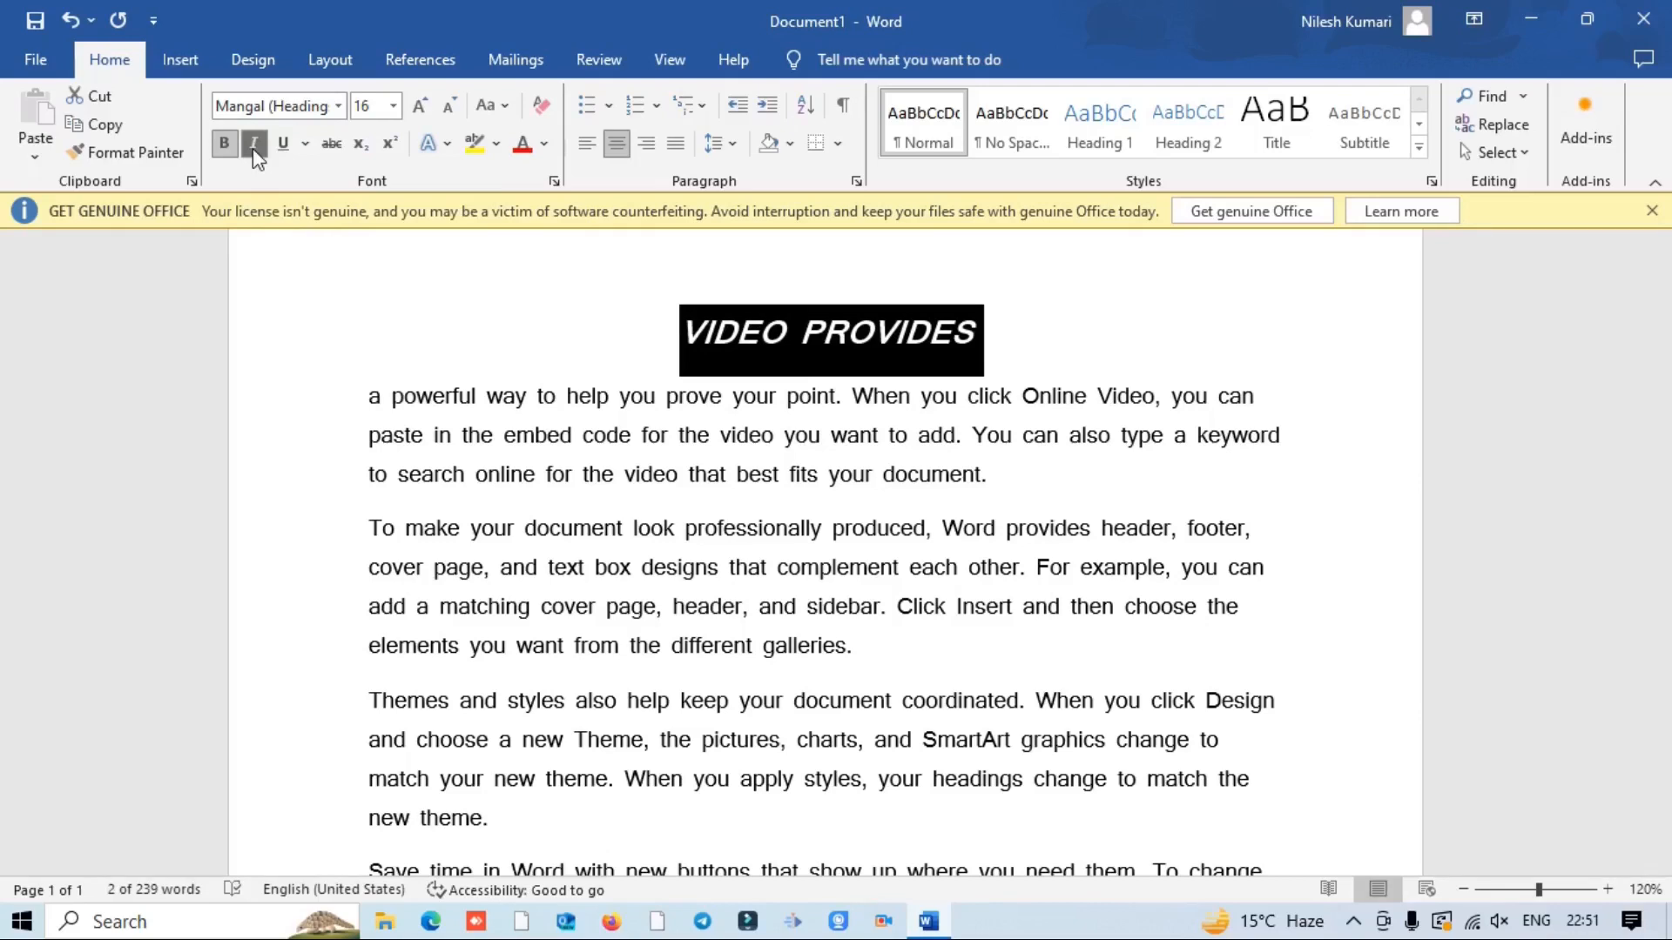
left_click(284, 143)
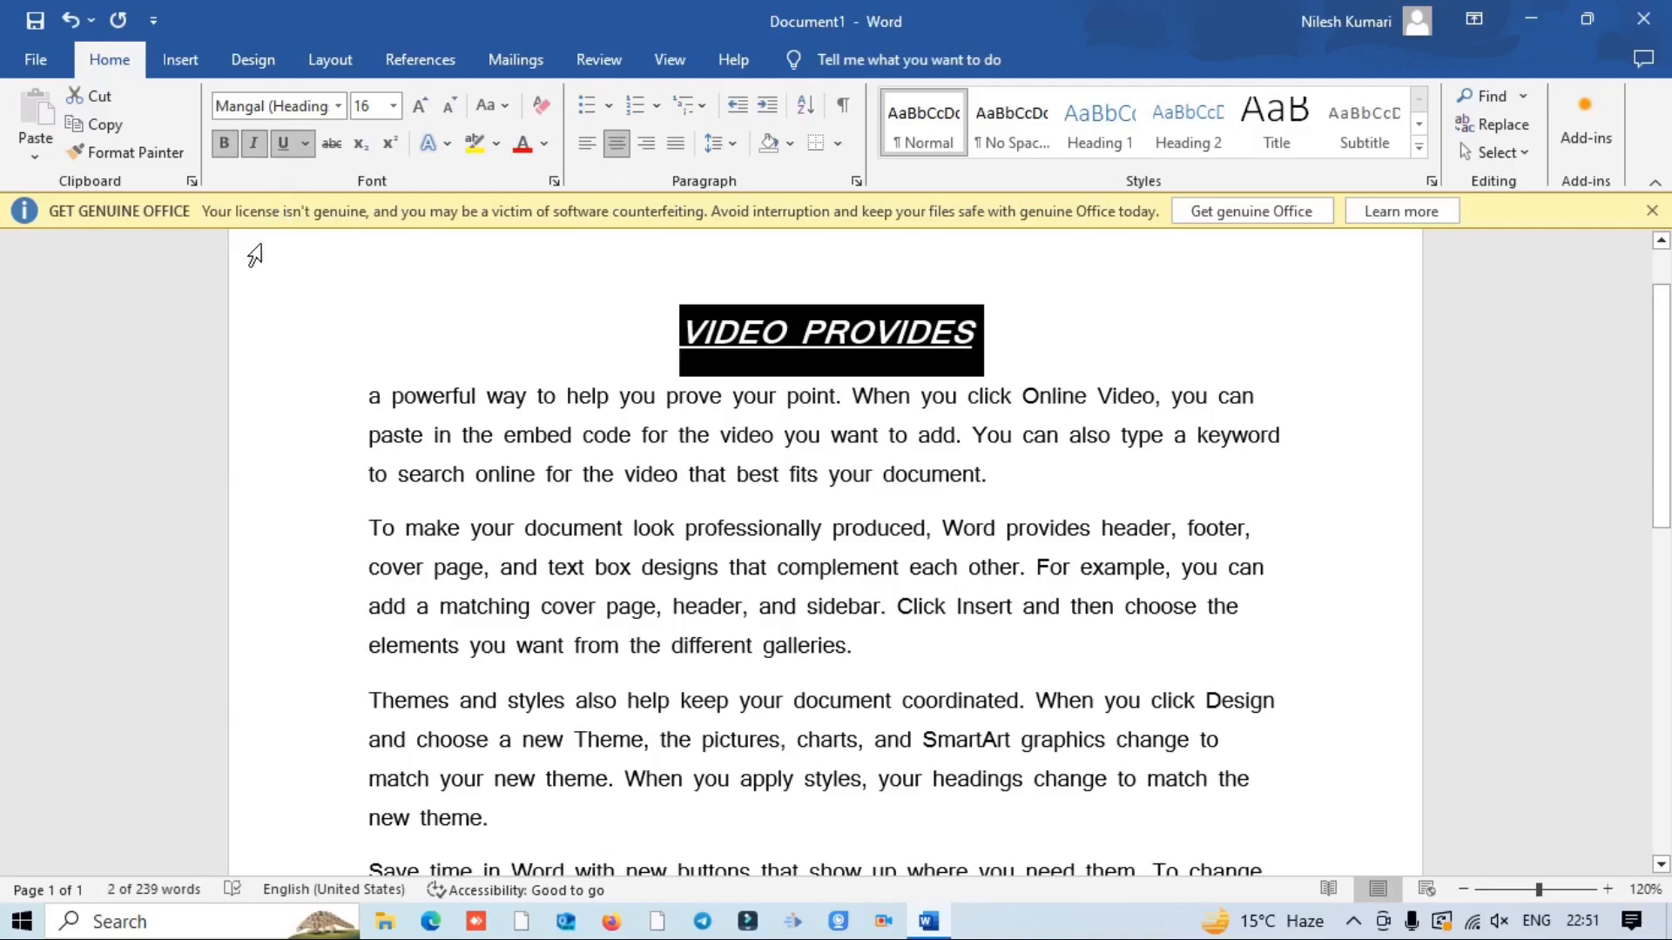
left_click(257, 141)
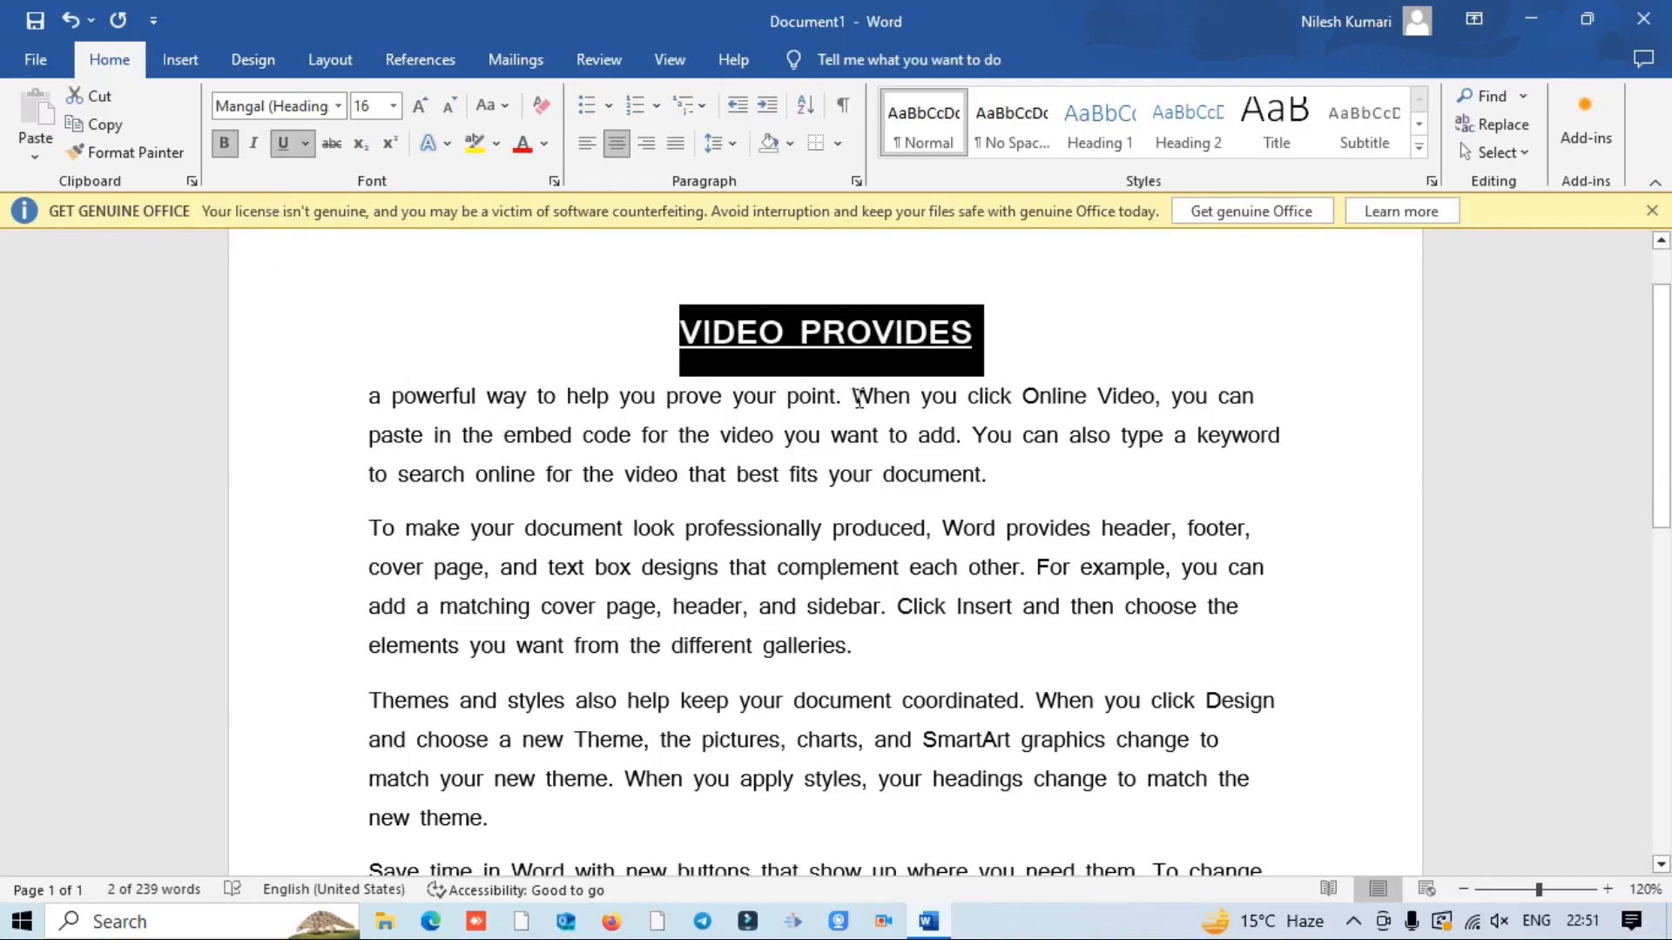
left_click(890, 364)
left_click_drag(977, 331, 632, 327)
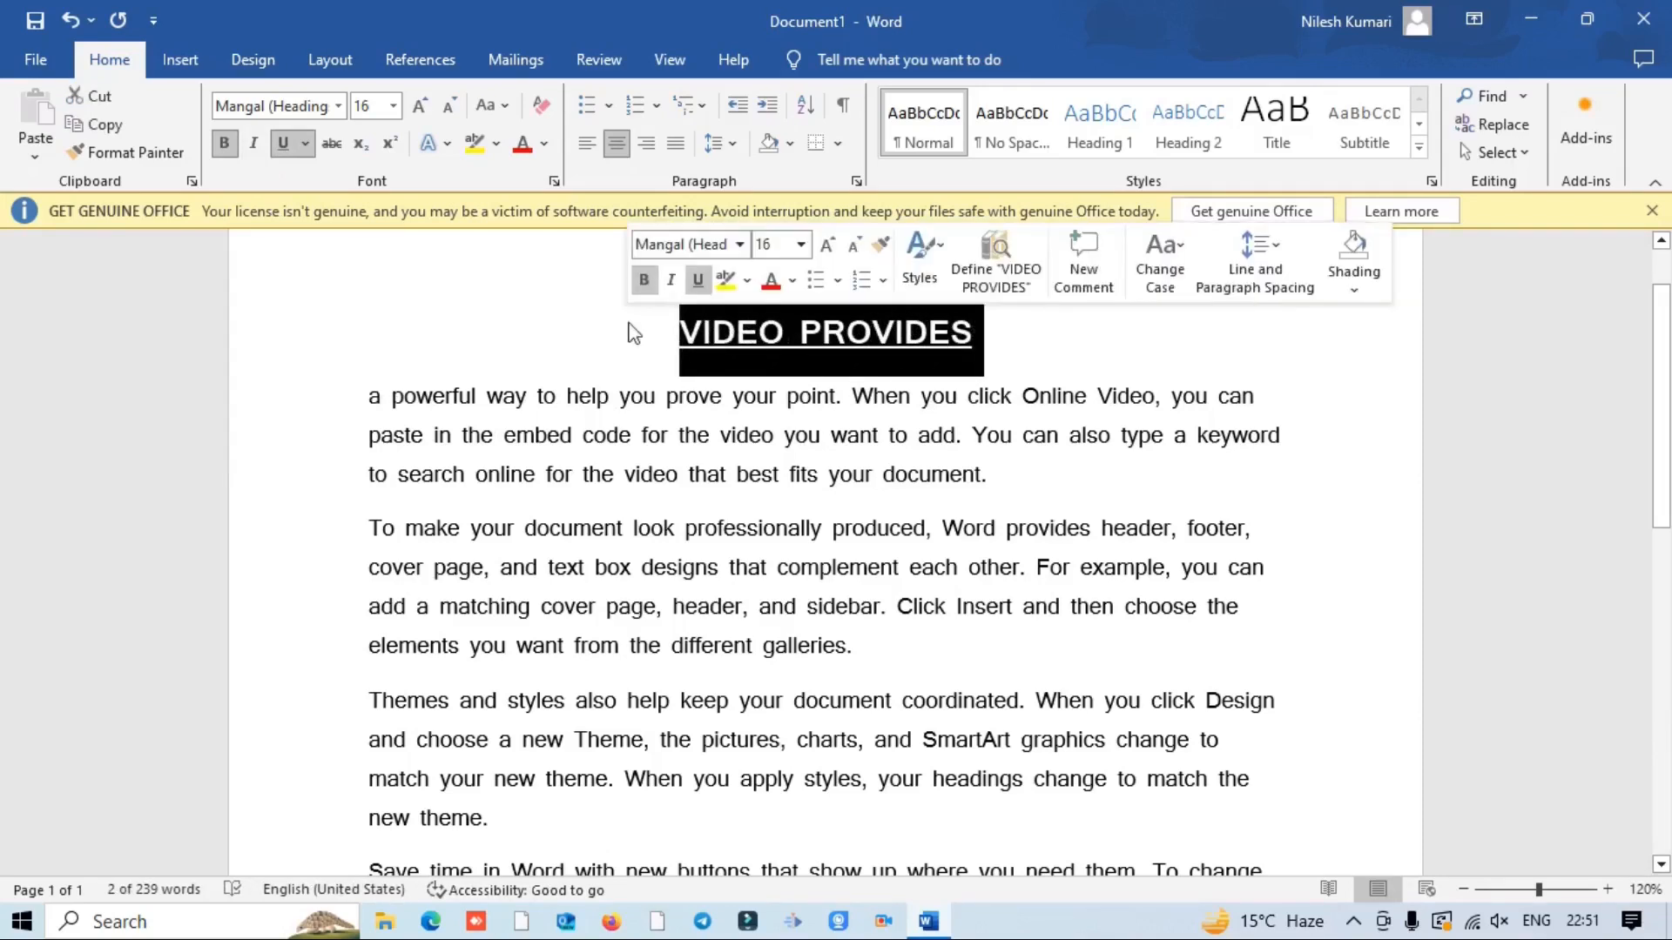
left_click(788, 428)
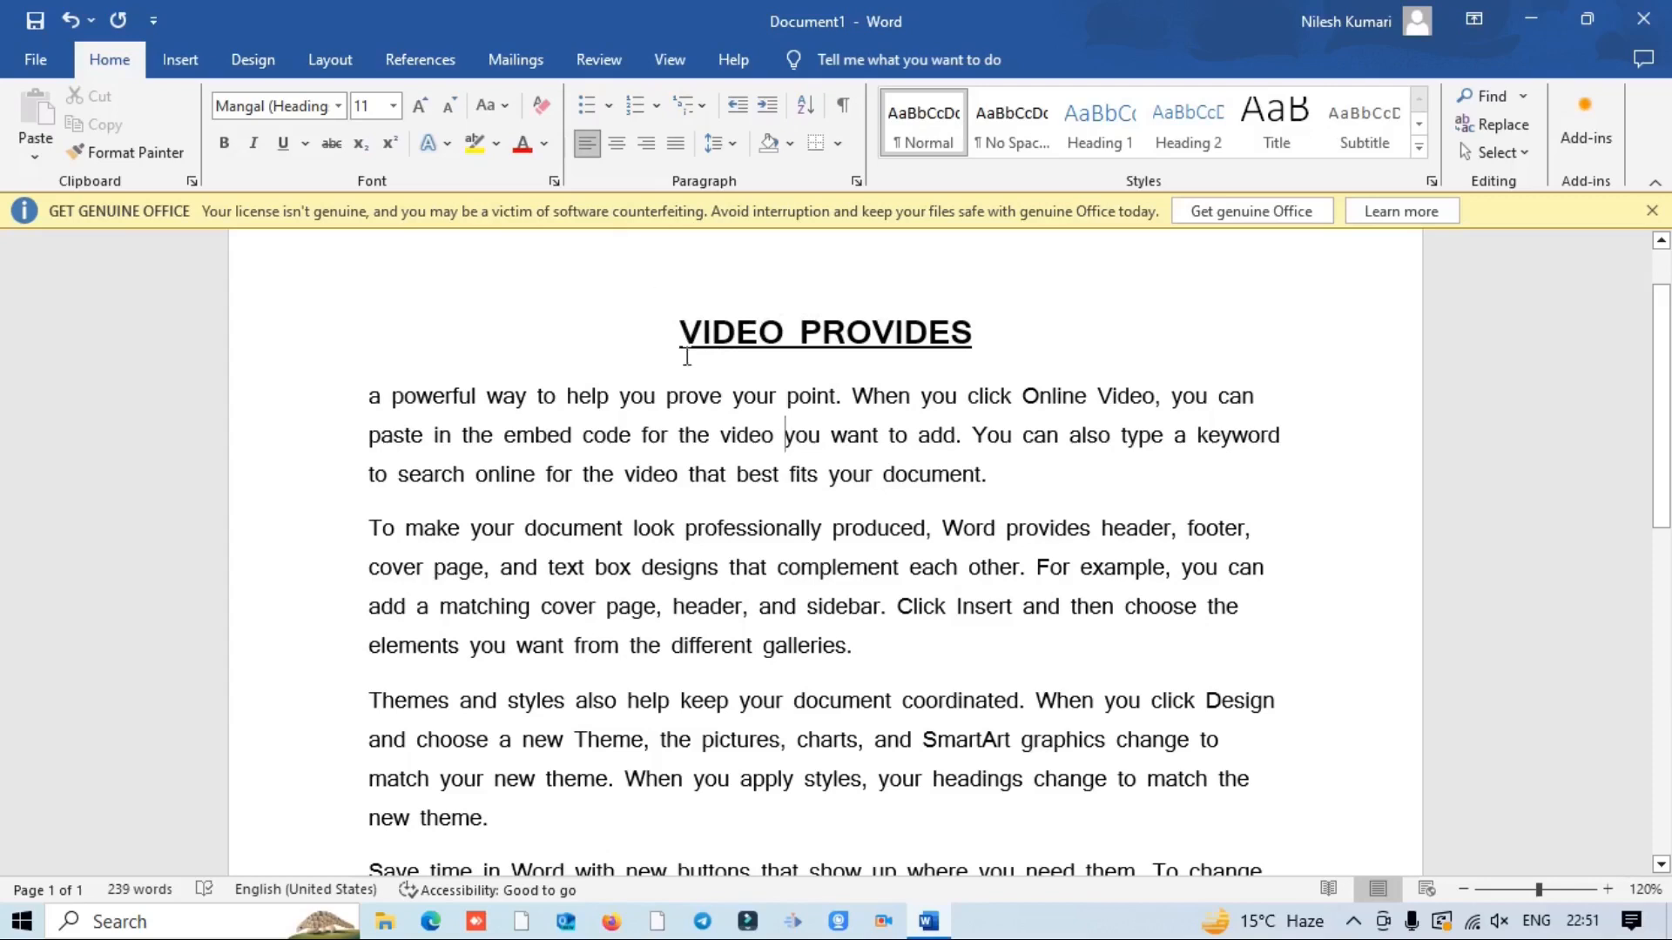
left_click_drag(682, 331, 945, 324)
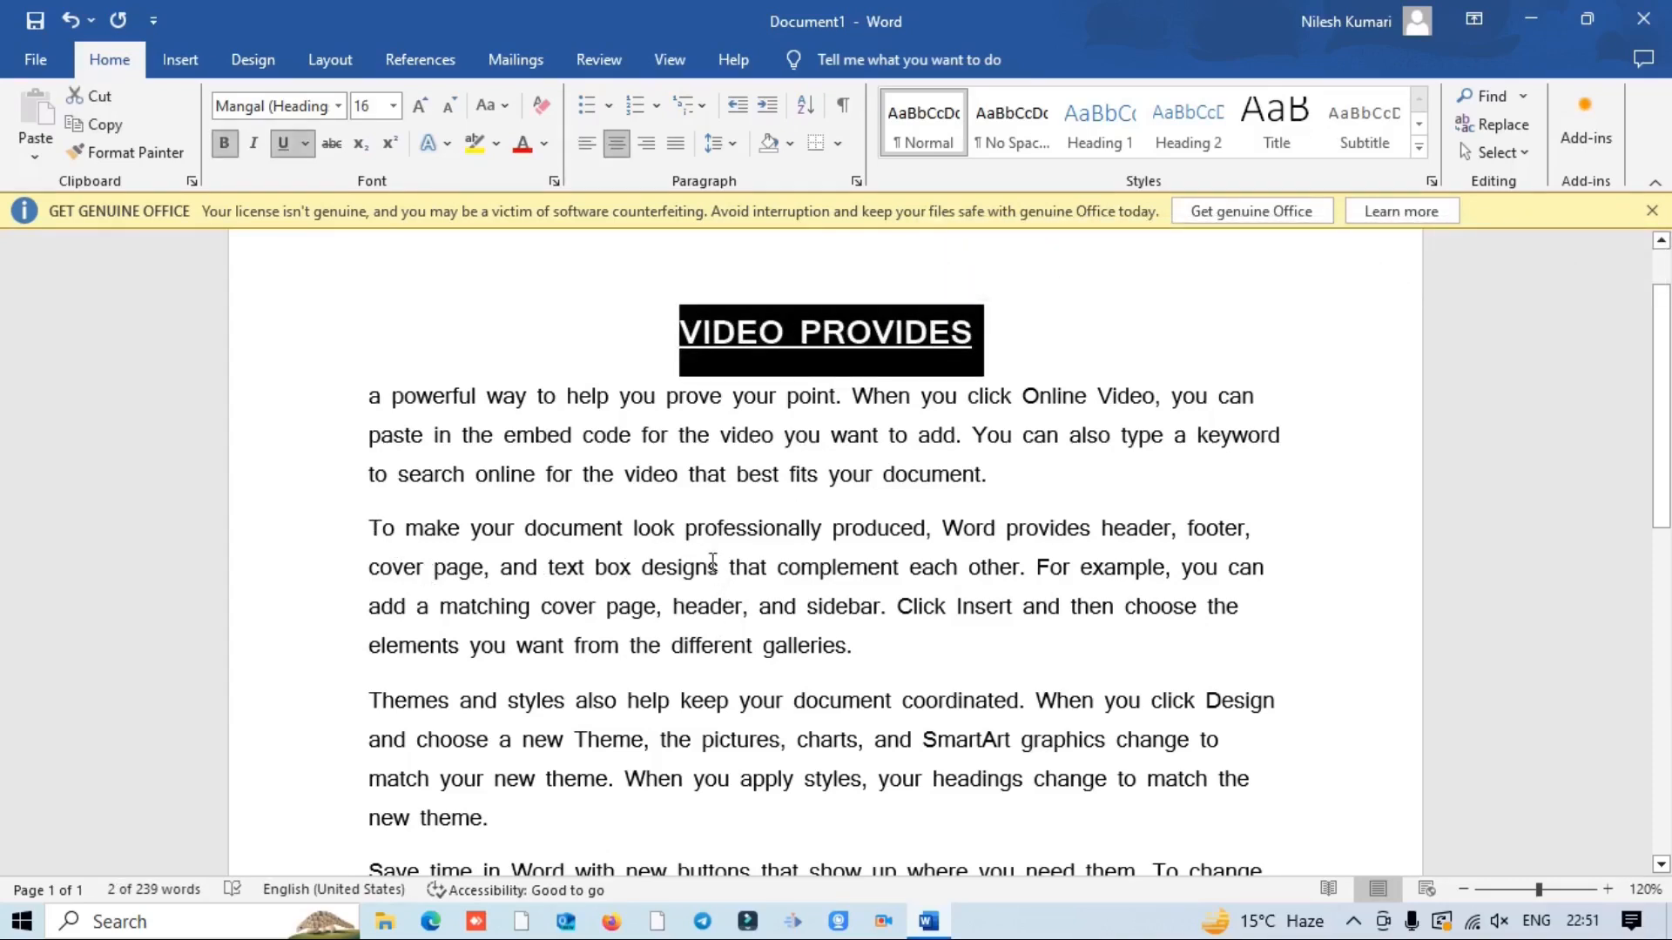
left_click(782, 335)
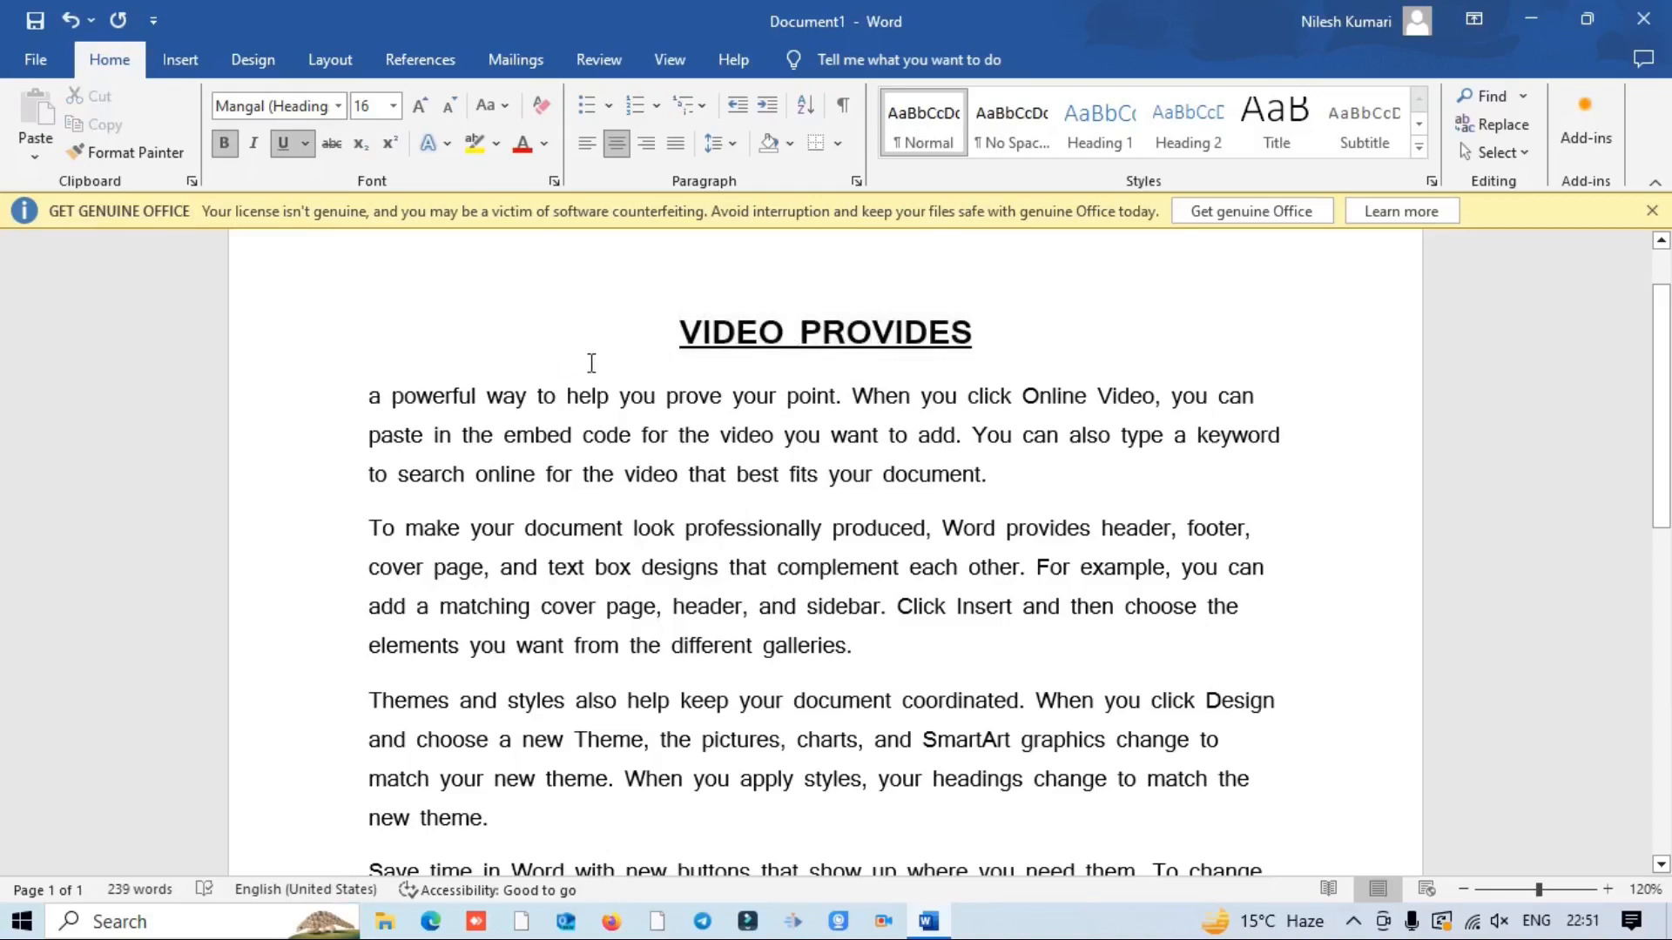
Step: Copy the formatting of the heading "VIDEO PROVIDES" onto "To make your document look professionally" with Format Painter
left_click_drag(949, 333, 578, 329)
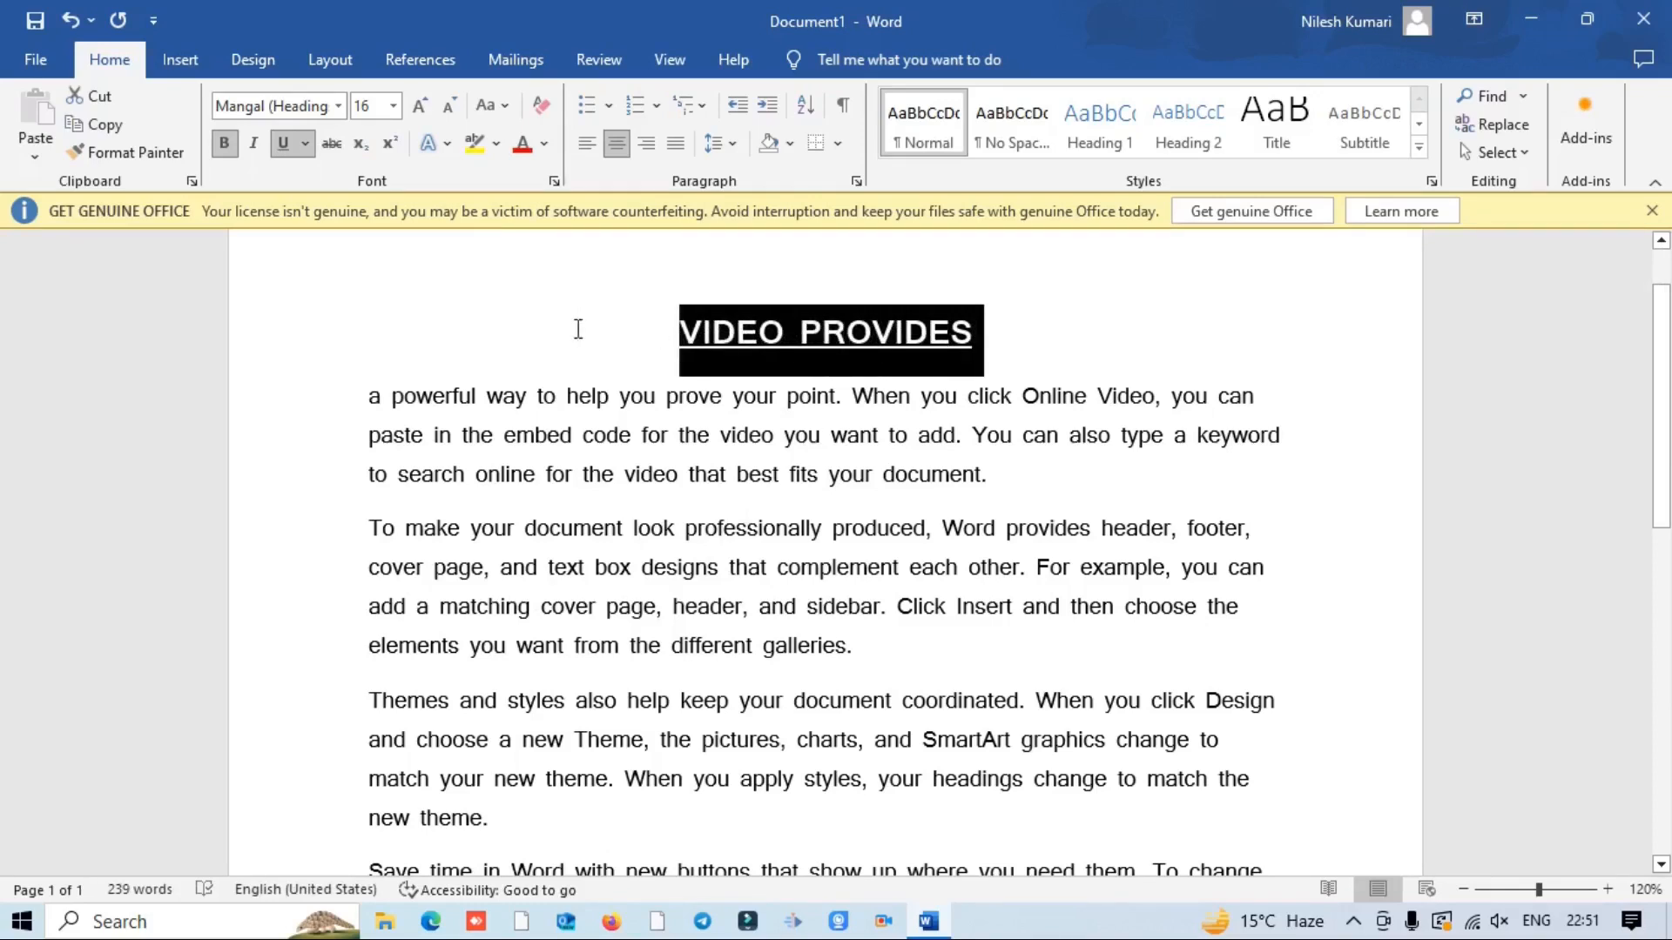
left_click(134, 154)
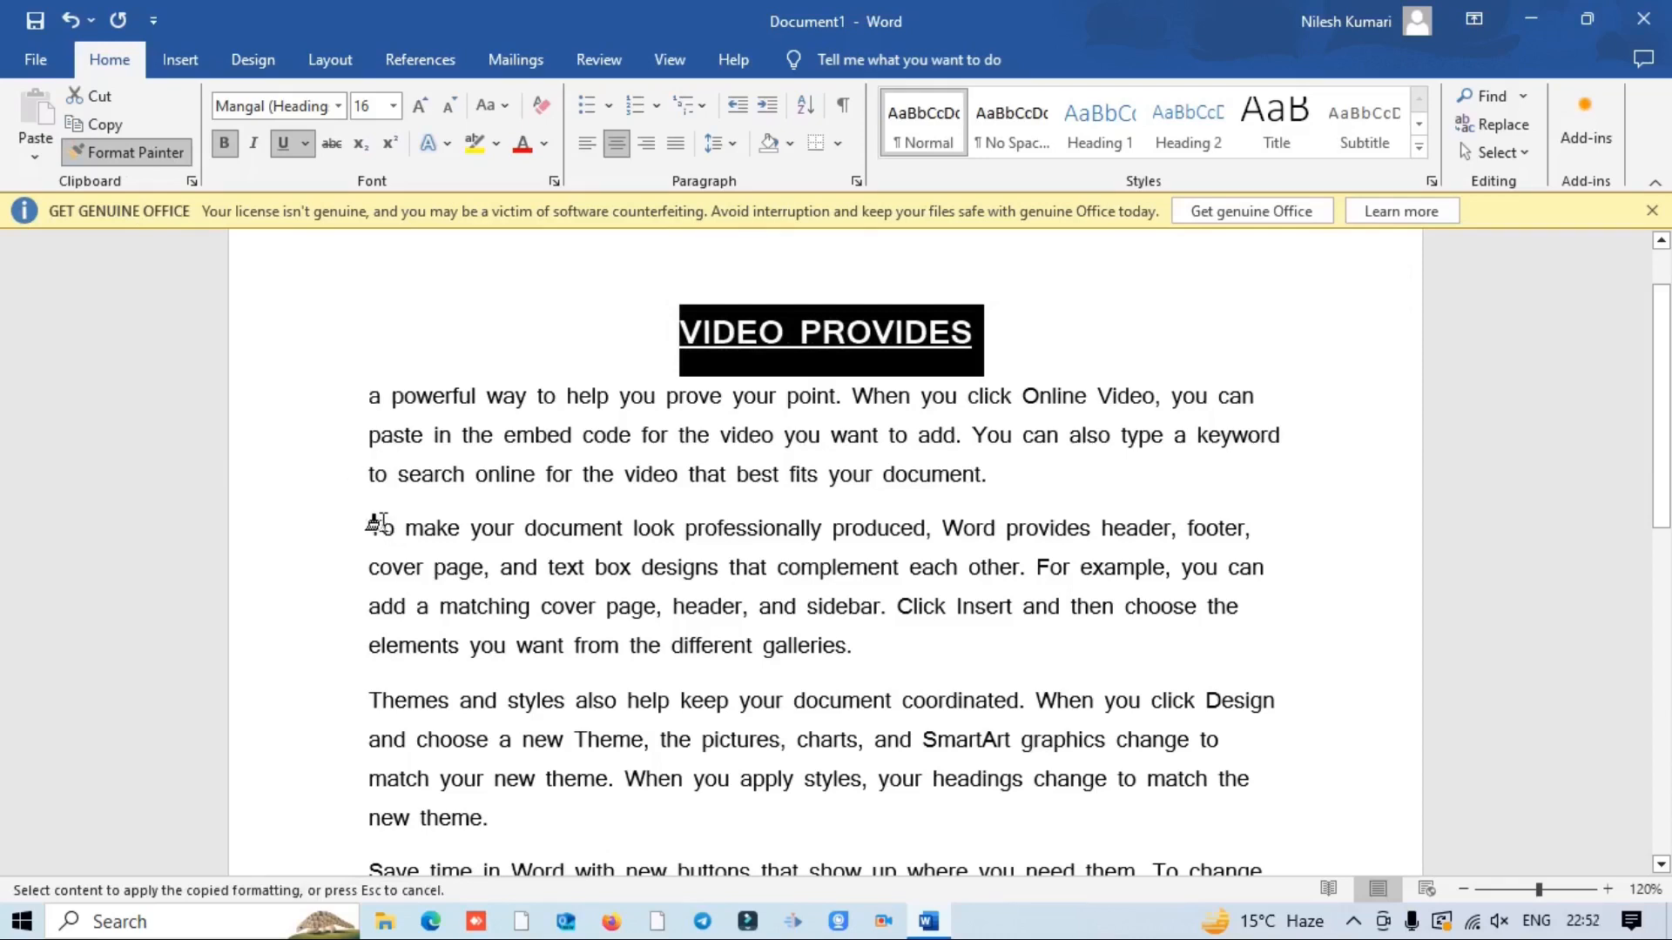
left_click_drag(372, 523, 771, 532)
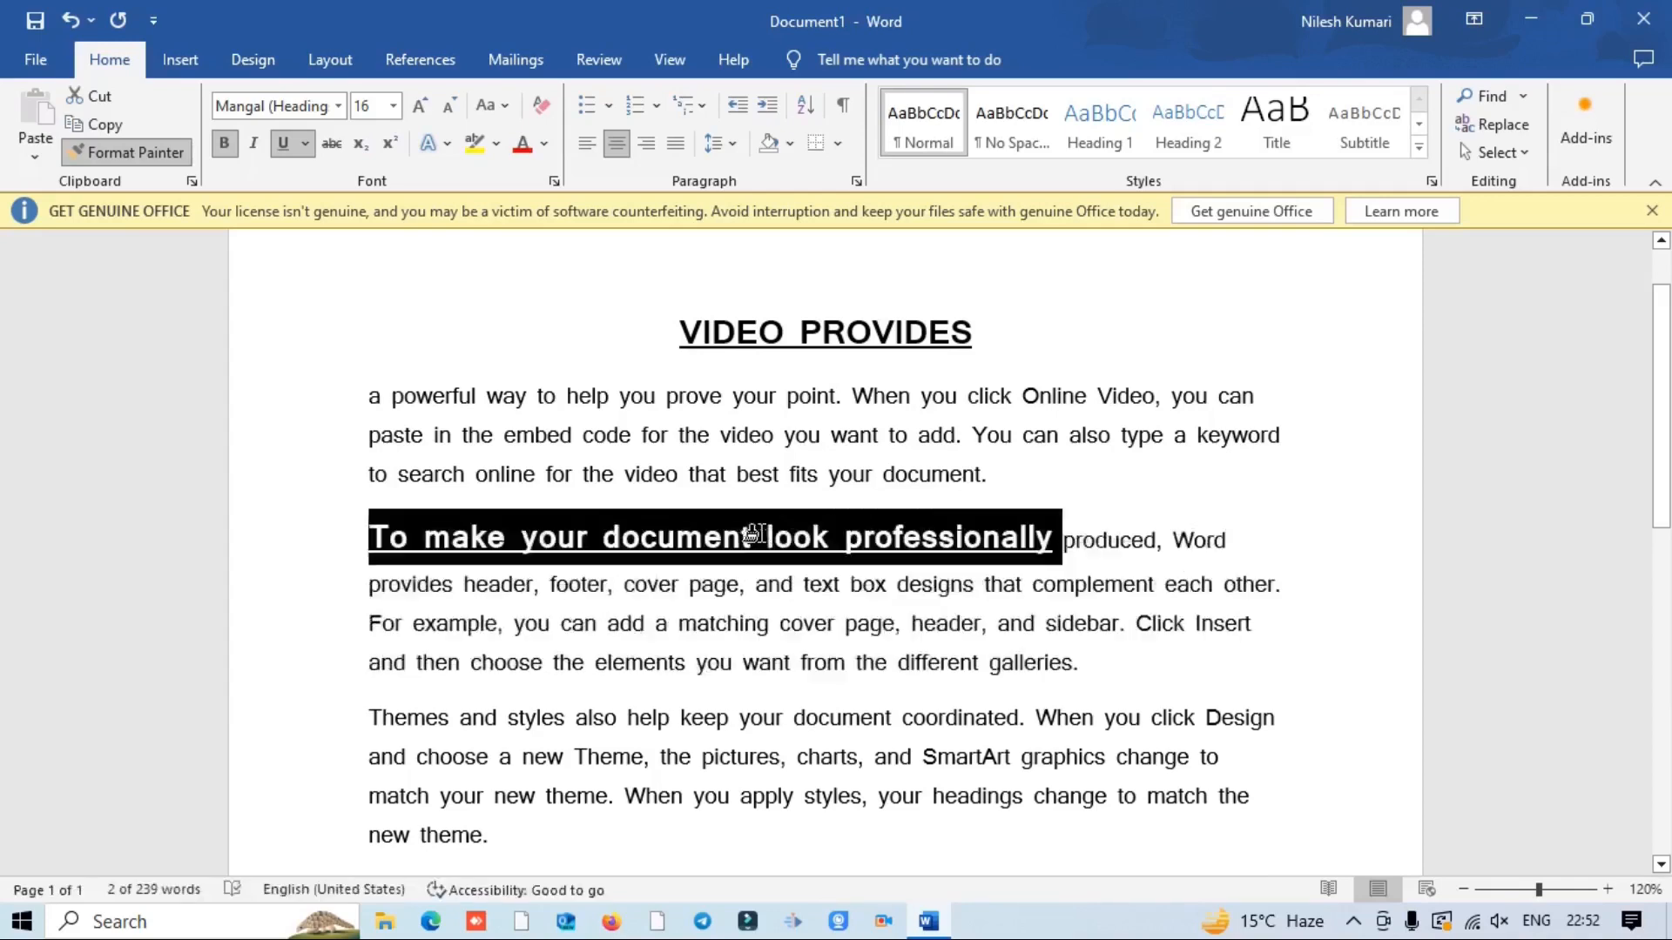
left_click(800, 587)
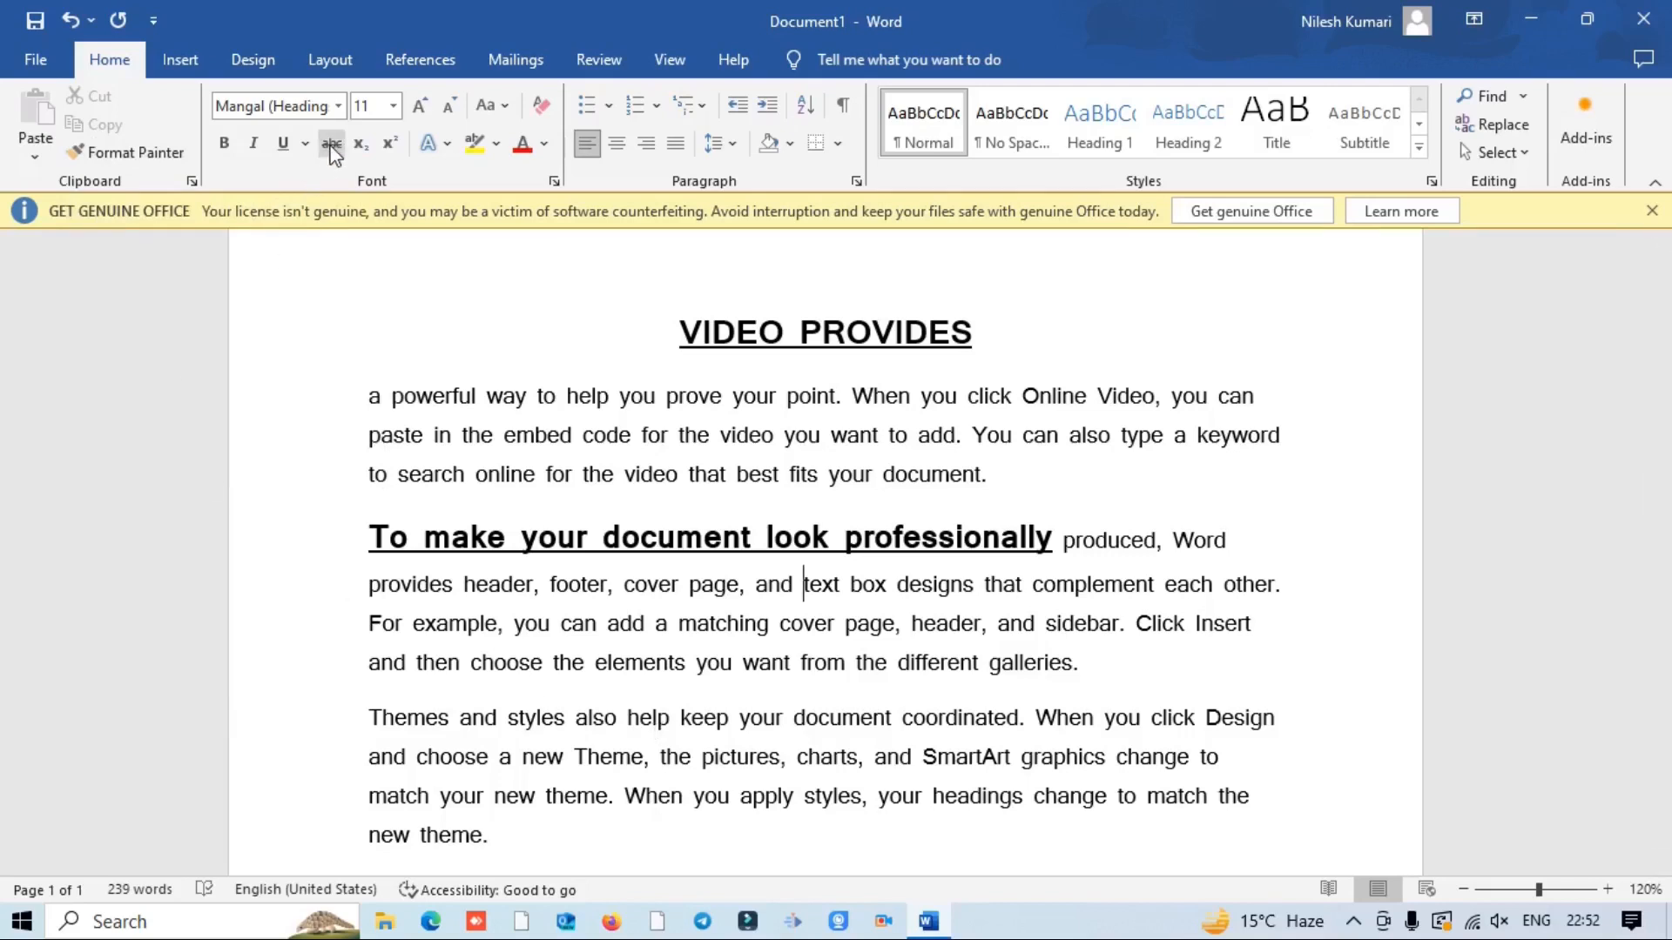
Step: Strike through the words "a powerful way to help" at the start of the first paragraph
left_click_drag(366, 392, 619, 393)
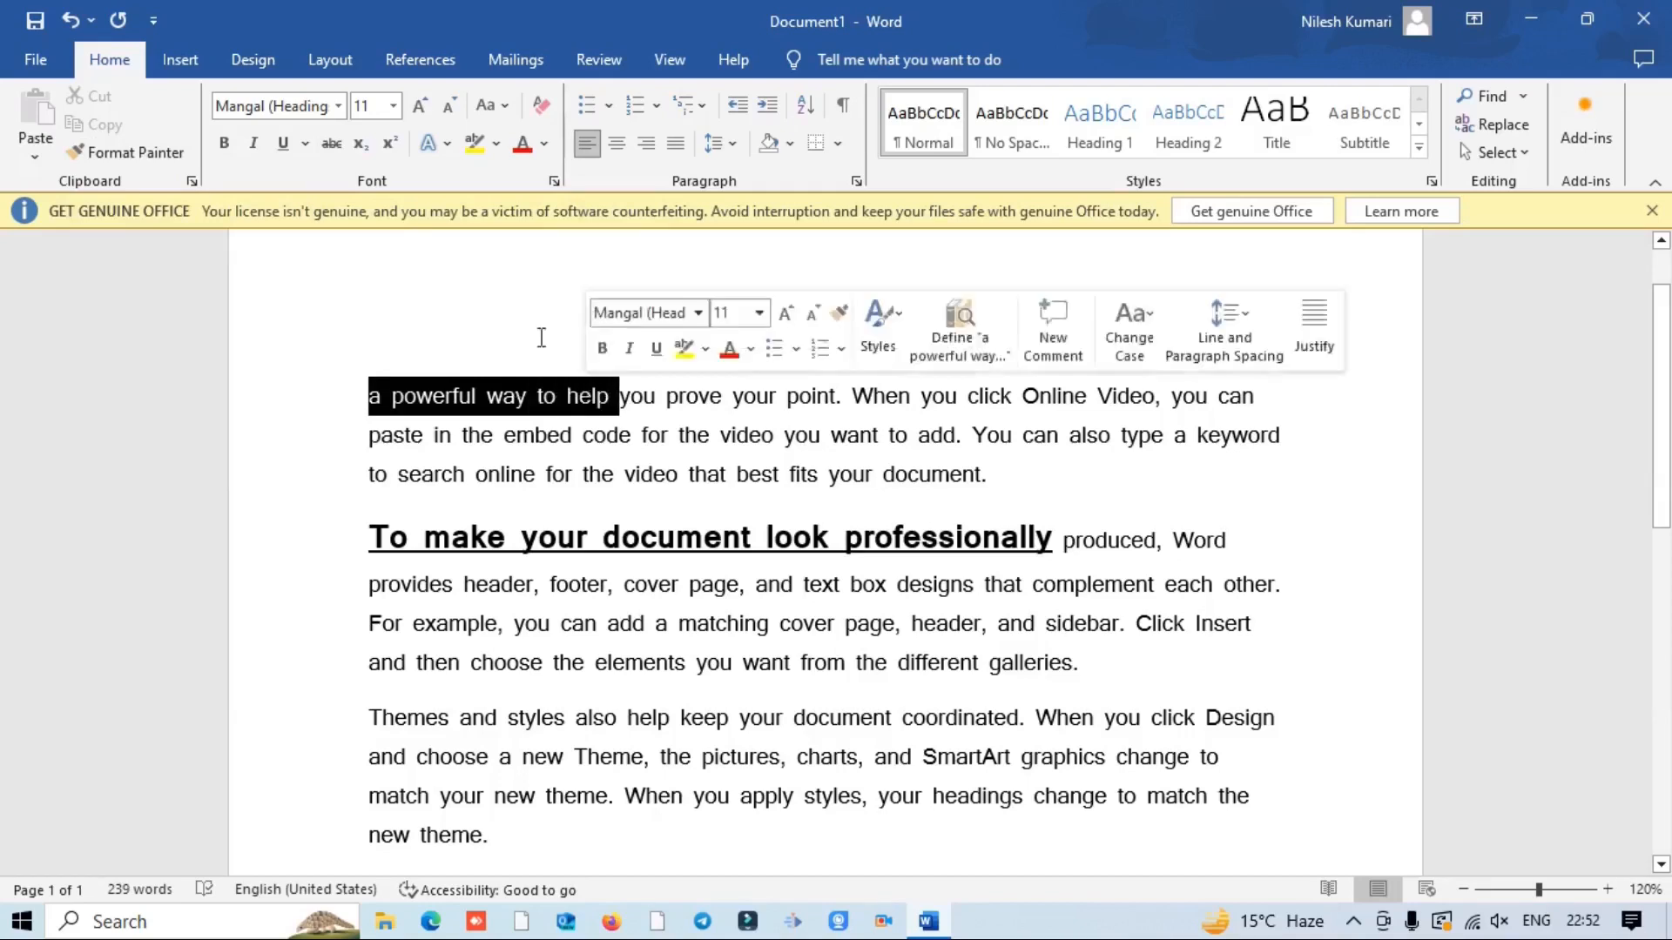
left_click(335, 148)
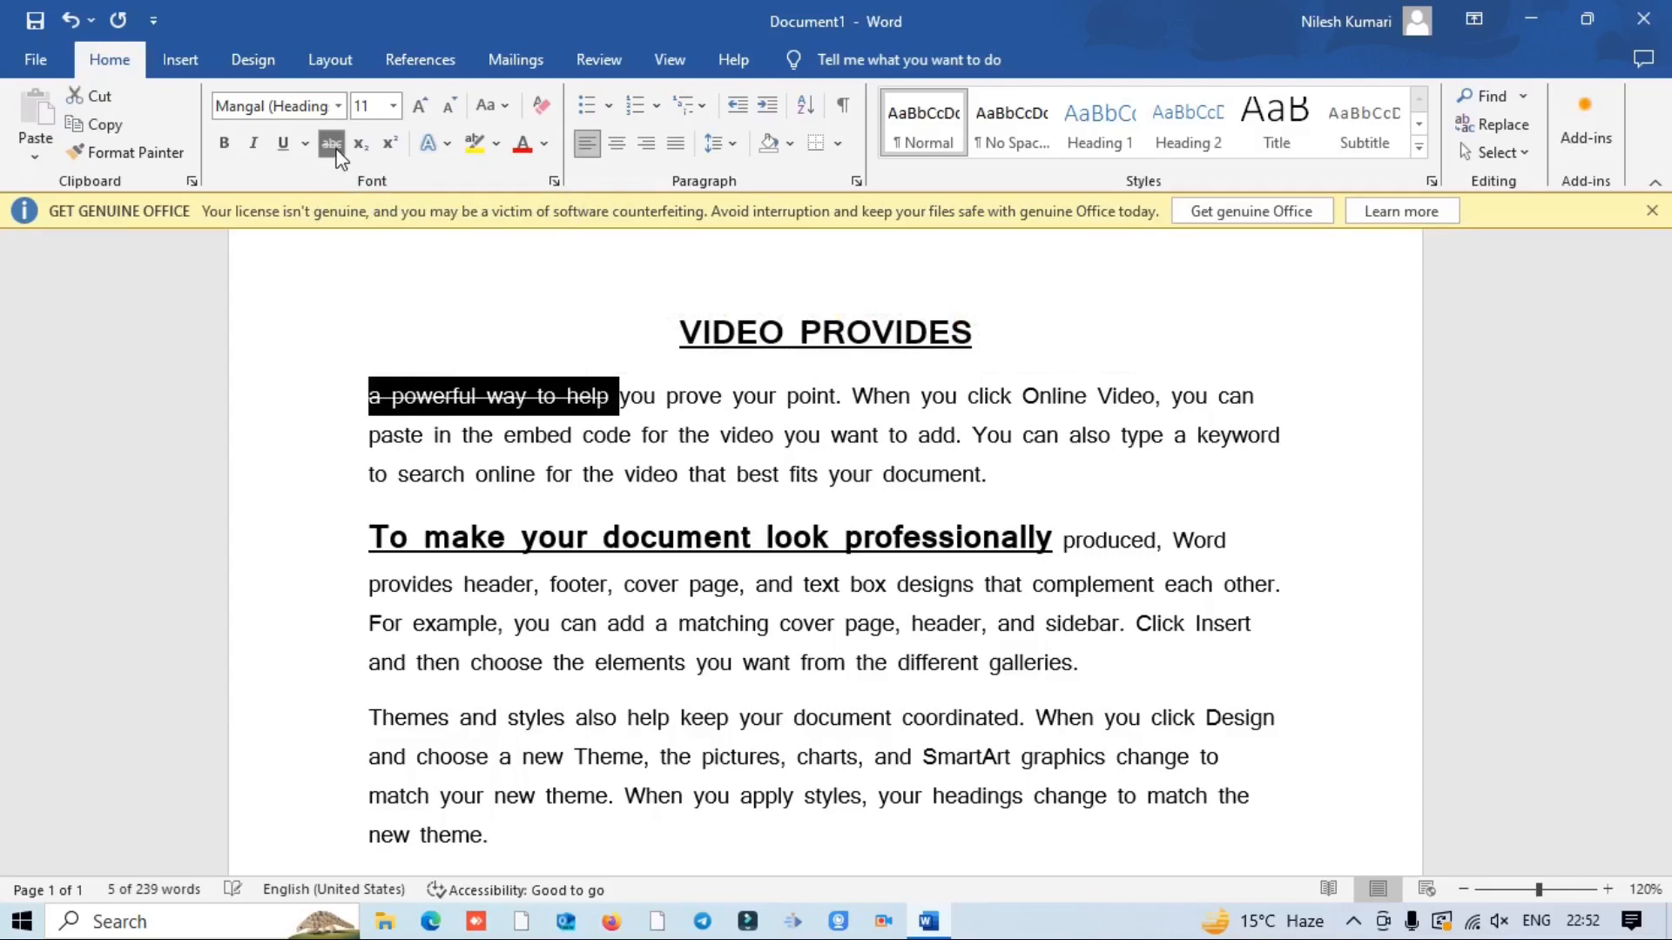
left_click(455, 418)
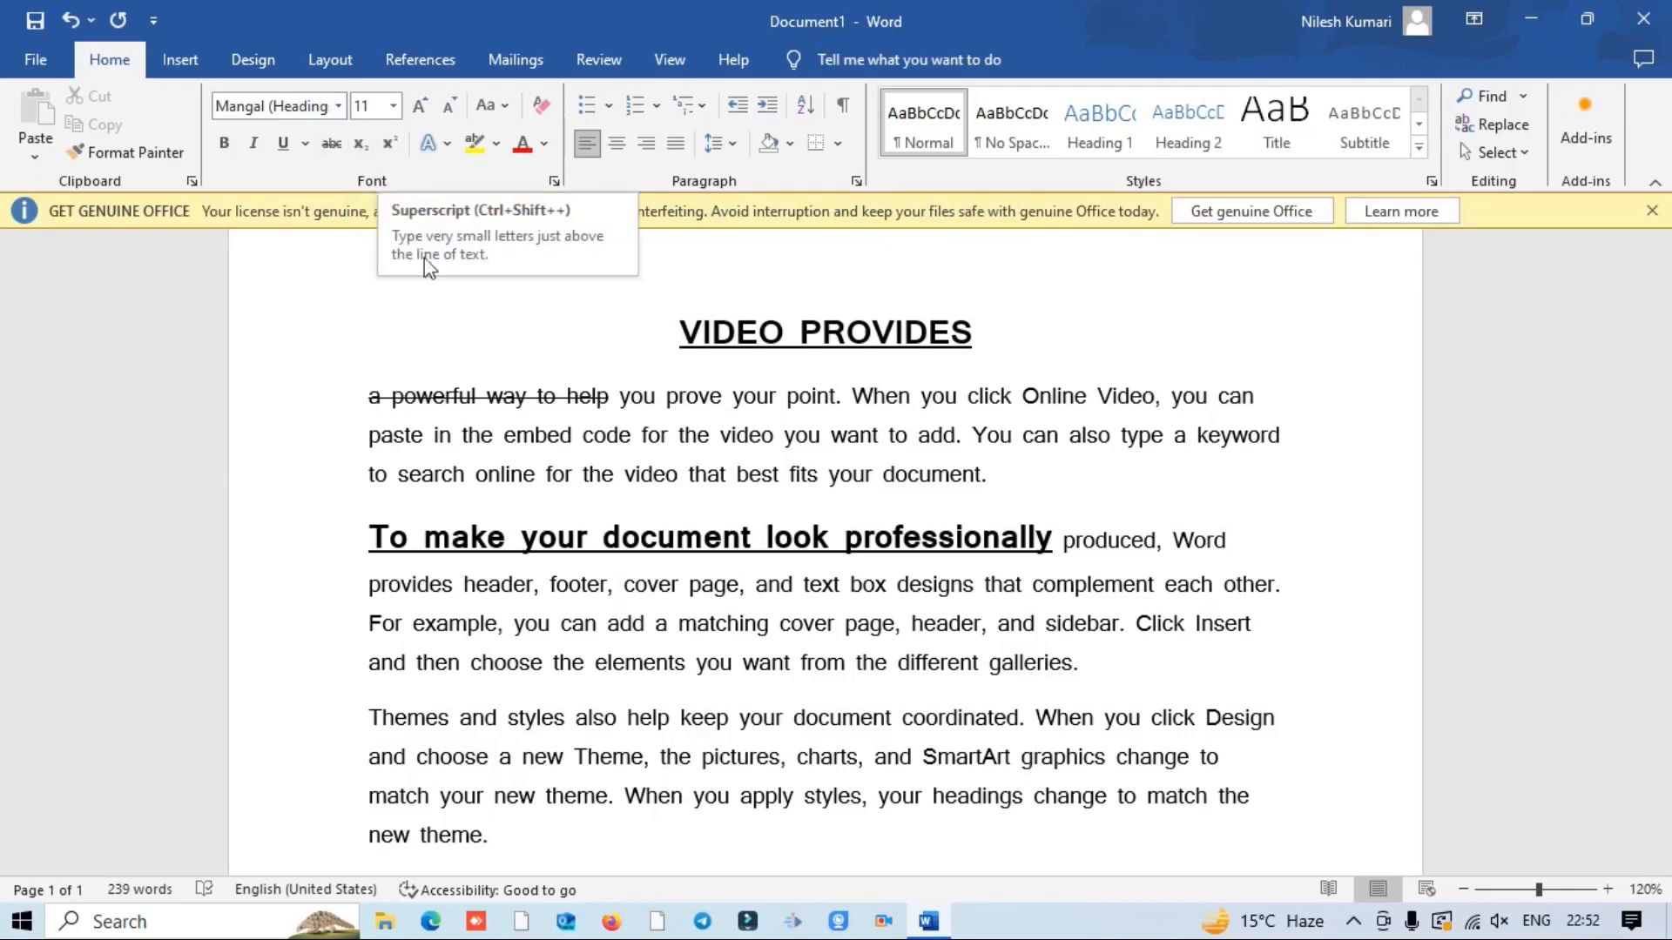
Step: Add a 2 followed by a subscript 2 at the end of the first body paragraph
left_click(1013, 475)
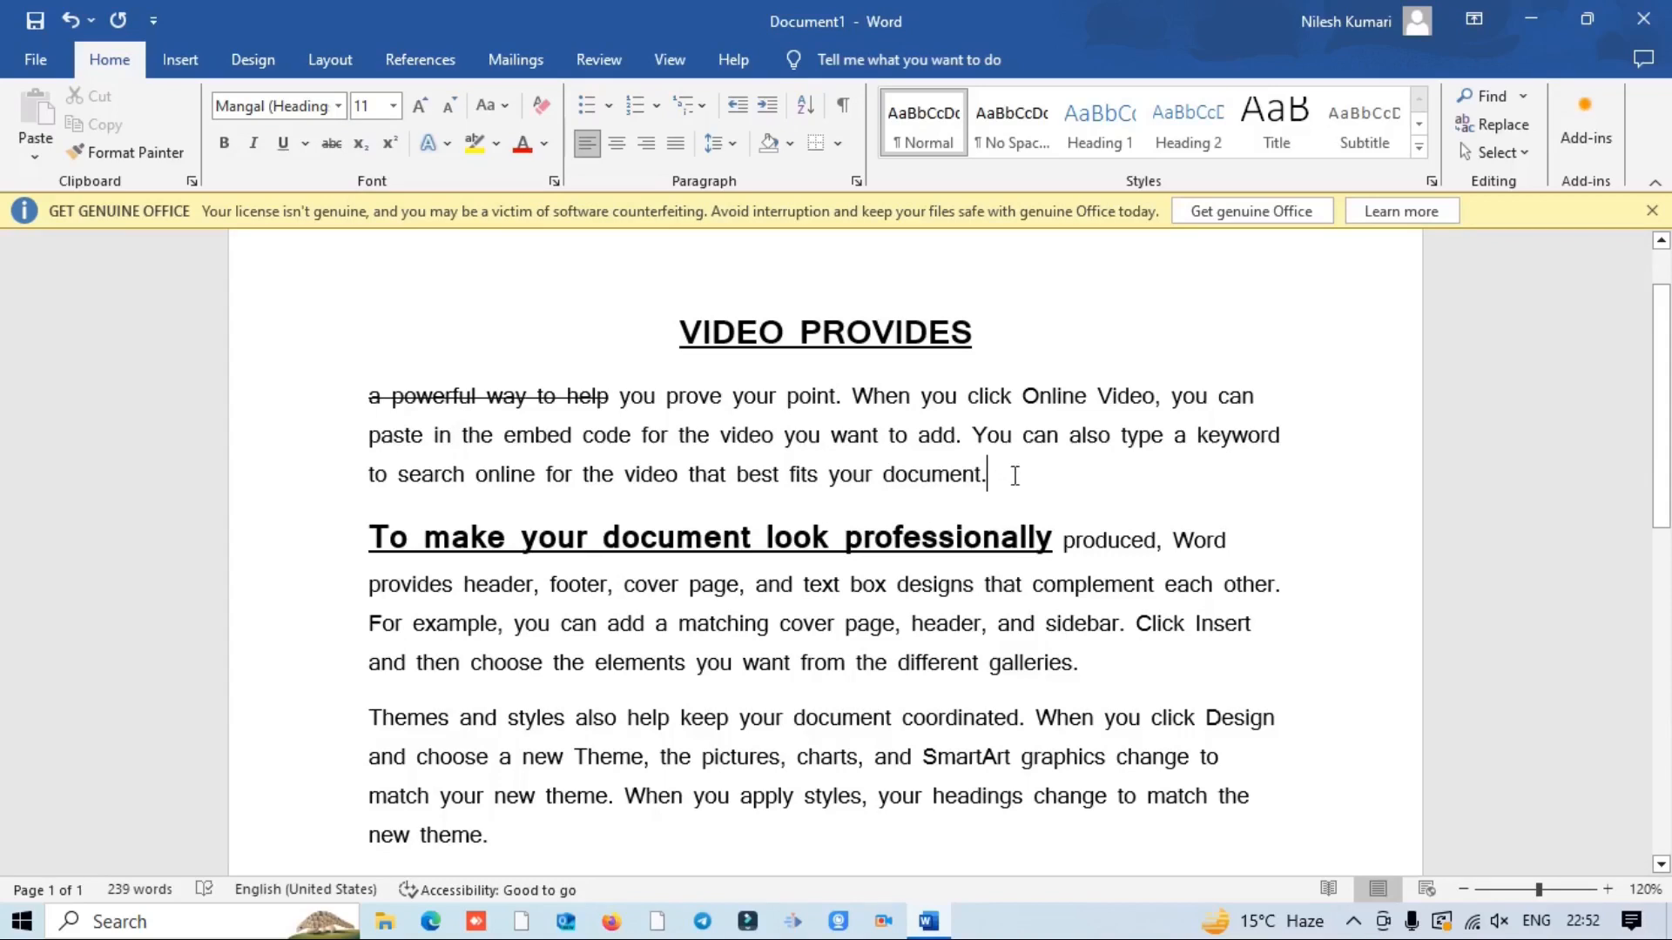
type("2")
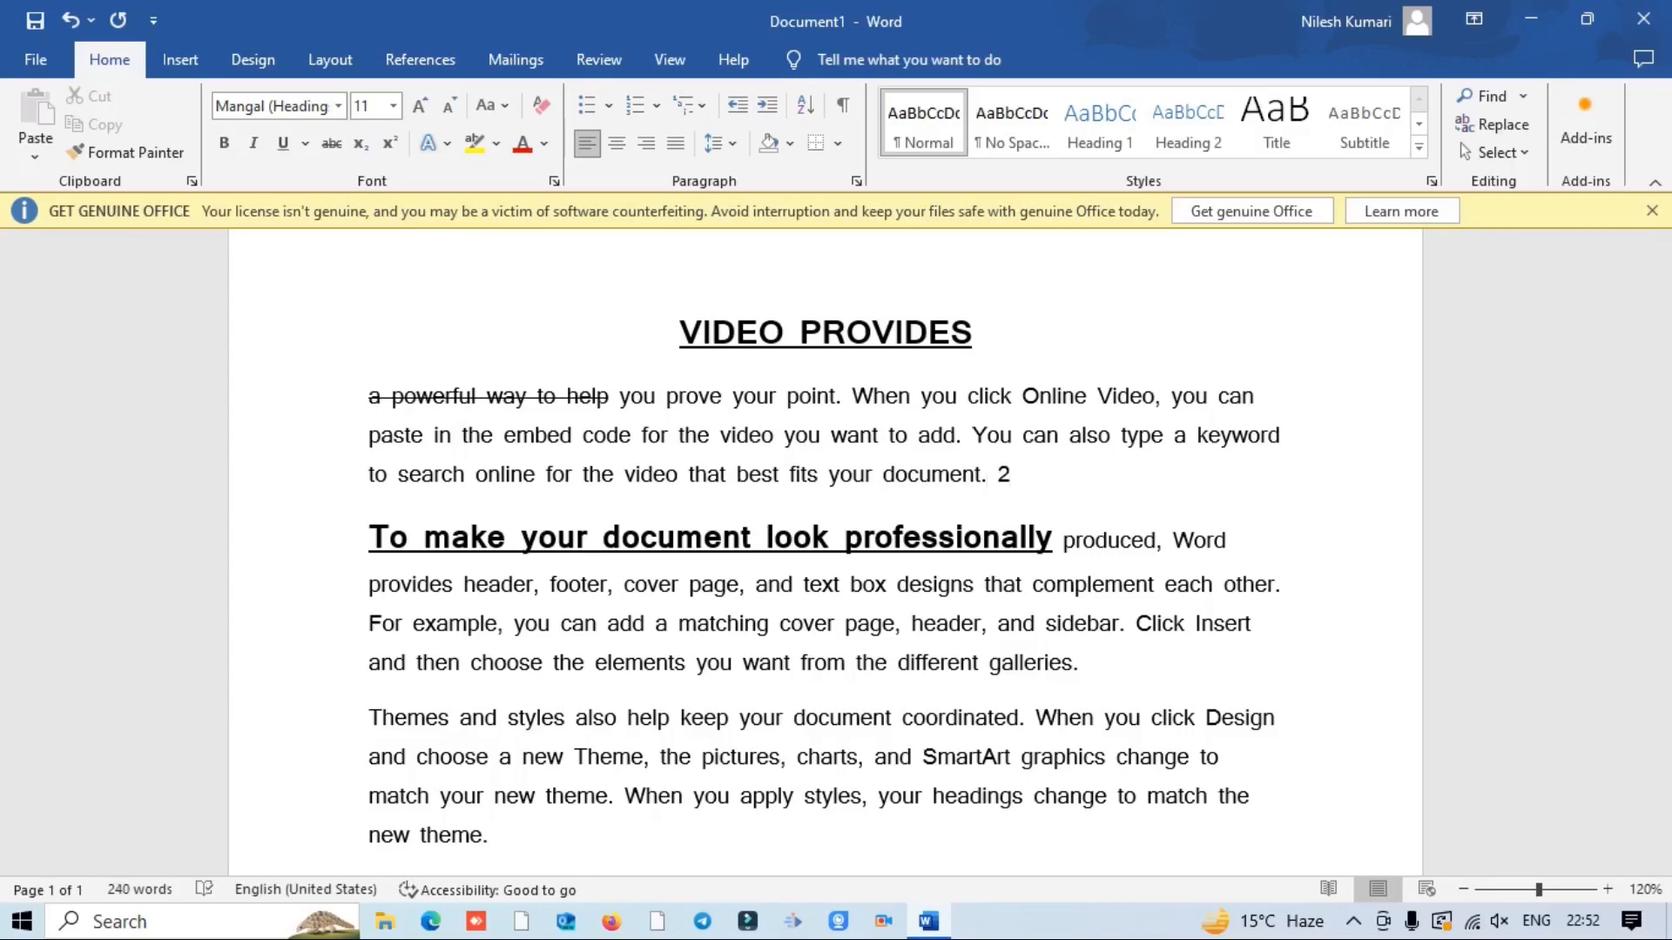
left_click(360, 145)
Step: Insert "x1" after "produced, Word" in the second body paragraph and make its 1 superscript
left_click(1244, 550)
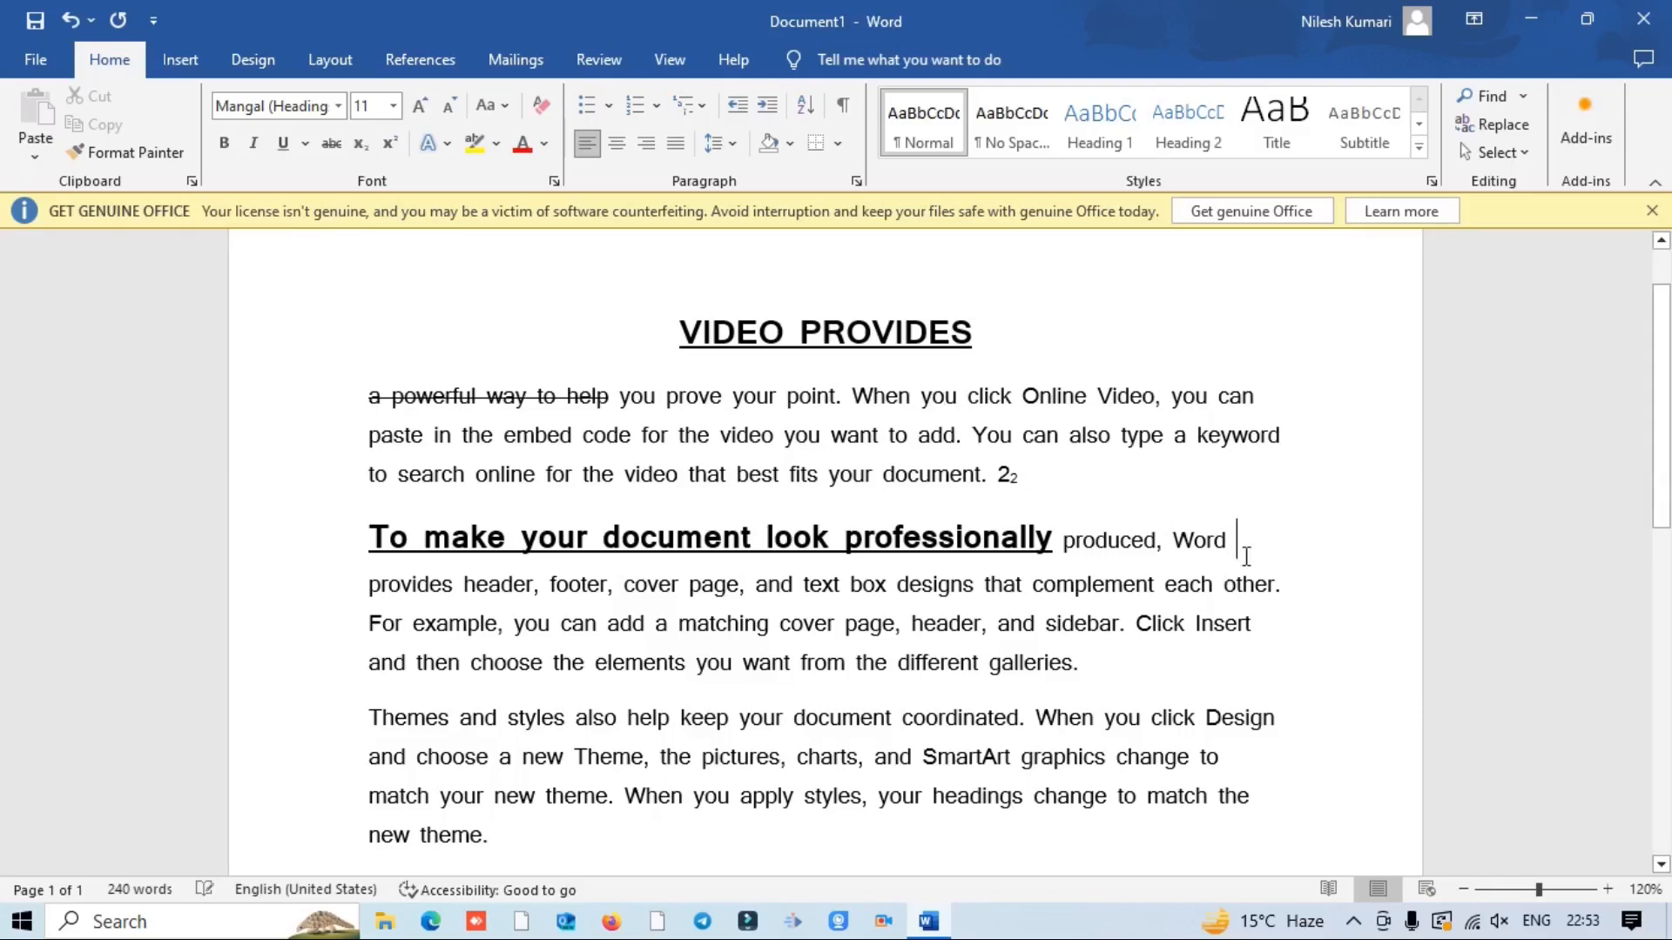
type("x")
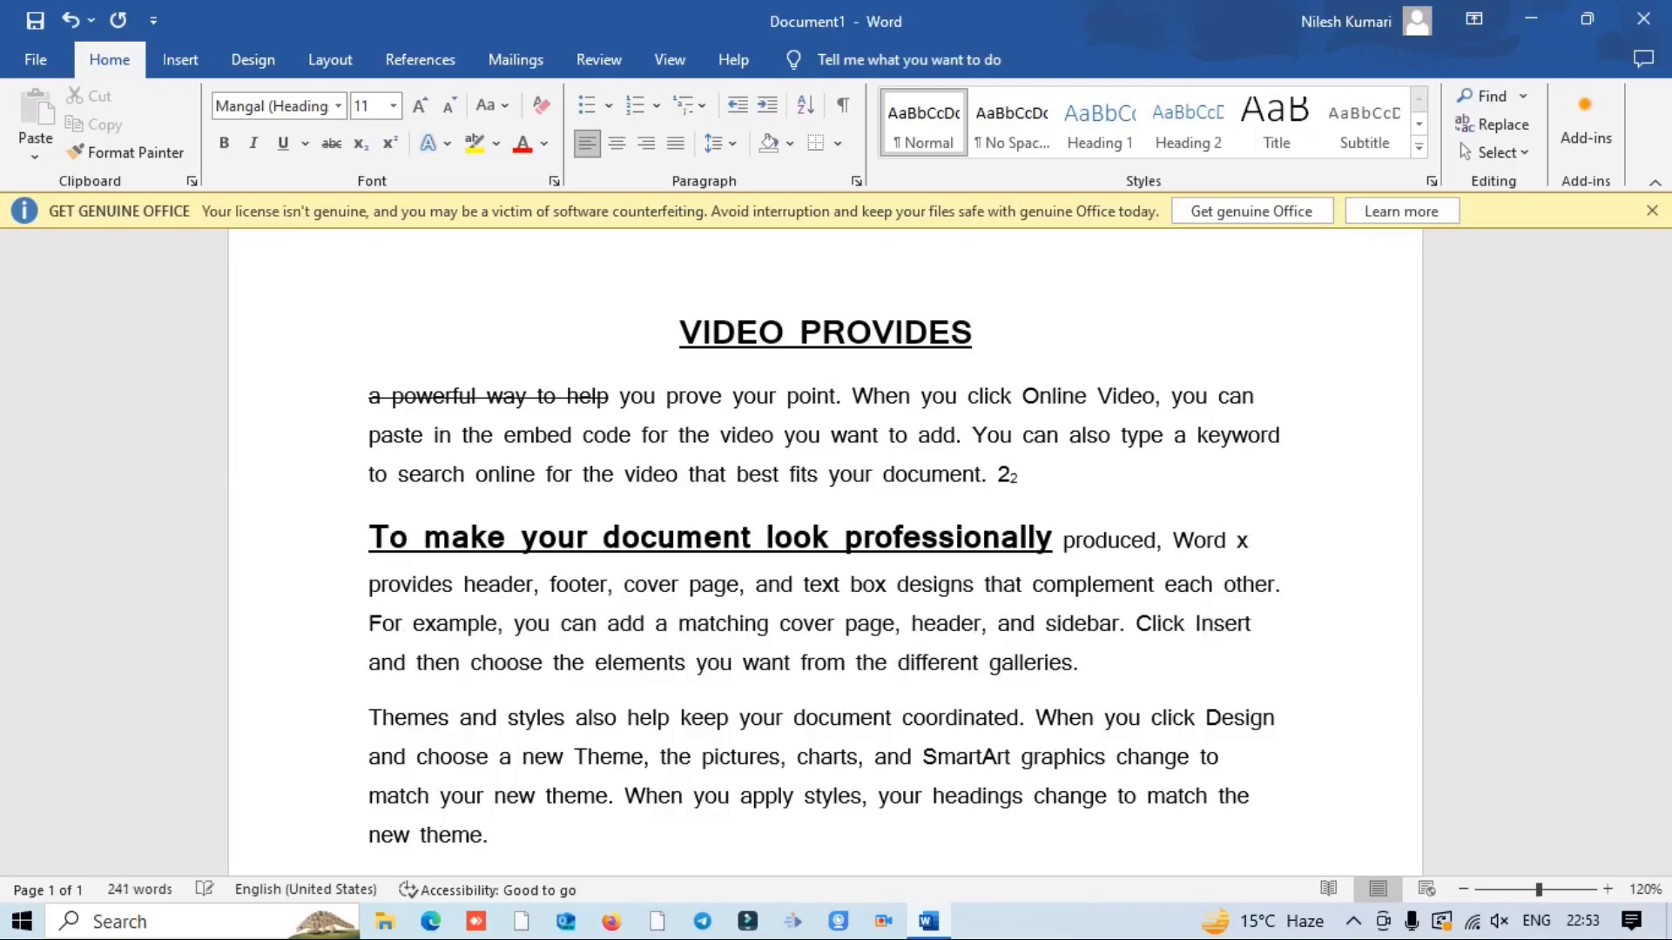
key("BackSpace")
type("1")
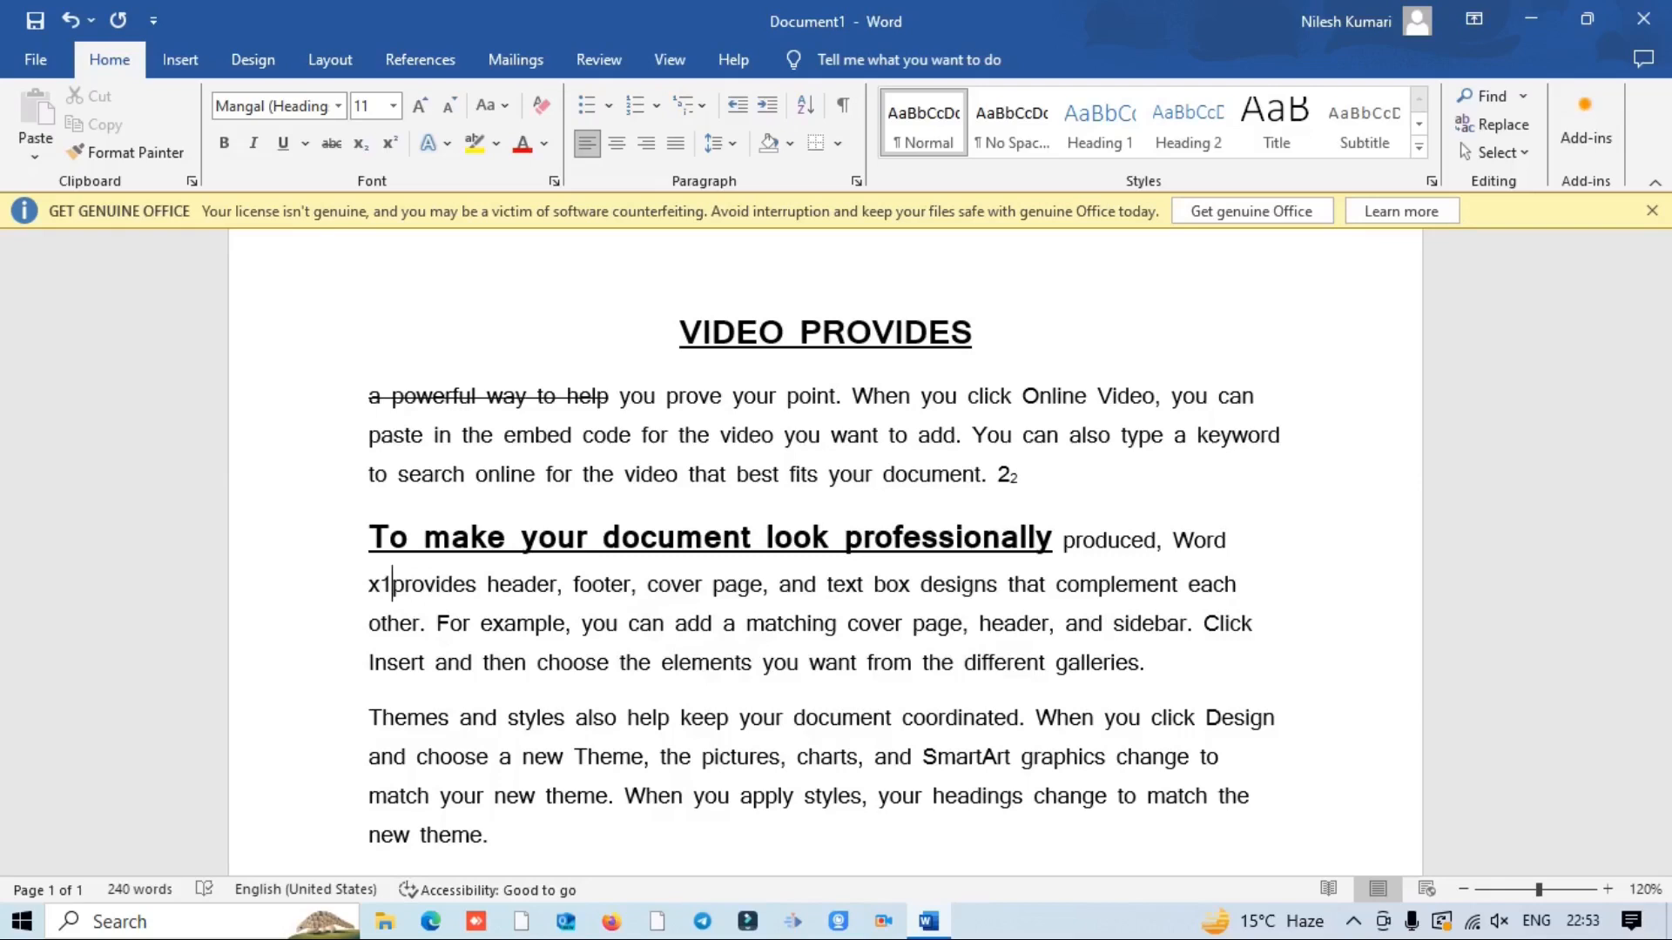
left_click_drag(383, 586, 393, 586)
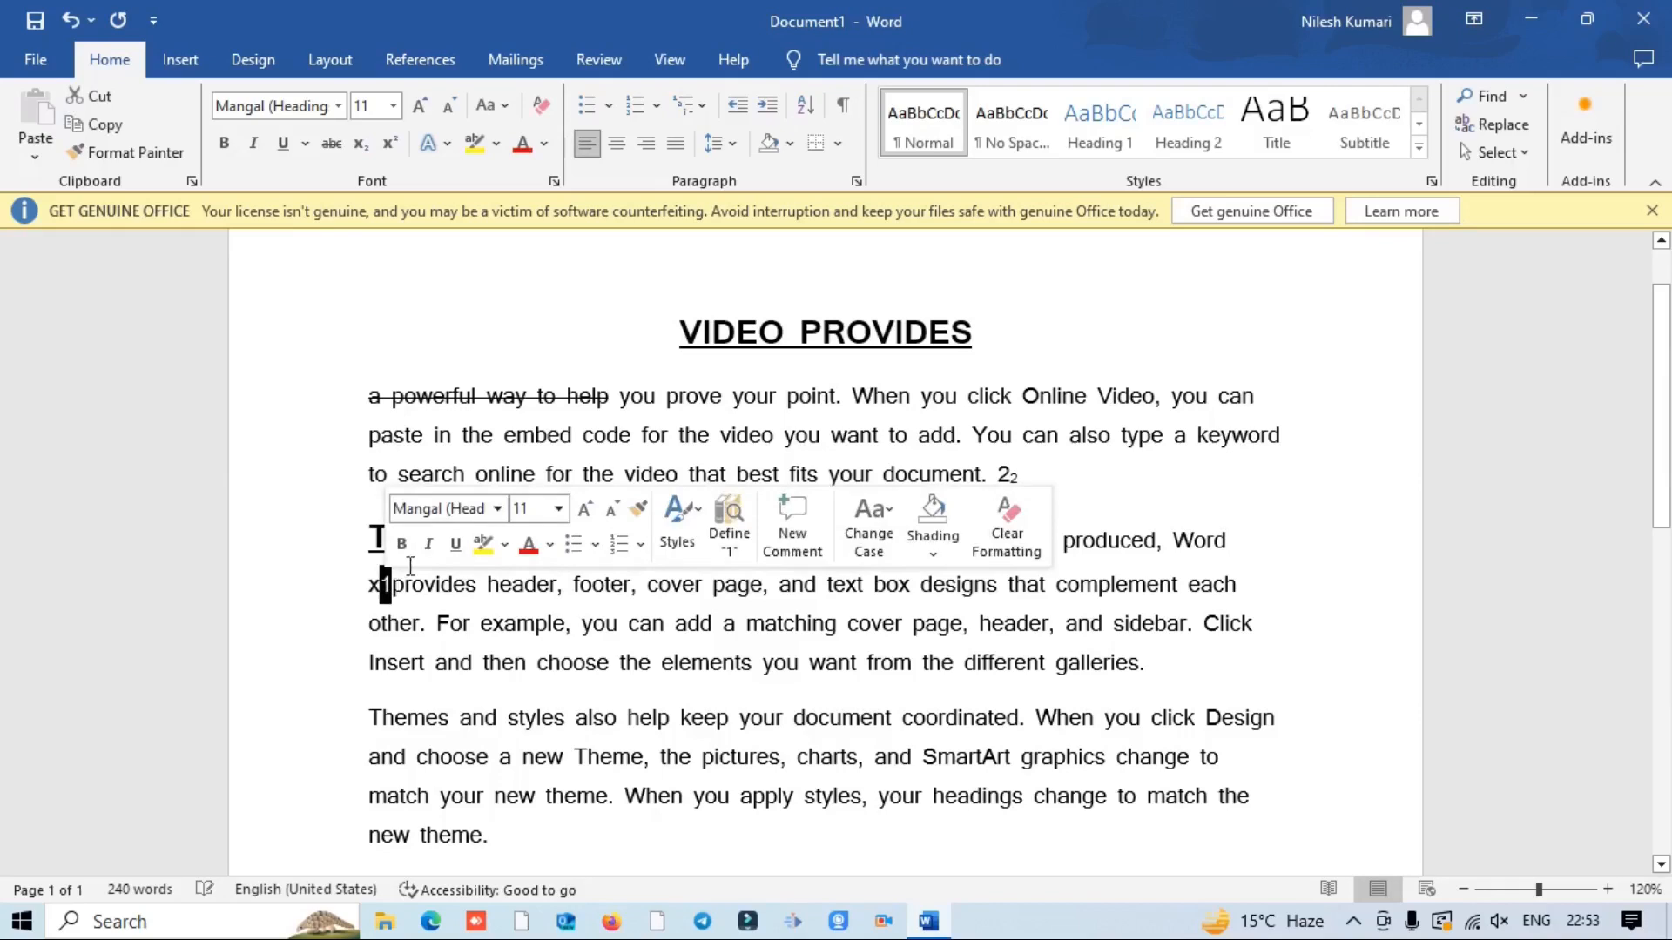
left_click(392, 144)
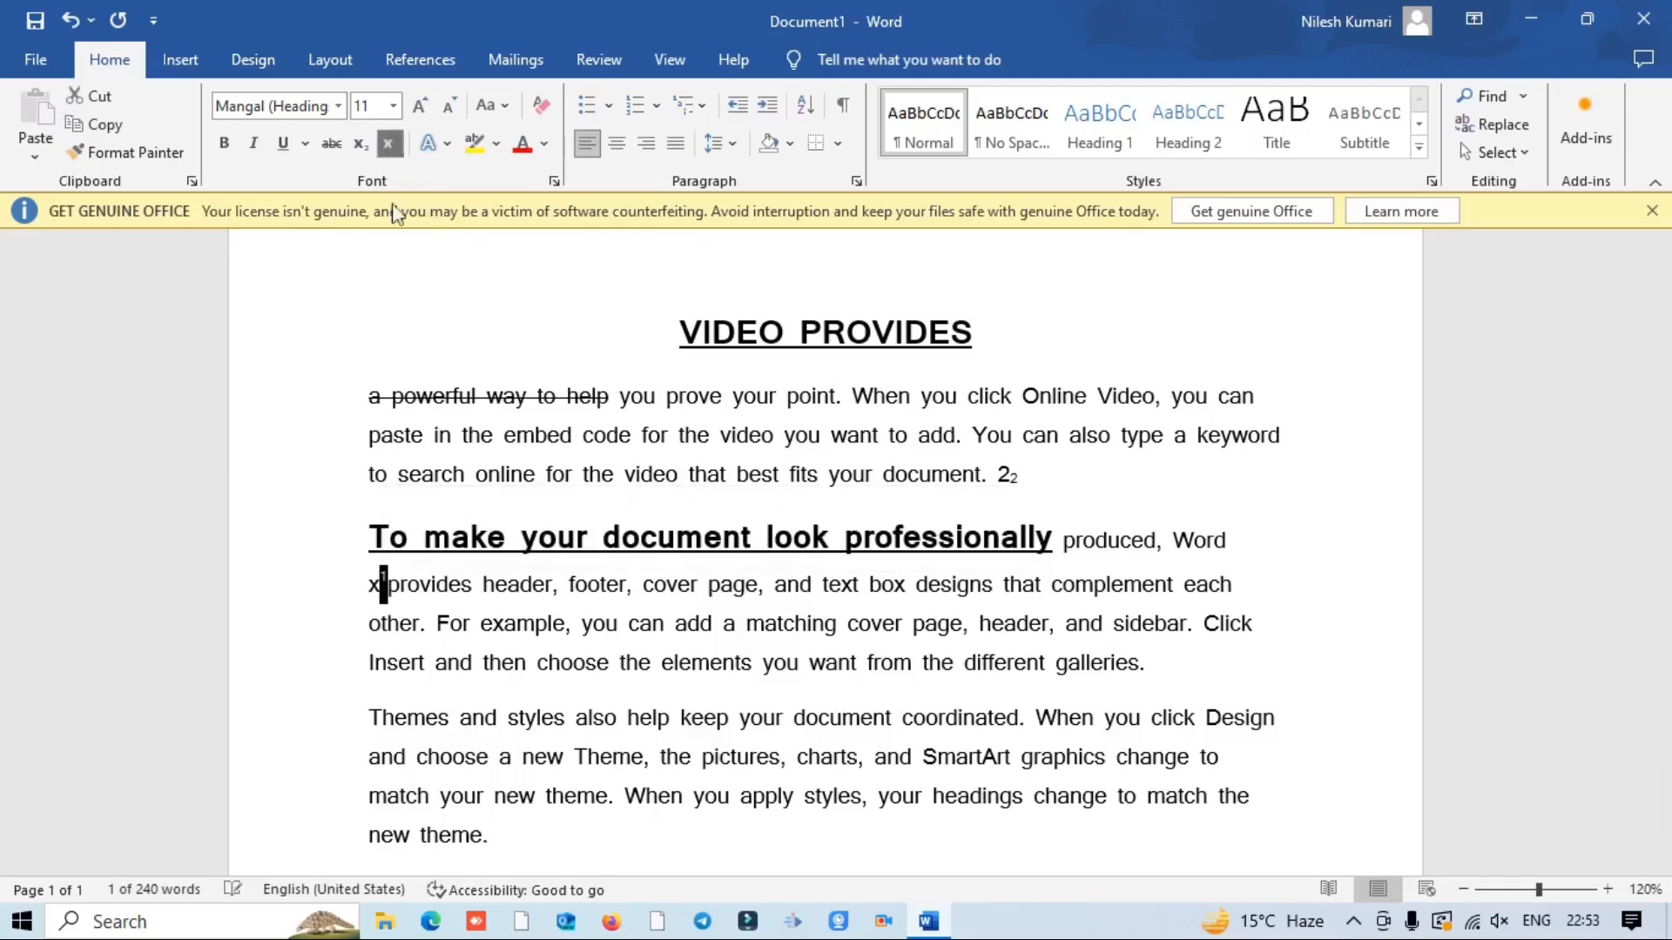
left_click(392, 590)
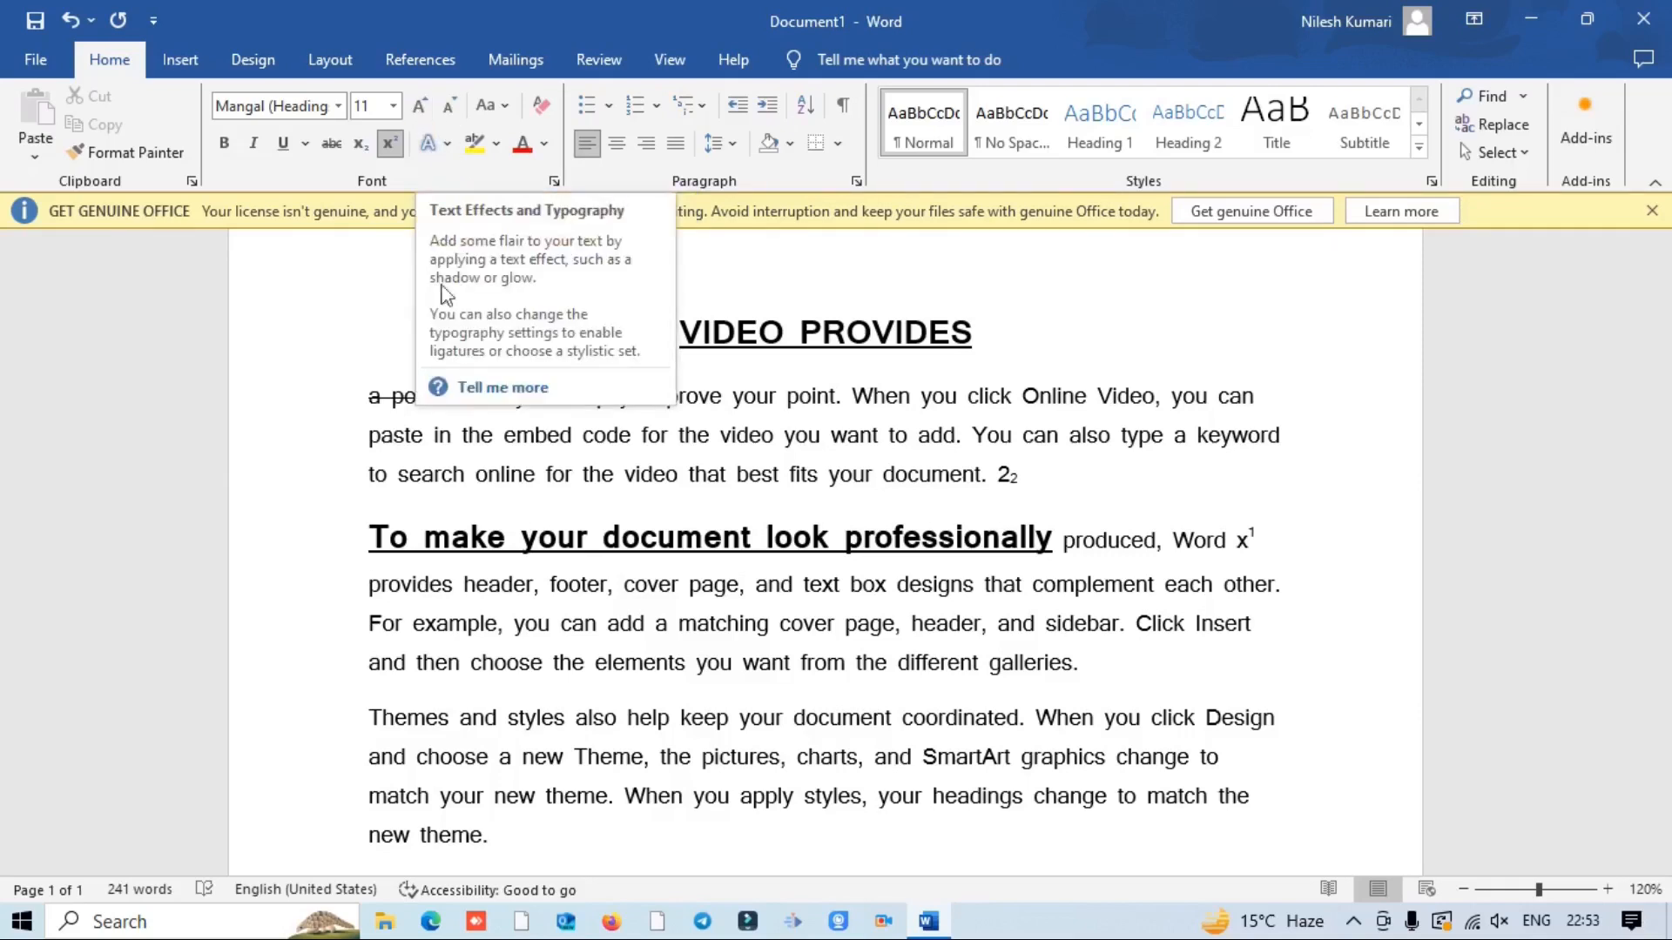
Step: Apply the blue shadowed text effect preset to the words "To make your document look professionally"
left_click_drag(371, 536, 991, 554)
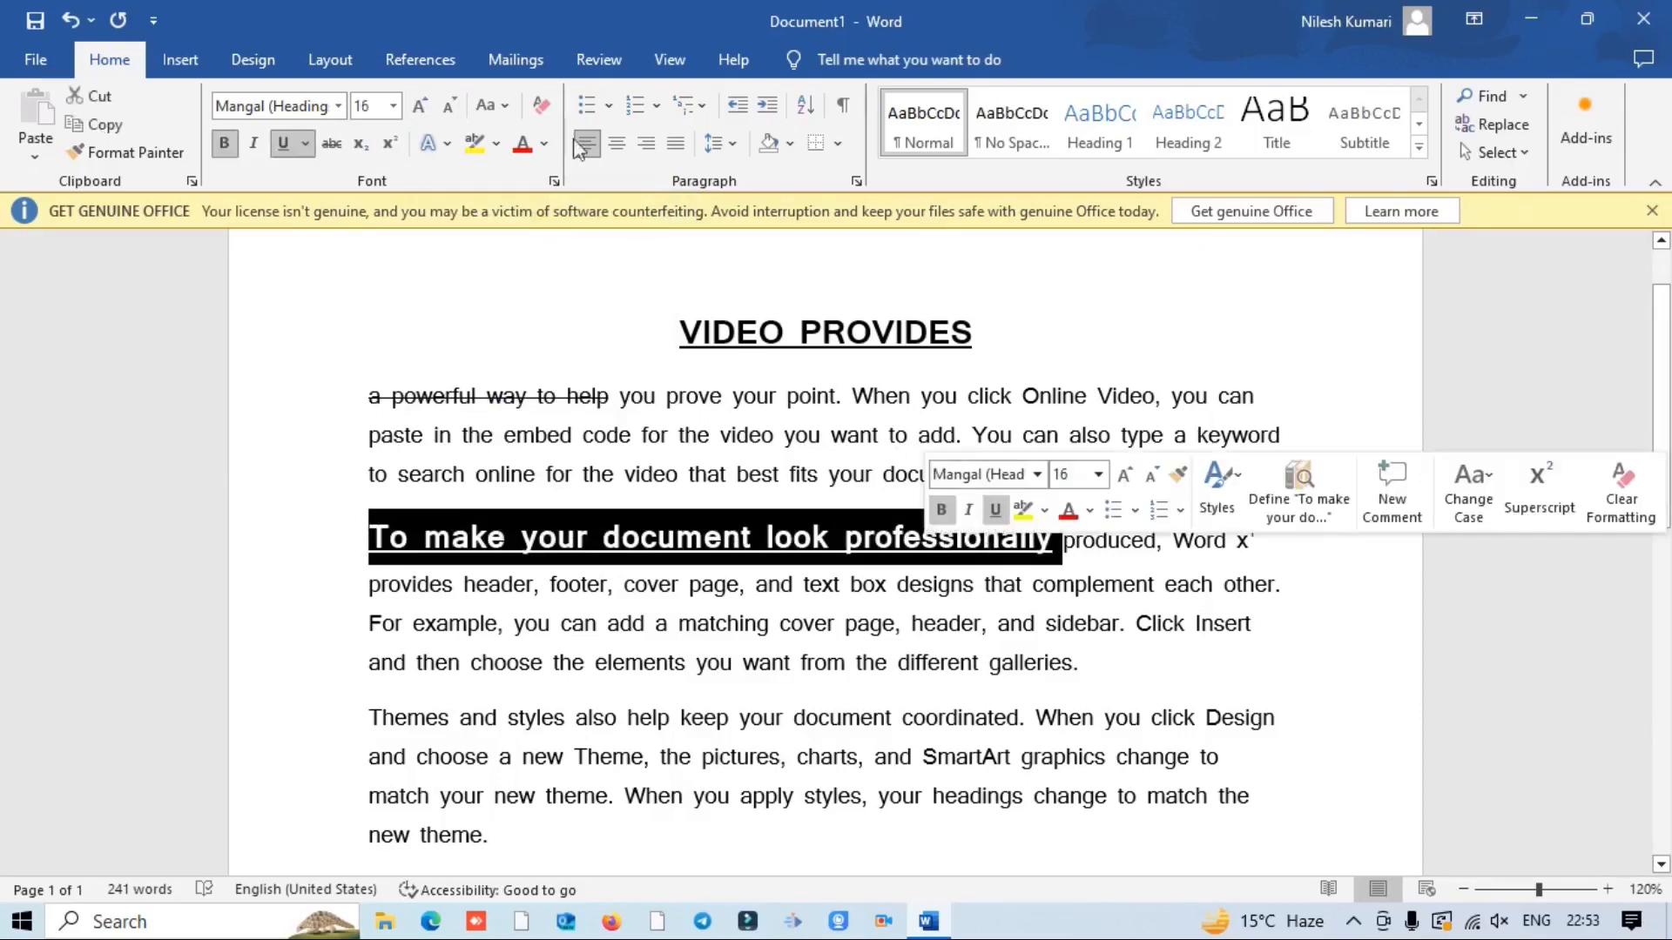
left_click(434, 140)
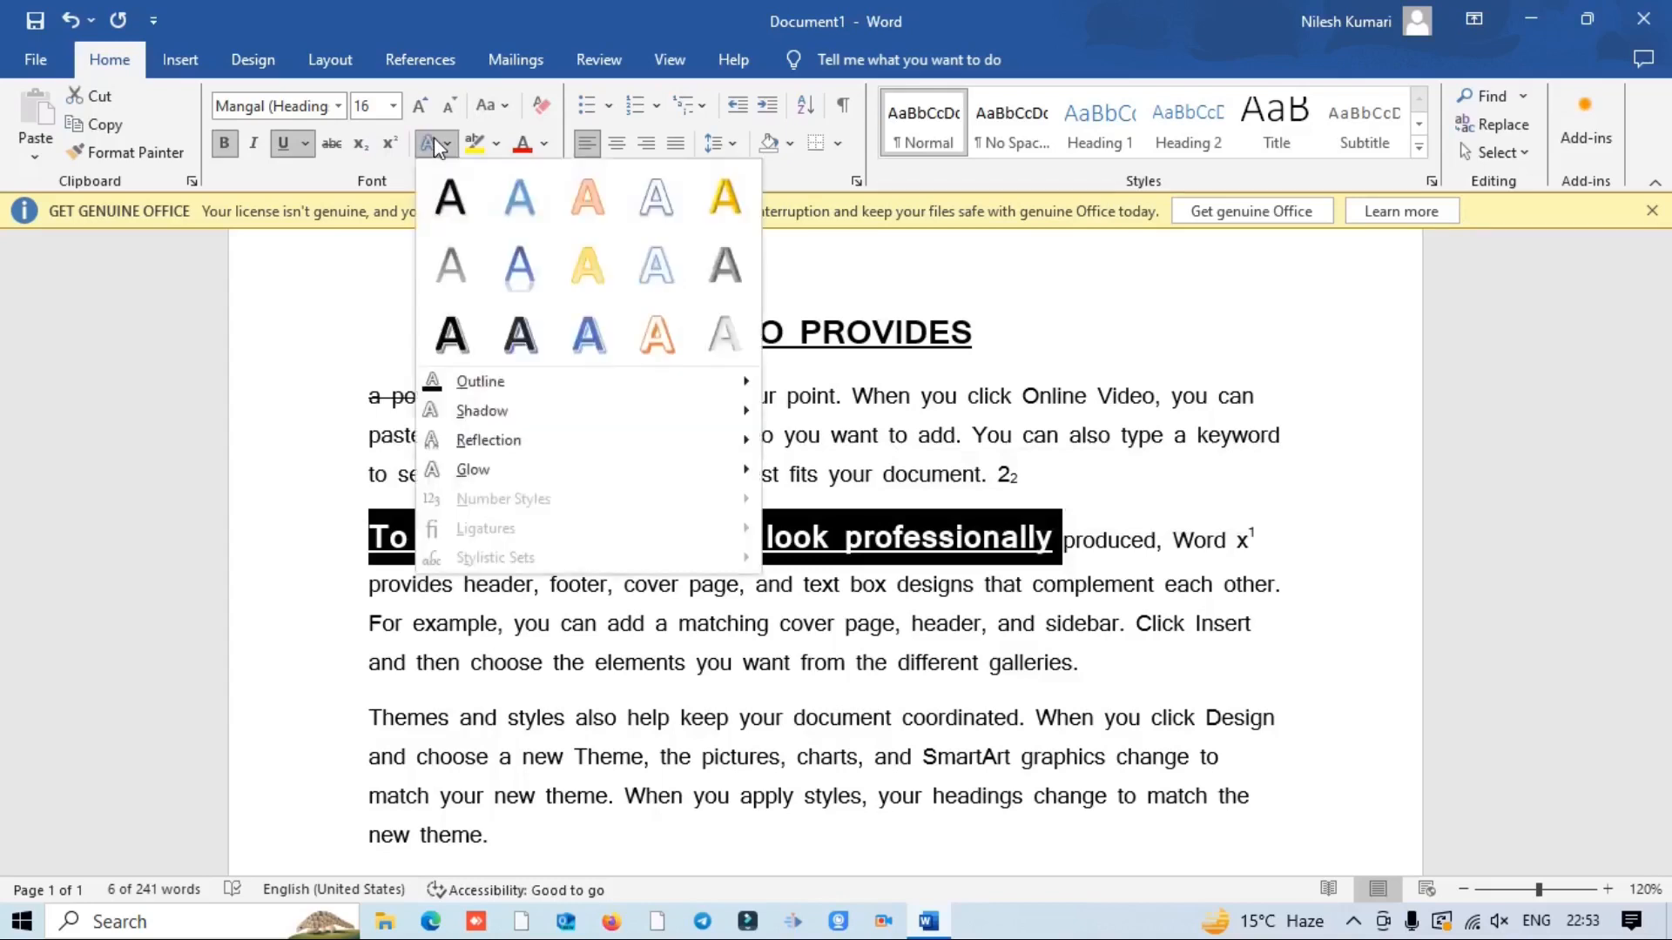
left_click(592, 344)
left_click(755, 586)
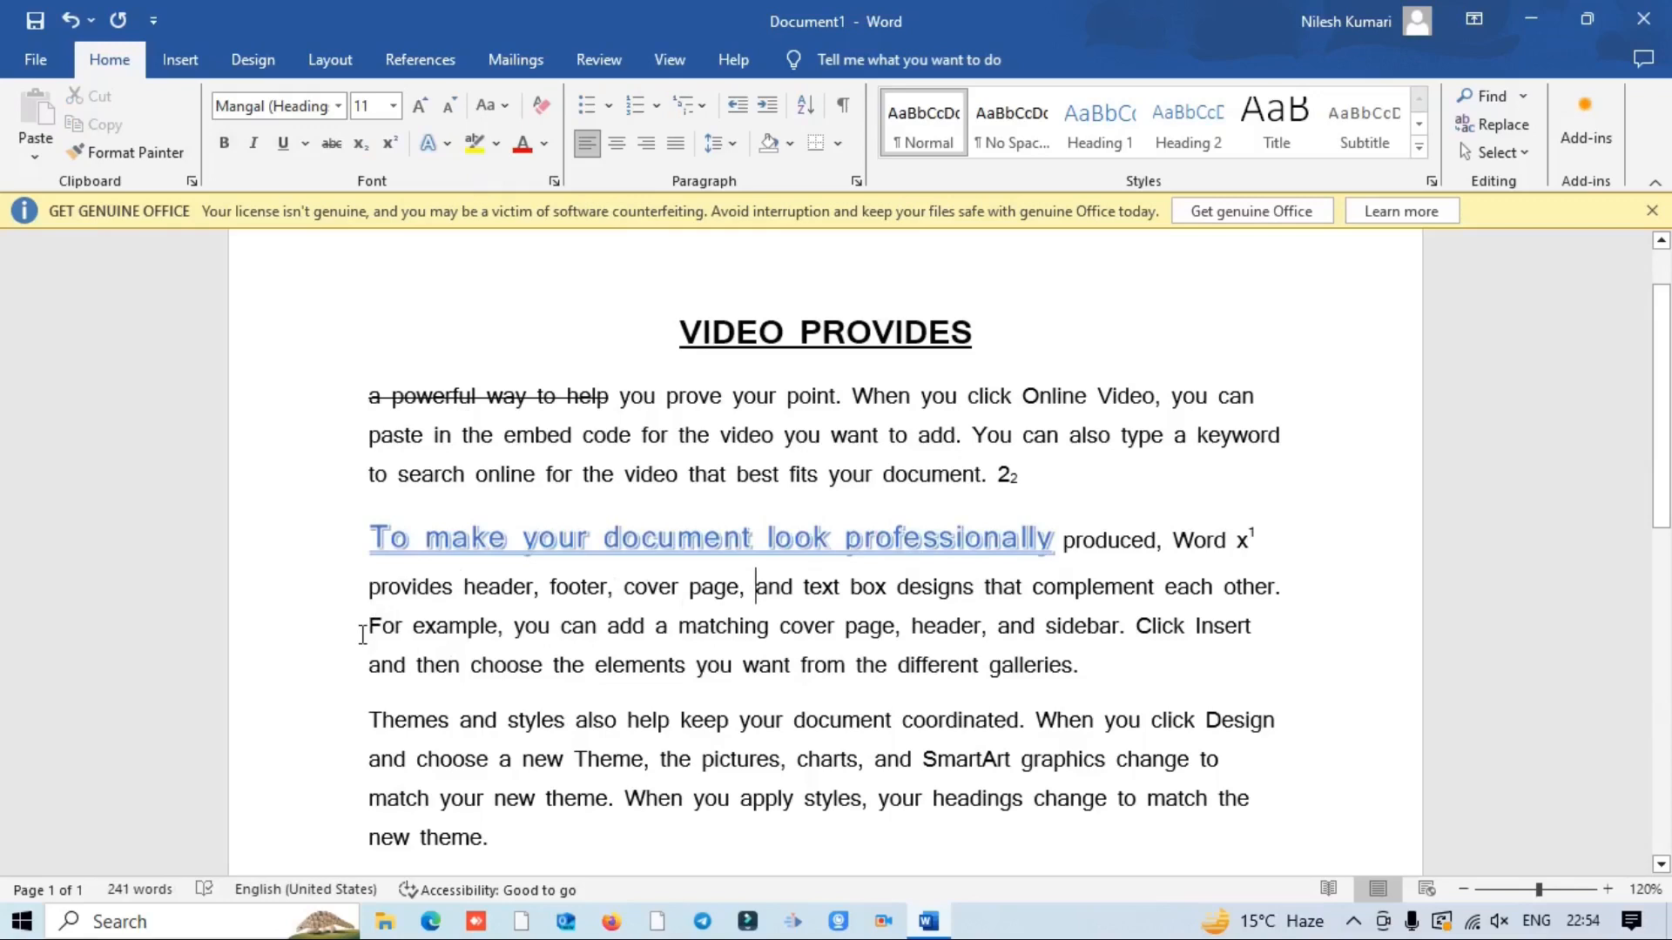
Step: Change the font colour of "For example, you can add a matching" in the second body paragraph to standard green
left_click_drag(364, 627, 778, 628)
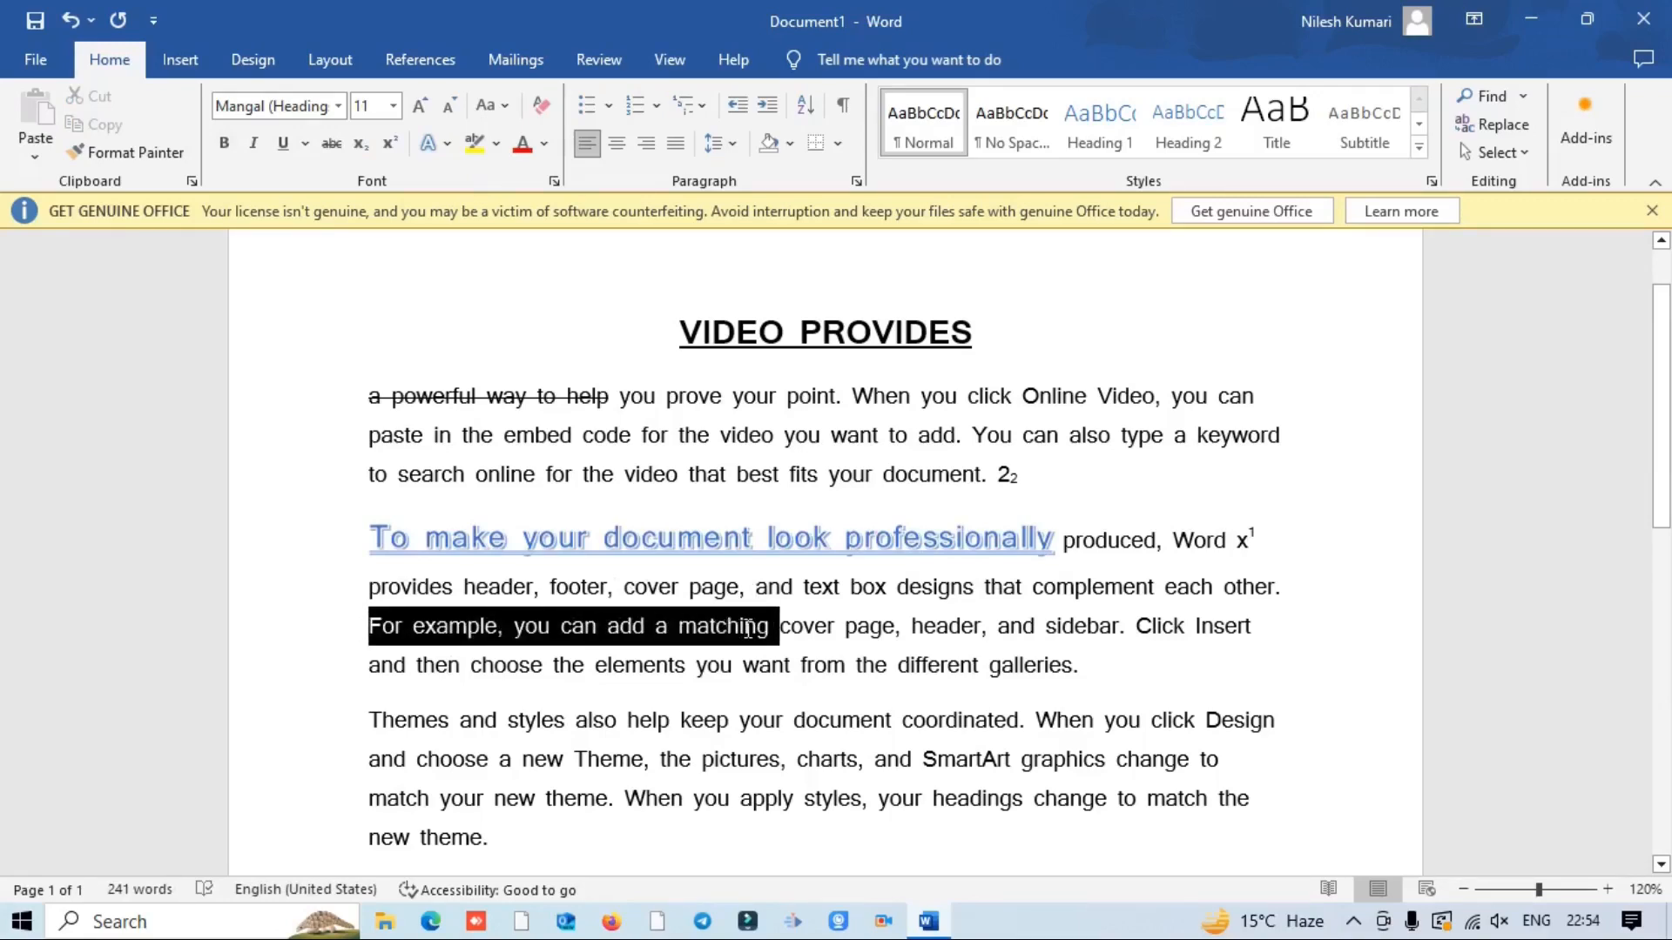
left_click(544, 148)
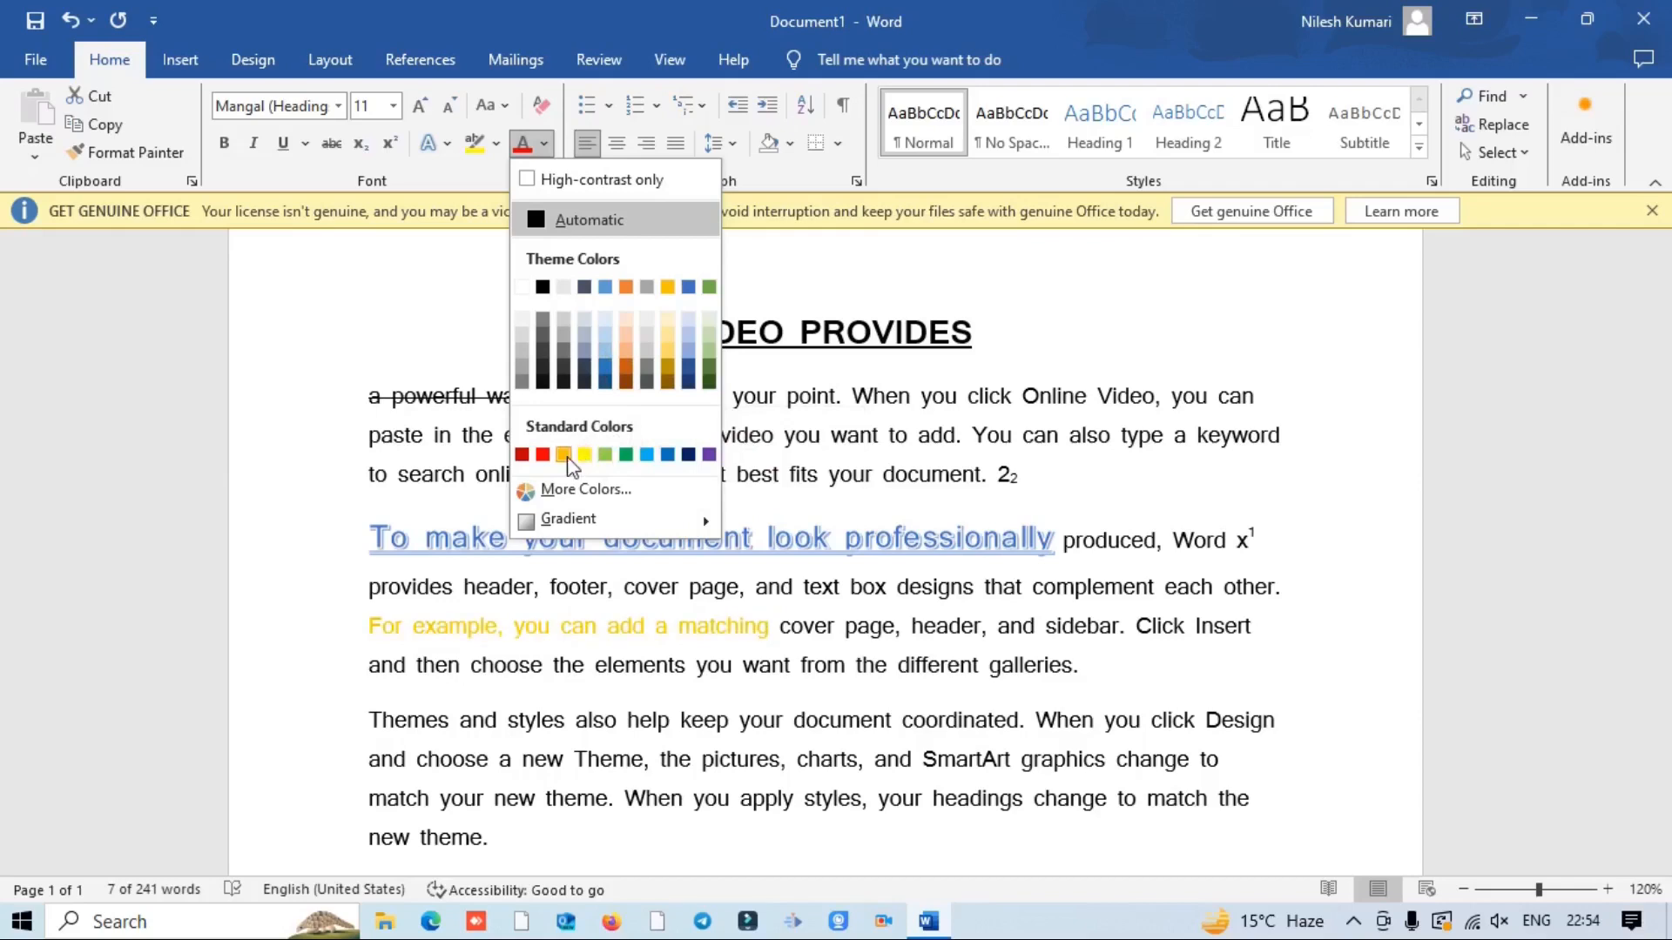
left_click(626, 455)
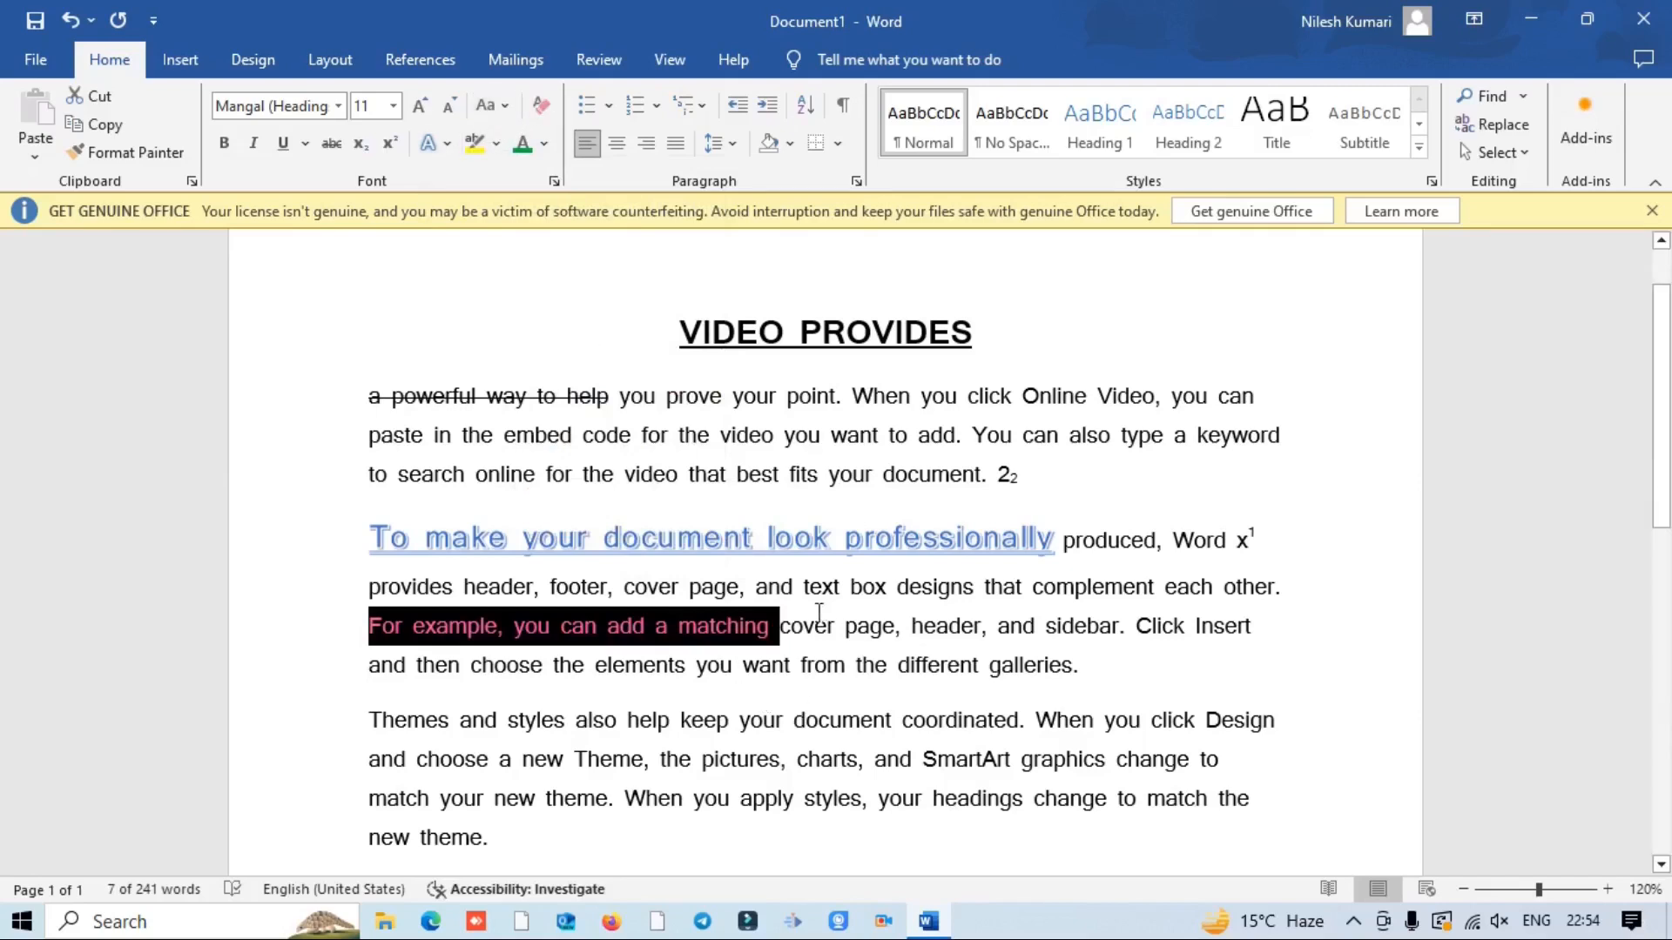
left_click(782, 627)
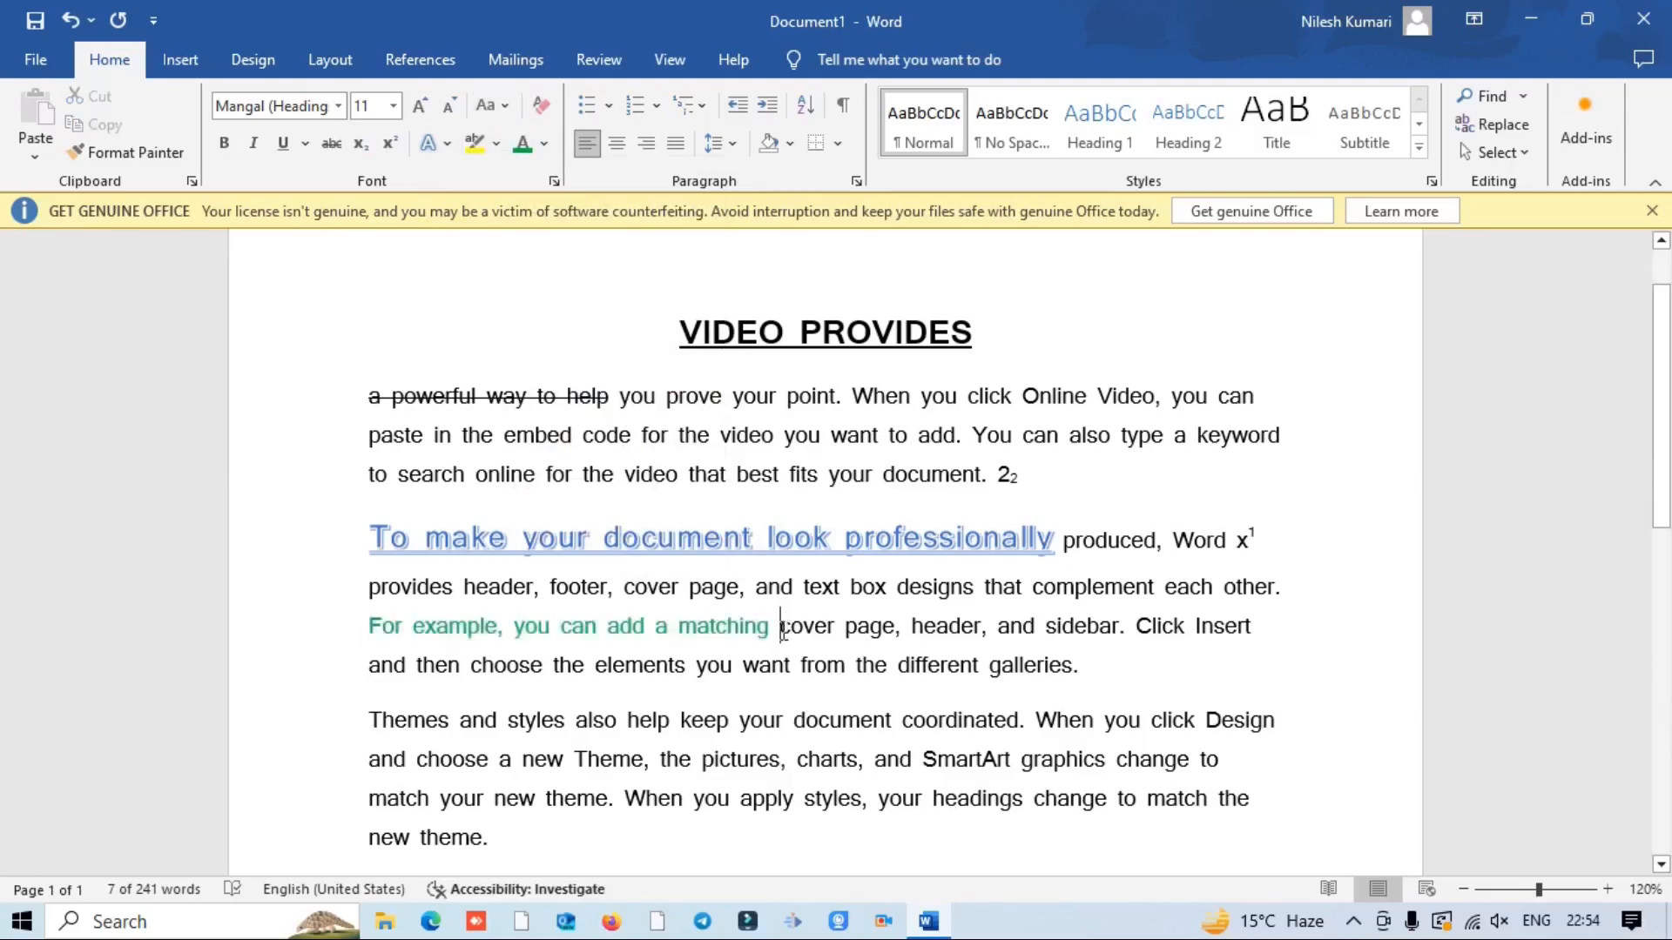
Step: Highlight the words "cover page, header, and sidebar. Click" in bright green
left_click_drag(782, 627, 1158, 631)
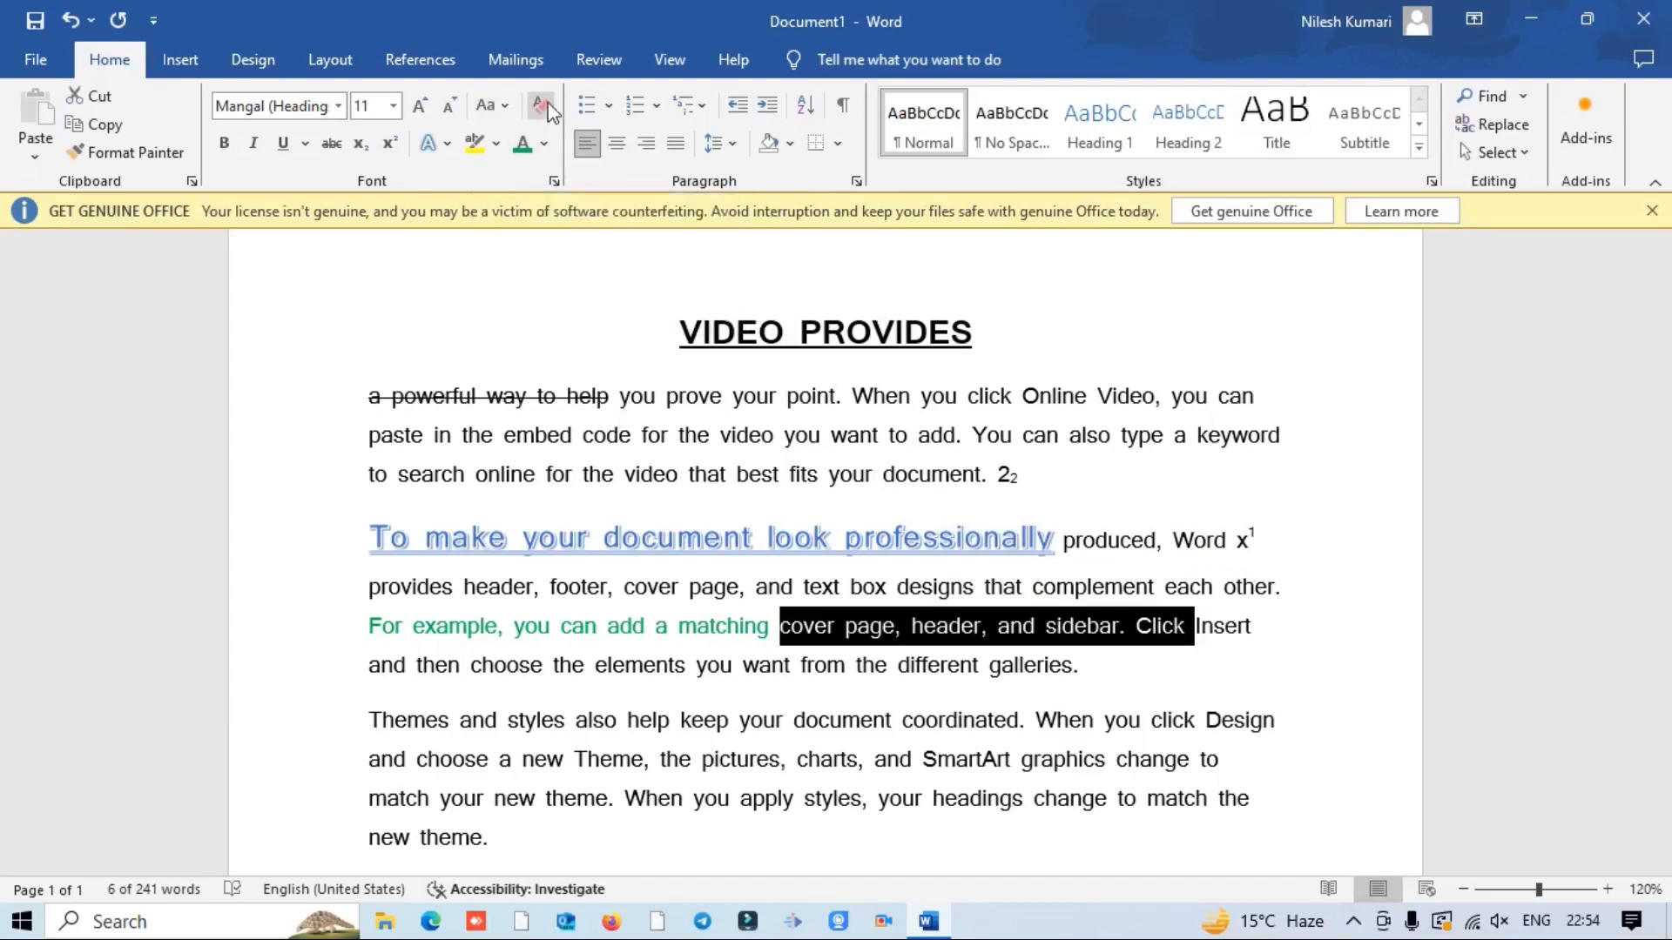
left_click(499, 148)
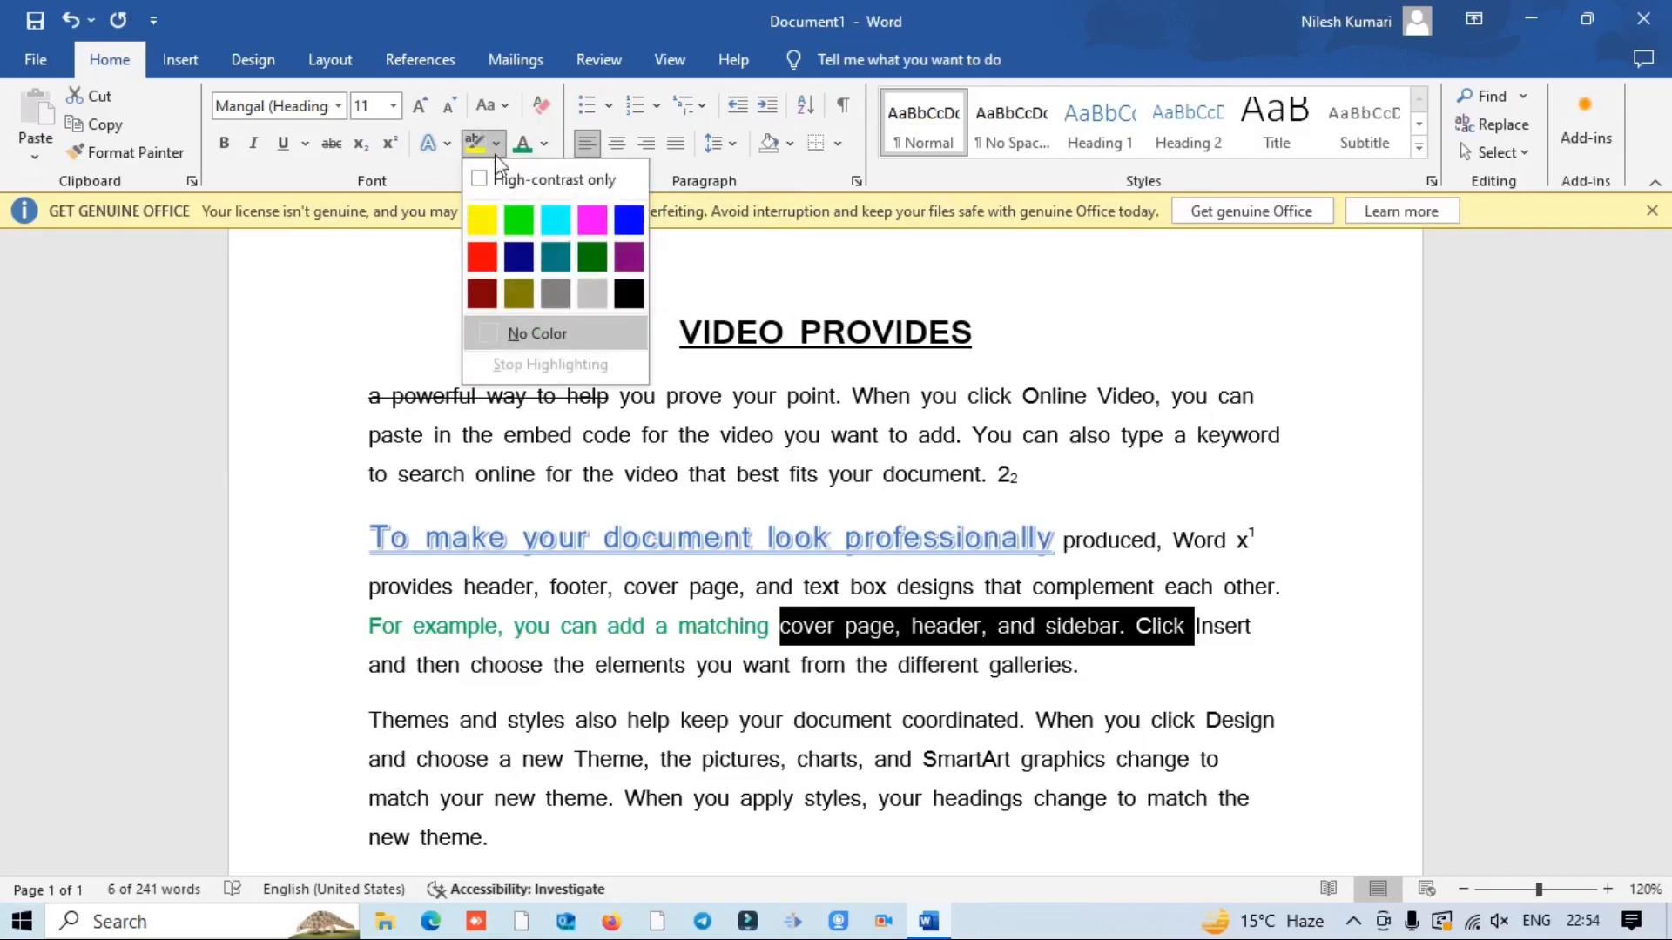
left_click(518, 220)
left_click(1045, 667)
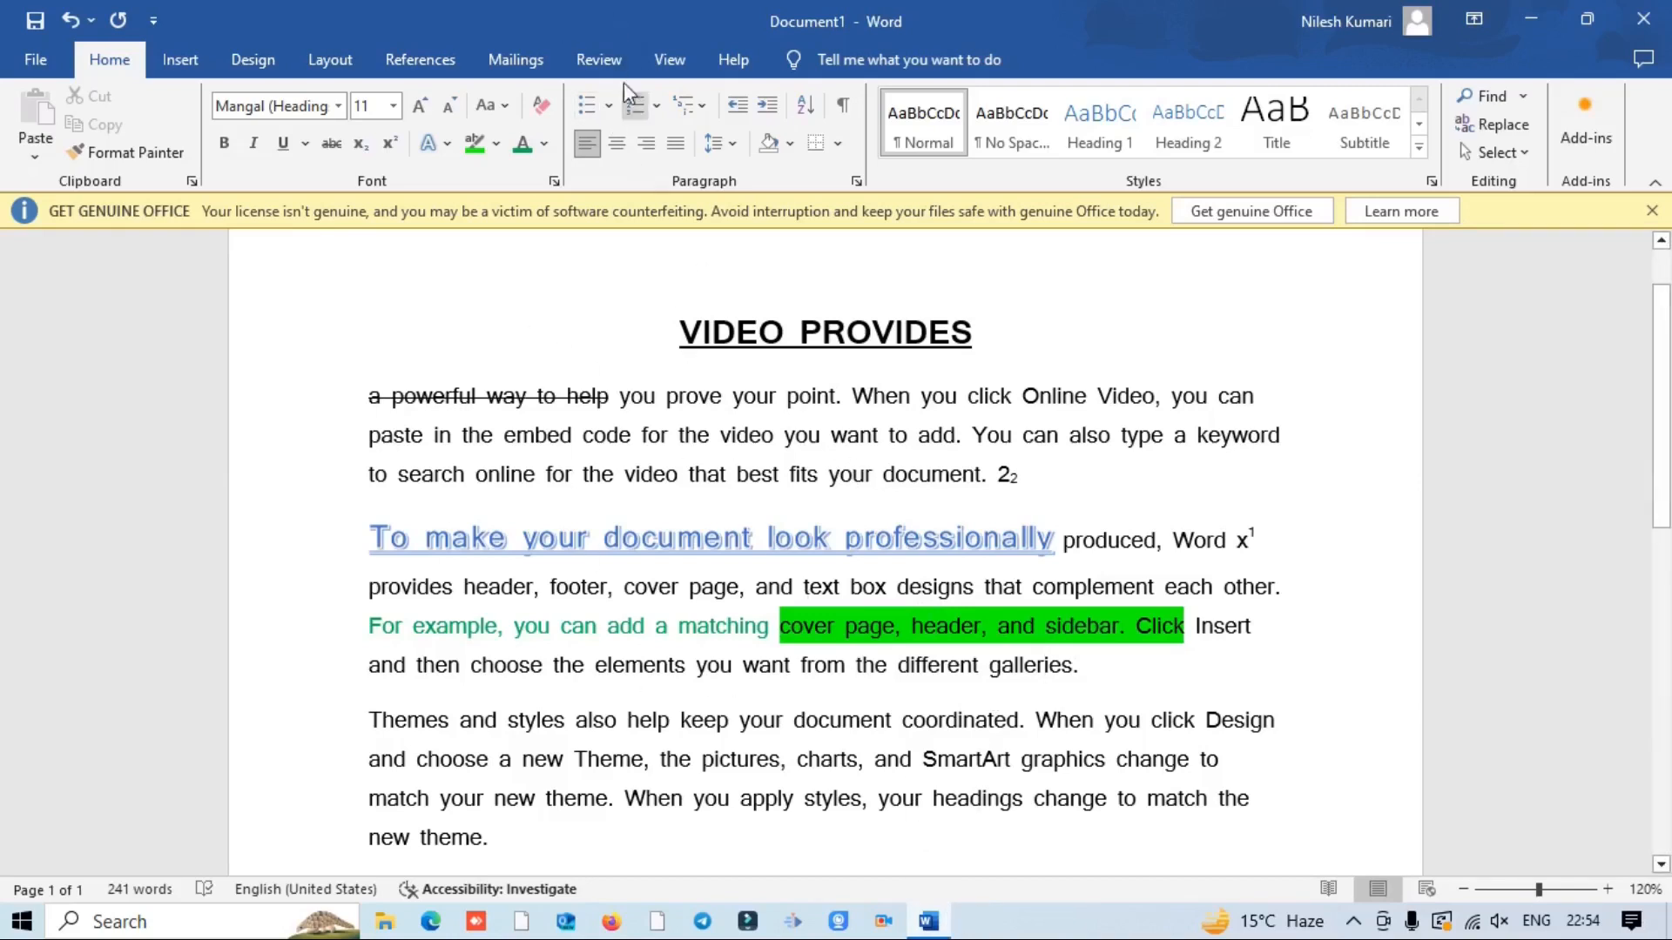
Step: Add an empty paragraph after the second body paragraph and format it with a solid round bullet
left_click(610, 105)
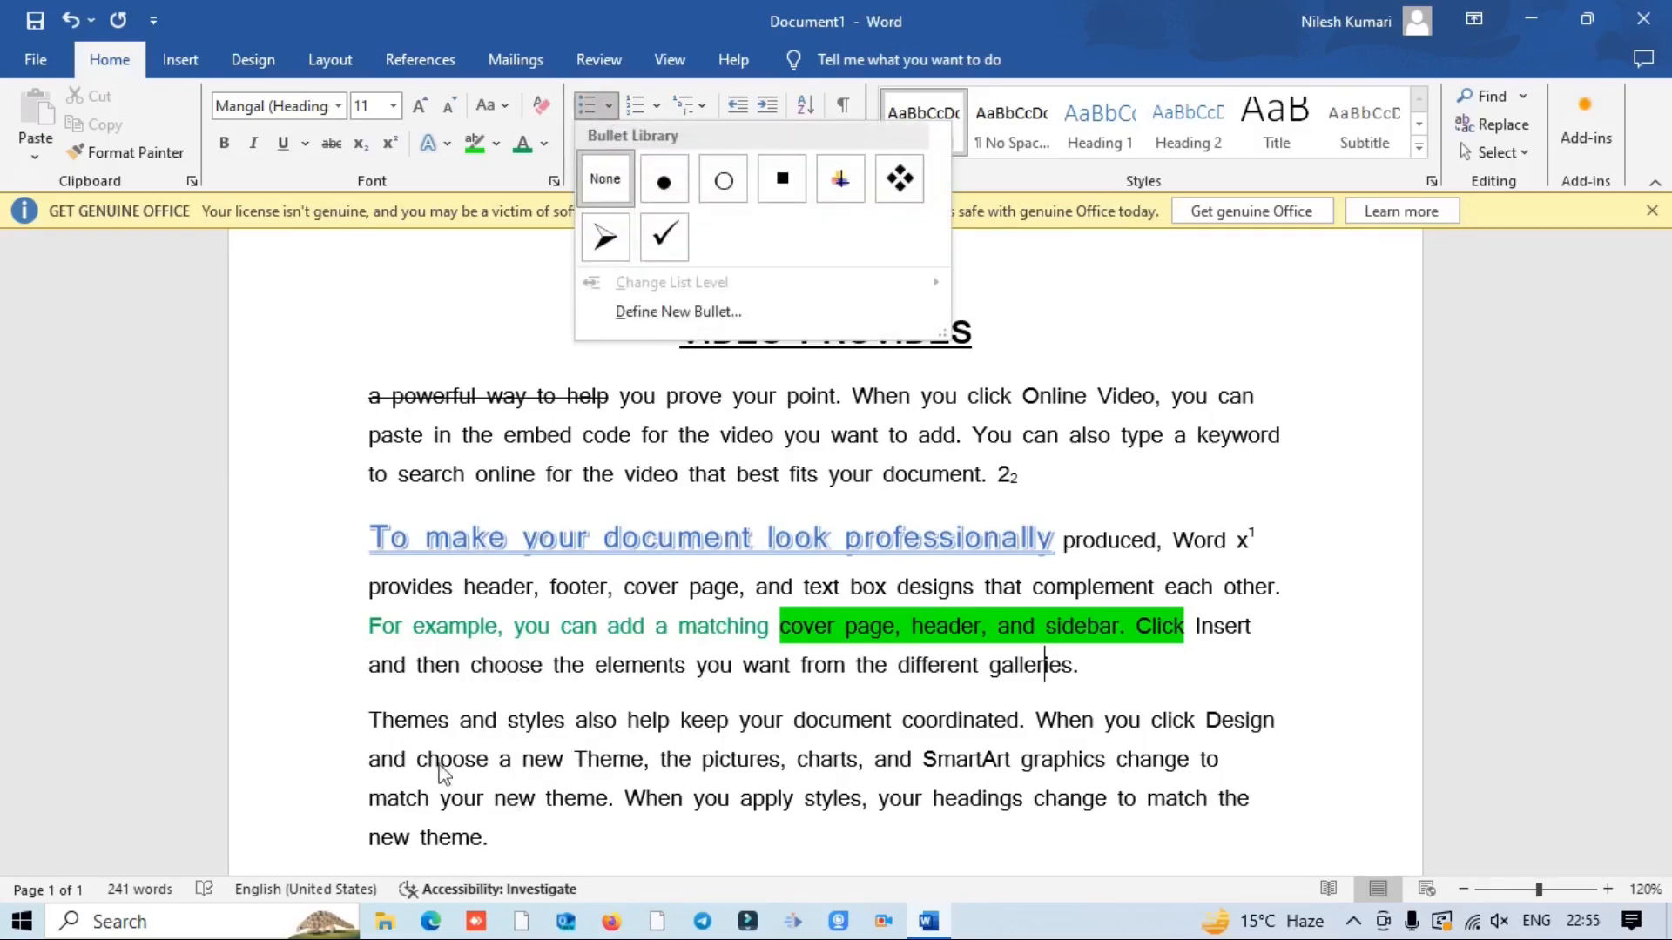
left_click(1092, 663)
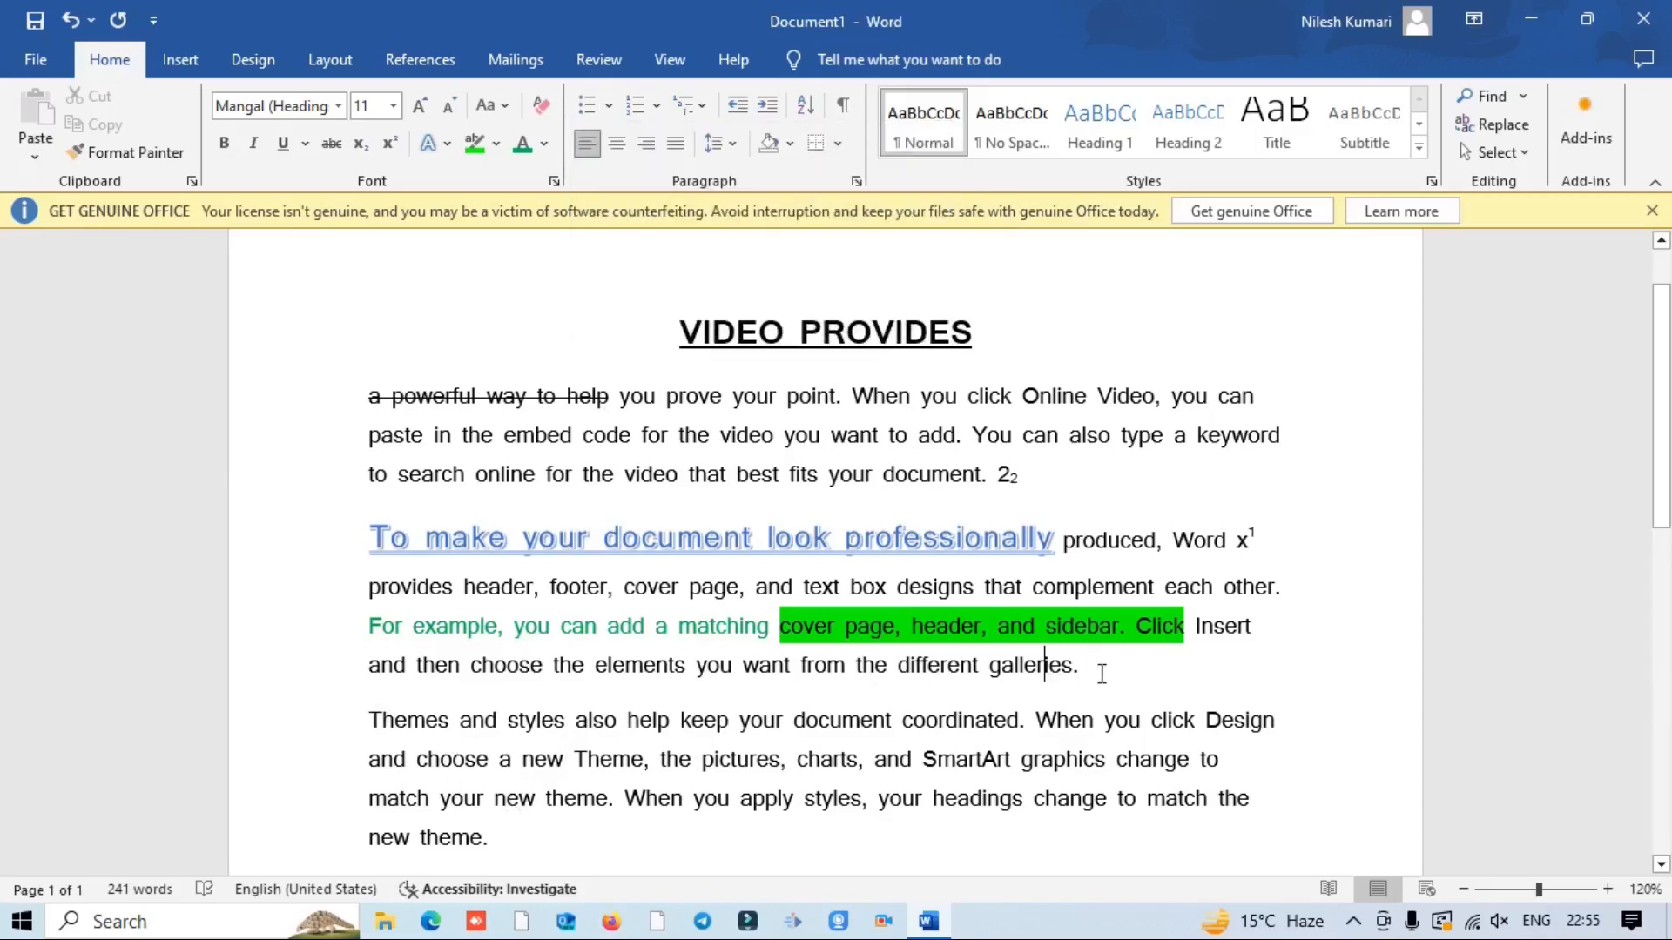
key("Return")
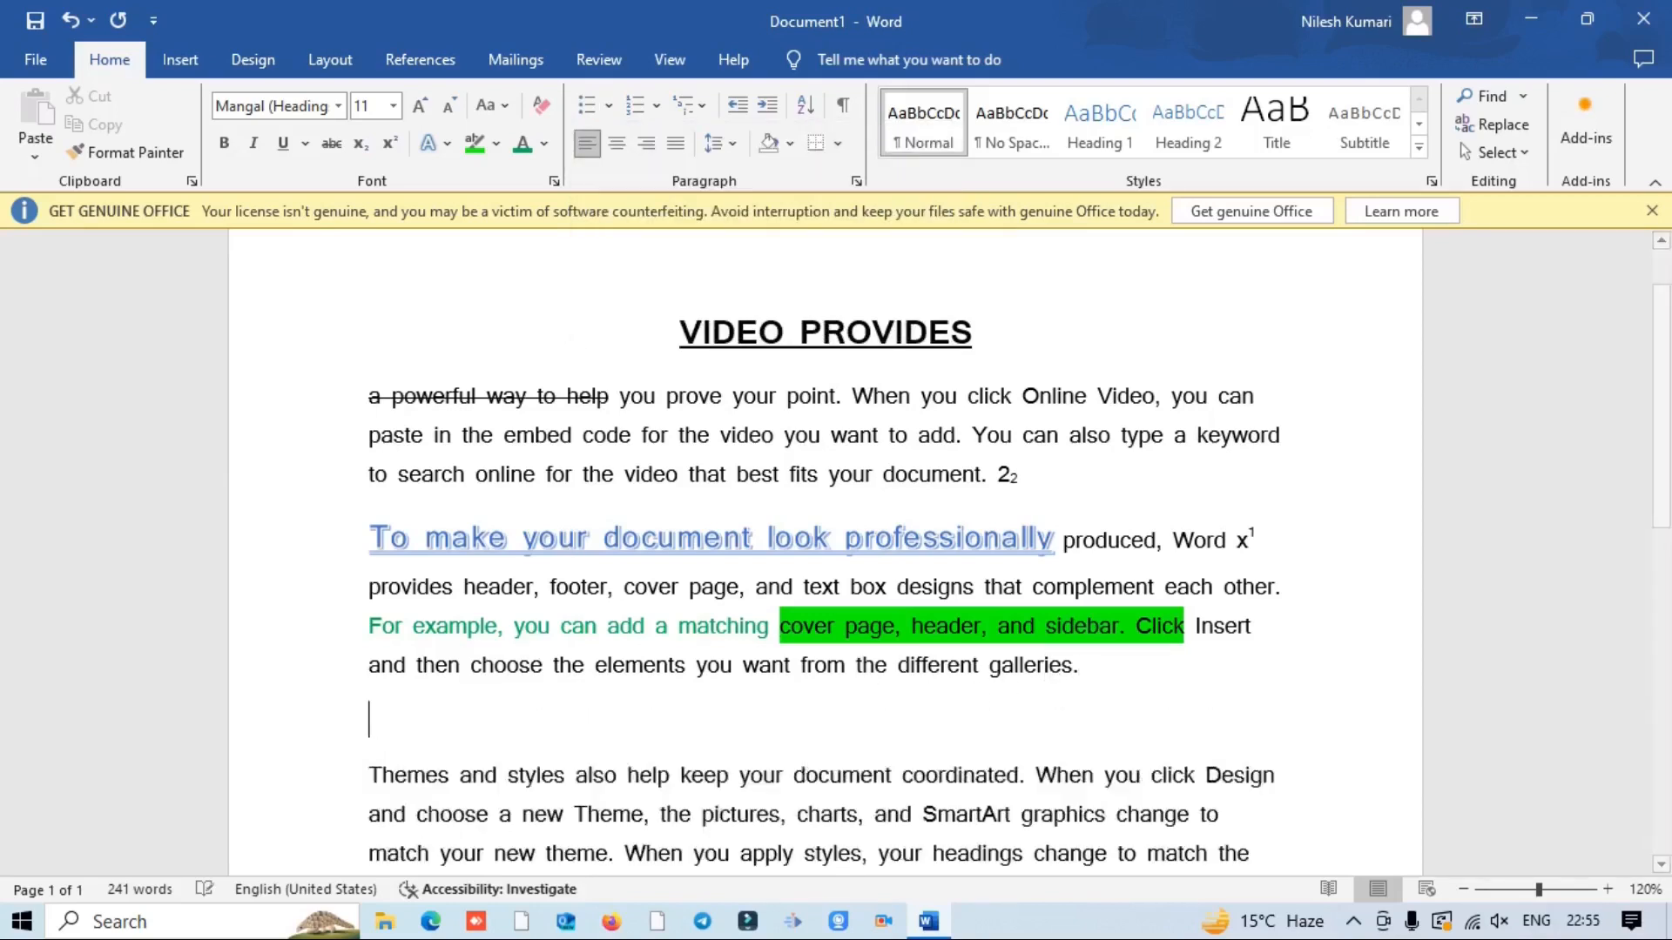
type("1")
key("BackSpace")
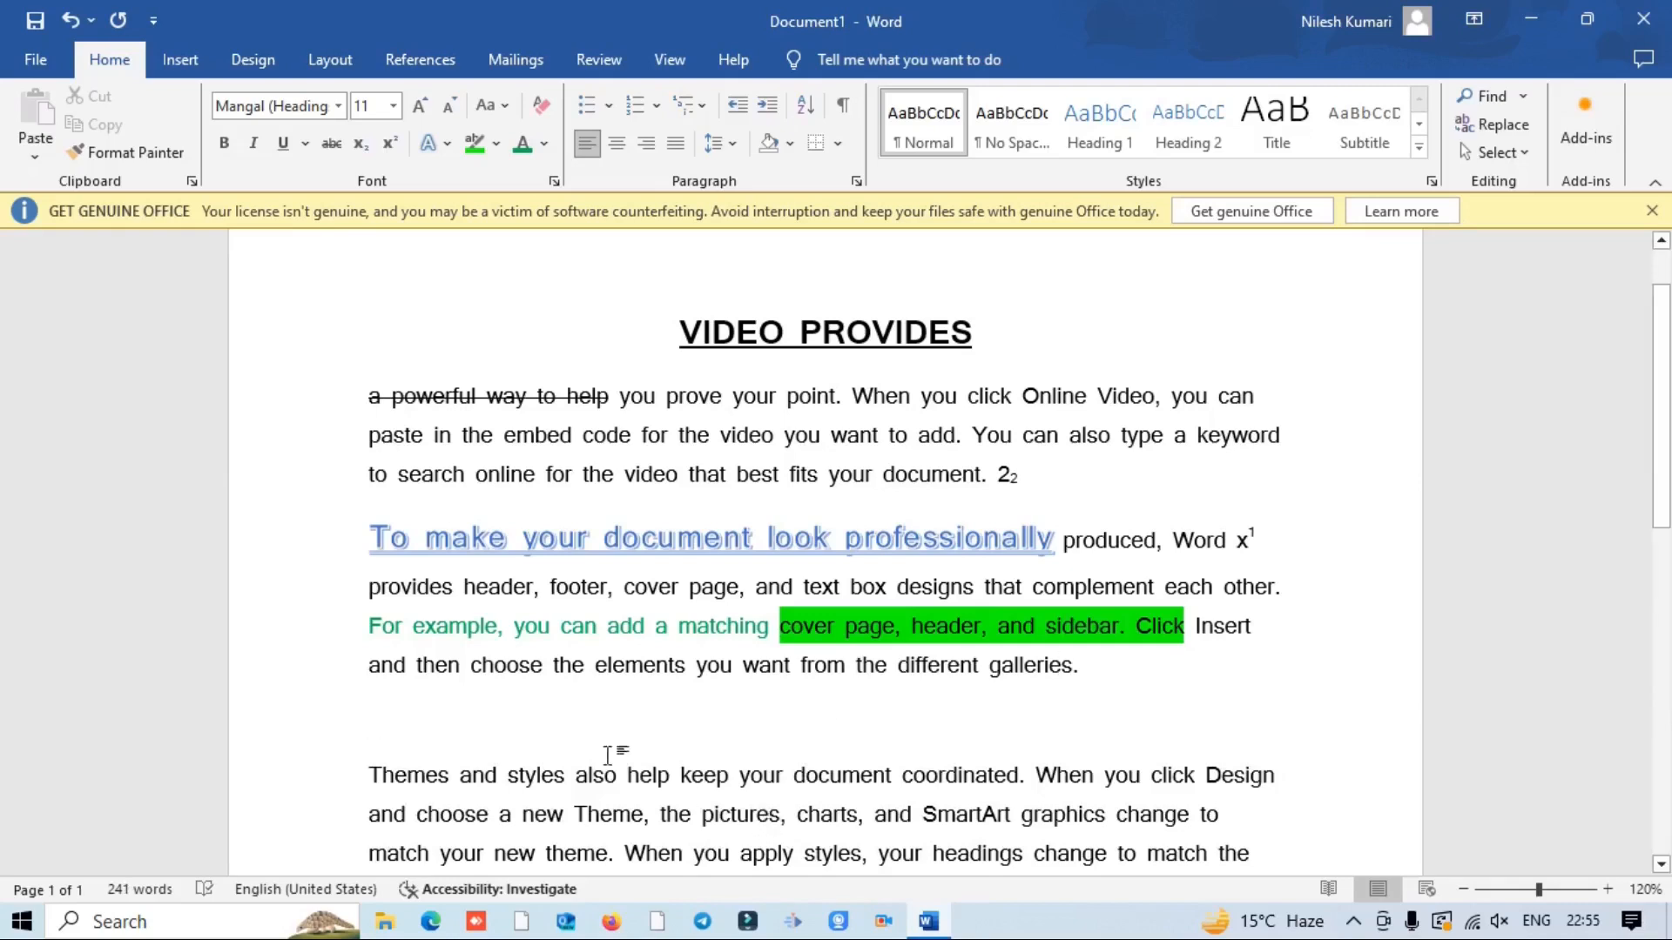
left_click(609, 105)
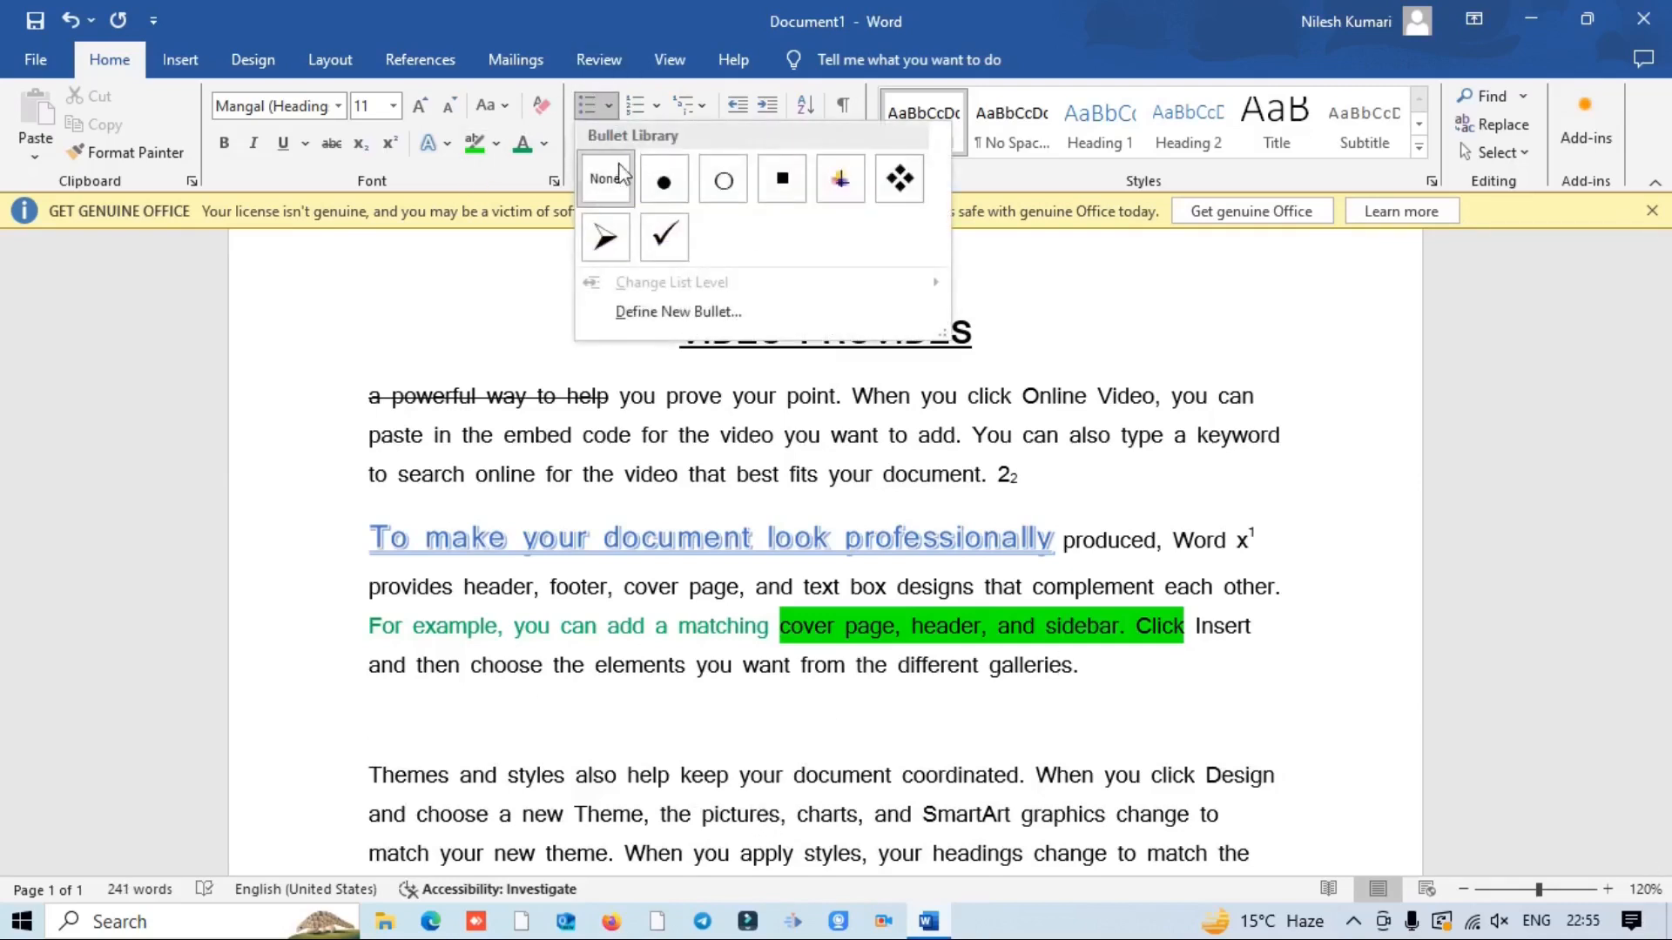
left_click(664, 185)
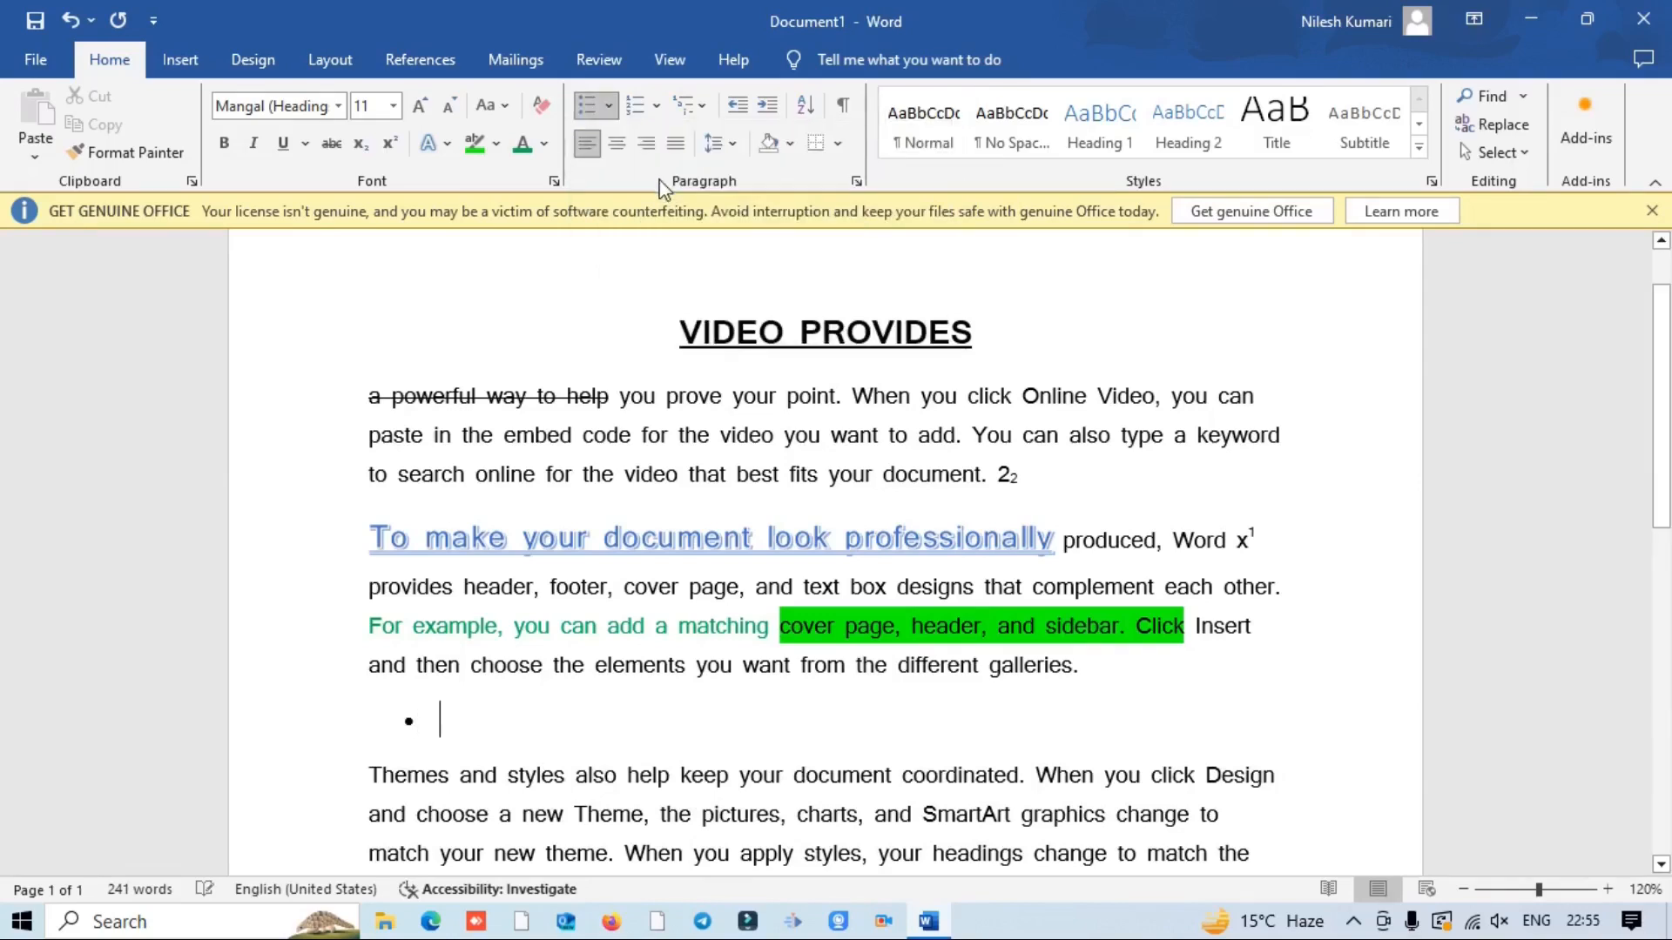
Step: Switch the bulleted line to uppercase Roman numeral numbering, enter "This is my second Class" as its first item and start a second item
left_click(656, 102)
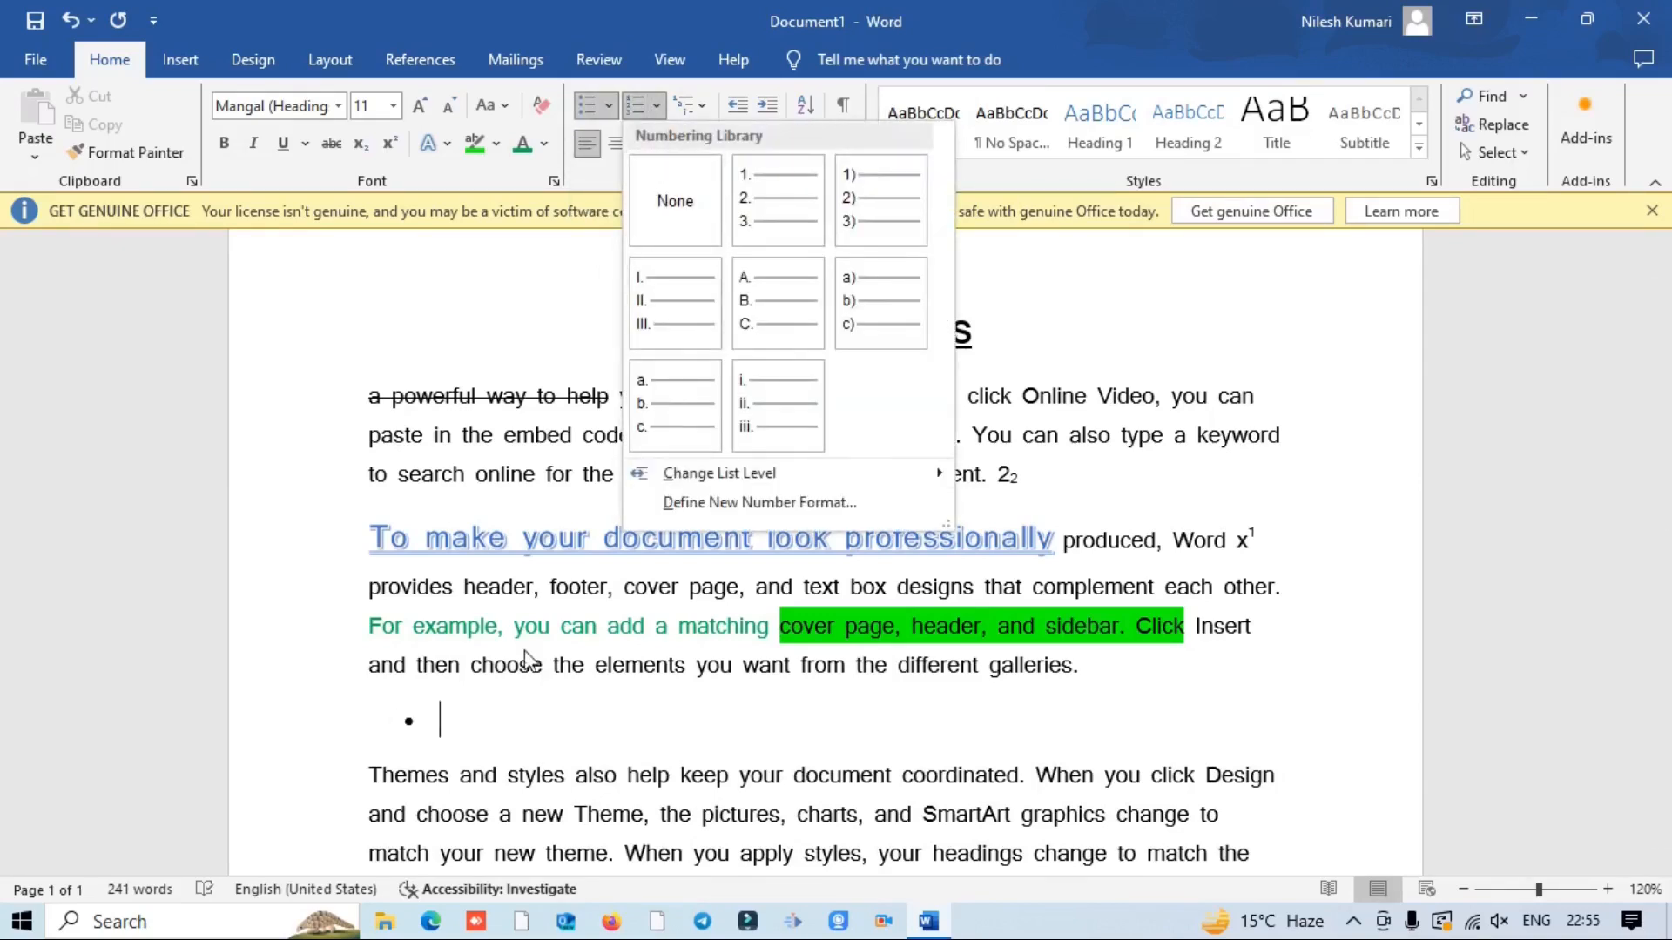
left_click(688, 324)
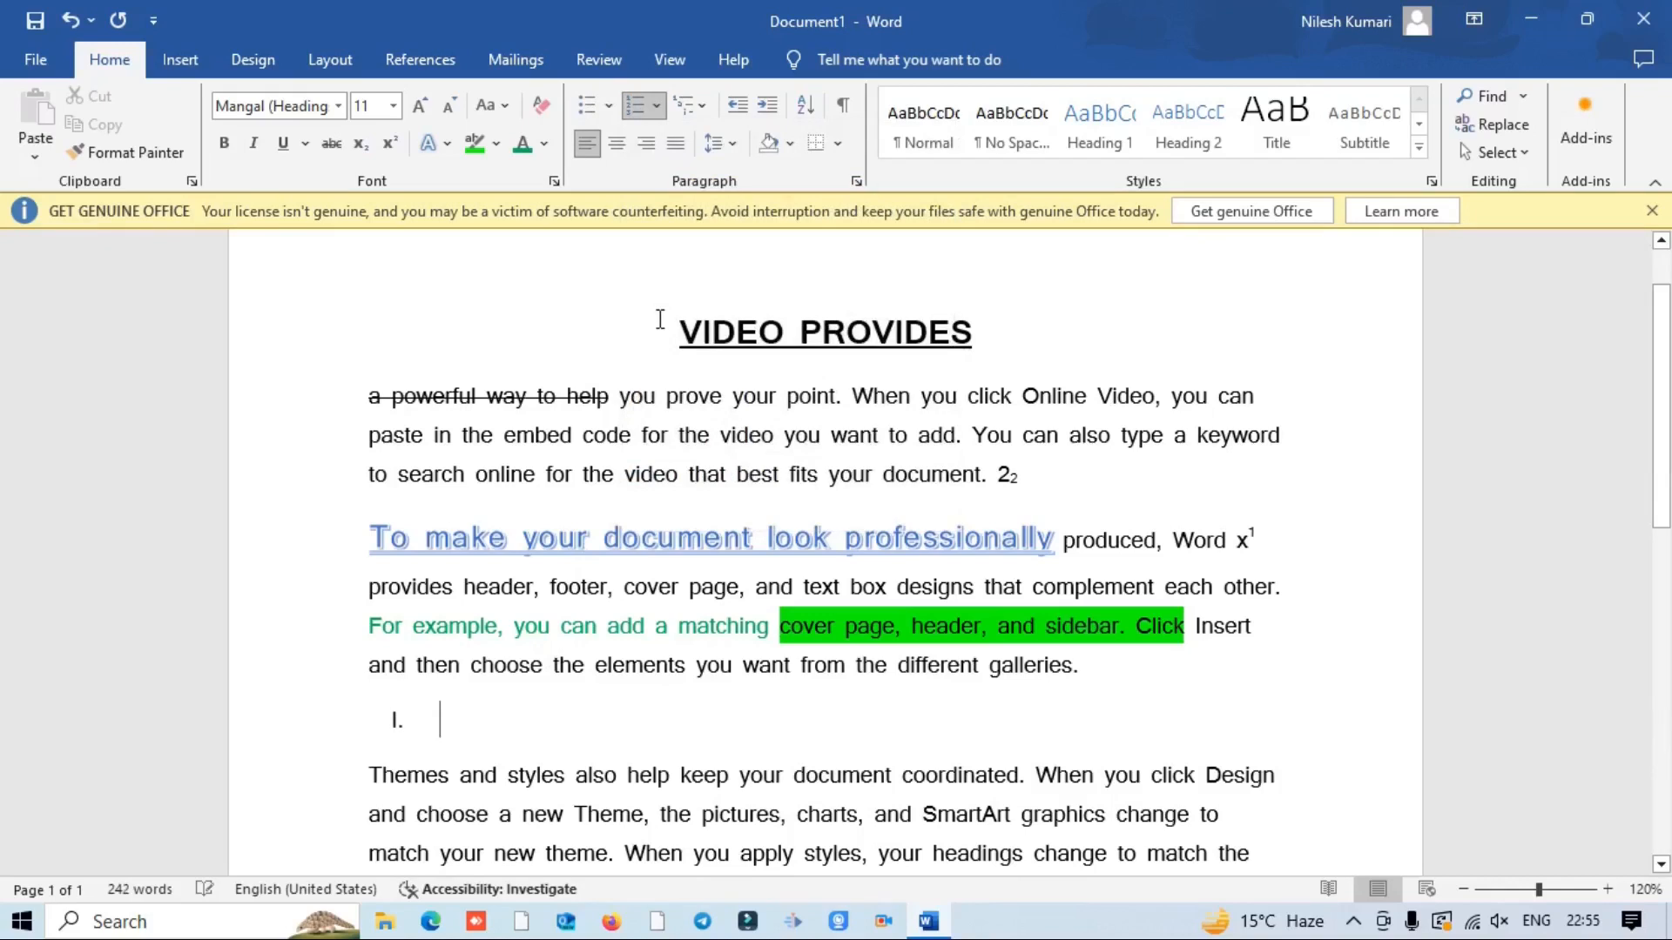
type("jhjh")
key("BackSpace")
key("BackSpace")
key("BackSpace")
key("BackSpace")
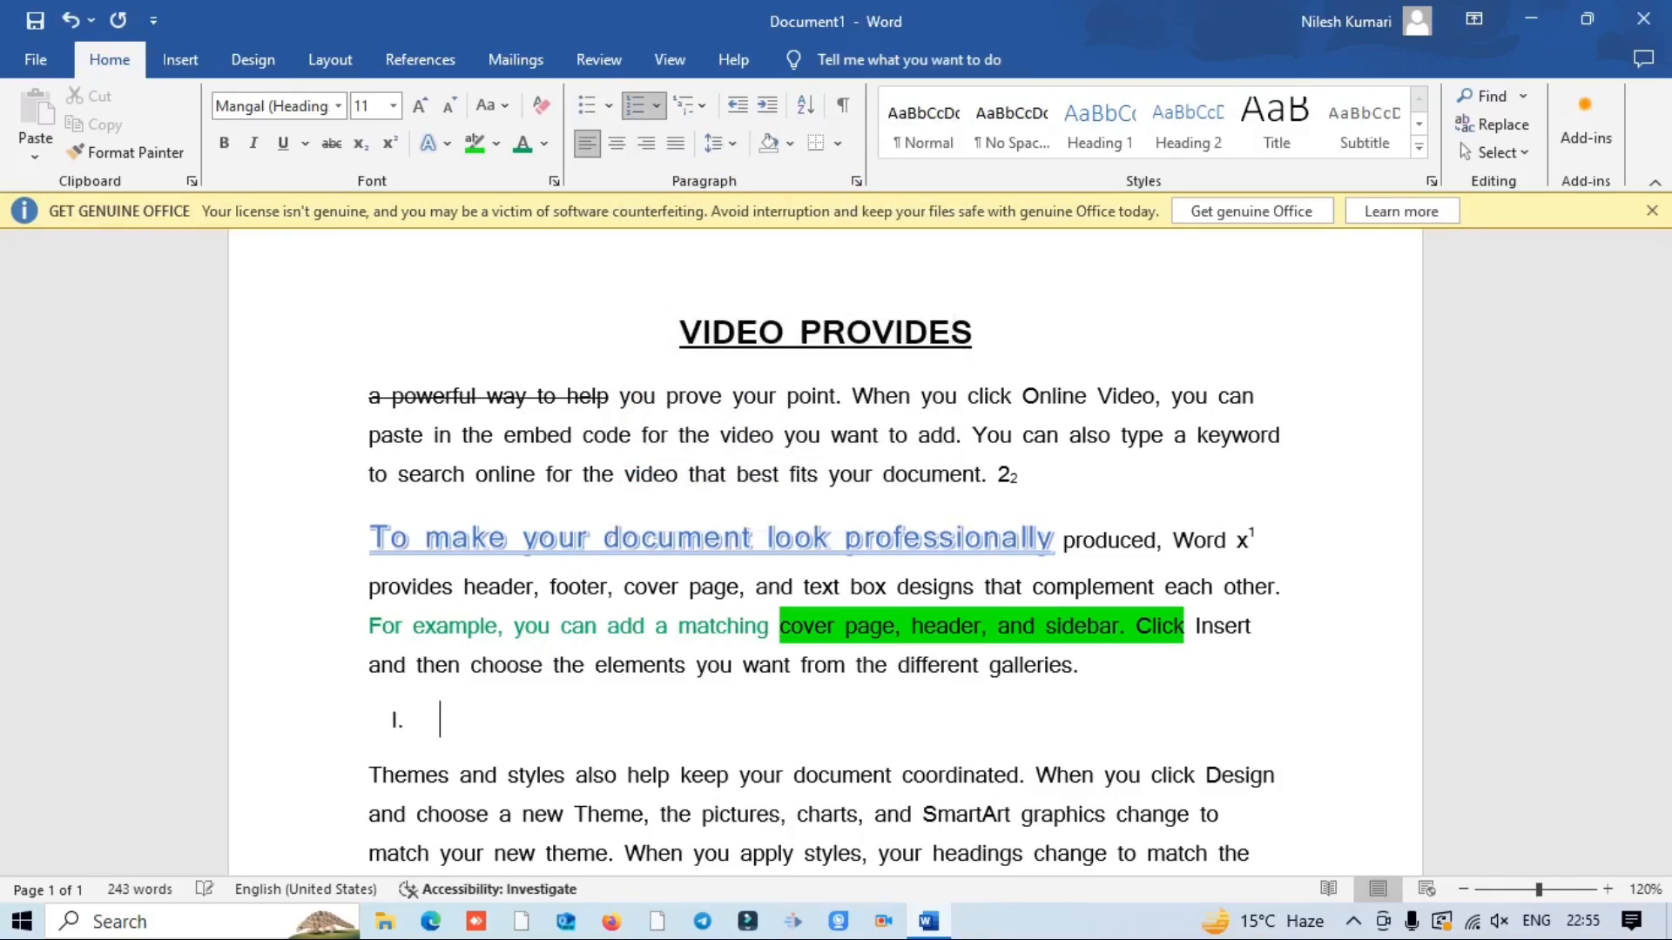
type("This is my se")
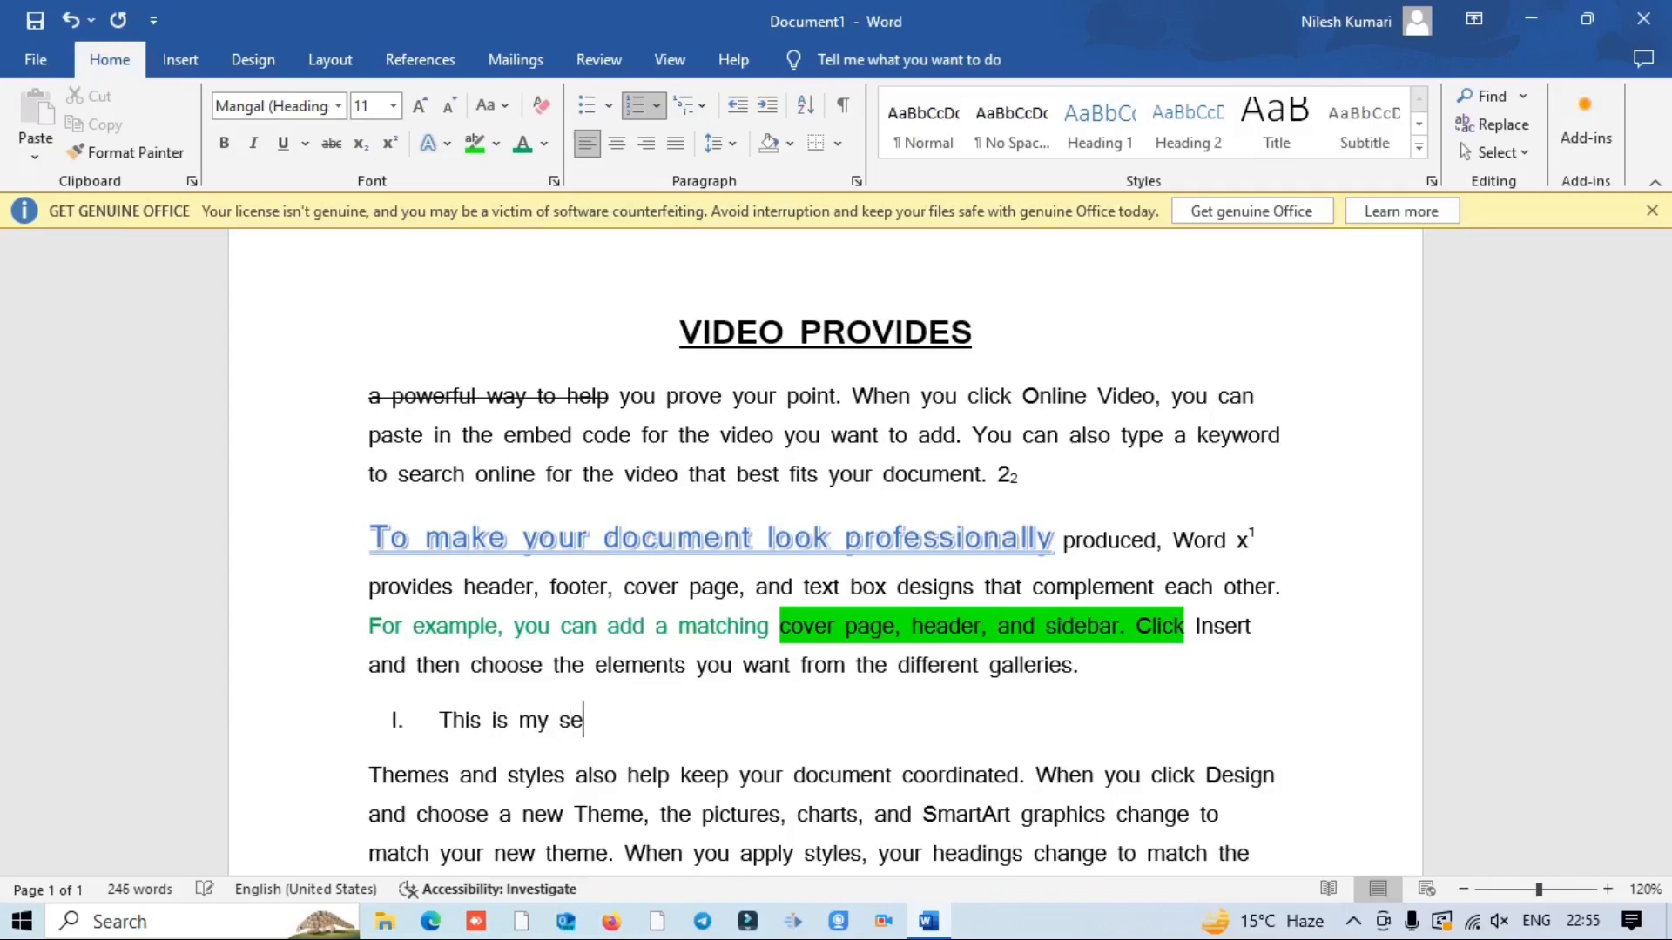
type("cond Class")
key("Return")
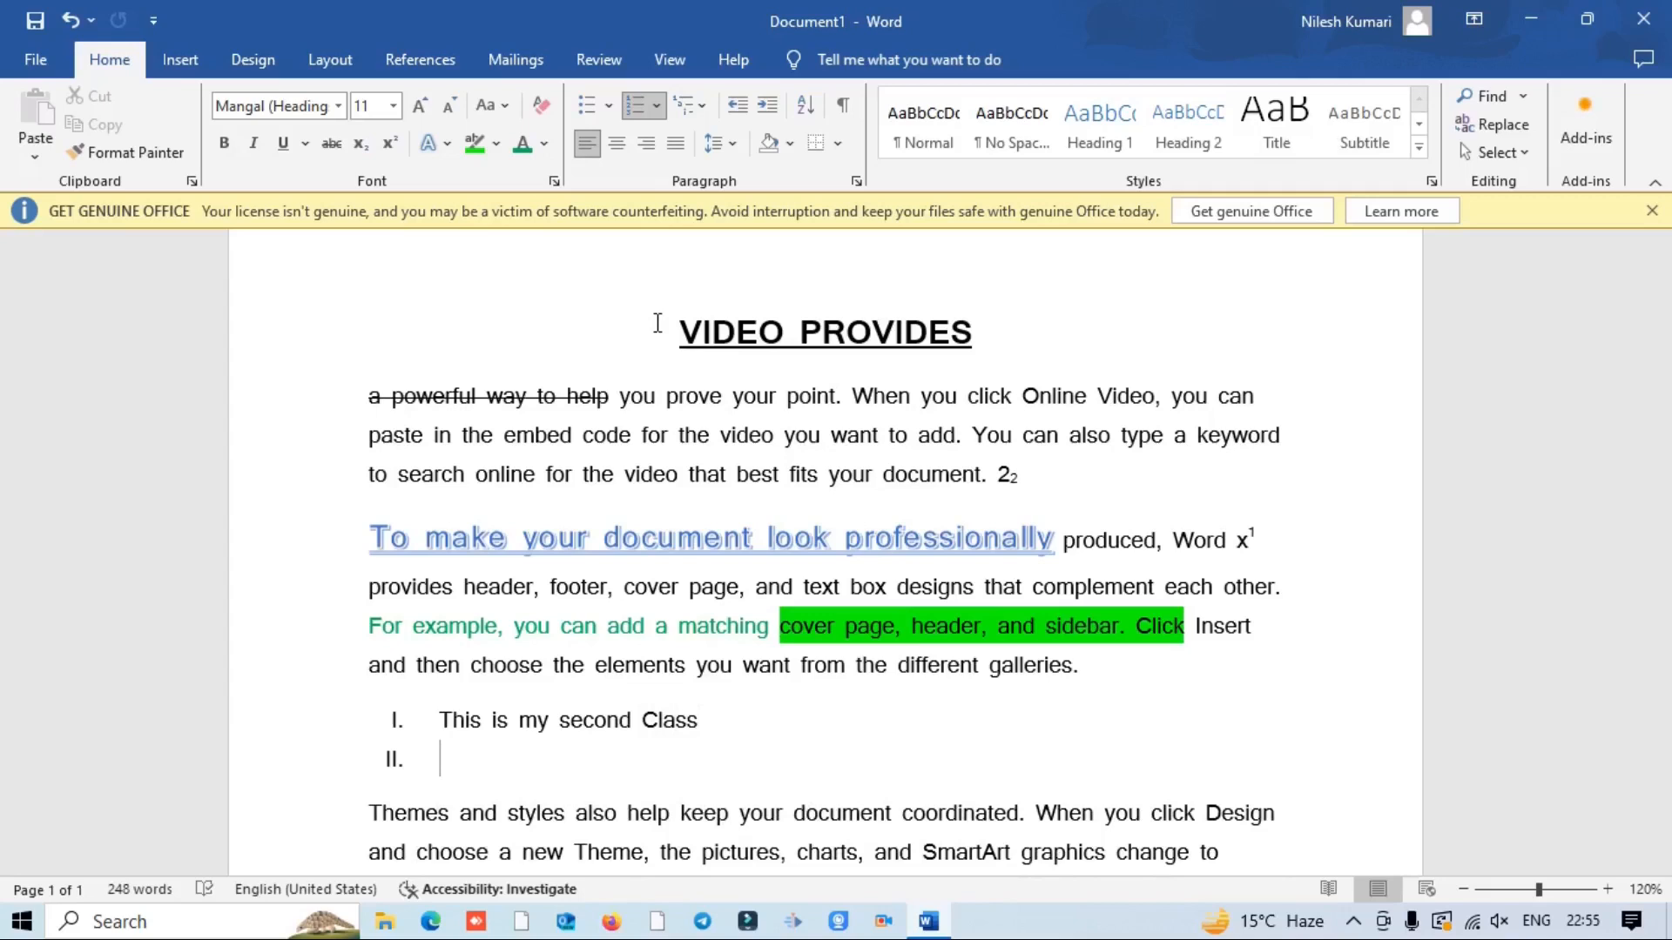
left_click(700, 104)
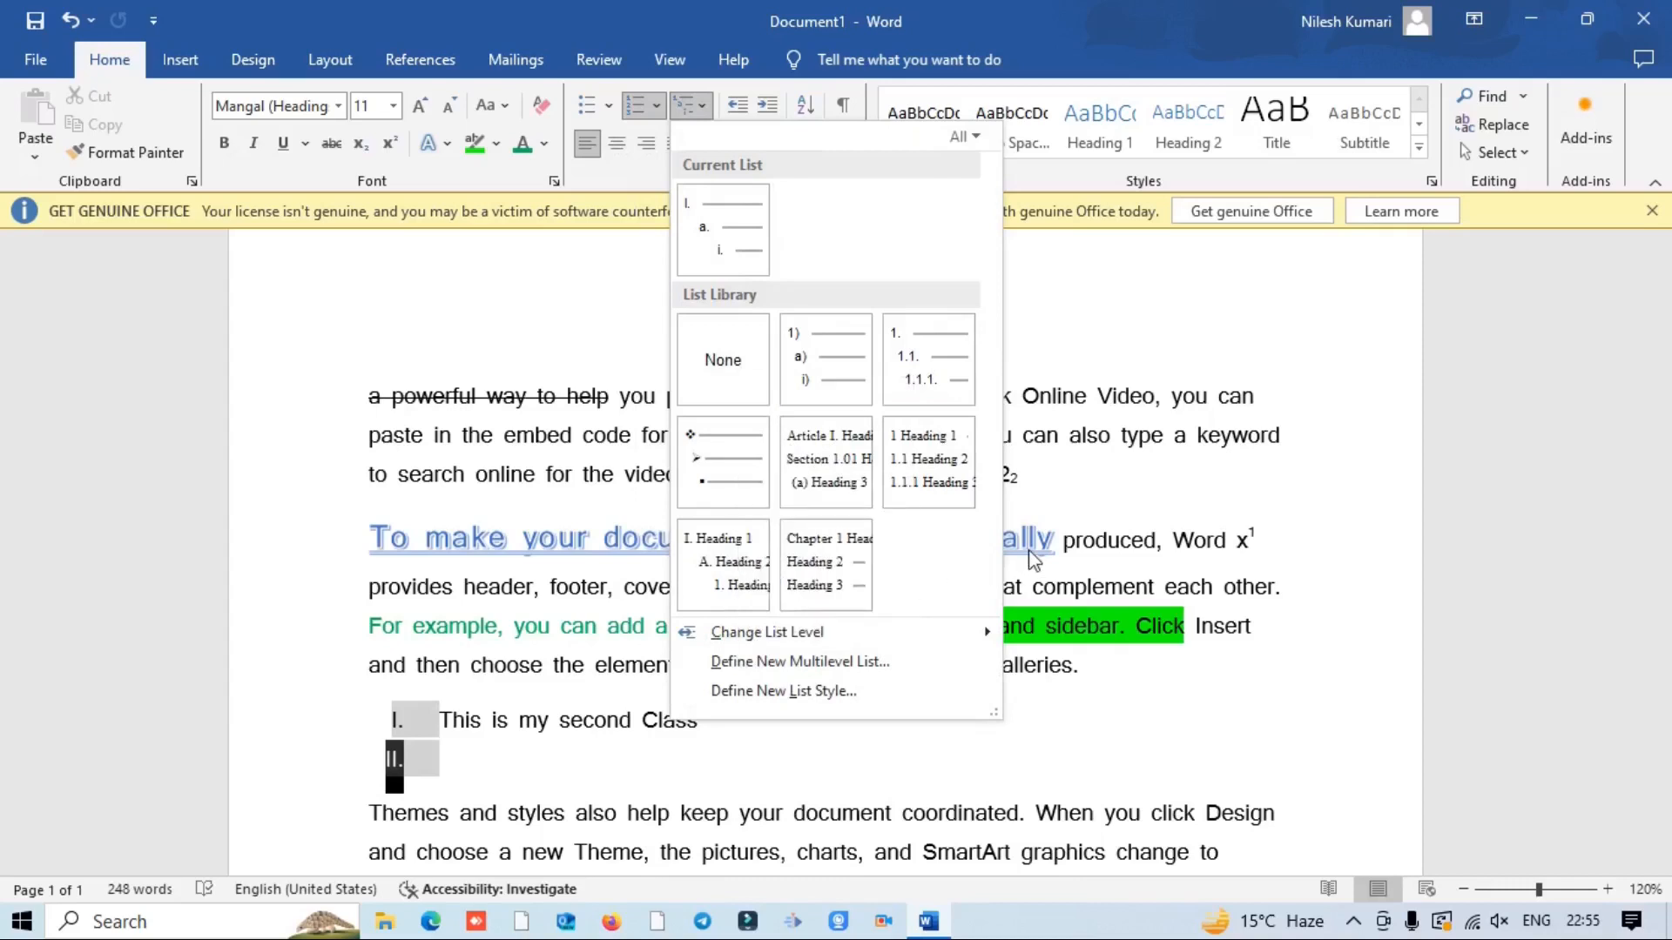
left_click(1146, 359)
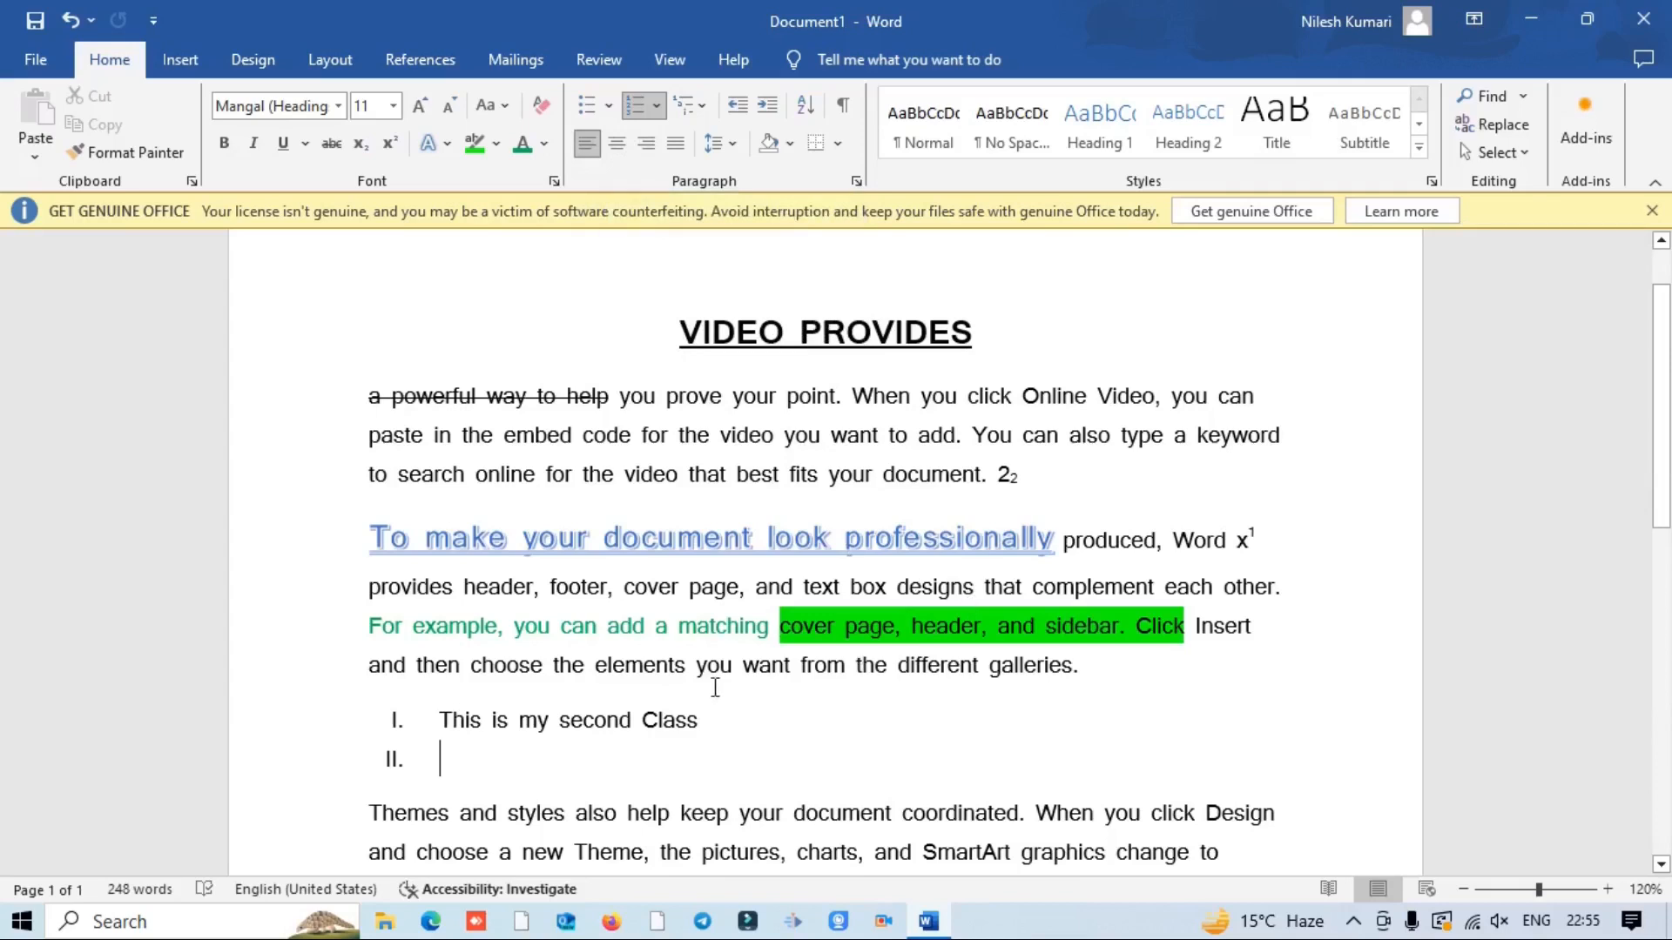
Step: Justify the first body paragraph, which begins with "a powerful way to help"
left_click(368, 395)
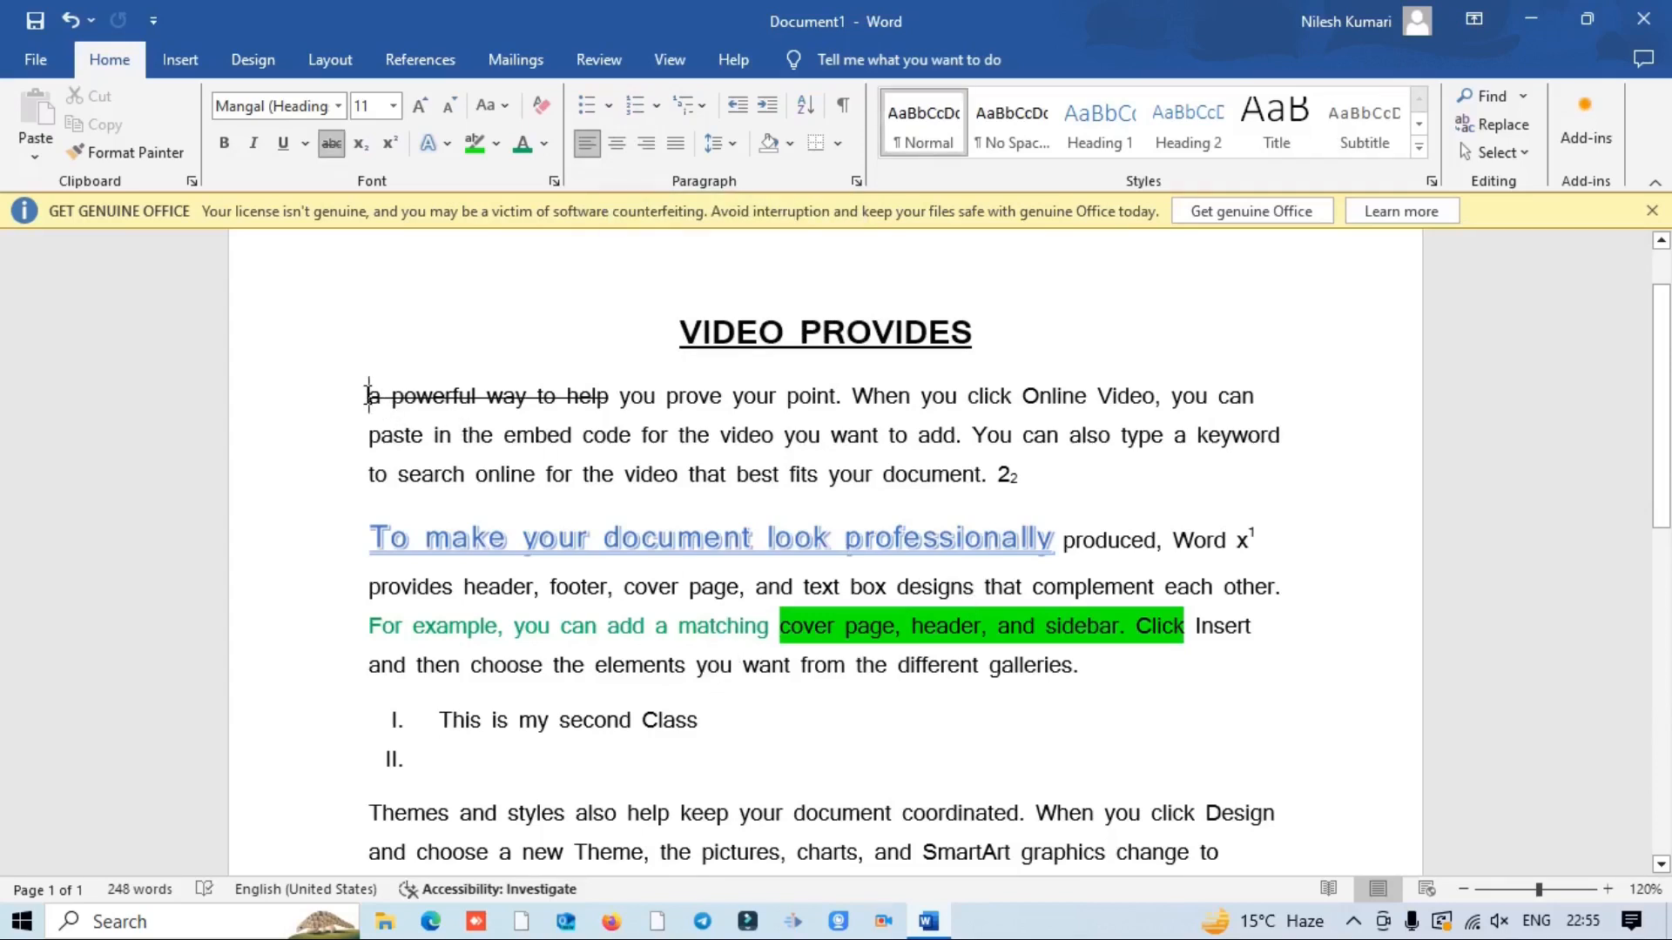
key("shift+Down")
key("shift+Down")
key("shift+Down")
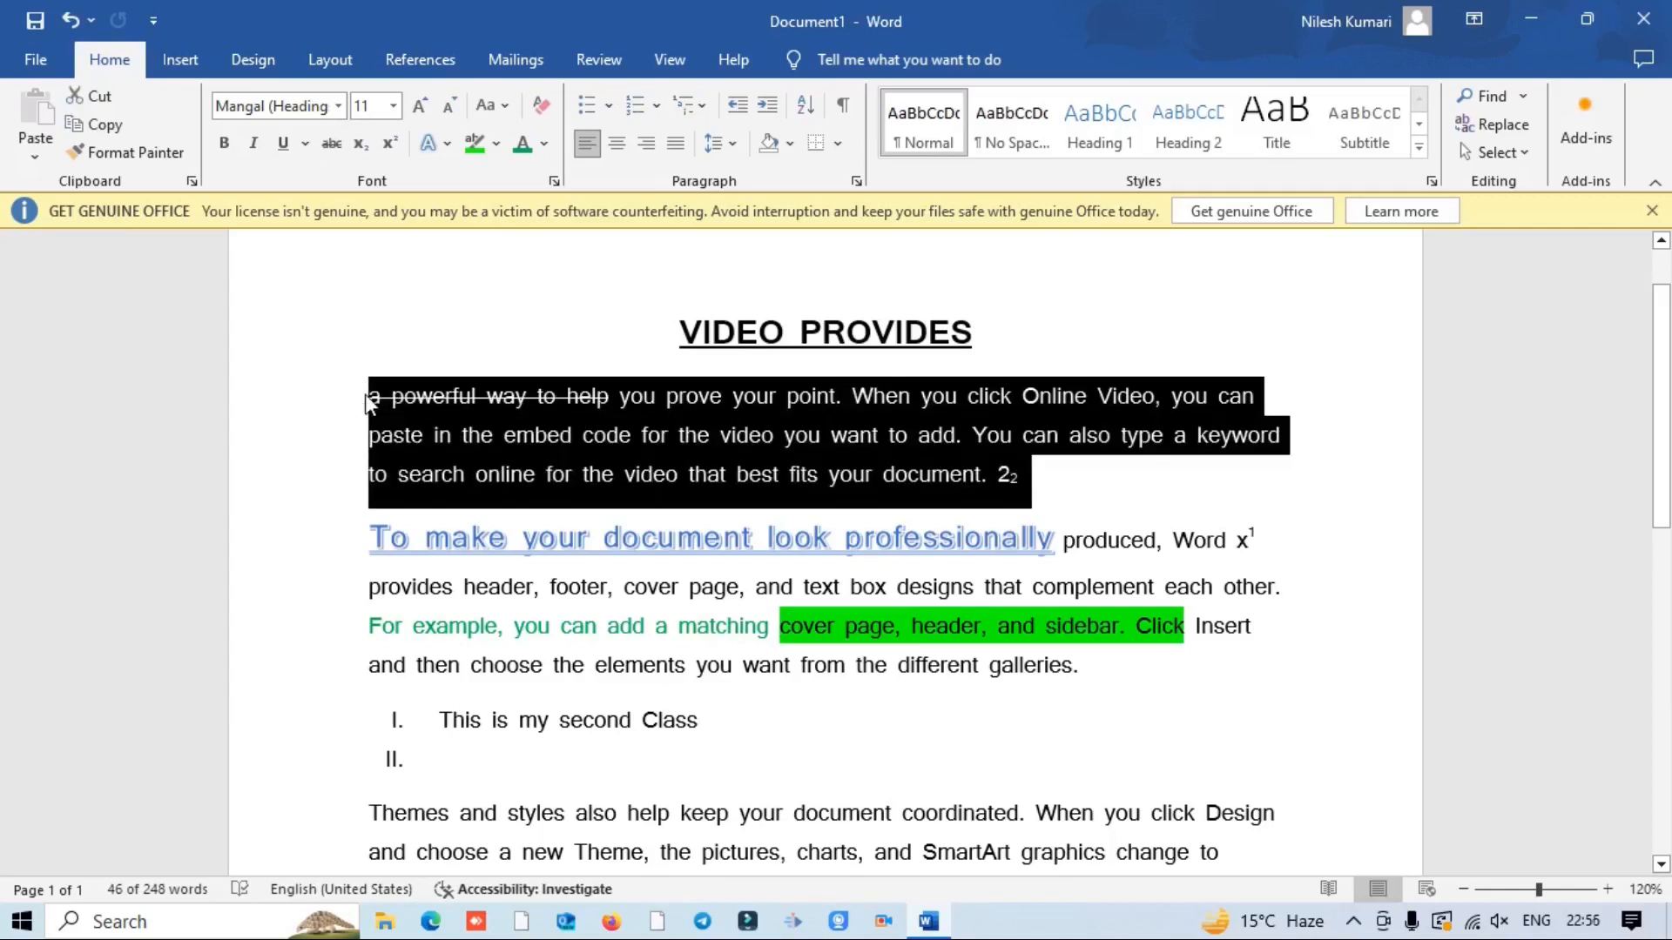
left_click(679, 148)
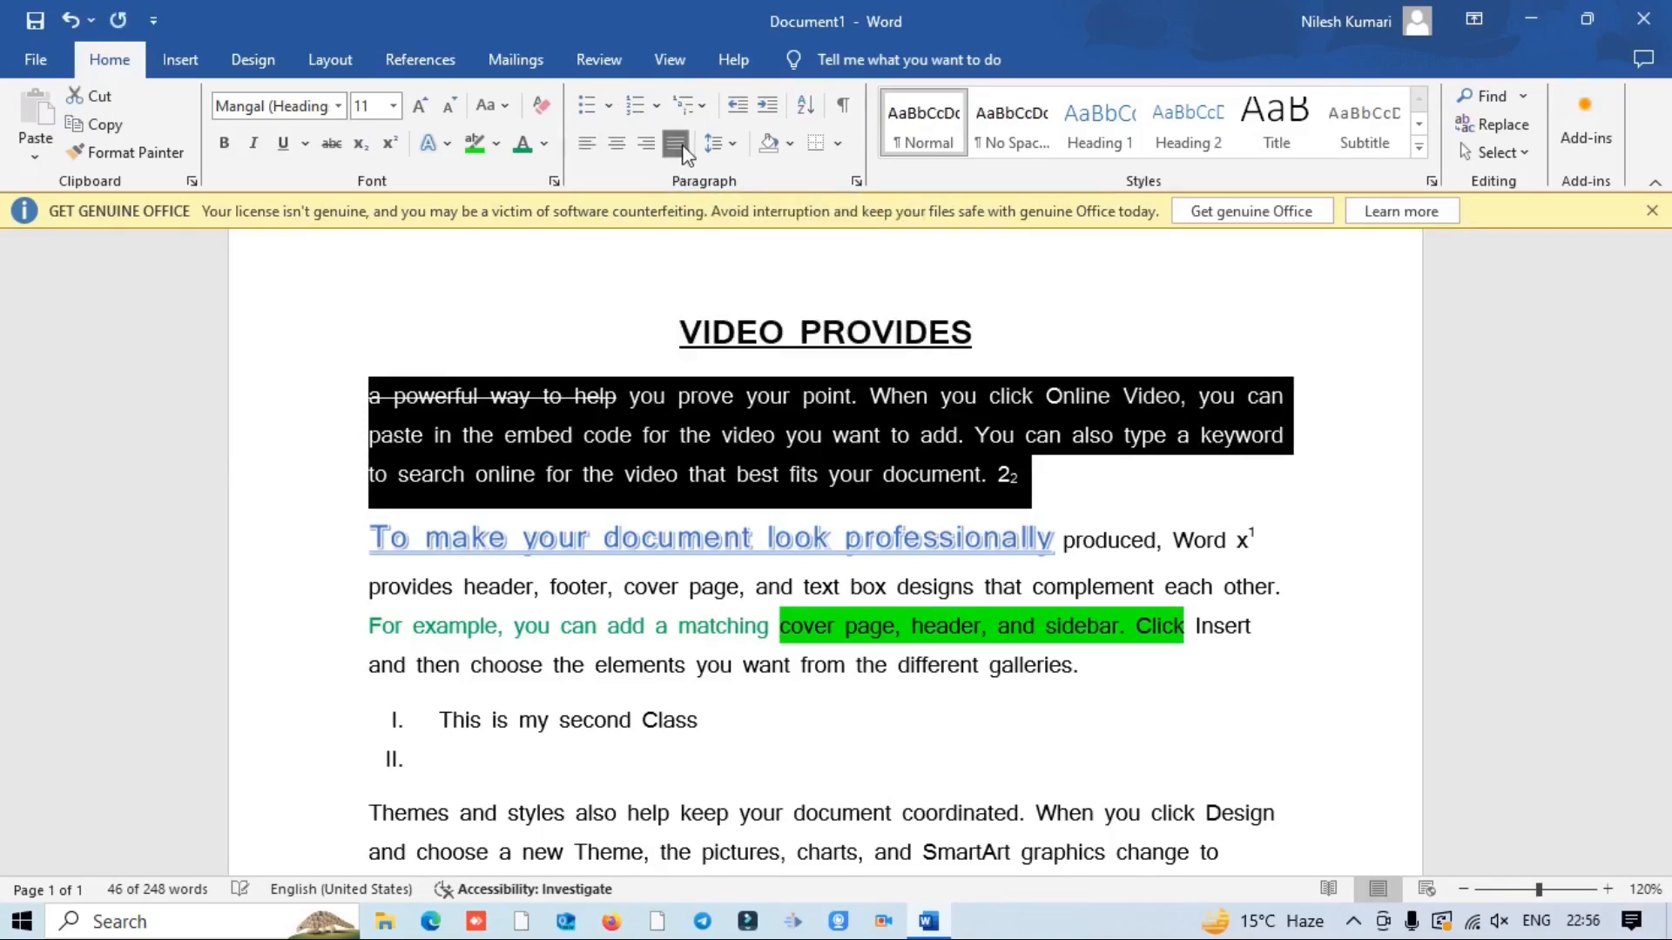
left_click(1018, 449)
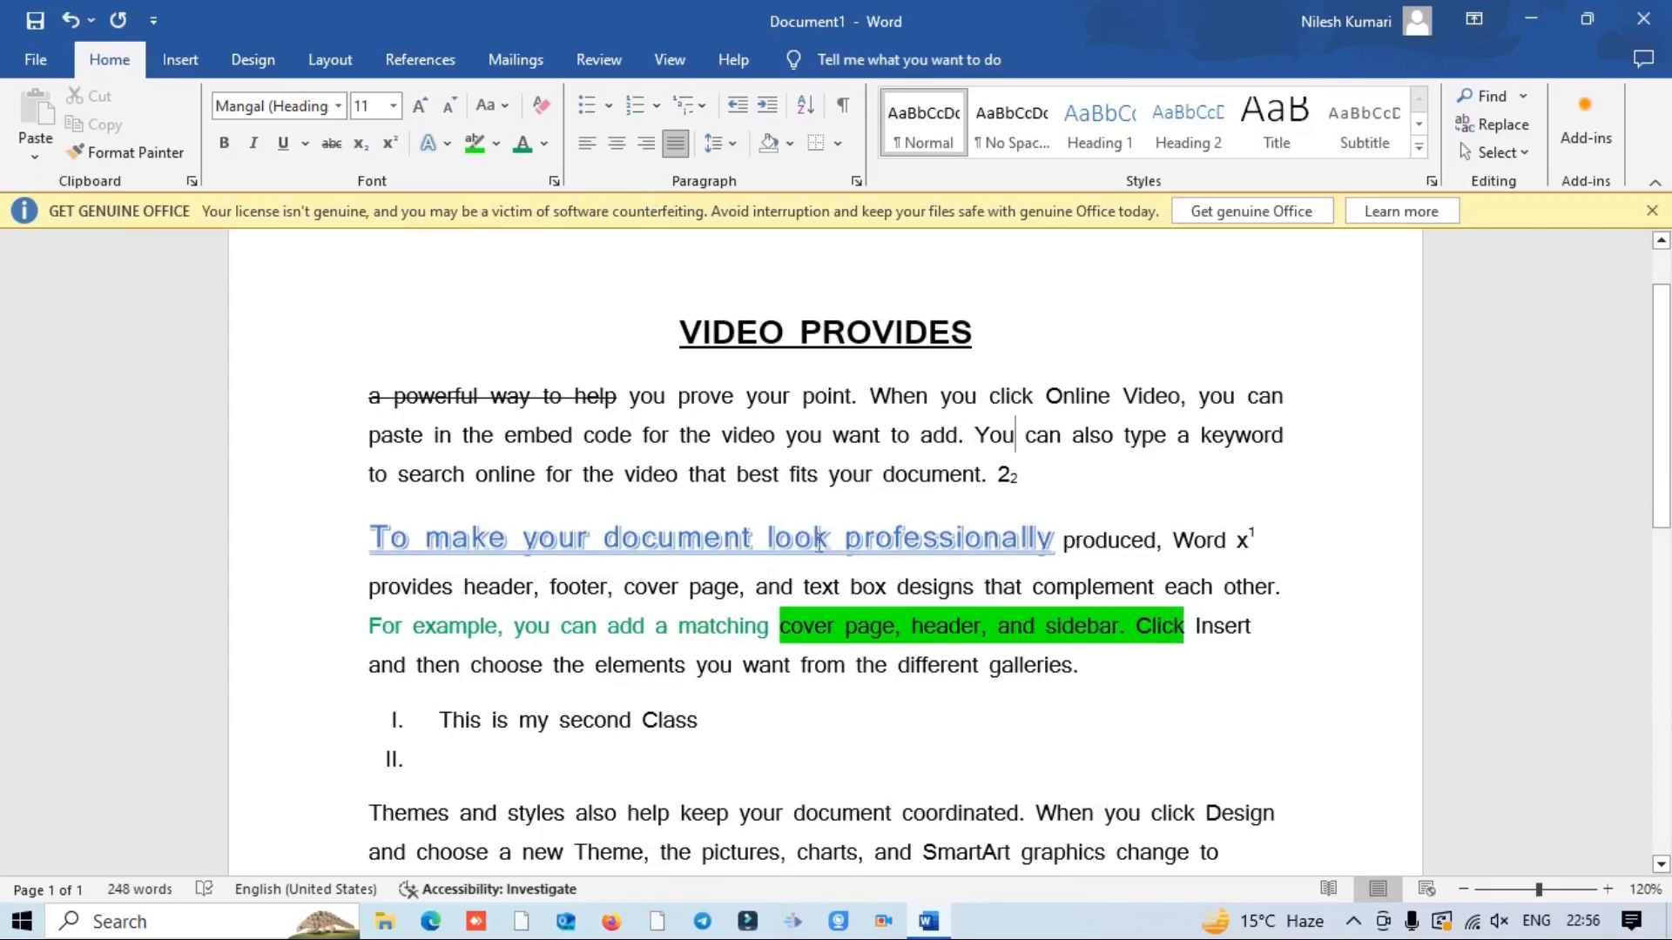
Step: Justify the second body paragraph, which begins with "To make your document look professionally"
left_click_drag(369, 589, 1086, 676)
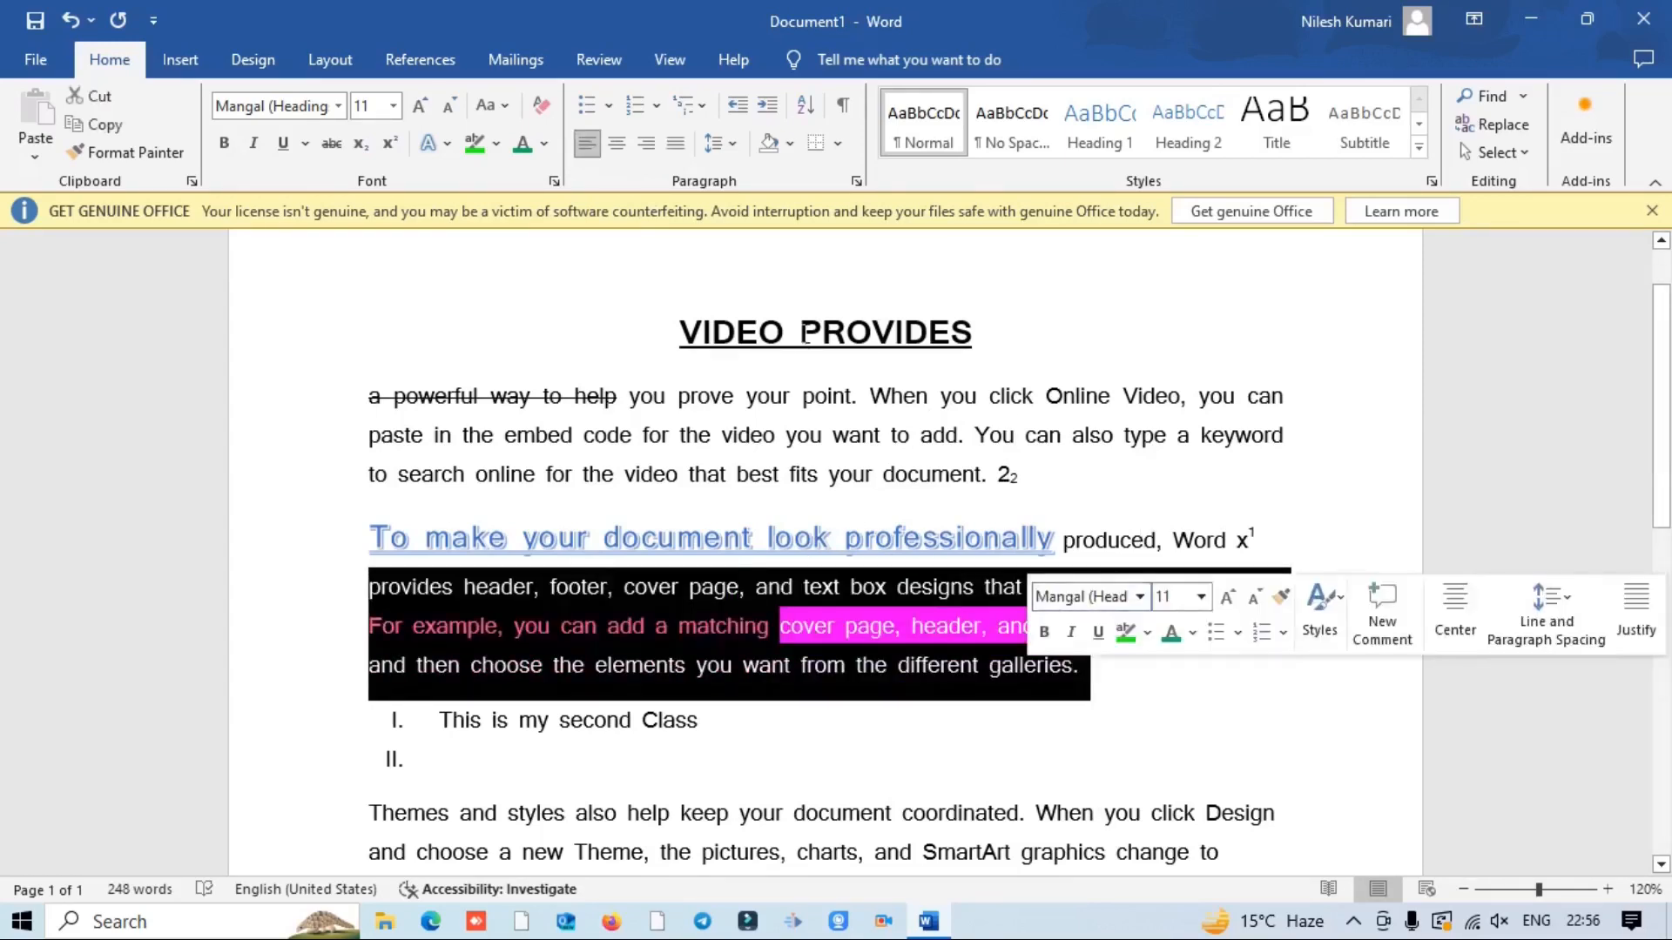
key("ctrl+j")
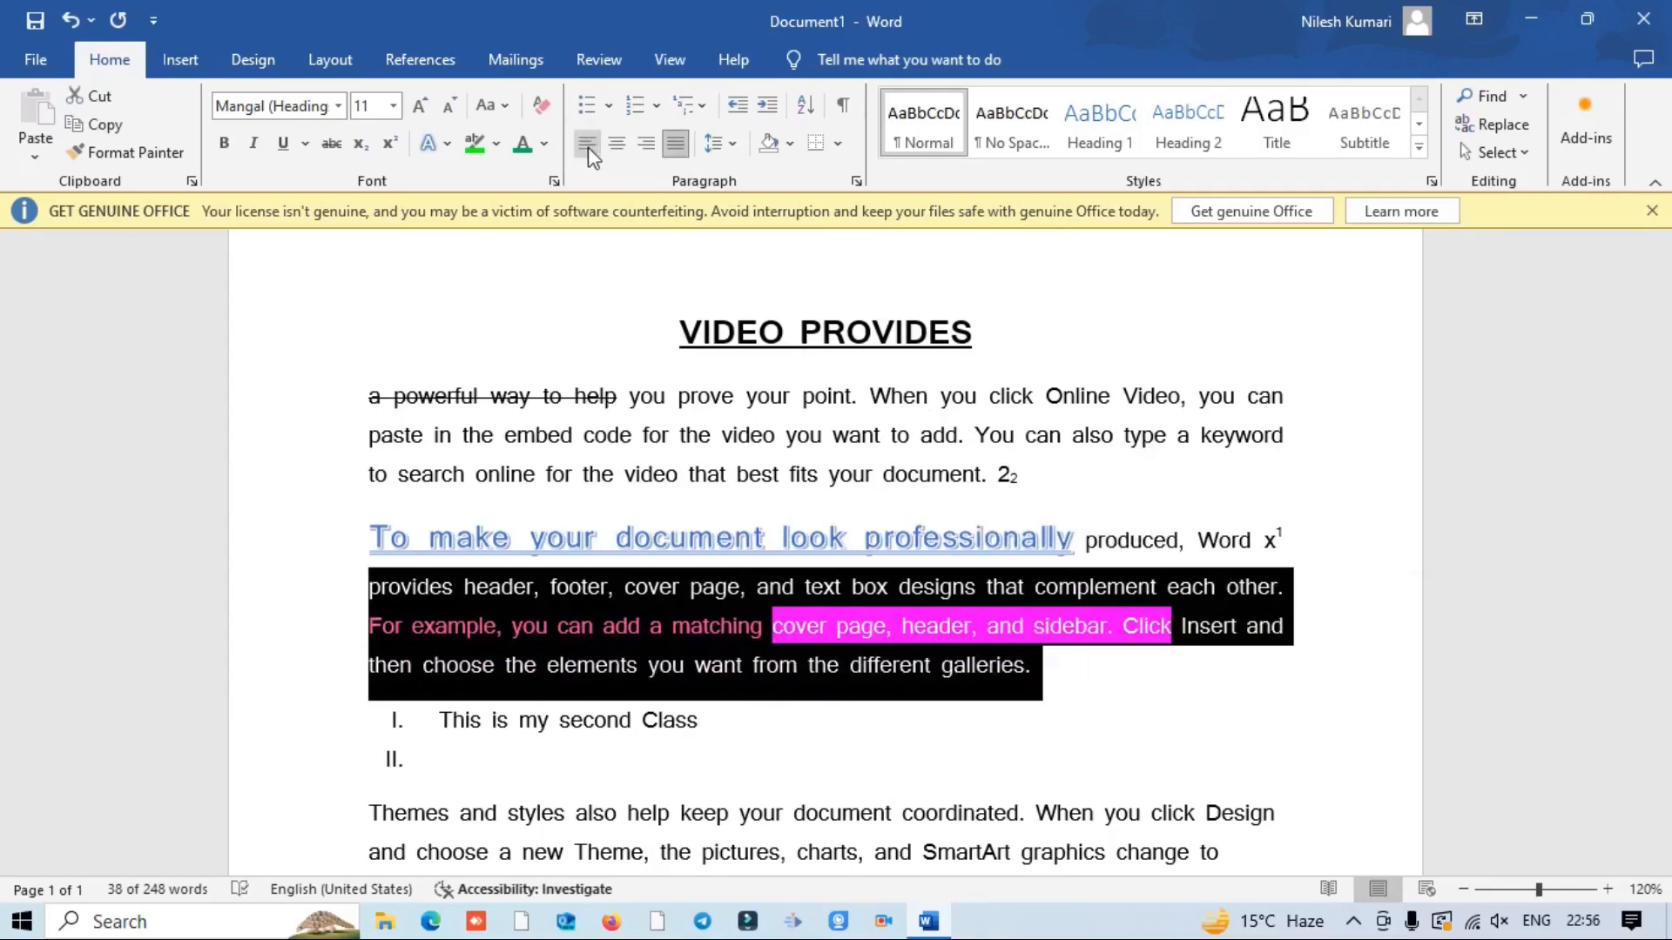
left_click(1055, 717)
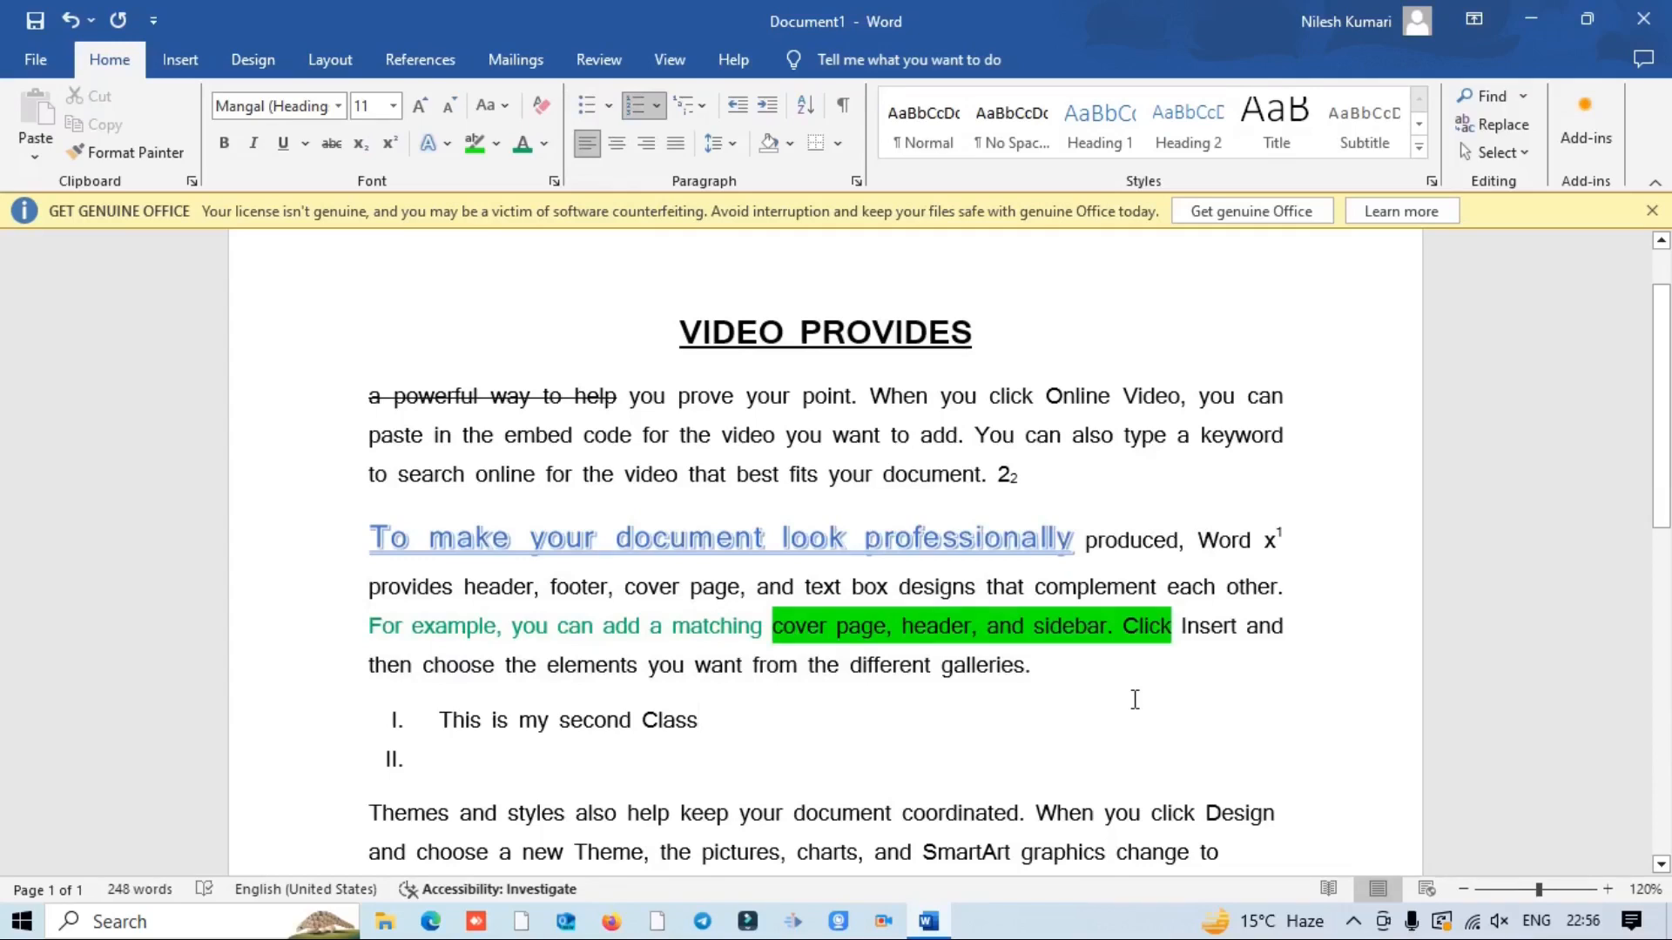
Step: Center the paragraph beginning "Themes and styles also help" and right-align the one beginning "Save time in Word"
scroll(871, 662, "down", 3)
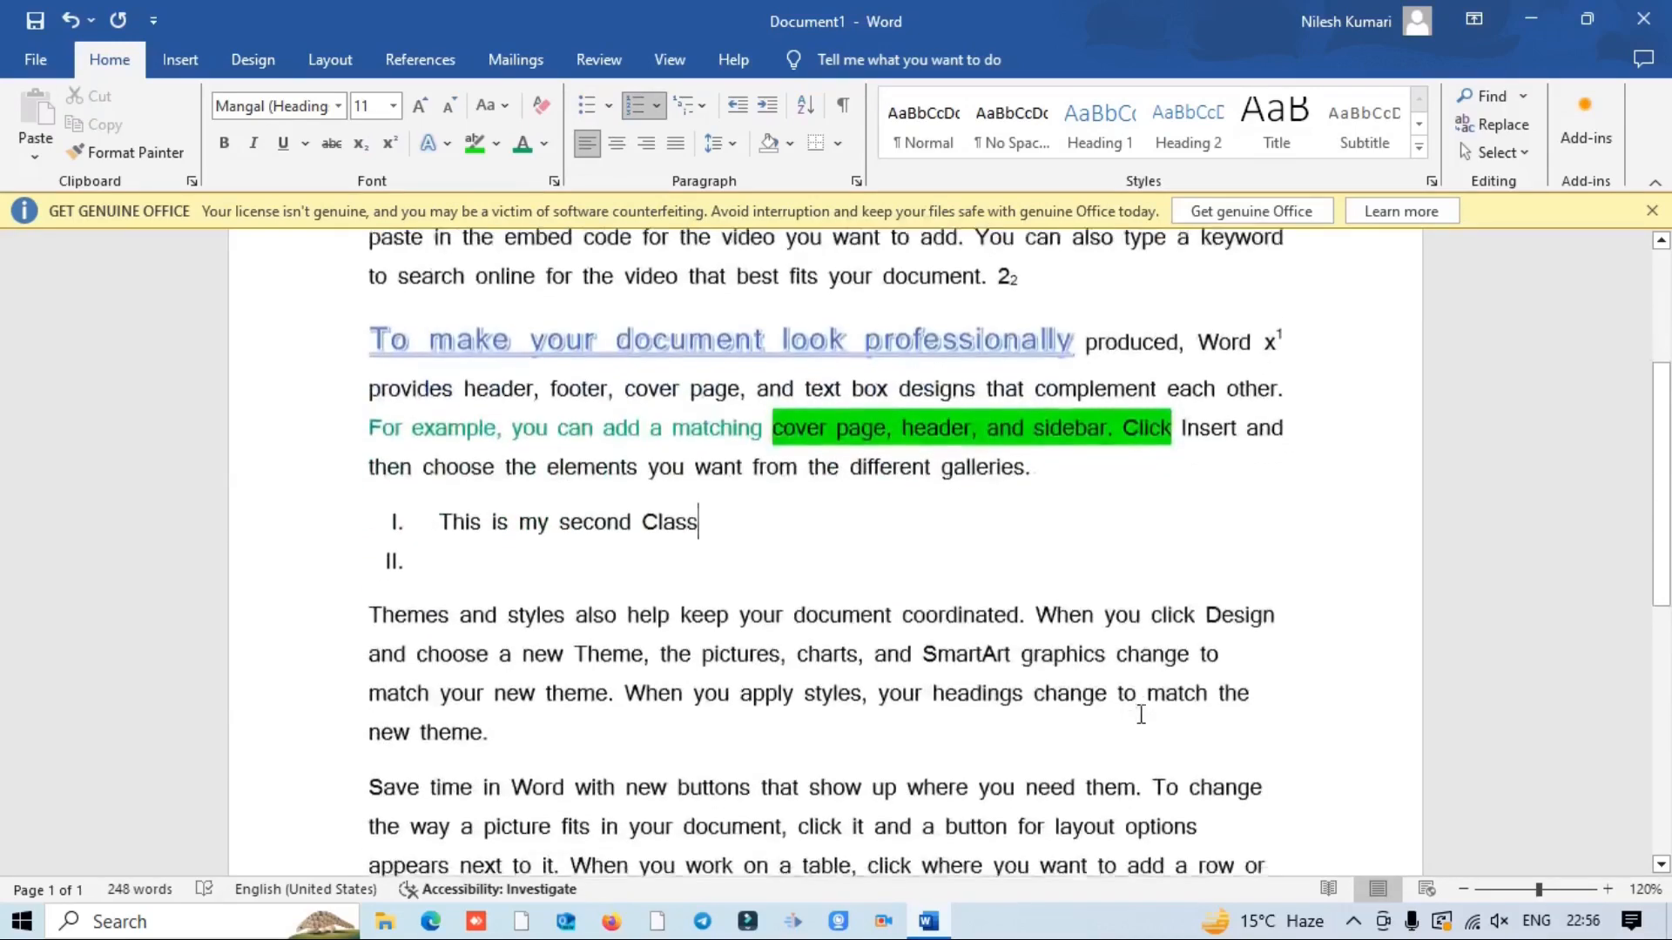
left_click_drag(375, 601, 501, 735)
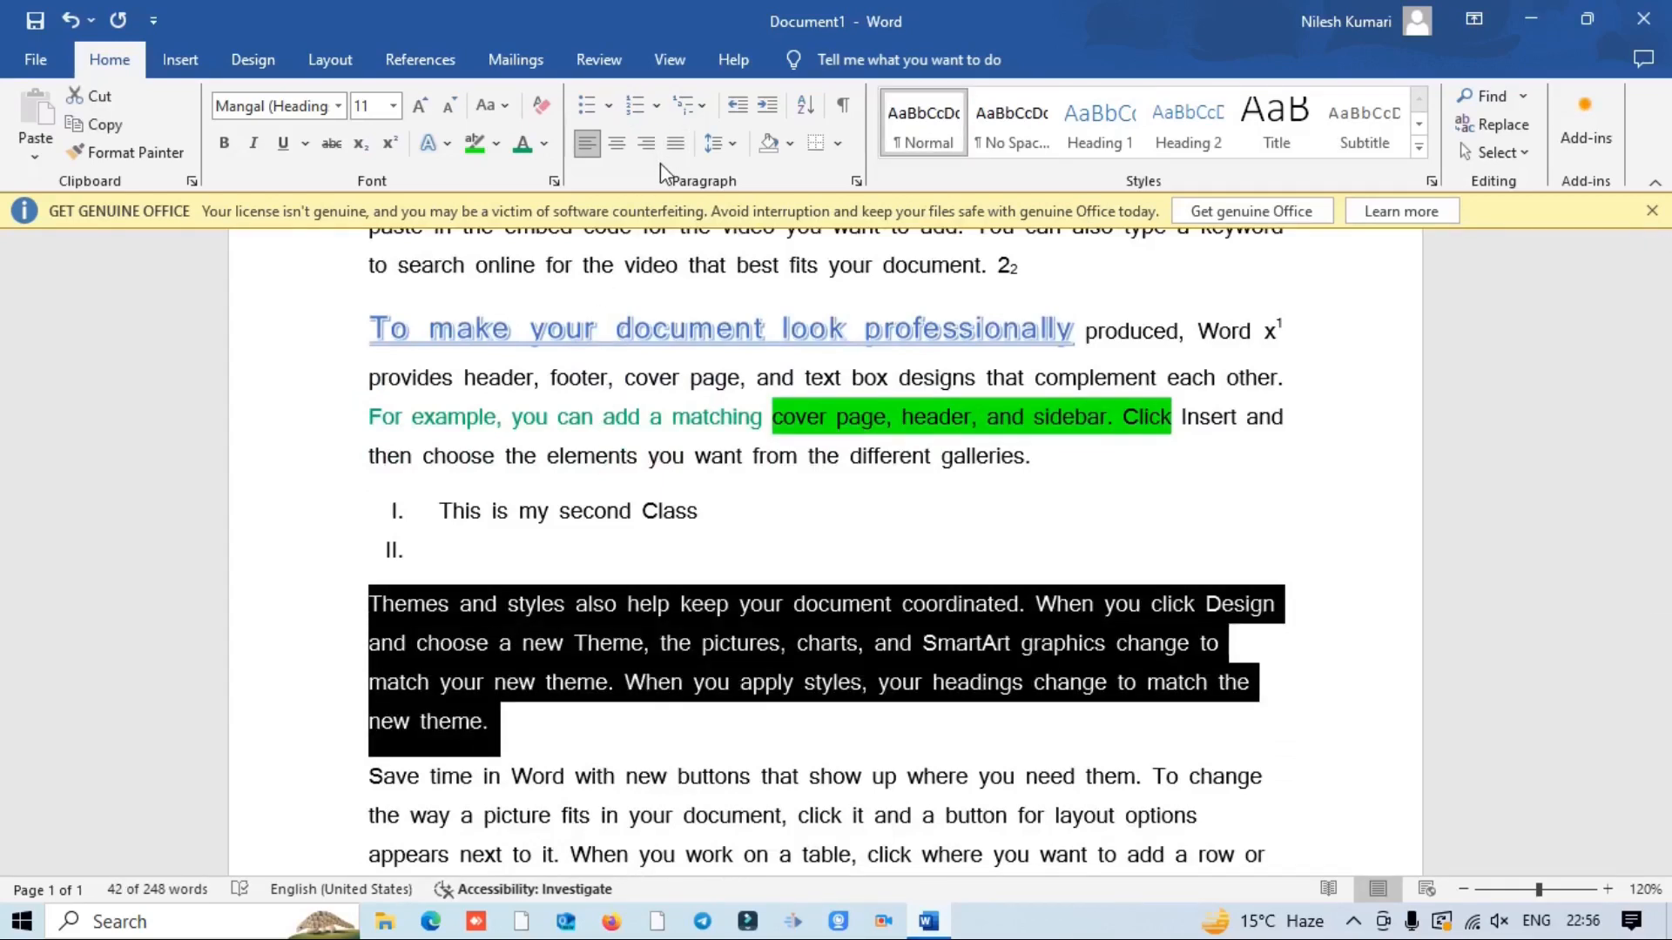
key("ctrl+e")
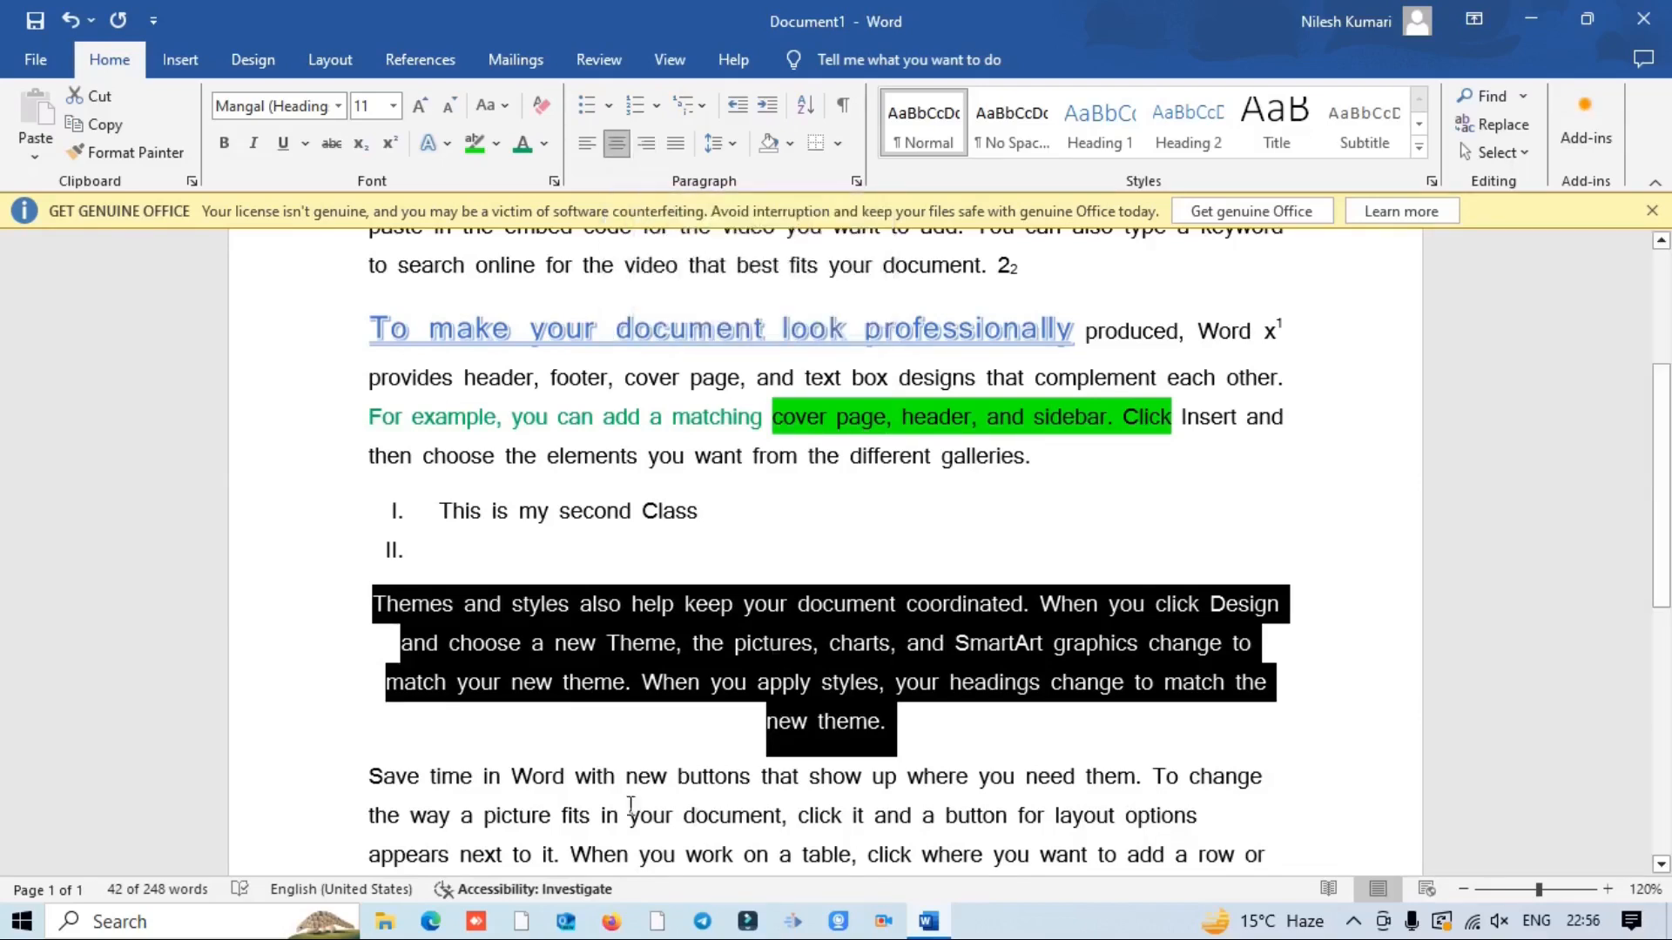
left_click_drag(369, 776, 802, 692)
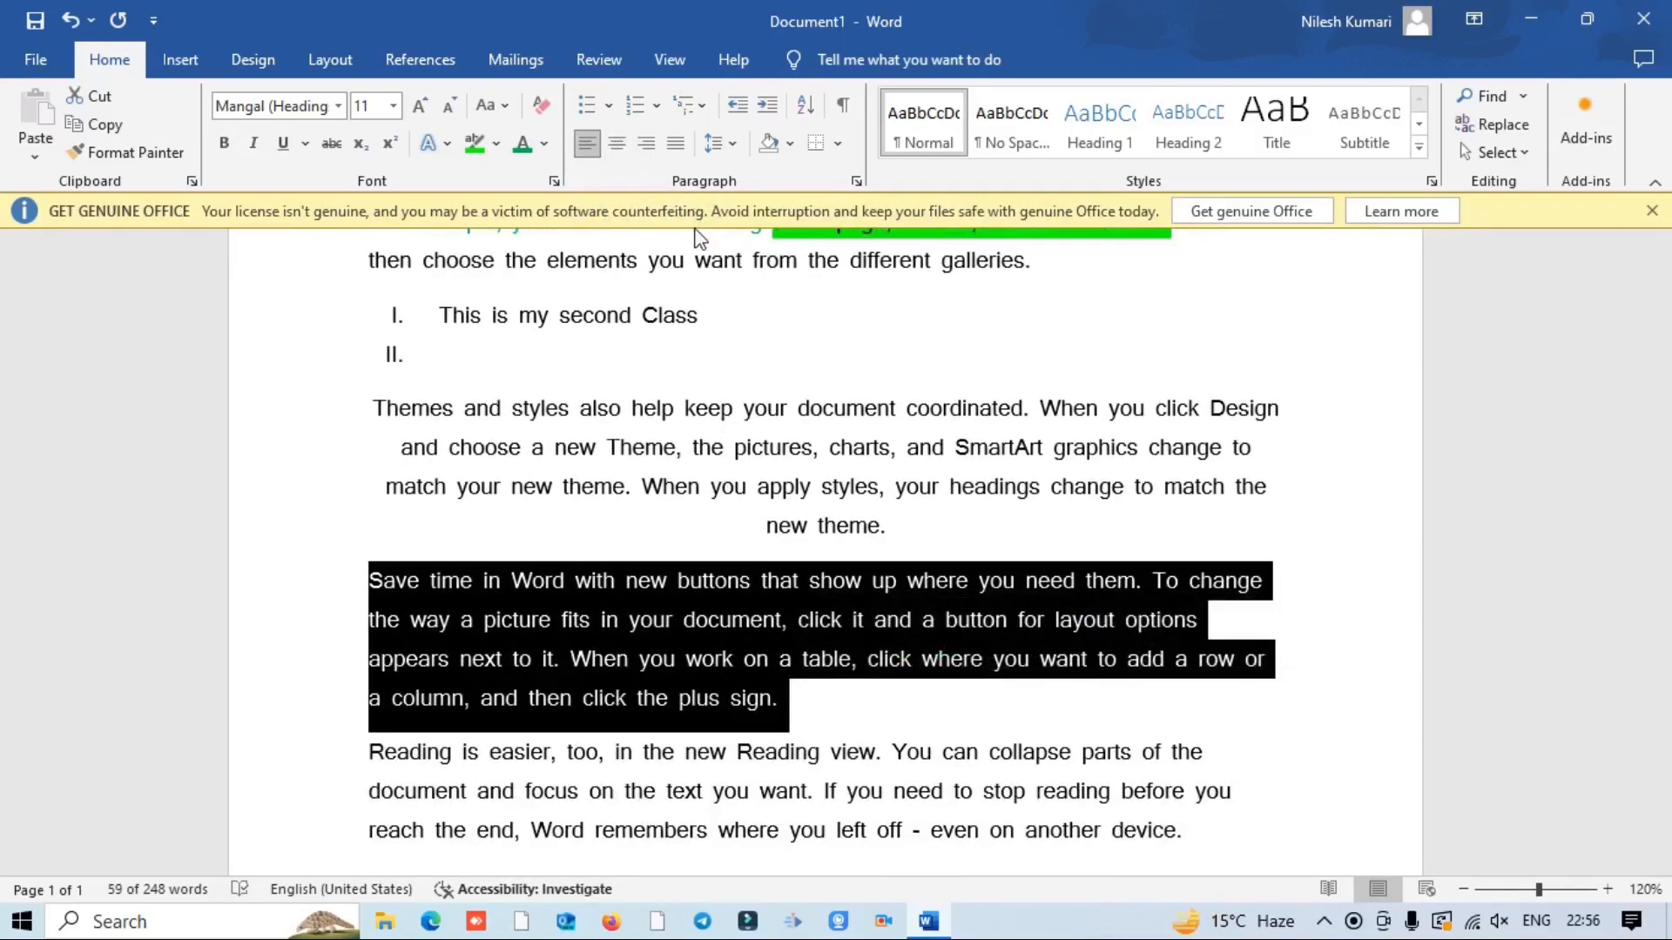
key("ctrl+r")
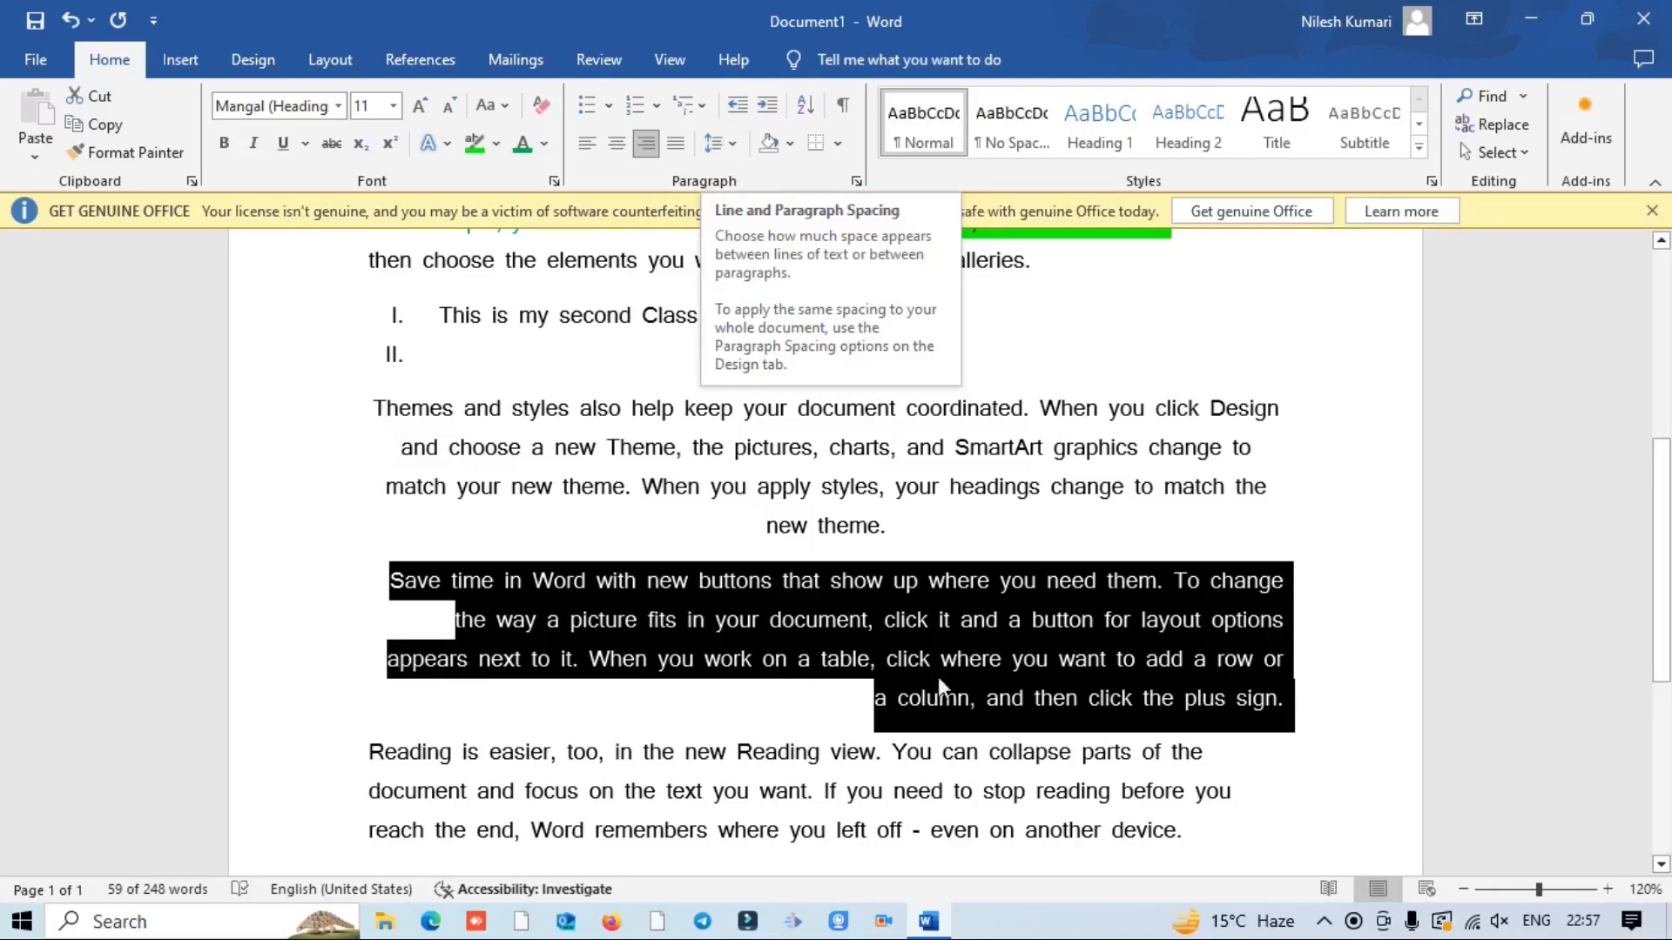
Step: Open the line spacing options for the last paragraph, beginning "Reading is easier", and set its spacing after to 36 pt
left_click(958, 766)
scroll(1199, 696, "down", 3)
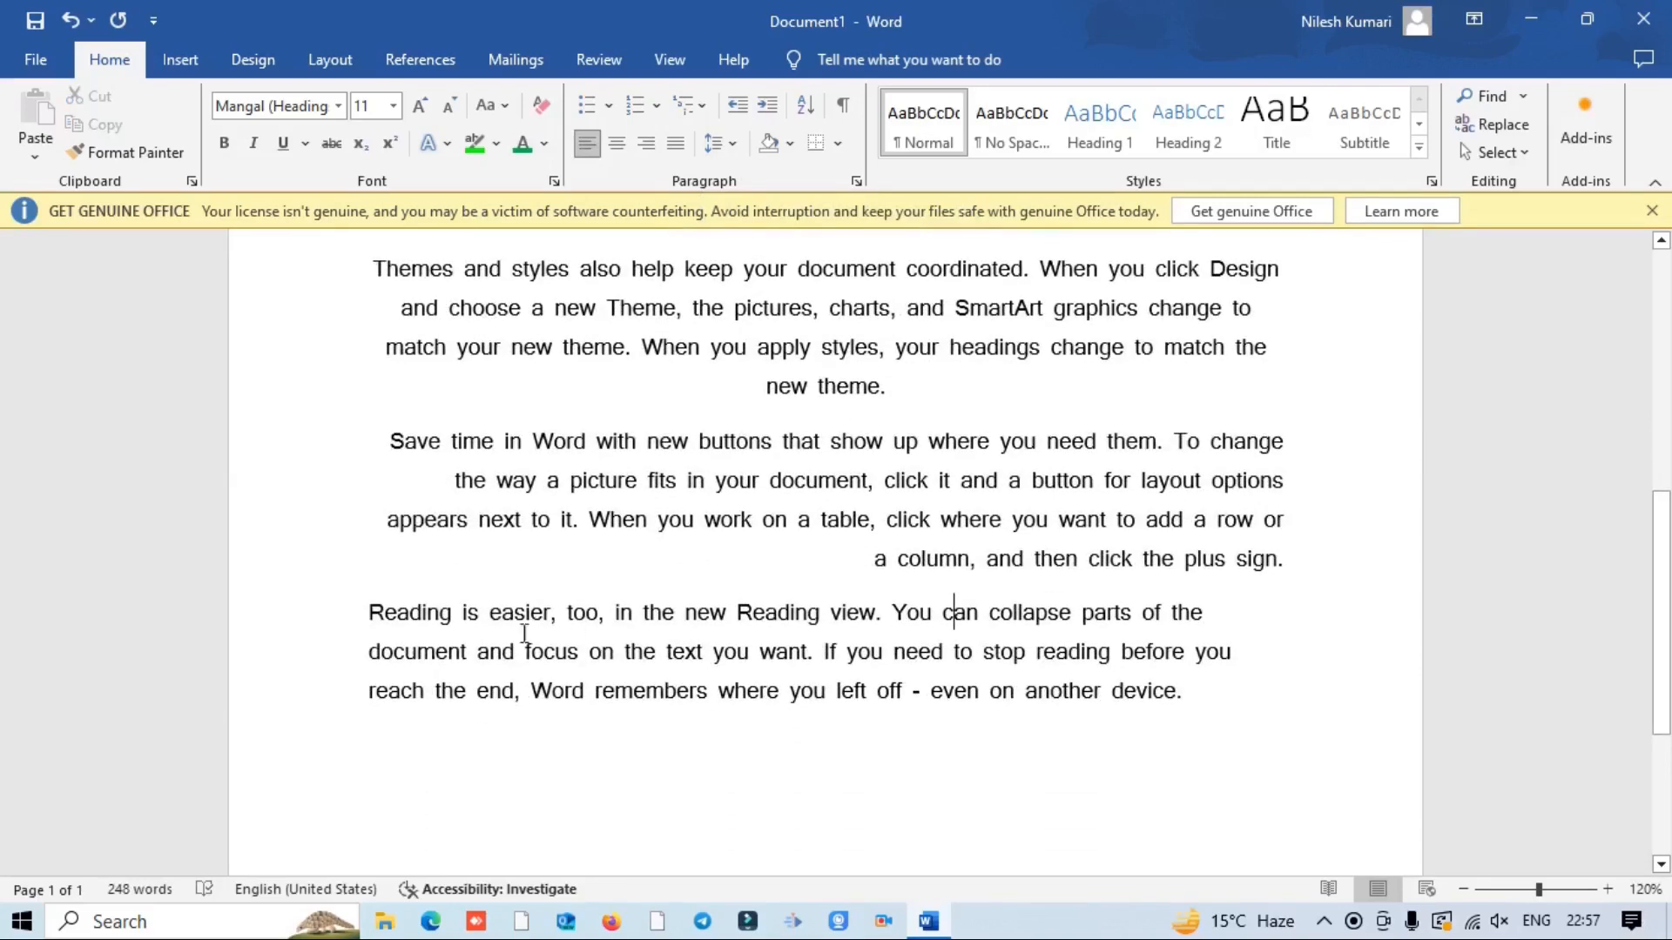
left_click_drag(366, 614, 1220, 706)
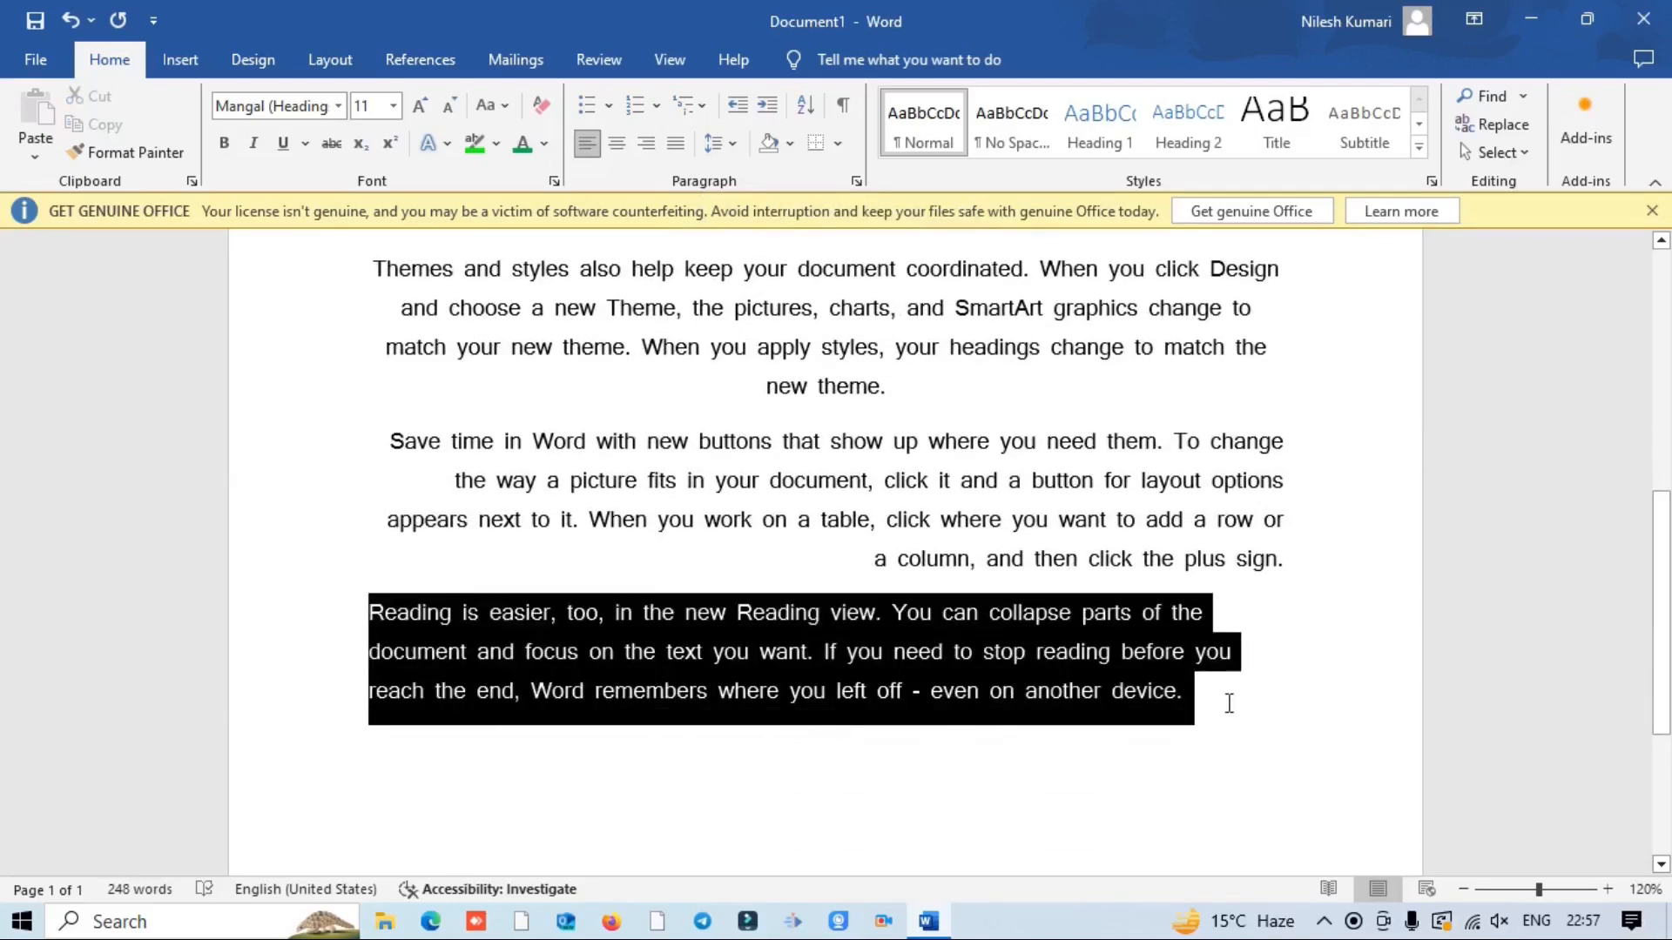
left_click(733, 145)
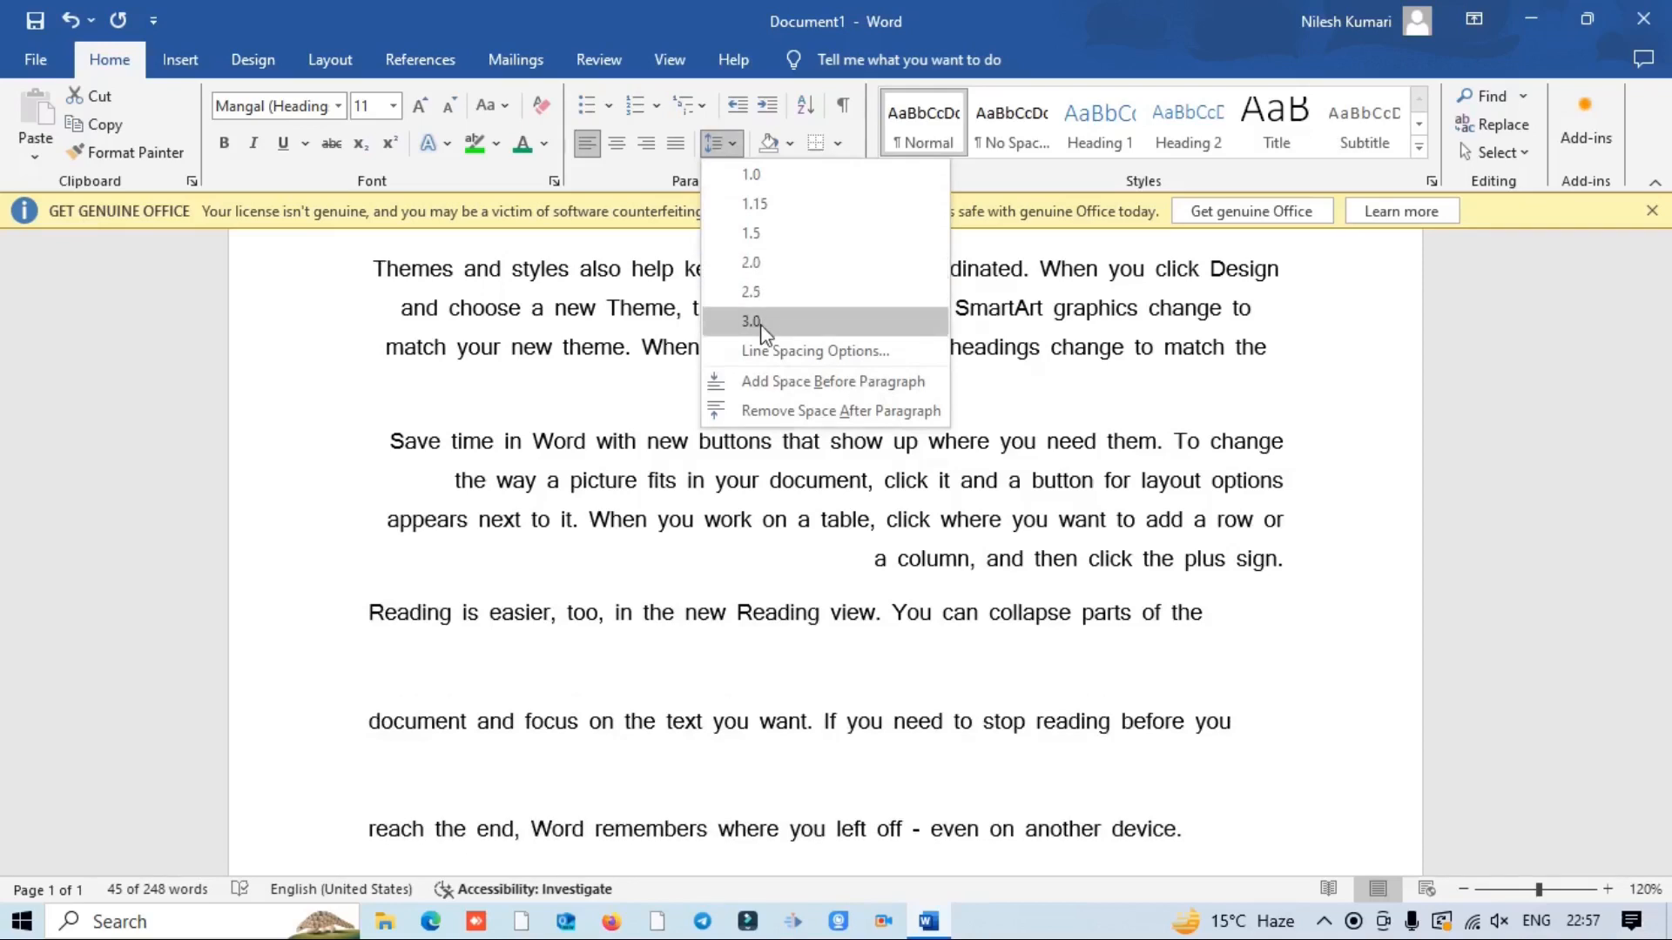
left_click(799, 351)
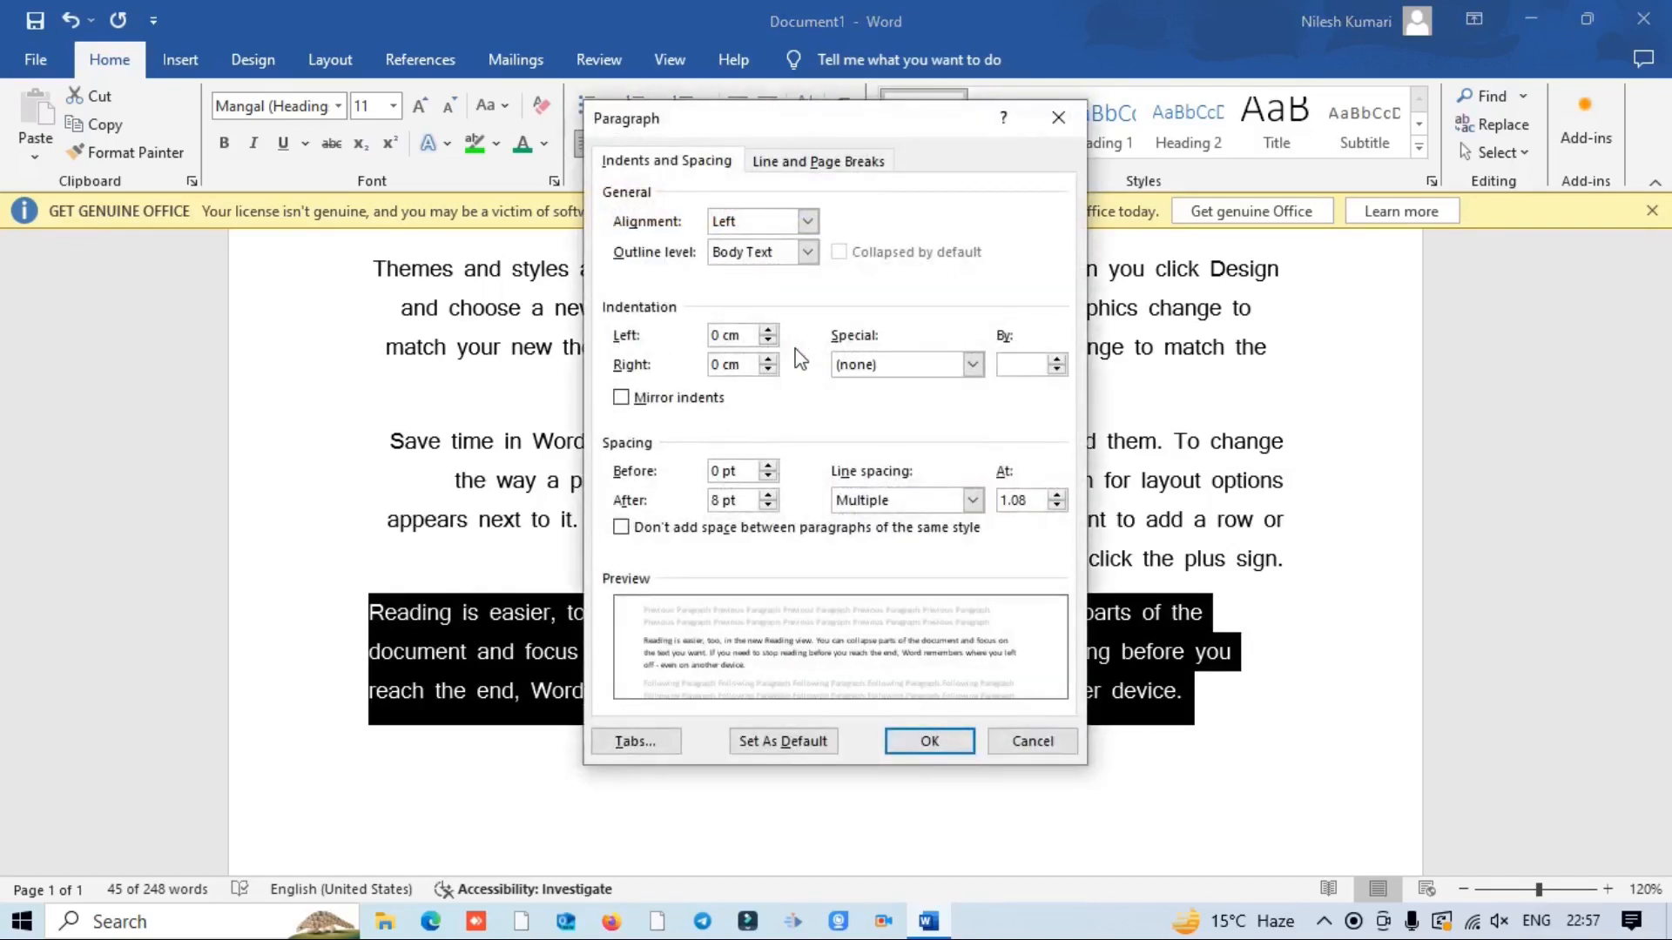
left_click(768, 494)
left_click(768, 495)
left_click(768, 495)
left_click(768, 495)
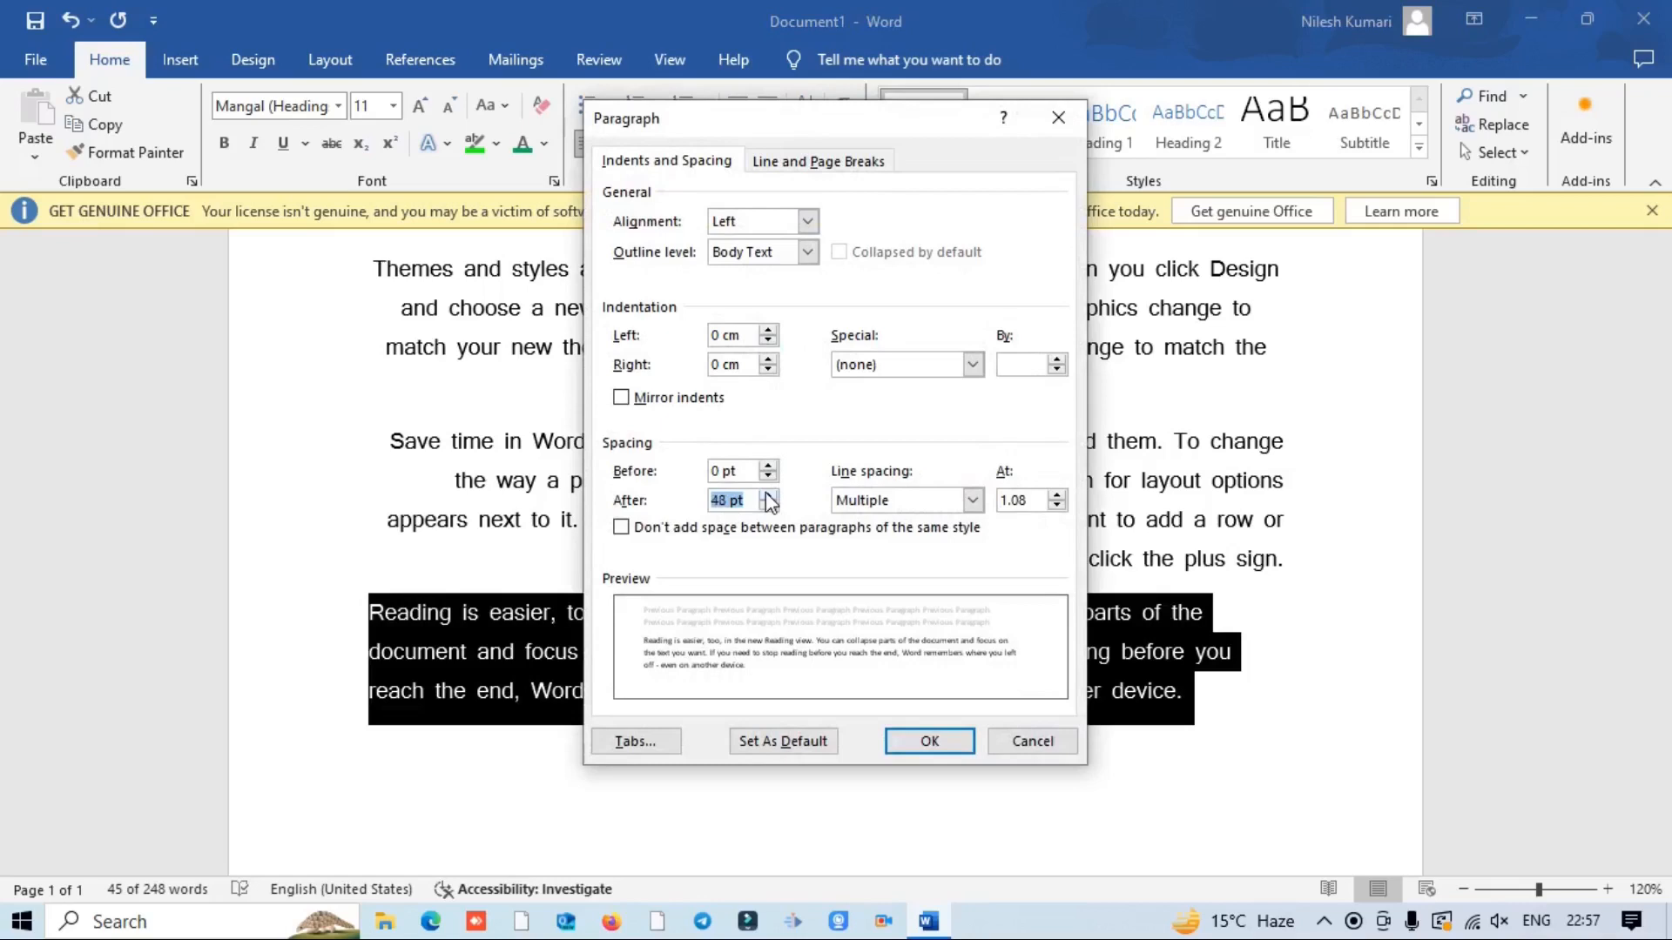
left_click(768, 506)
left_click(768, 506)
Step: Set the paragraph's line spacing to Double and look through the available alignment choices
left_click(973, 502)
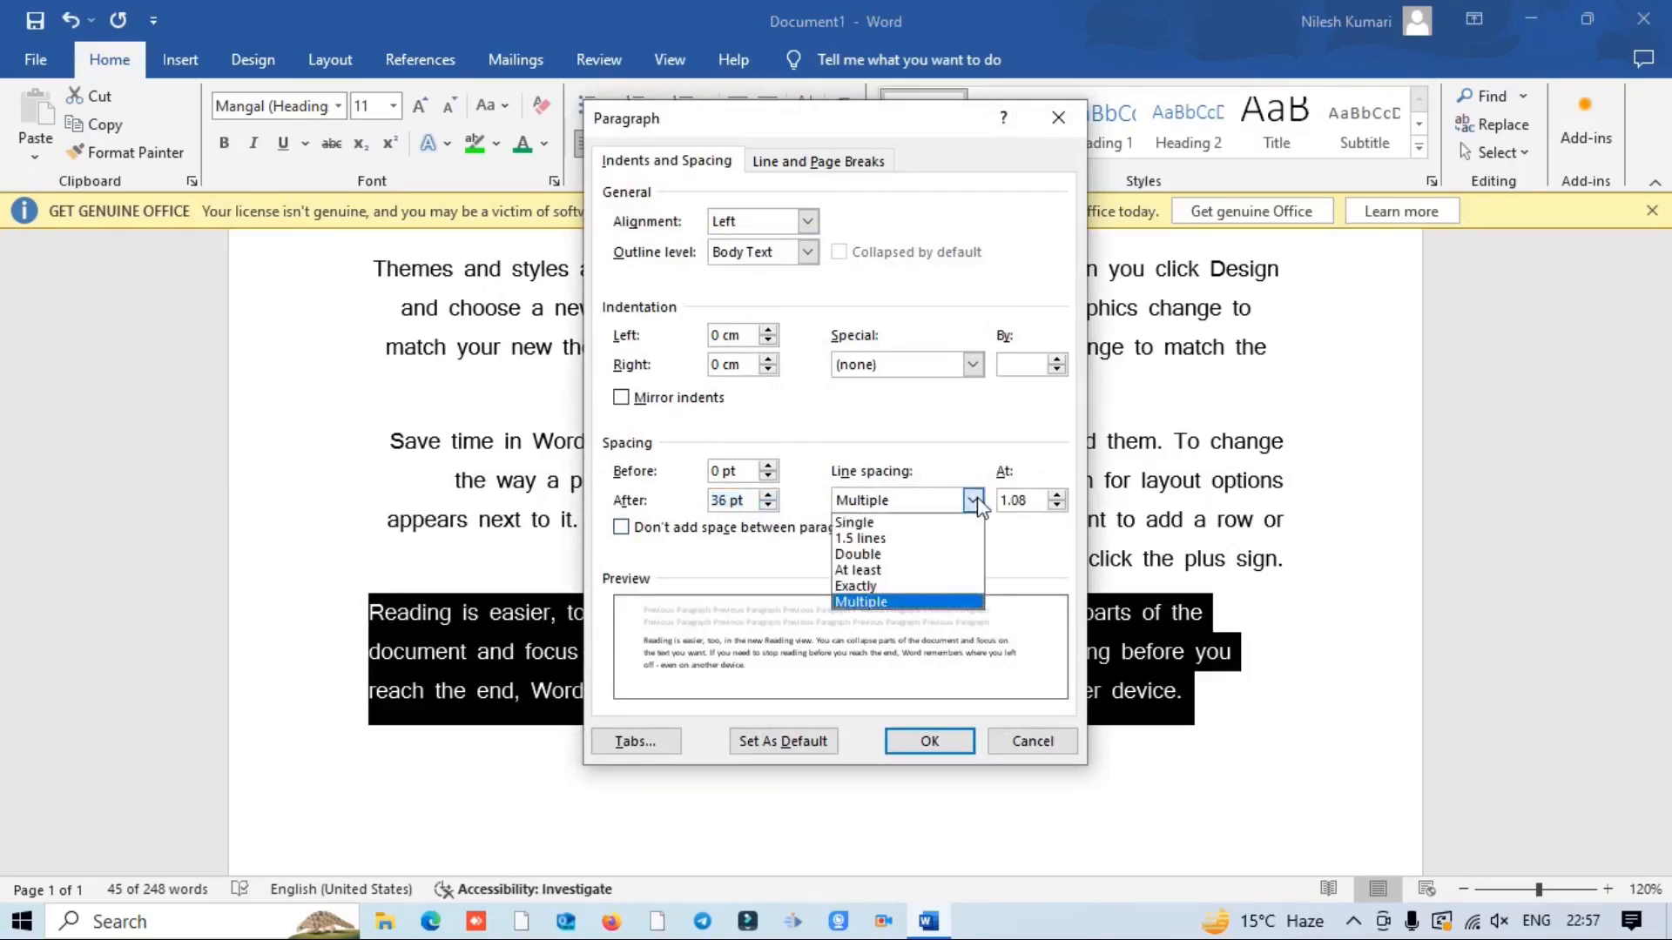
left_click(881, 554)
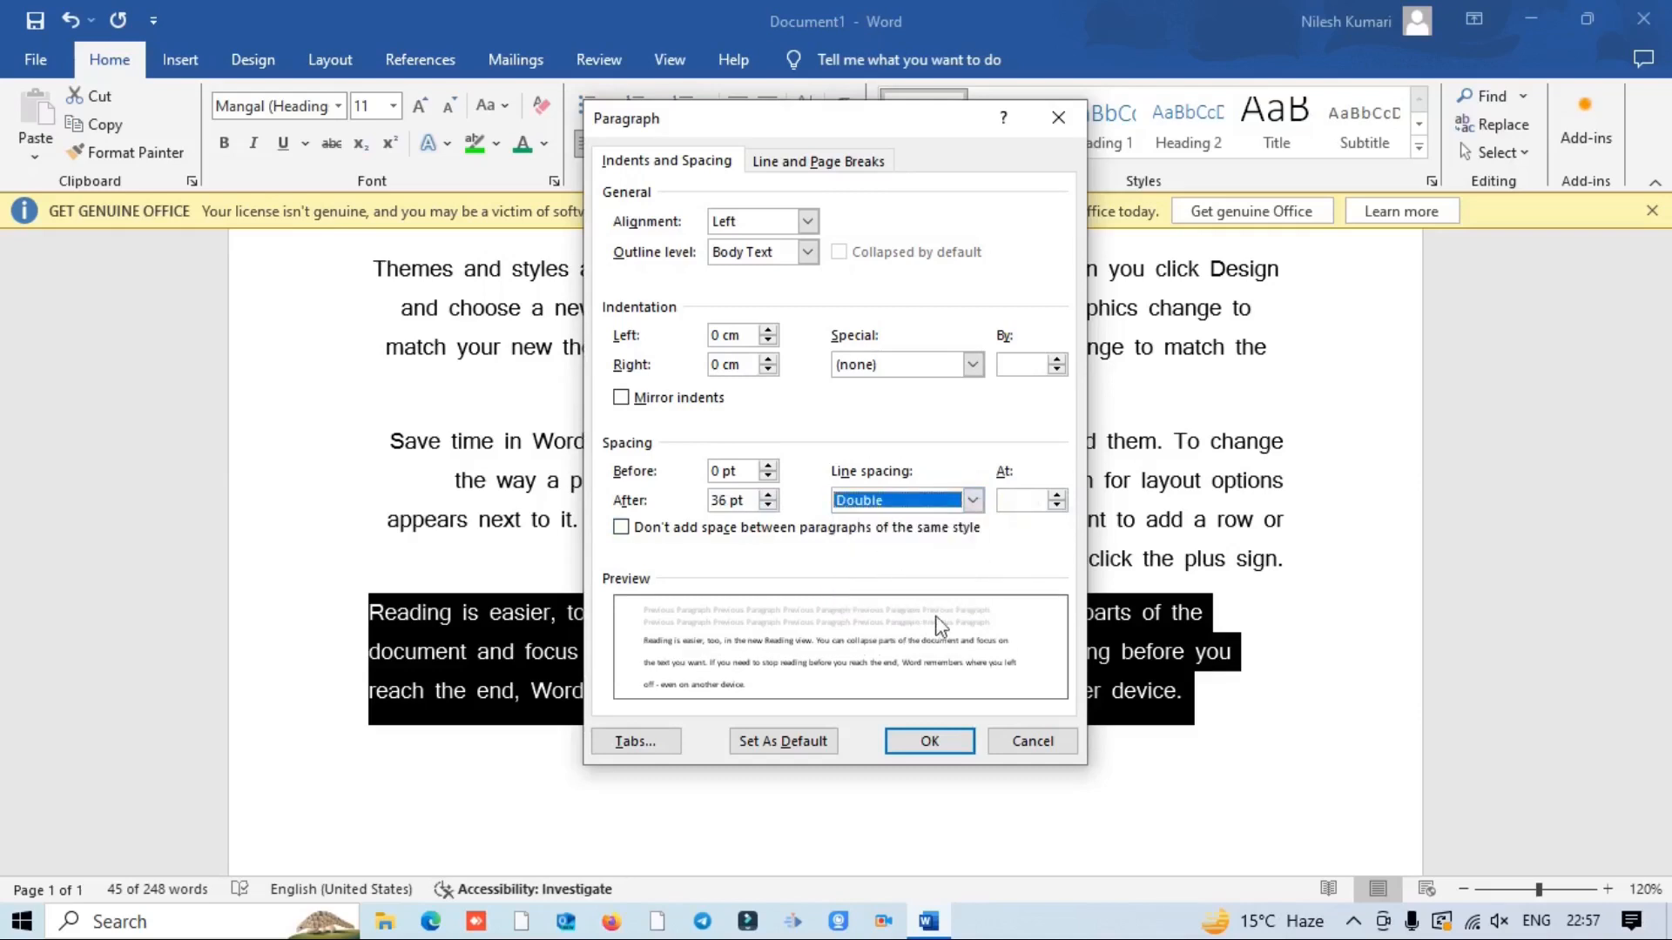
left_click(973, 502)
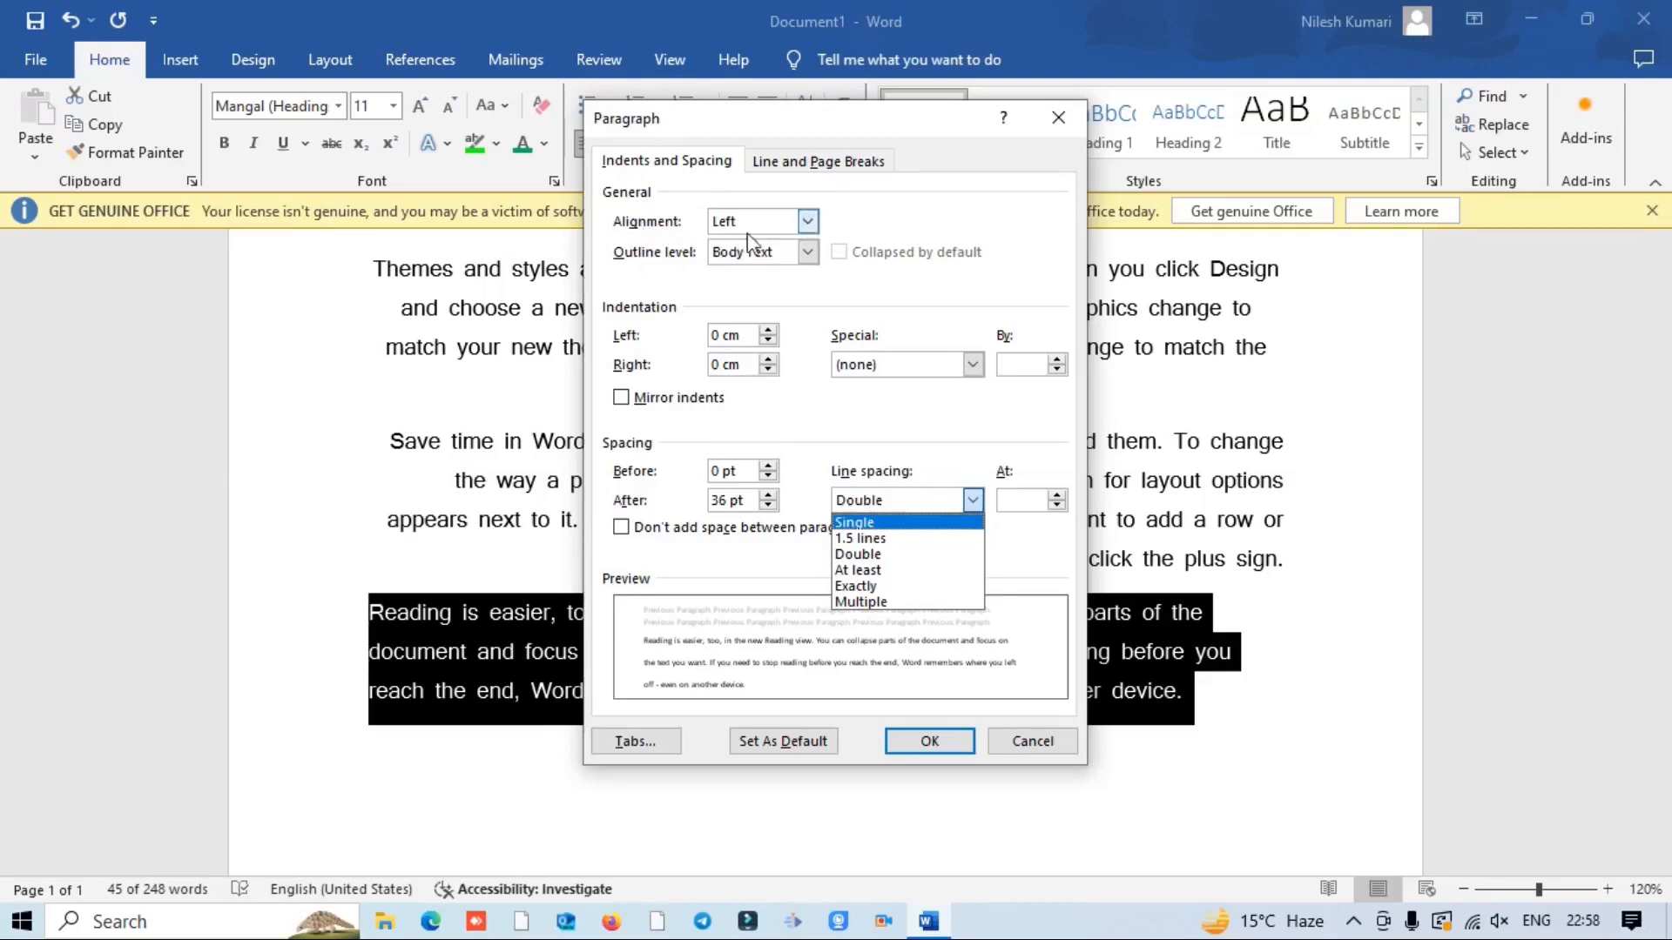
left_click(808, 225)
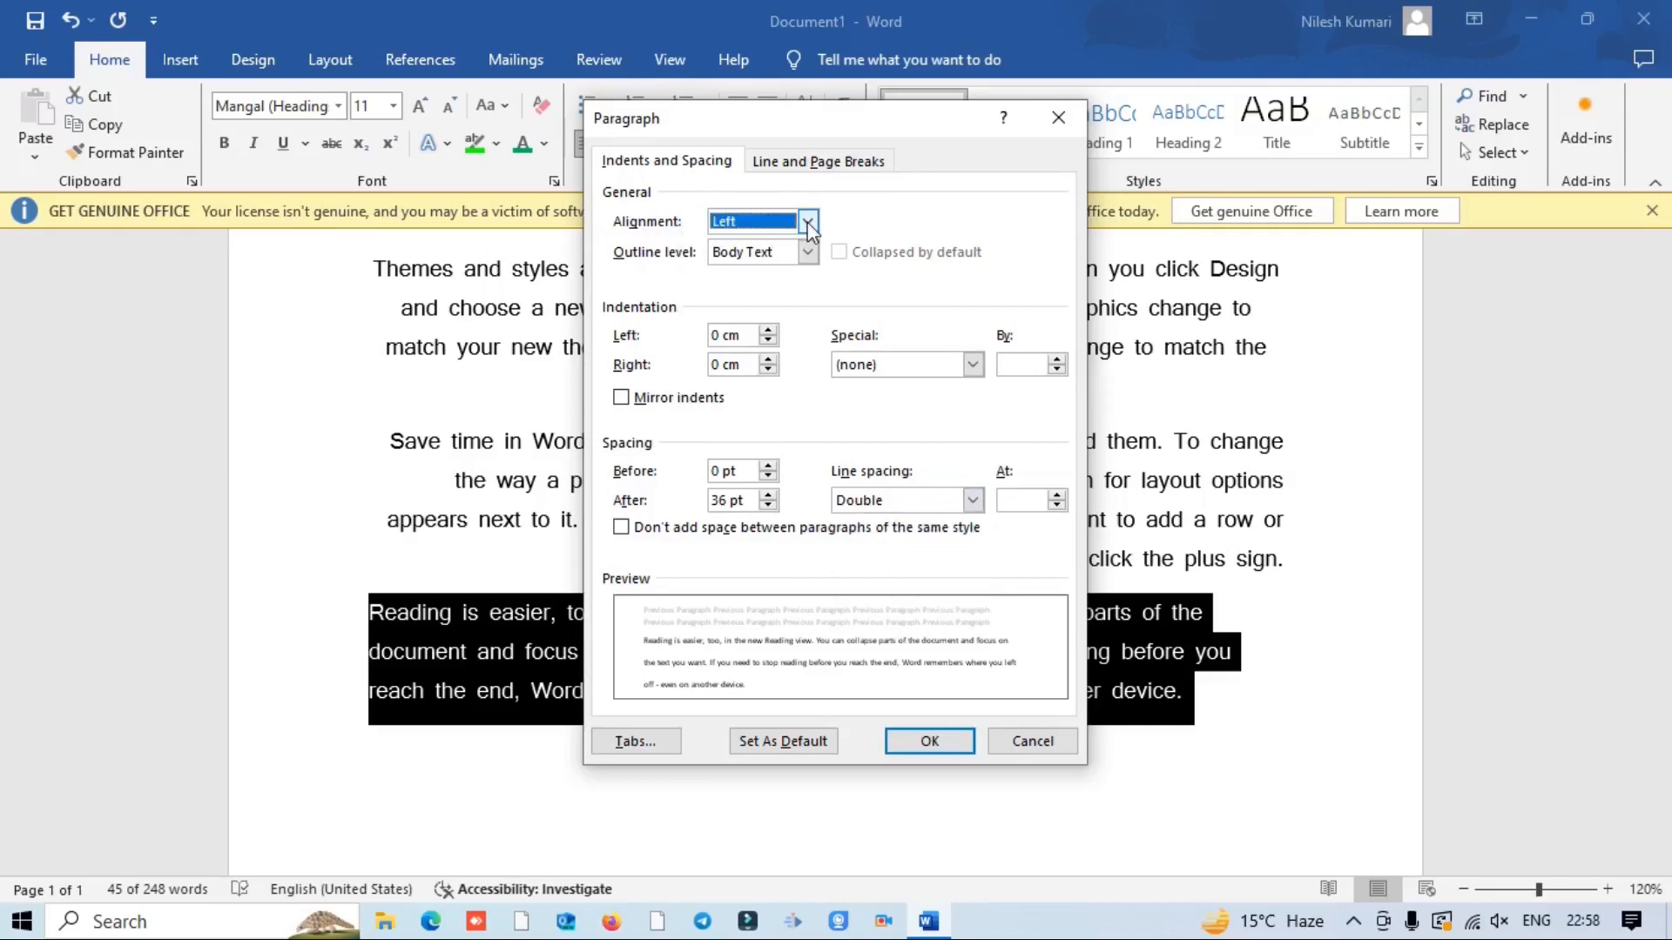
left_click(808, 223)
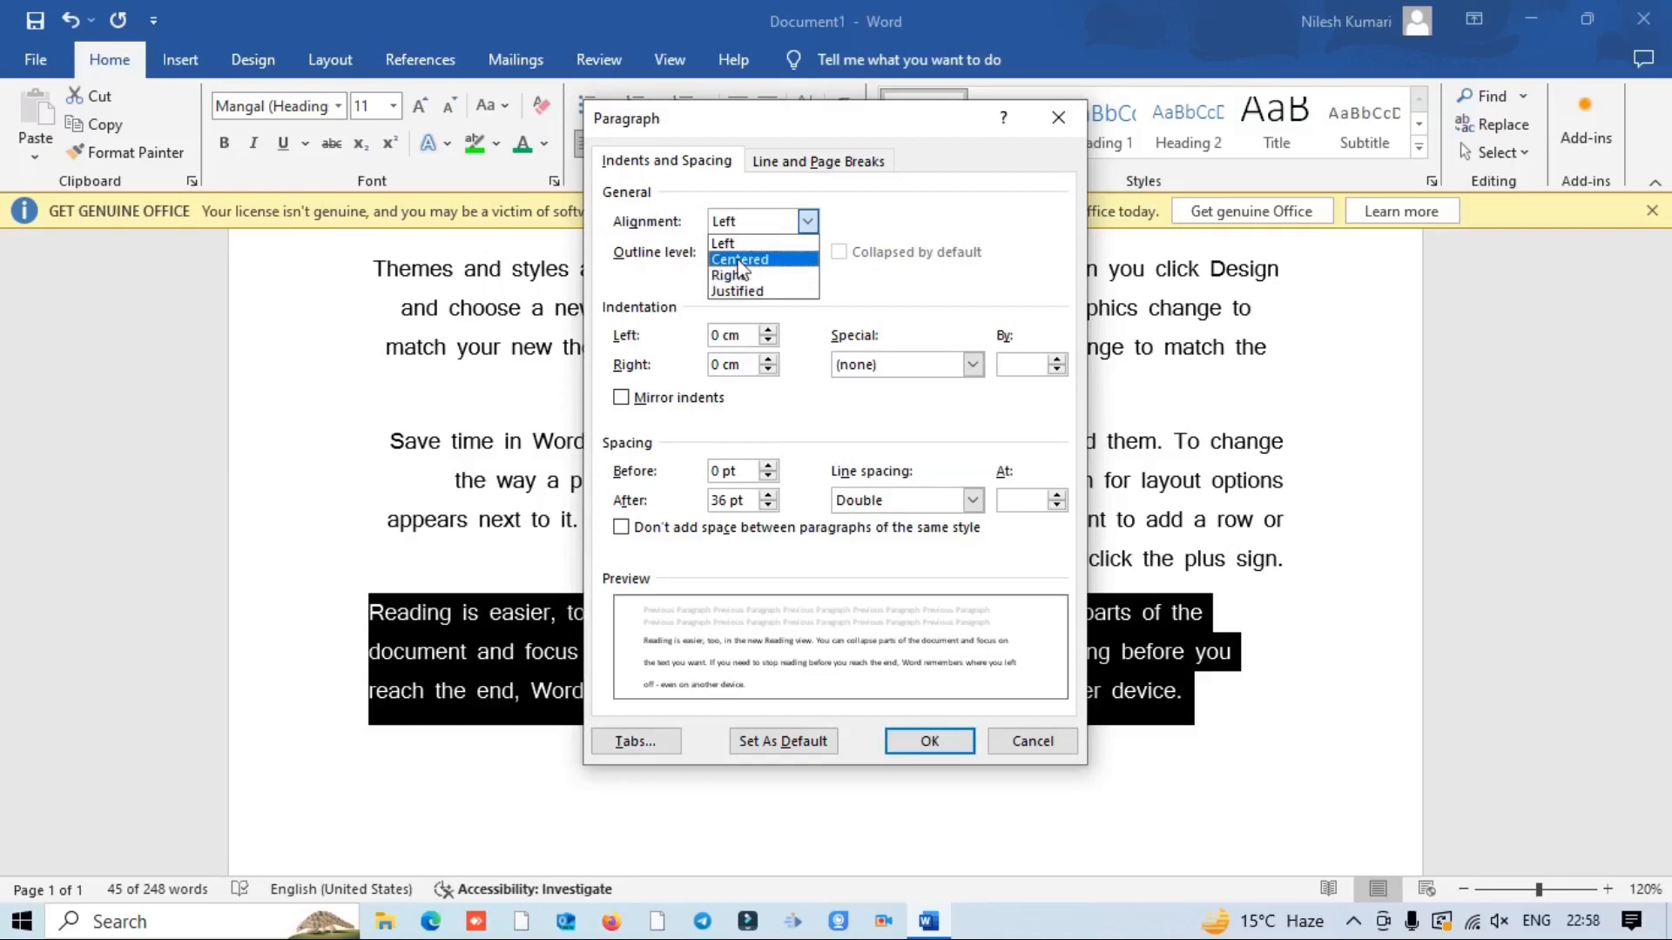
left_click(861, 285)
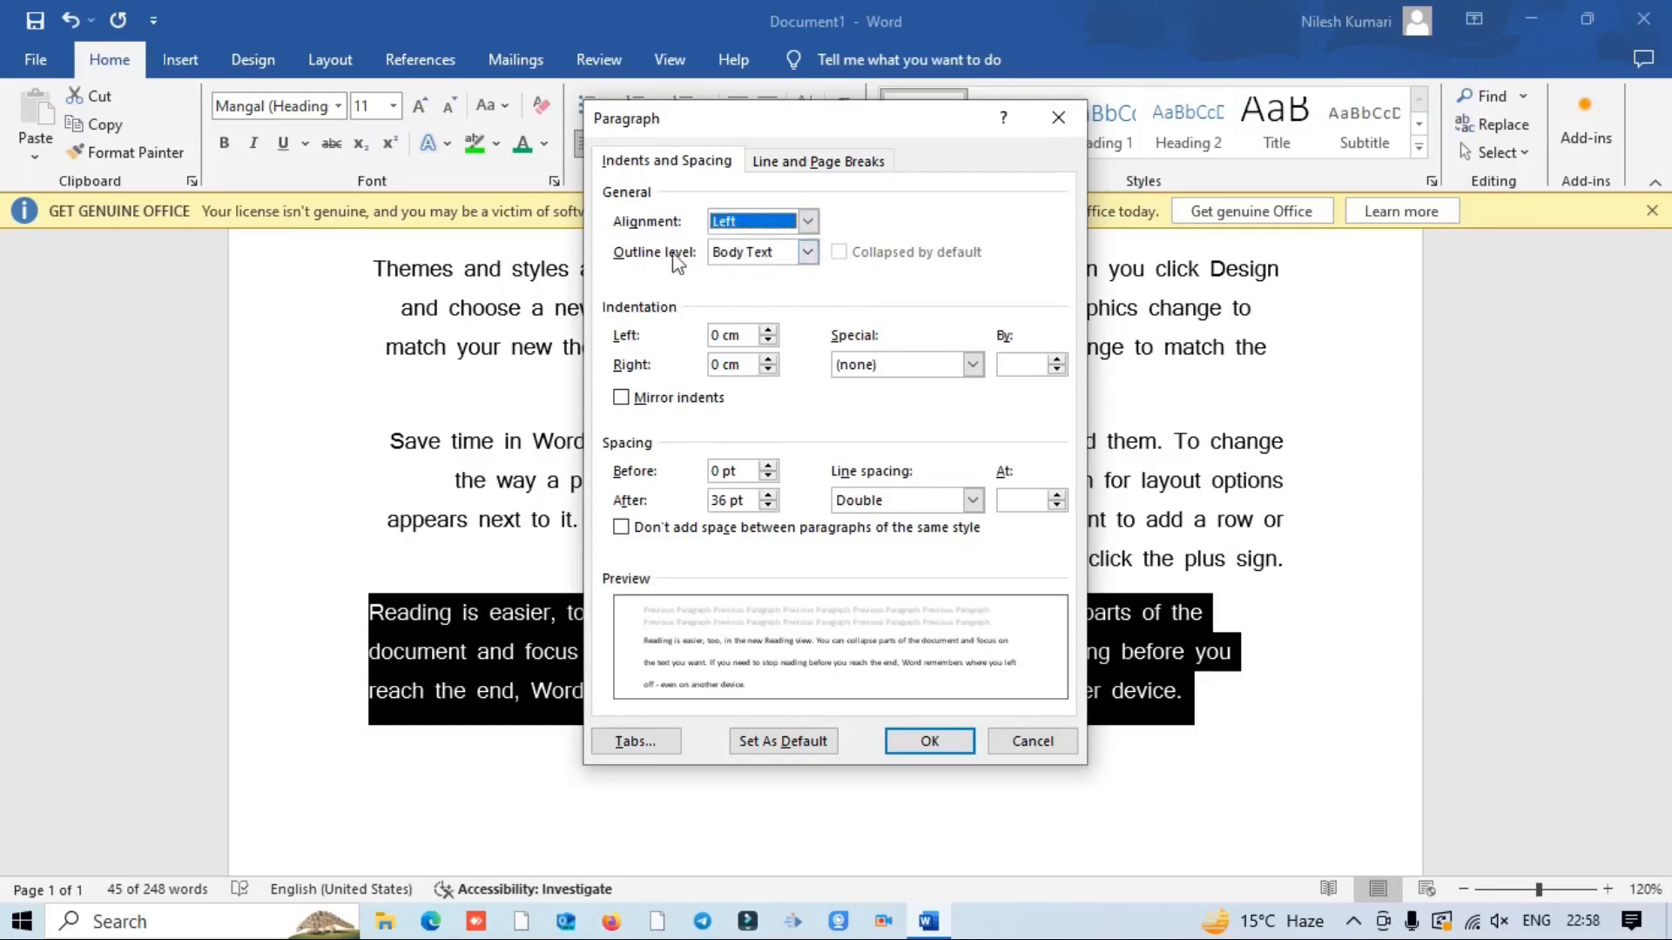
Step: Set the paragraph's outline level to Level 2 and apply the paragraph settings
left_click(808, 254)
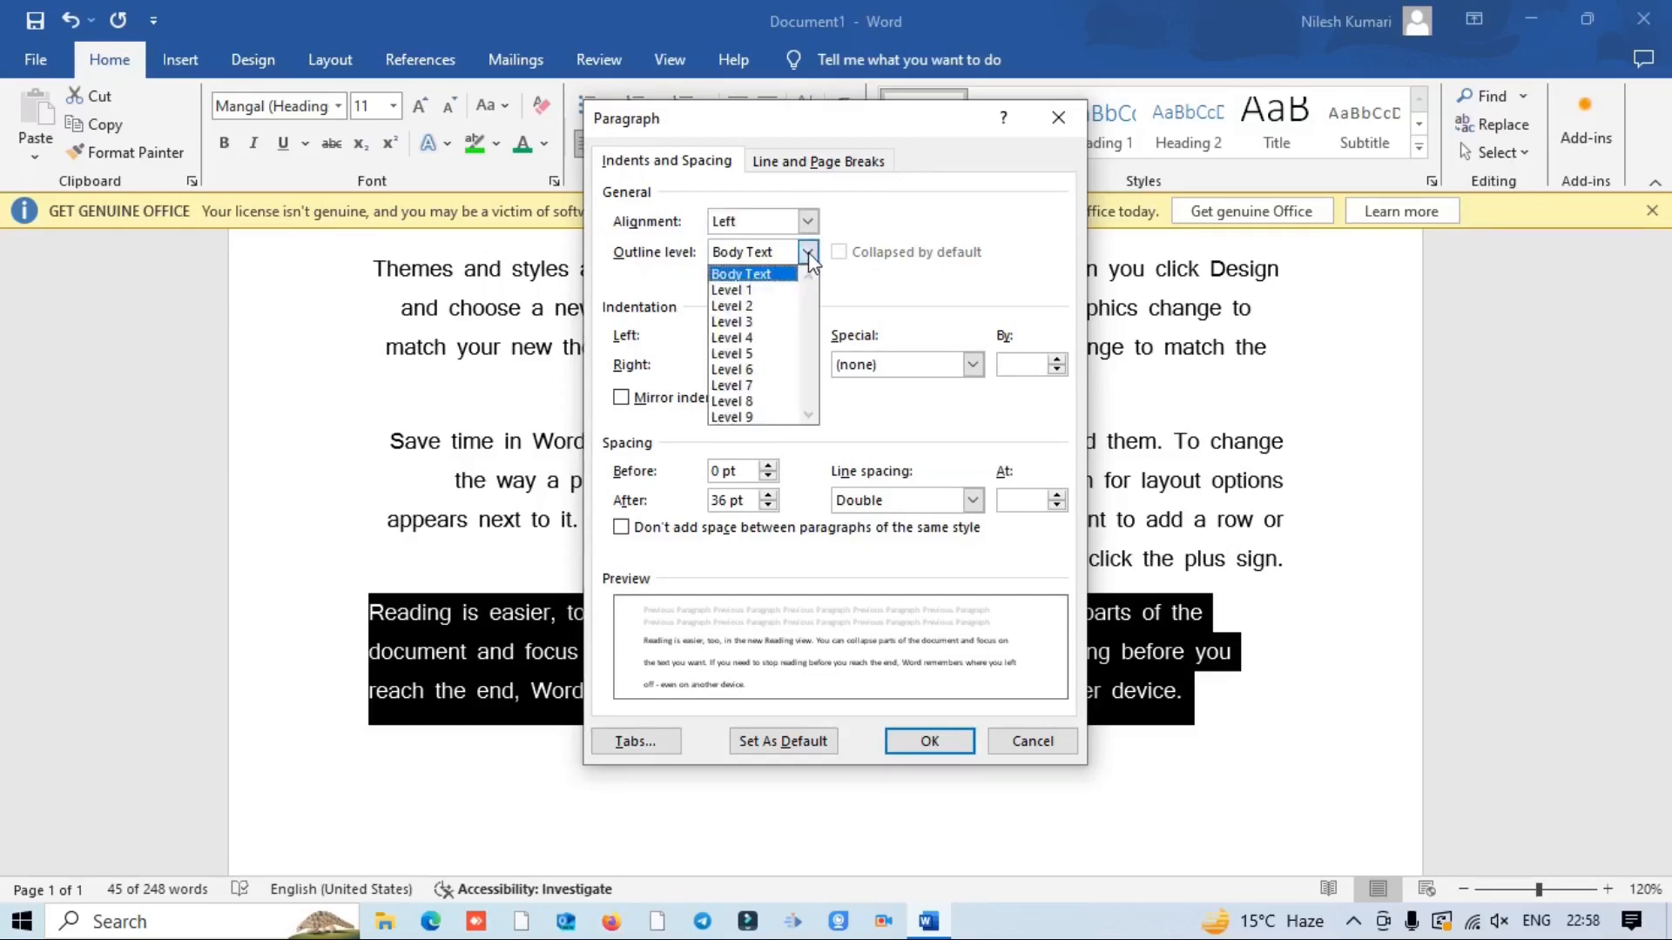
left_click(741, 306)
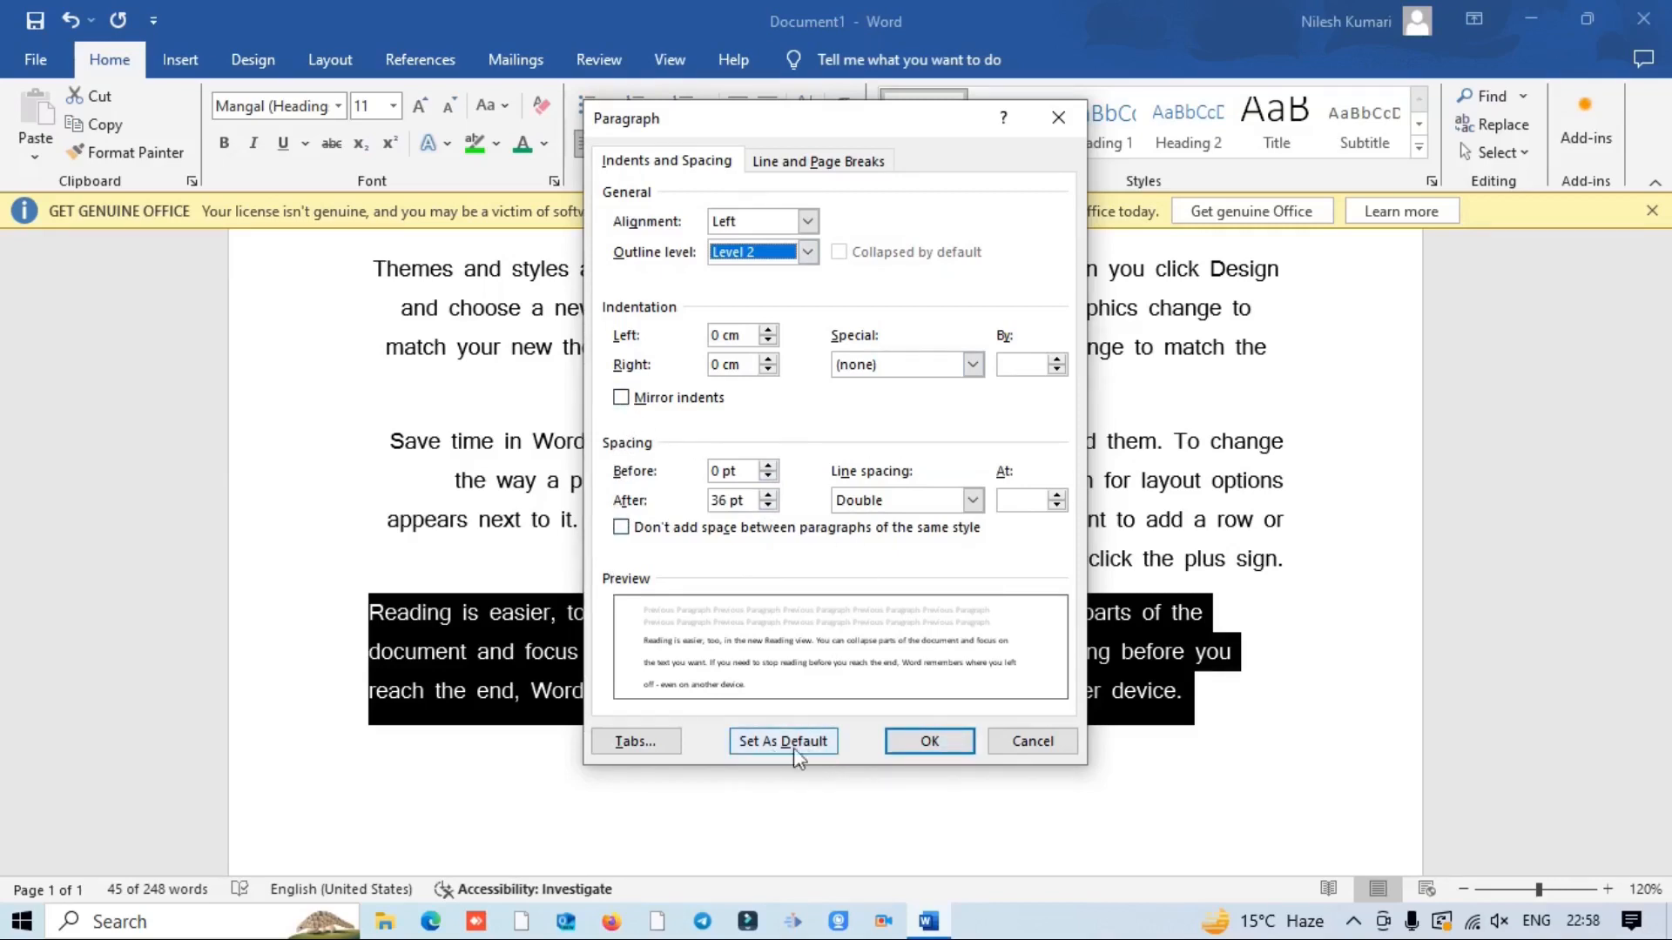
left_click(930, 741)
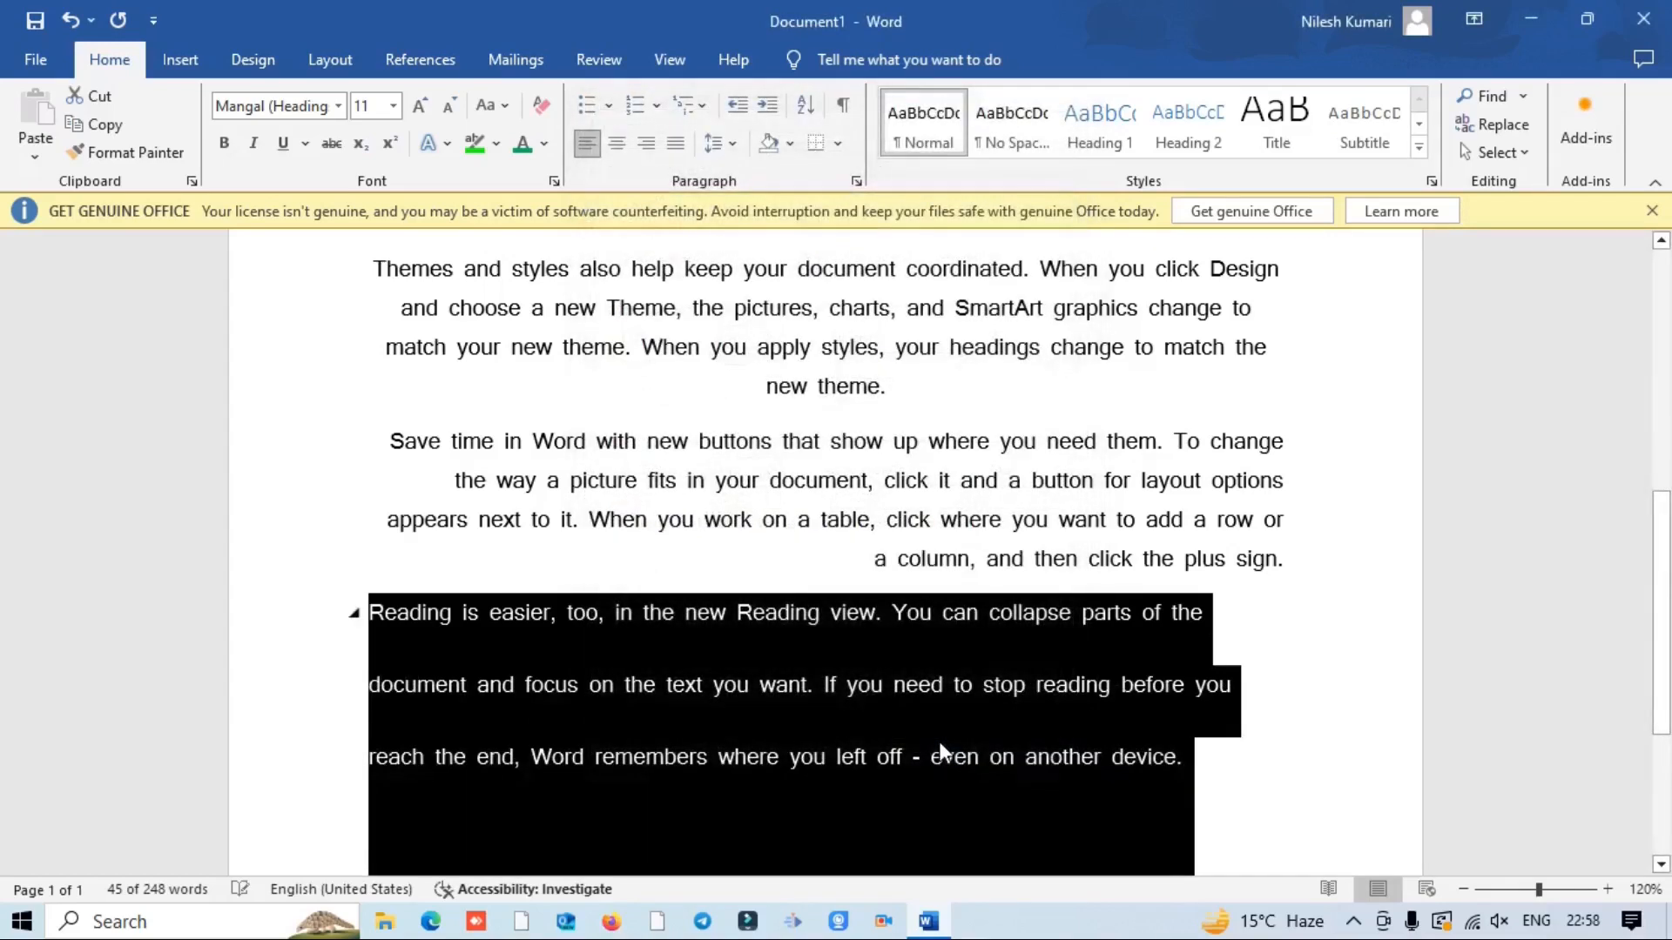
left_click(1057, 685)
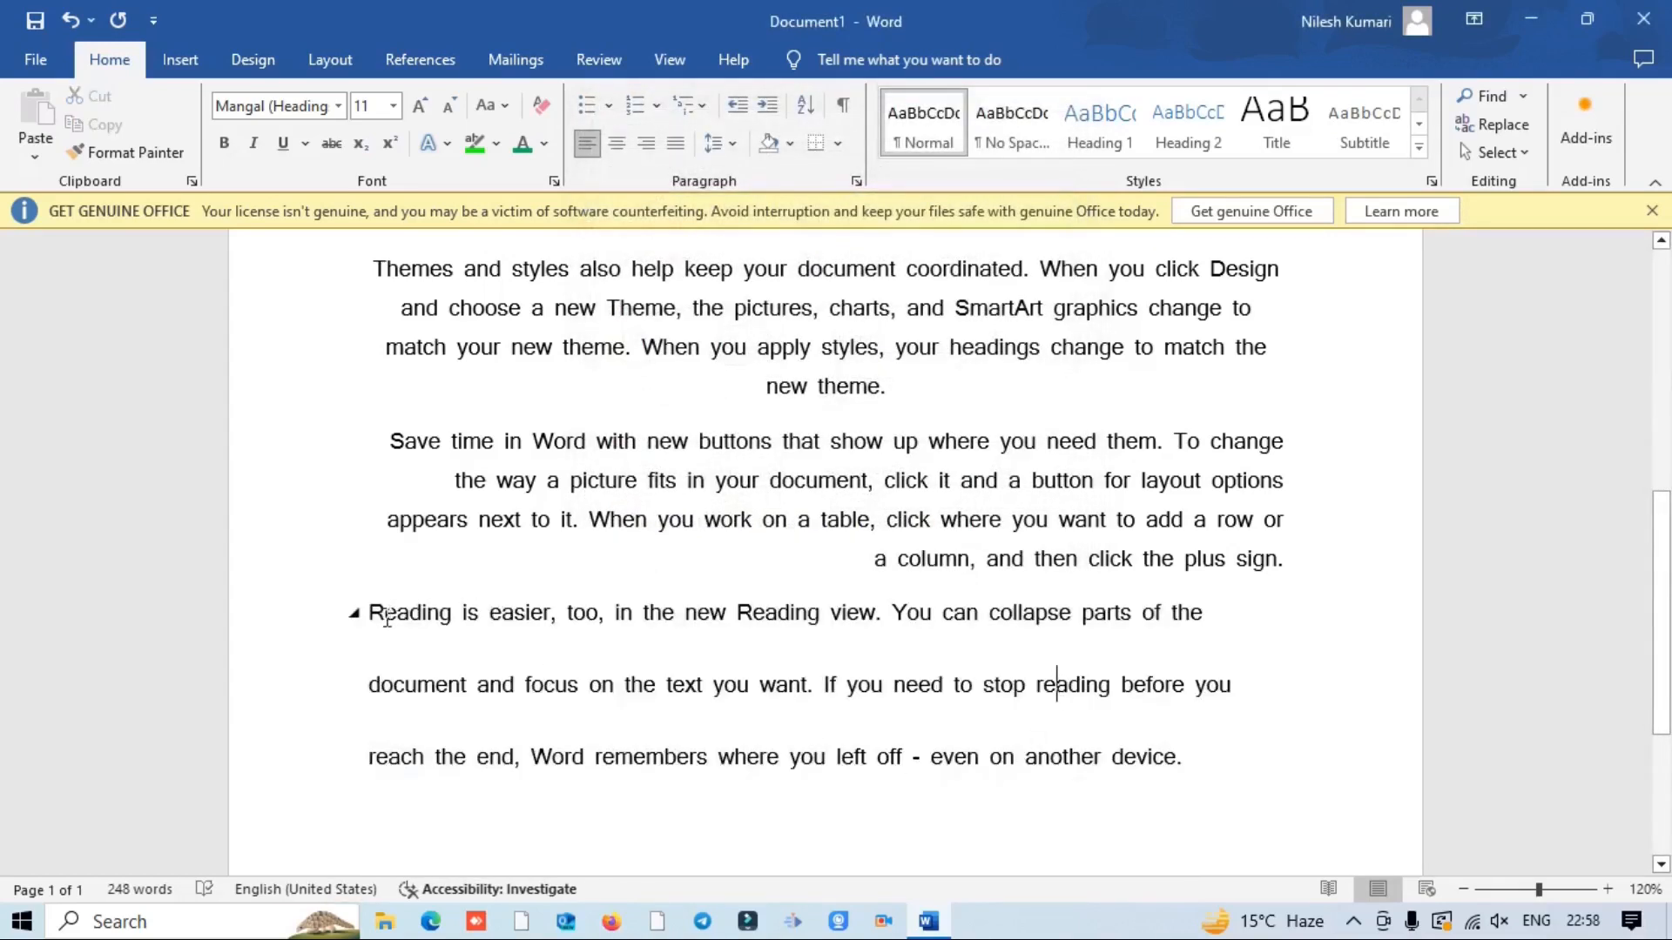
left_click_drag(369, 612, 386, 612)
left_click_drag(405, 681, 1222, 755)
left_click(838, 750)
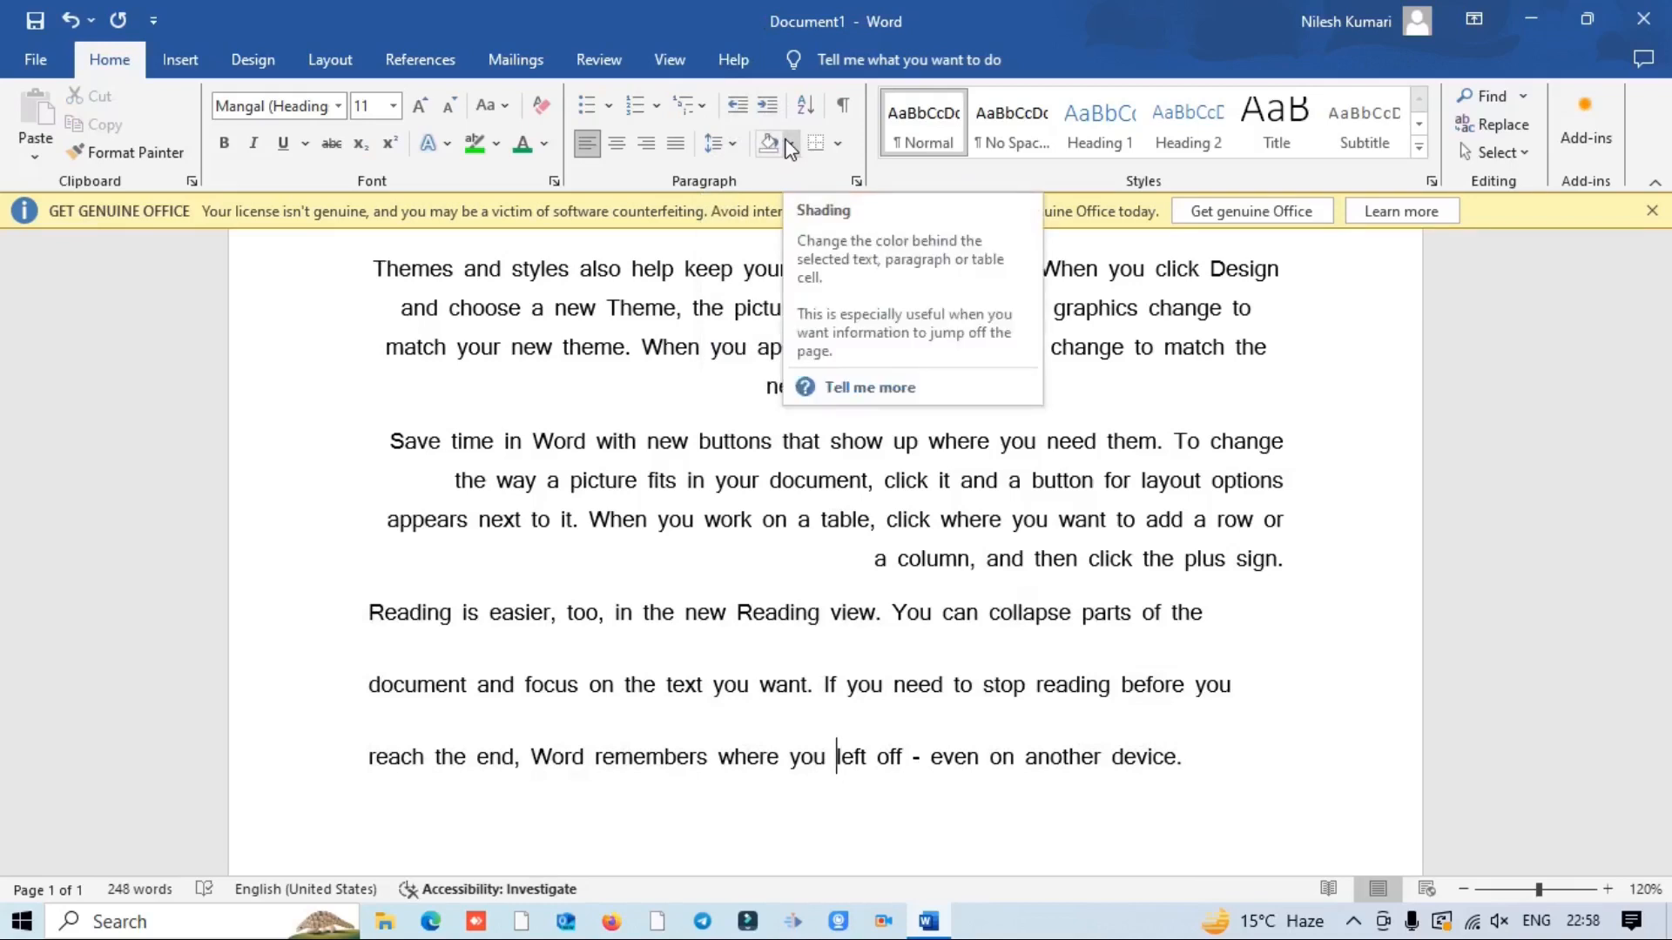
Step: Apply light orange shading to the words "fits in your" in the right-aligned paragraph
left_click(666, 481)
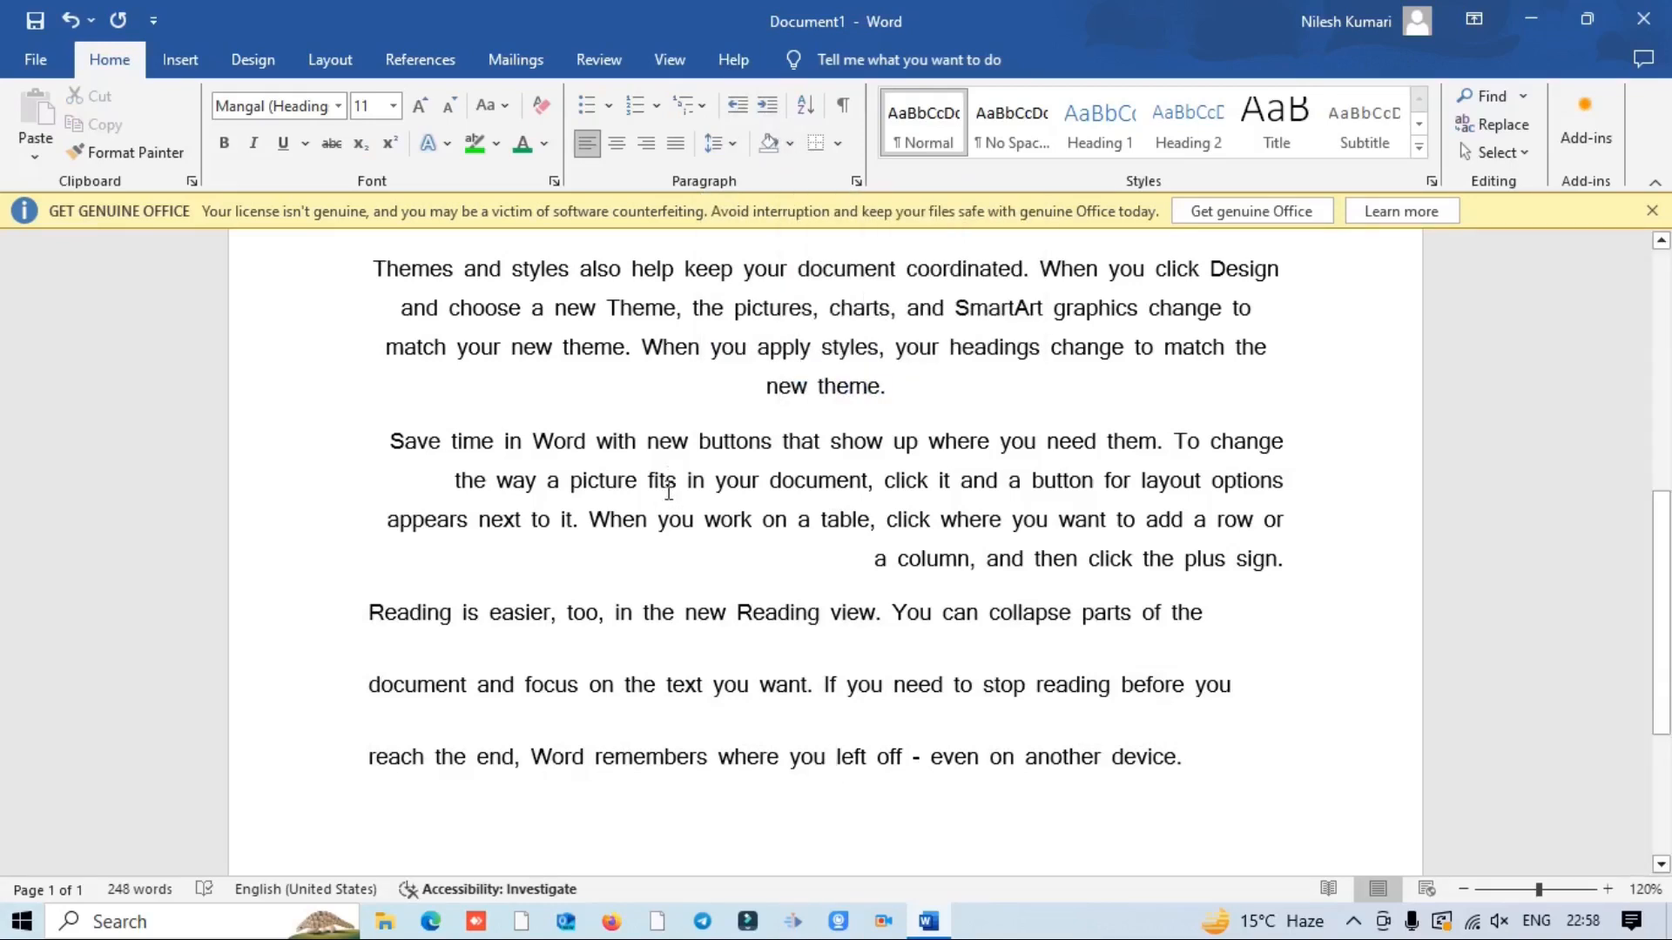
left_click(752, 488, "shift")
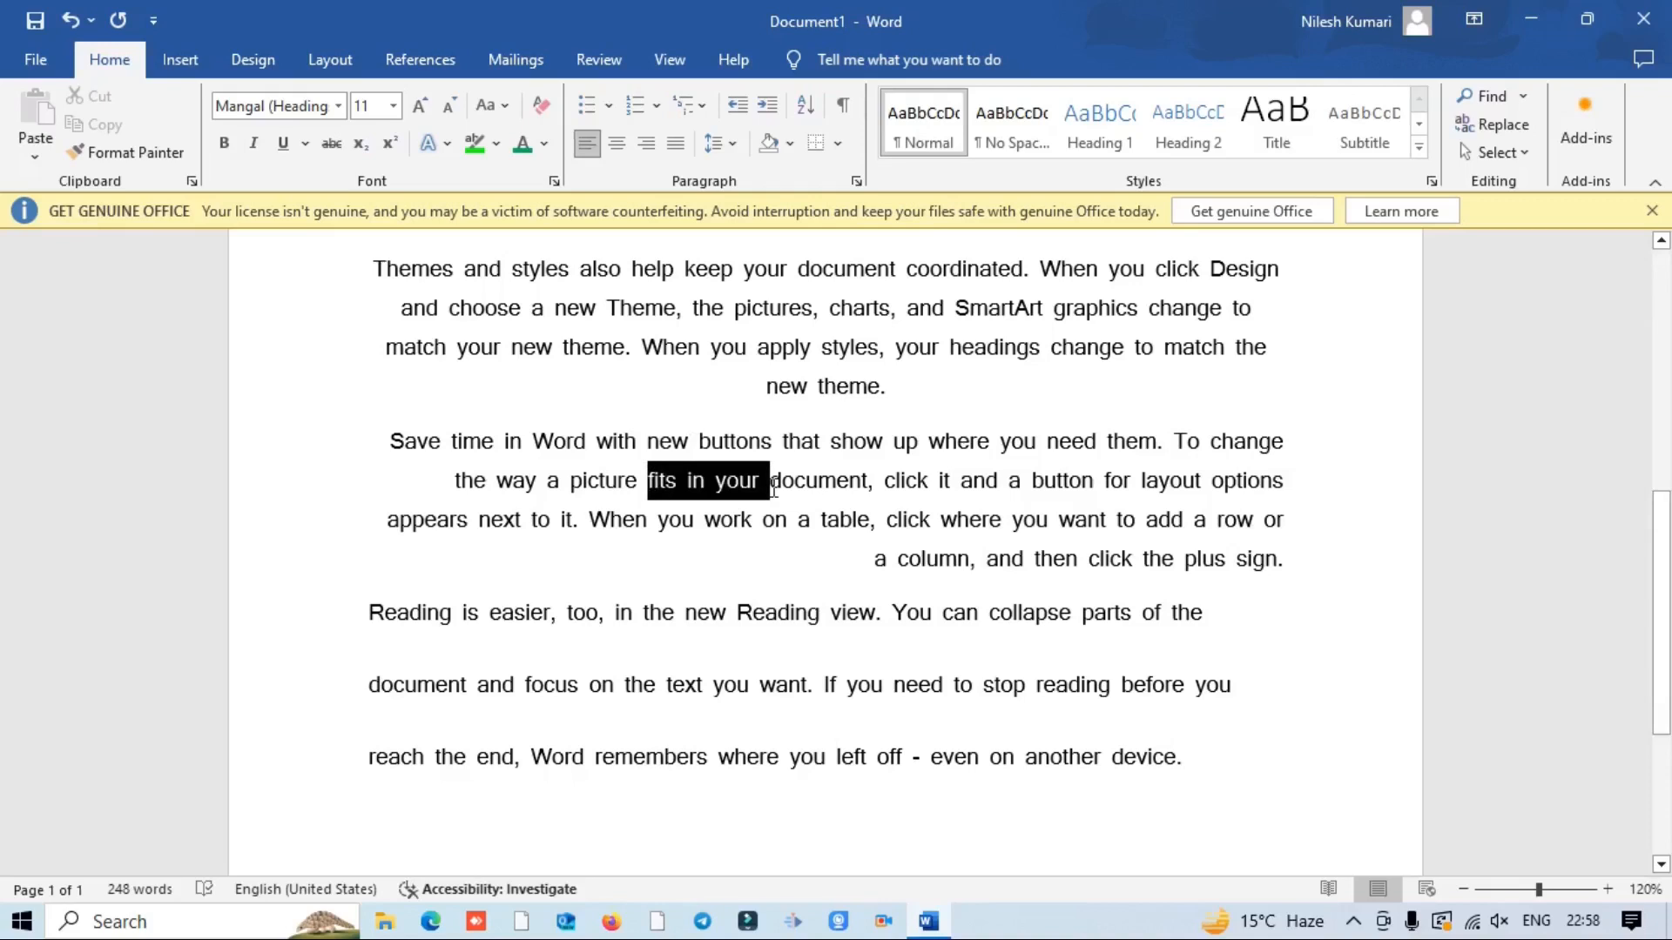
left_click(791, 145)
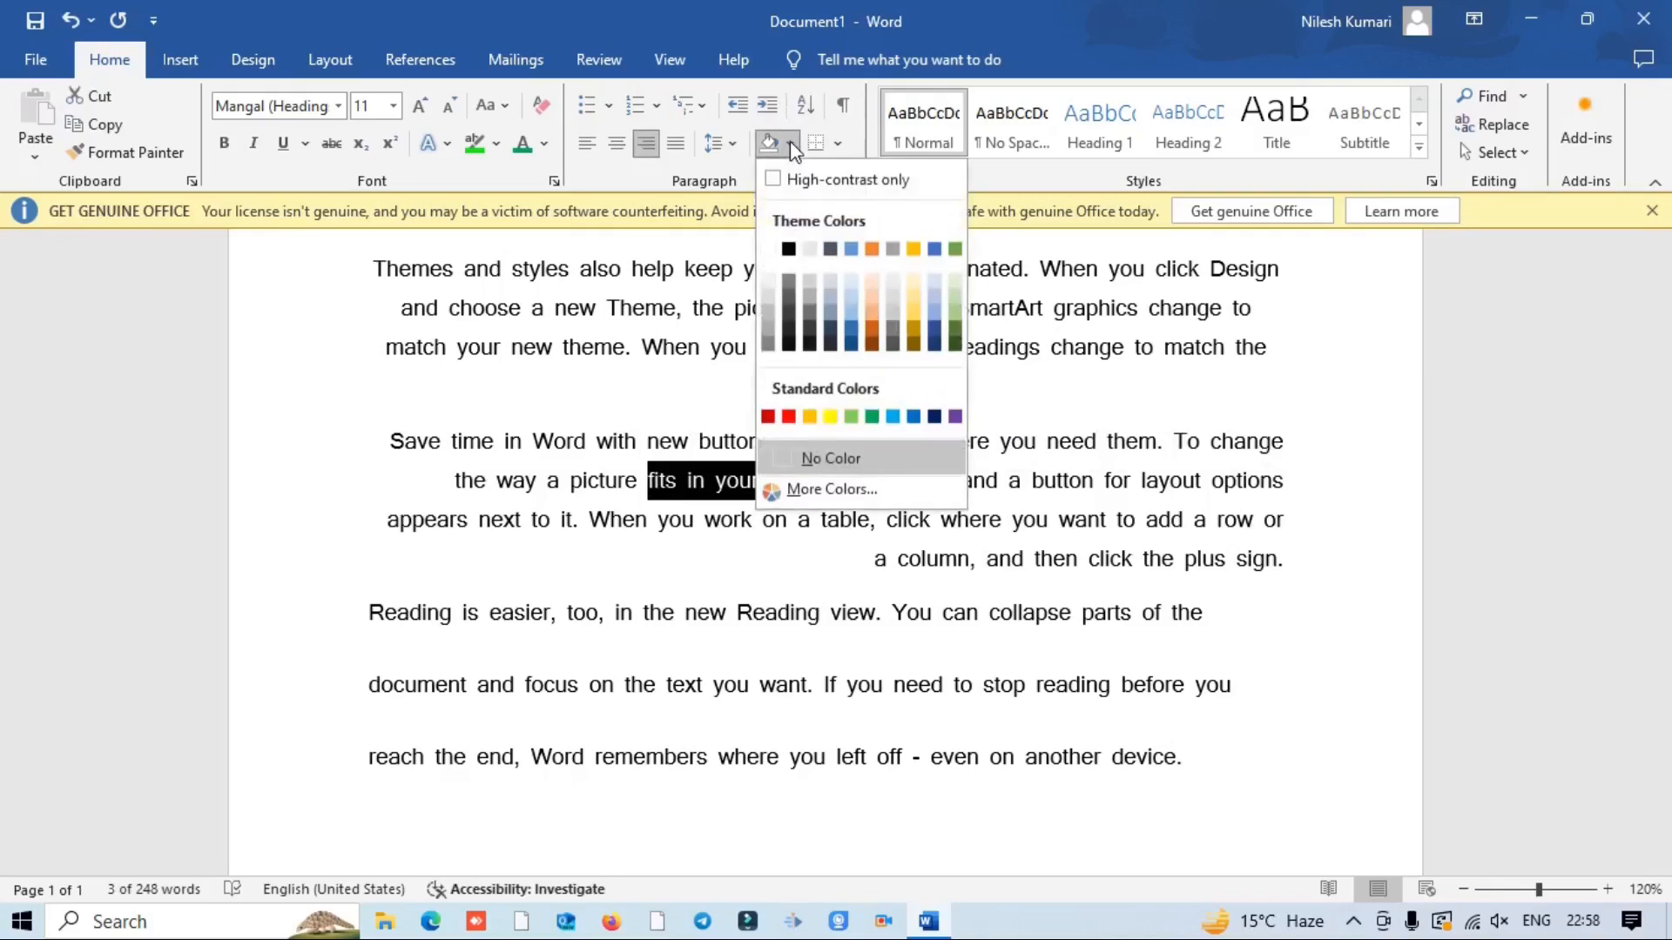
left_click(867, 307)
left_click(866, 306)
left_click(751, 513)
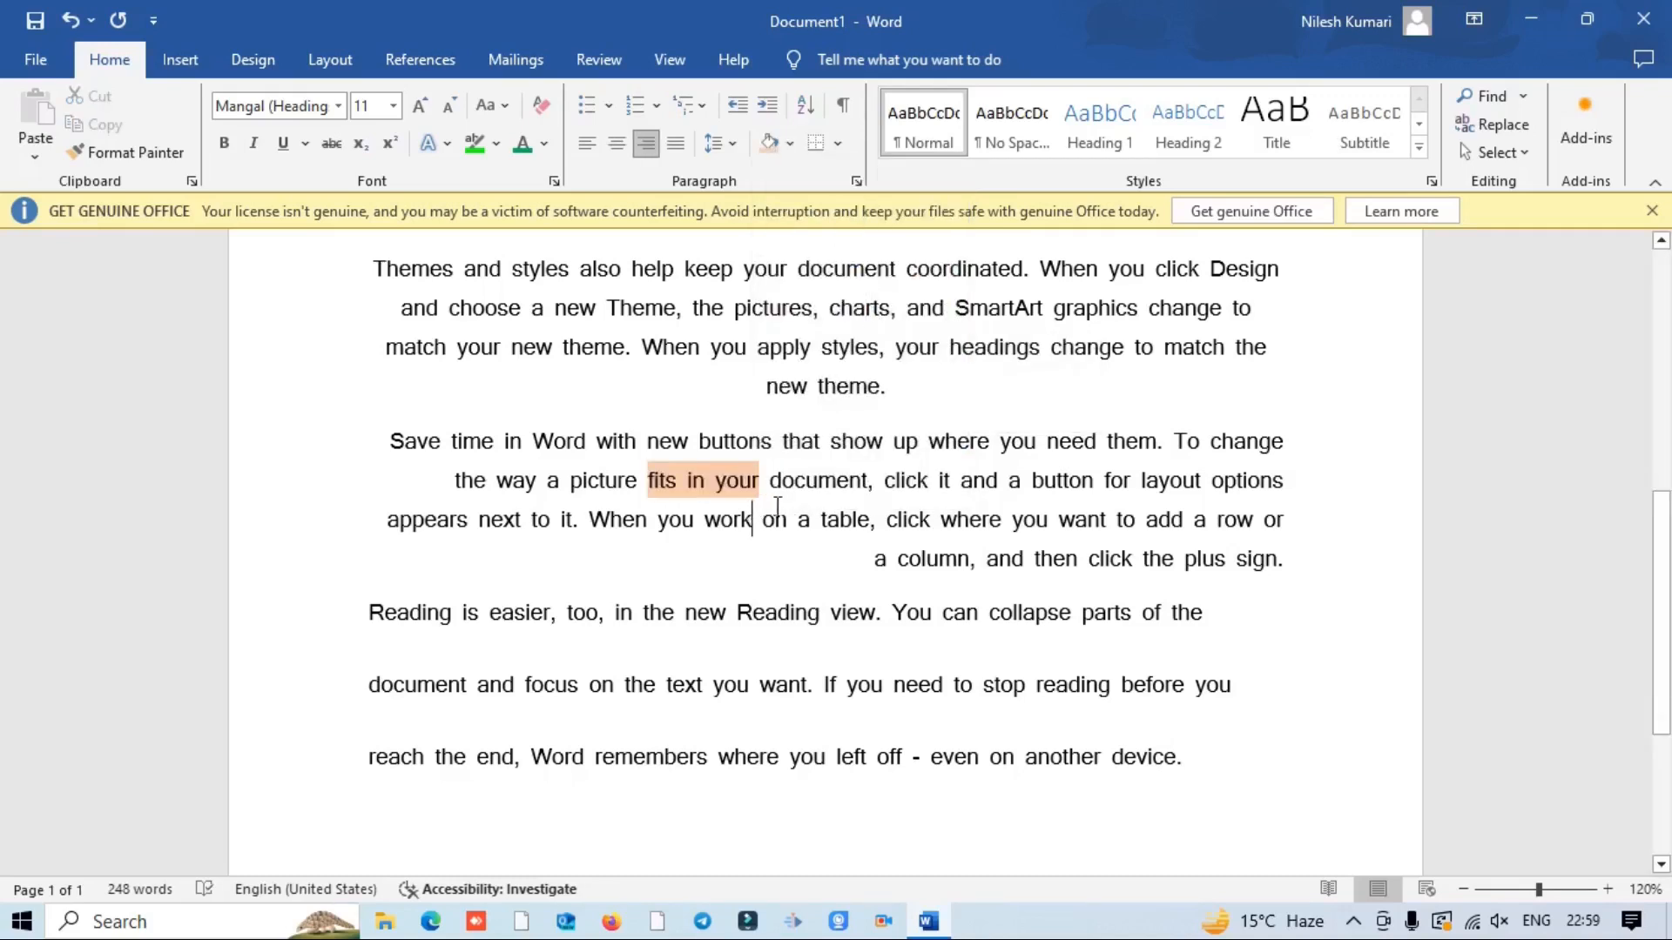
Step: Review the border options available for the paragraph beginning "Save time in Word"
left_click(839, 144)
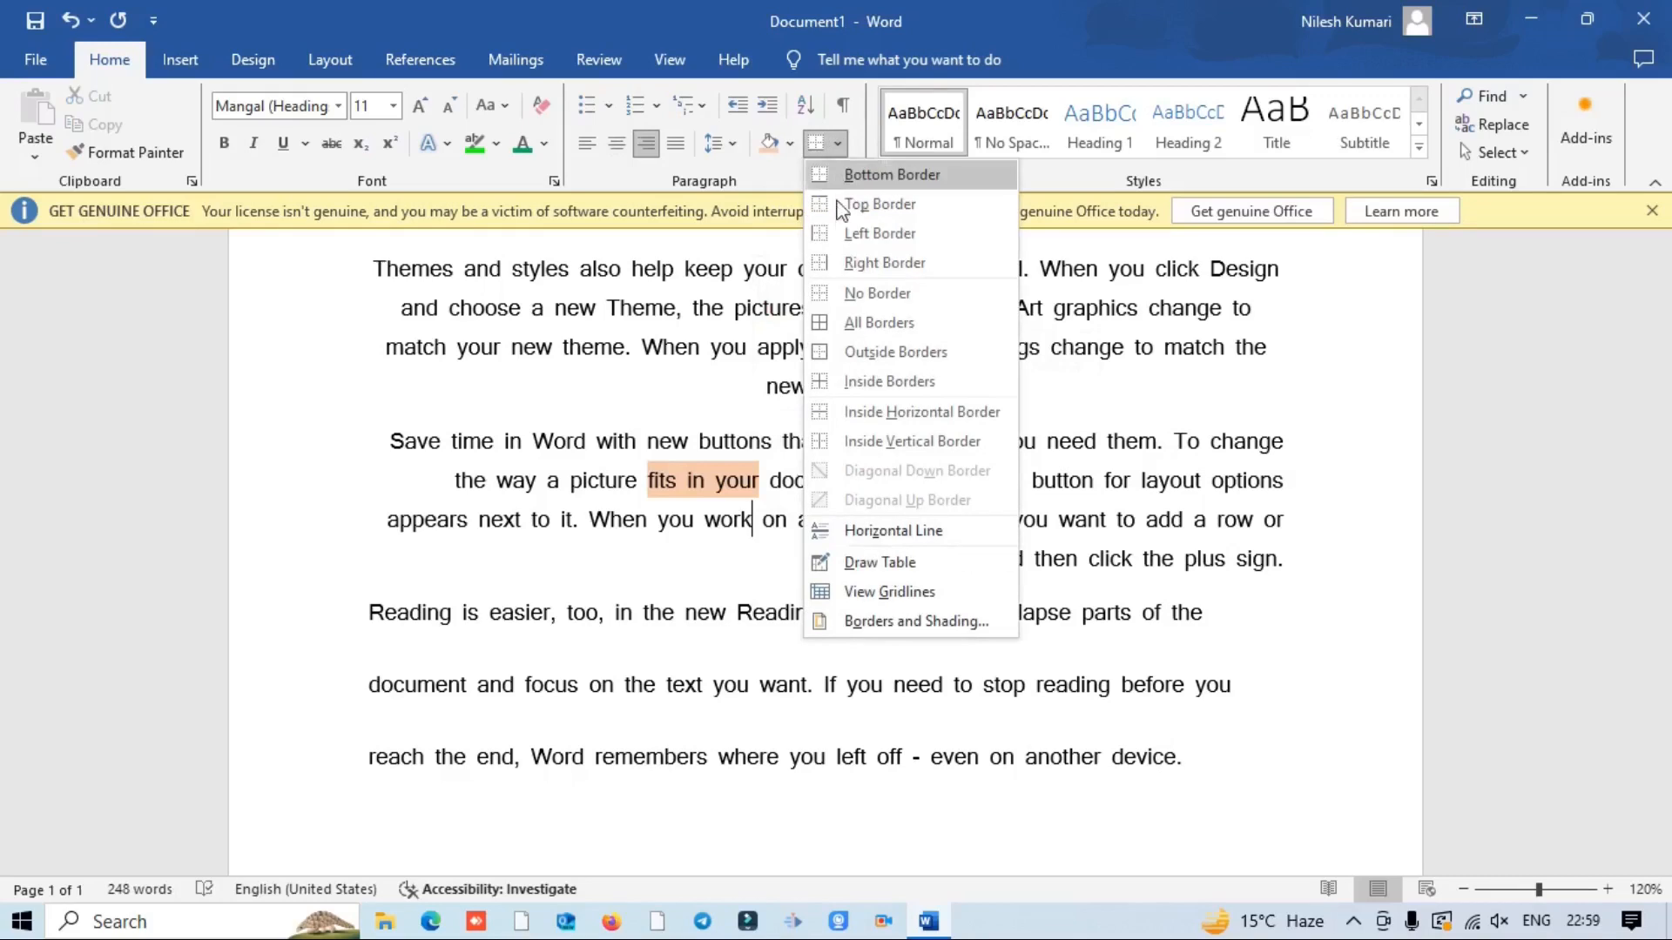
left_click(1499, 780)
left_click_drag(390, 441, 1283, 562)
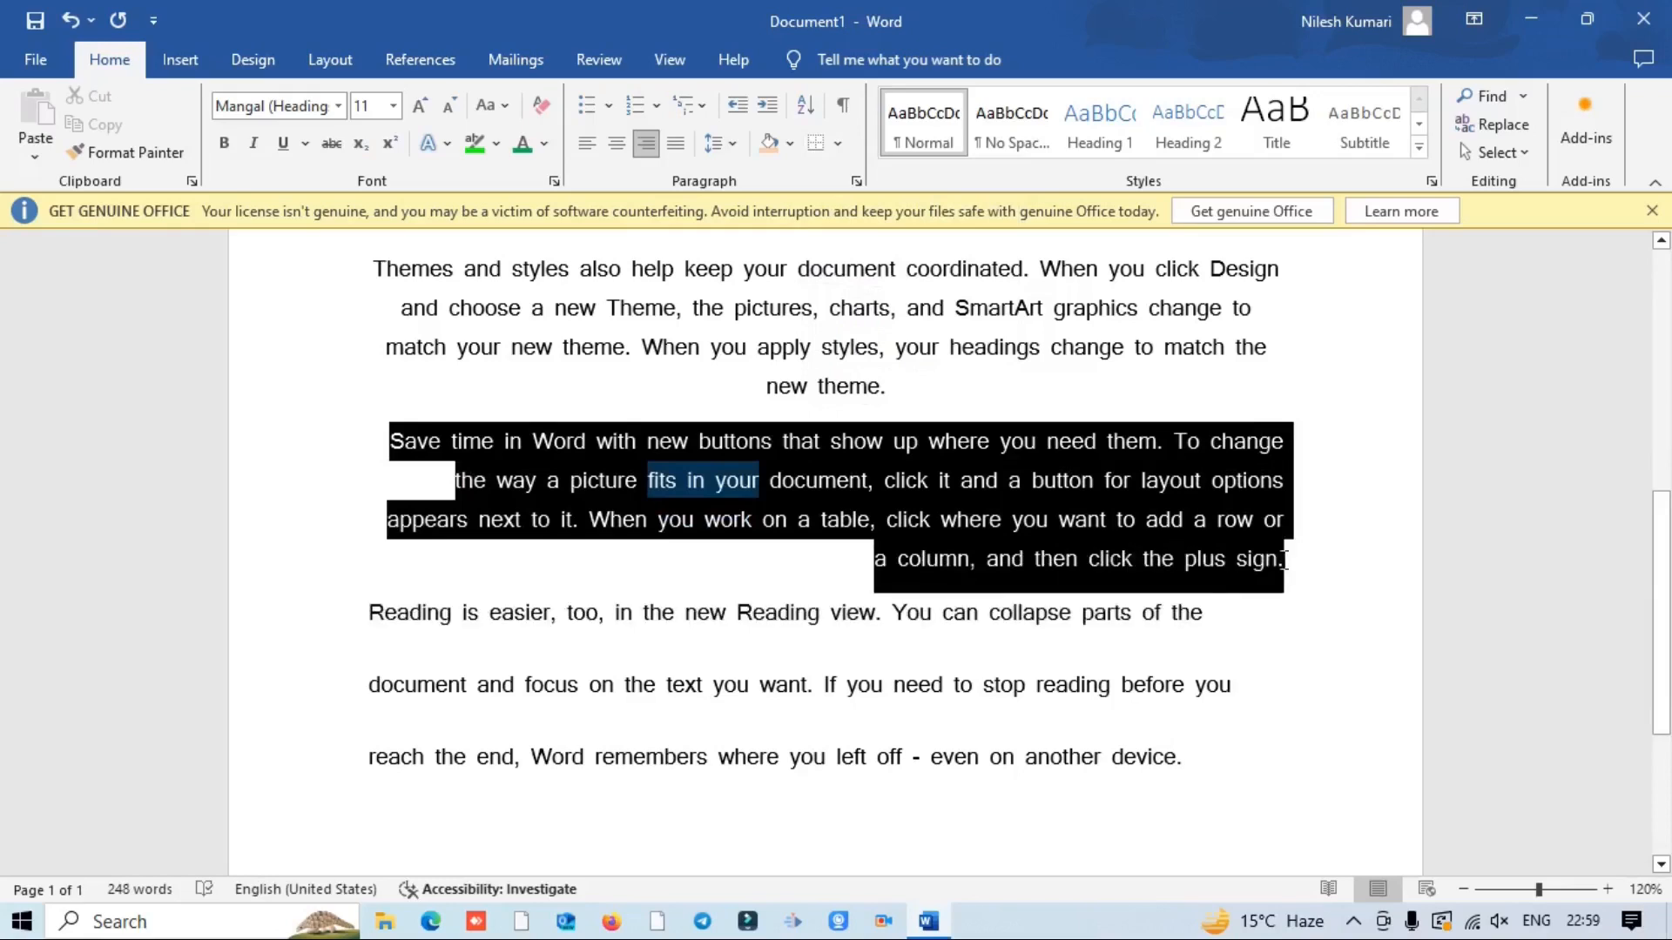
left_click(839, 144)
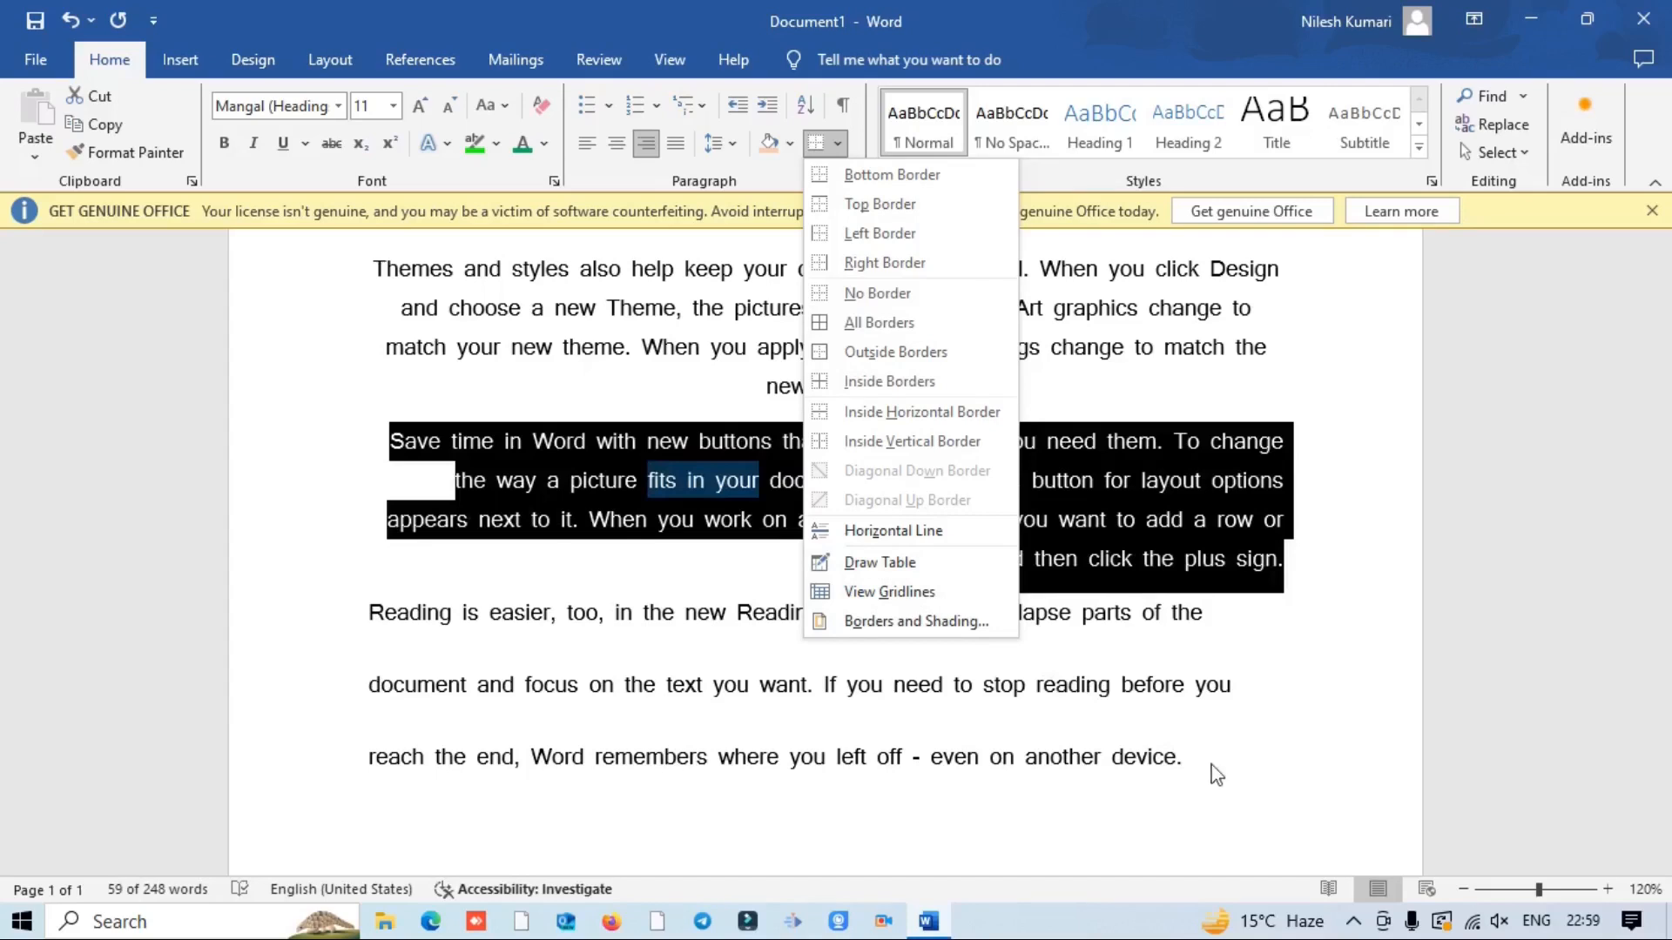
left_click(1194, 792)
left_click(1194, 793)
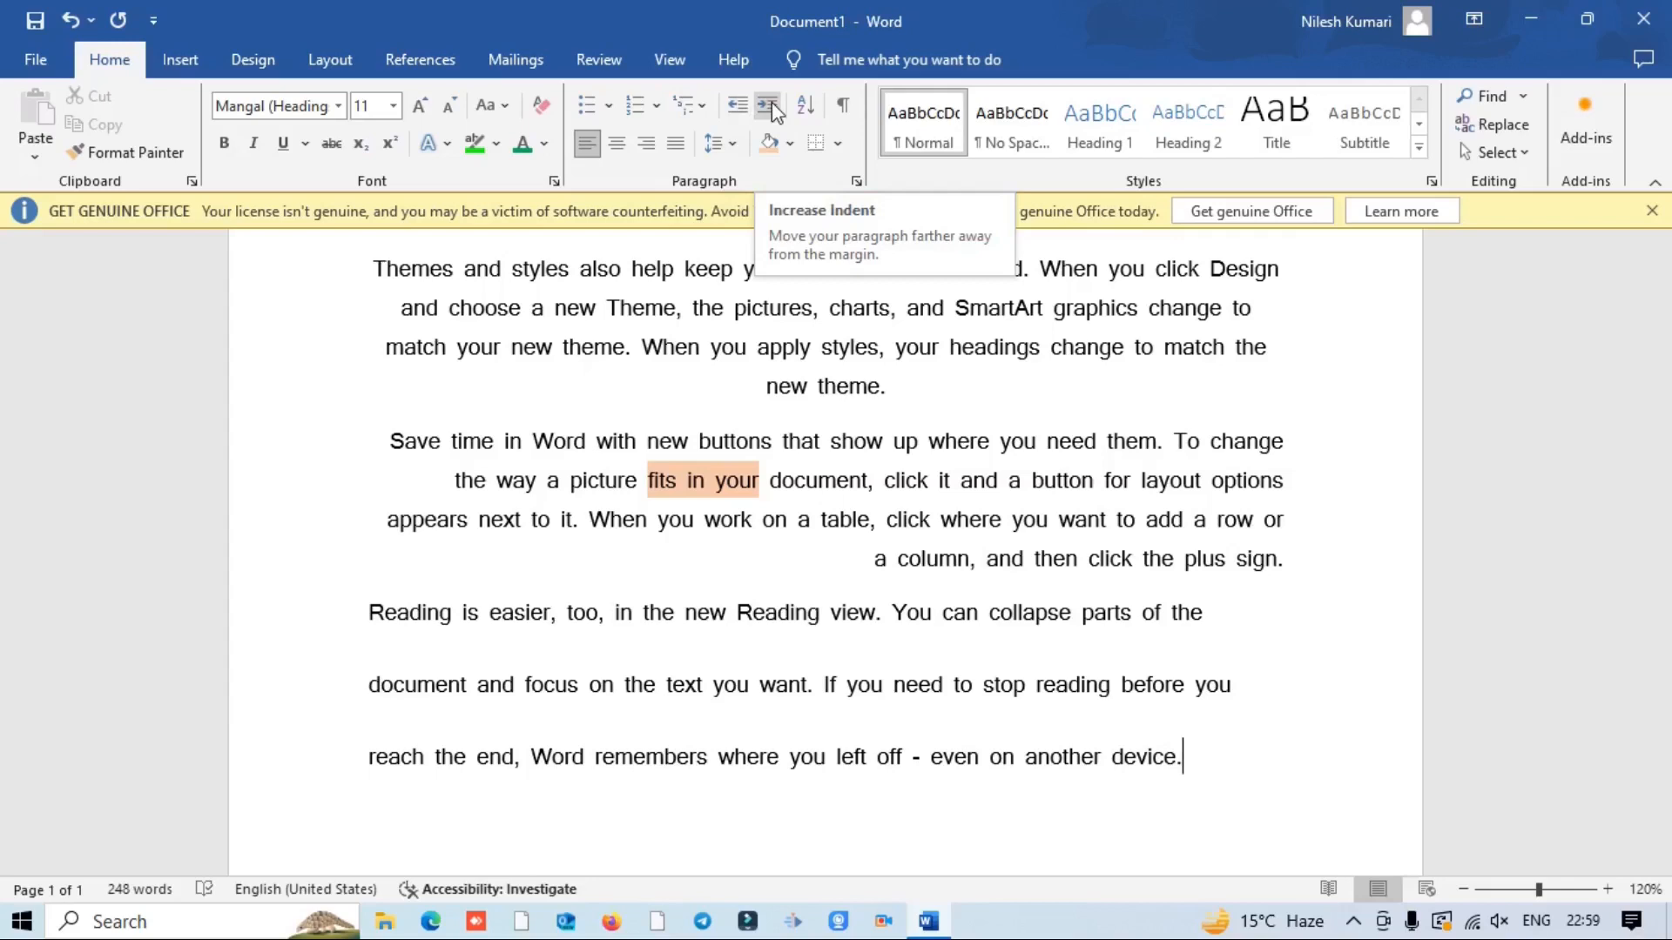
Step: Show the formatting marks, add three extra spaces between "show" and "up" in the "Save time in Word" paragraph, and hide the marks
left_click(843, 106)
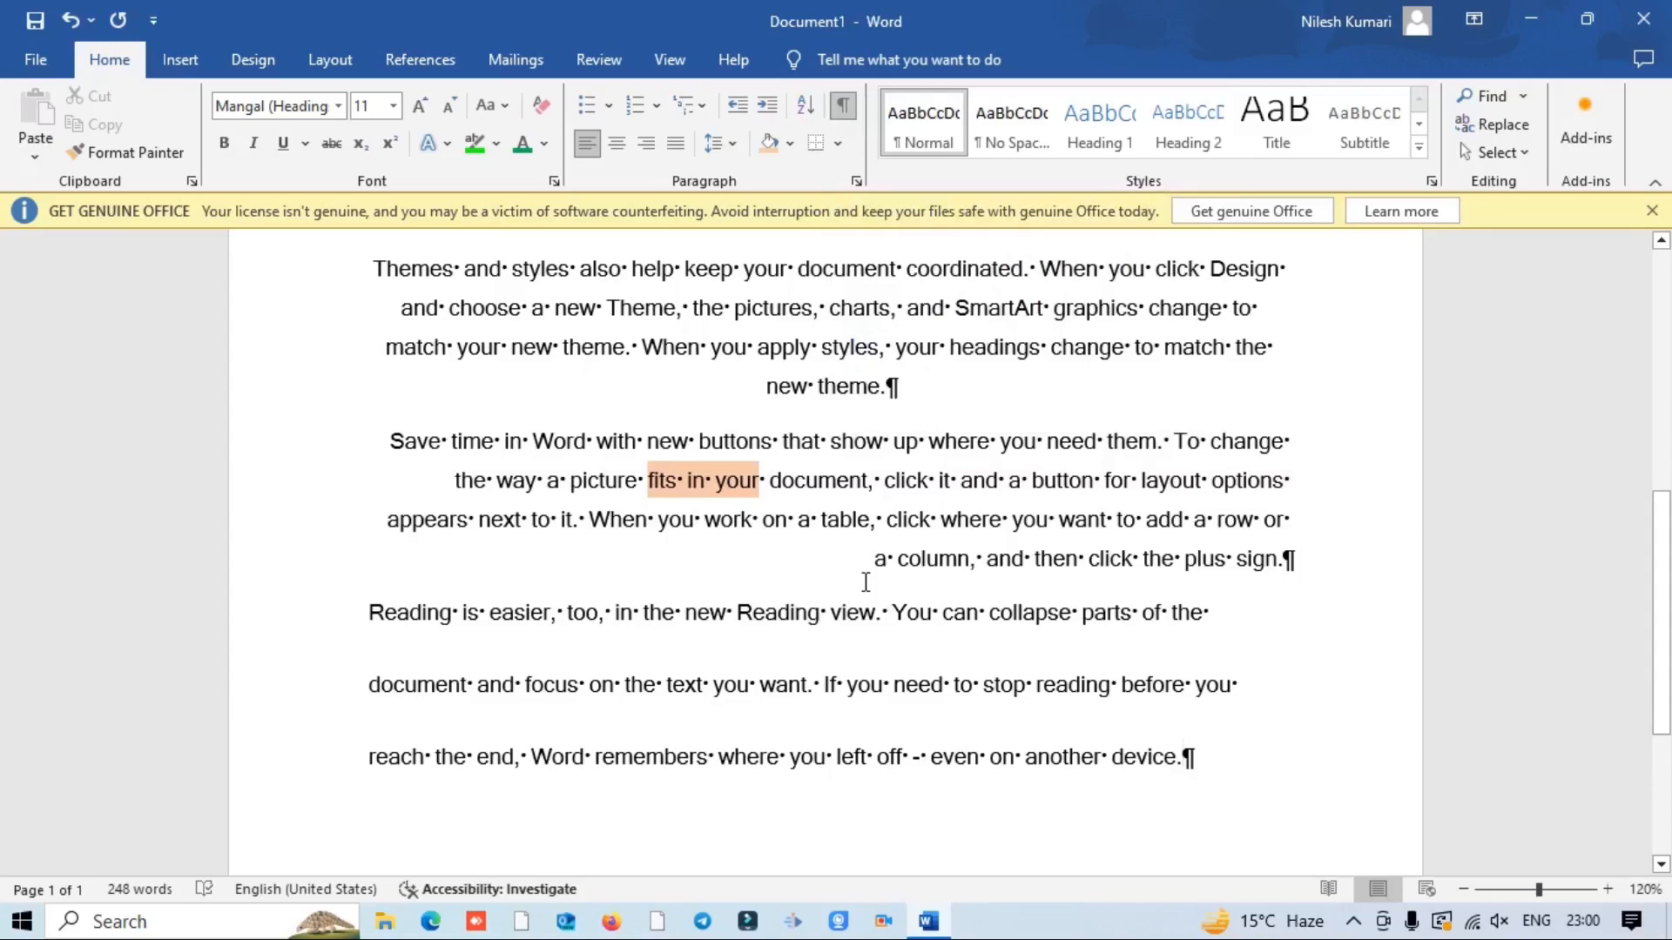
left_click(893, 442)
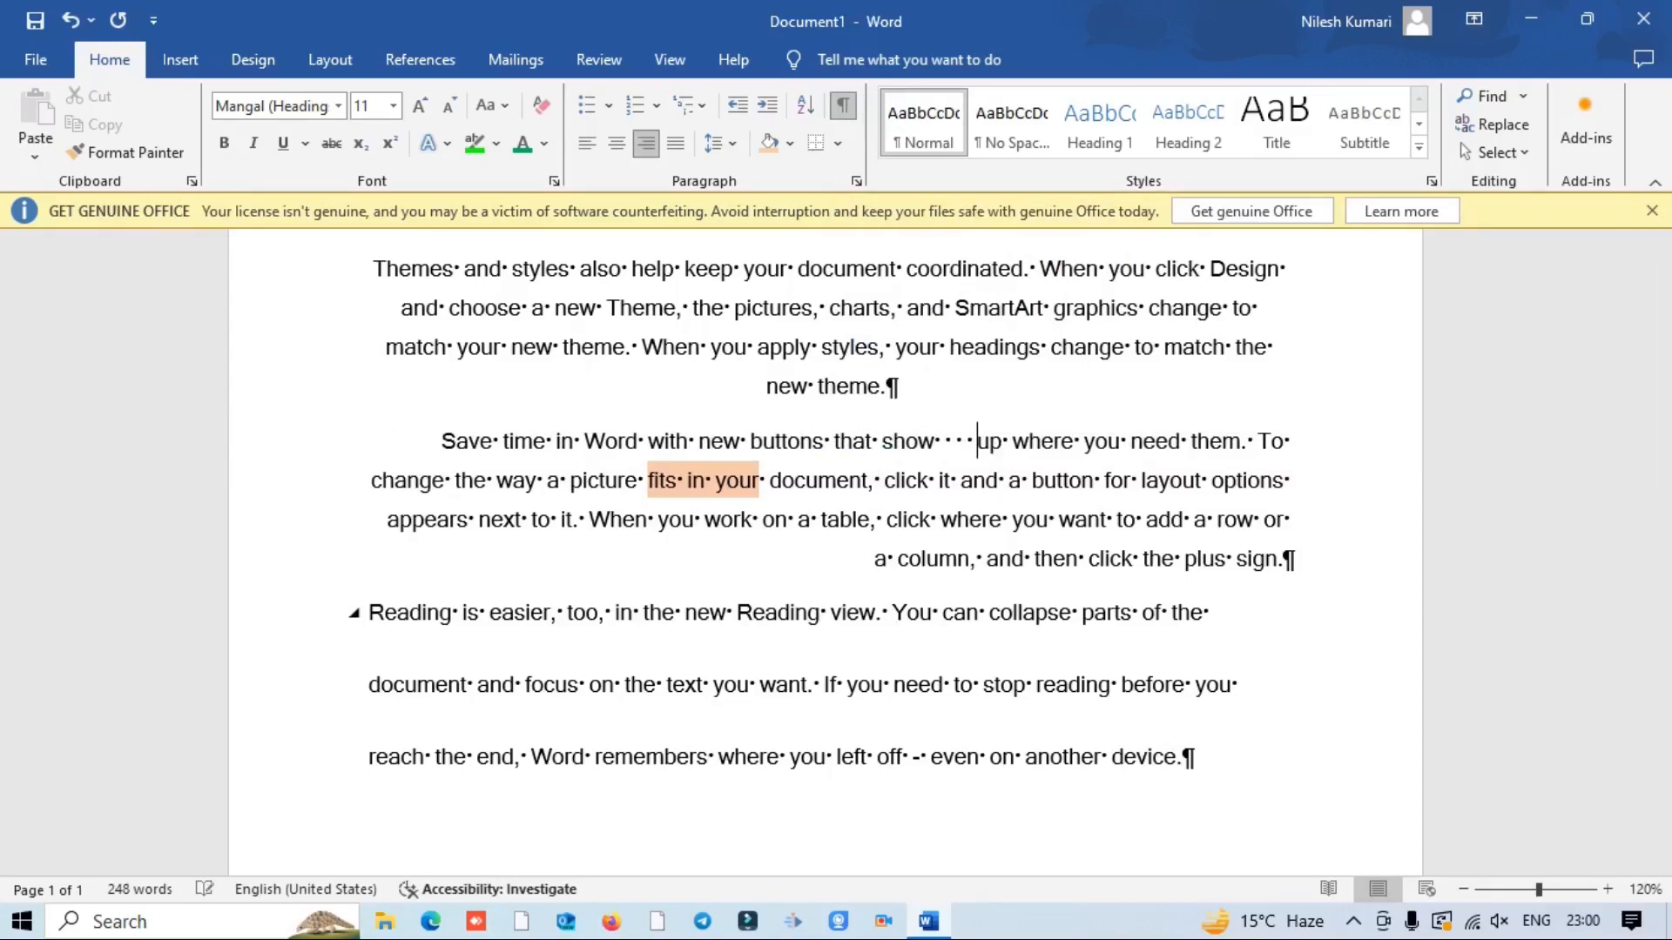
left_click(841, 112)
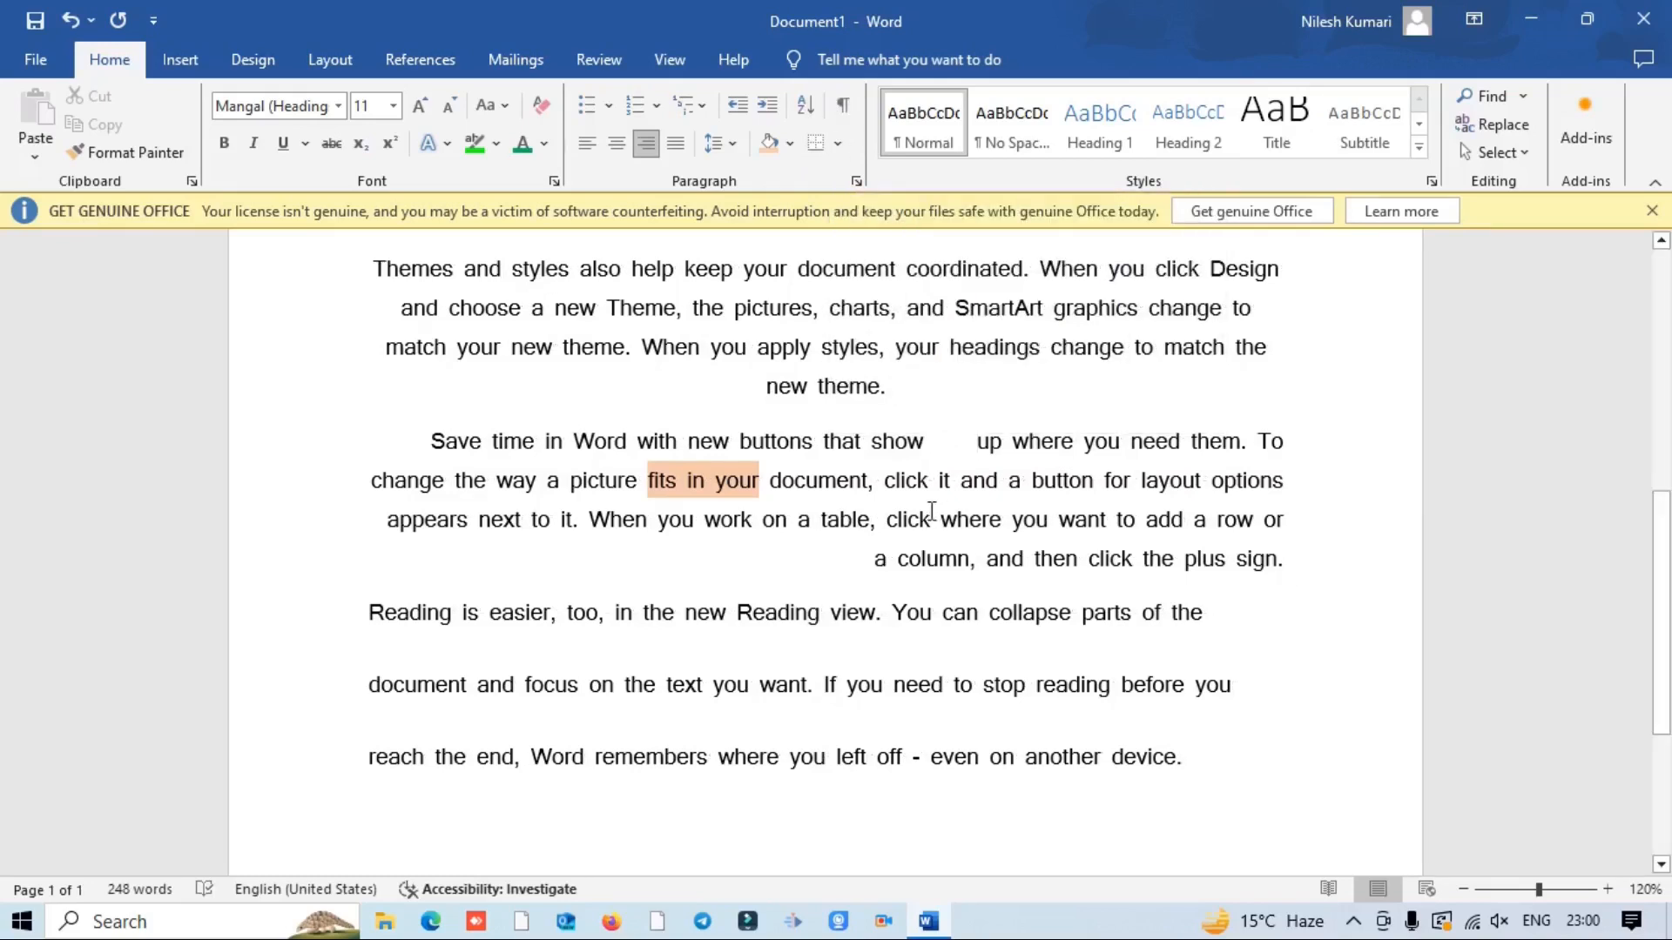
Step: Delete the three extra spaces between "show" and "up"
key("BackSpace")
key("BackSpace")
key("BackSpace")
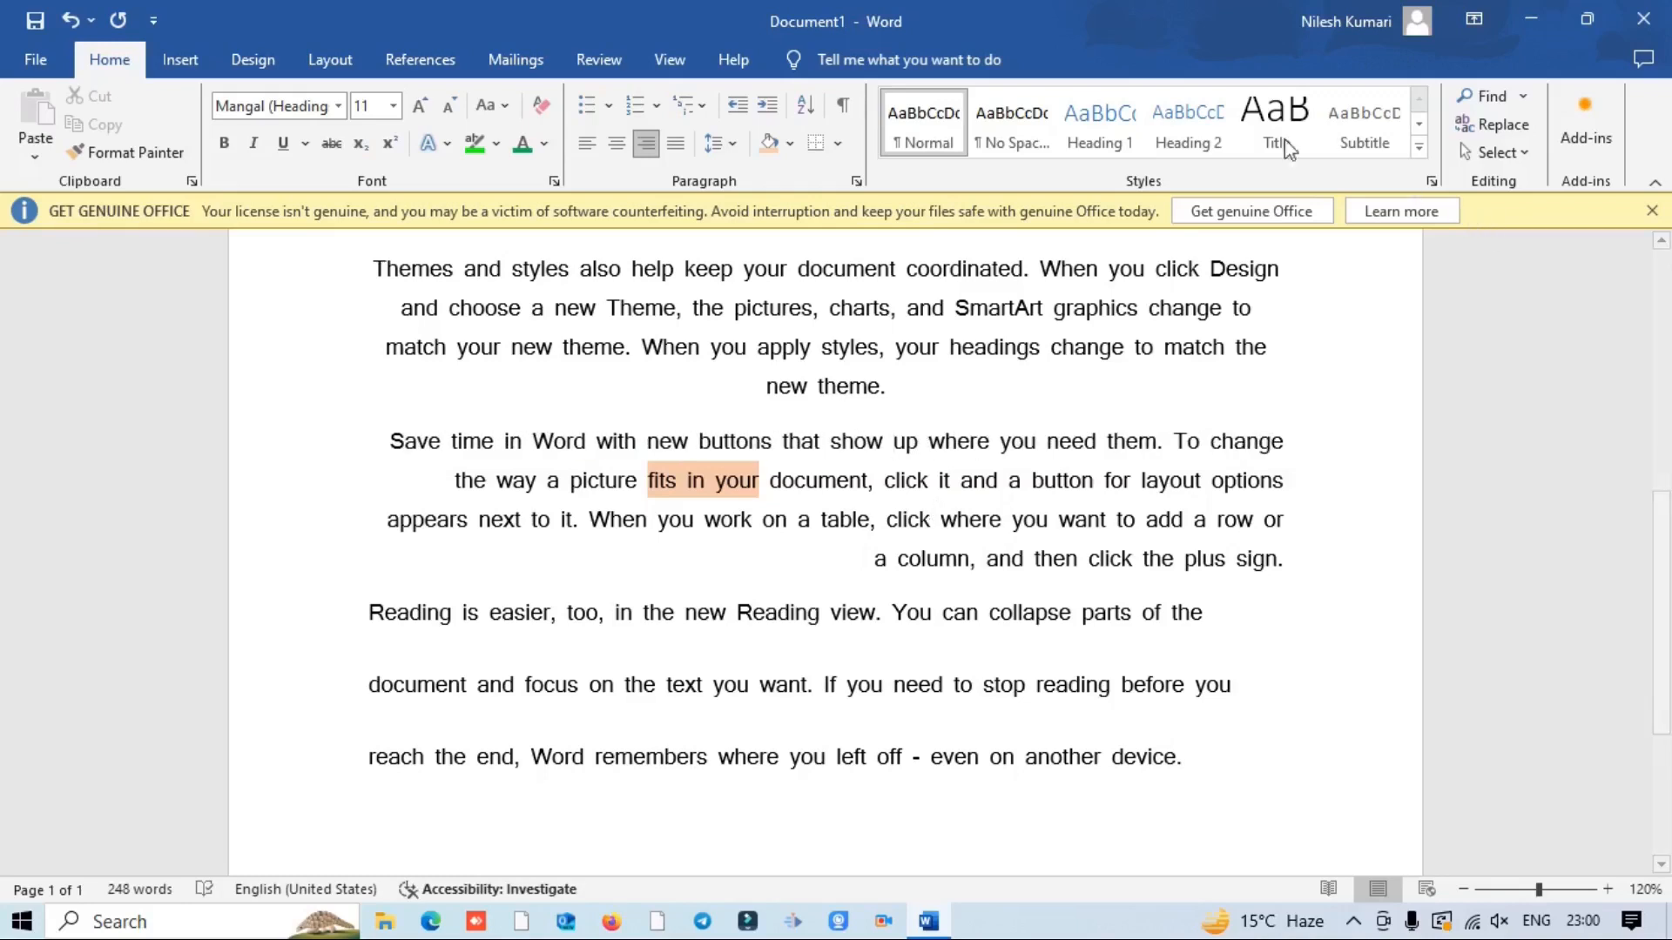
Step: Apply the Normal, Heading 1, Heading 2 and Heading 3 styles in turn to the title "VIDEO PROVIDES", keep Heading 3 and center it
scroll(1021, 359, "up", 3)
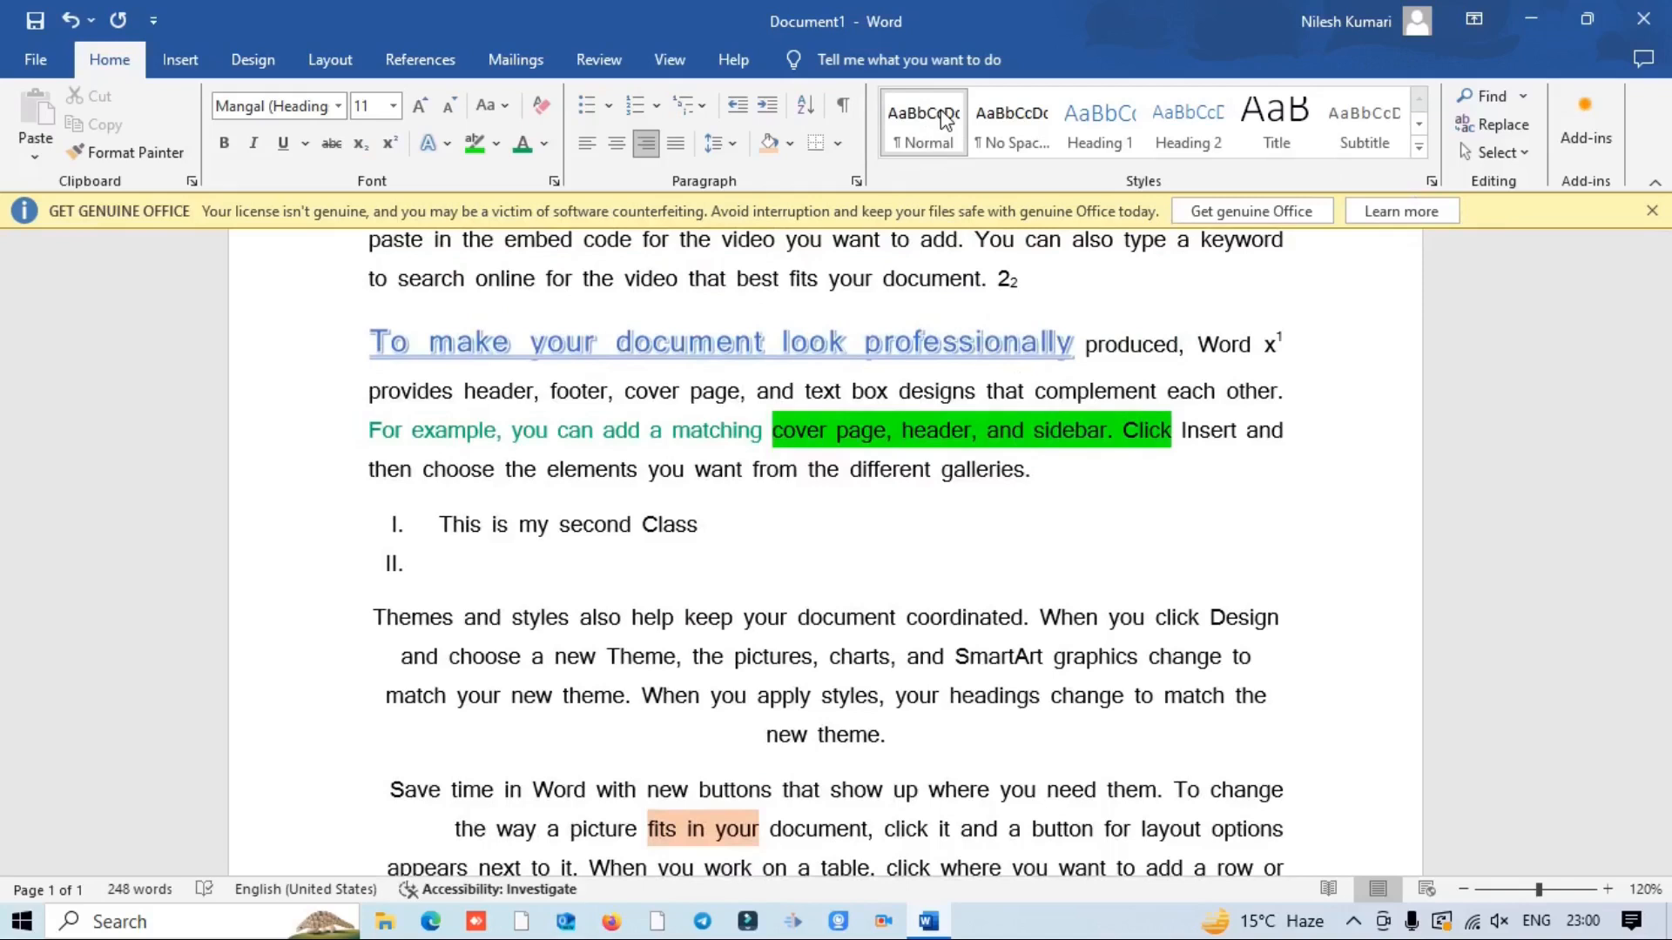
scroll(827, 697, "up", 3)
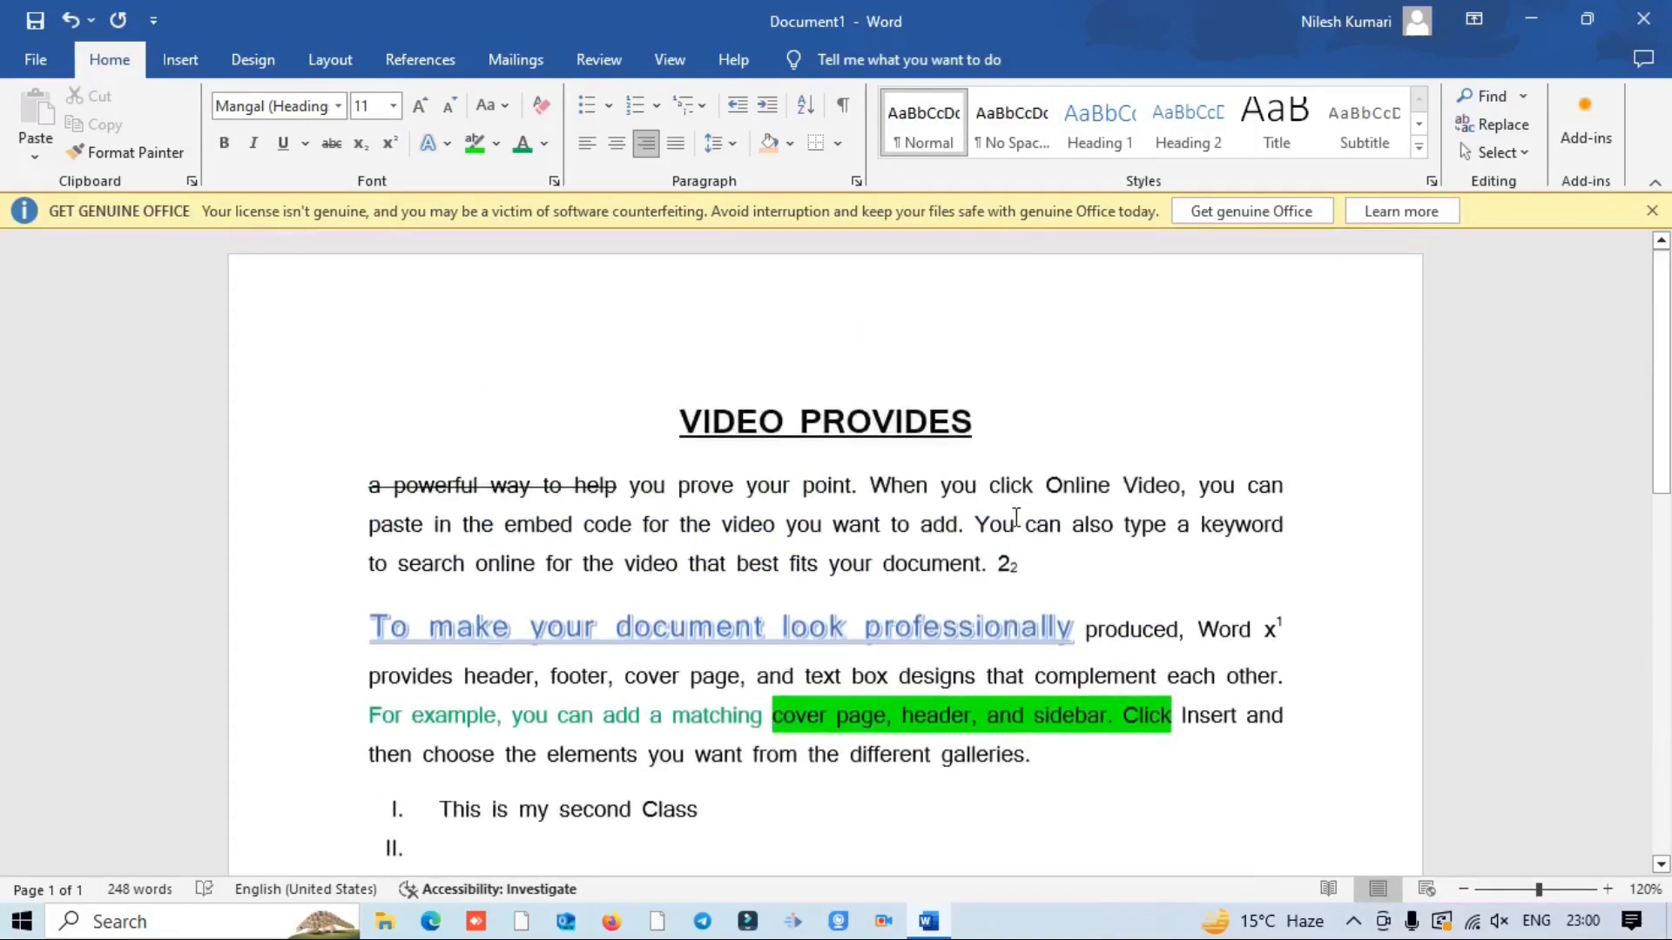
left_click_drag(676, 416, 1002, 441)
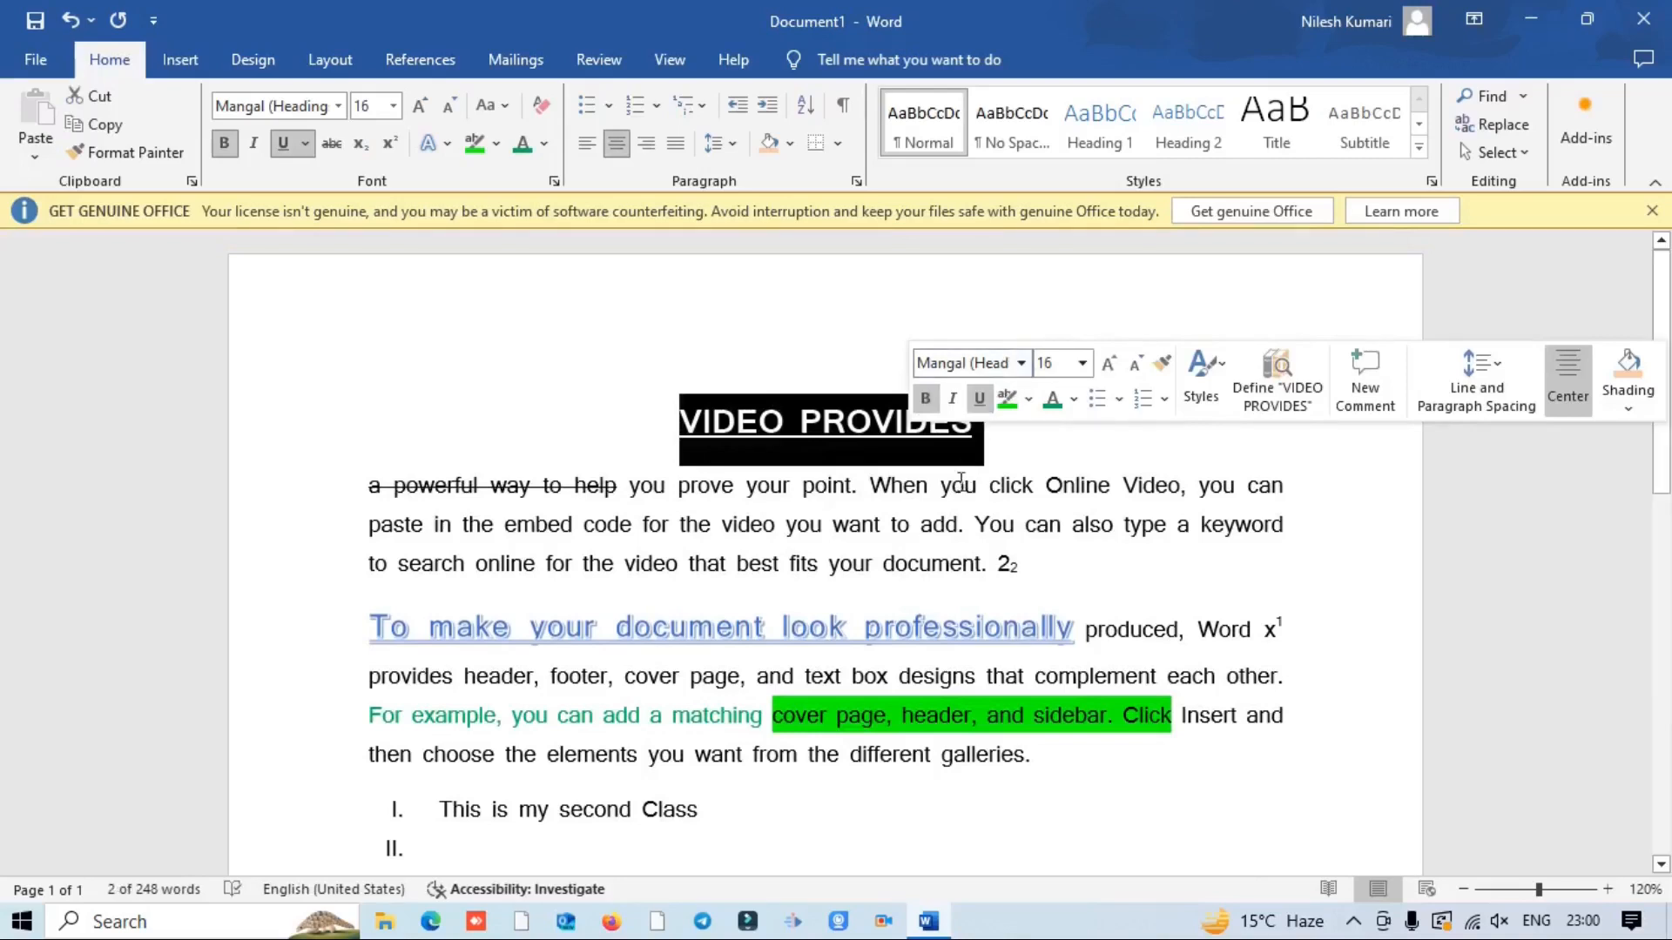
left_click(955, 120)
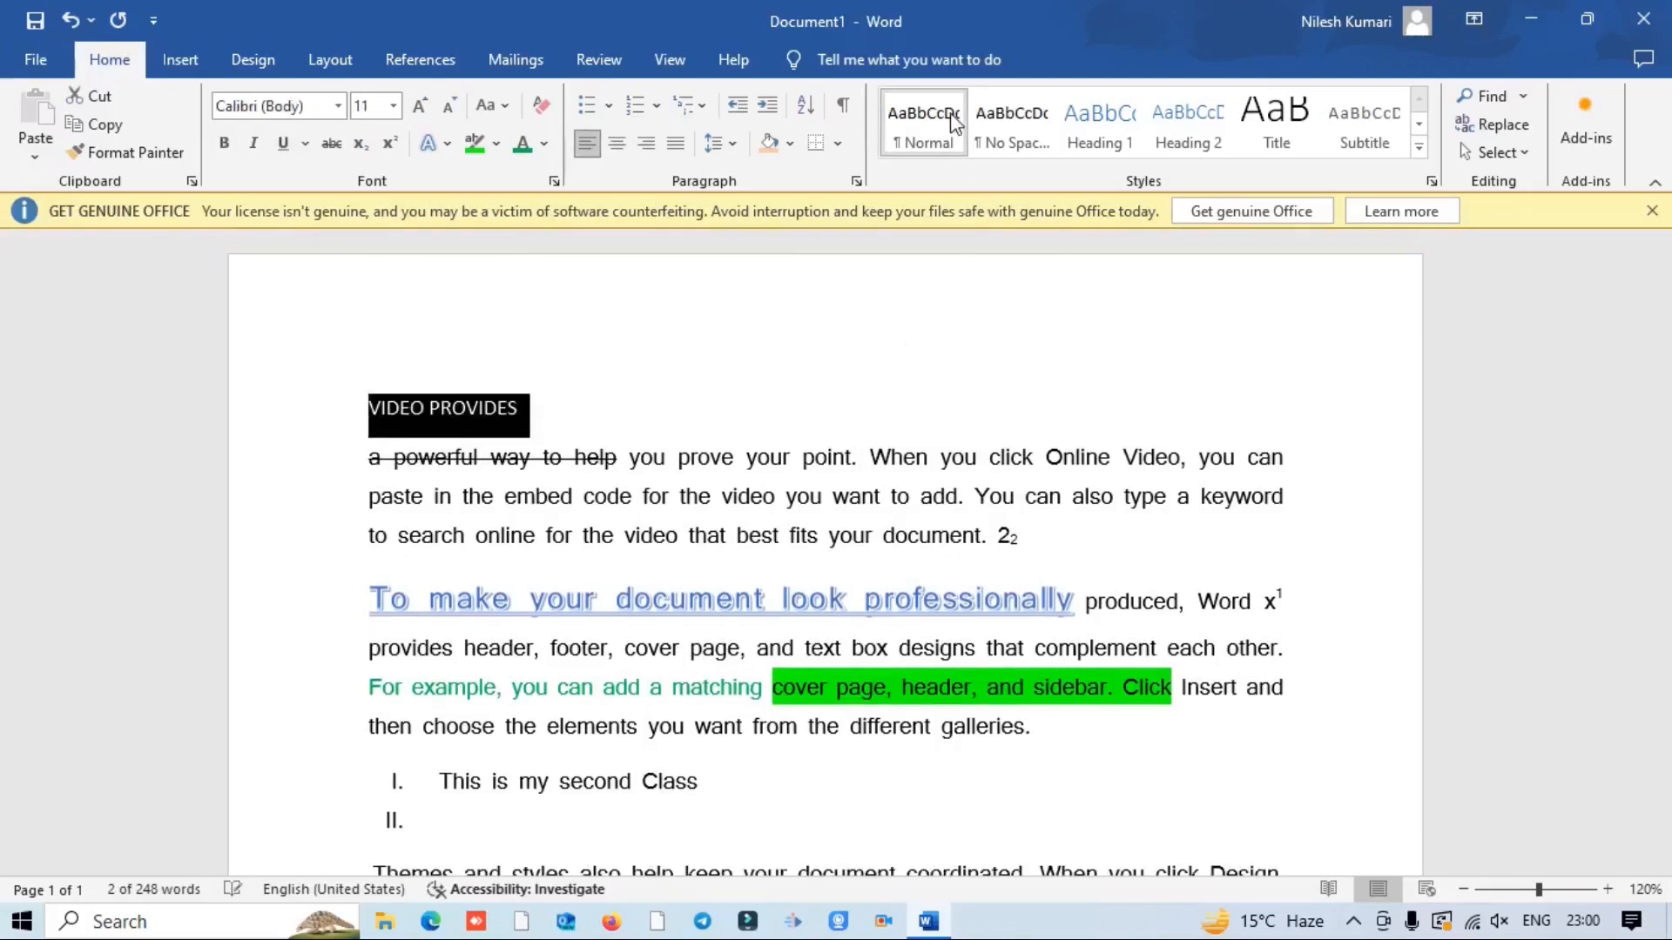
left_click(1122, 132)
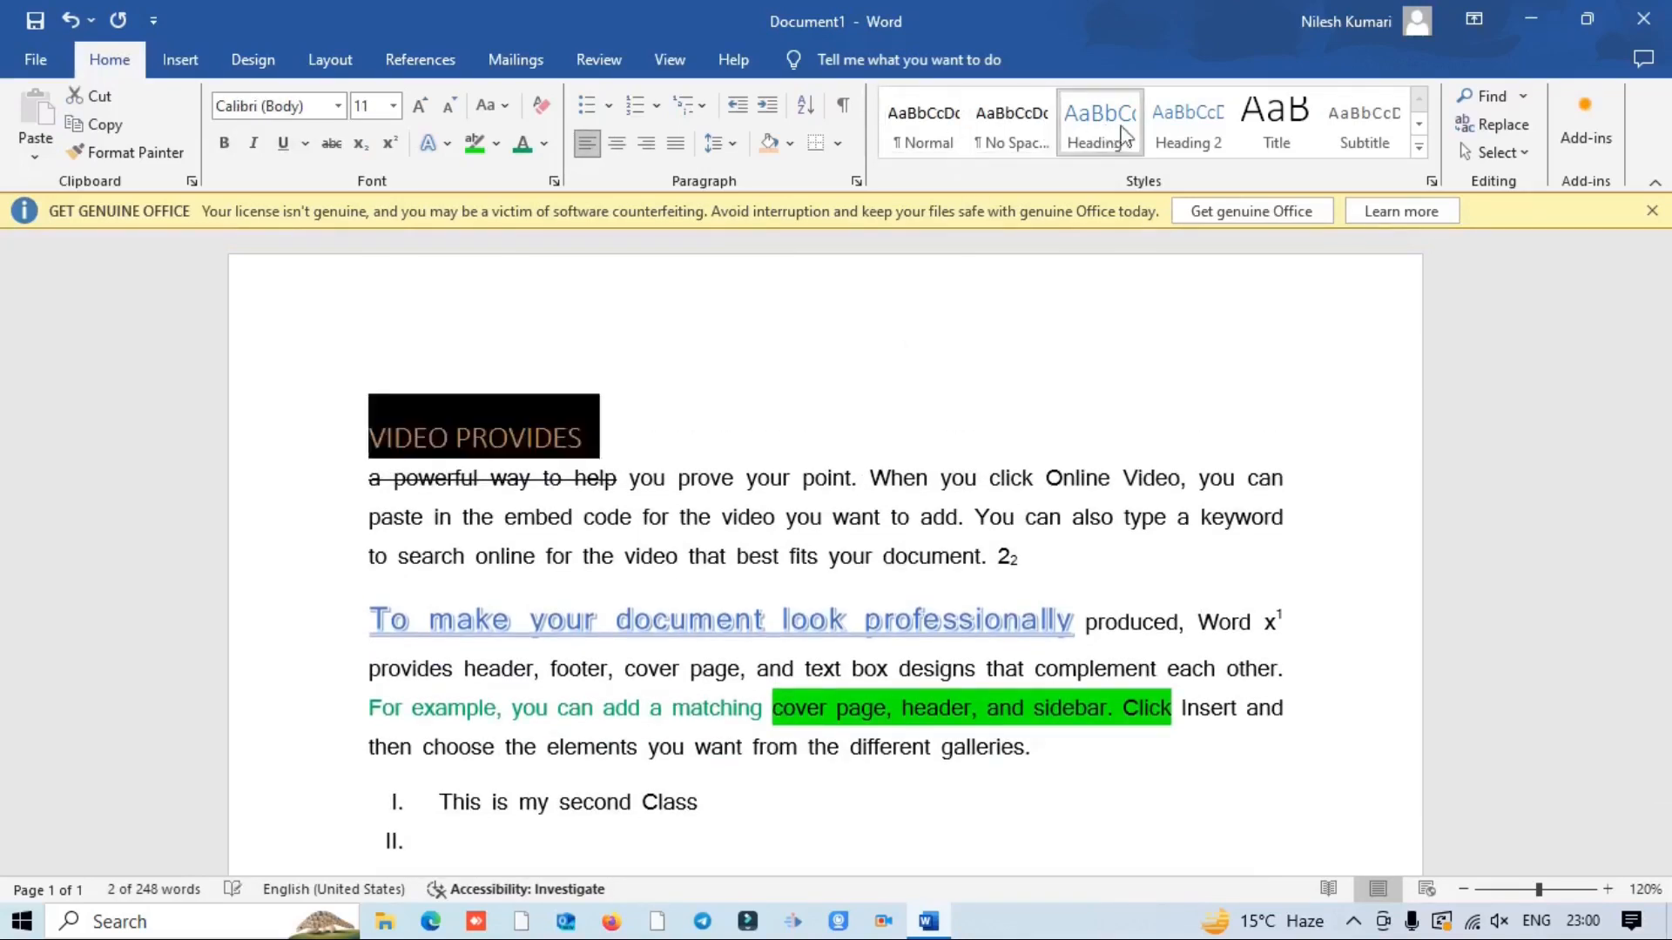
left_click(1188, 131)
left_click(1276, 131)
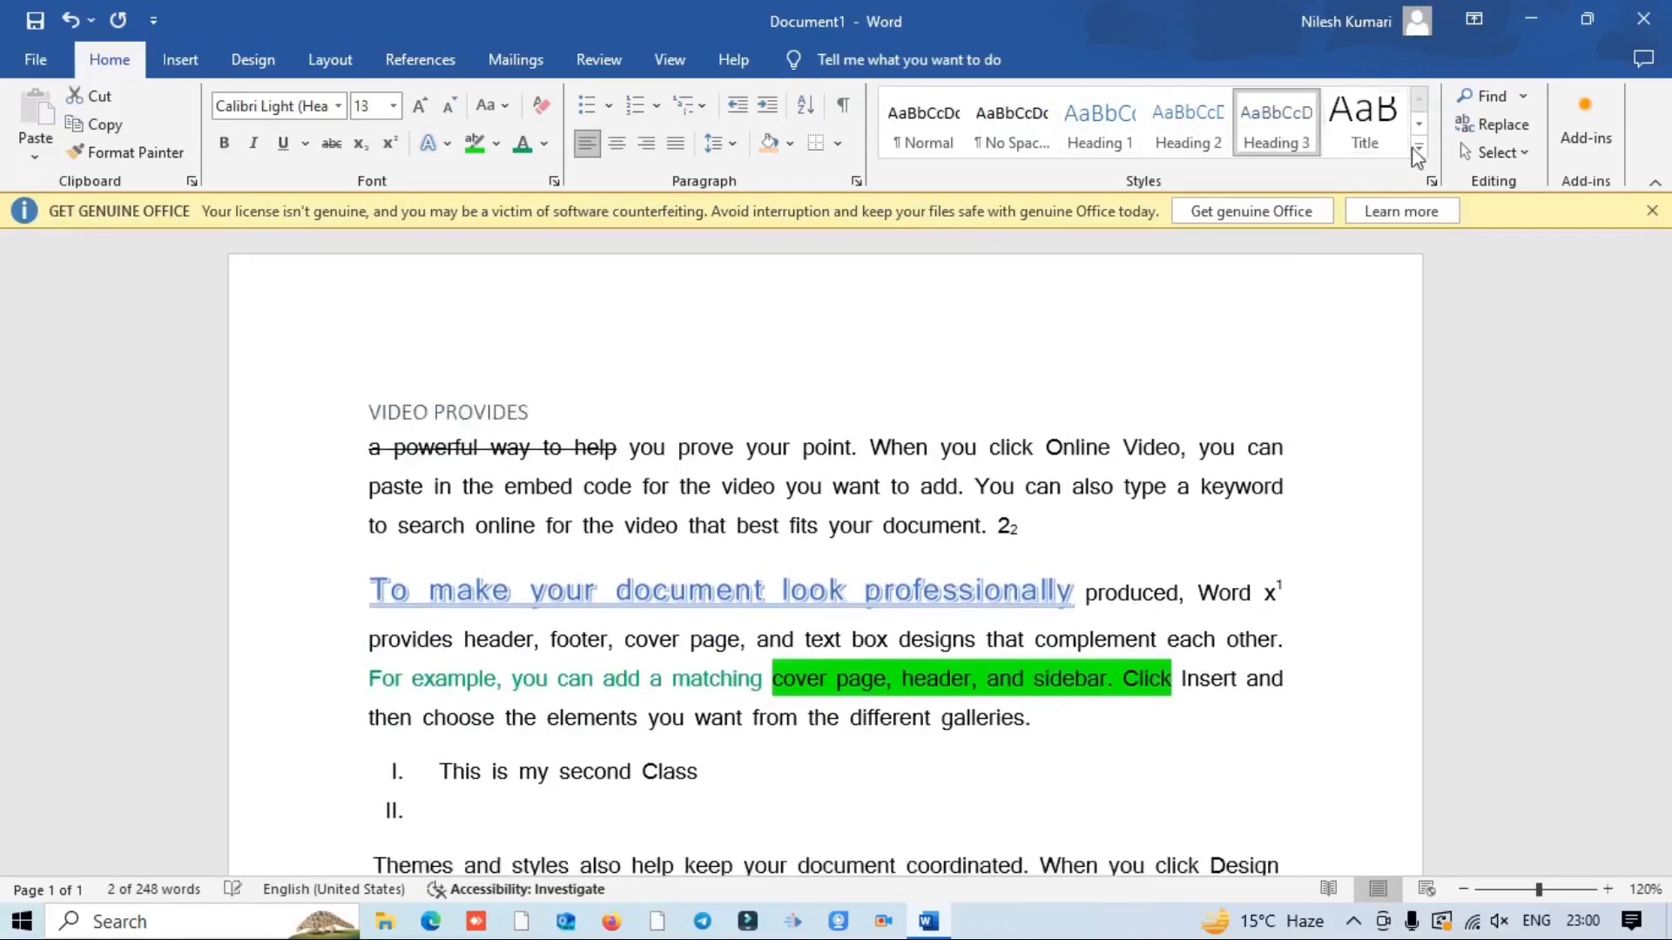
left_click(1417, 155)
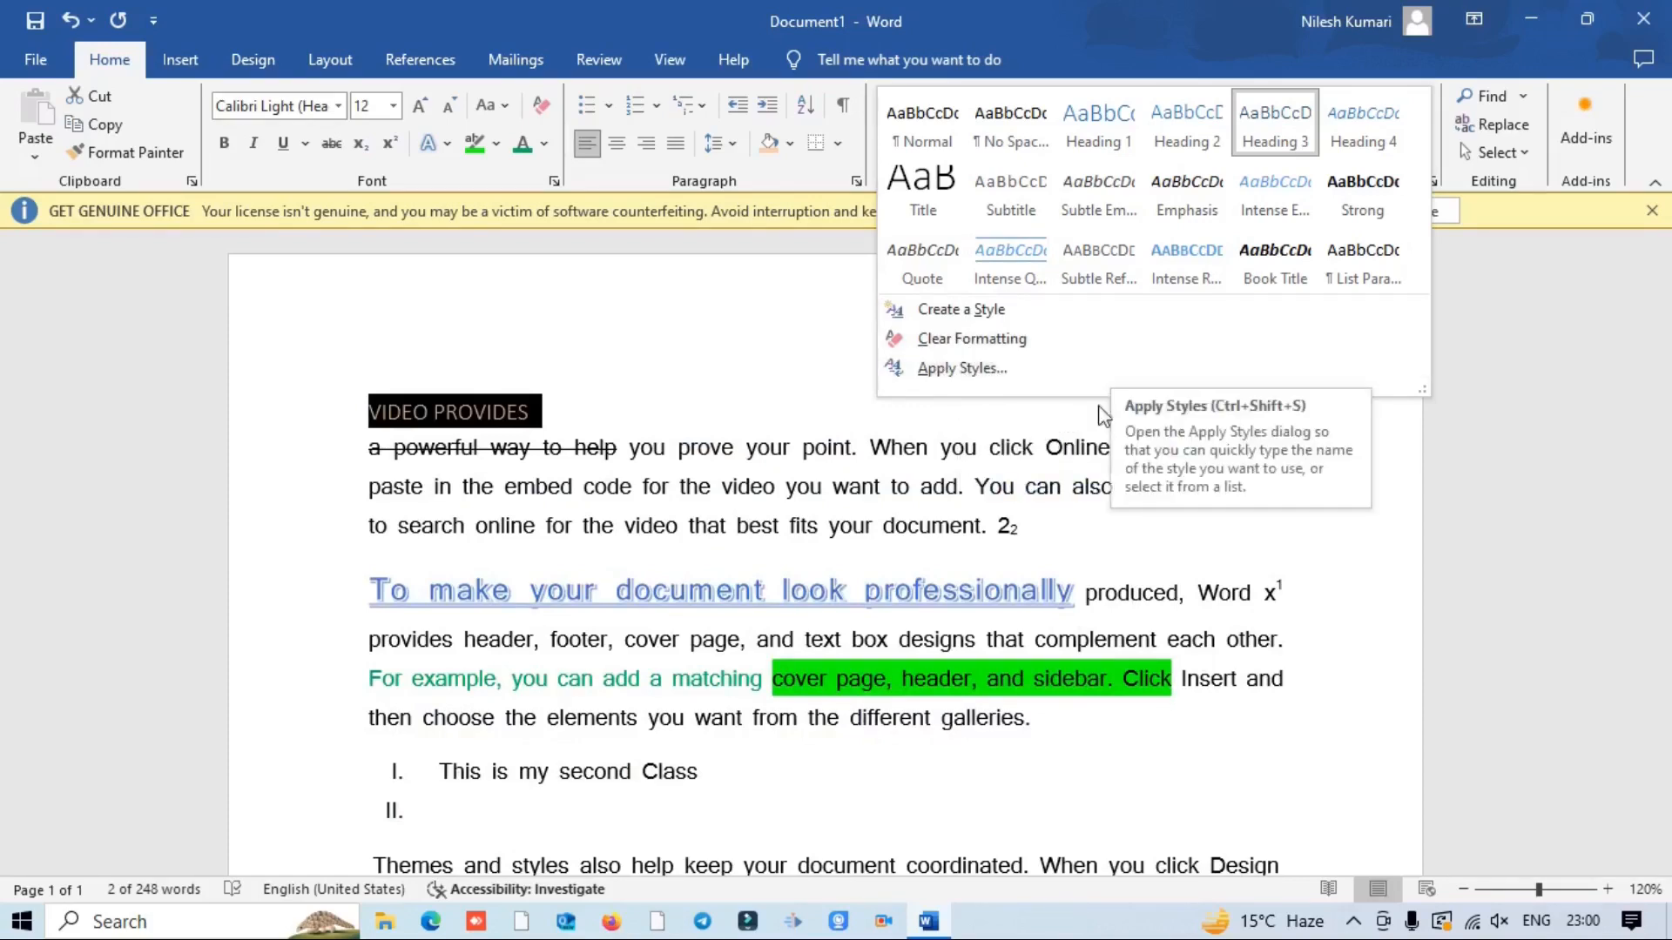
left_click(1254, 614)
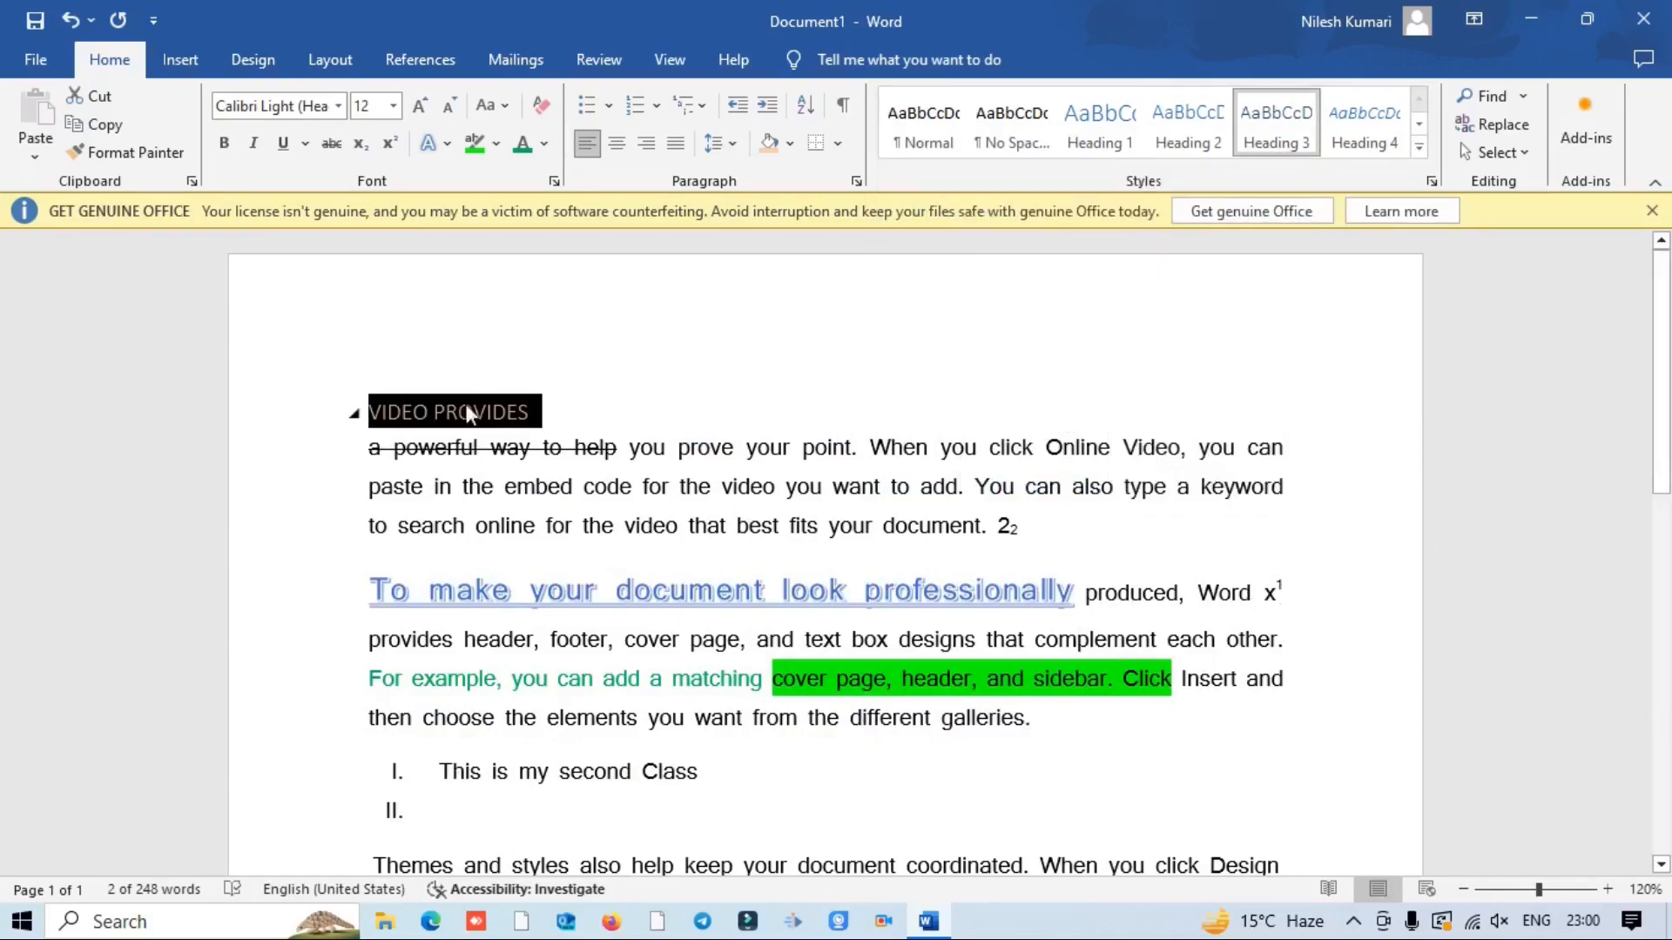
key("ctrl+e")
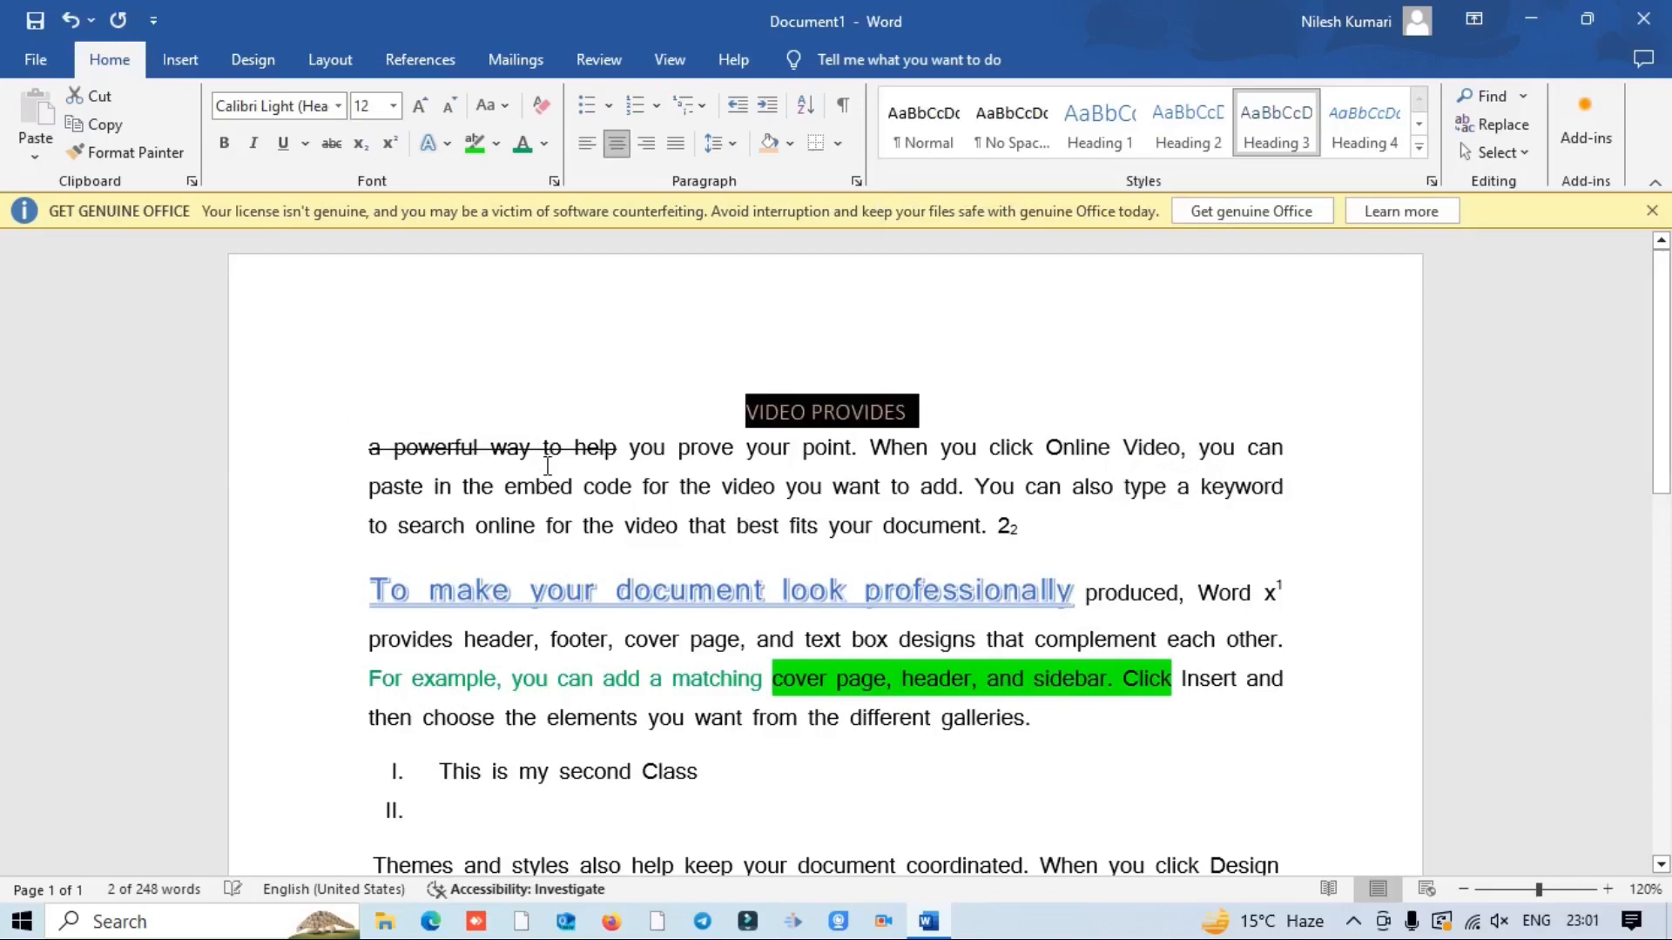
left_click(901, 379)
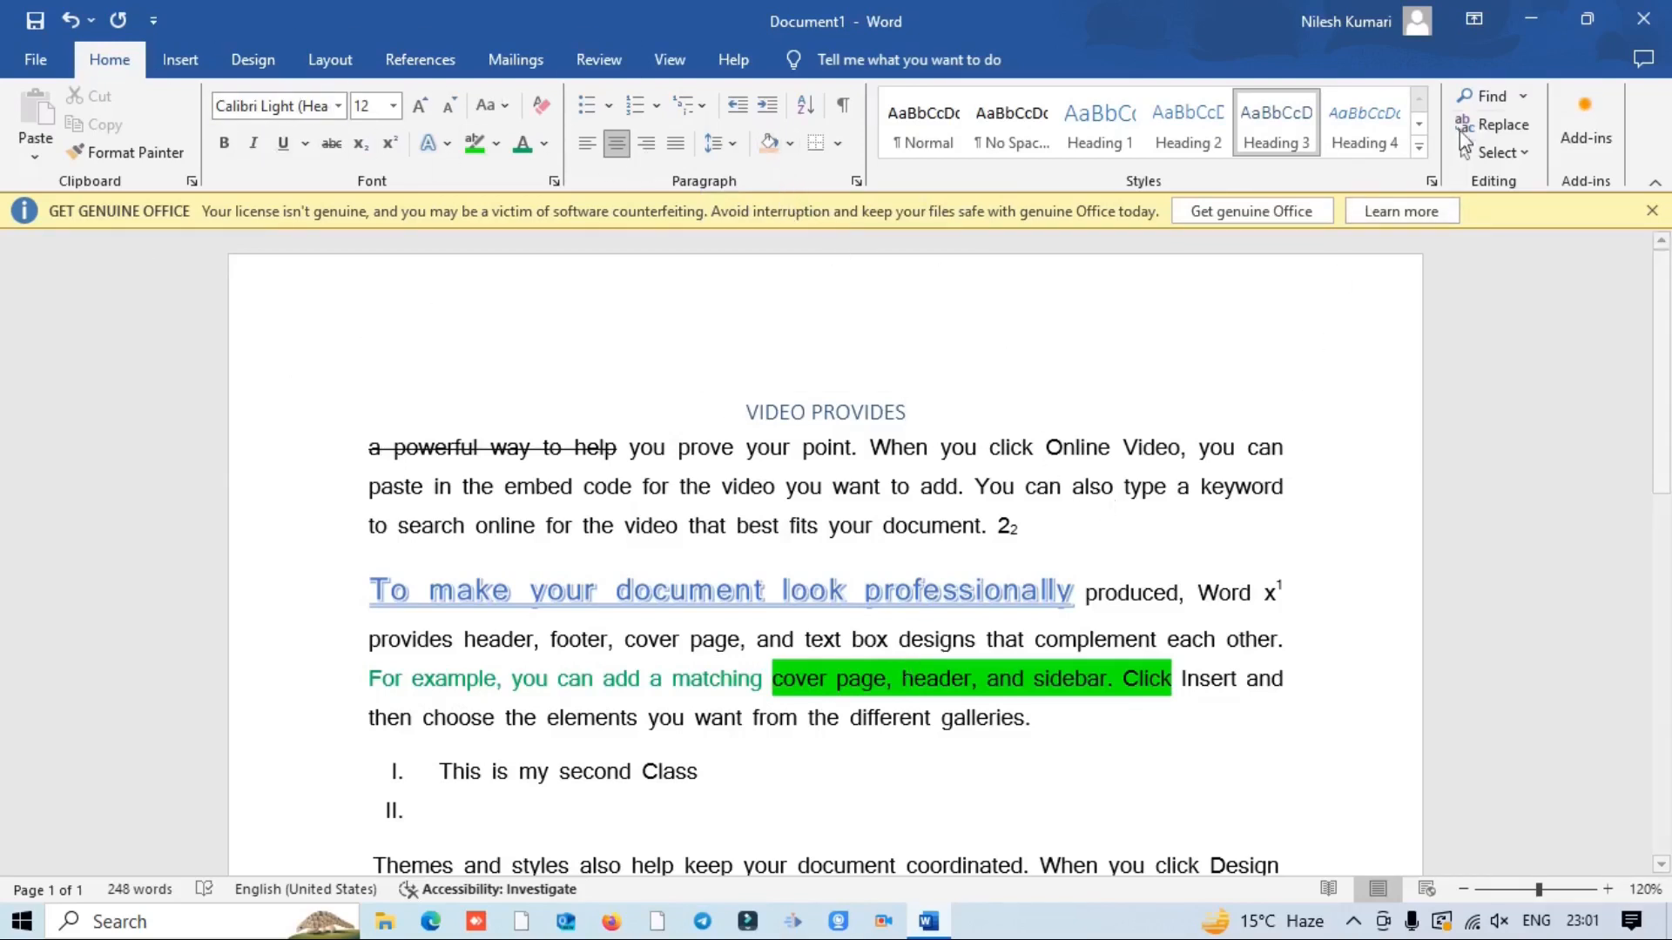
Step: Search the document for the word "footer" and go to the match
left_click(1482, 95)
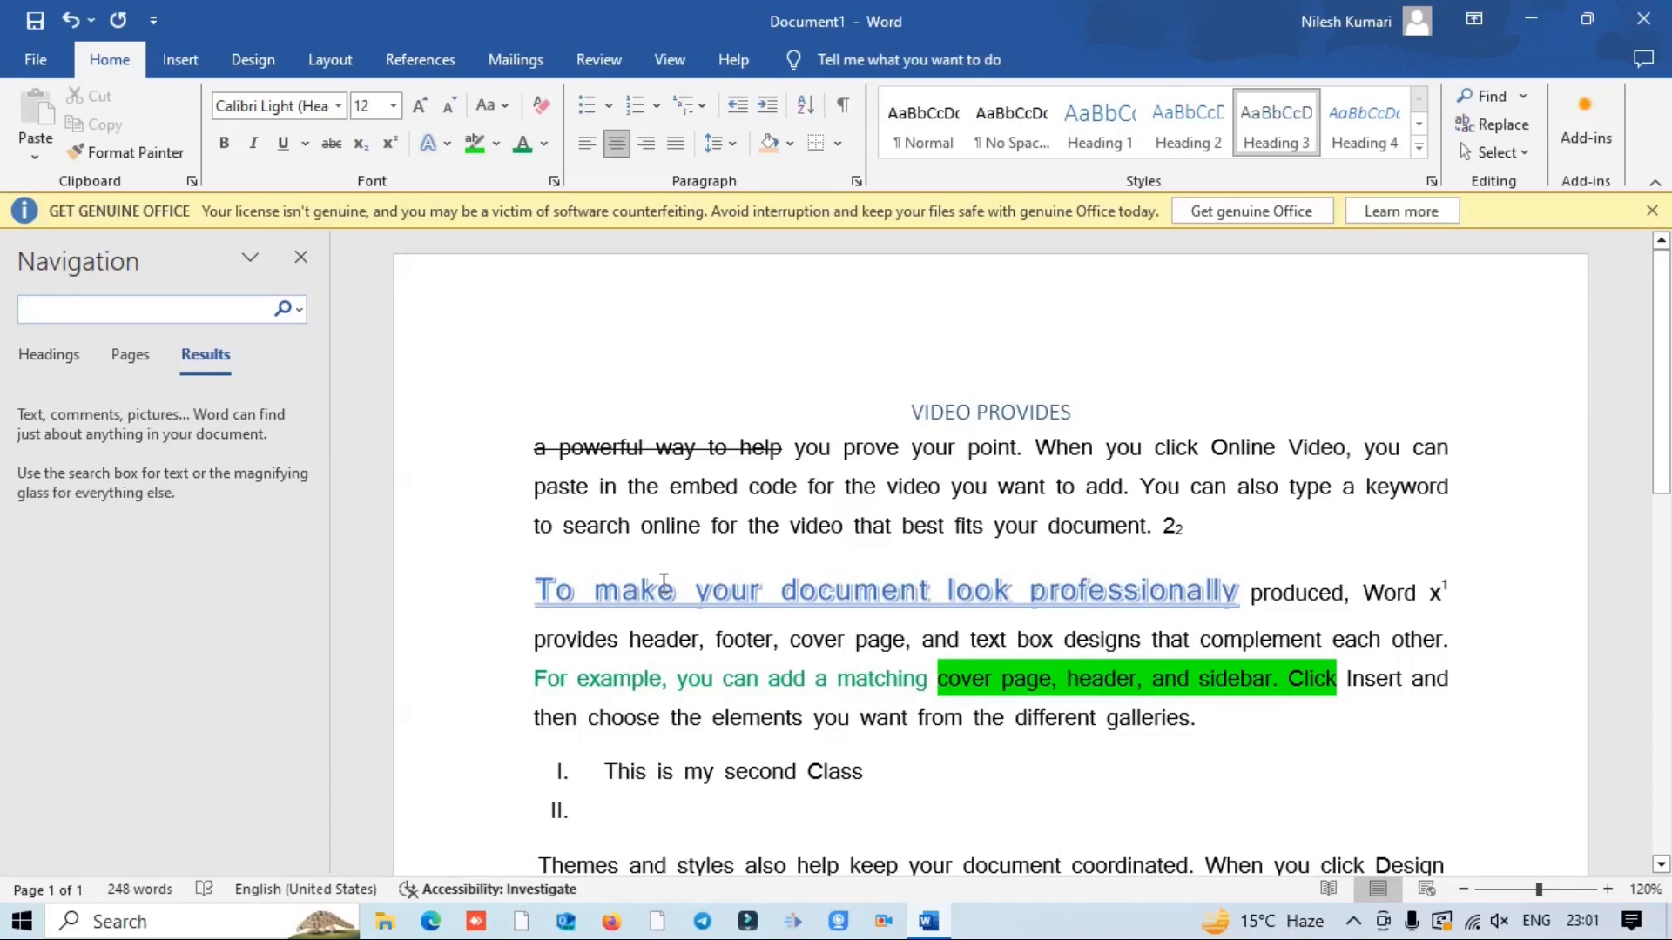
type("footer")
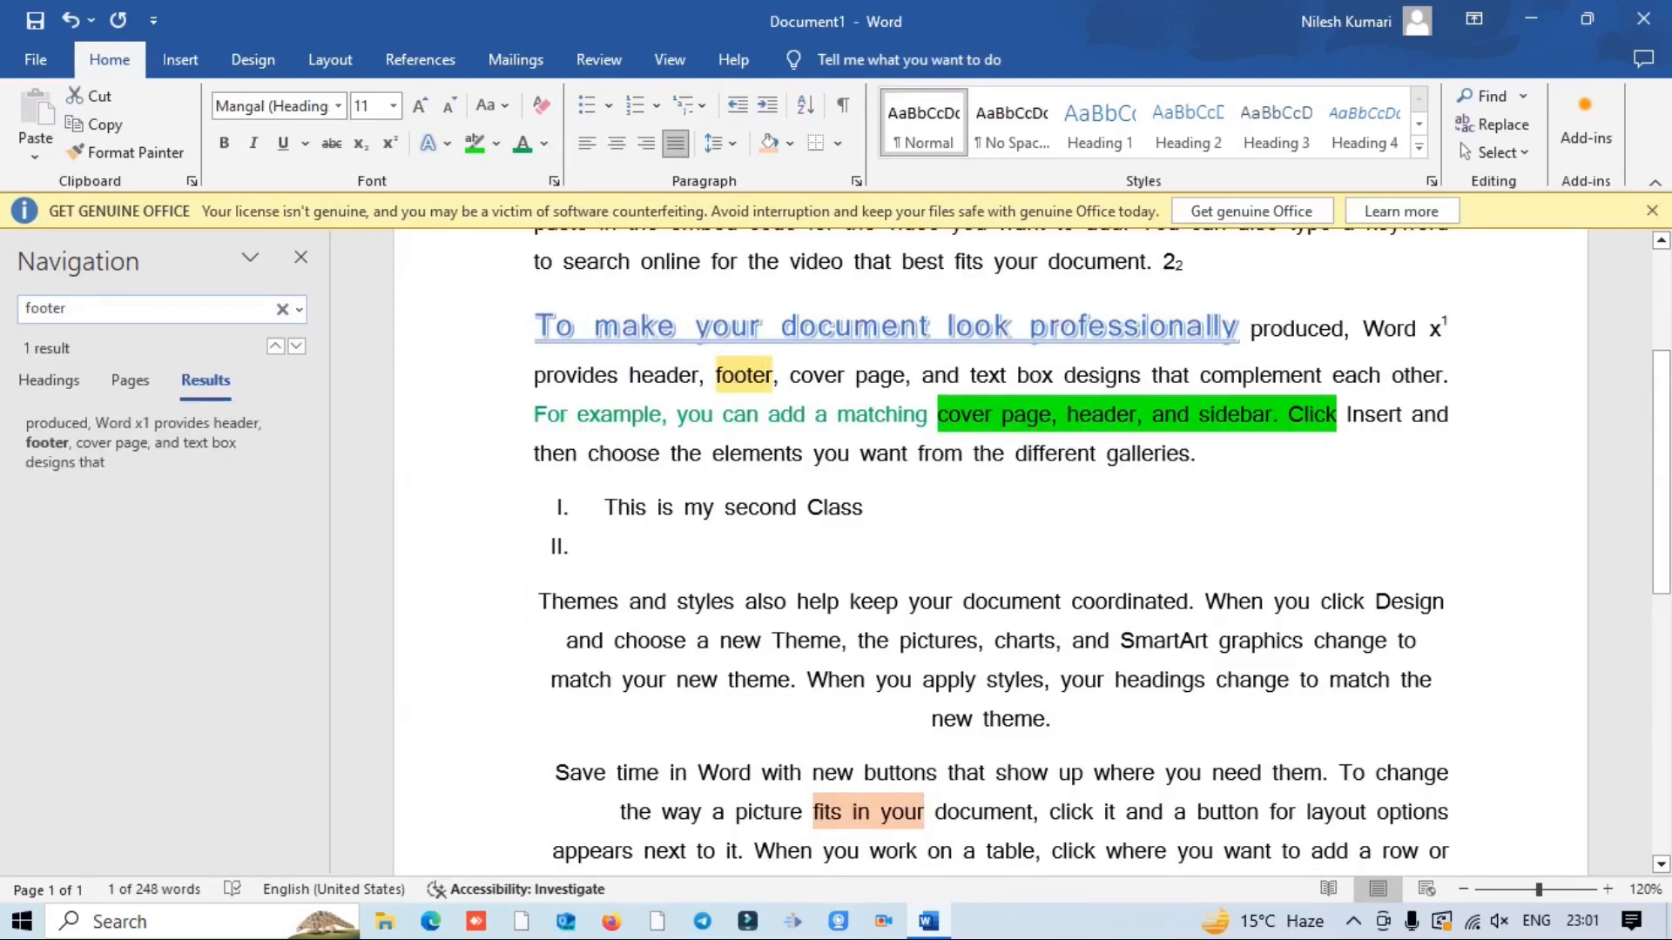
key("Return")
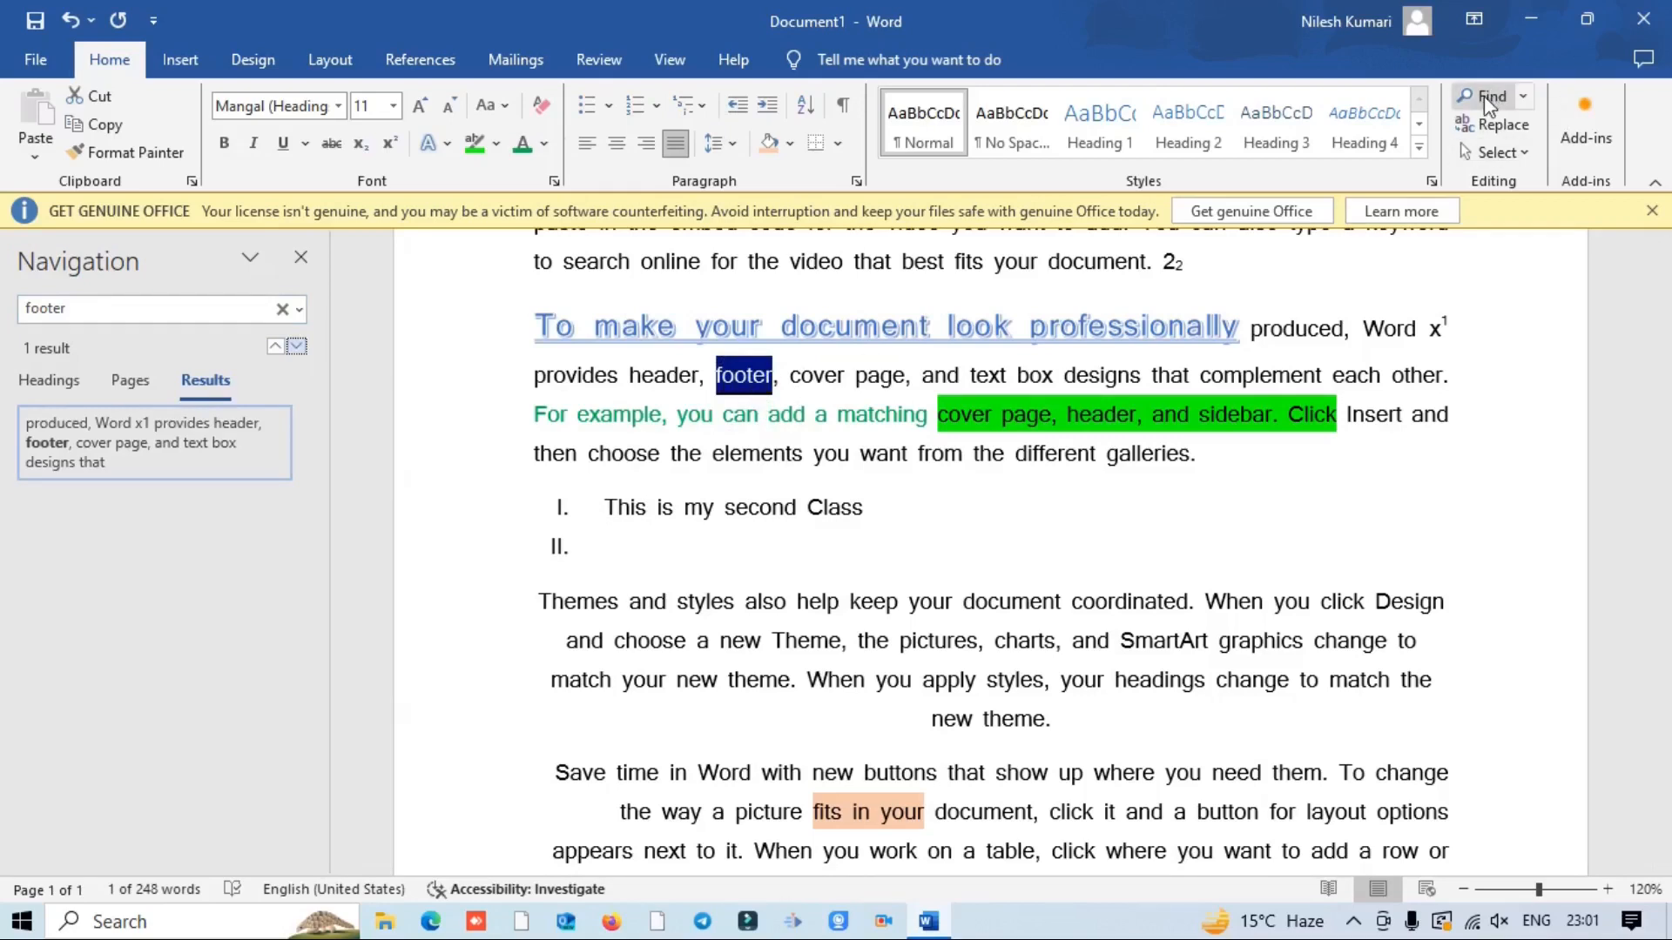
Step: Replace every occurrence of "footer" in the document with "Cow" and close Find and Replace
left_click(1519, 127)
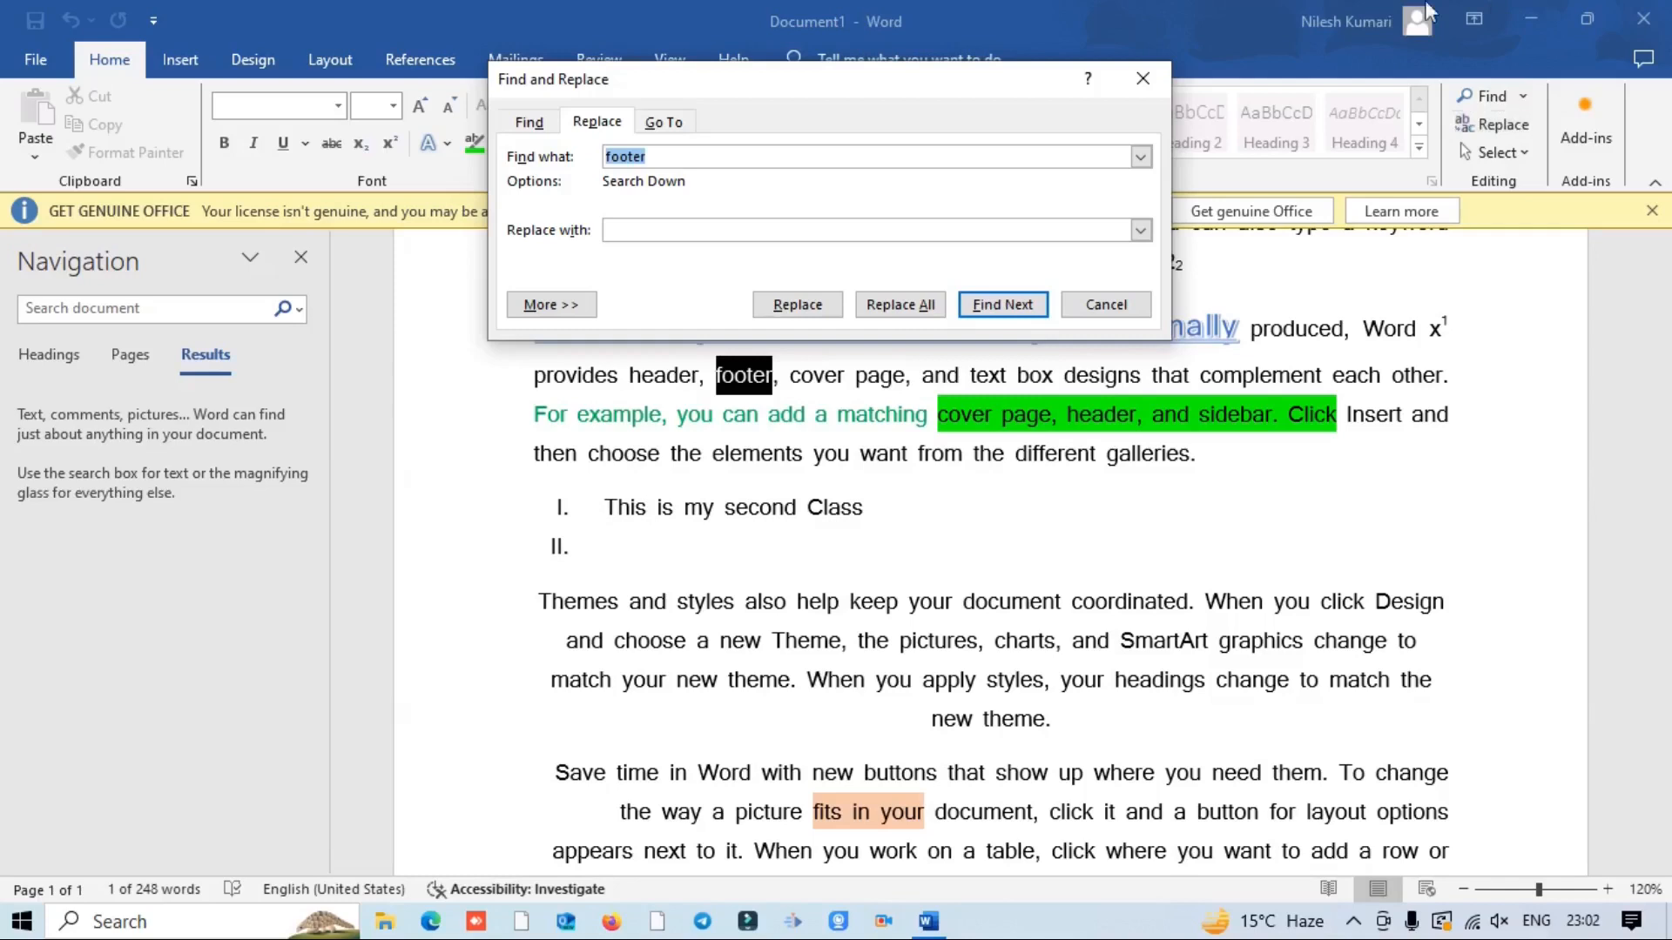
left_click(818, 232)
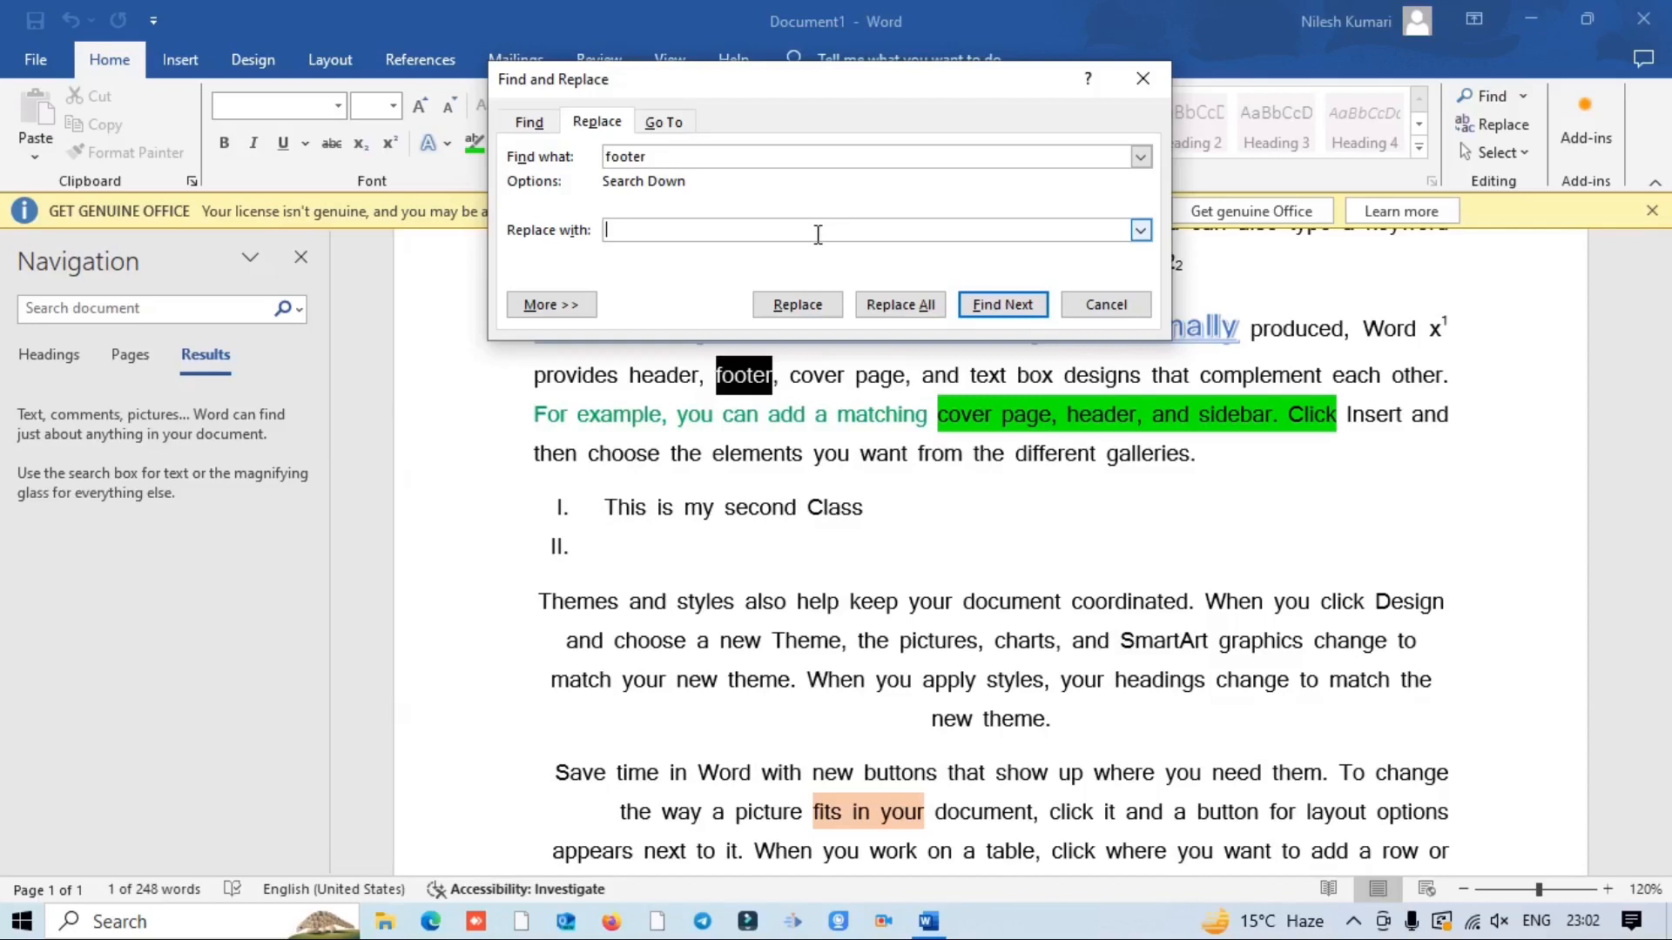
type("Cow")
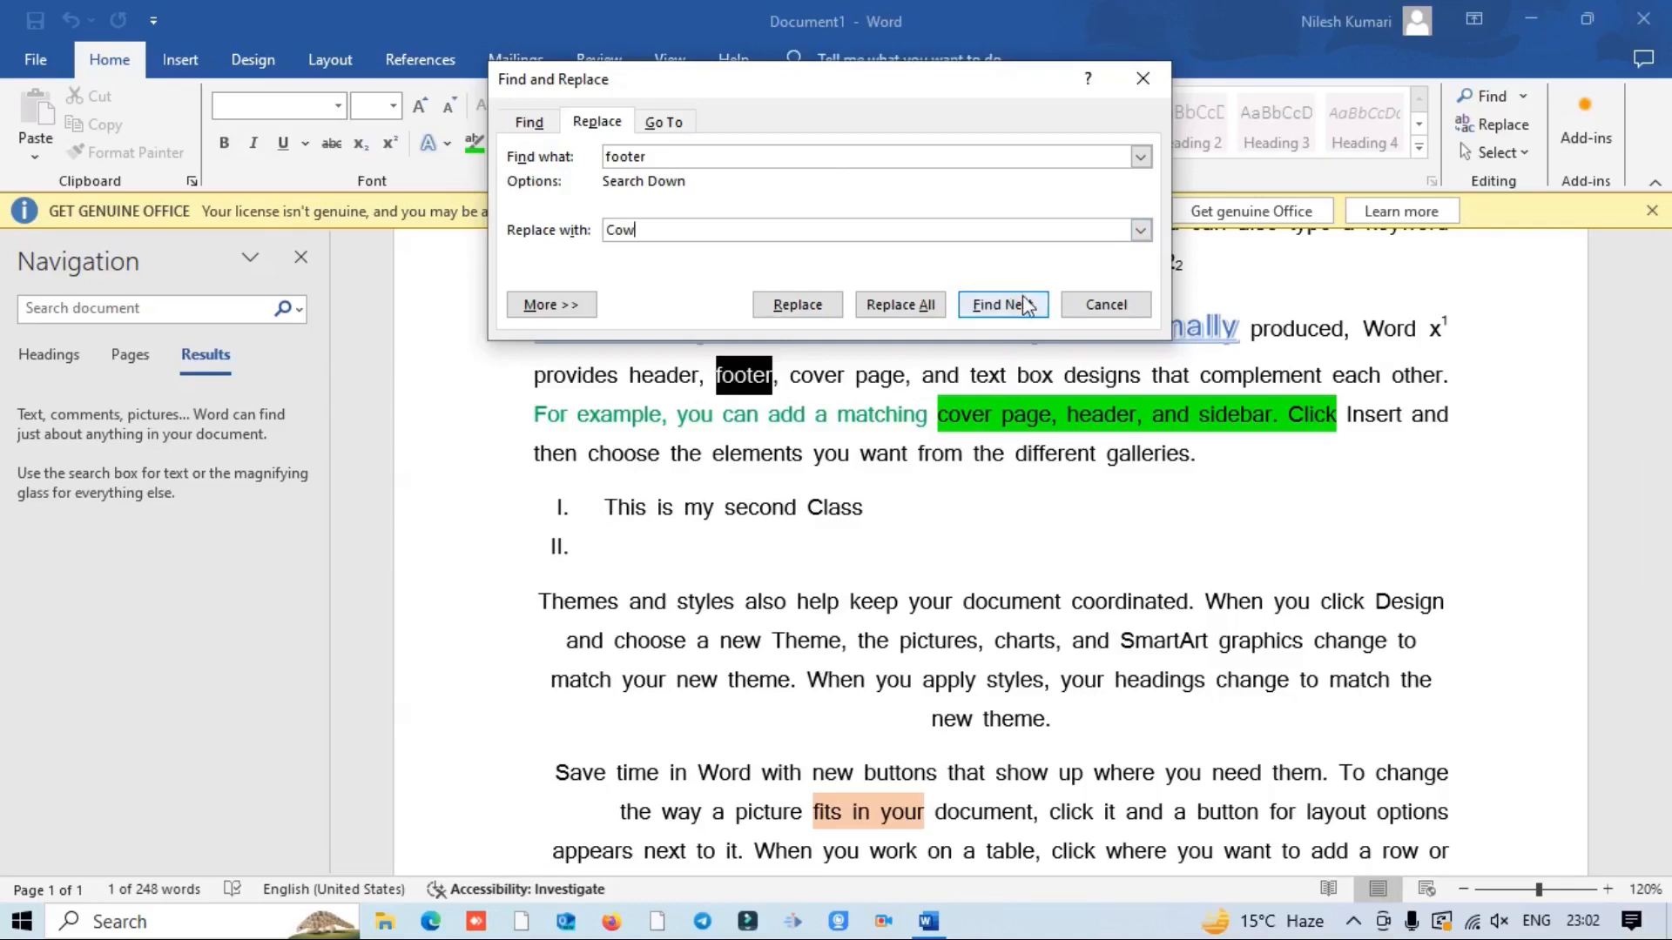
left_click(932, 306)
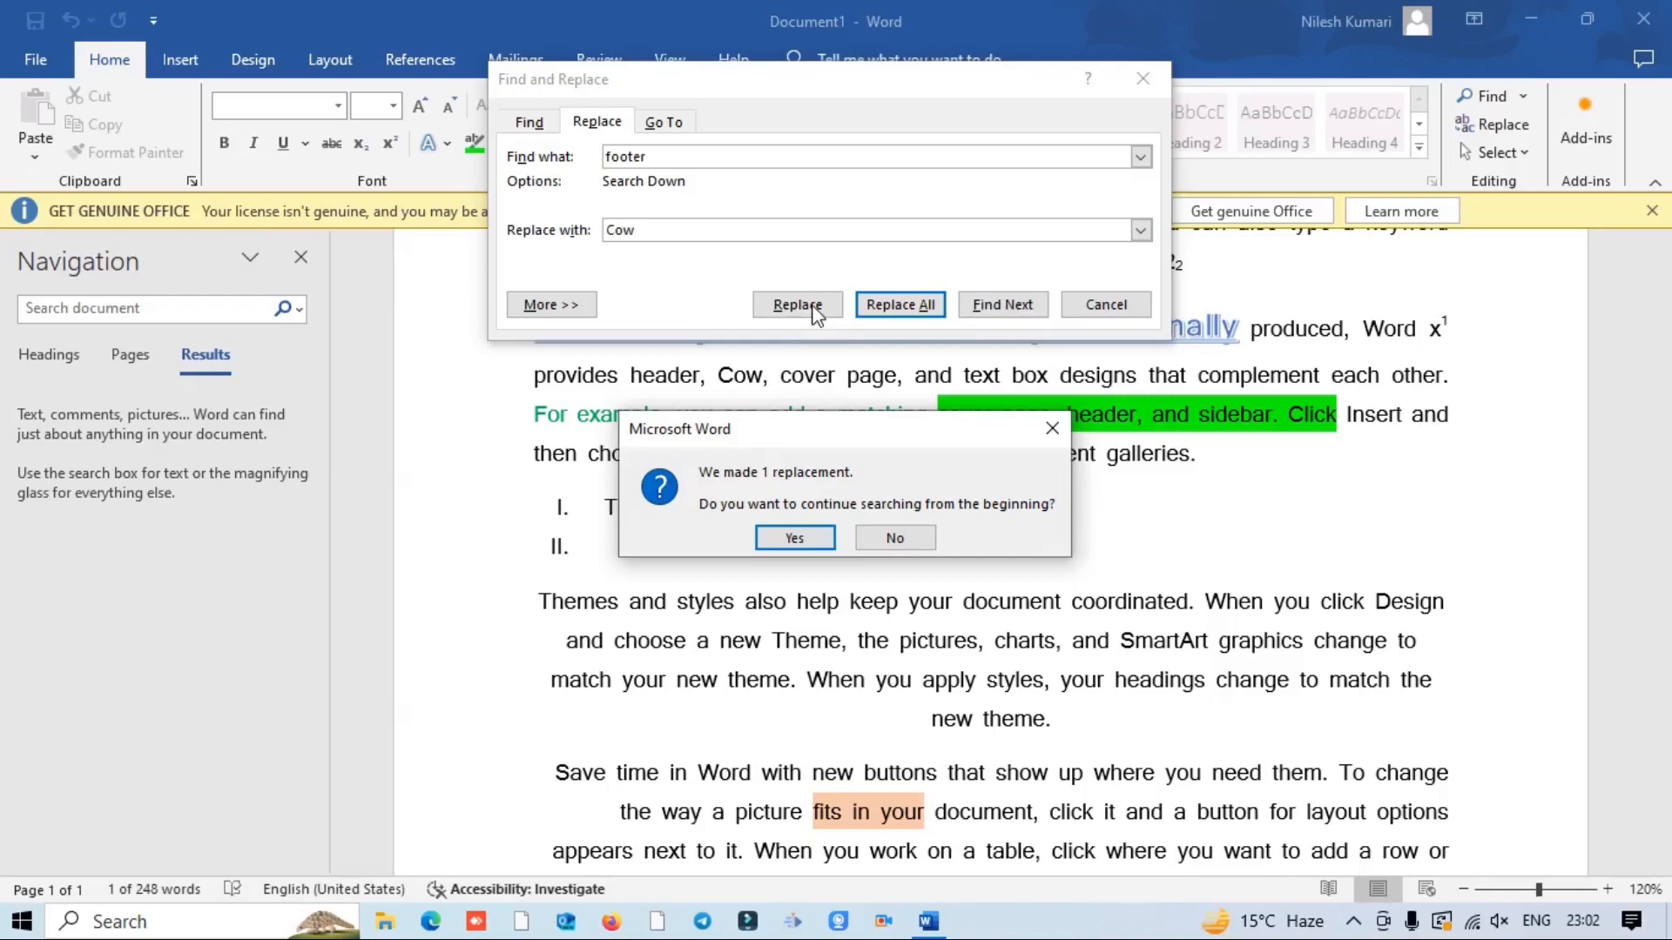
left_click(795, 540)
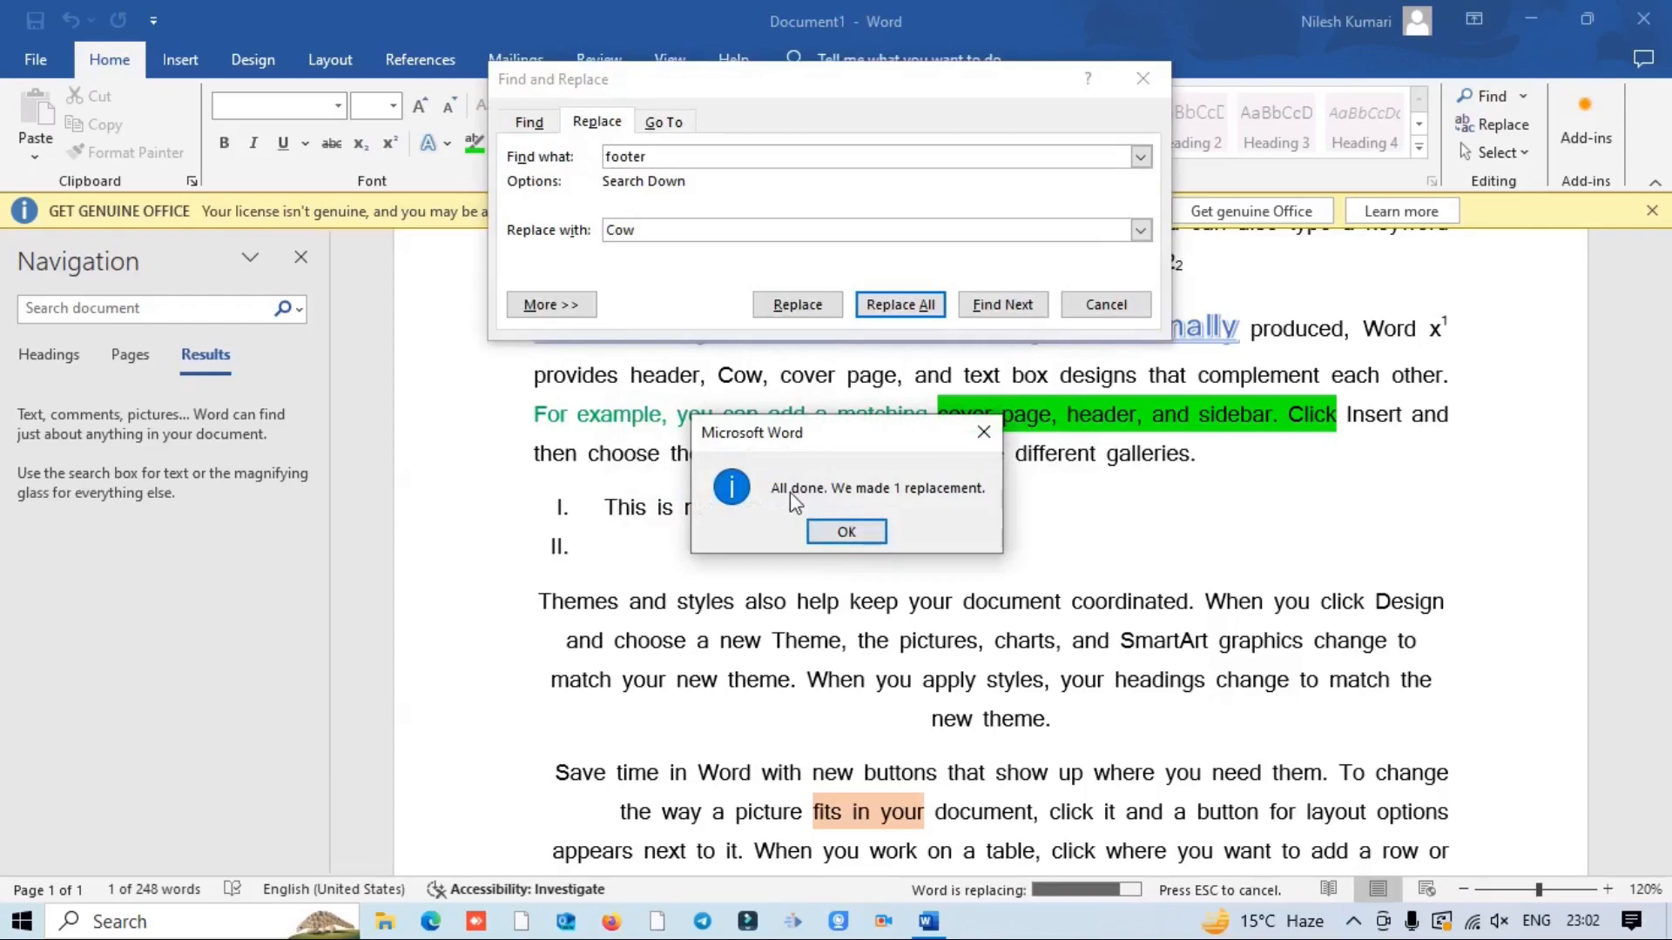
left_click(884, 531)
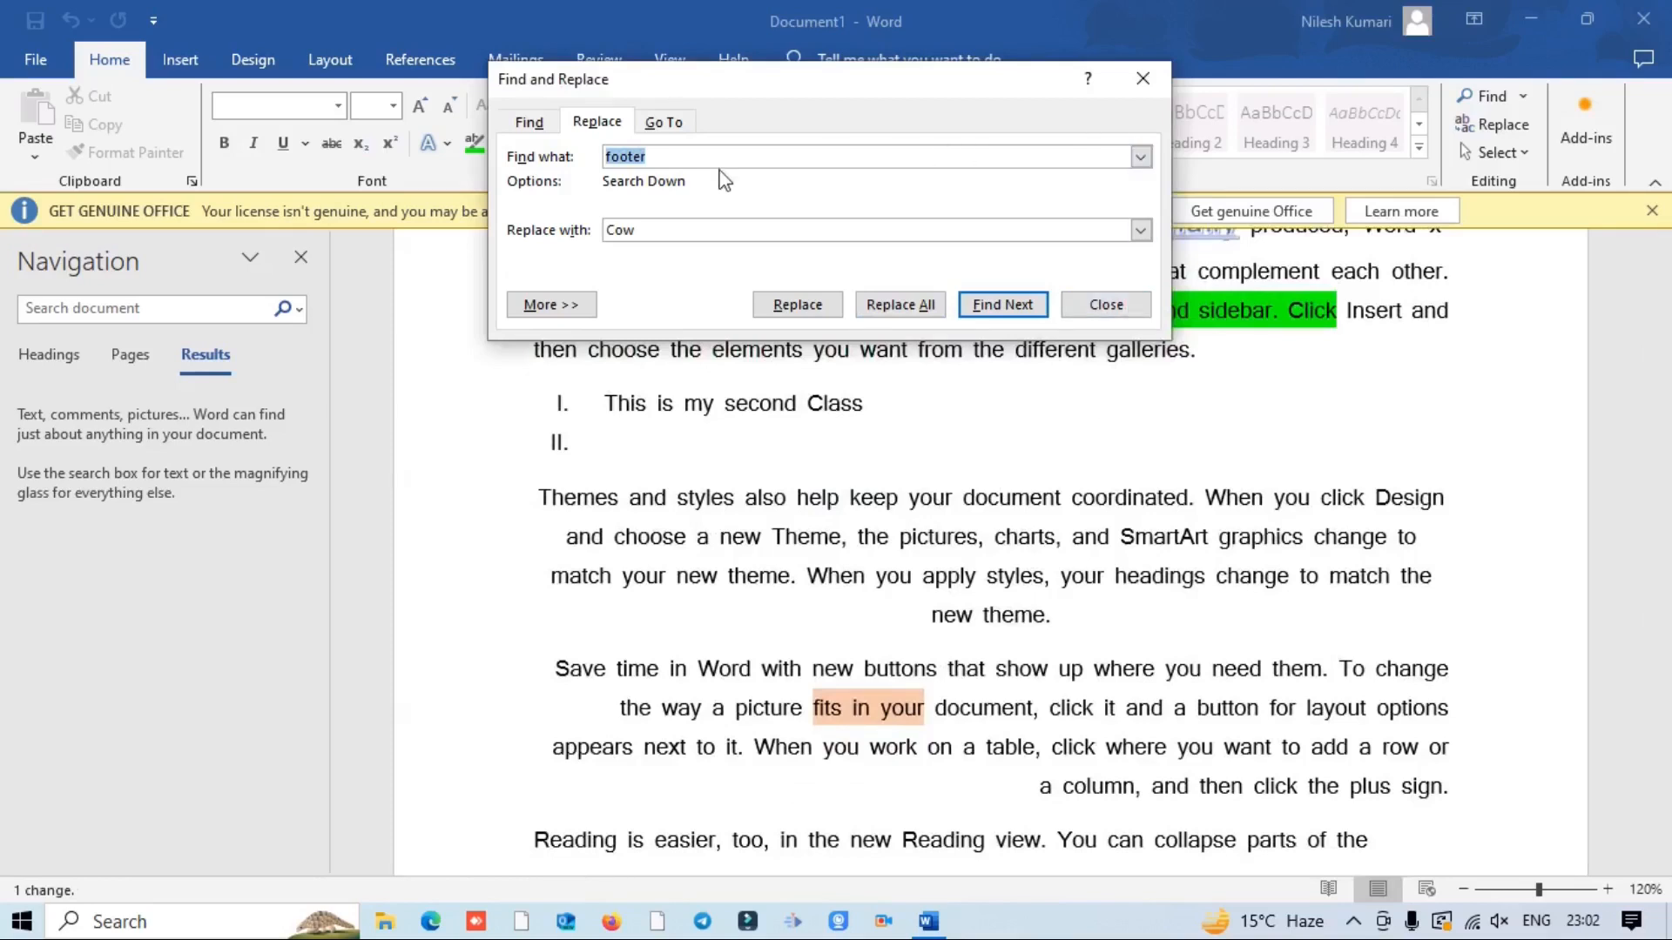
left_click(1143, 78)
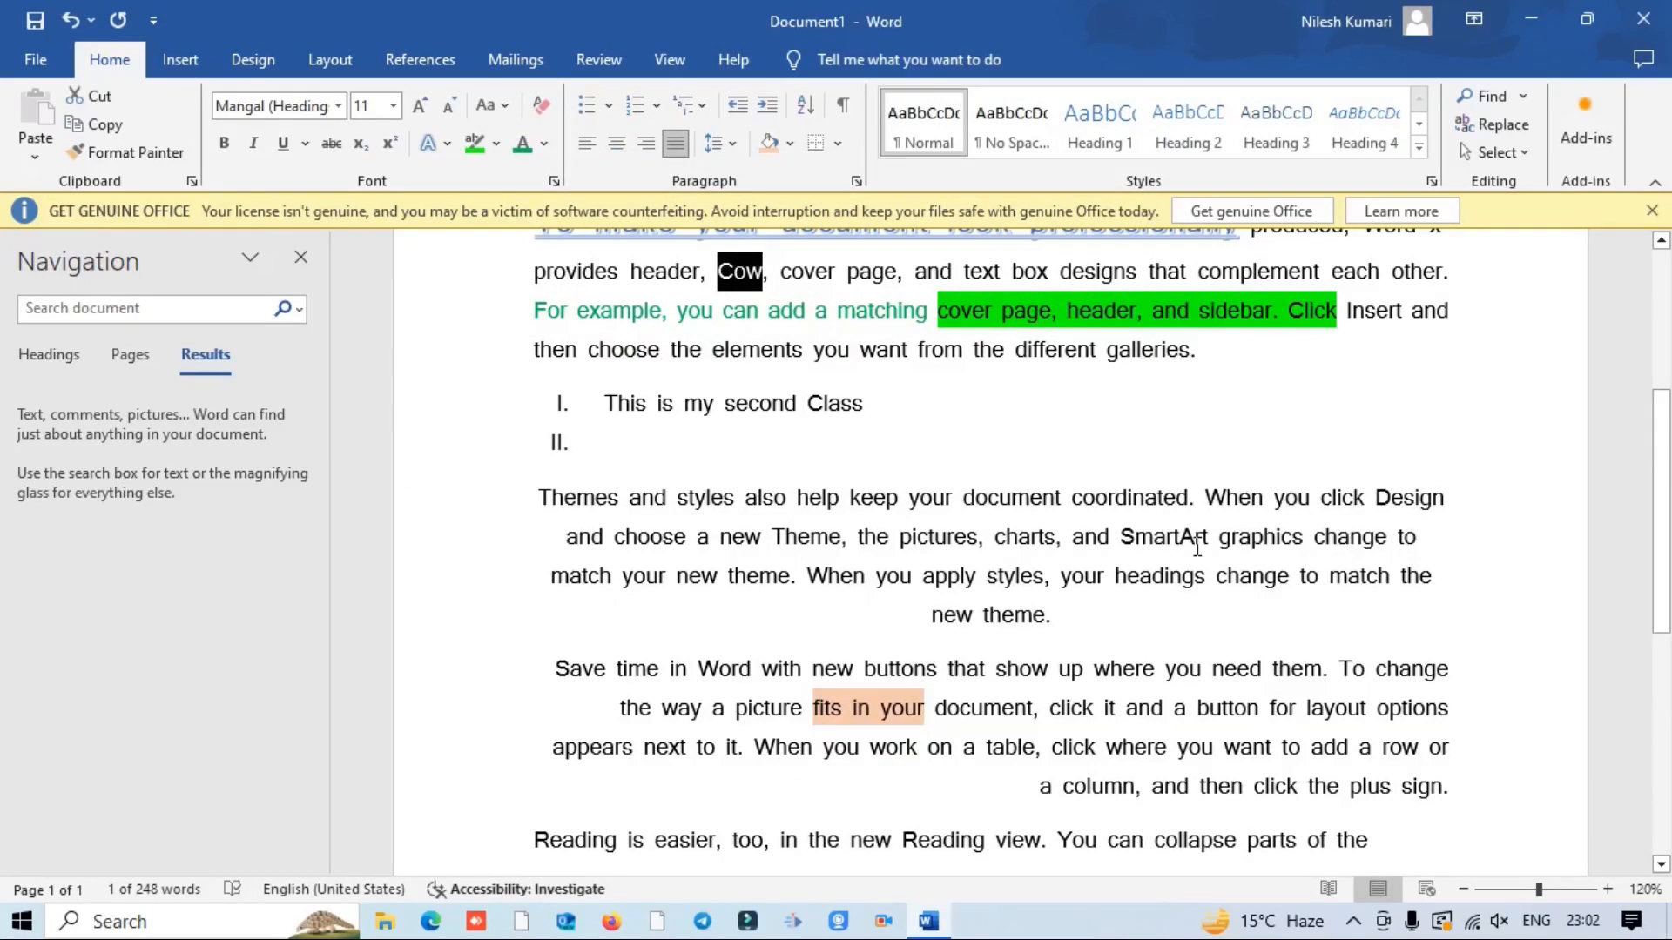
Step: Review the available text selection options without choosing one, and close the Navigation pane
left_click(1528, 154)
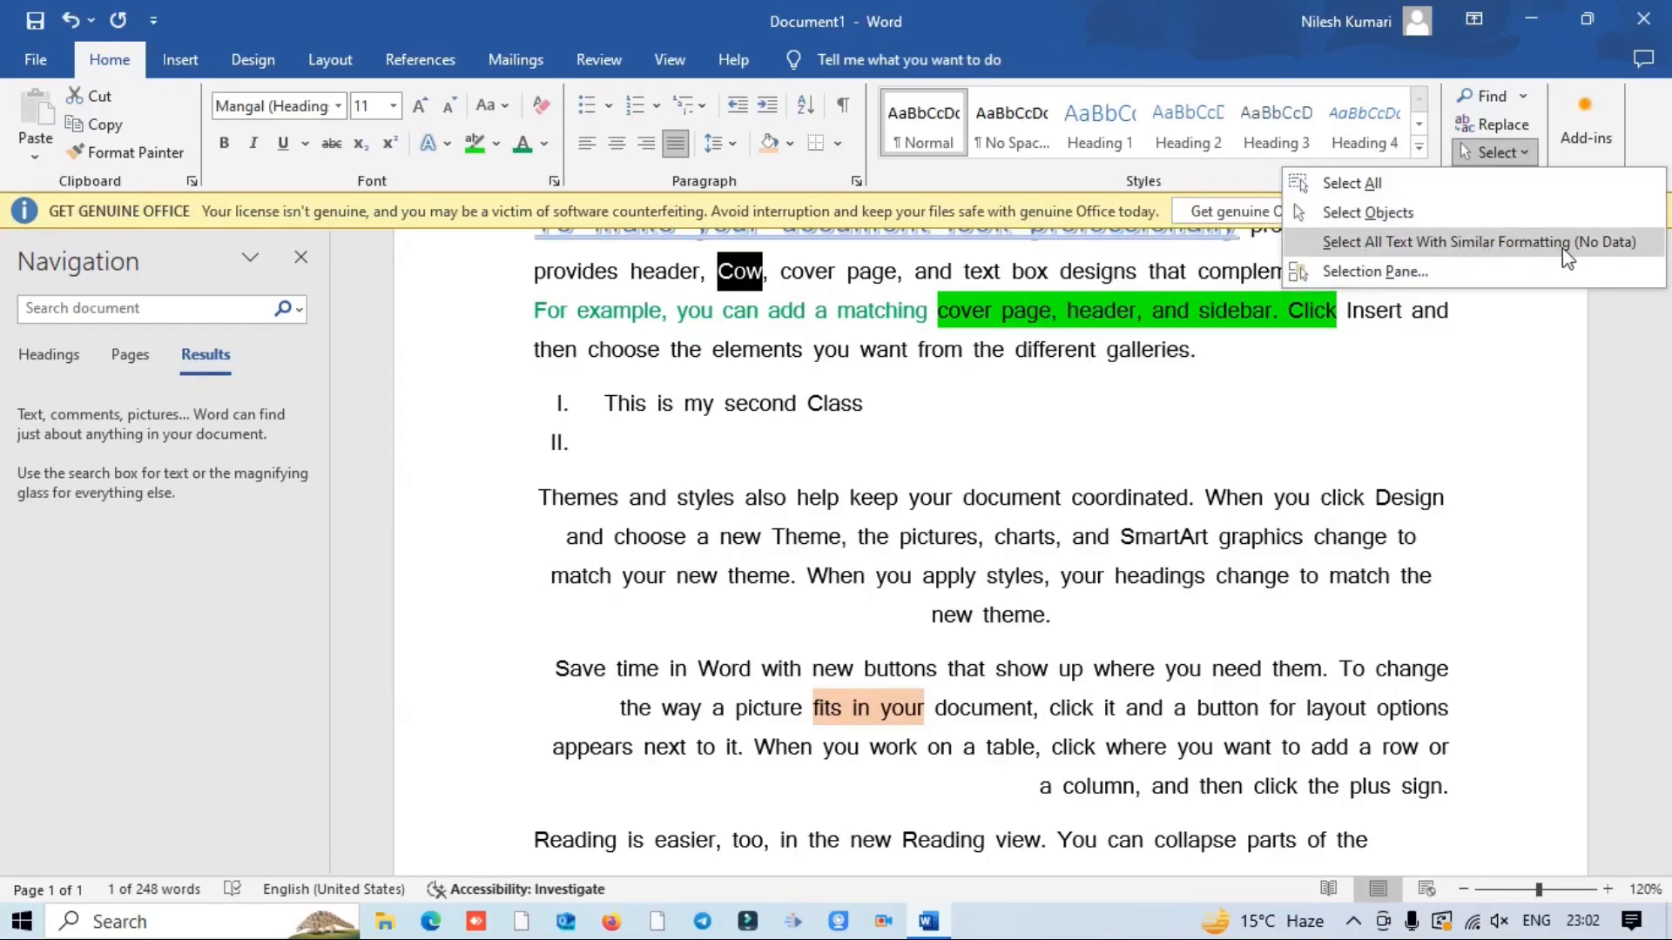
left_click(1381, 551)
scroll(1152, 705, "up", 4)
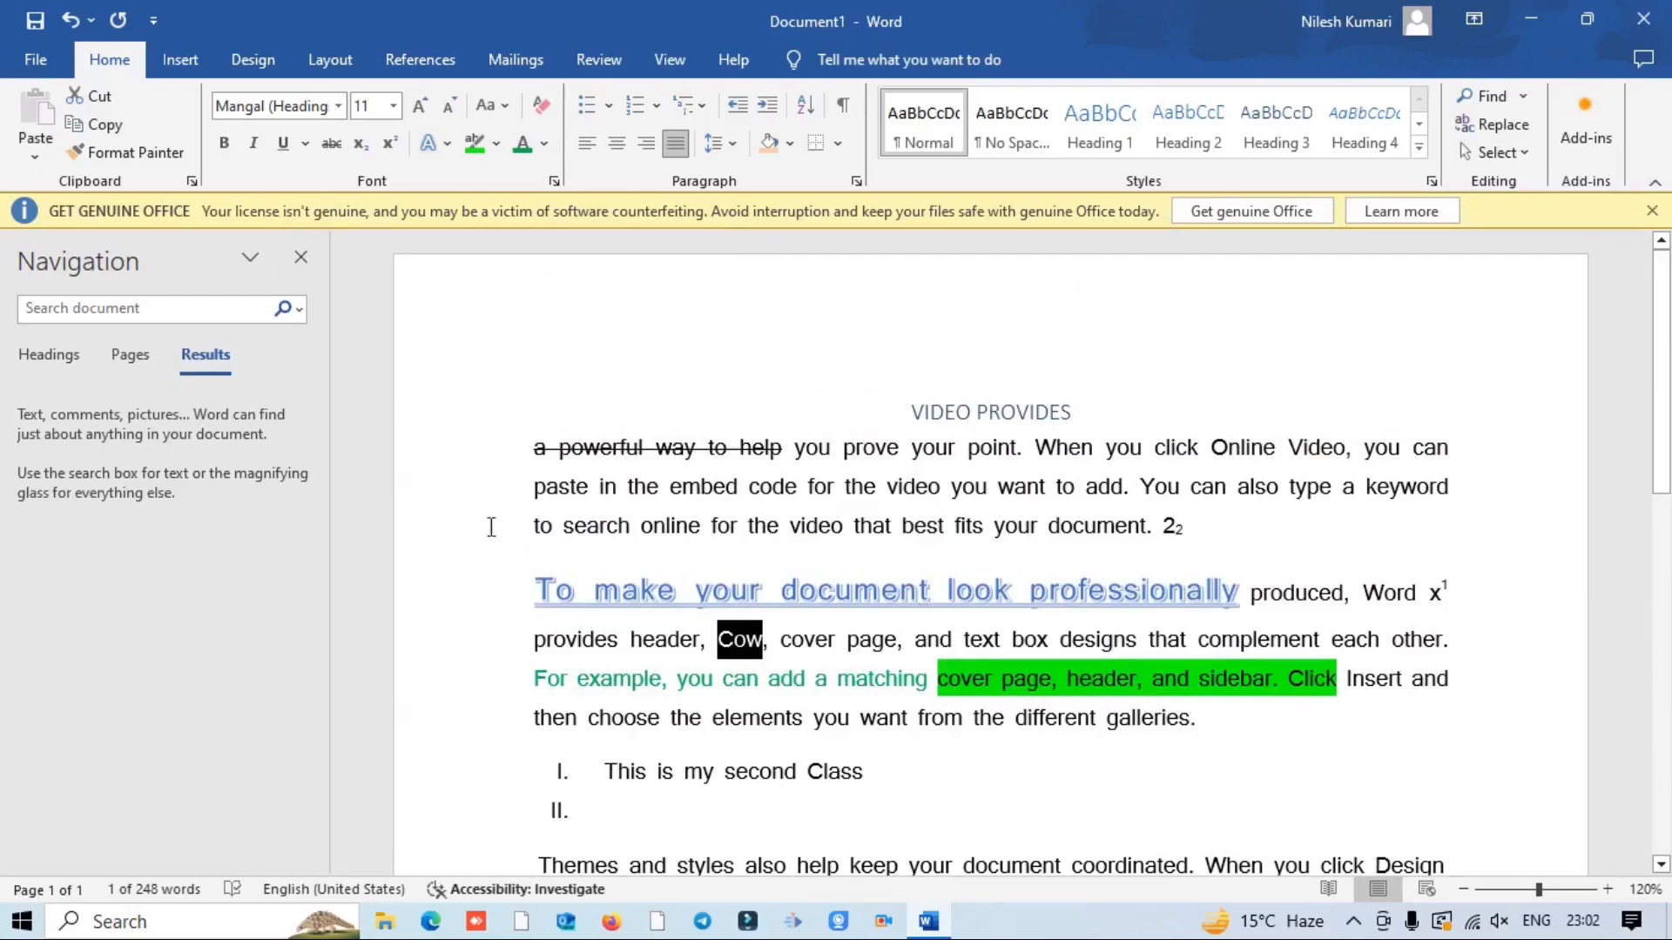
left_click(300, 257)
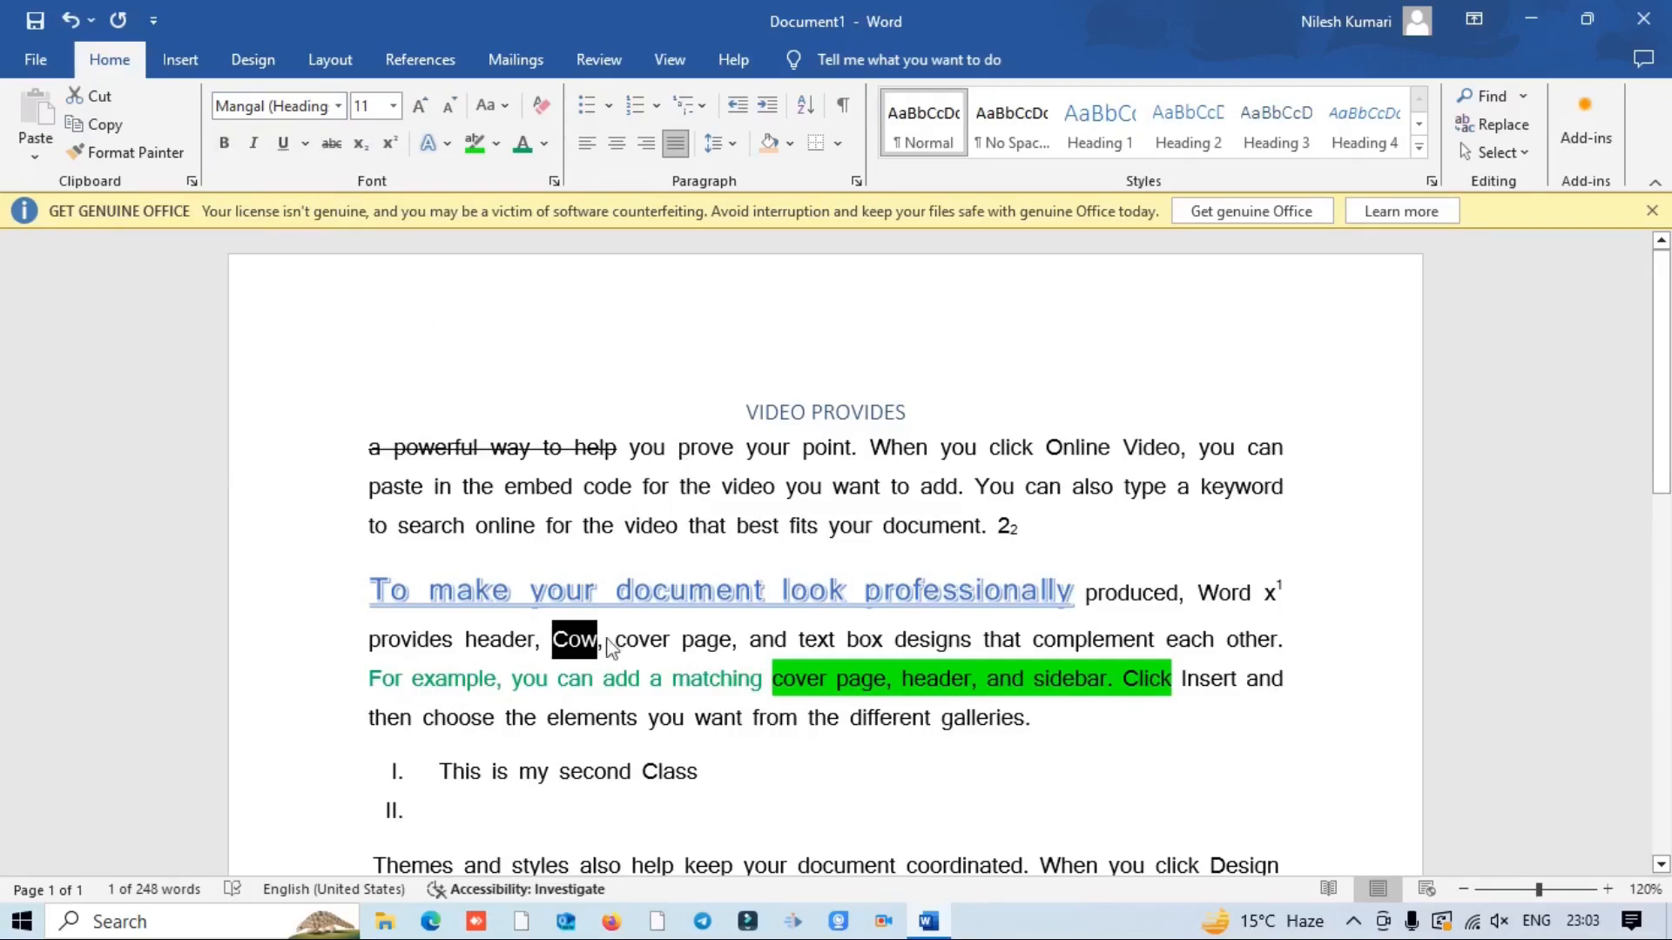
Step: Insert the built-in Facet cover page and look over its layout
left_click(181, 59)
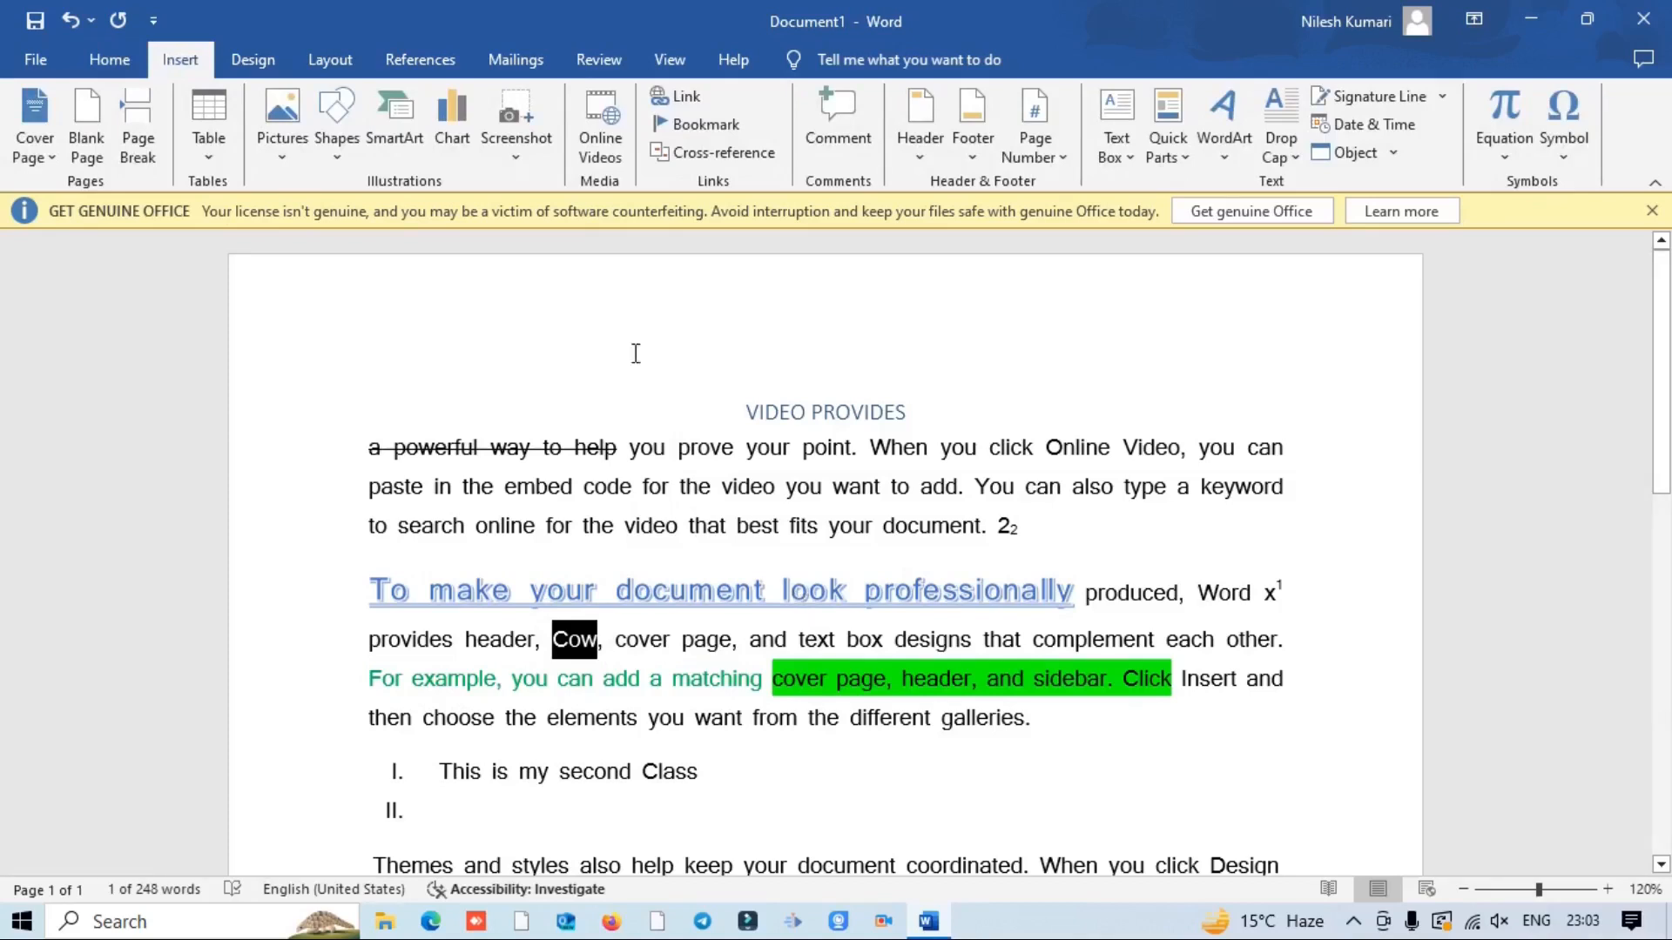
left_click(44, 148)
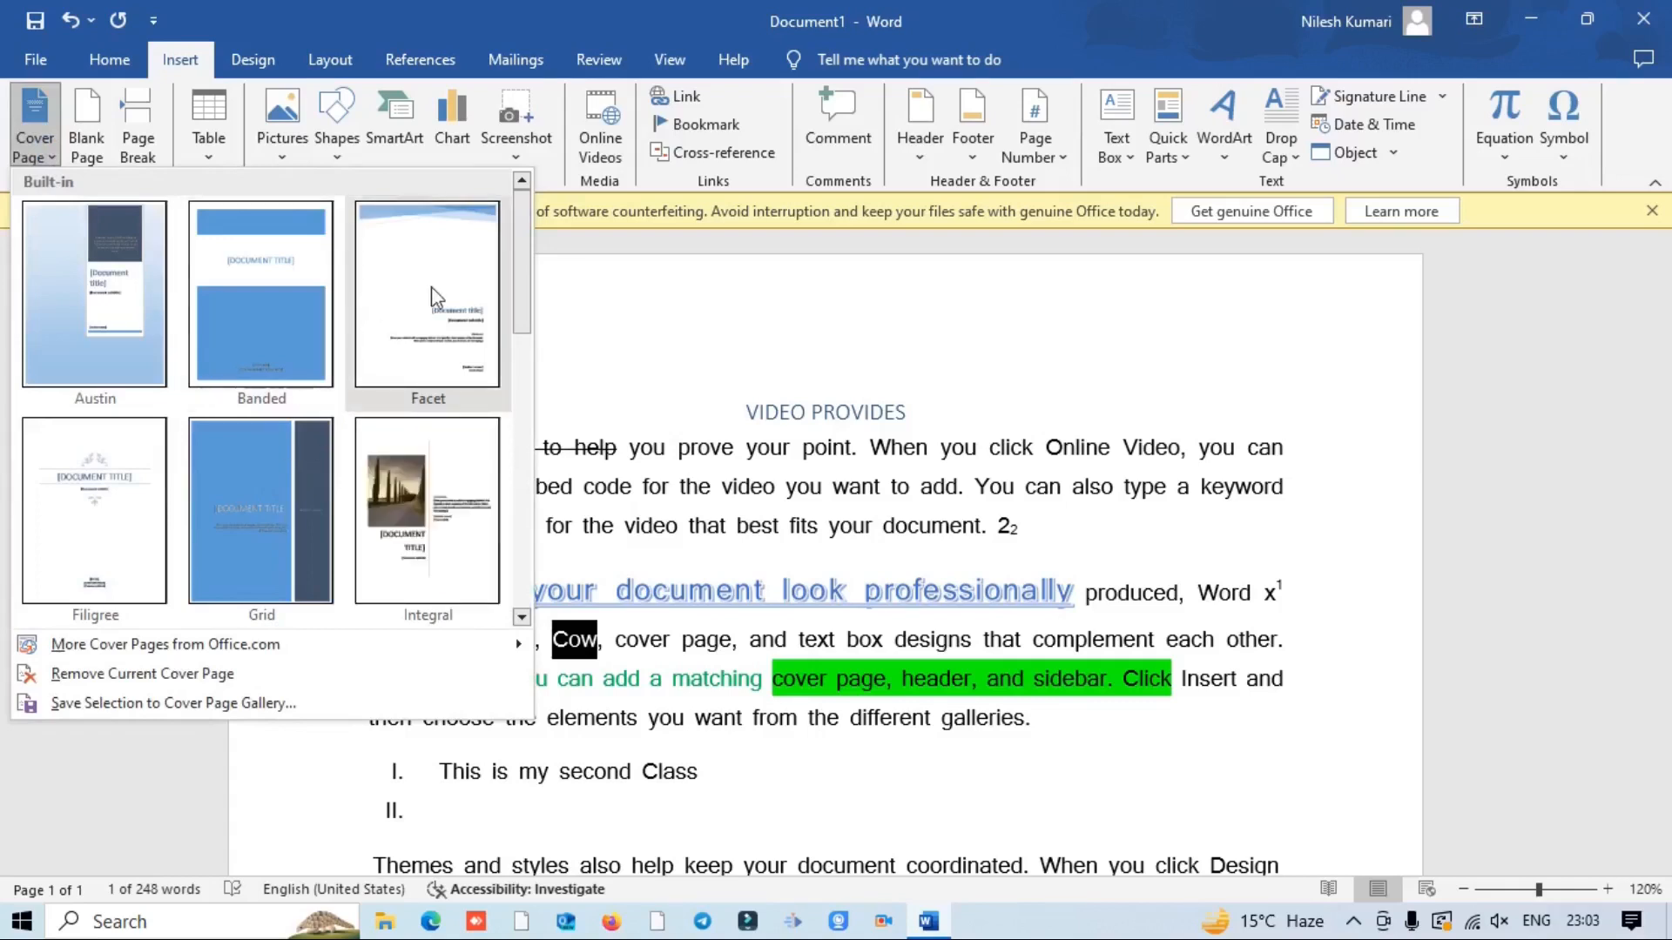
left_click(437, 287)
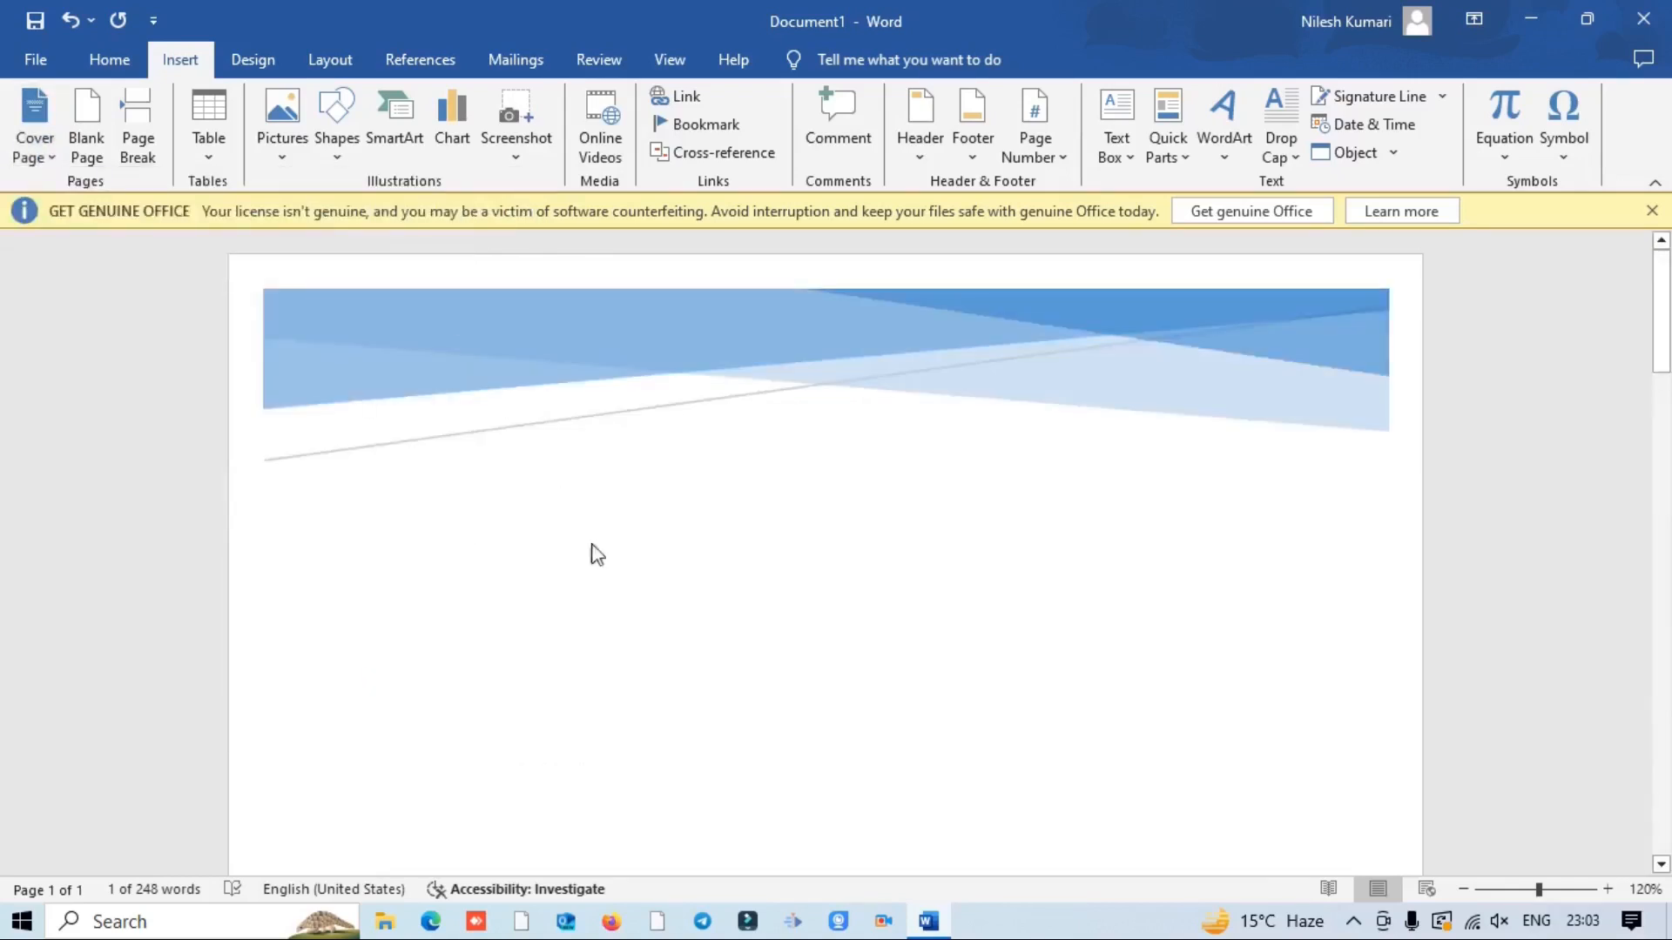
scroll(890, 526, "down", 15)
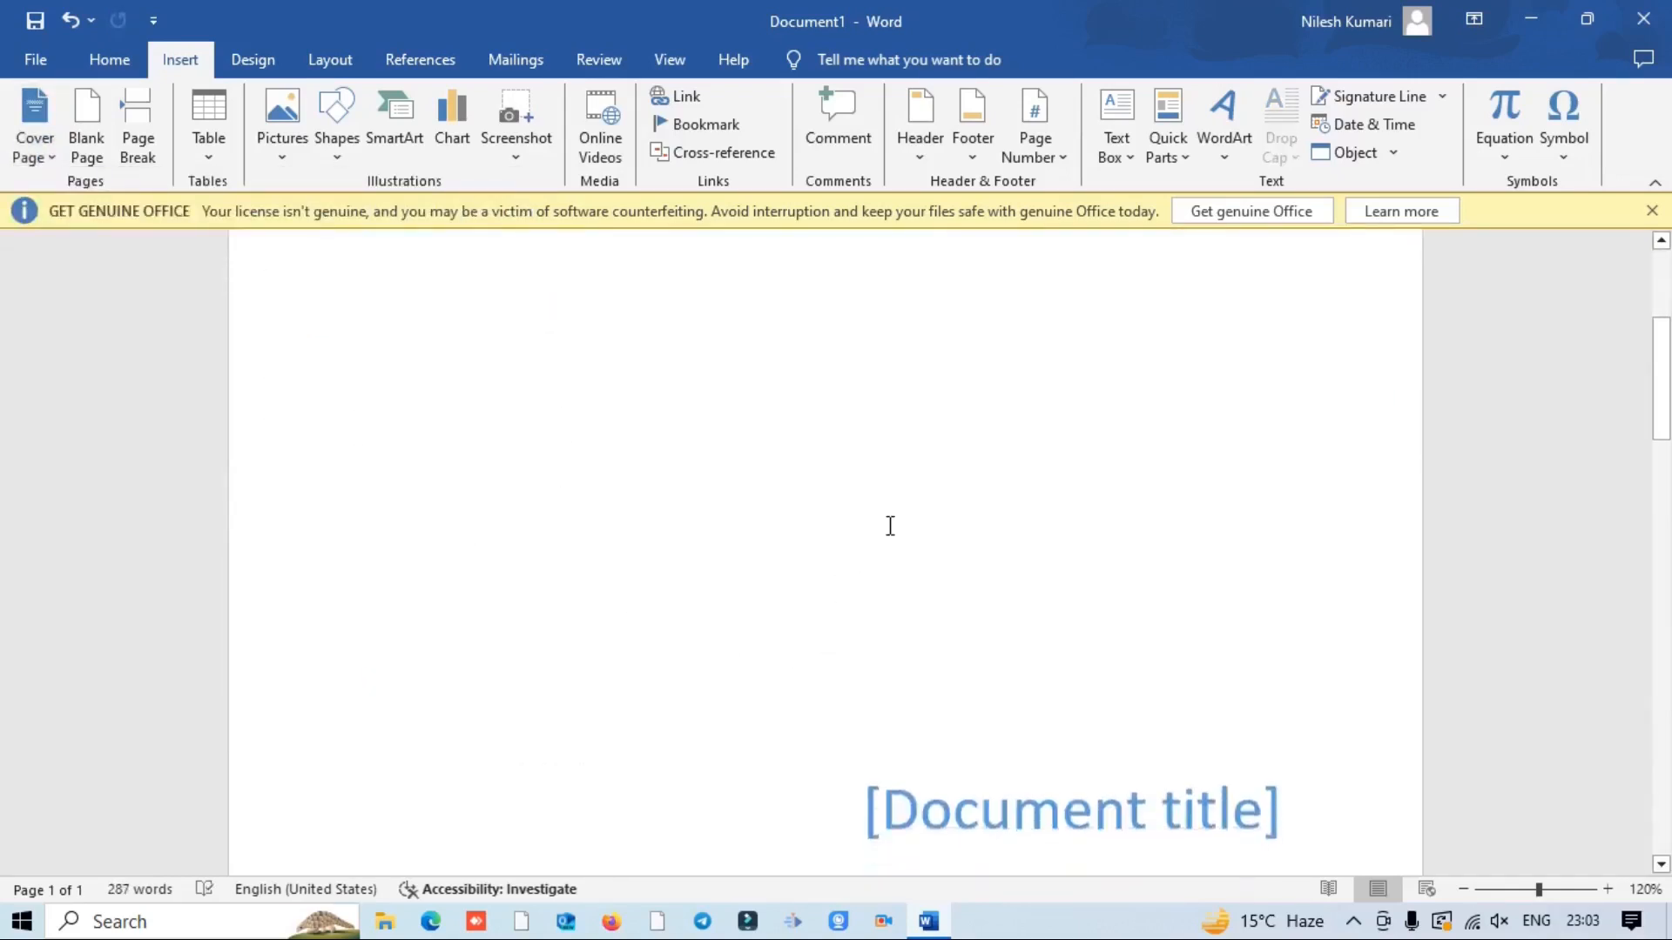
scroll(890, 526, "up", 15)
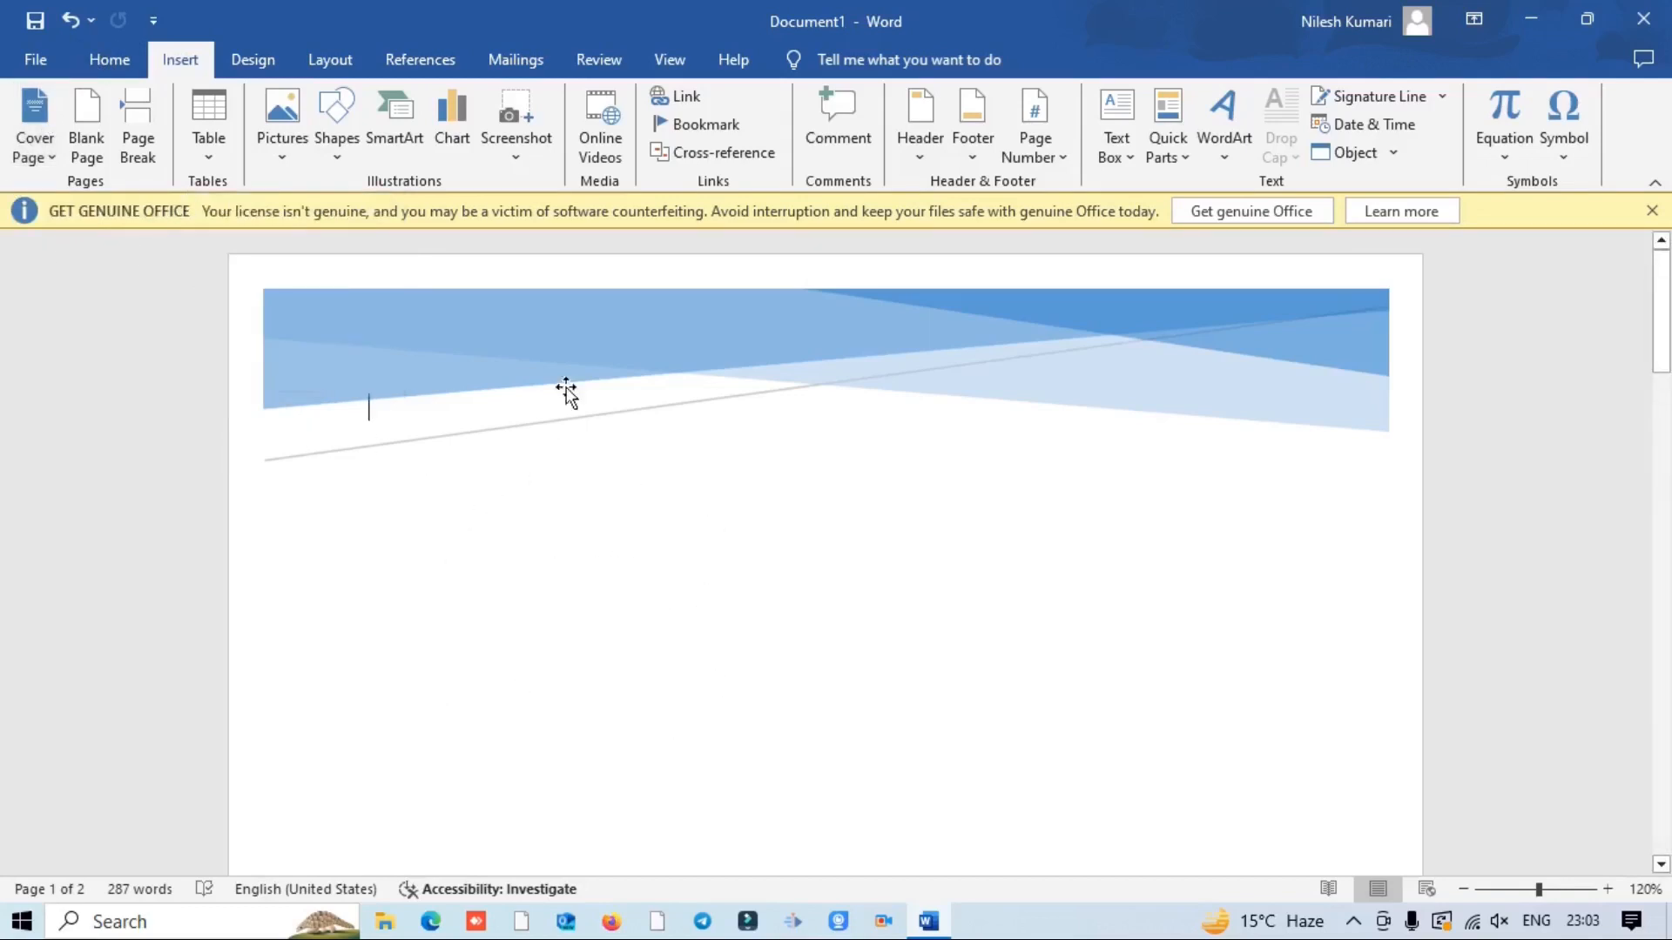
Step: Insert a blank page at the start of the document, ahead of the cover page, and look through the pages
left_click(87, 139)
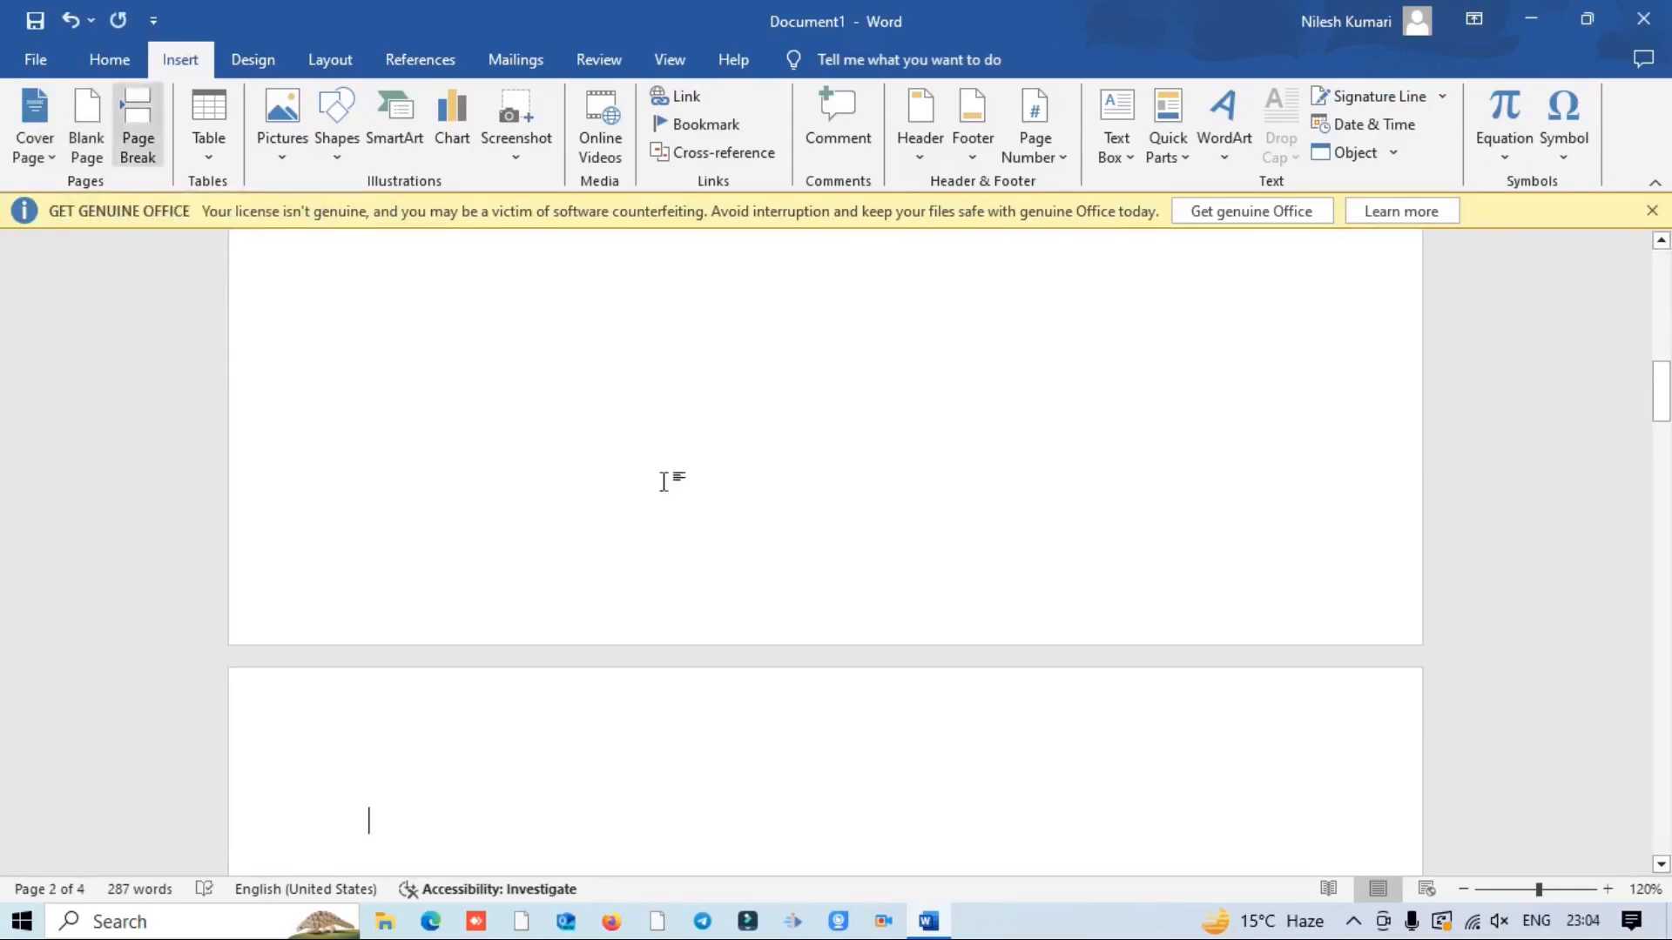
scroll(1051, 721, "up", 10)
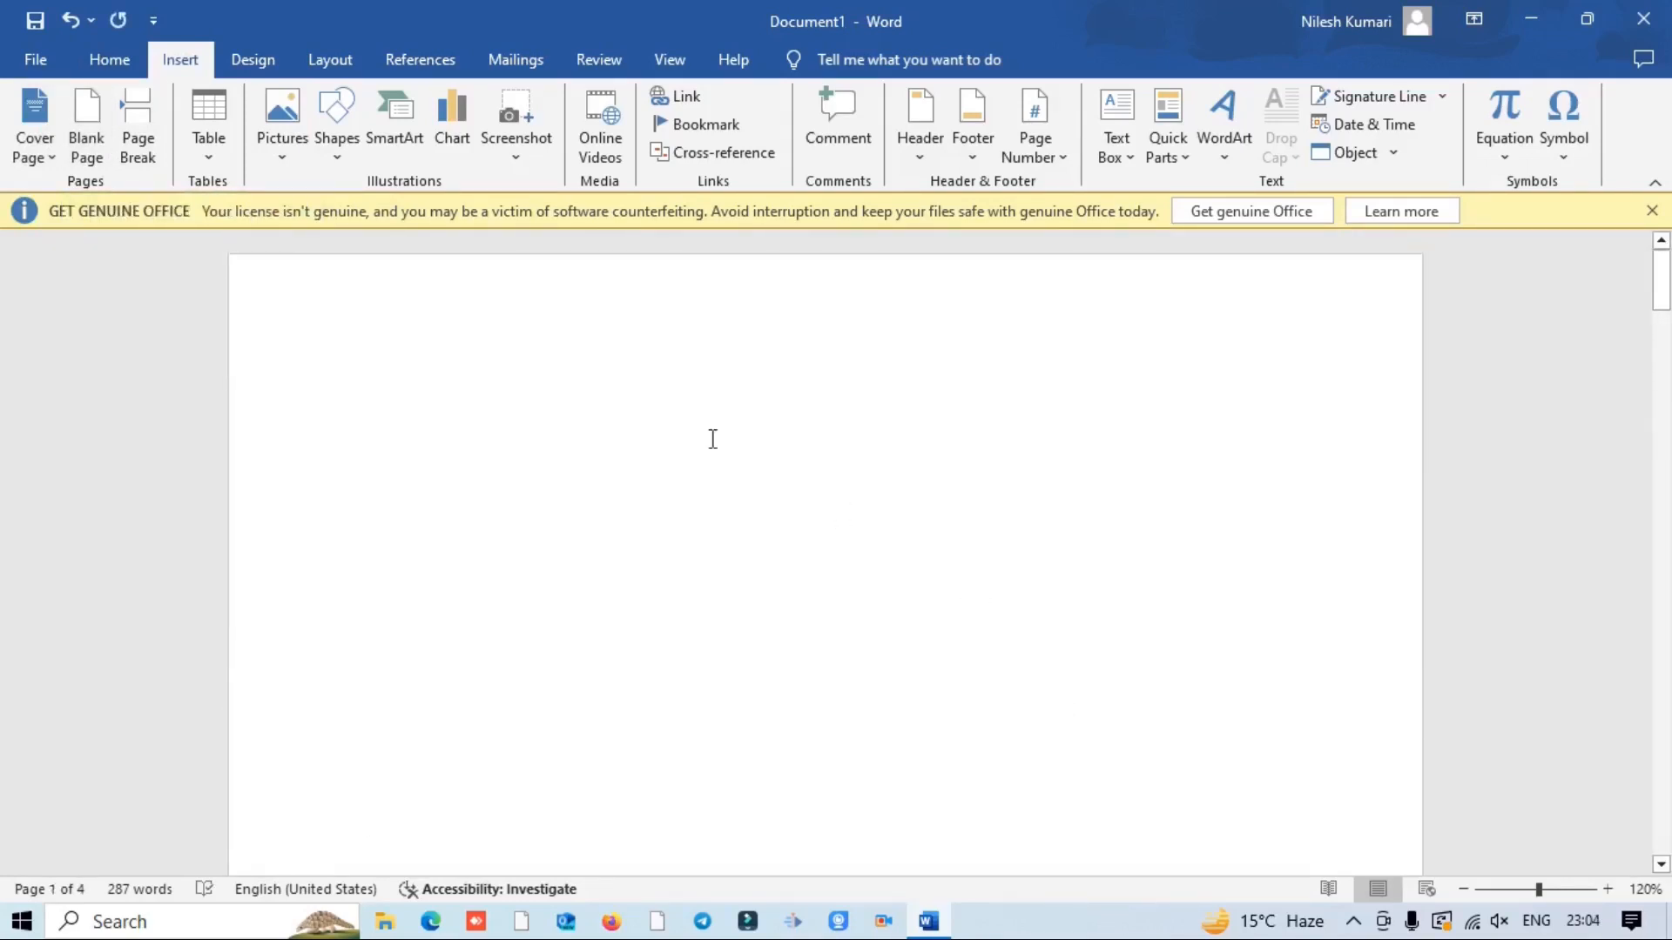
scroll(1074, 715, "down", 1)
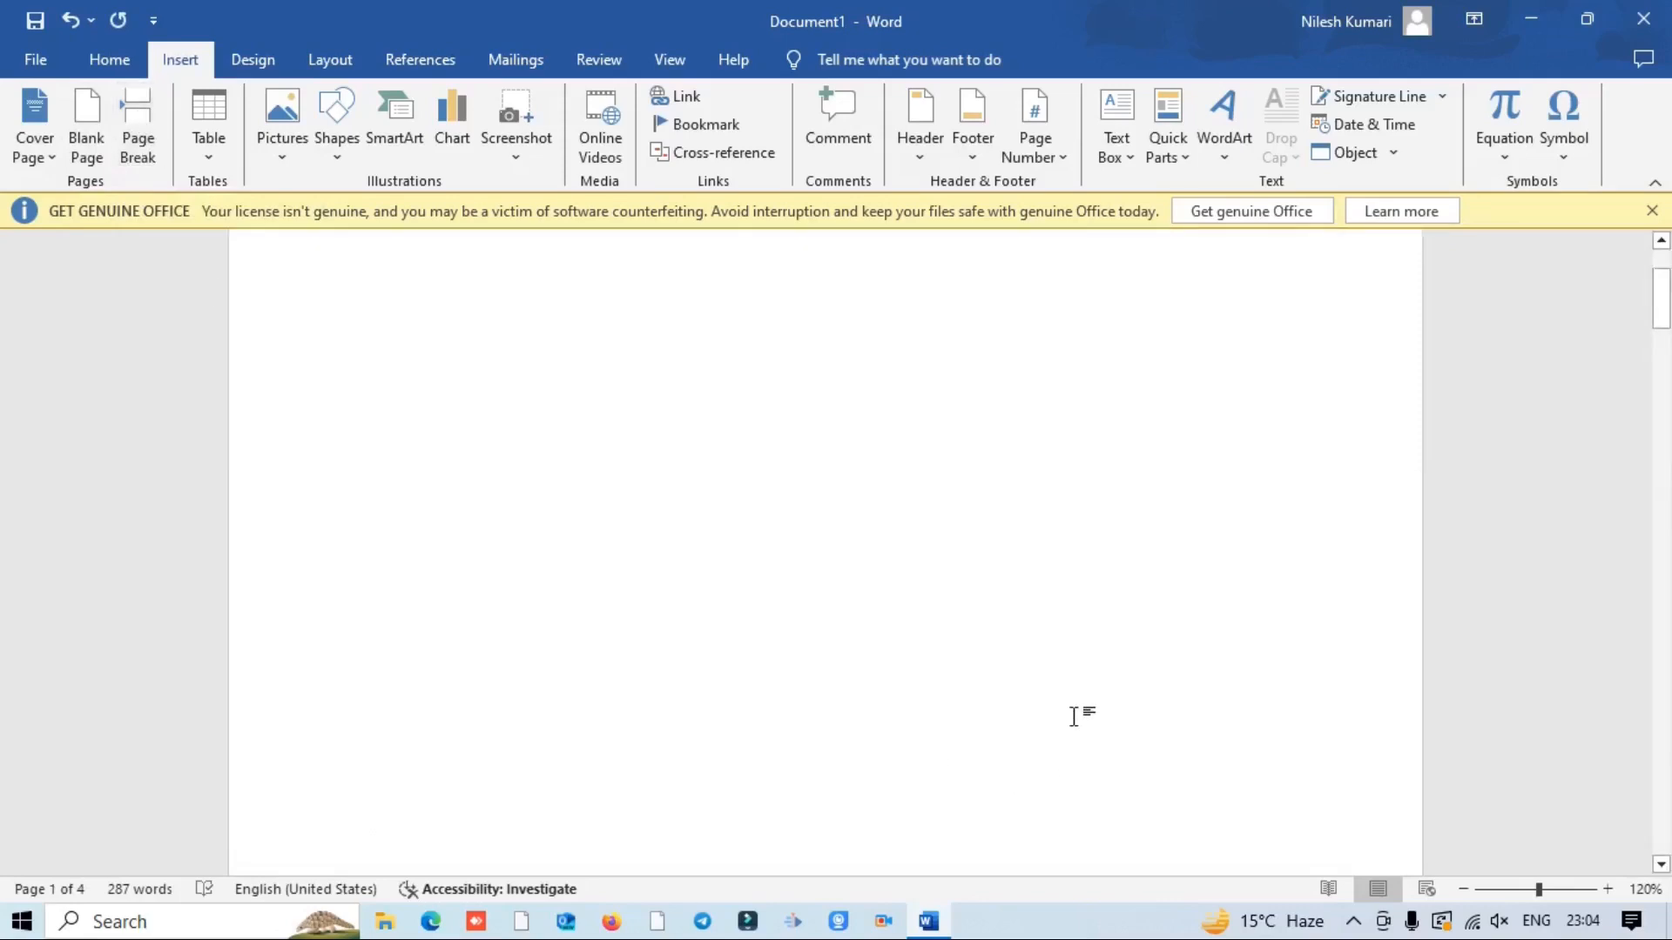
scroll(880, 709, "down", 5)
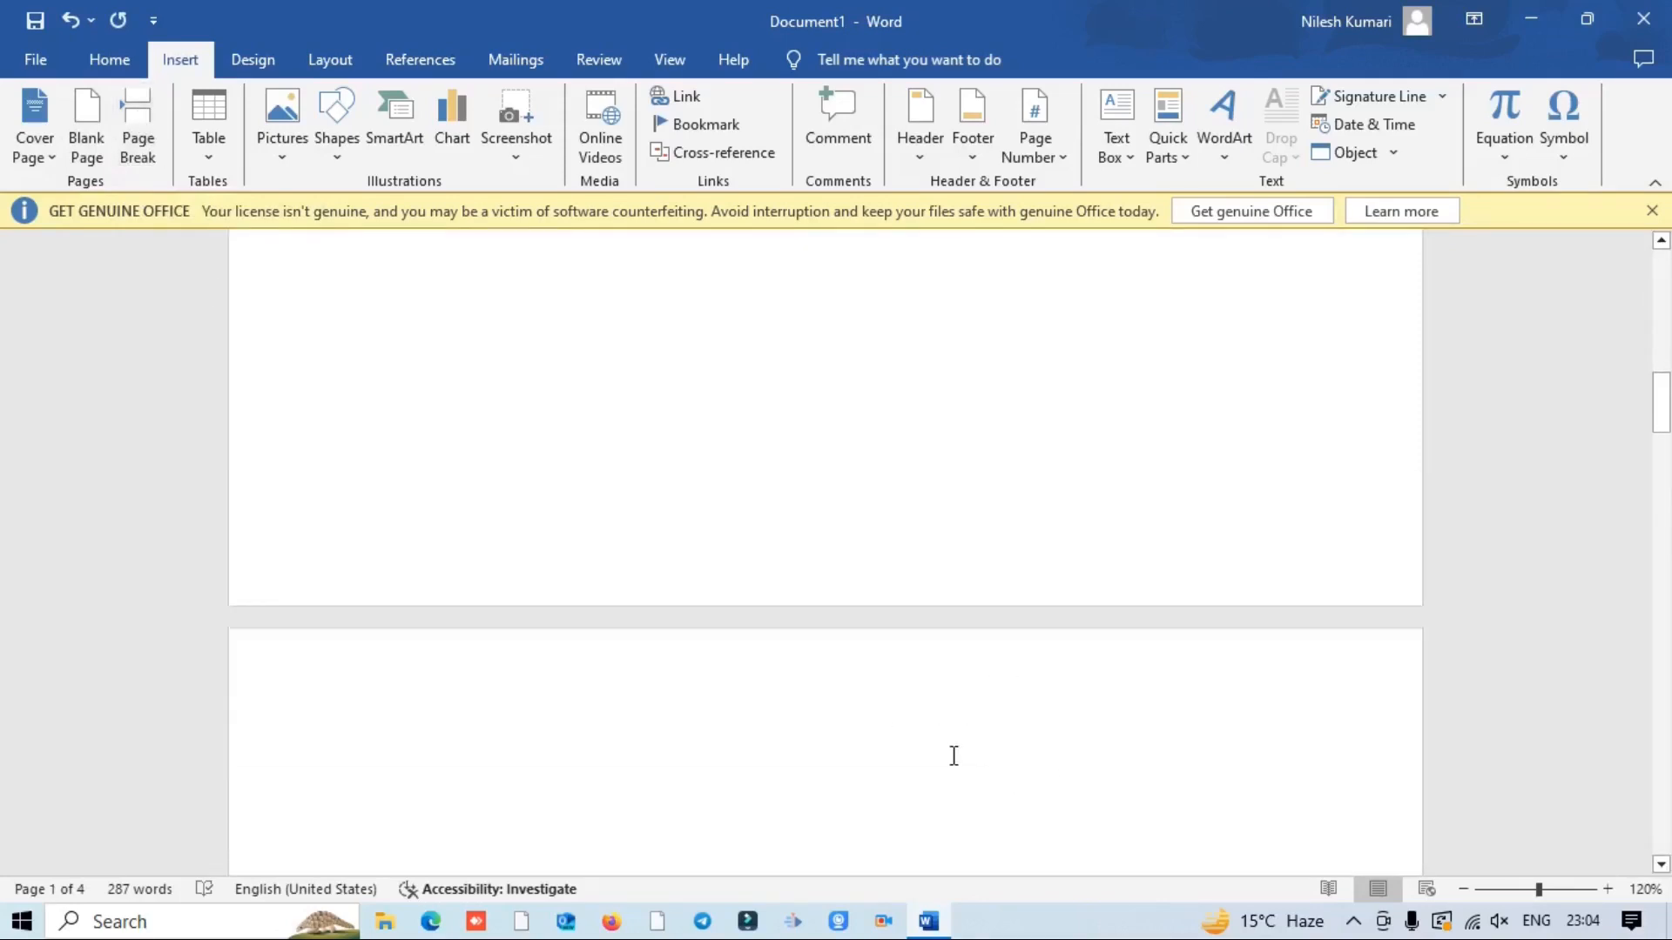
scroll(954, 756, "down", 10)
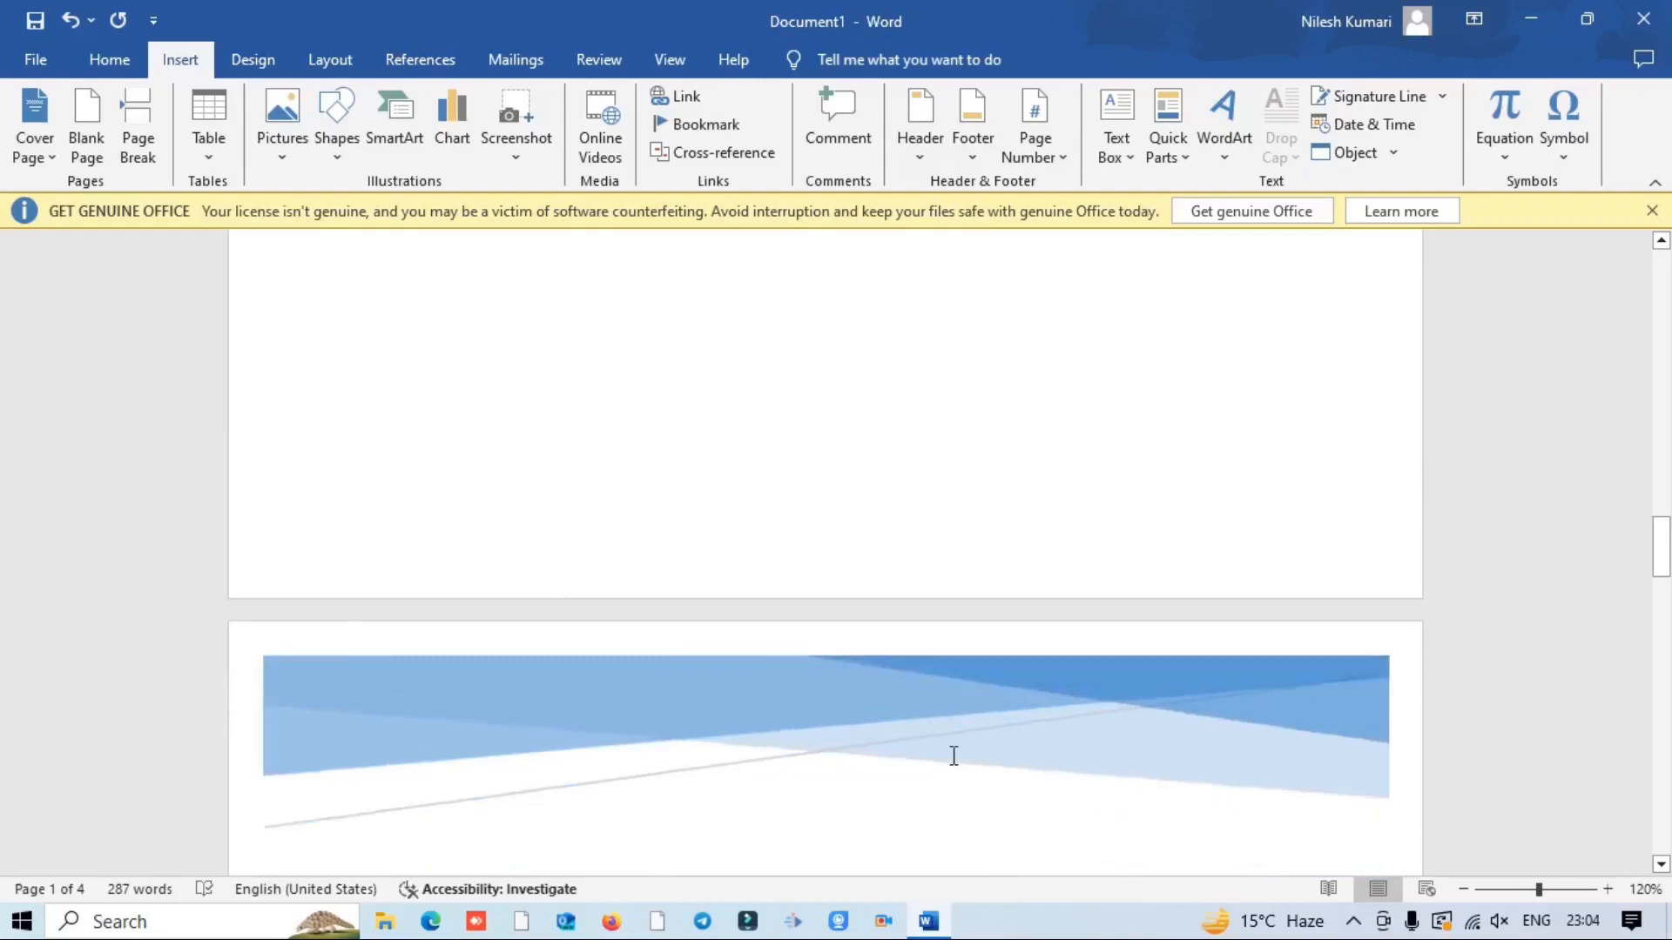
scroll(954, 756, "up", 5)
scroll(953, 755, "down", 4)
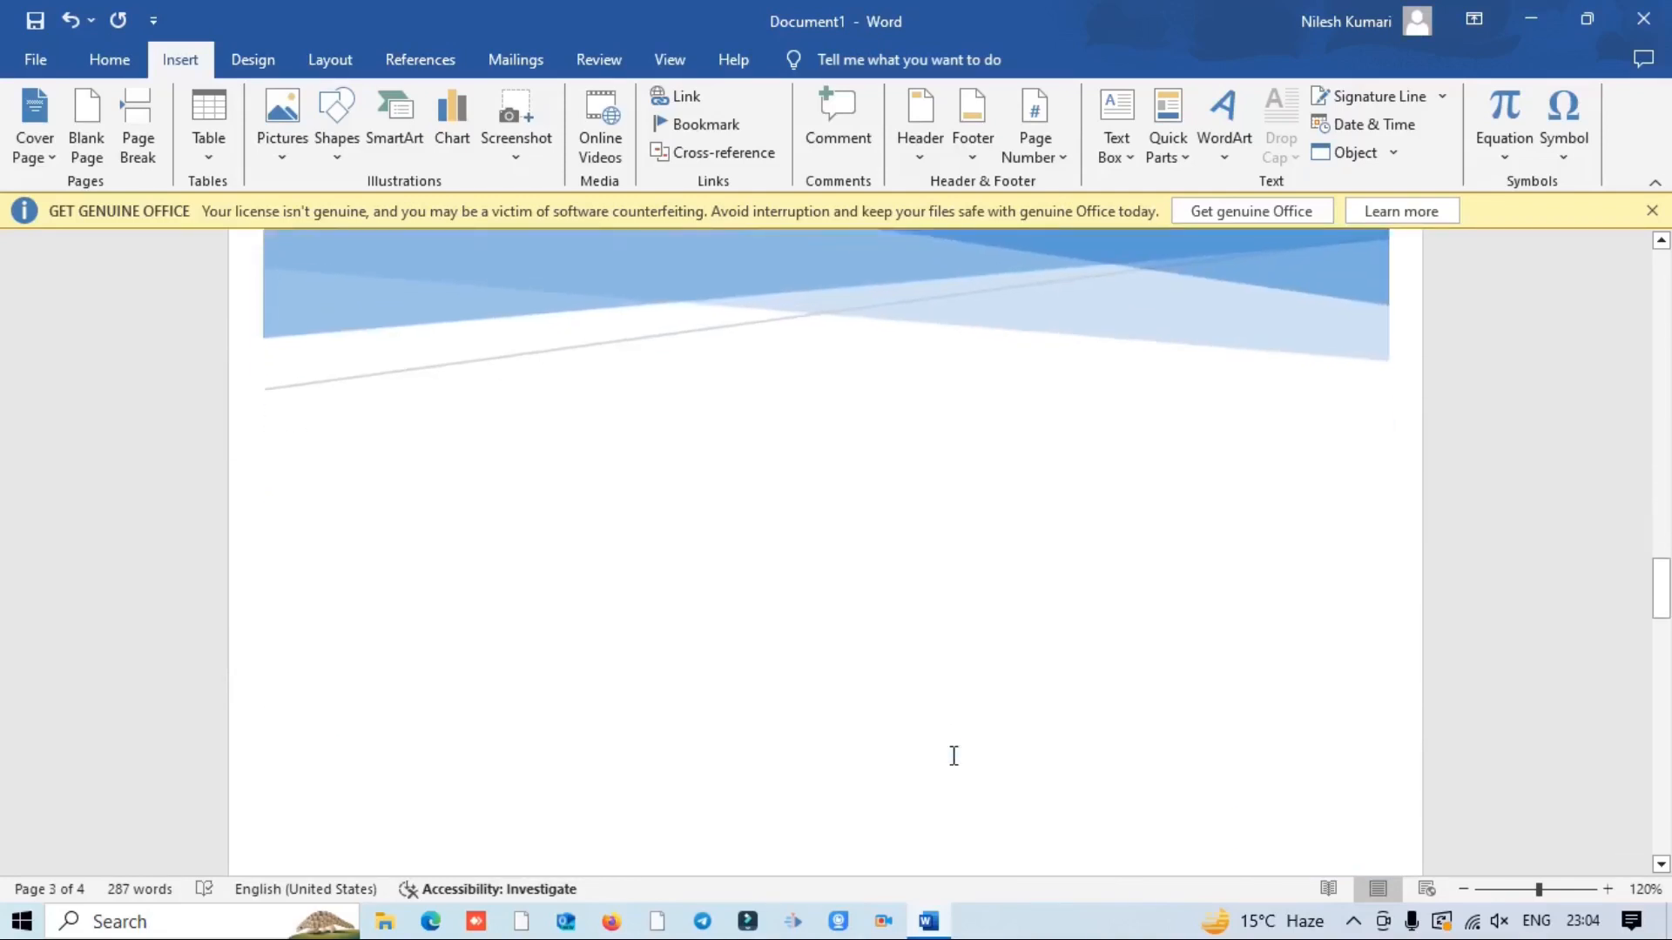
scroll(954, 755, "up", 8)
scroll(953, 755, "up", 15)
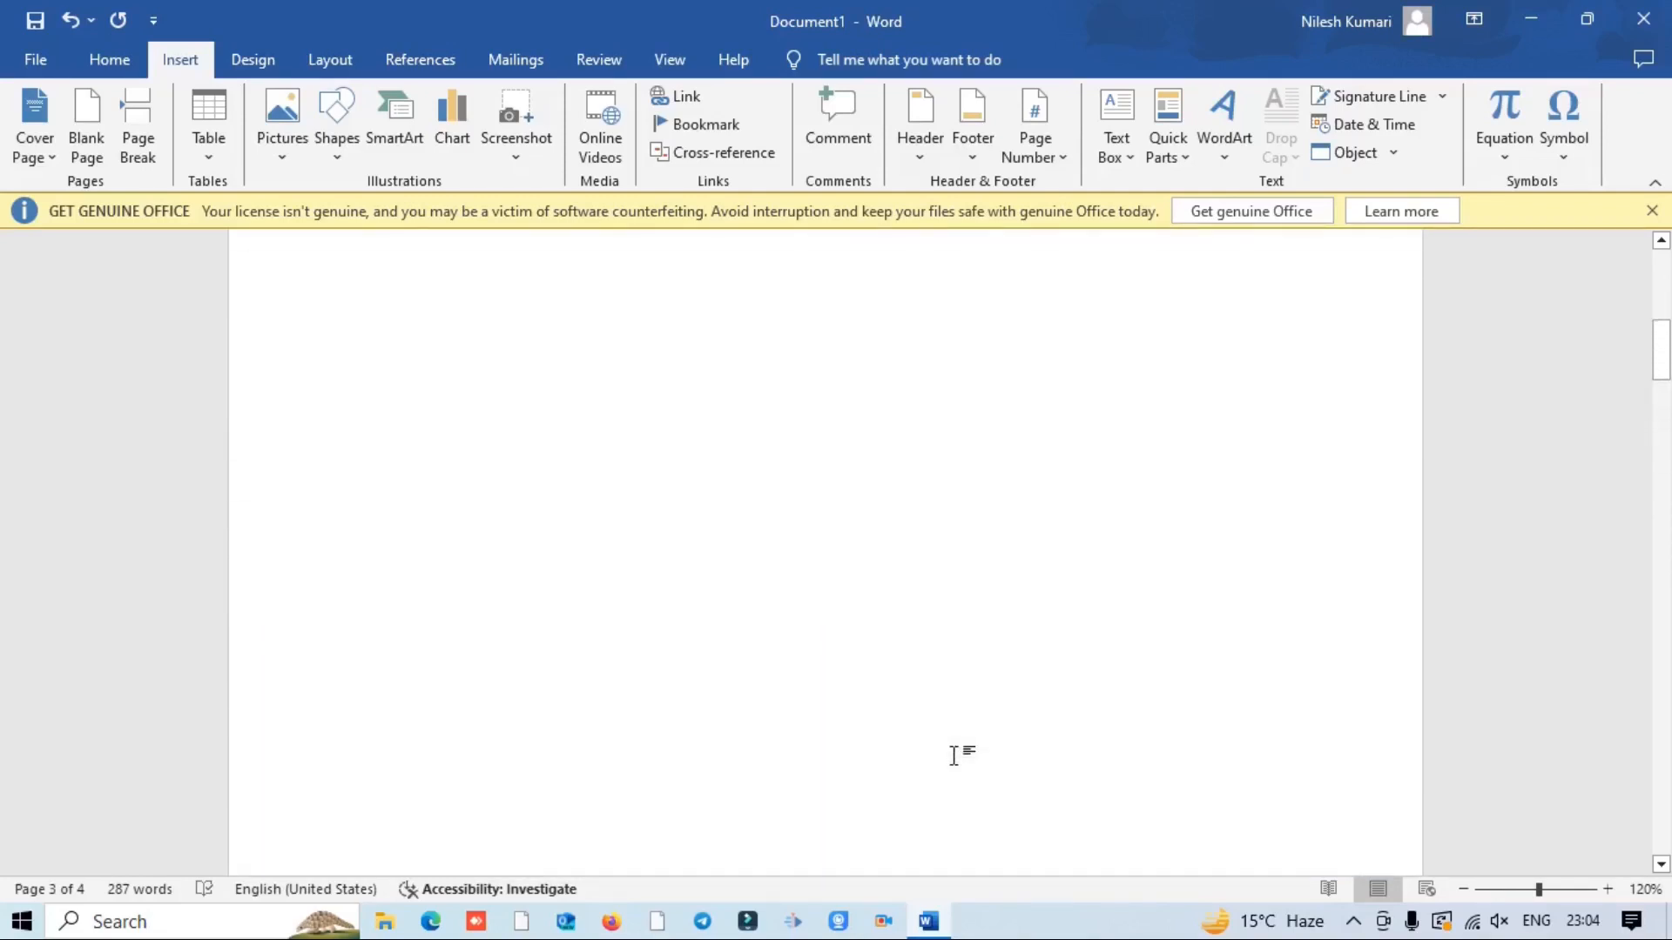
Step: Insert a page break ahead of the "To make your document look professionally" paragraph and check how the pages split
scroll(953, 756, "up", 5)
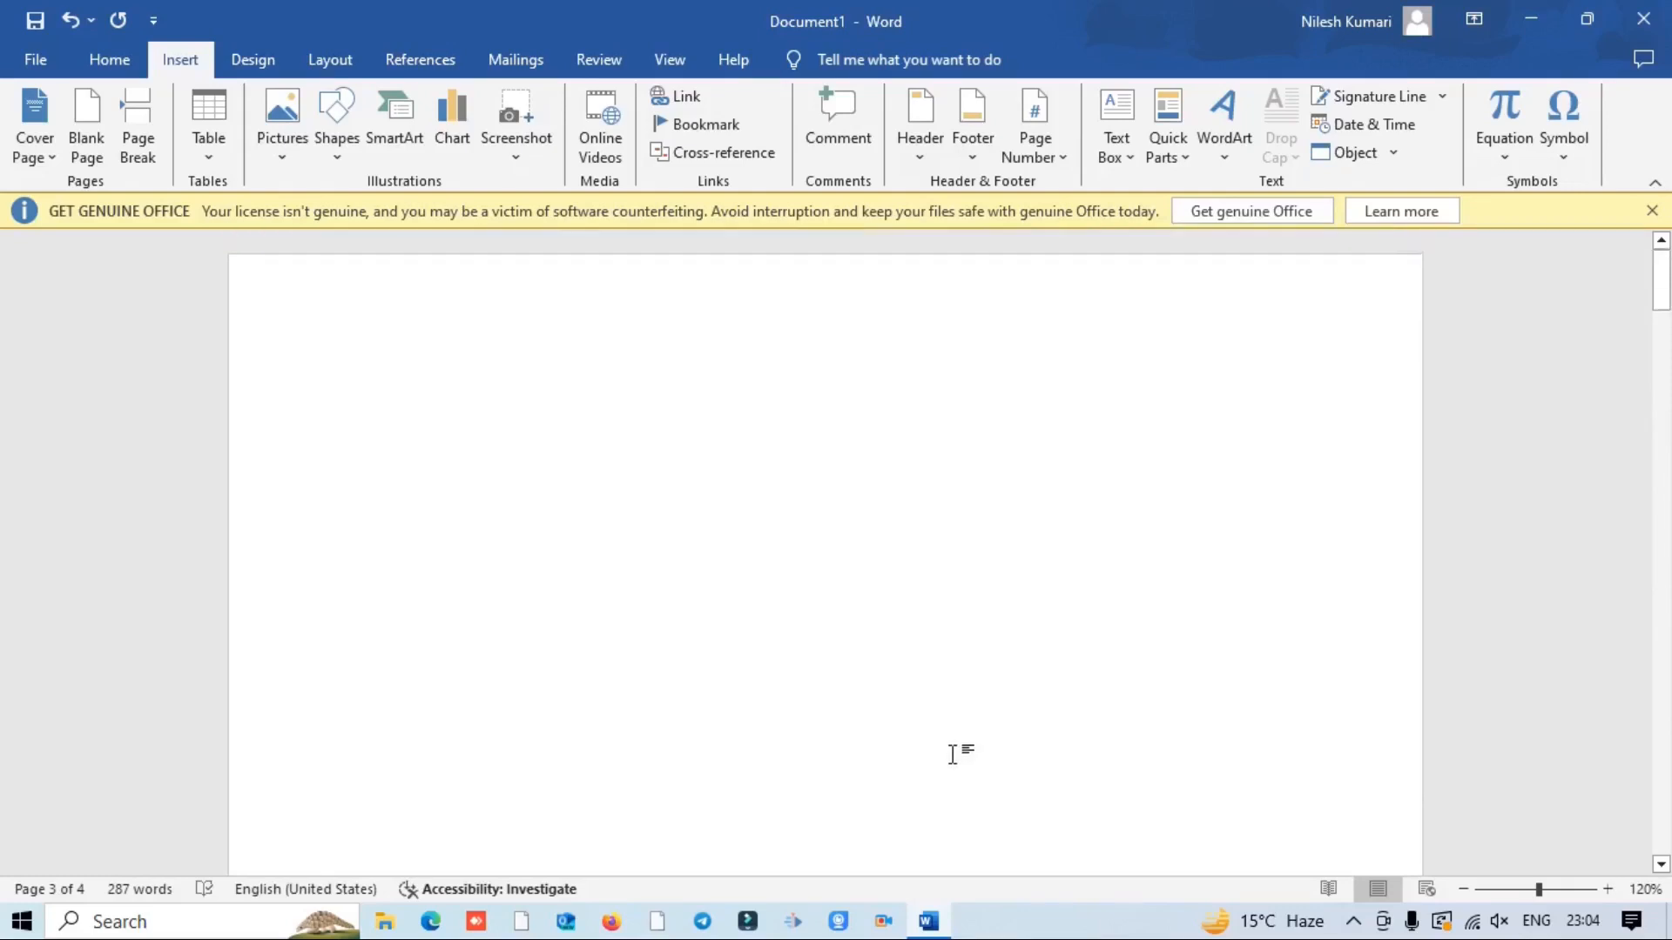
left_click(406, 355)
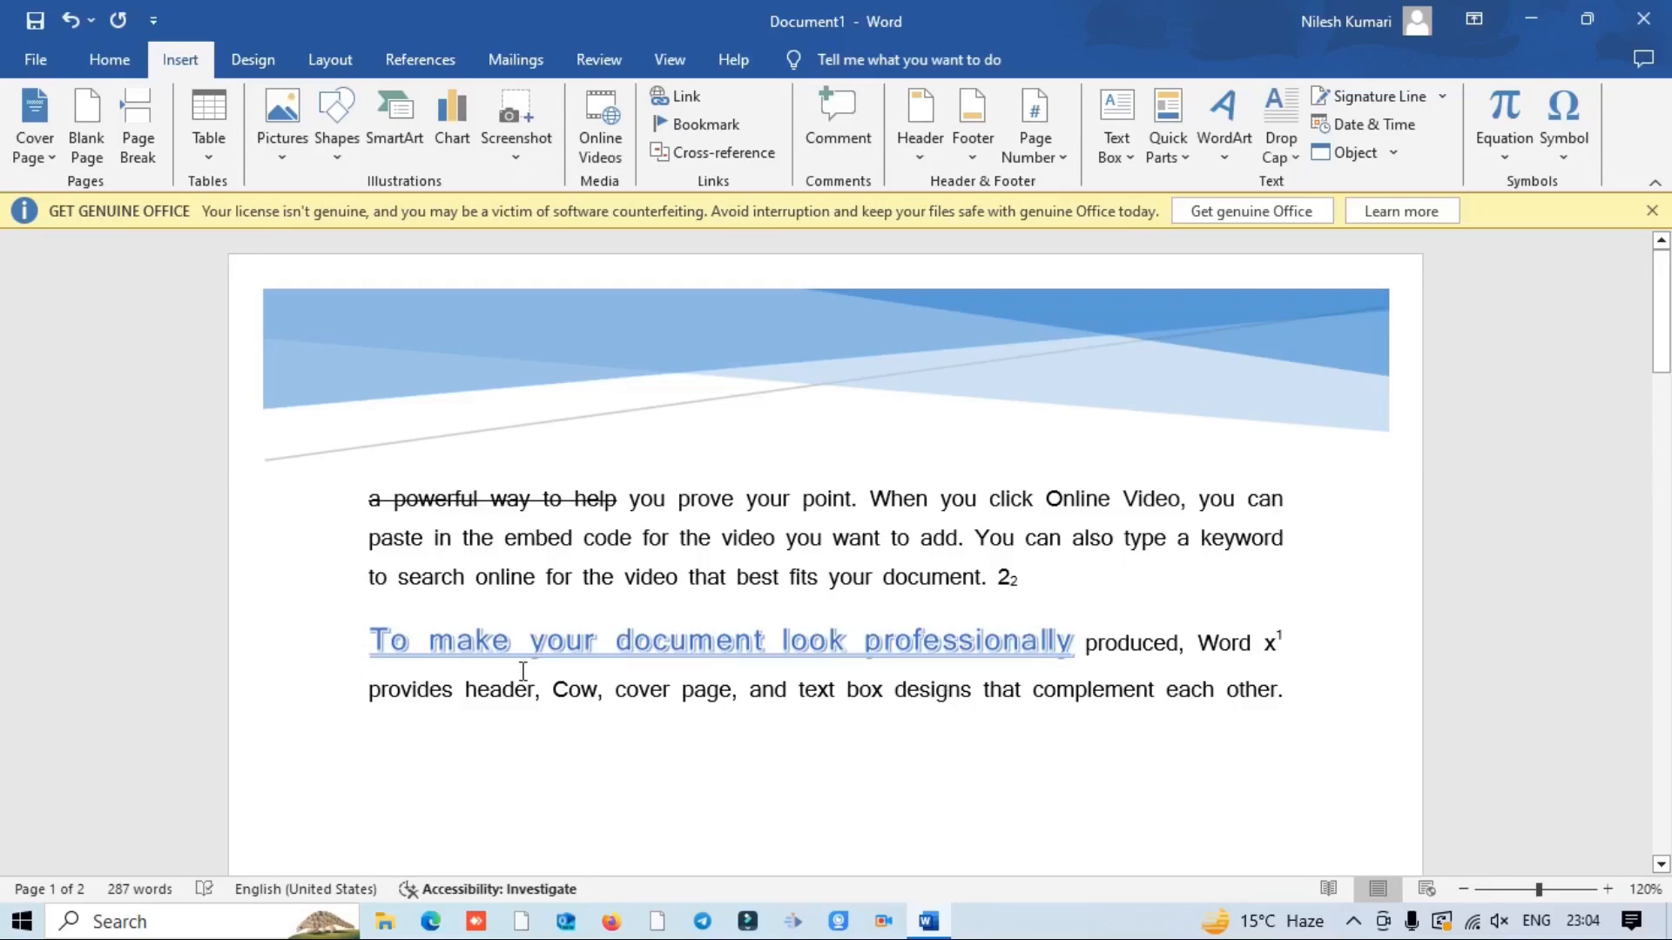
left_click(138, 126)
scroll(1180, 736, "up", 4)
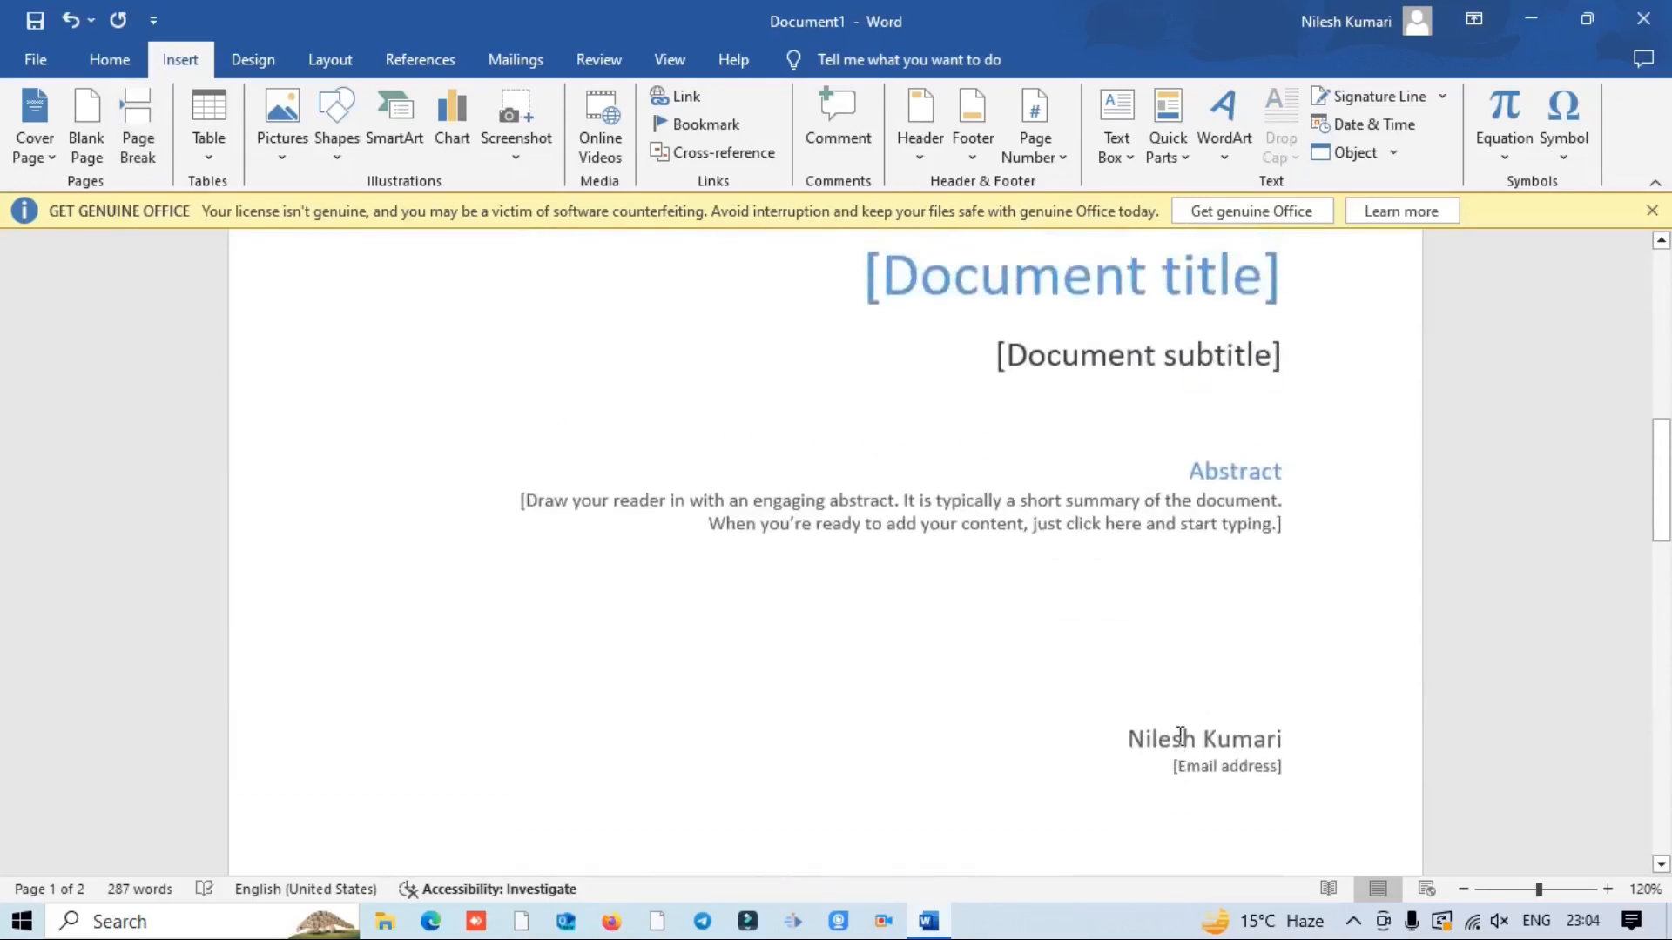
scroll(1180, 736, "up", 10)
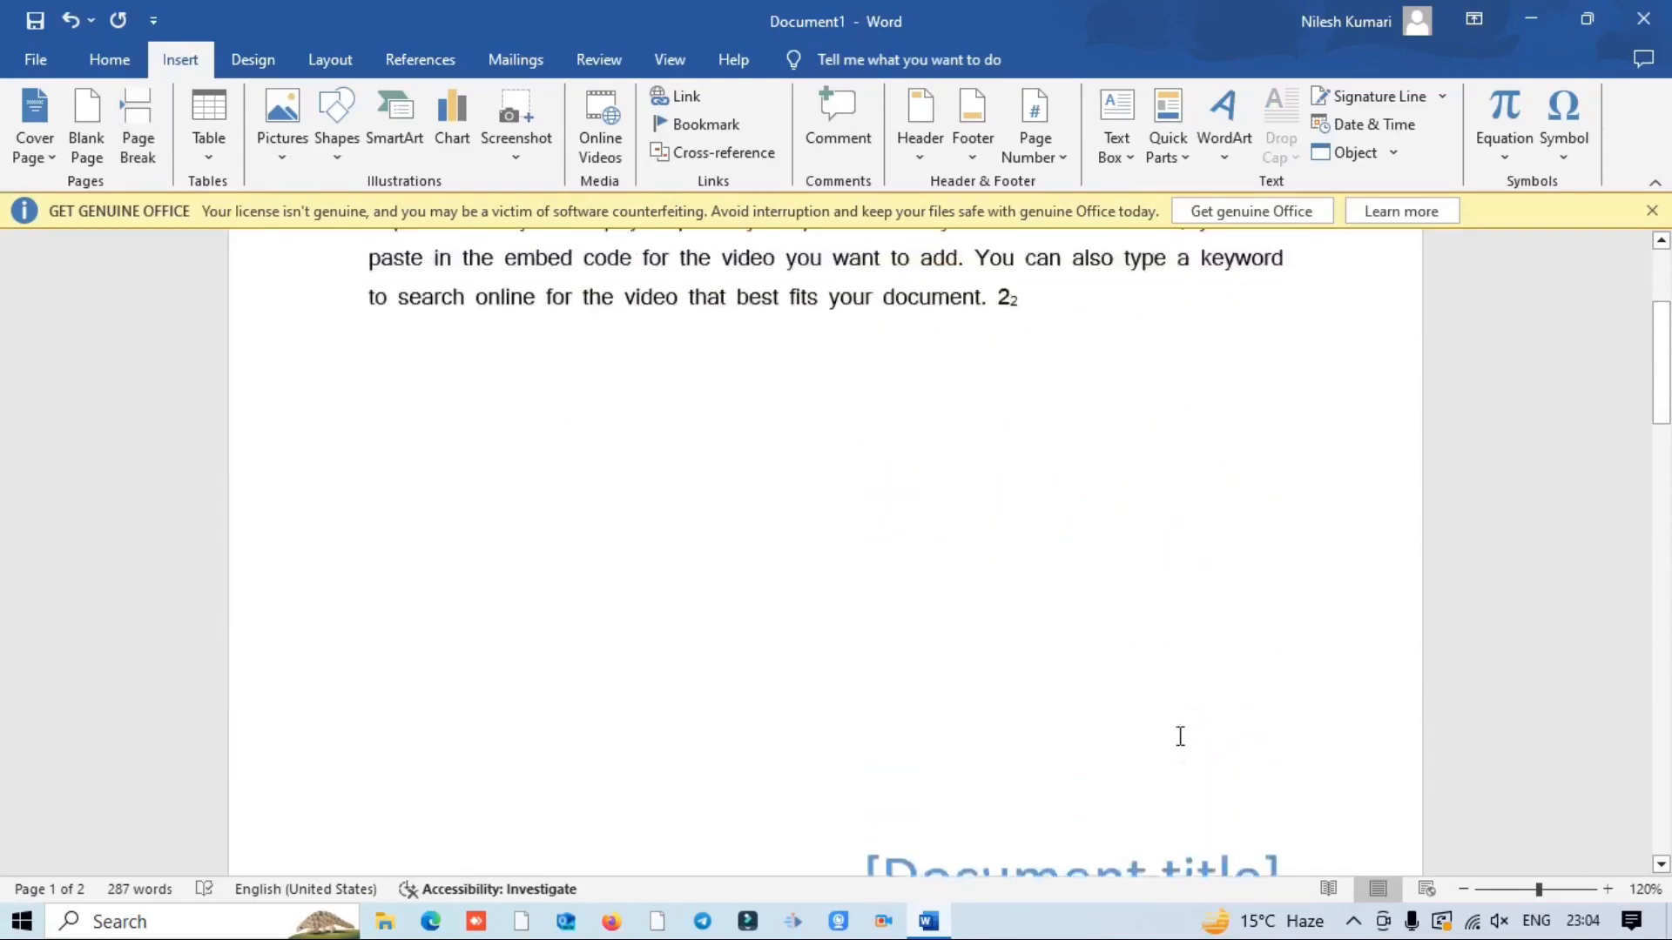
scroll(970, 582, "down", 8)
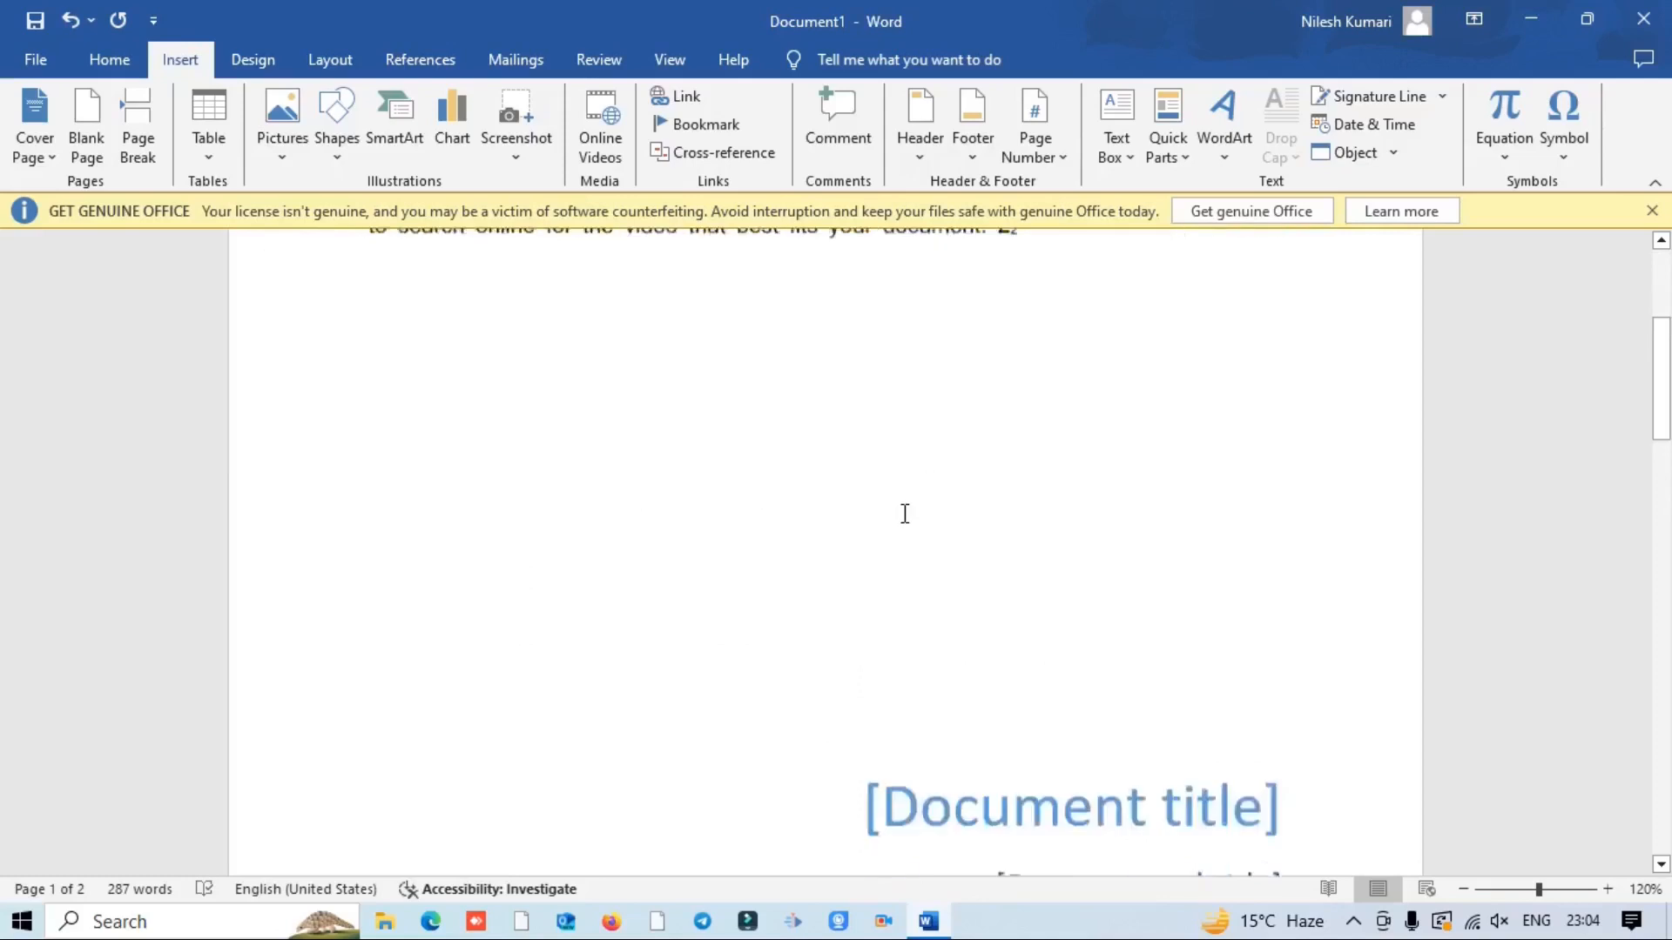
scroll(905, 514, "down", 12)
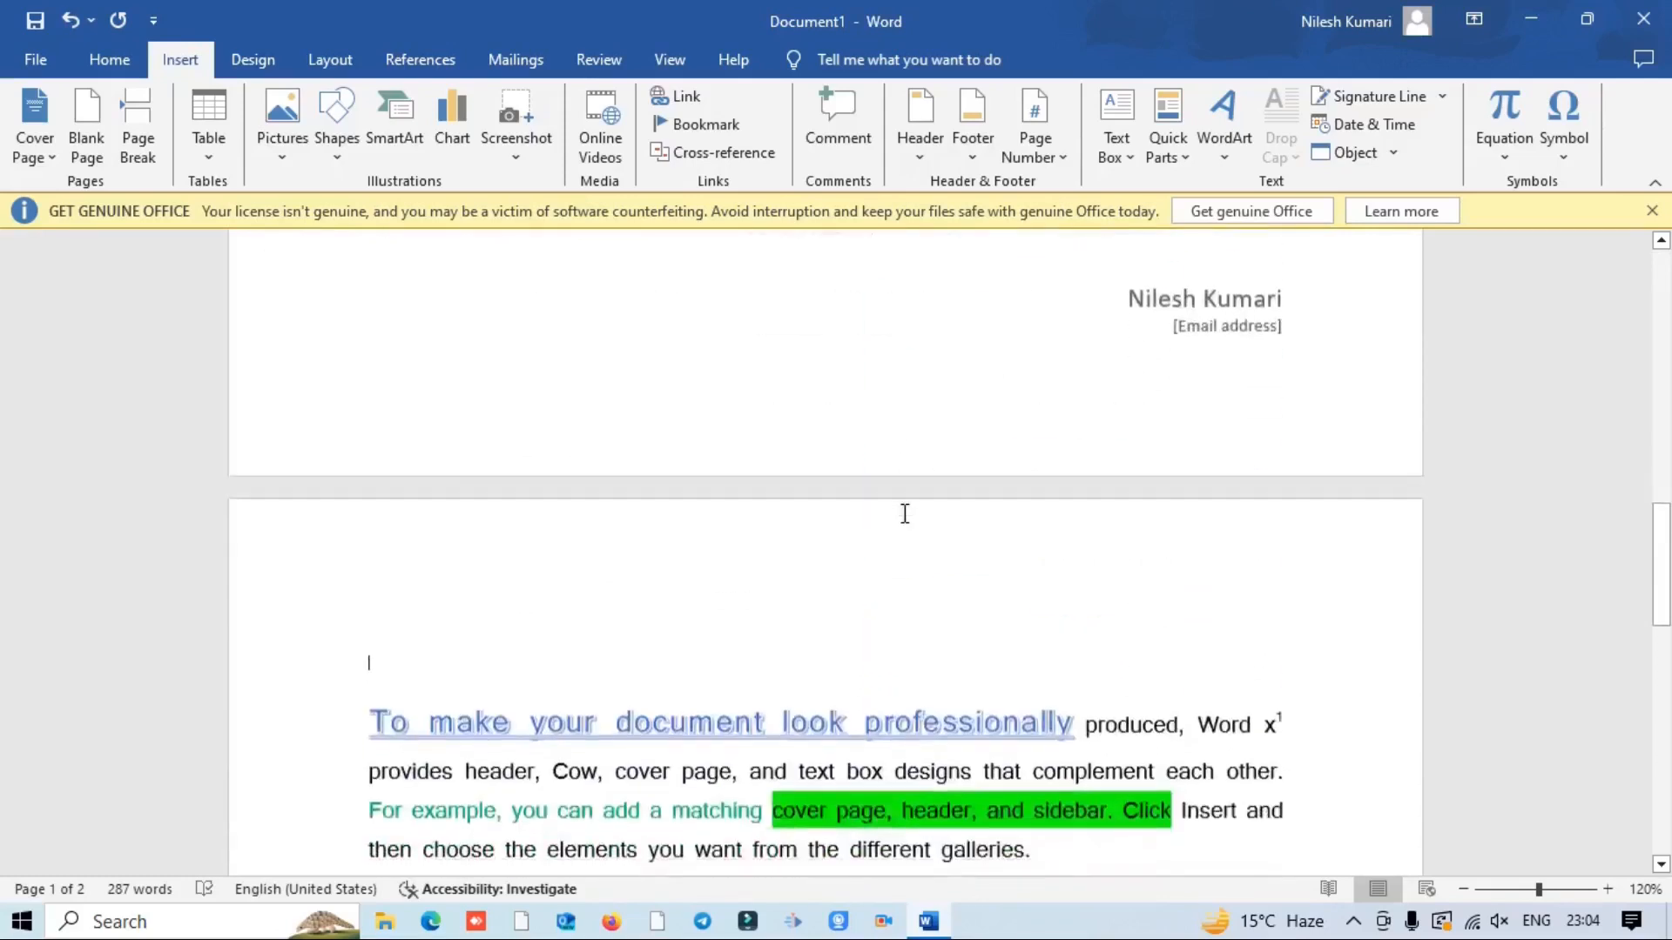
scroll(904, 515, "up", 10)
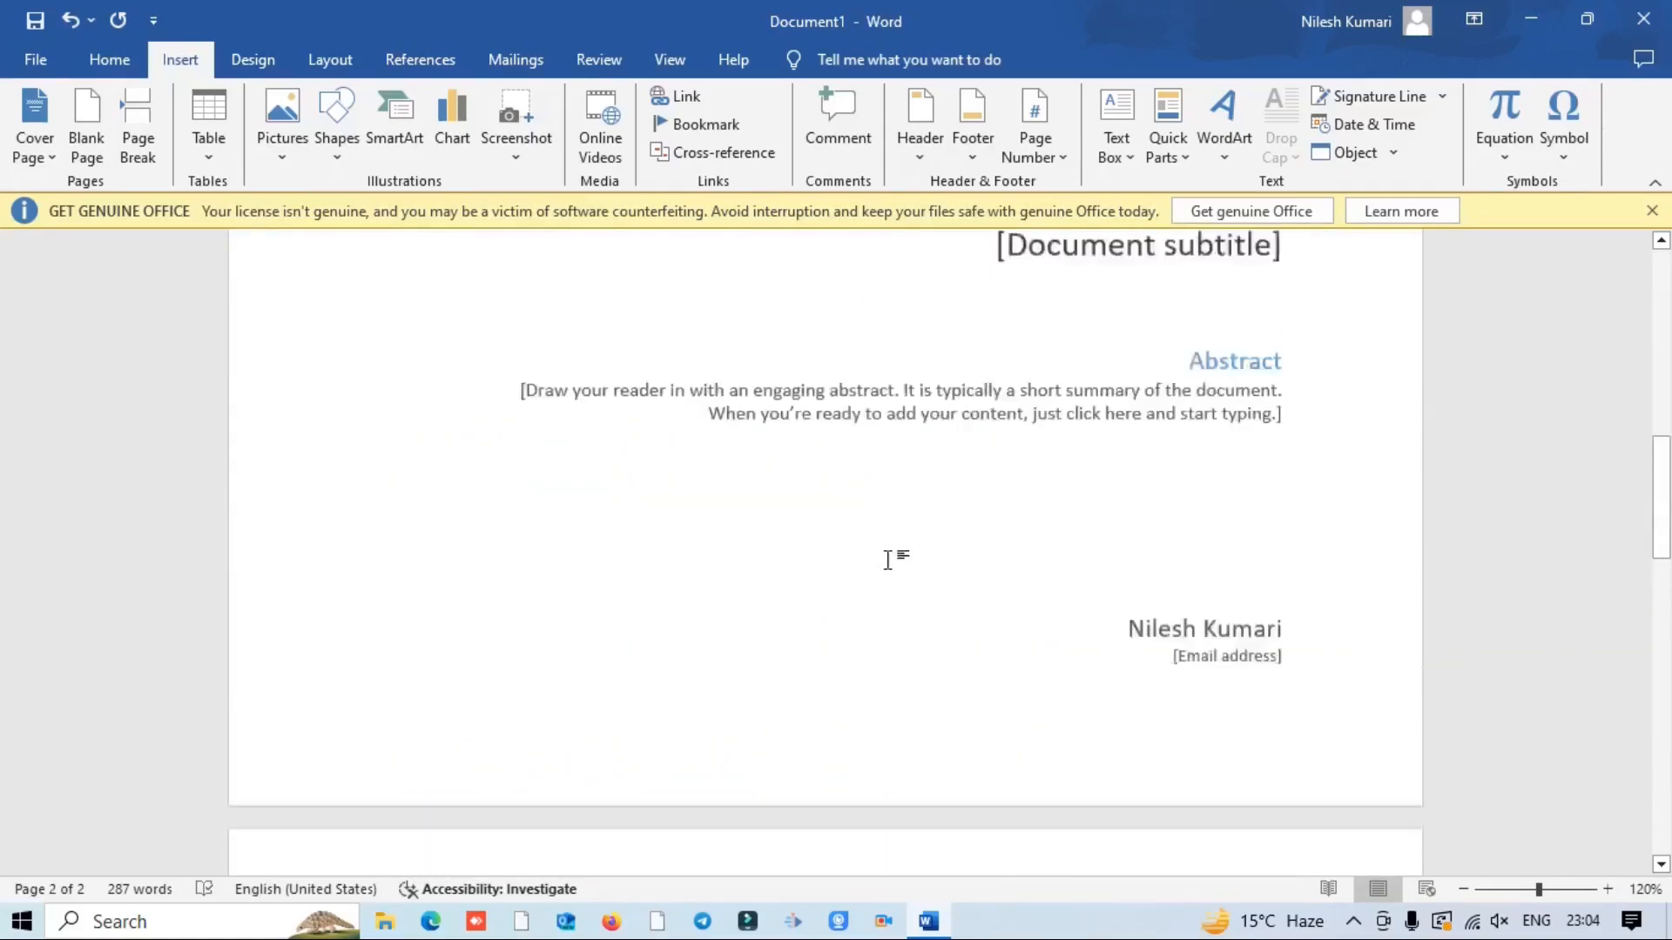
scroll(890, 560, "up", 8)
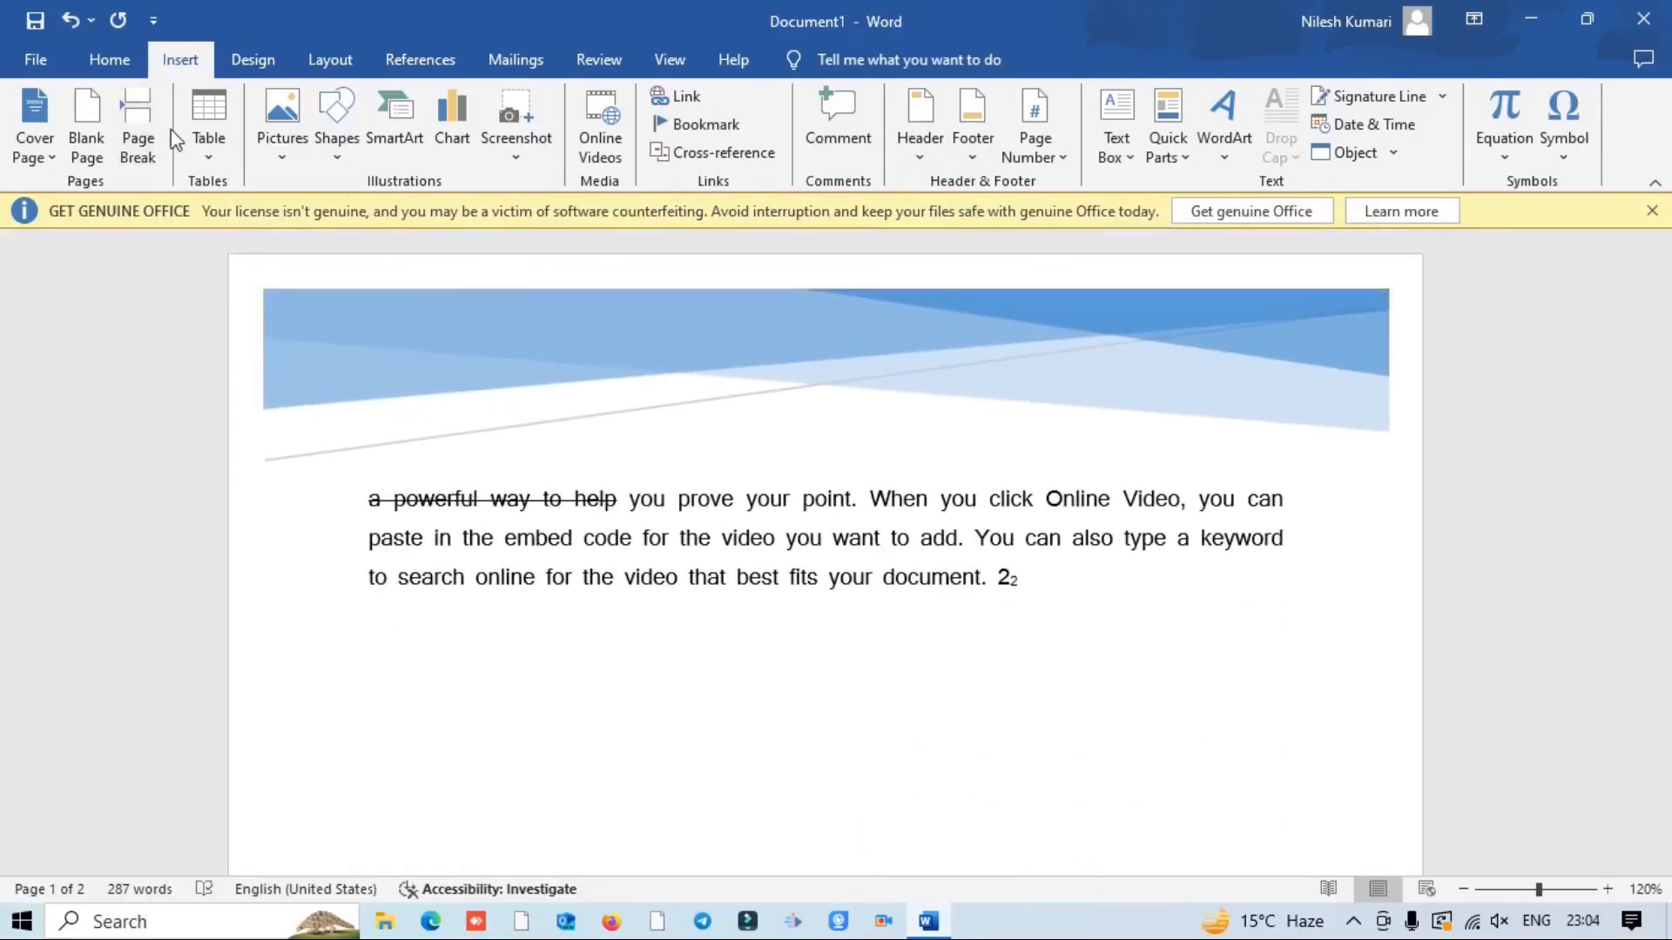
Step: Add a new line below the first page's paragraph and insert a 4x4 table there
left_click(217, 106)
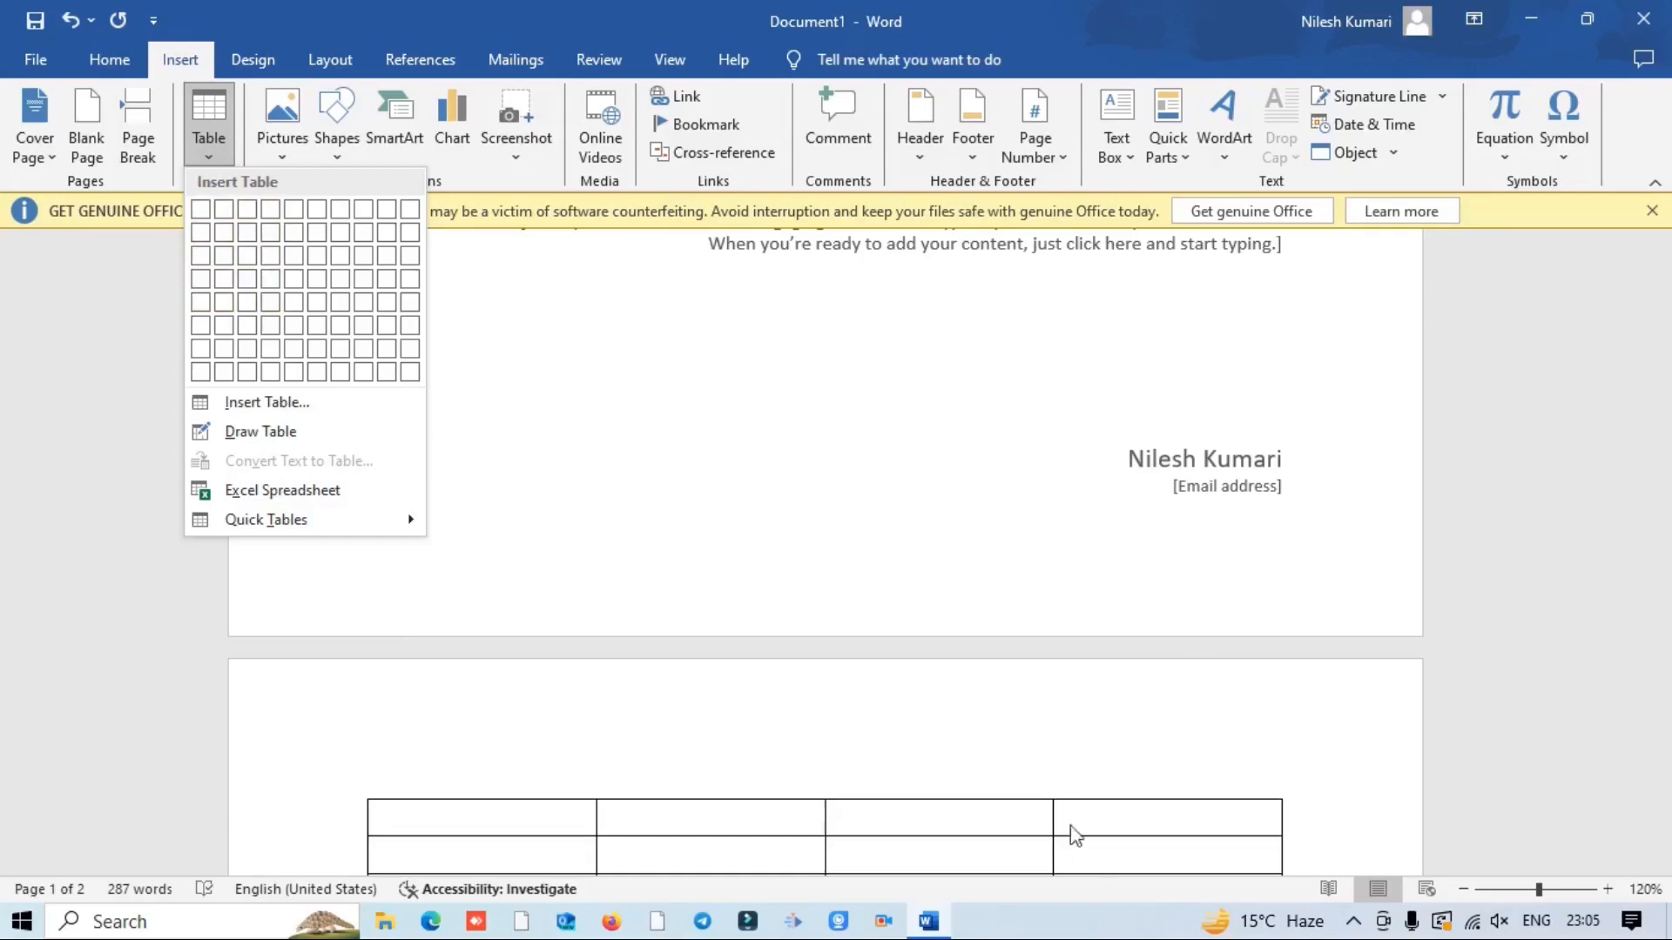
left_click(677, 433)
left_click(1041, 589)
key("Return")
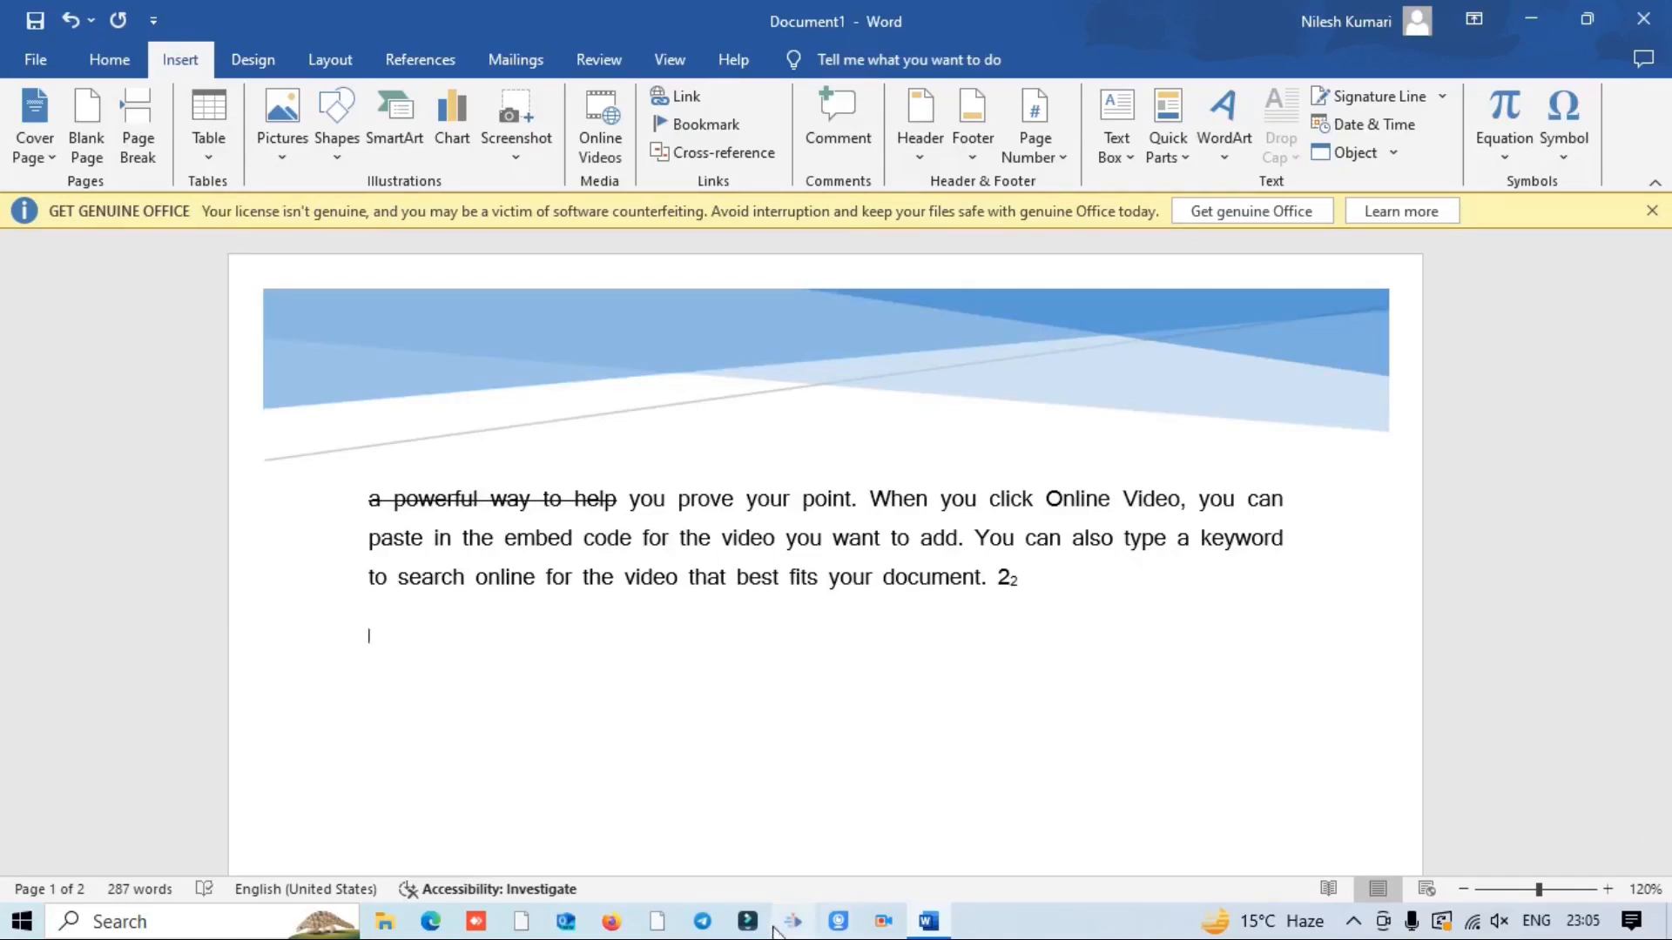
left_click(203, 139)
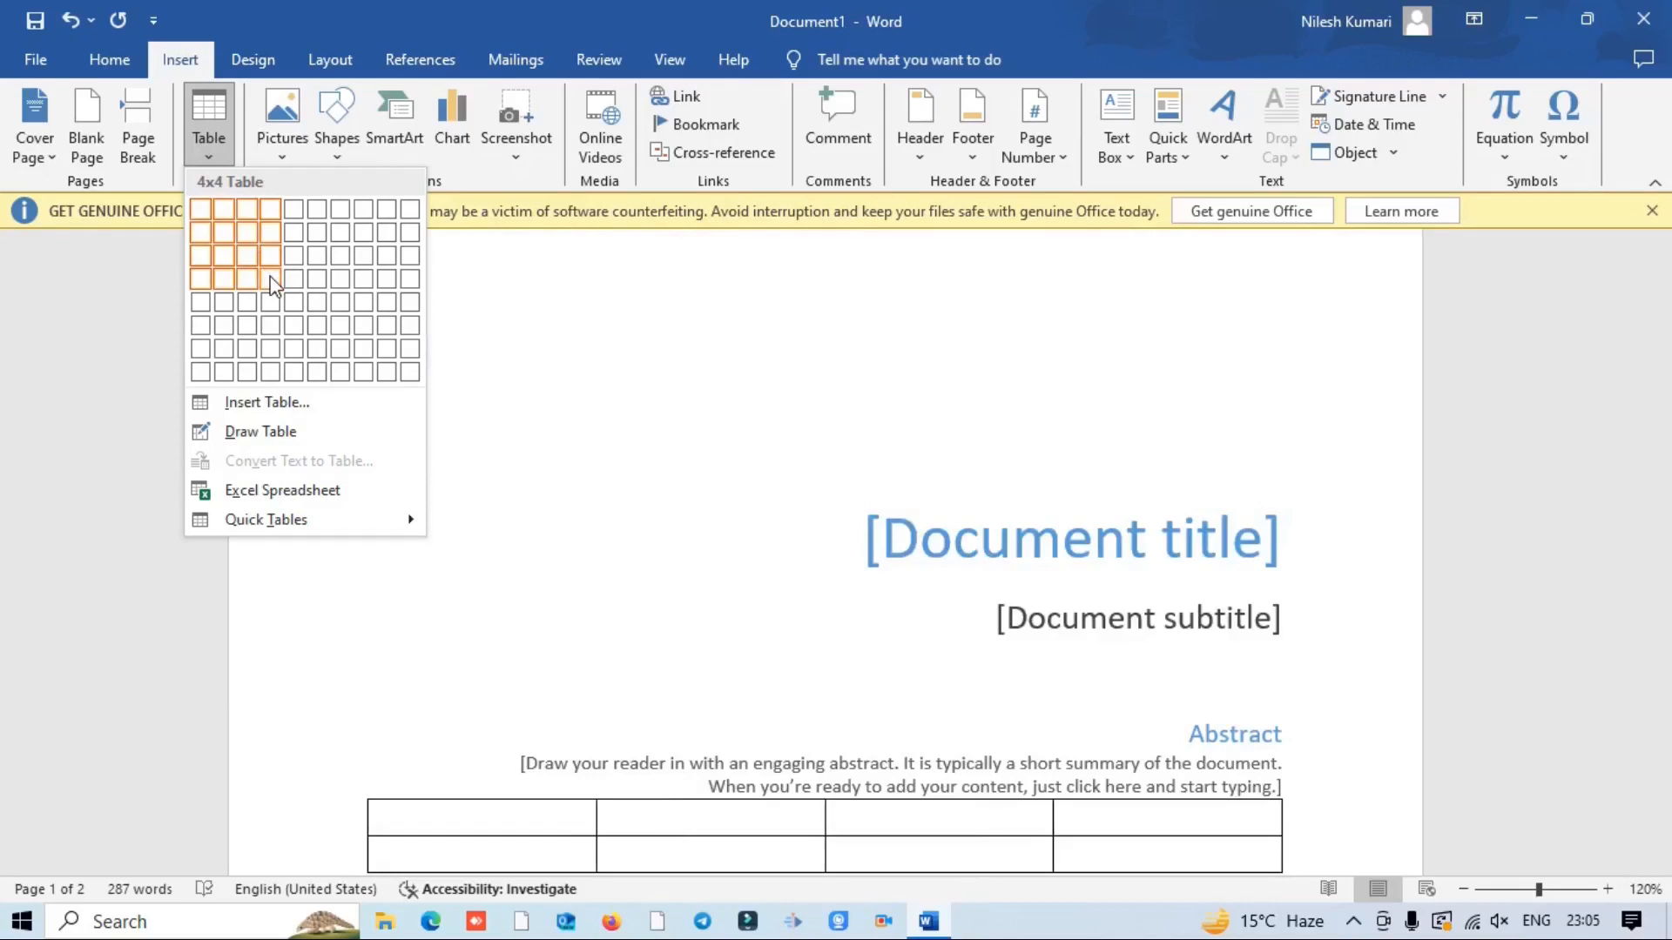
left_click(272, 283)
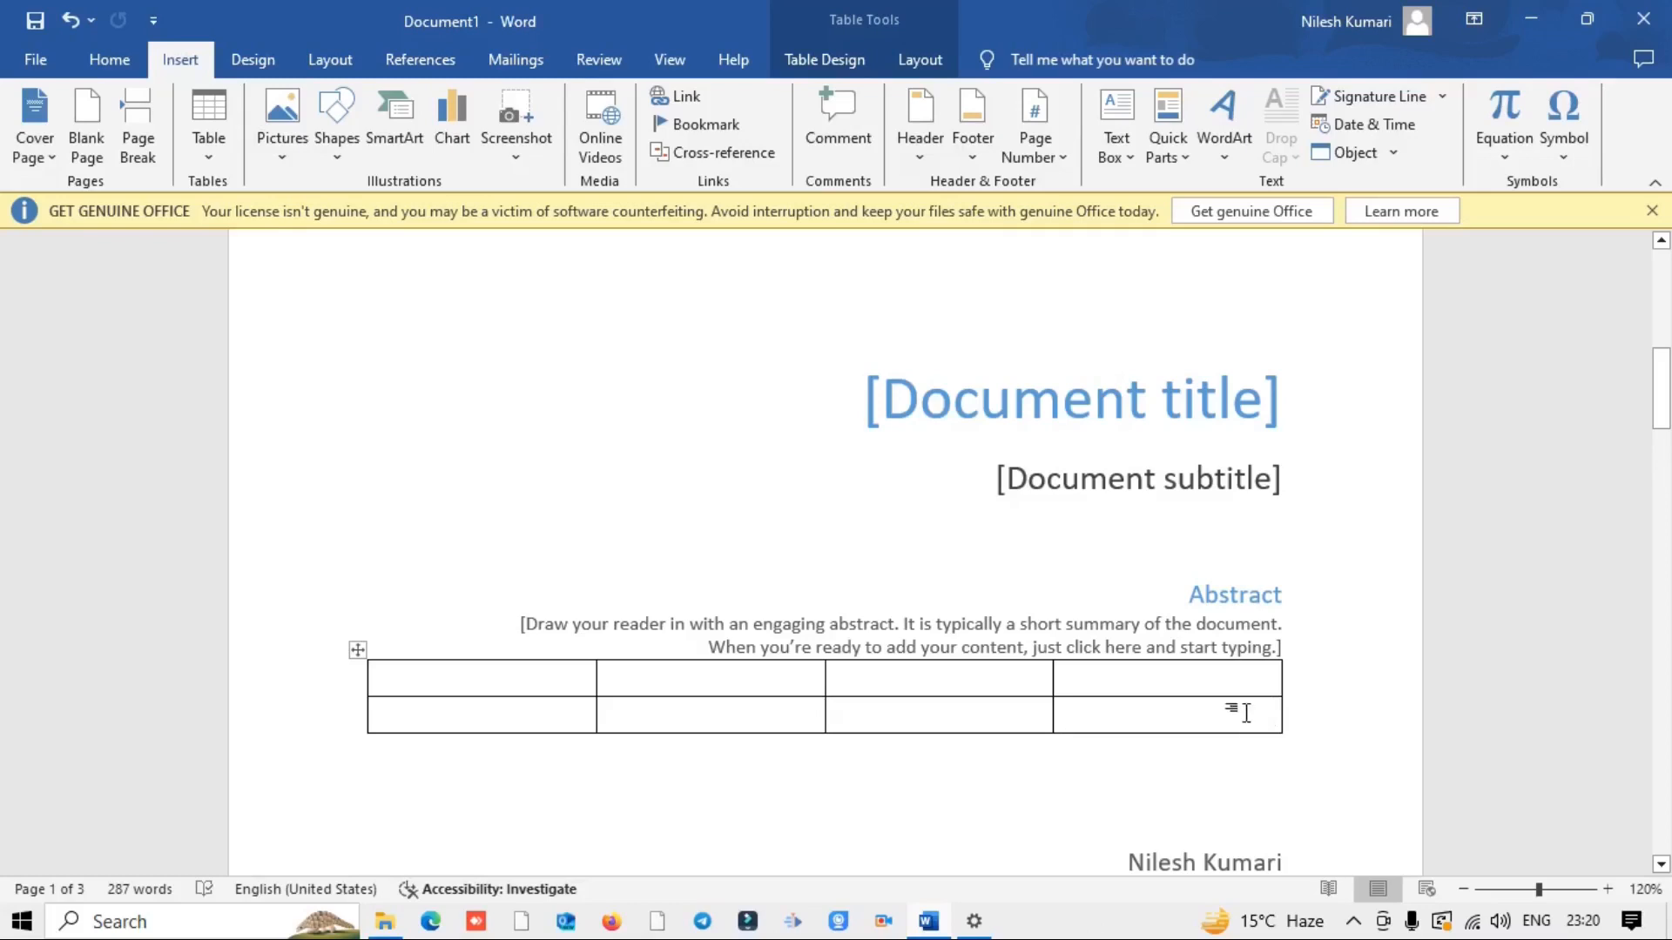
Step: Add two more rows at the end of the table and look over both parts of it across the pages
key("Tab")
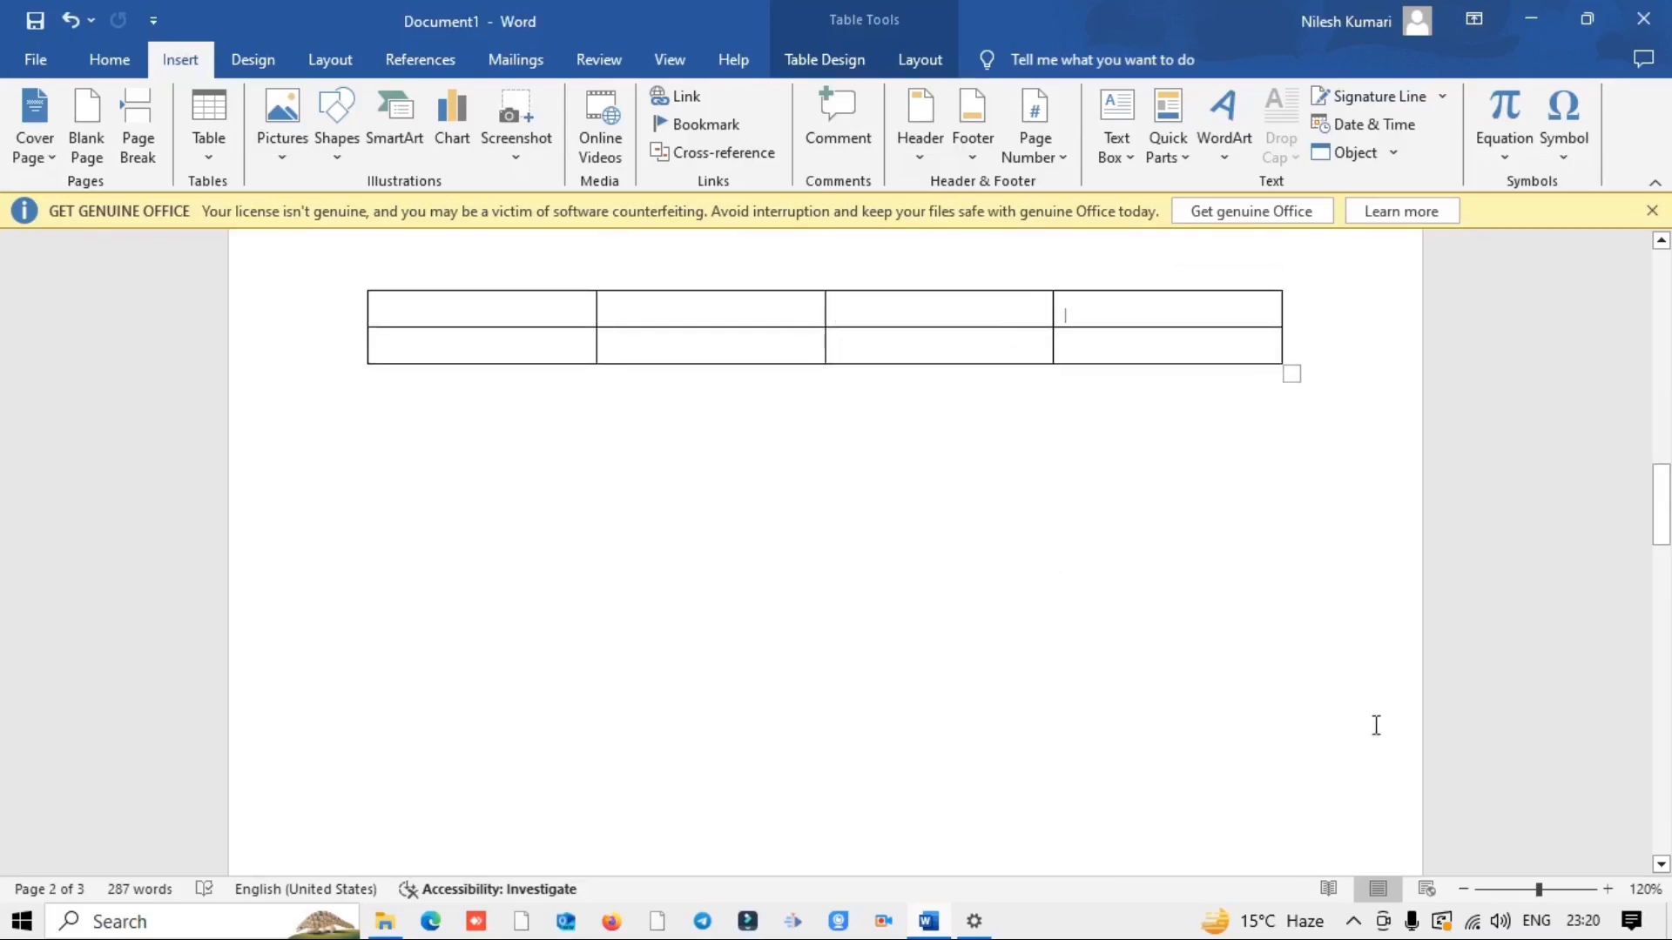
key("Tab")
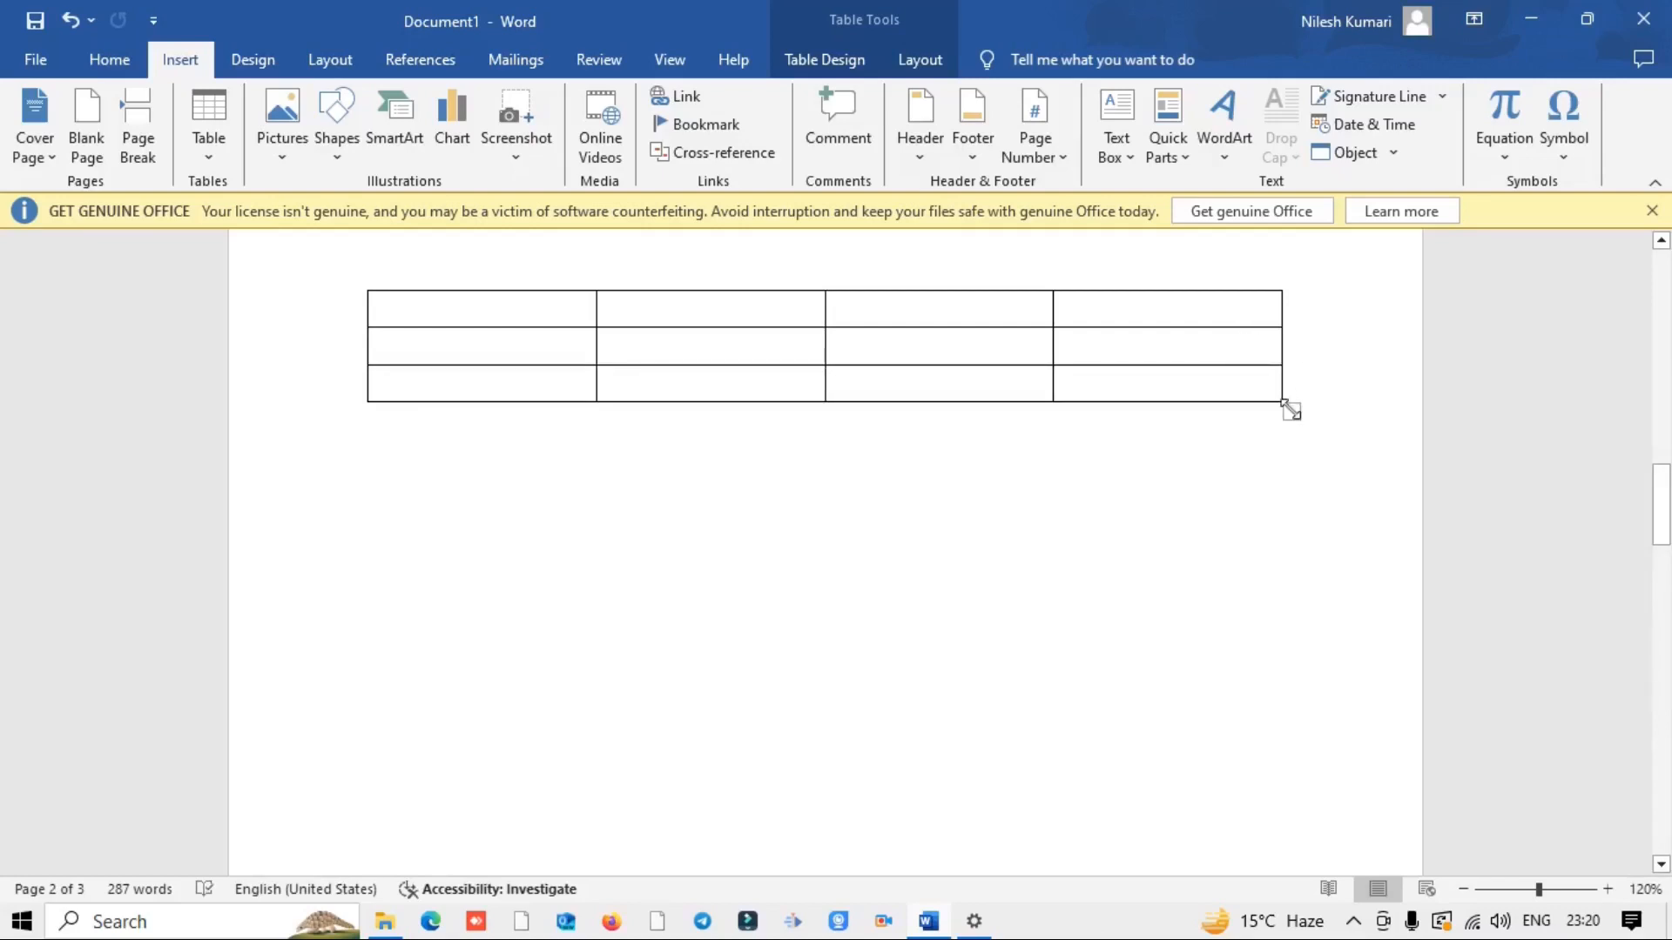
key("Tab")
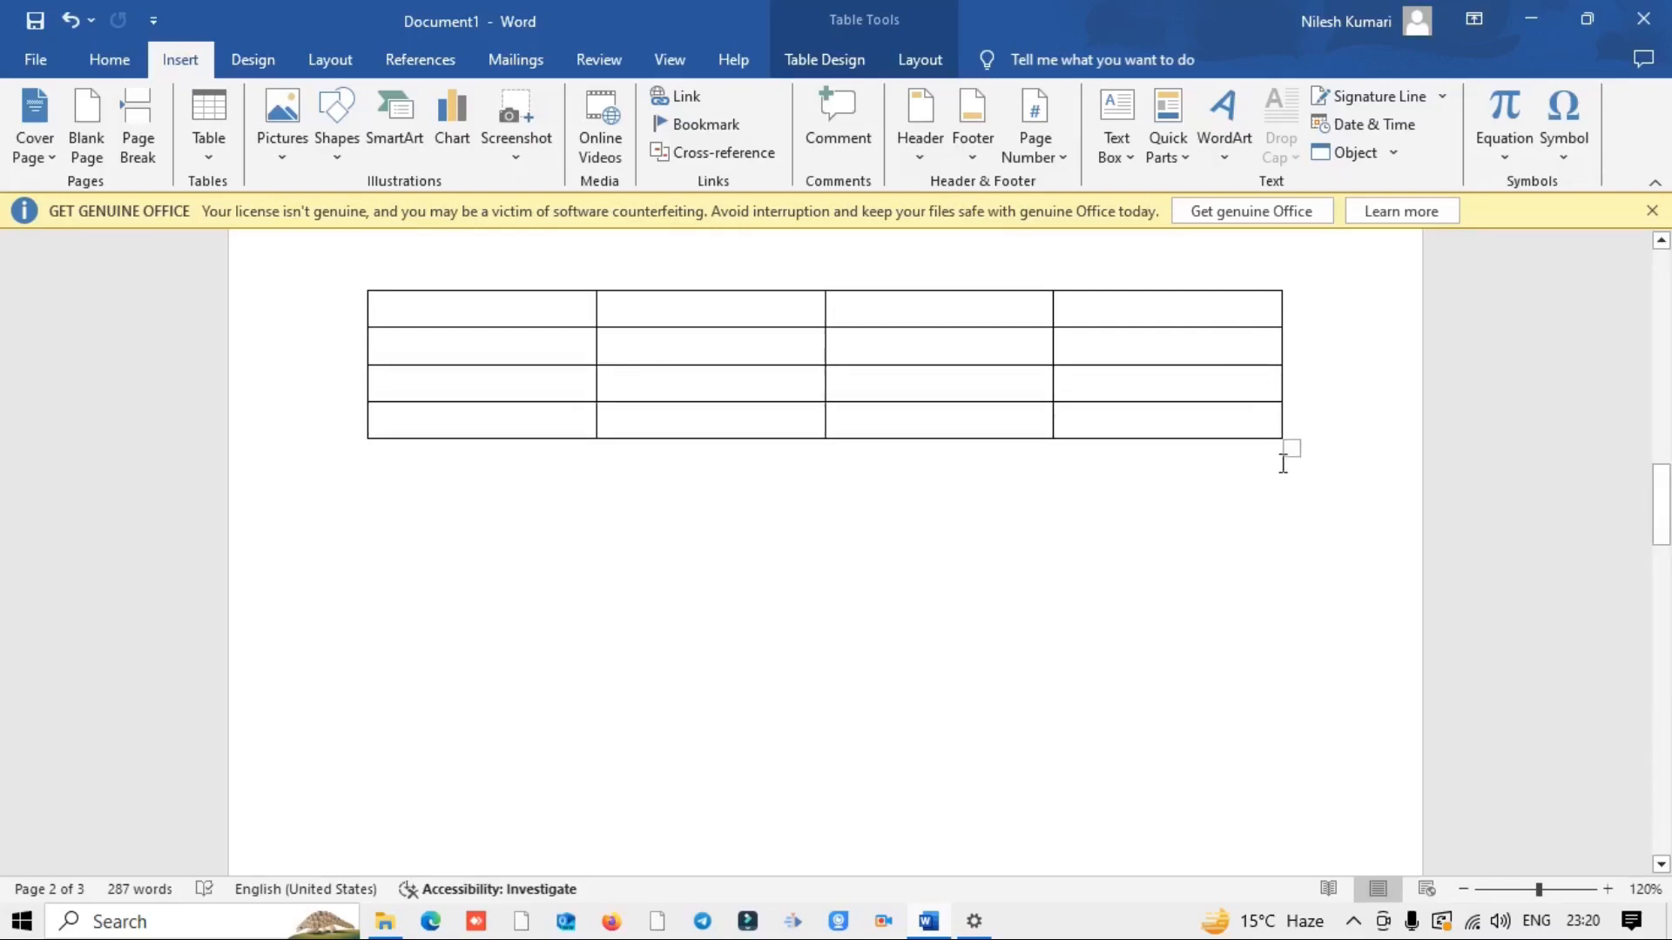
scroll(1292, 627, "up", 3)
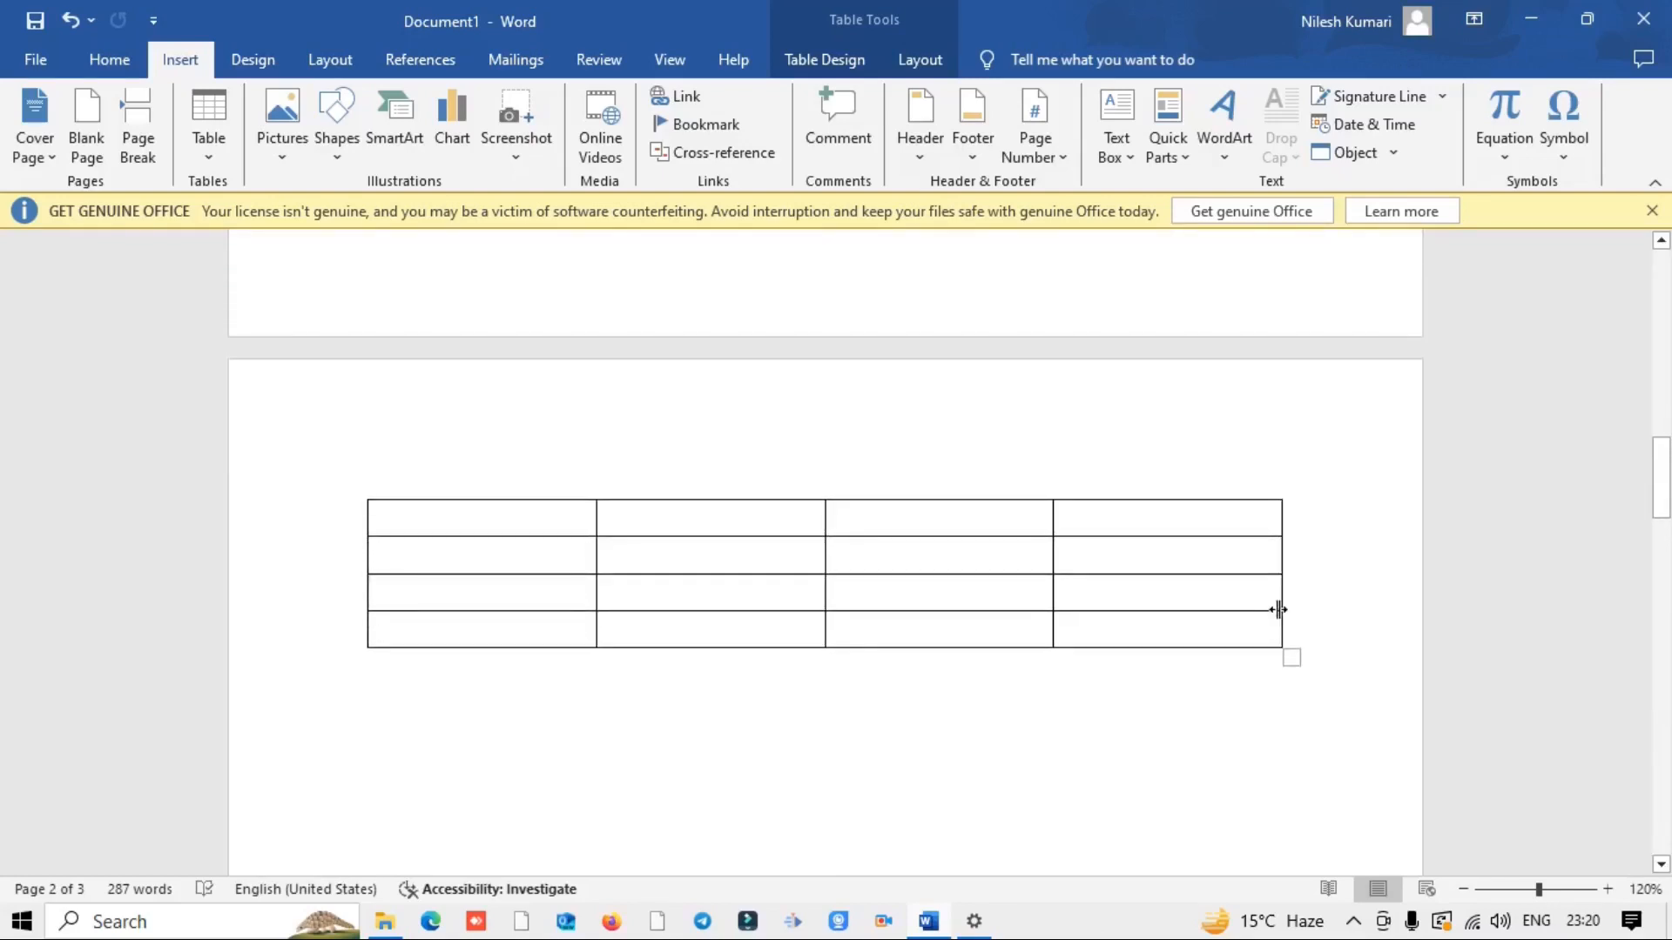
scroll(1278, 609, "up", 7)
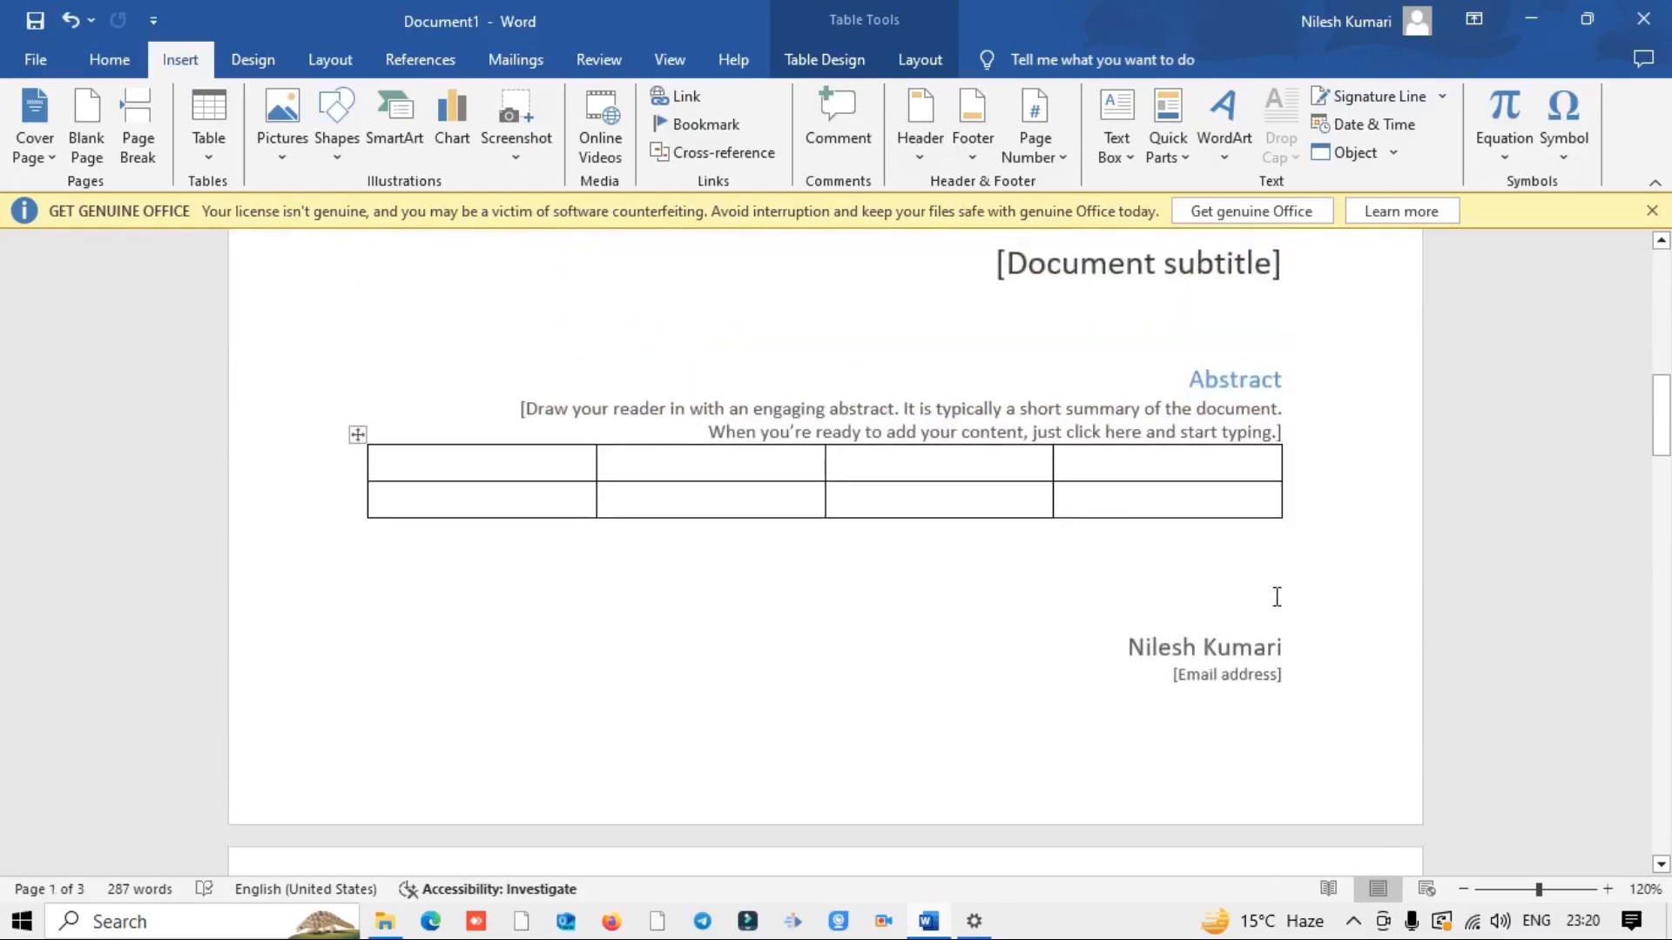
left_click(494, 471)
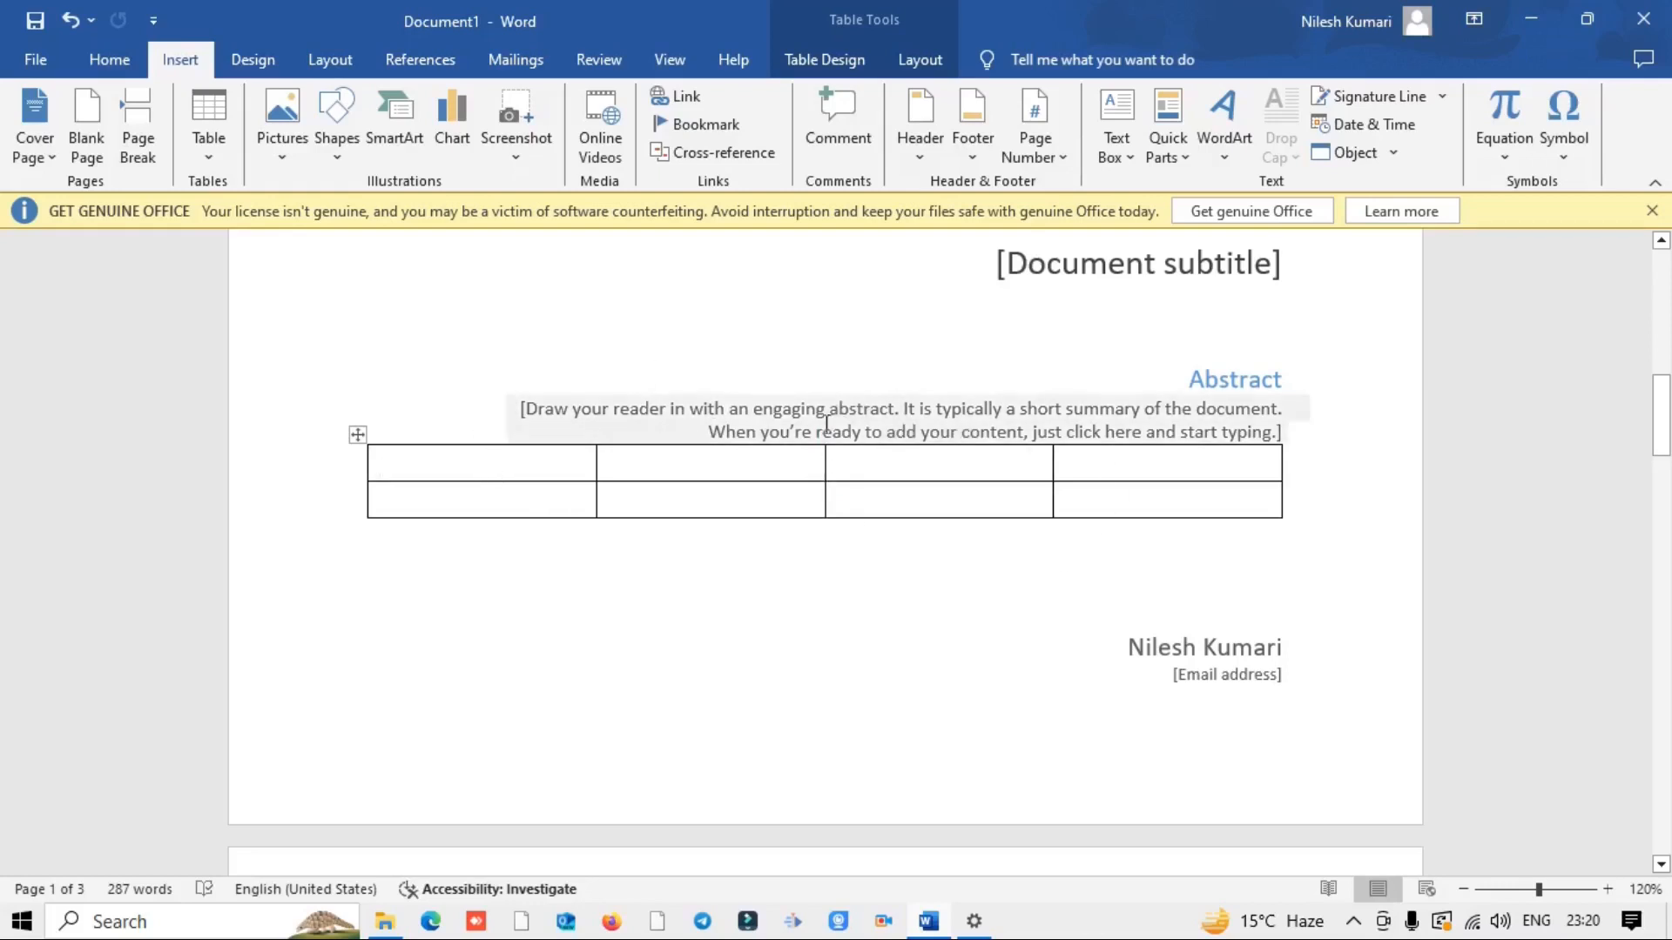
Step: Add an empty line directly after the first page's paragraph, above the table
scroll(1071, 661, "down", 4)
scroll(1071, 661, "up", 3)
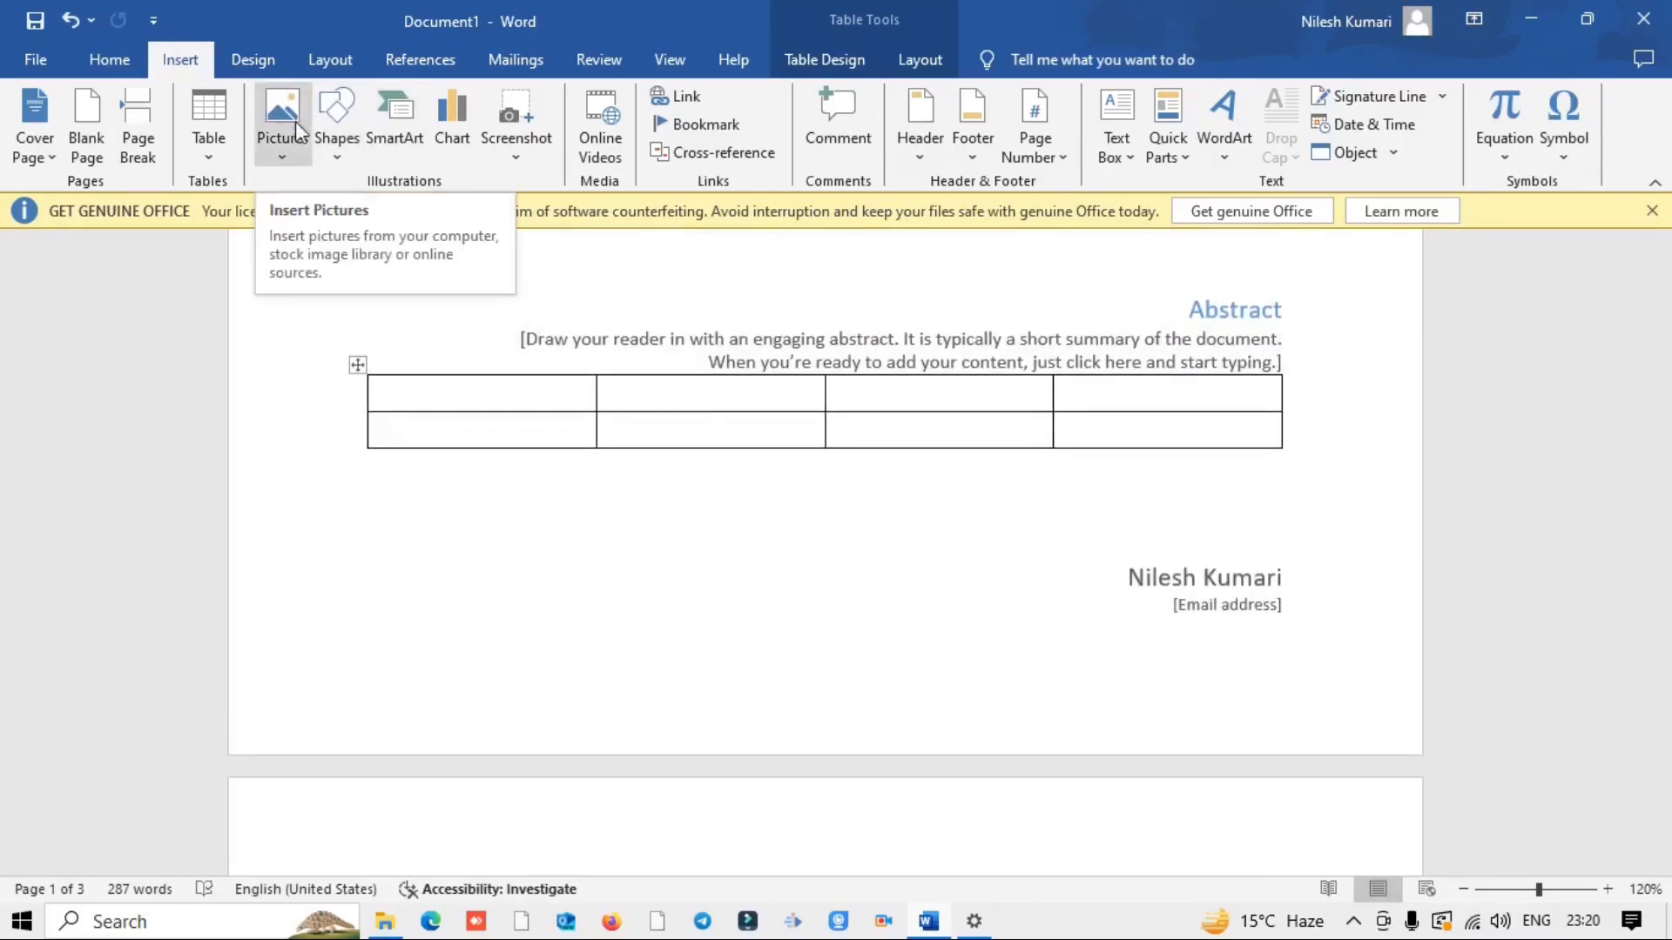
scroll(532, 474, "up", 3)
scroll(538, 472, "up", 5)
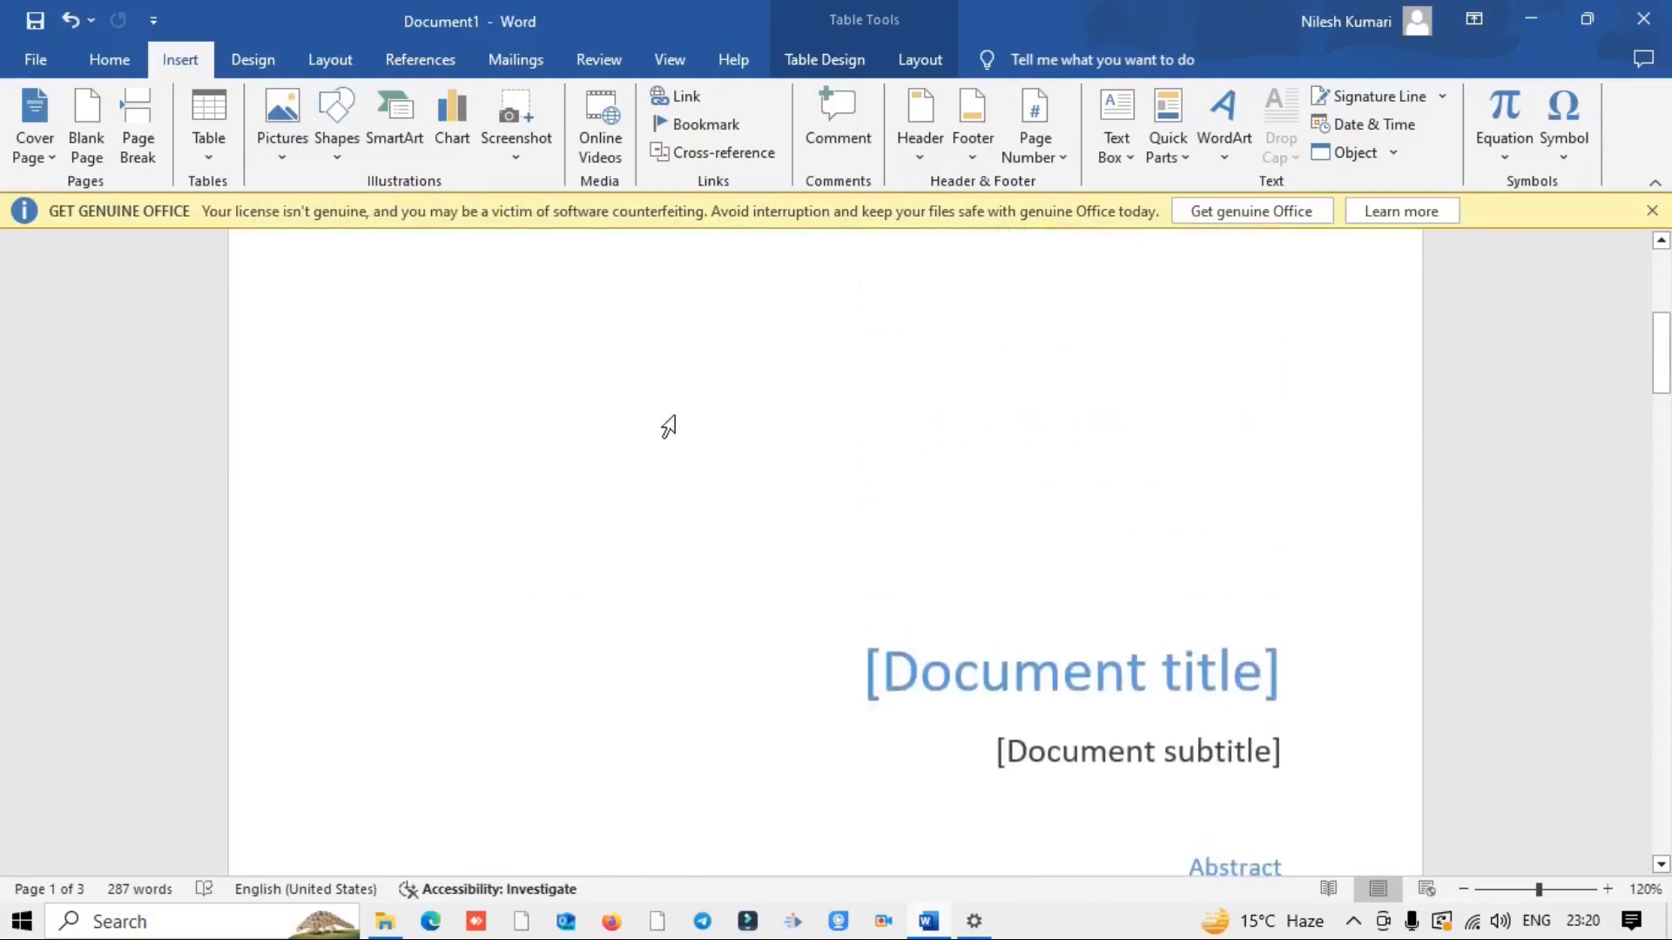
left_click(1030, 520)
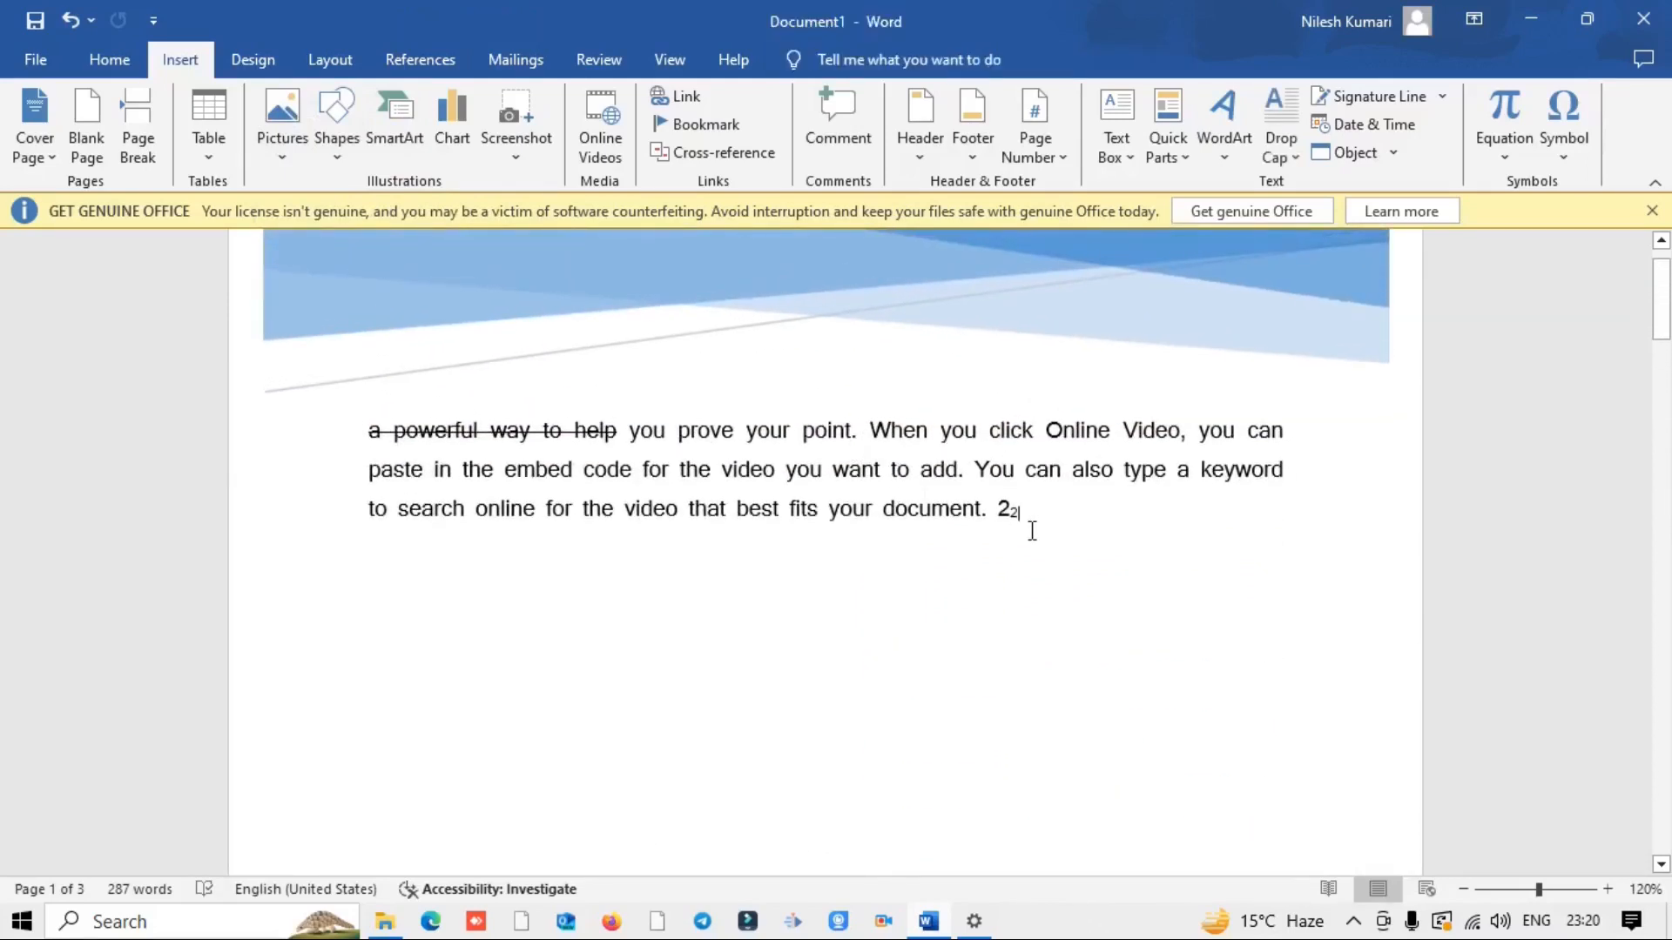
key("Return")
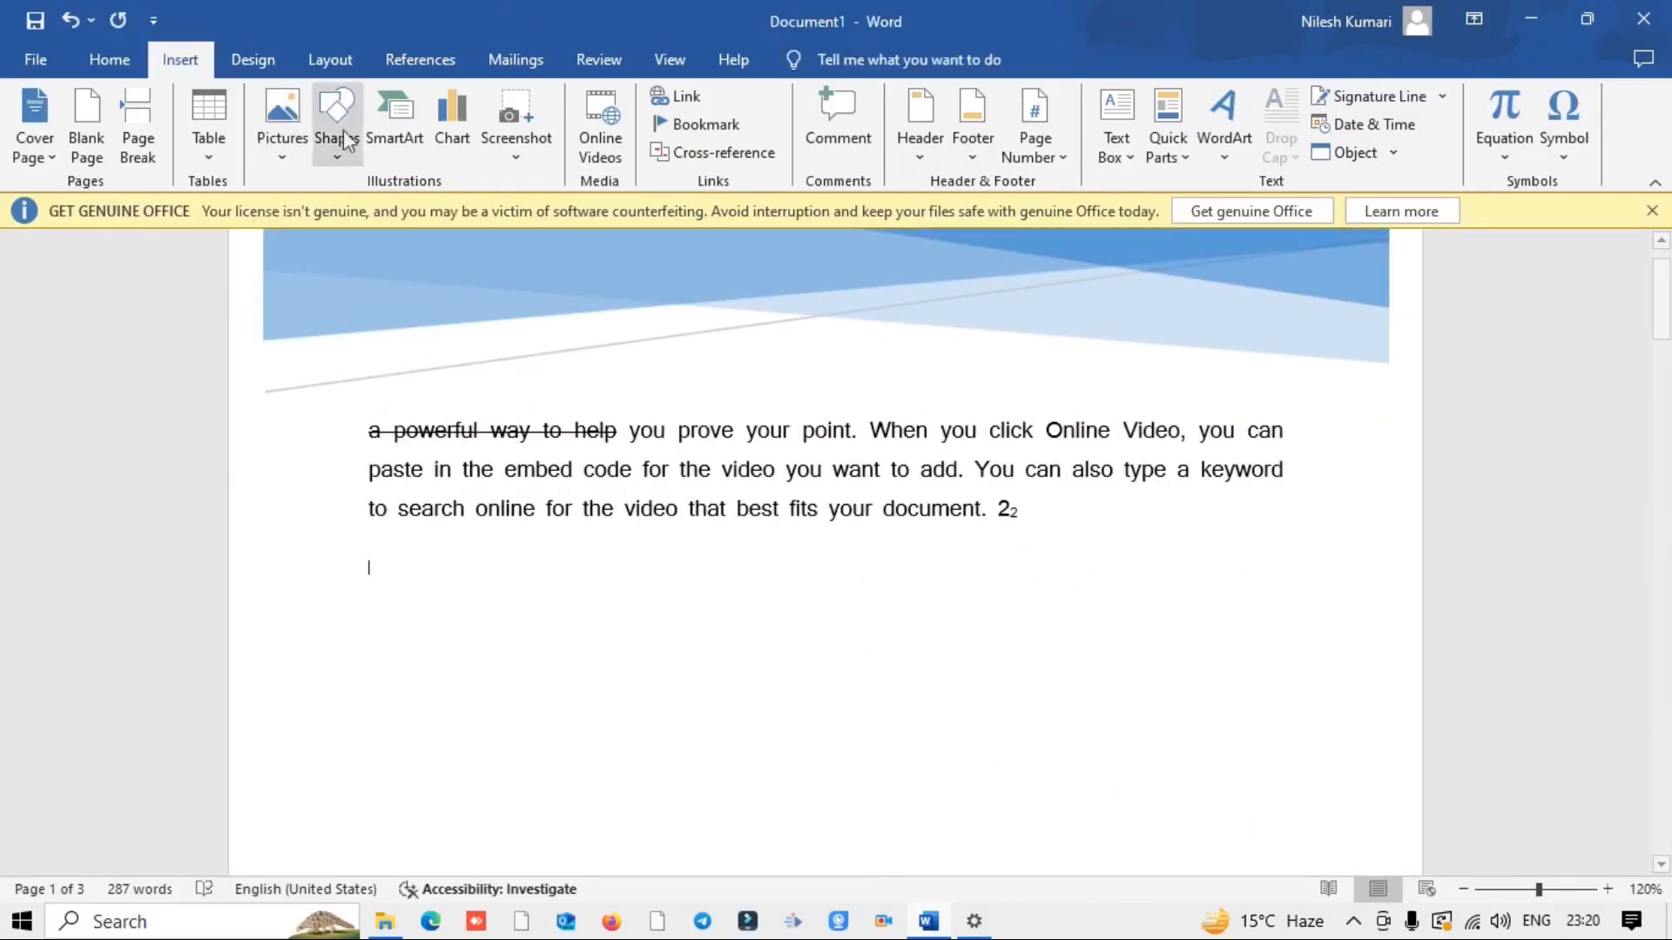
Step: Search Bing's online pictures for "word" and insert the blue picture with the white "Word" lettering
left_click(284, 144)
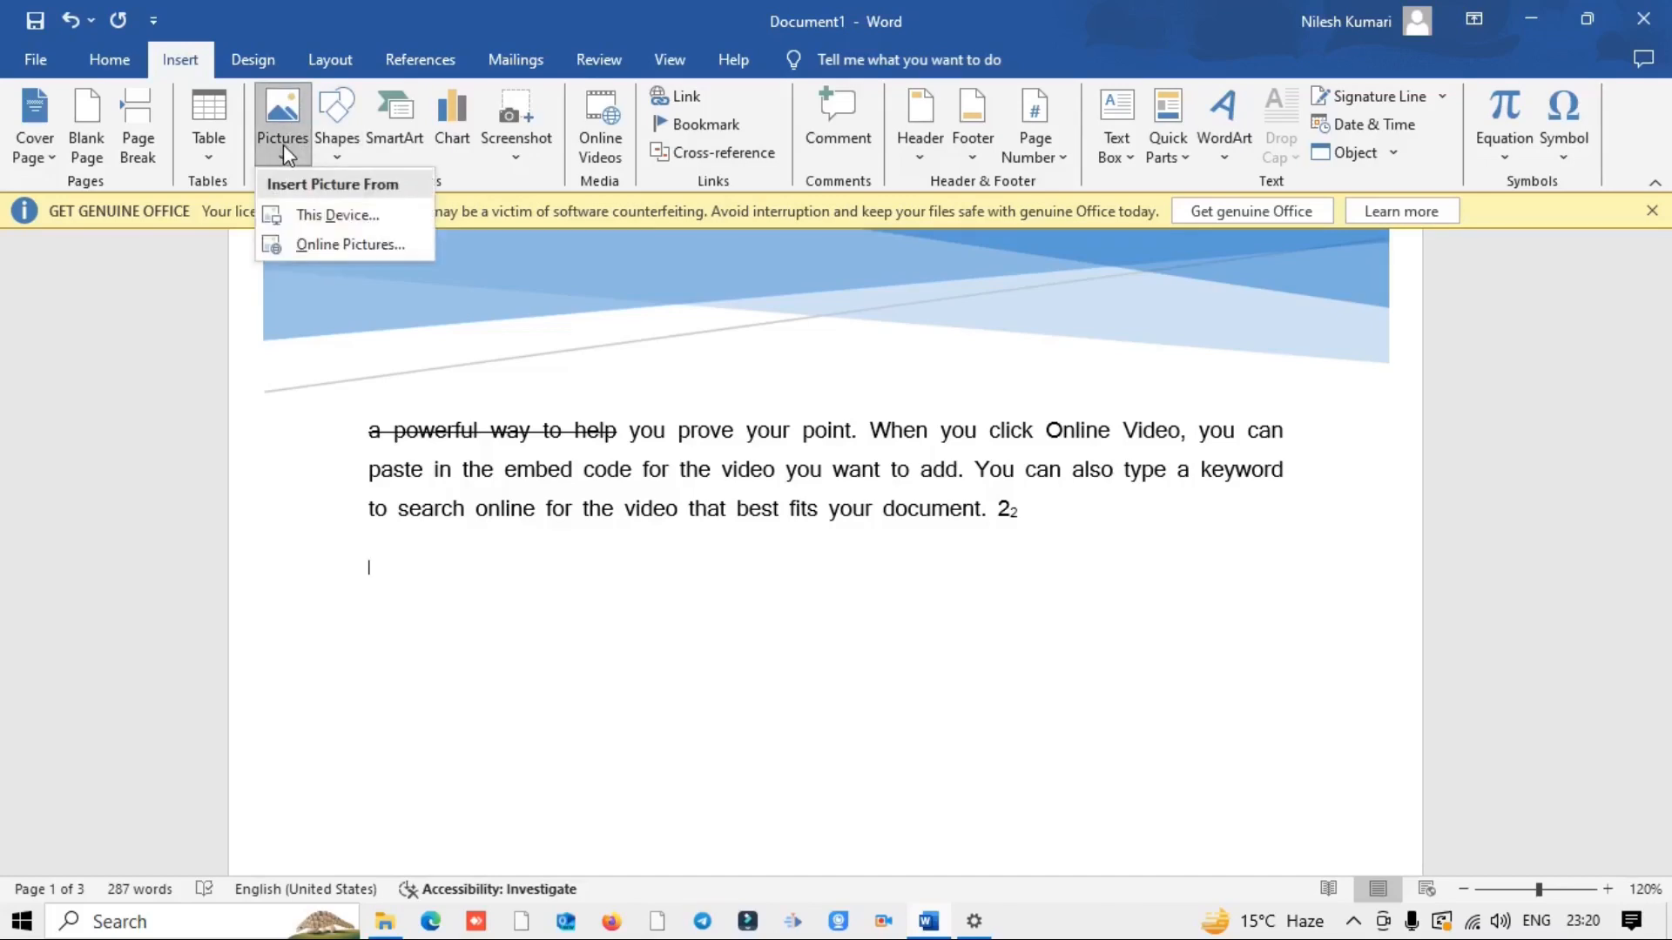
left_click(310, 247)
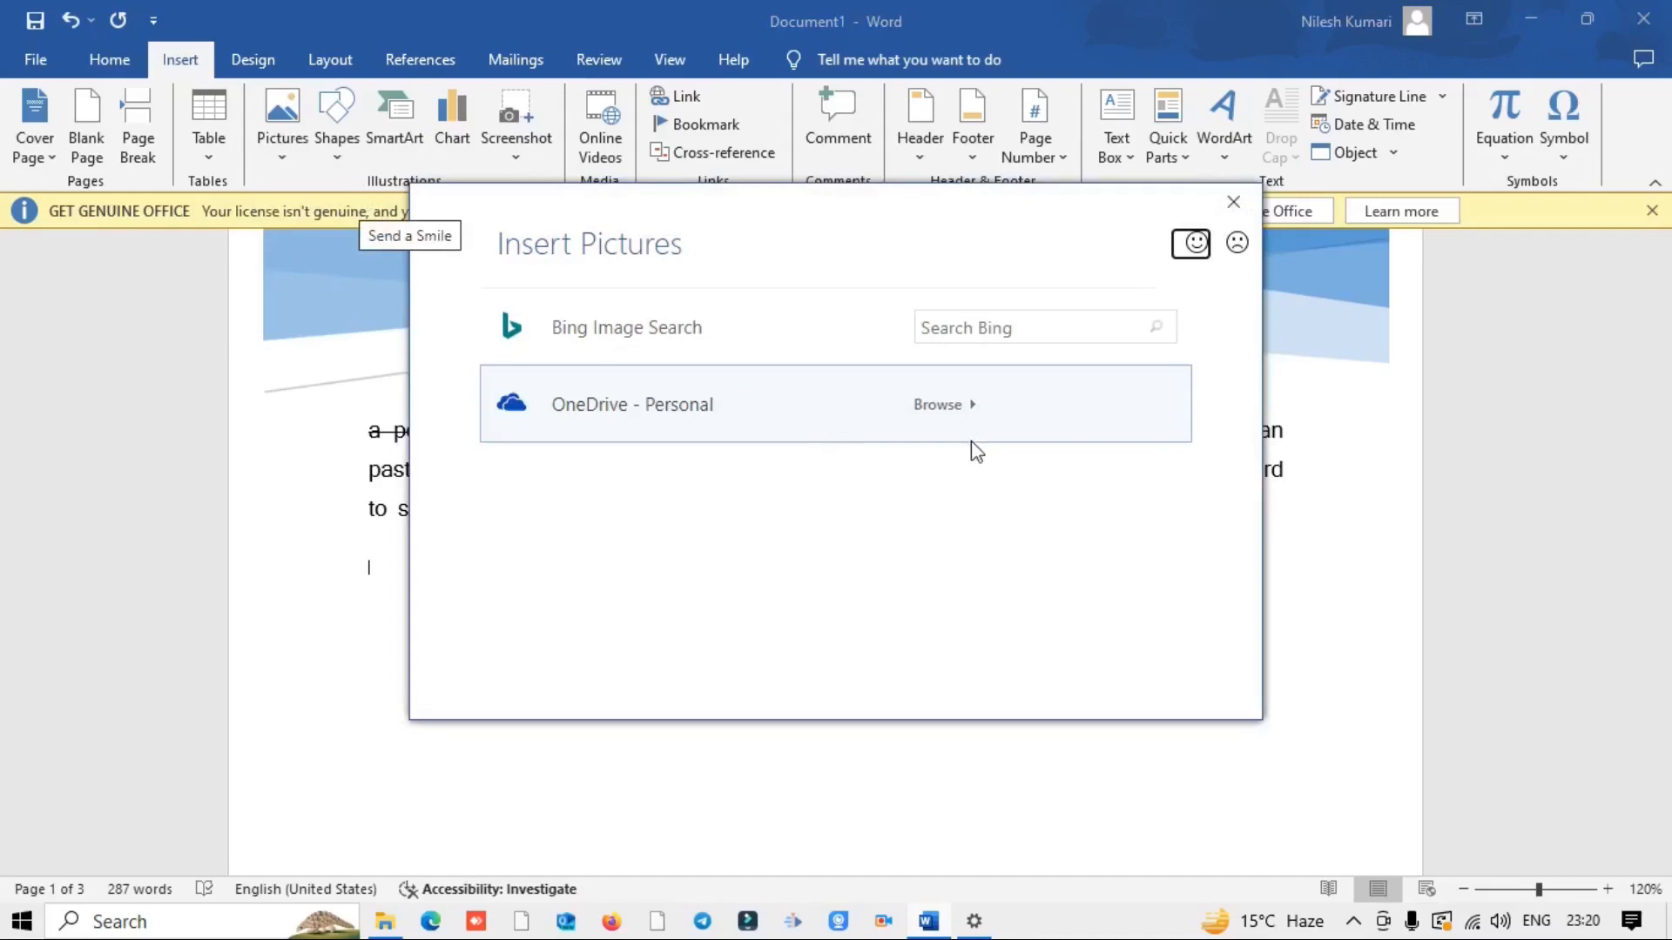
left_click(1014, 325)
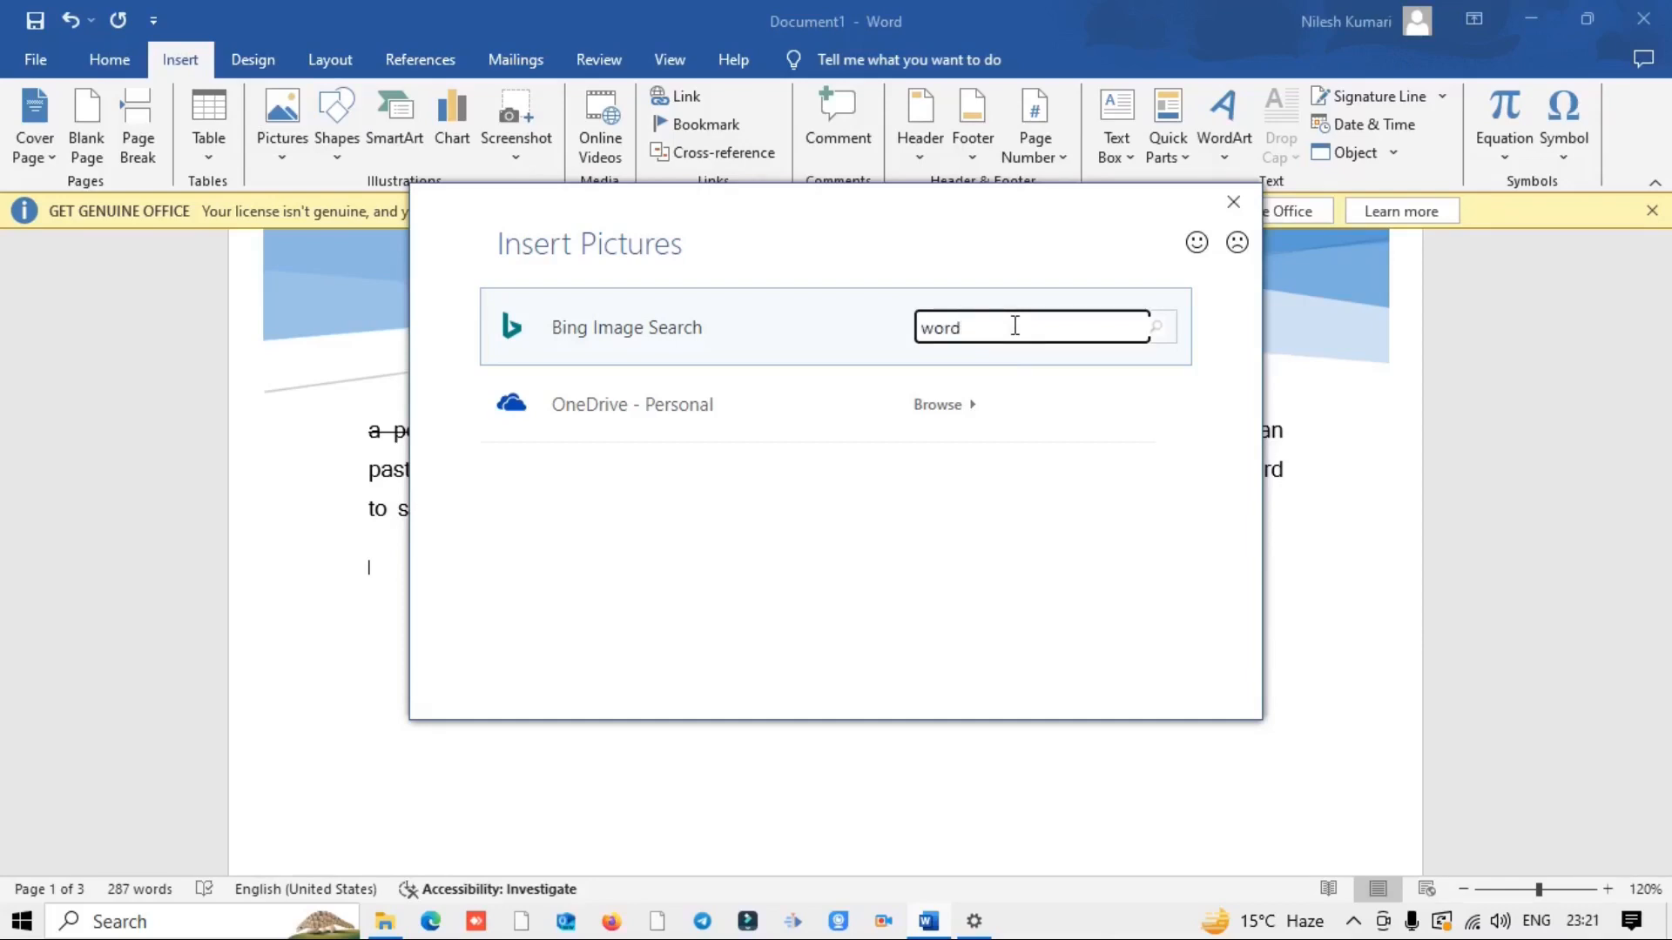
key("Return")
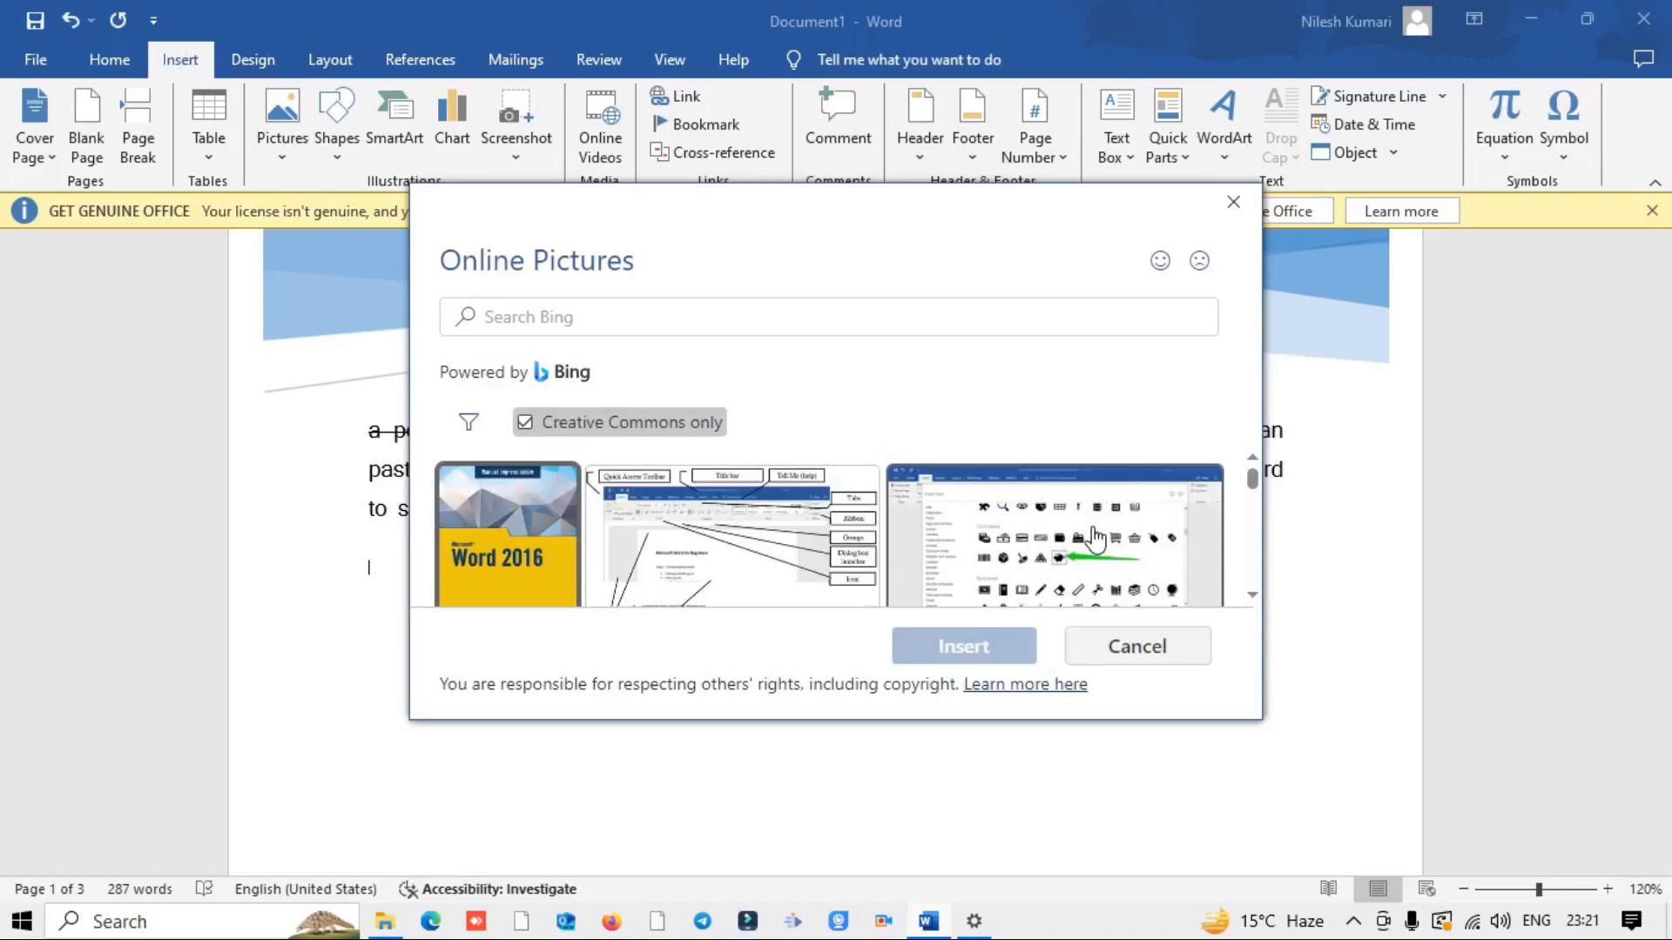
scroll(1095, 538, "down", 2)
scroll(1113, 520, "down", 2)
left_click(1084, 575)
left_click(943, 650)
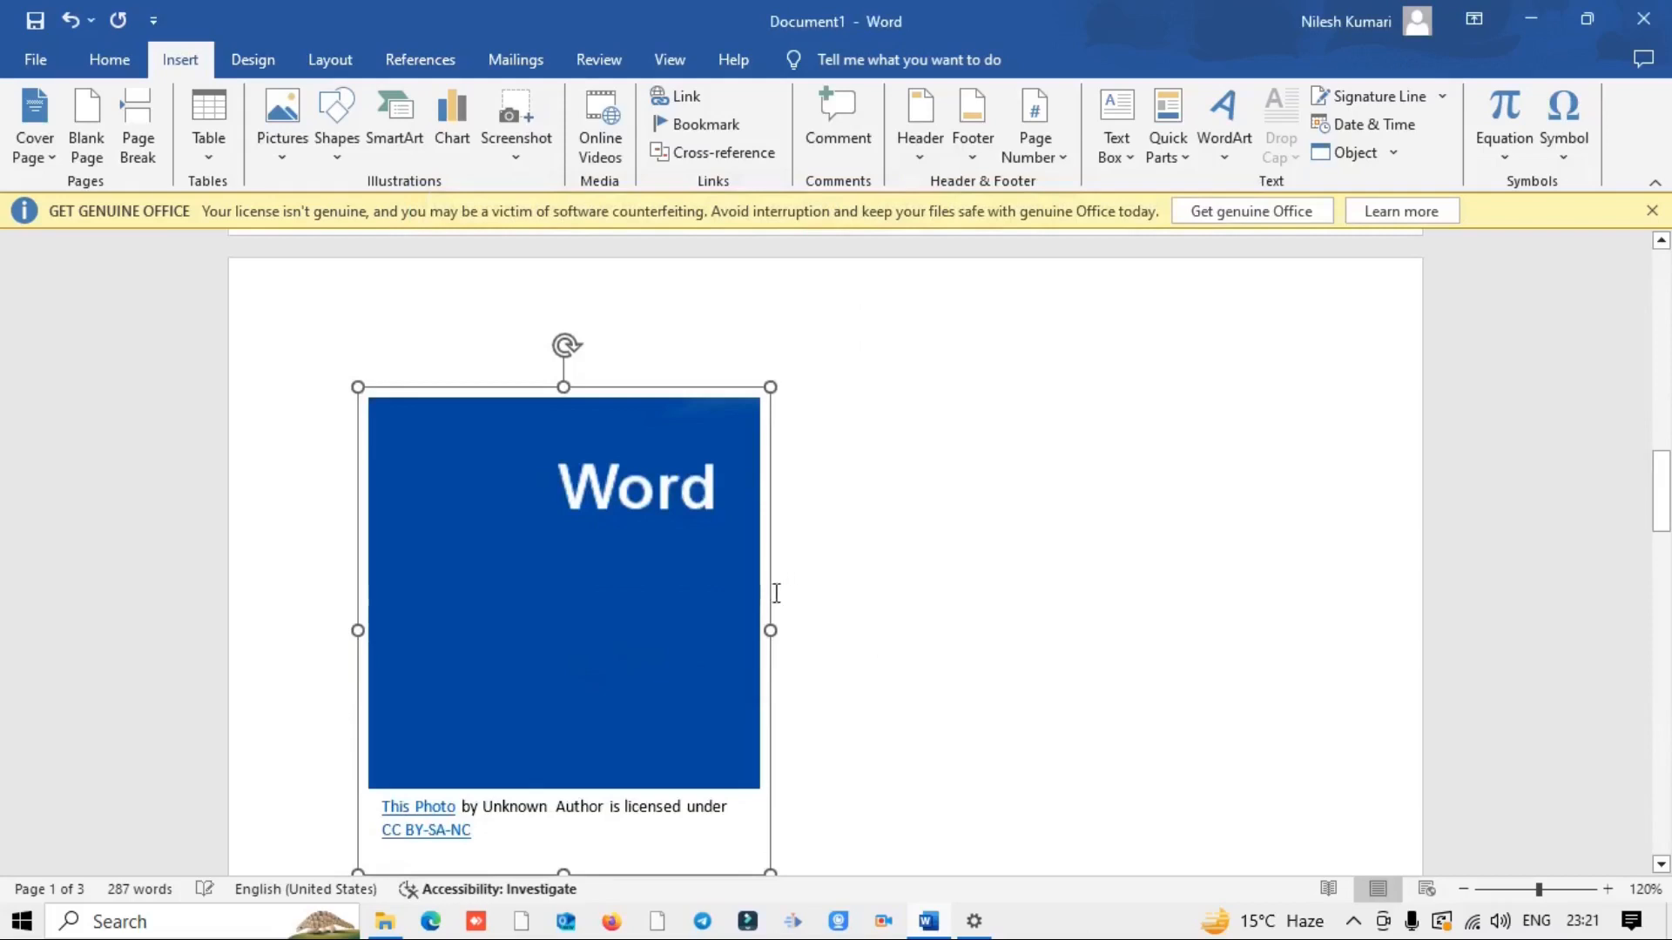
Step: Stretch the inserted Word picture horizontally to about 14.82 cm wide
left_click_drag(769, 630, 1235, 565)
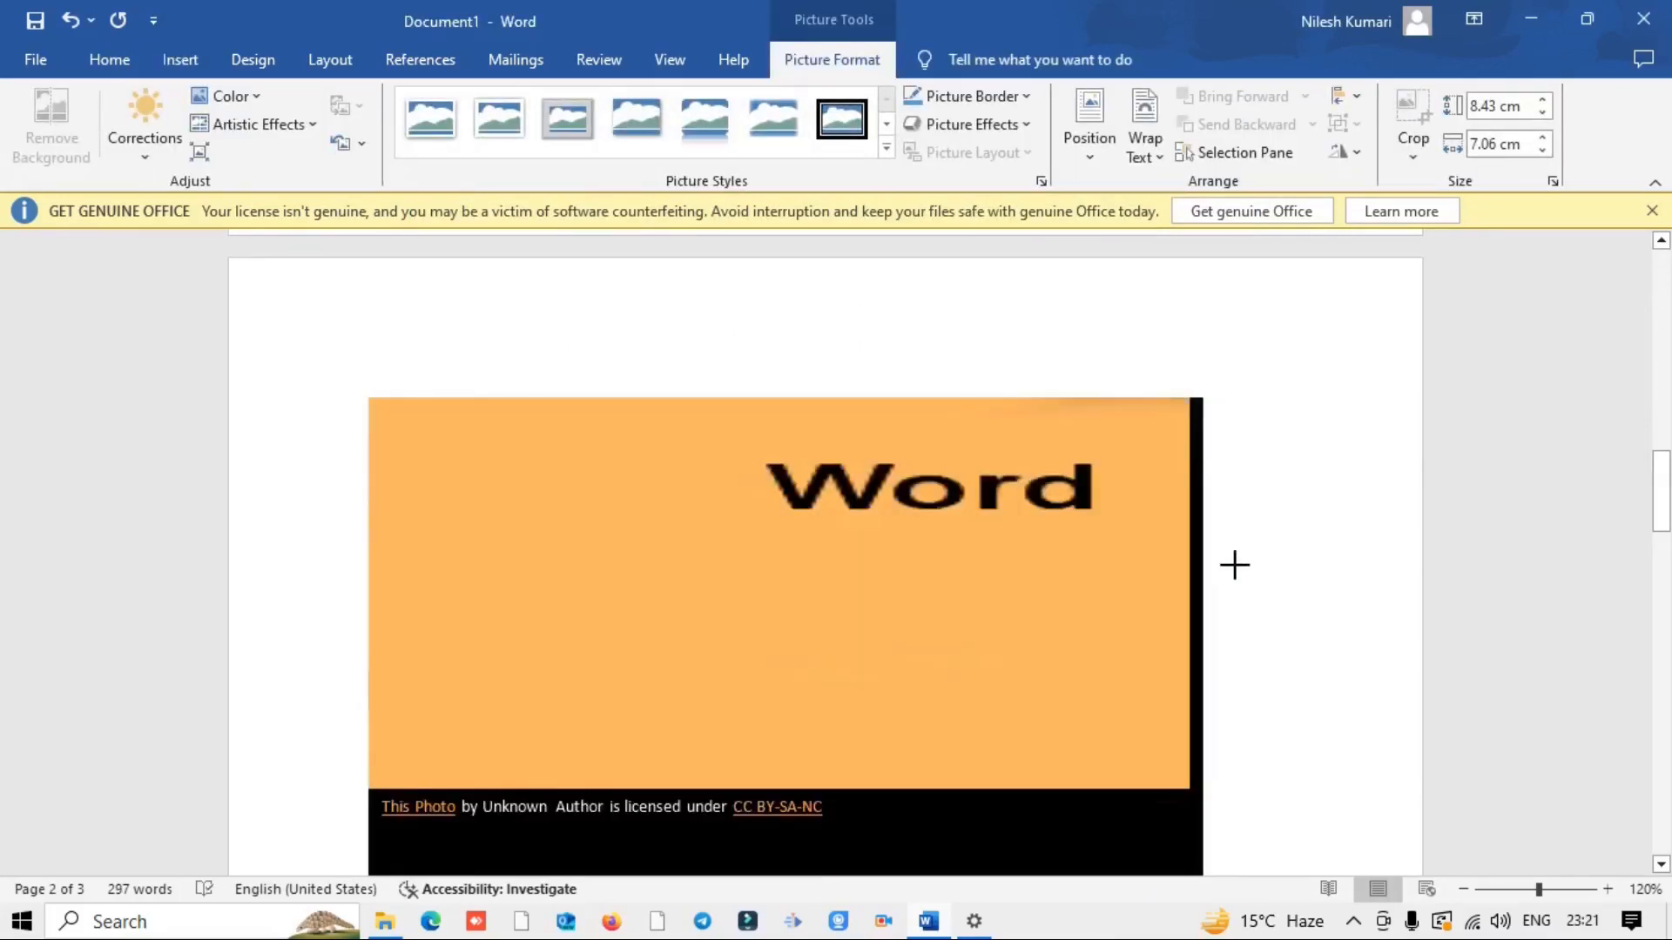
left_click(1019, 641)
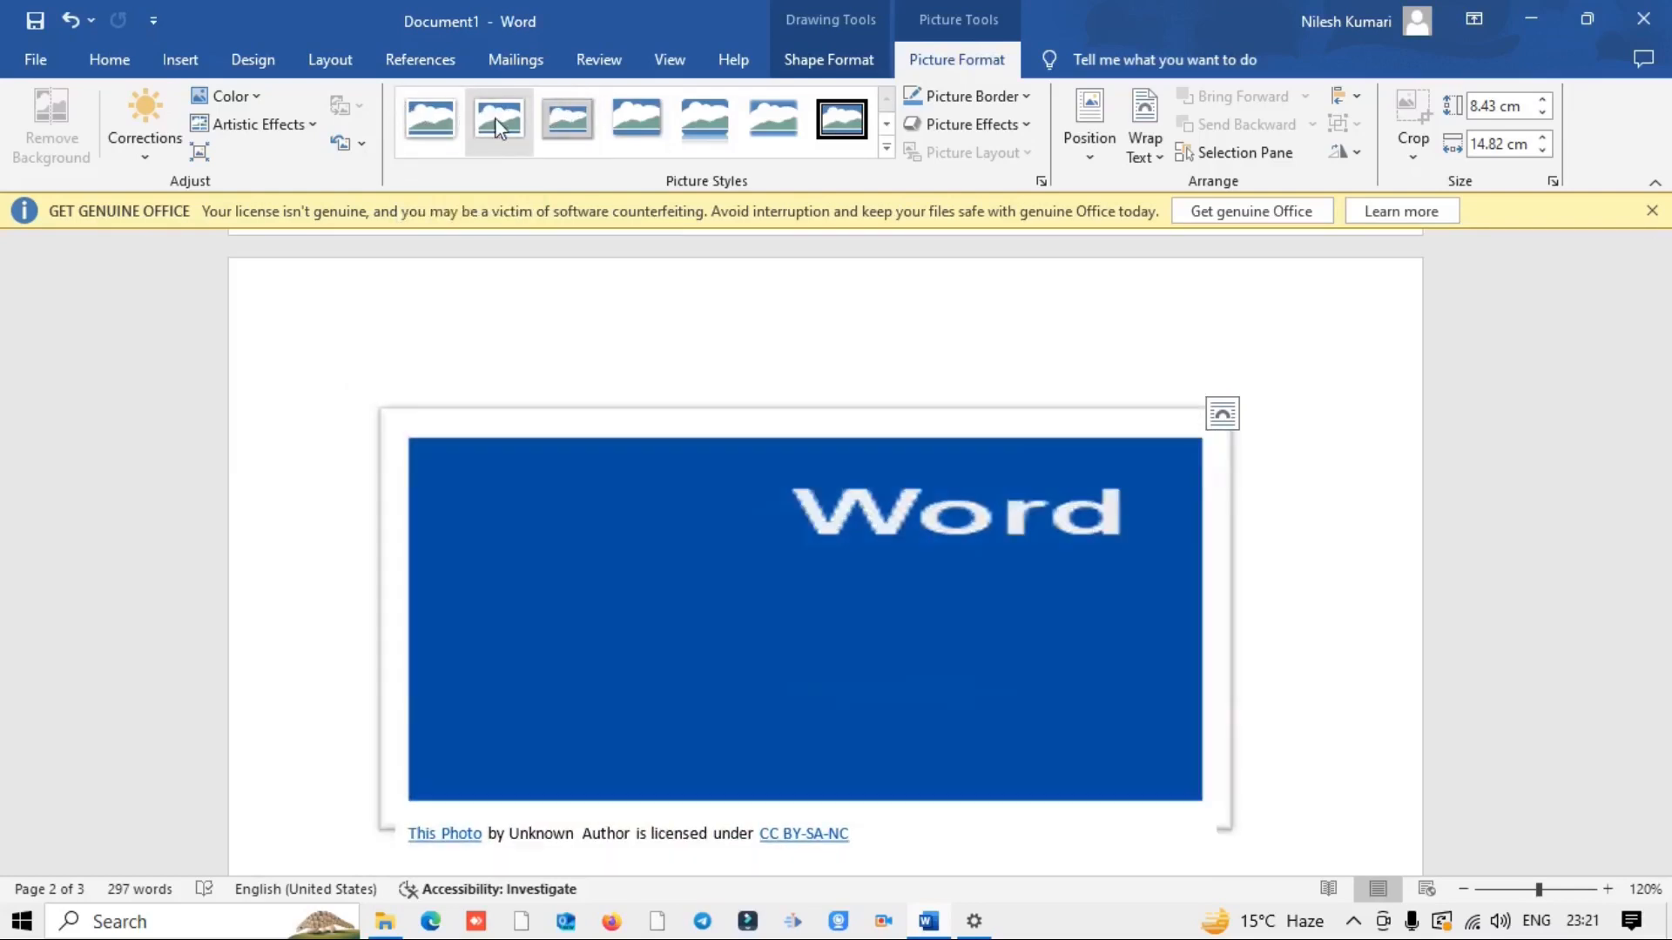
Step: Try the Drop Shadow Rectangle style on the picture, settle on the black double-frame style, and check it on the page
left_click(648, 132)
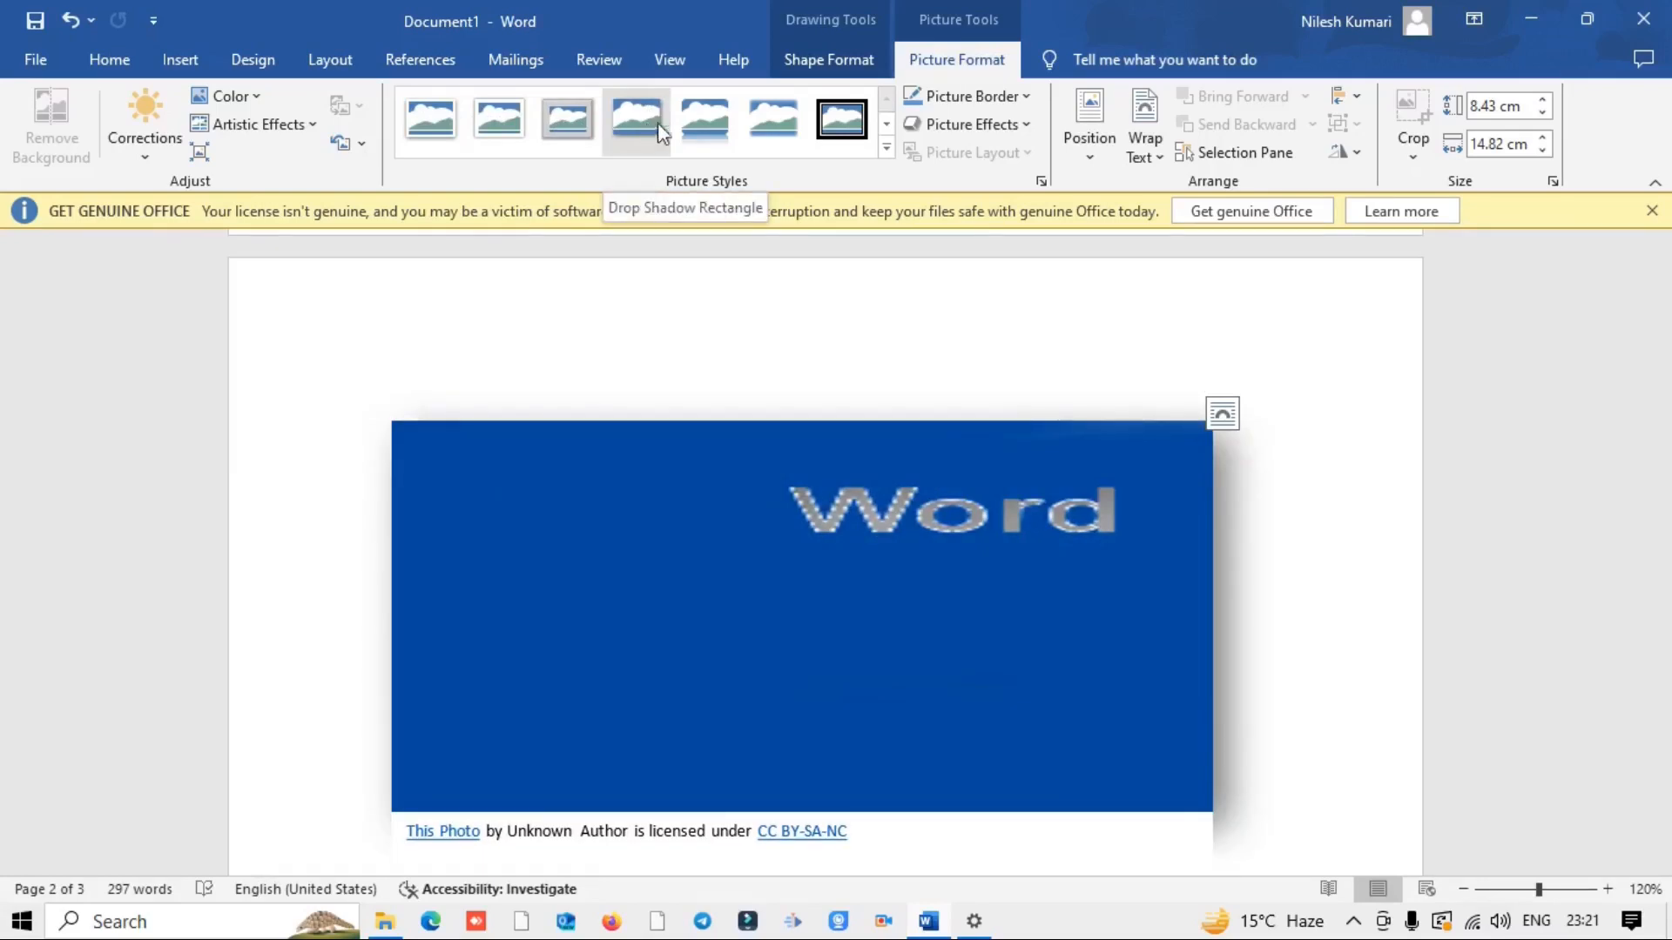
left_click(887, 148)
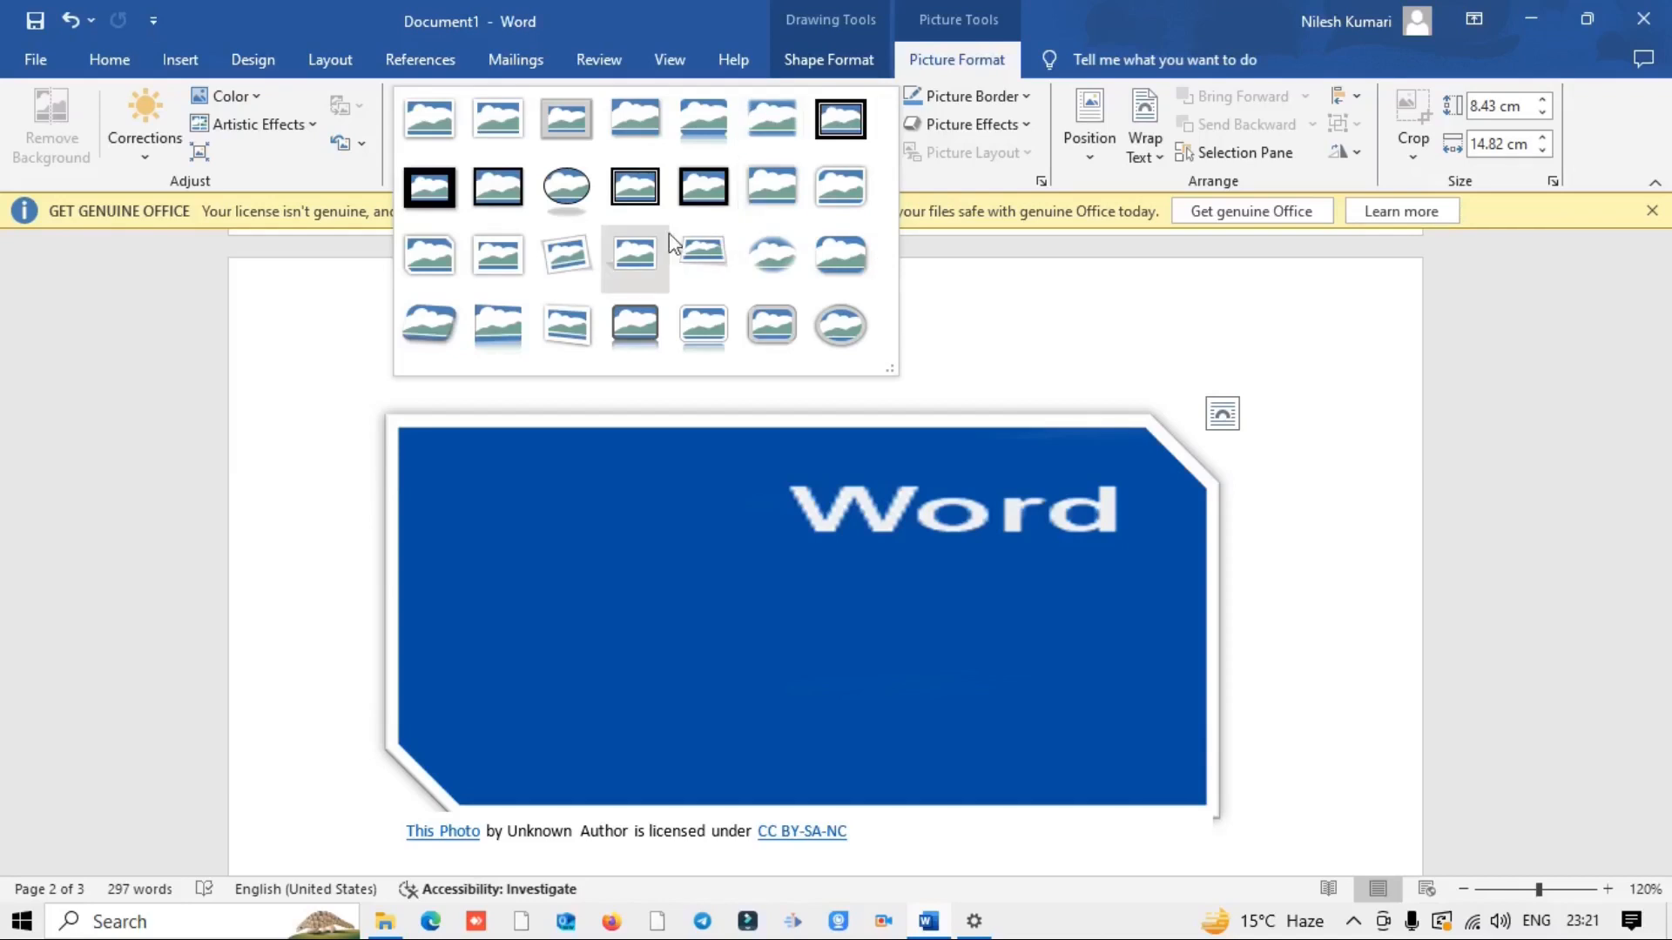
left_click(841, 118)
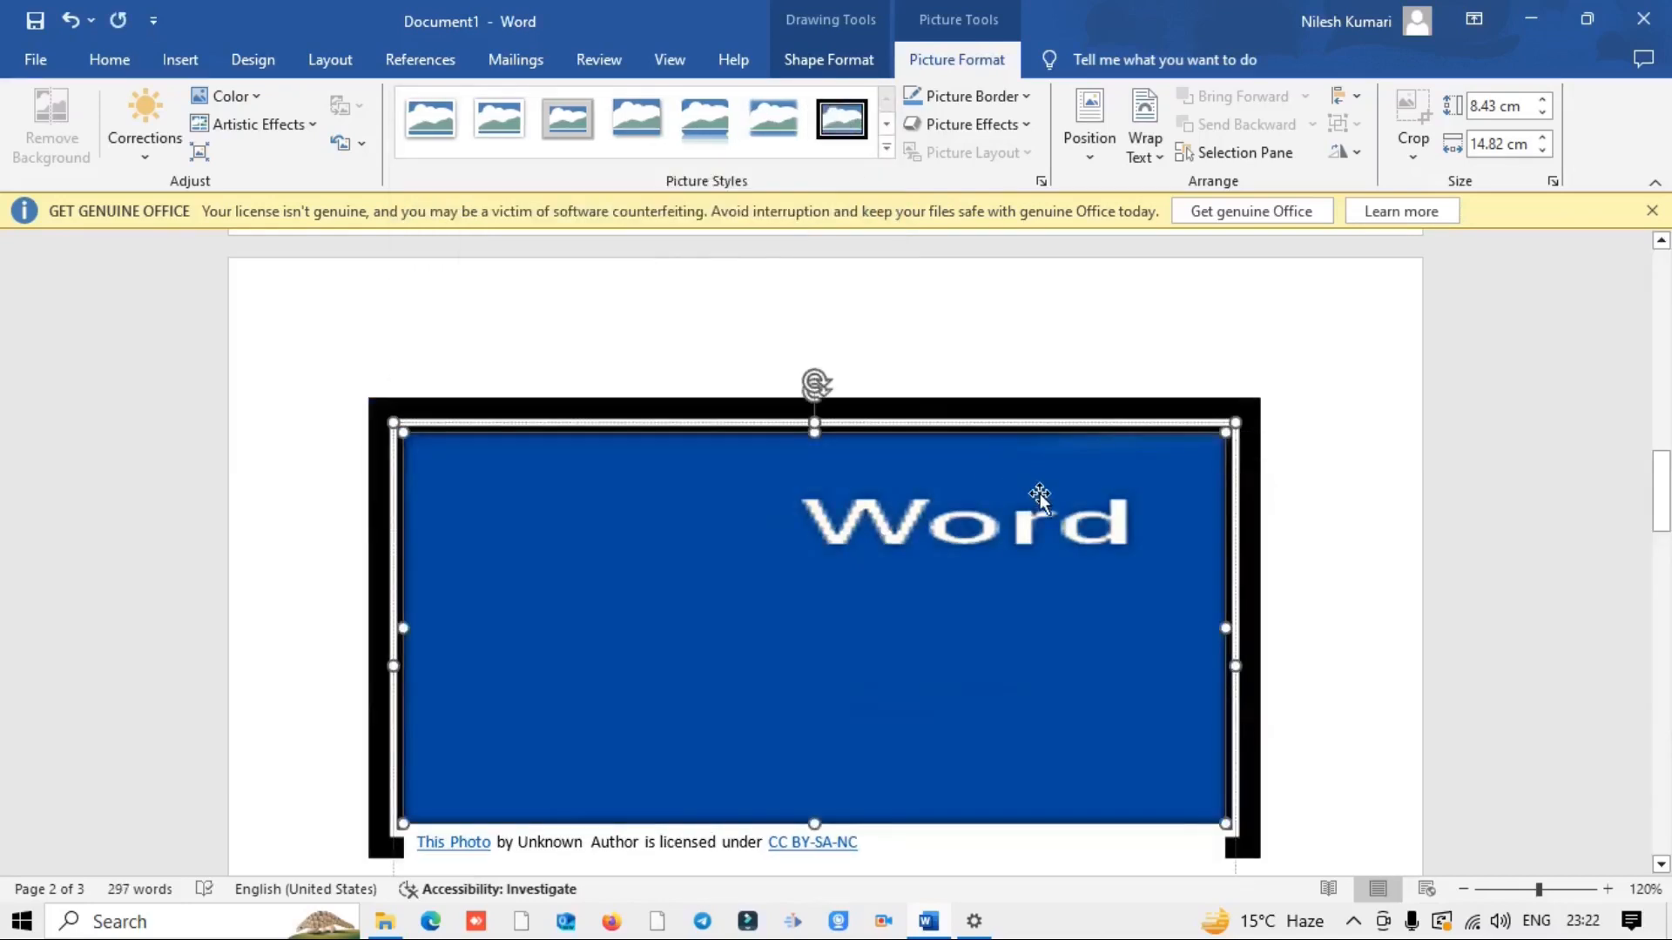
left_click(945, 489)
scroll(1053, 505, "down", 3)
scroll(1054, 501, "up", 3)
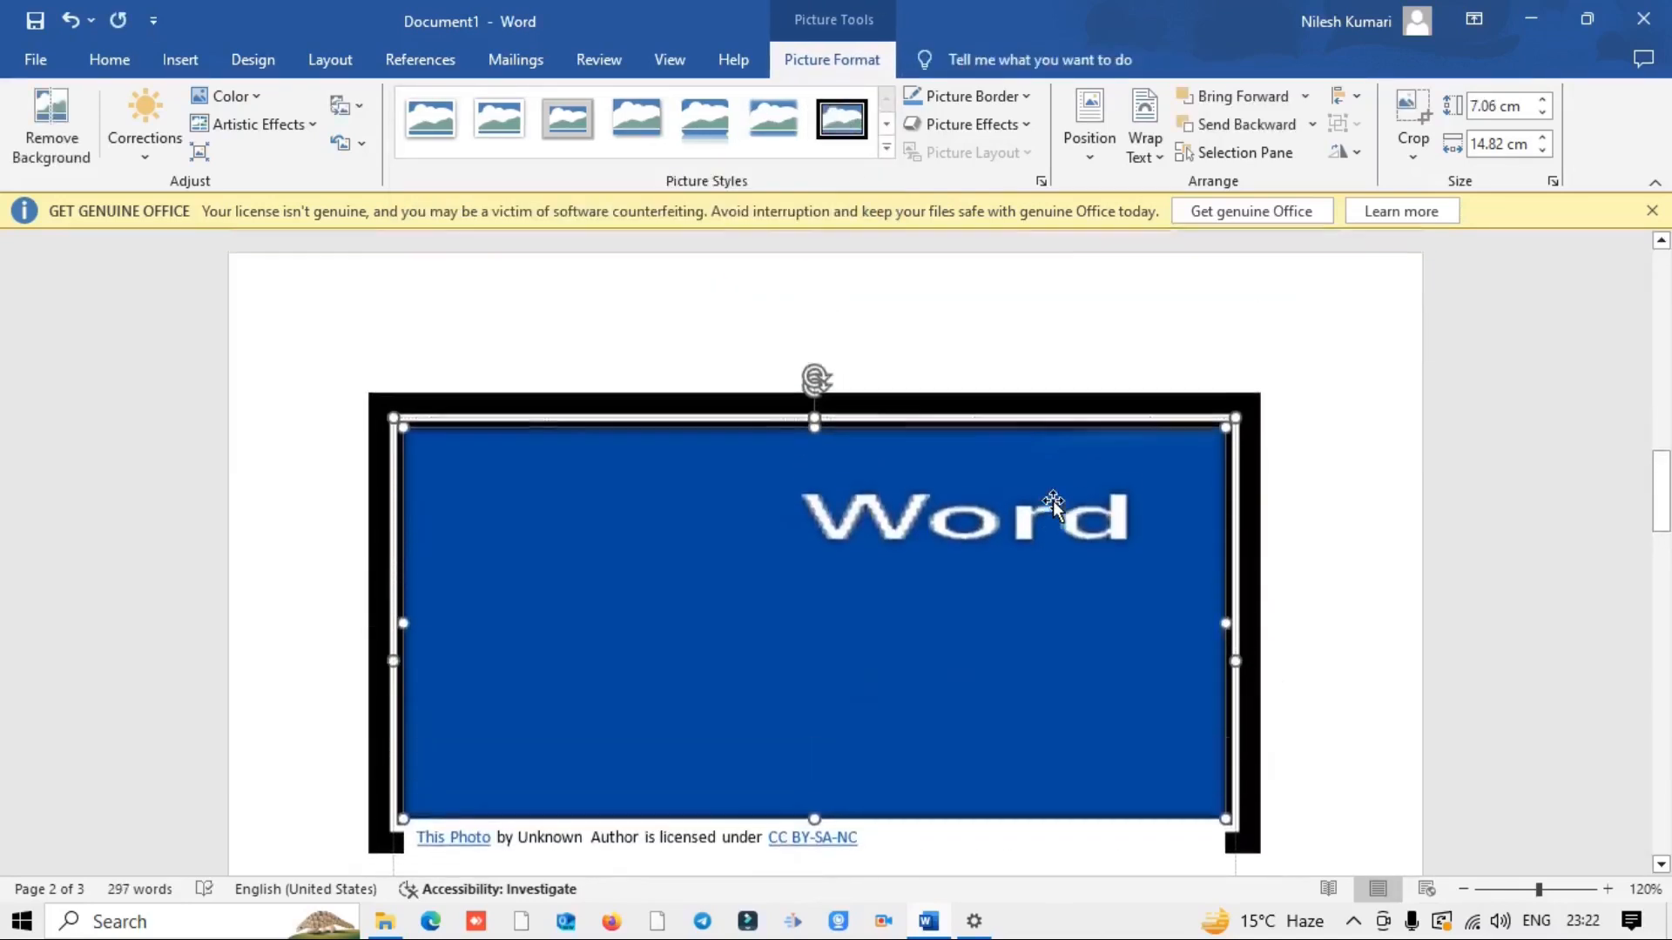
scroll(911, 485, "up", 3)
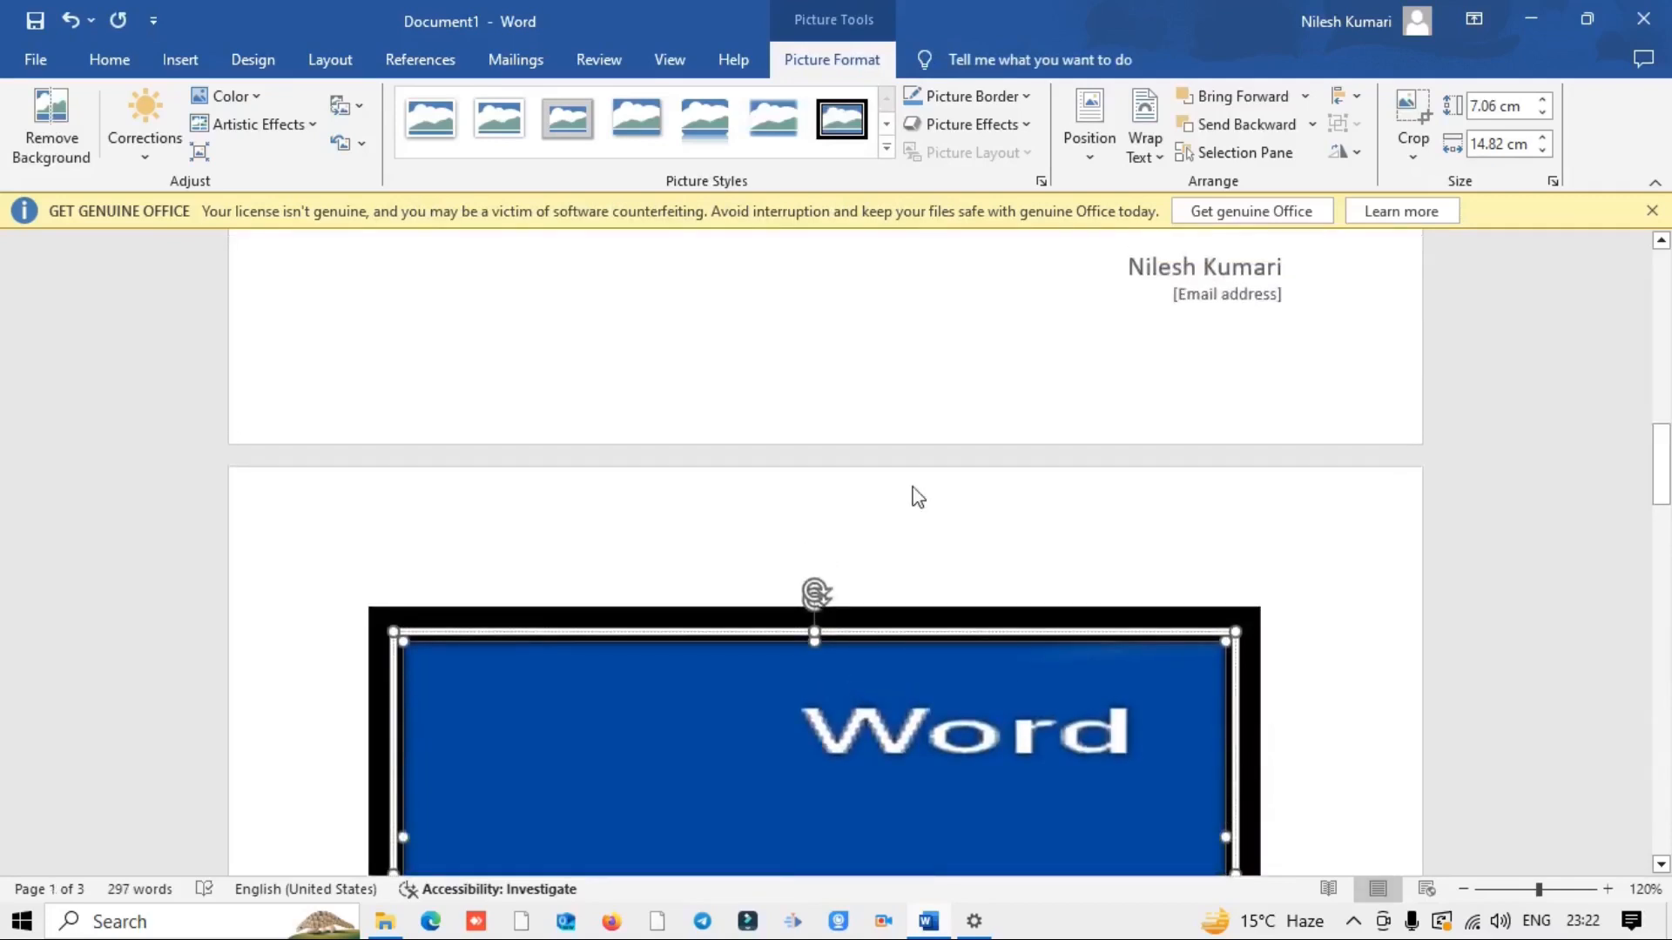
scroll(916, 496, "down", 2)
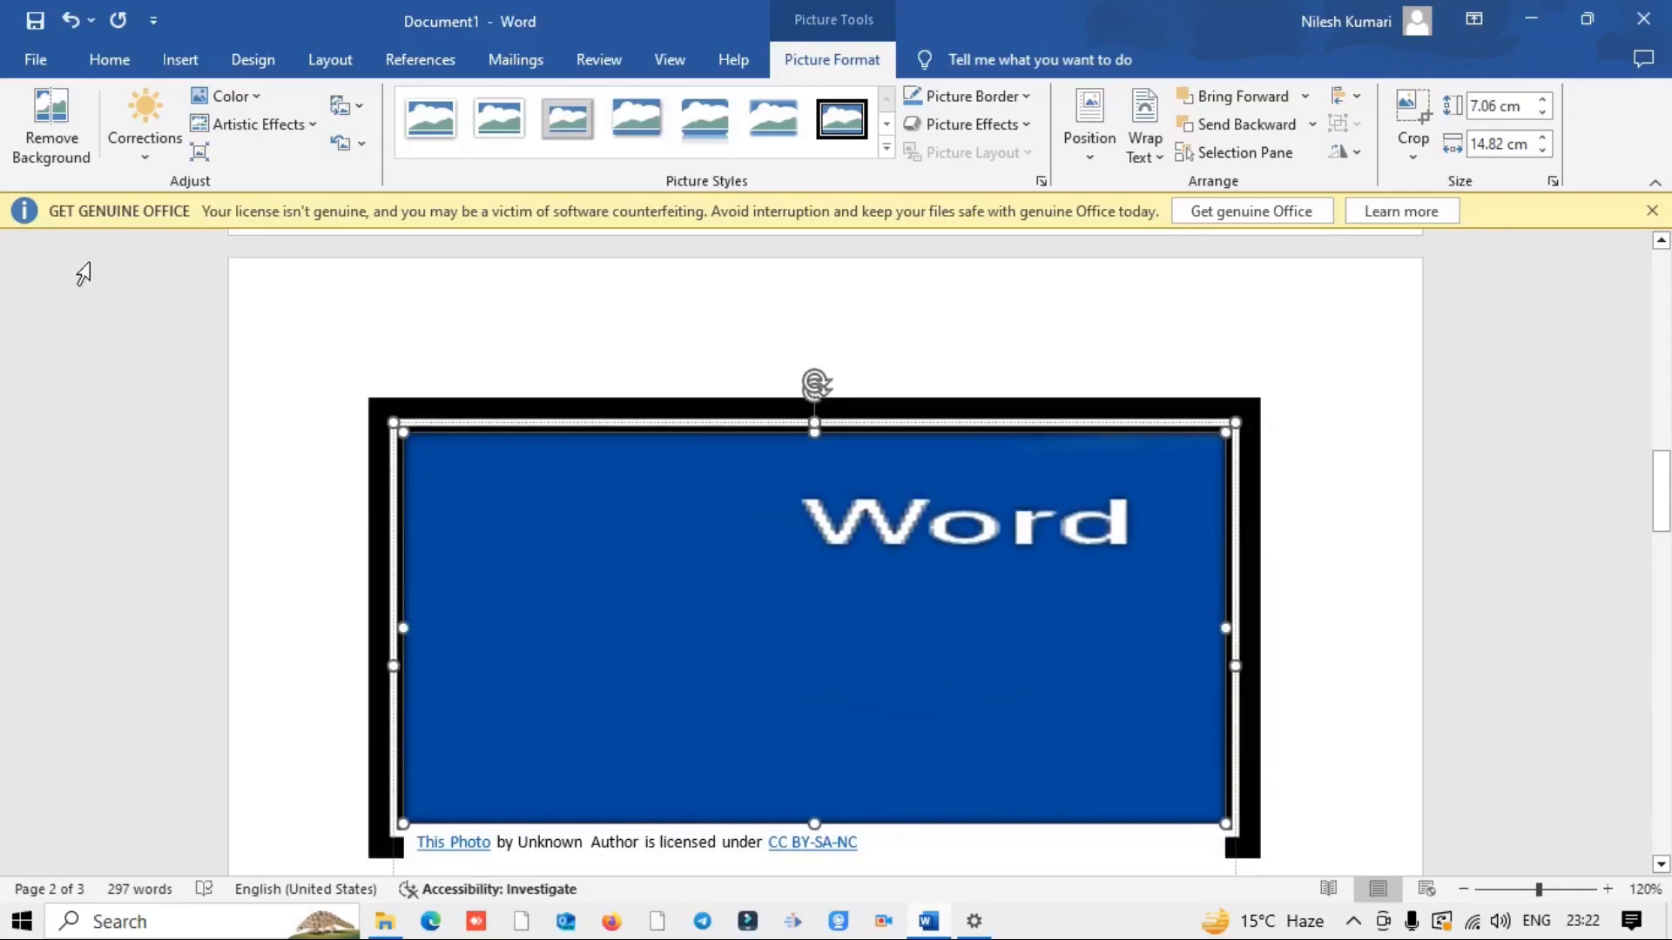
Step: Recolor the Word picture from blue to gold and apply the darker gold paint-stroke artistic effect to it
left_click(253, 98)
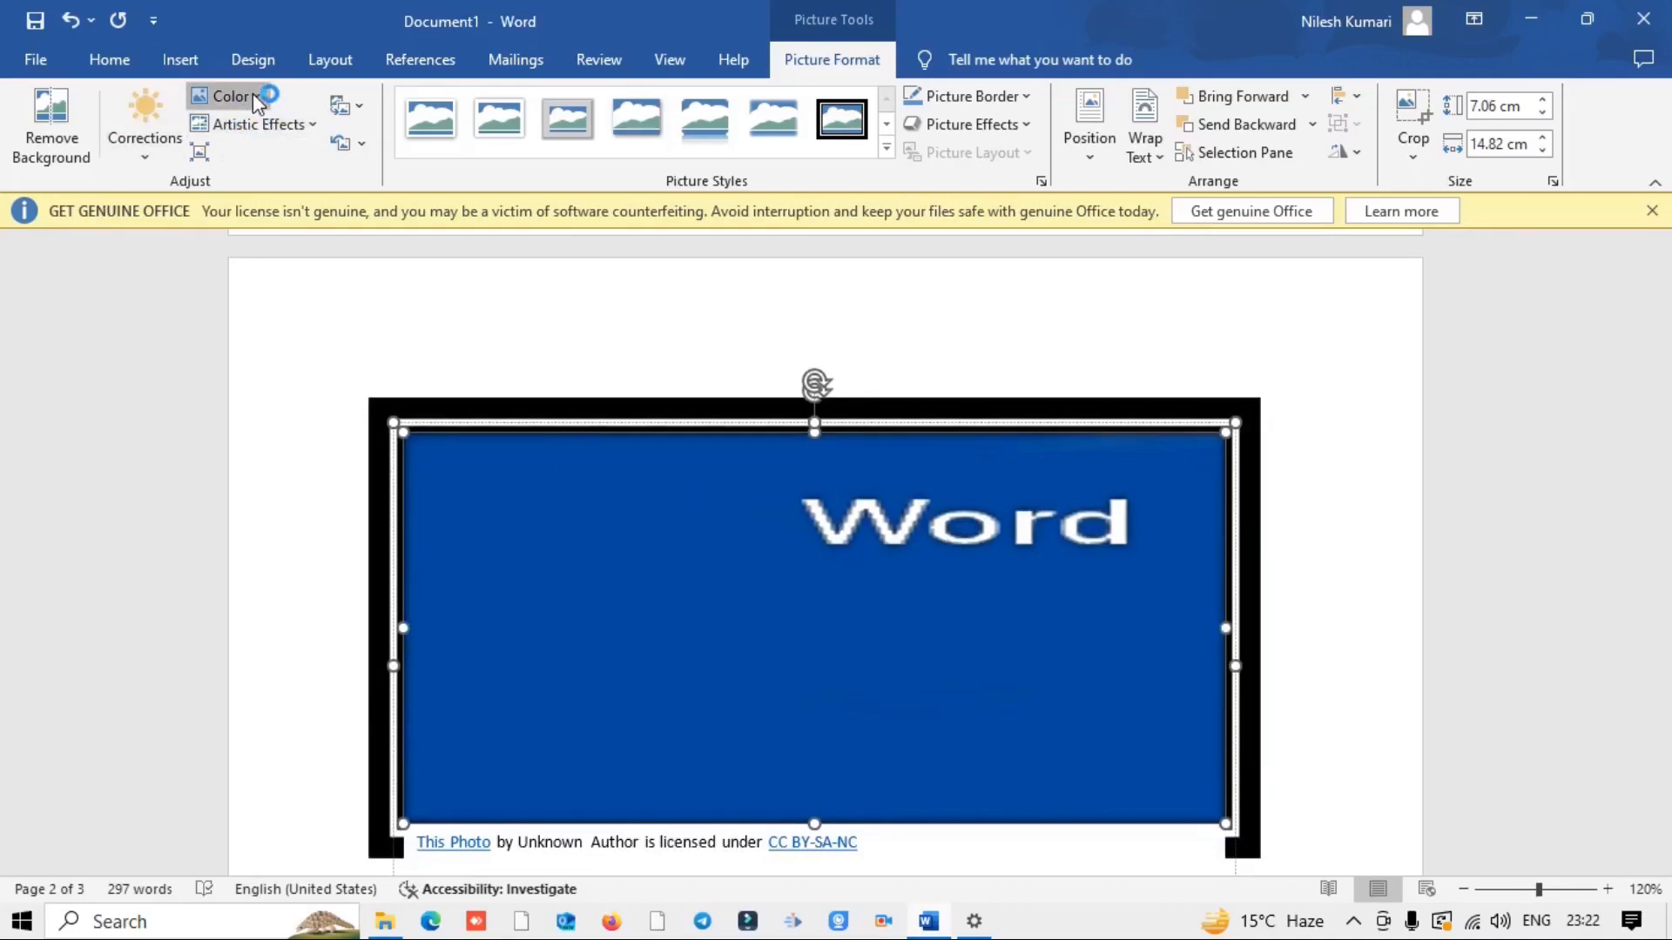
left_click(591, 571)
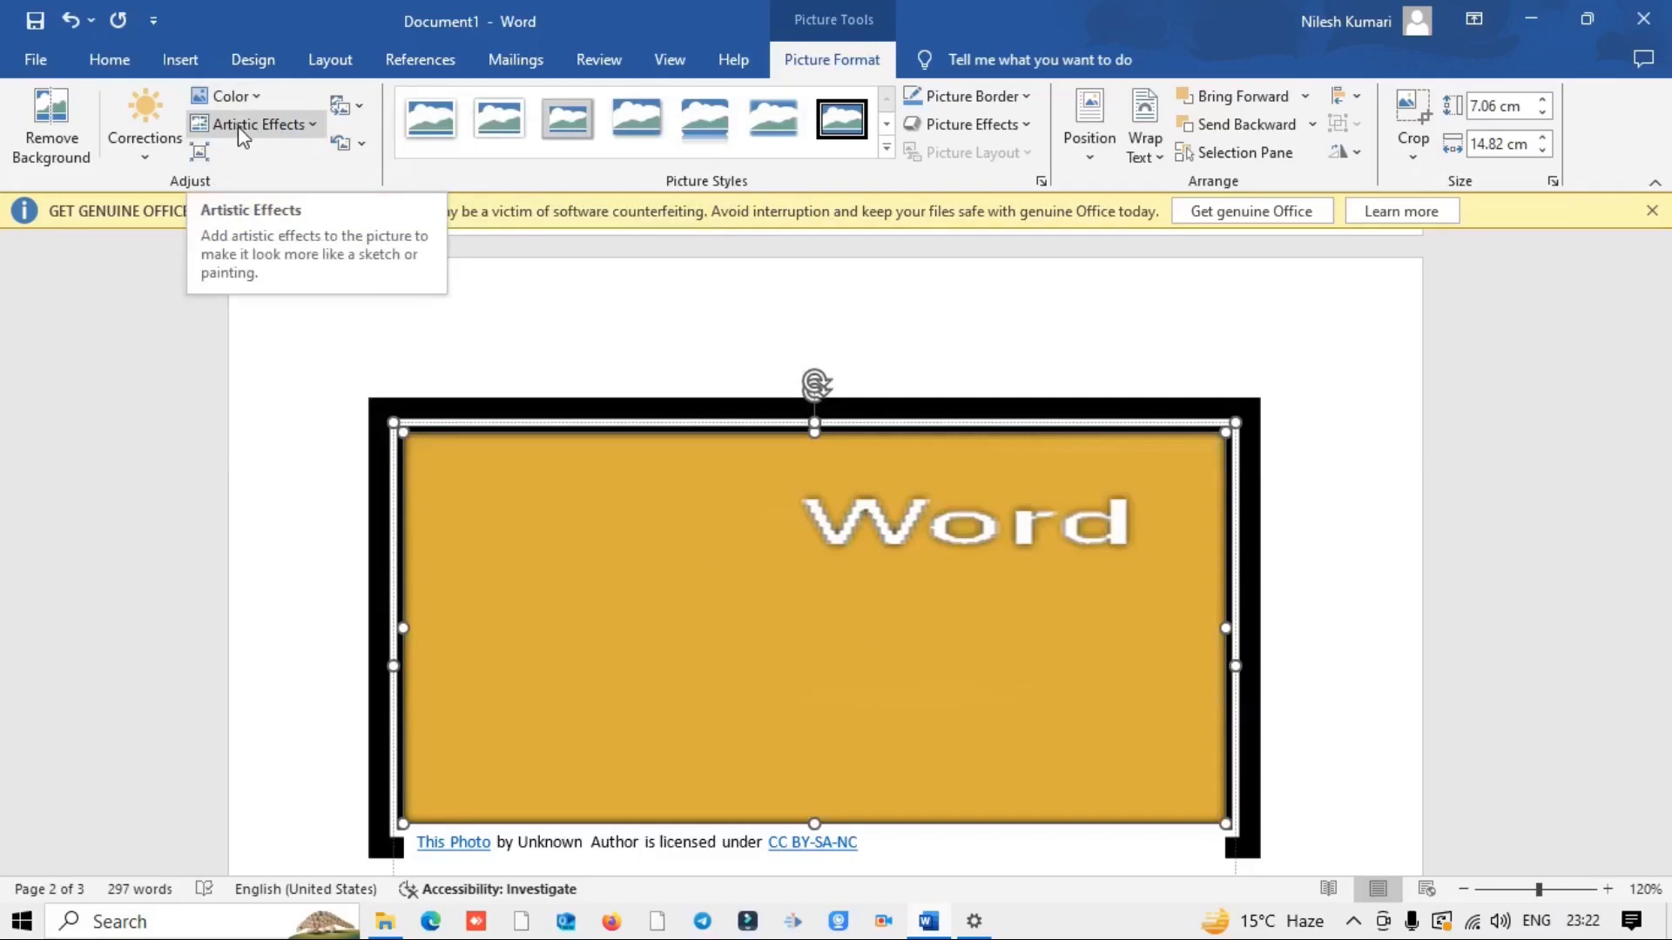
left_click(242, 131)
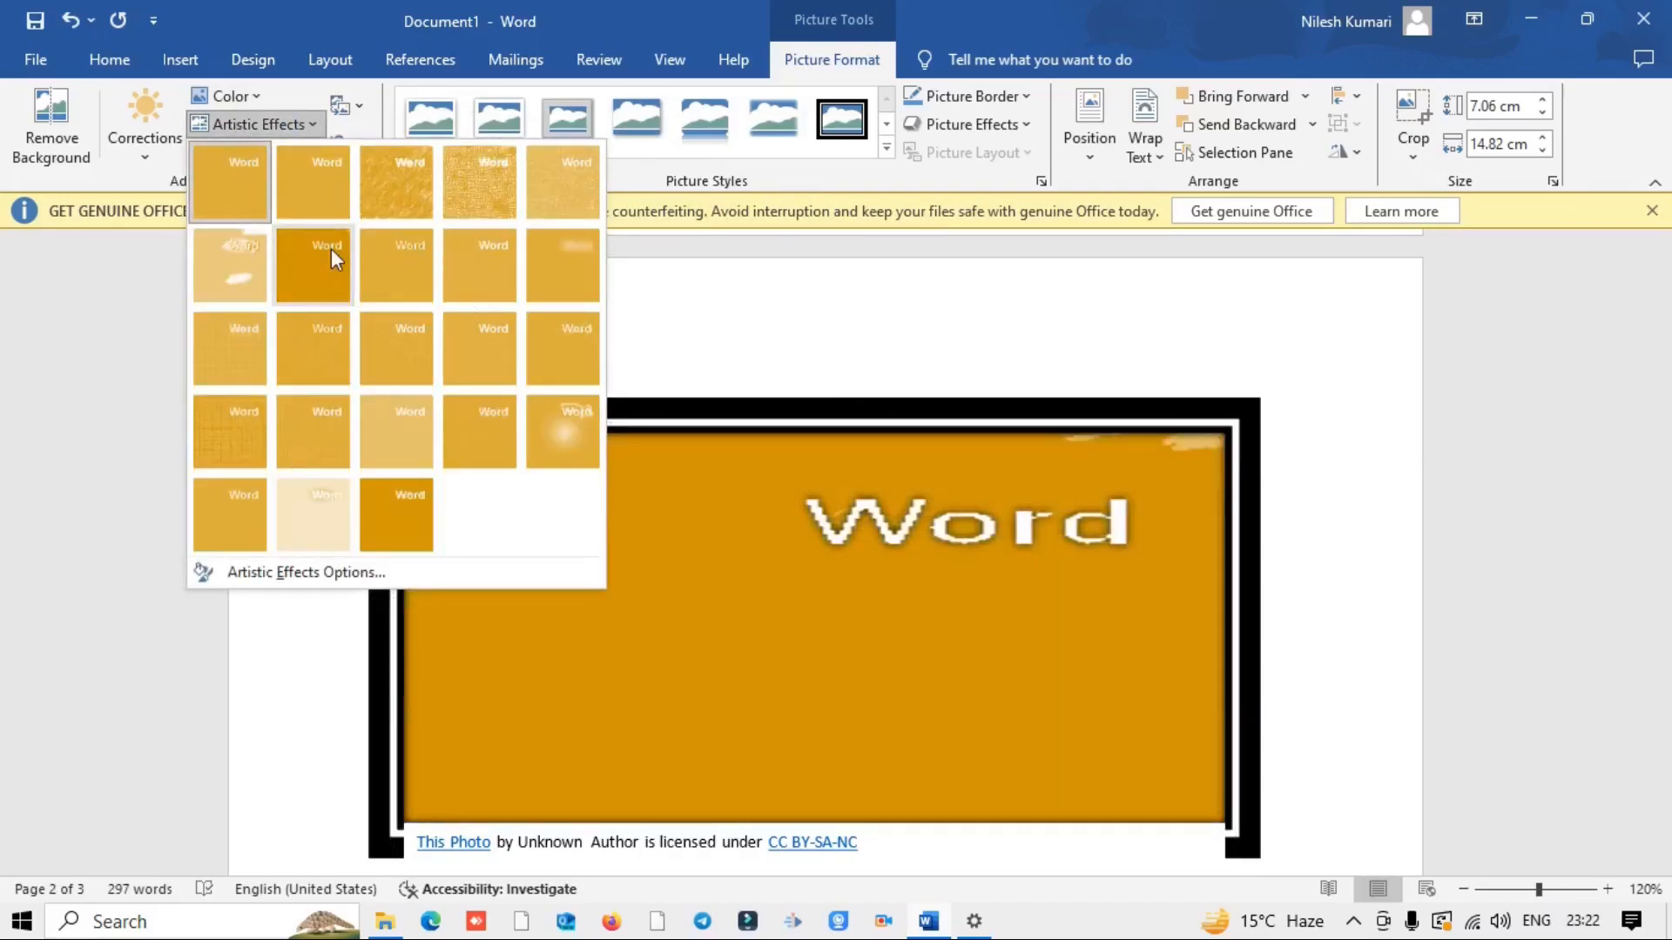
left_click(331, 252)
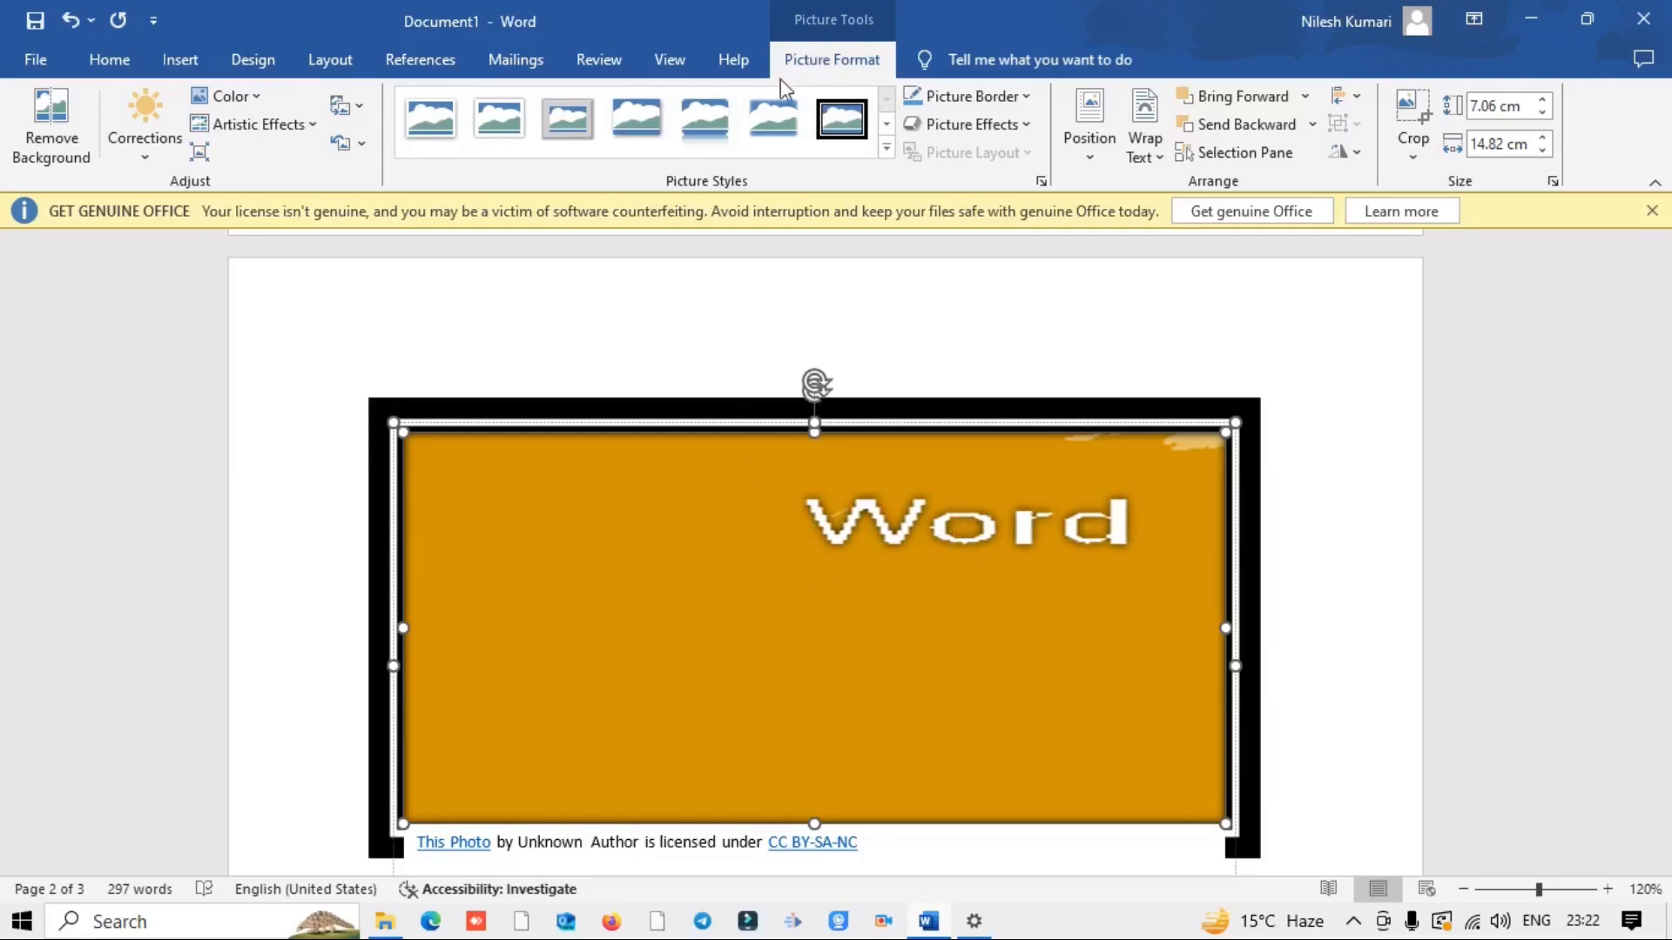
Step: Give the picture a light green border and an outer shadow cast toward its upper left
left_click(1011, 102)
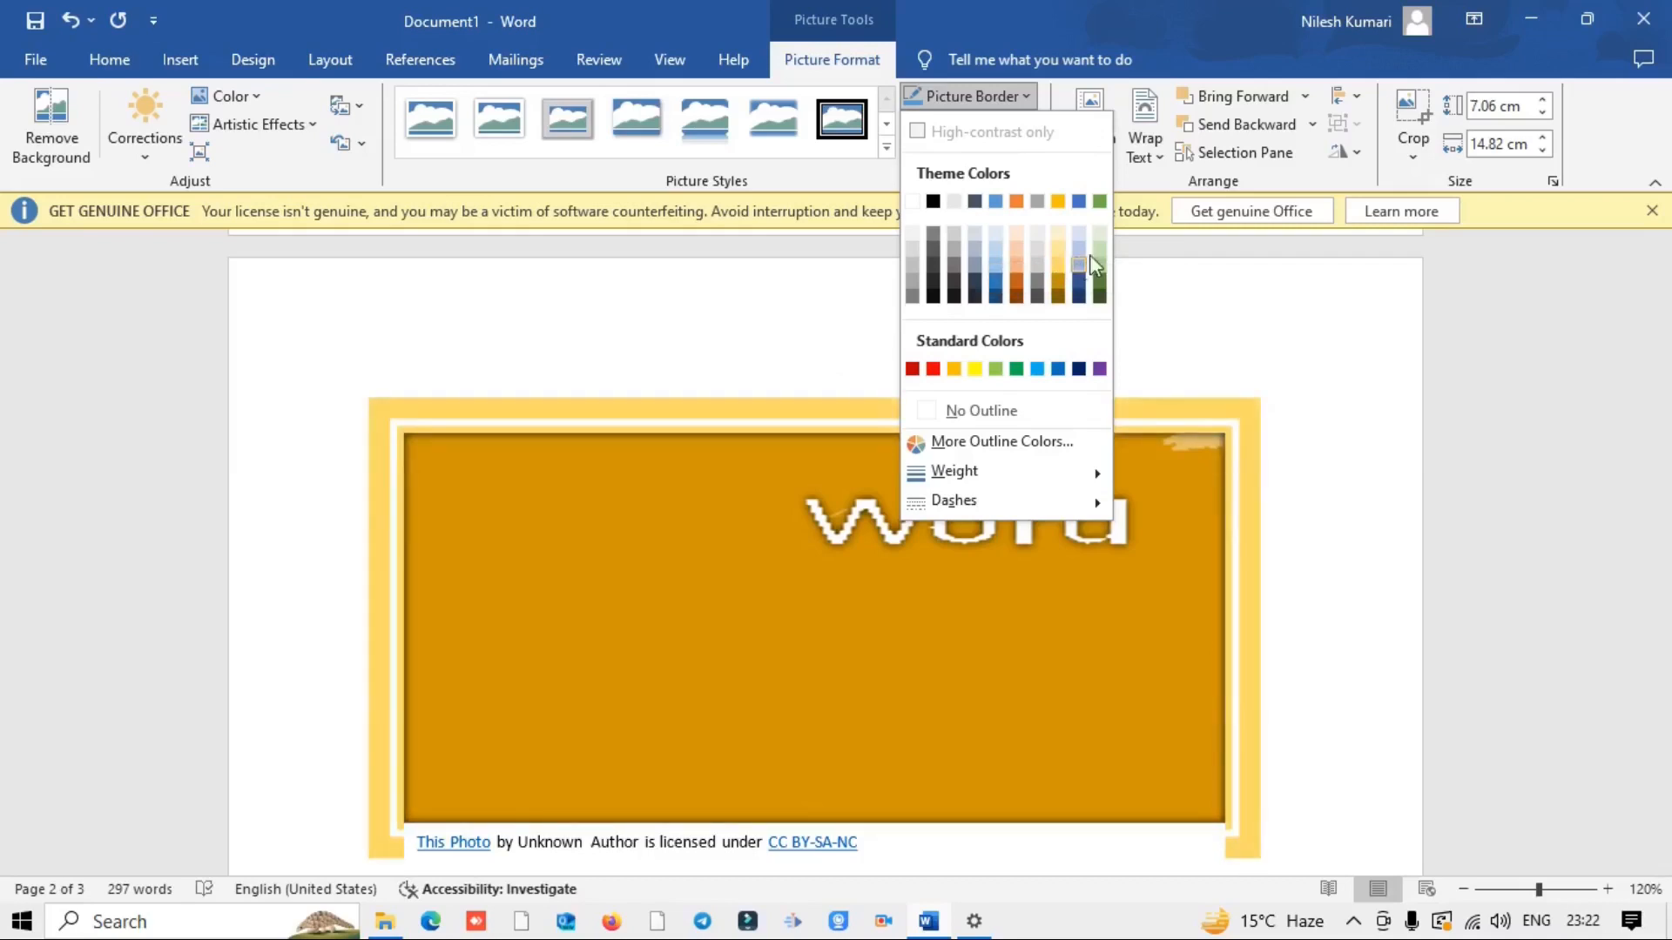
left_click(1101, 272)
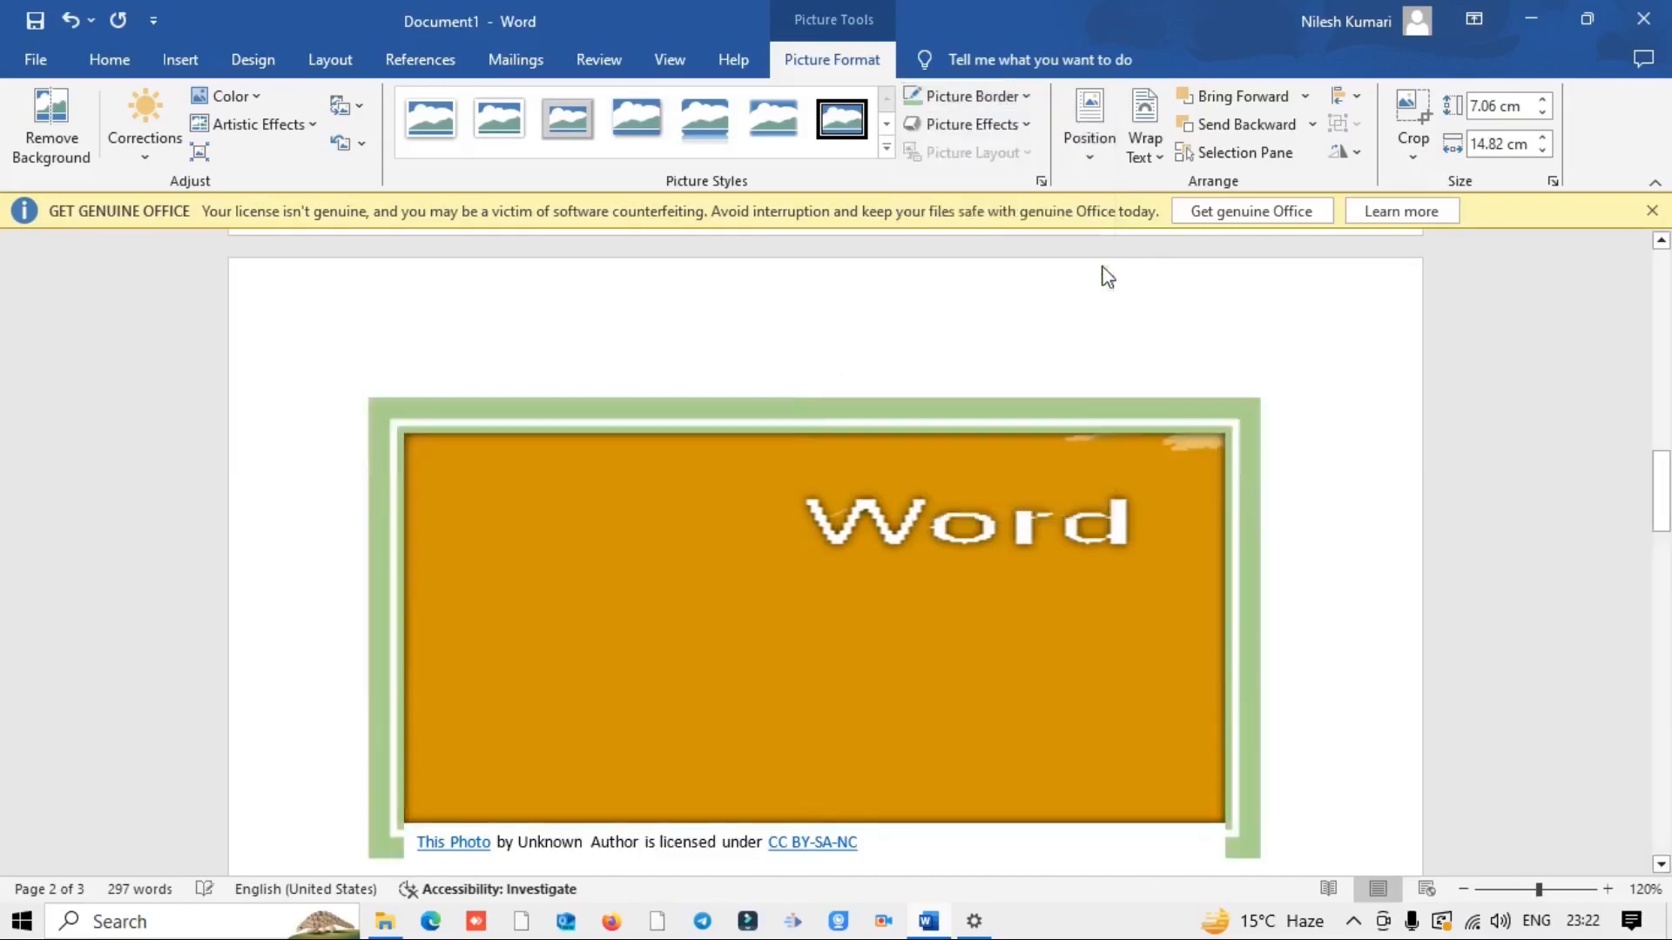
left_click(1021, 124)
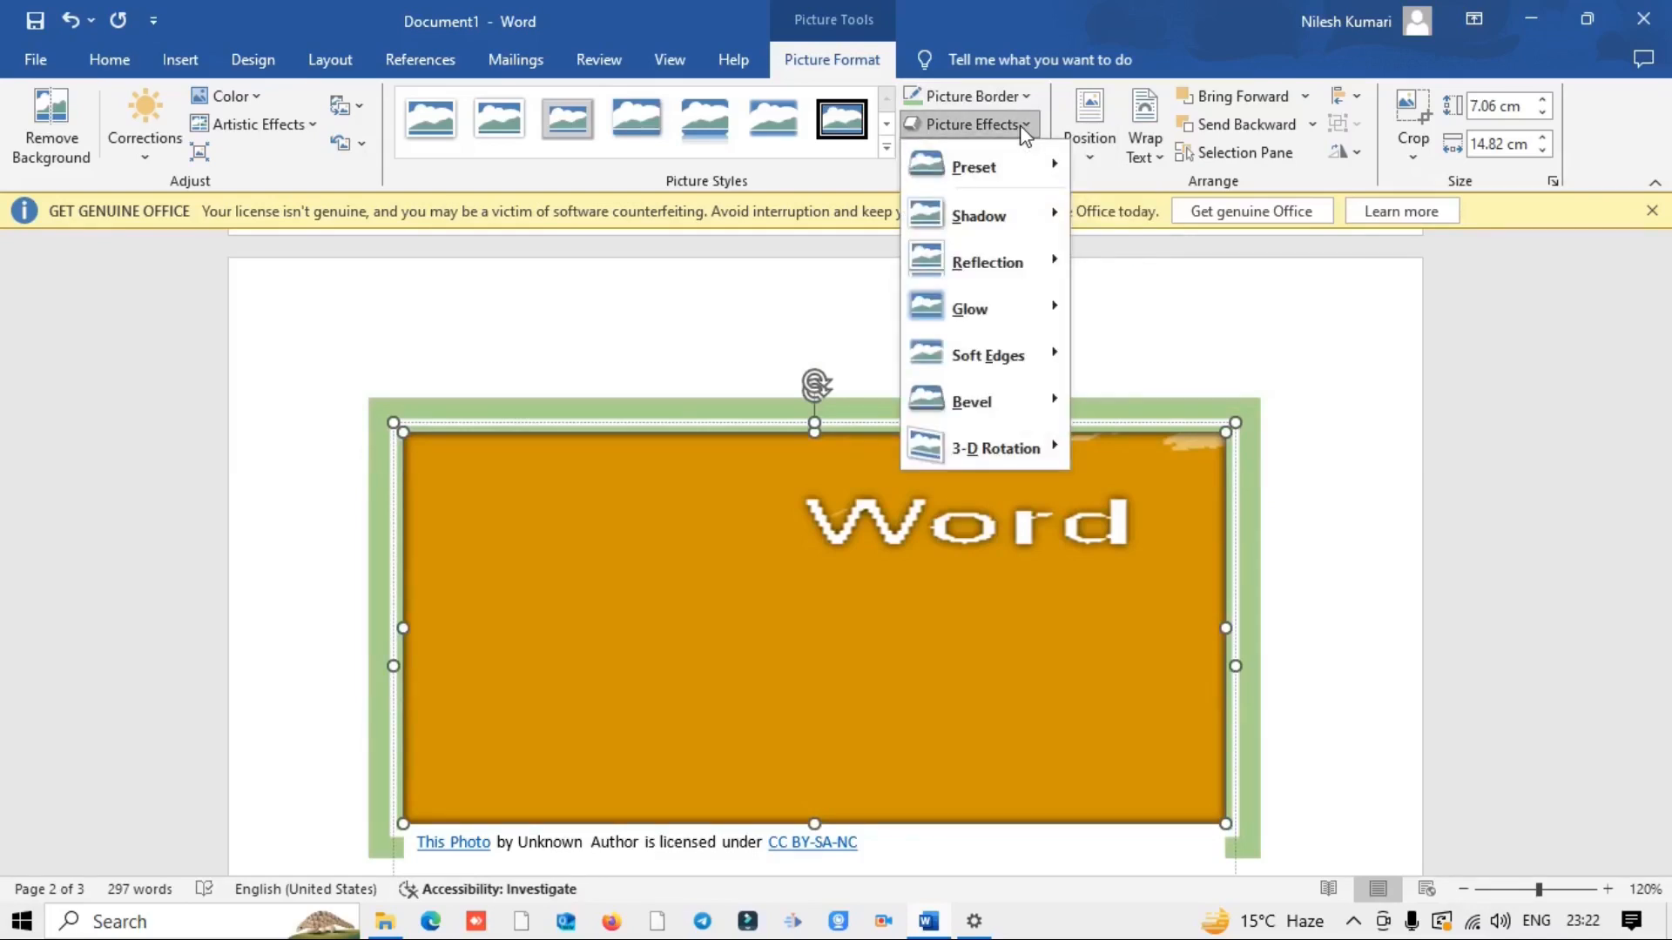
mouse_move(974, 220)
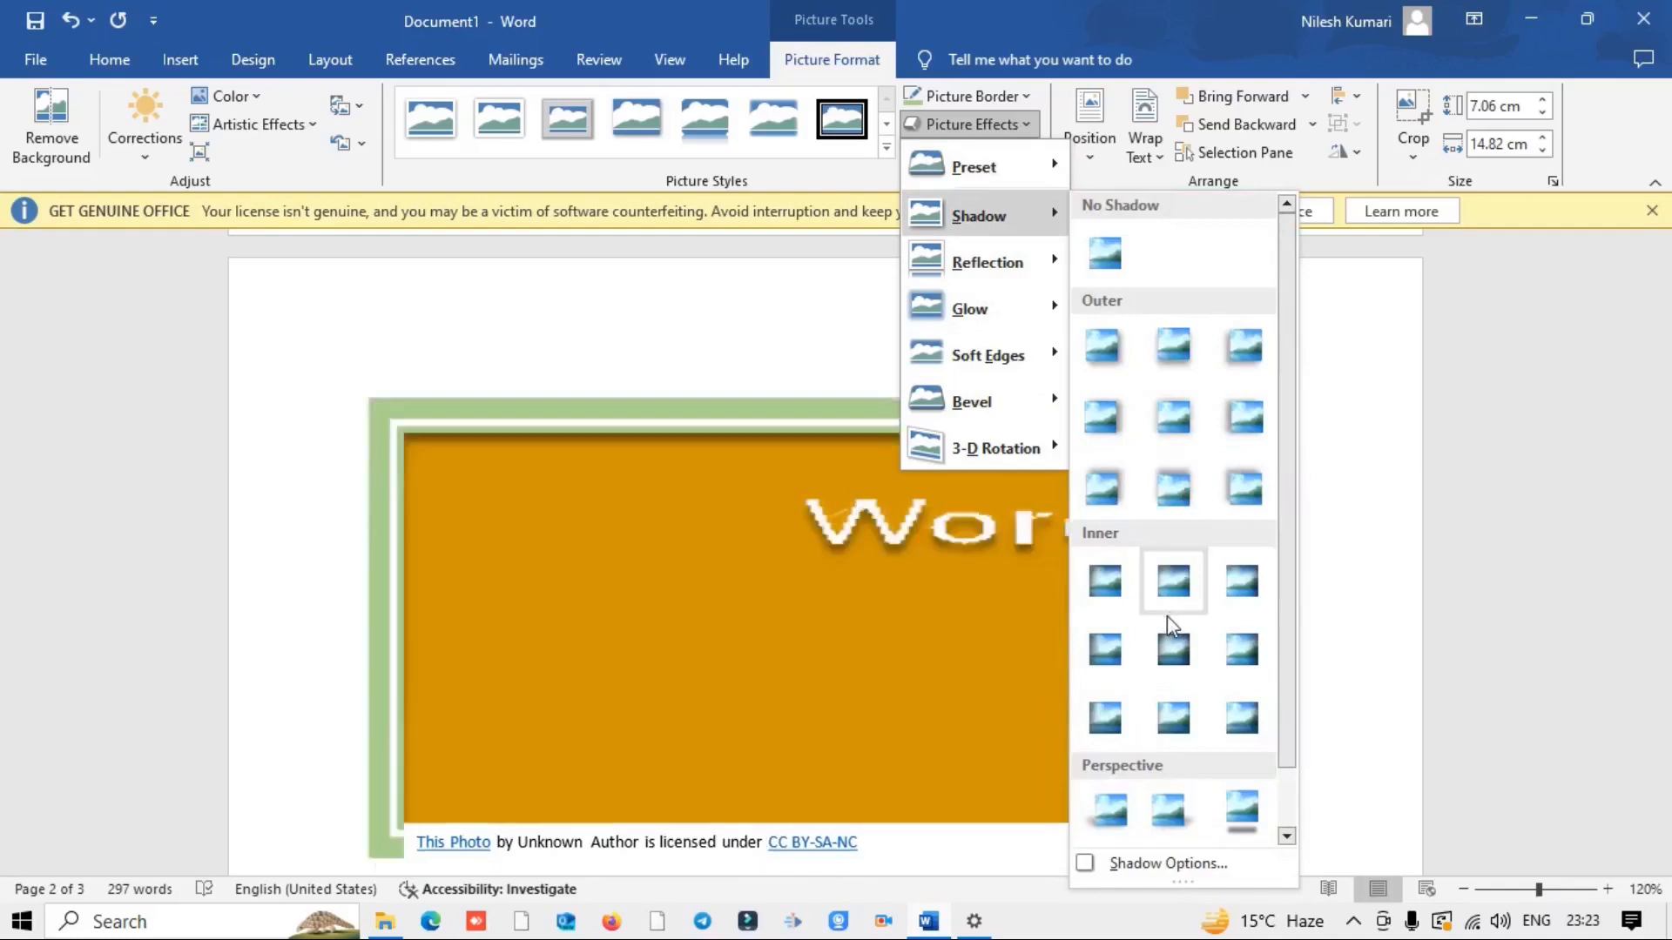
left_click(1240, 488)
scroll(1340, 533, "down", 1)
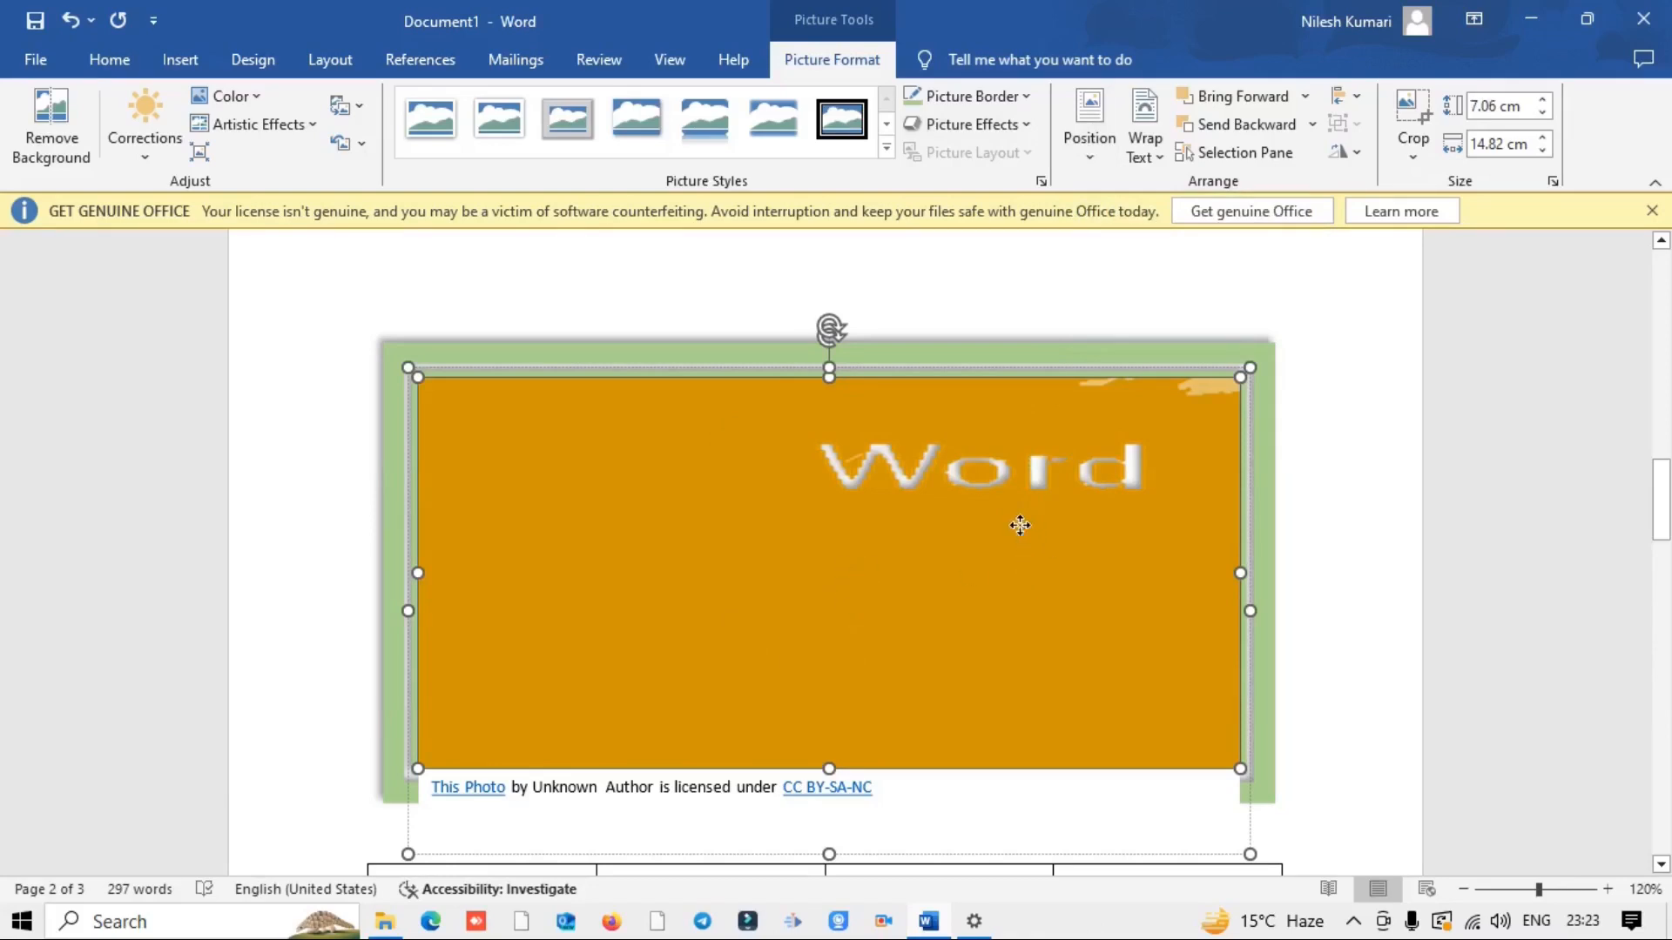
Step: Open the position choices for the Word picture
left_click(1090, 111)
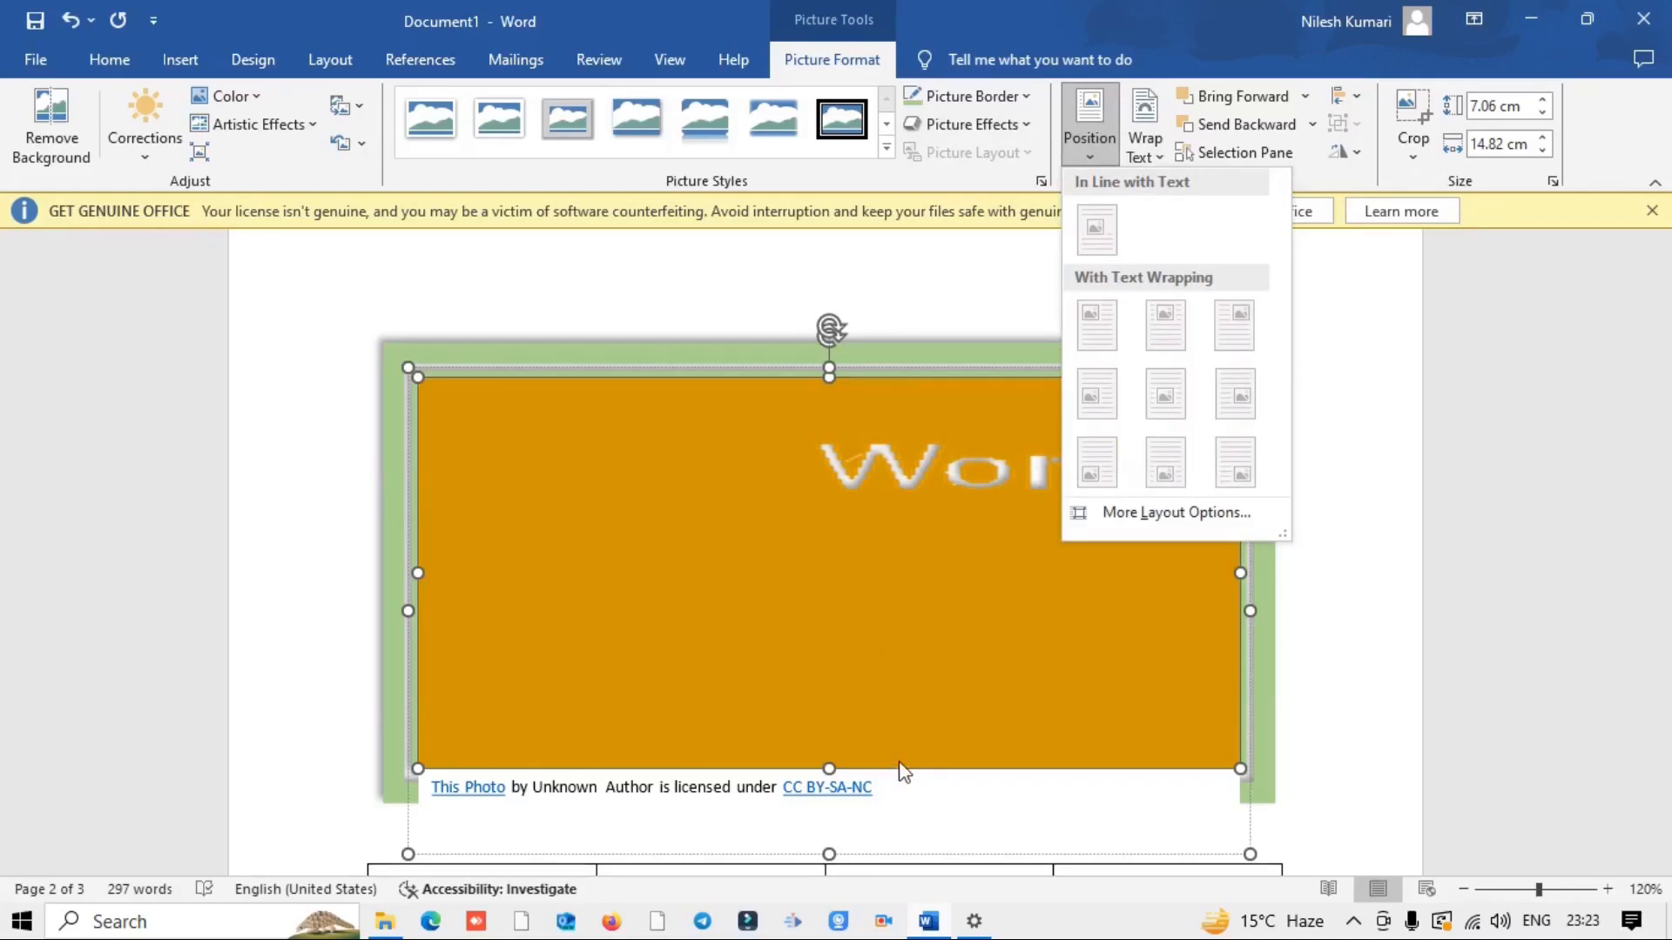
scroll(903, 772, "down", 5)
scroll(1008, 772, "up", 6)
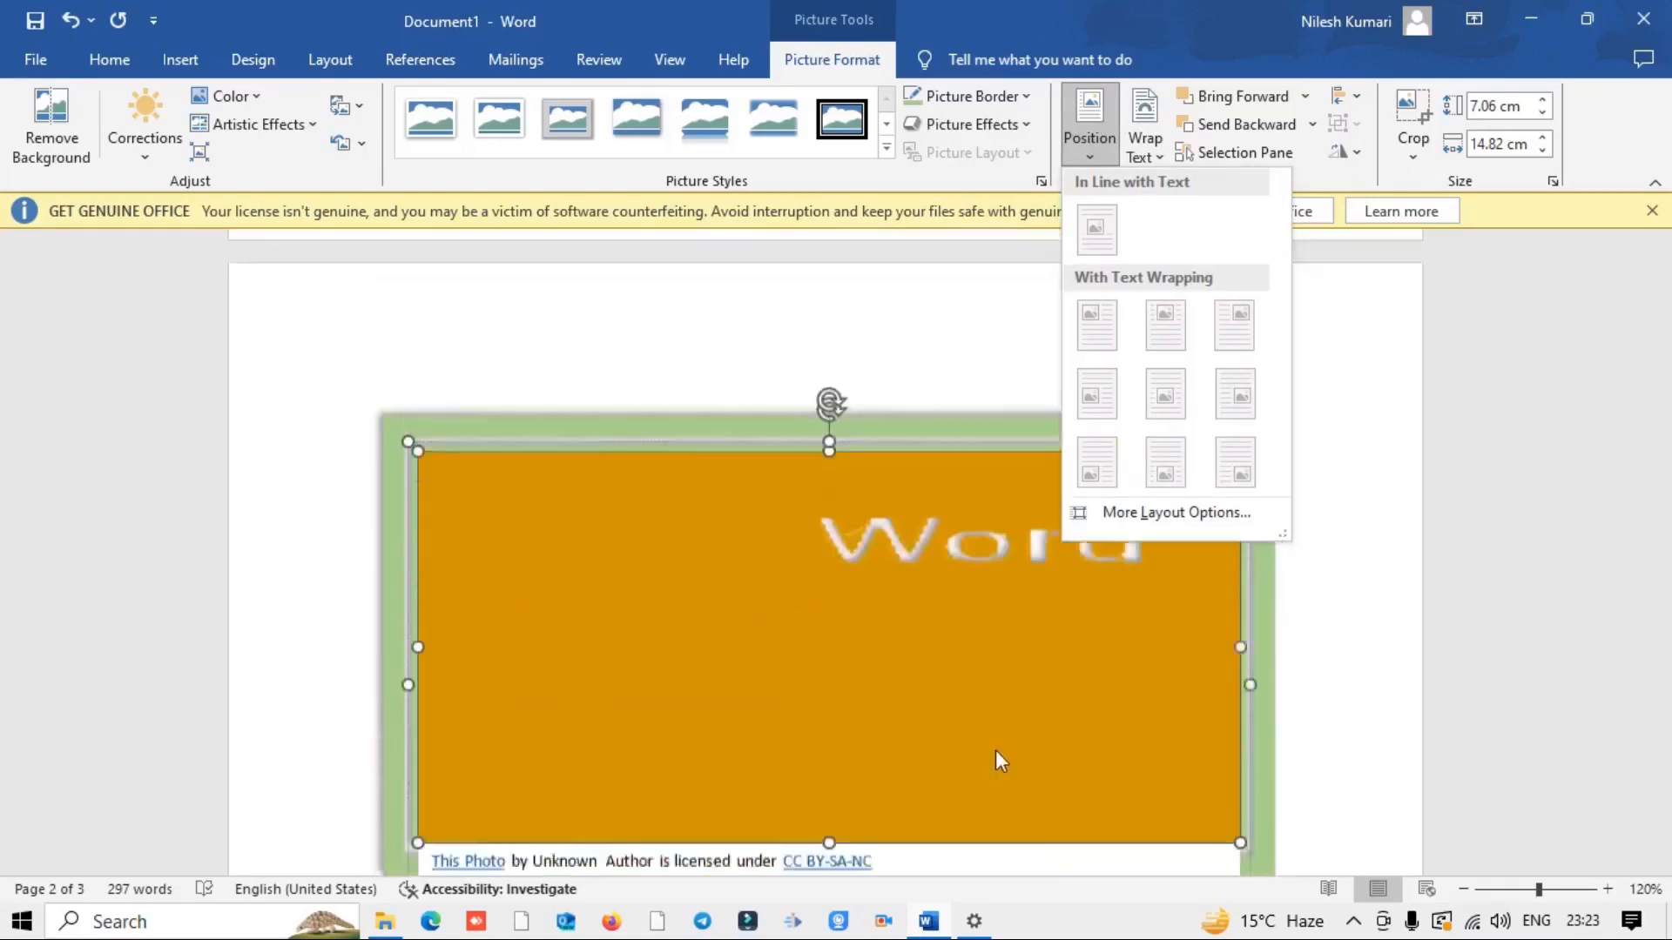
scroll(985, 747, "down", 4)
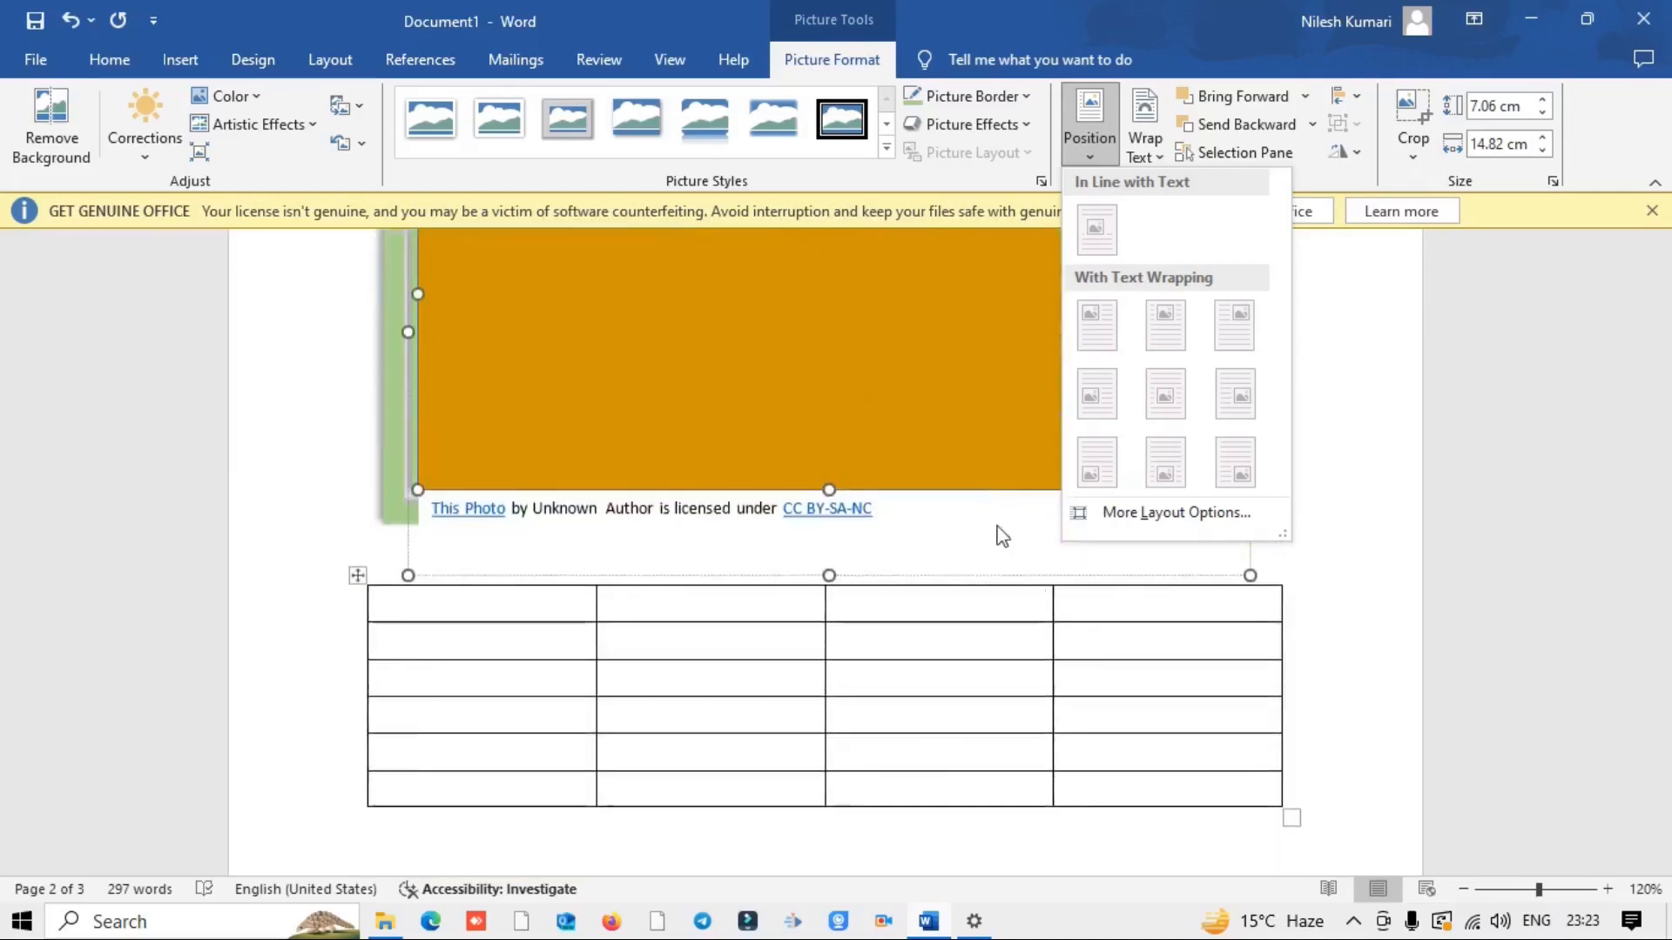
left_click(844, 336)
scroll(896, 675, "down", 5)
scroll(867, 686, "down", 6)
left_click(734, 486)
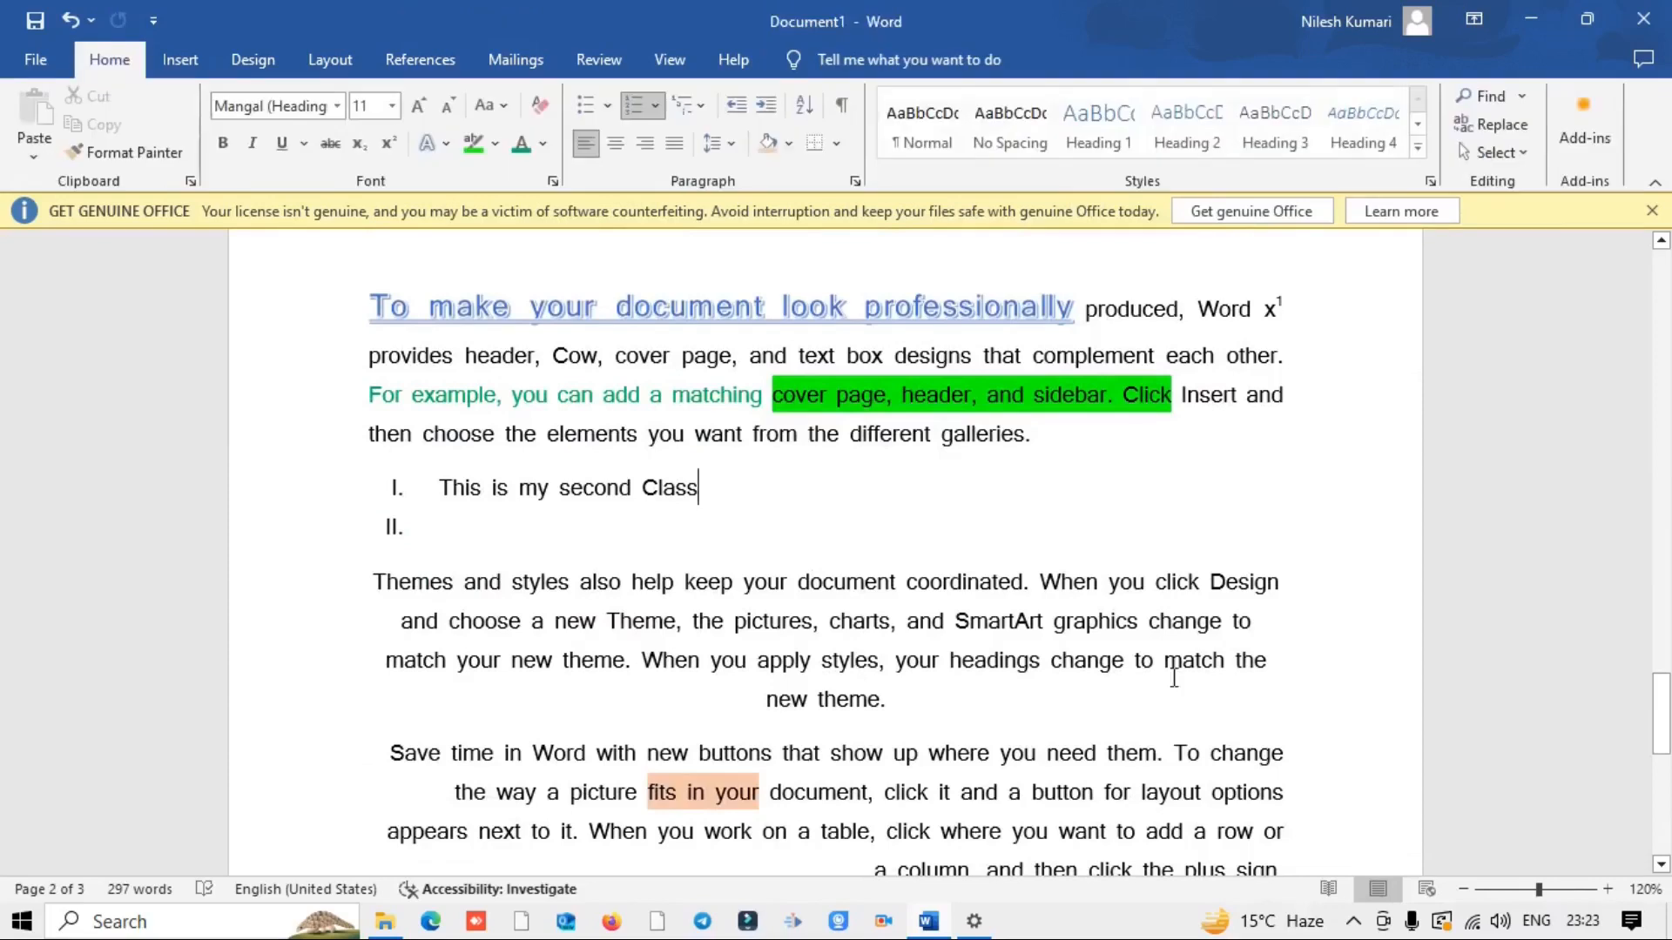
scroll(1325, 551, "up", 5)
scroll(1325, 551, "up", 6)
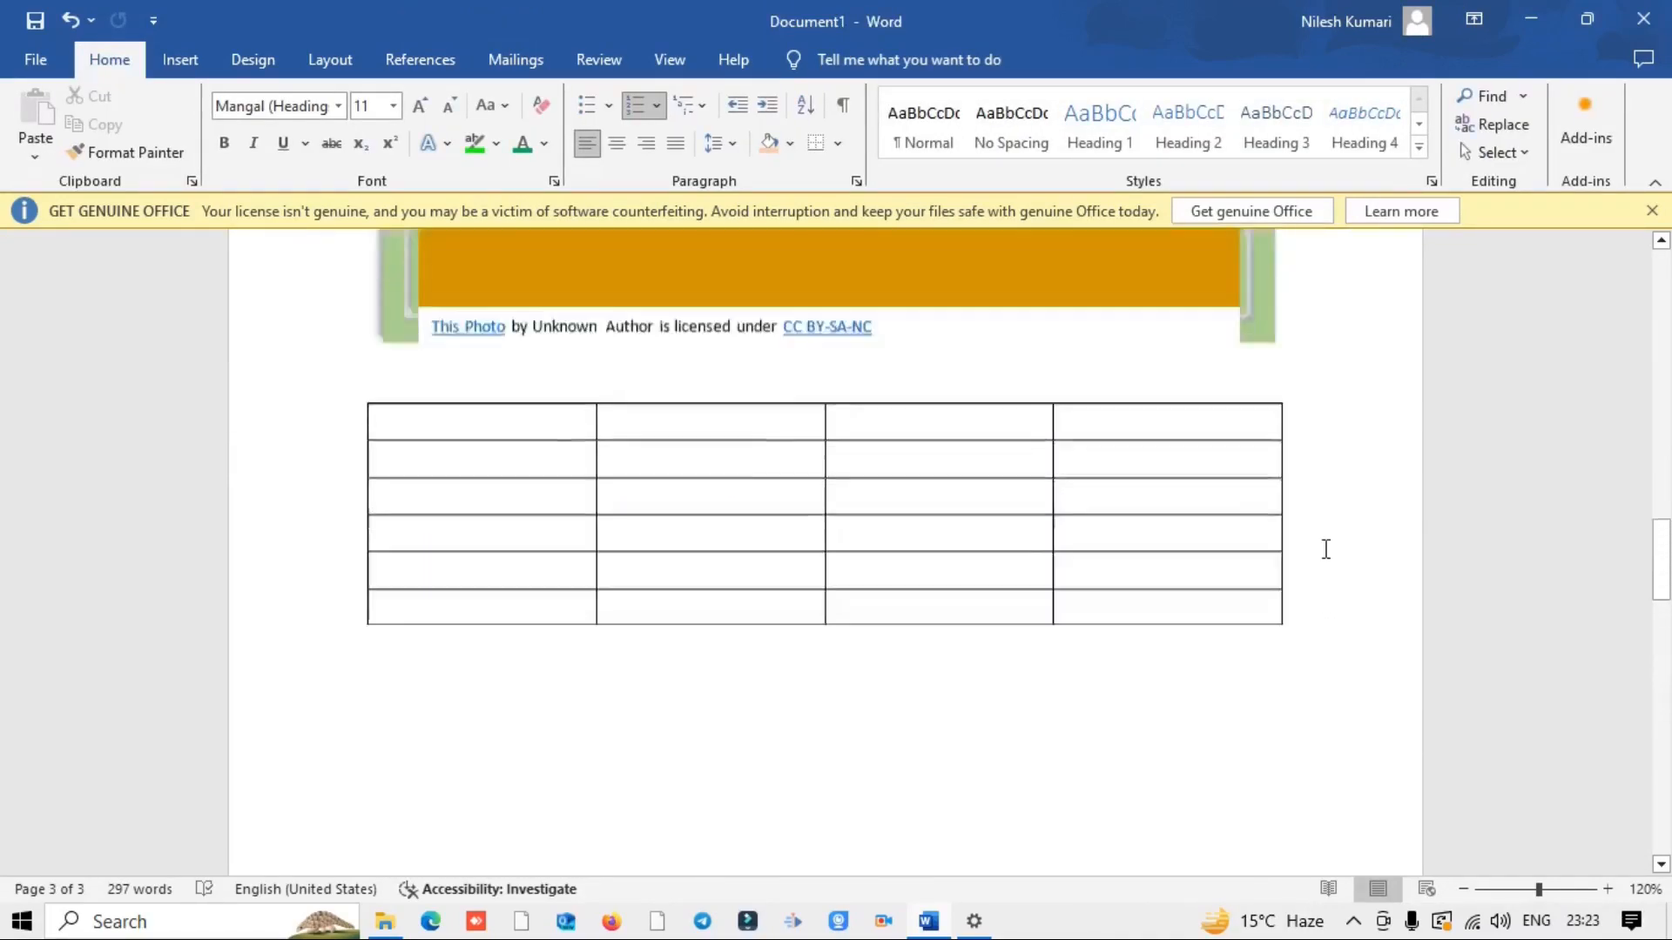
Step: Cut the framed Word picture above the empty table and paste it after the list item "This is my second Class"
left_click(1094, 393)
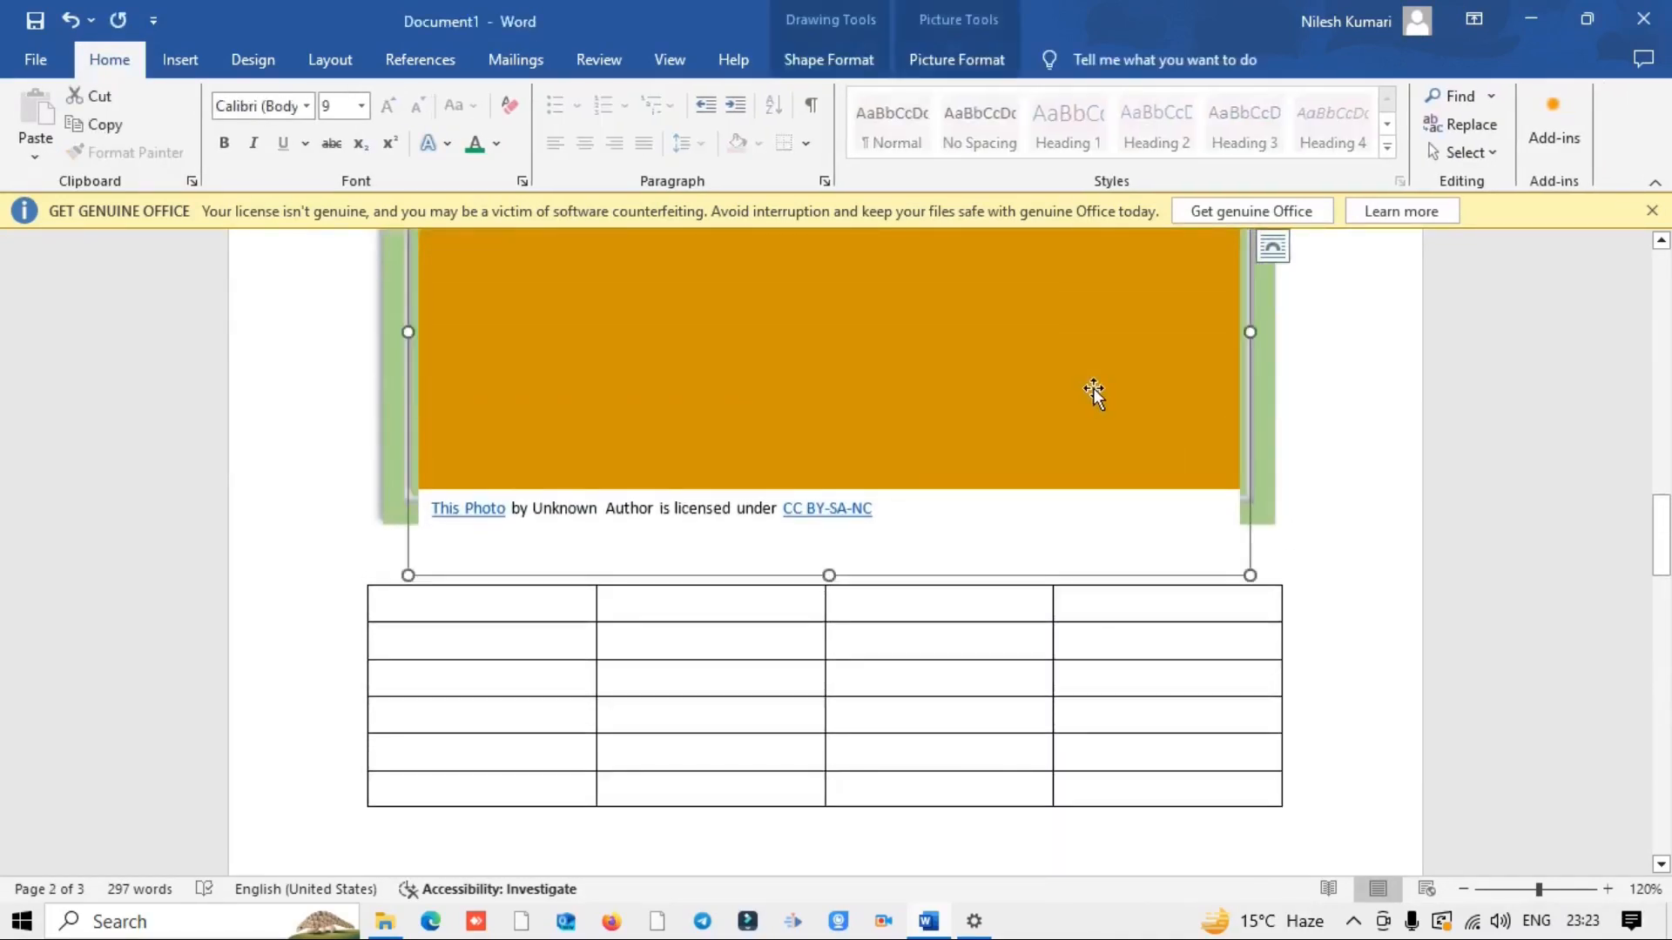
key("Delete")
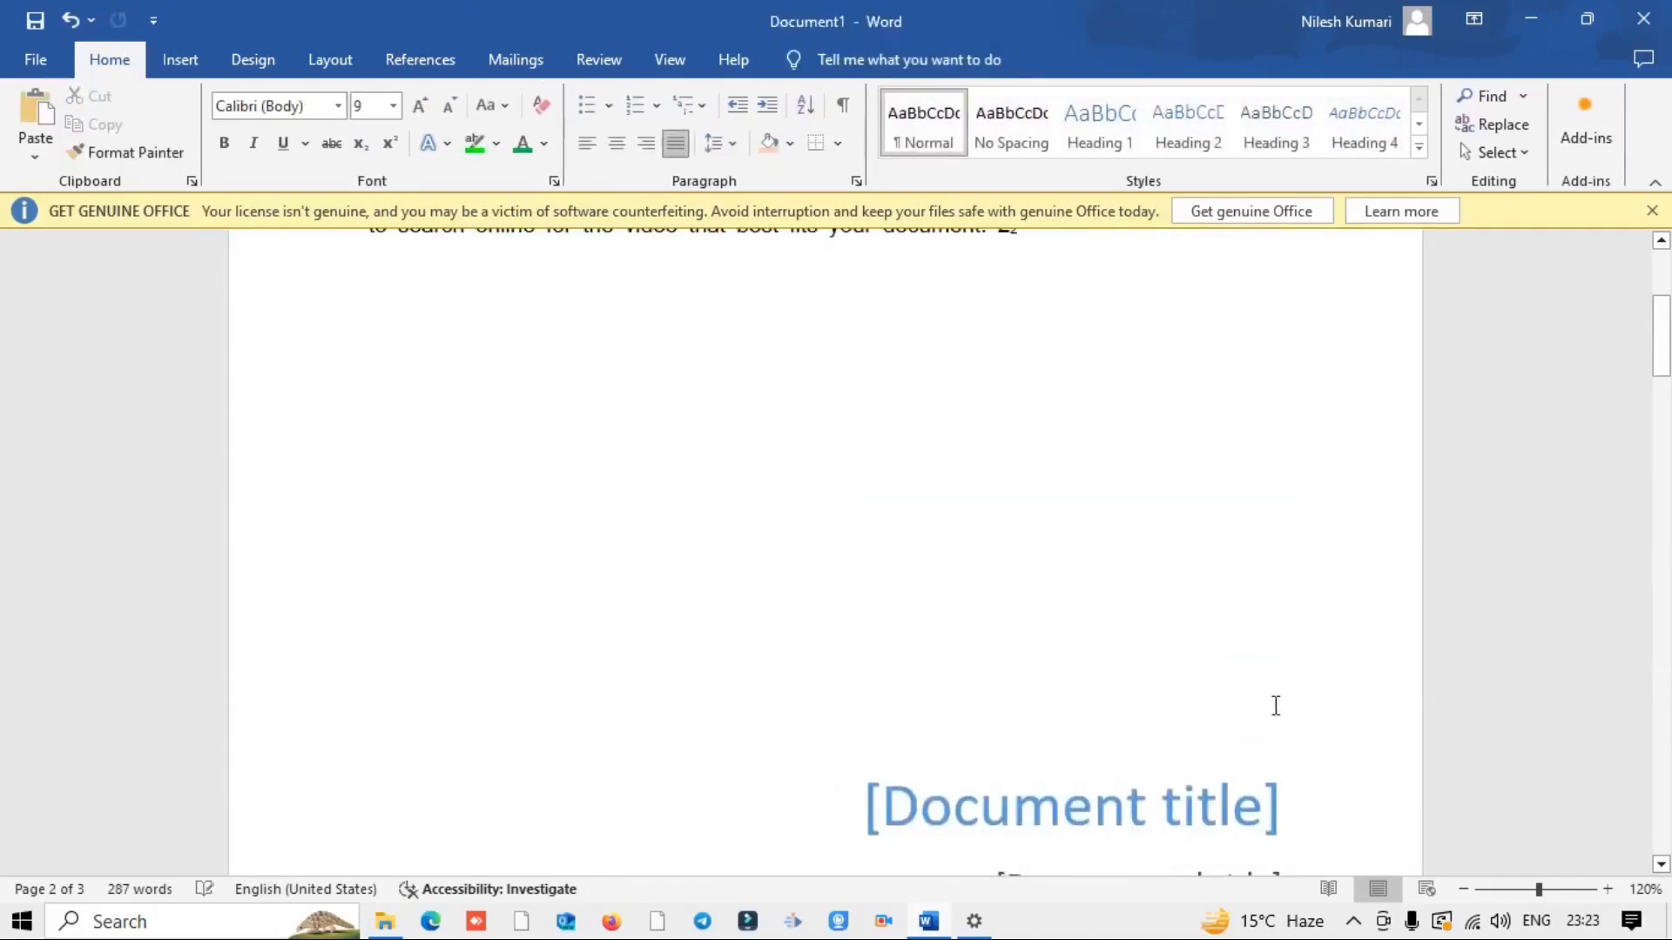
scroll(1011, 623, "down", 10)
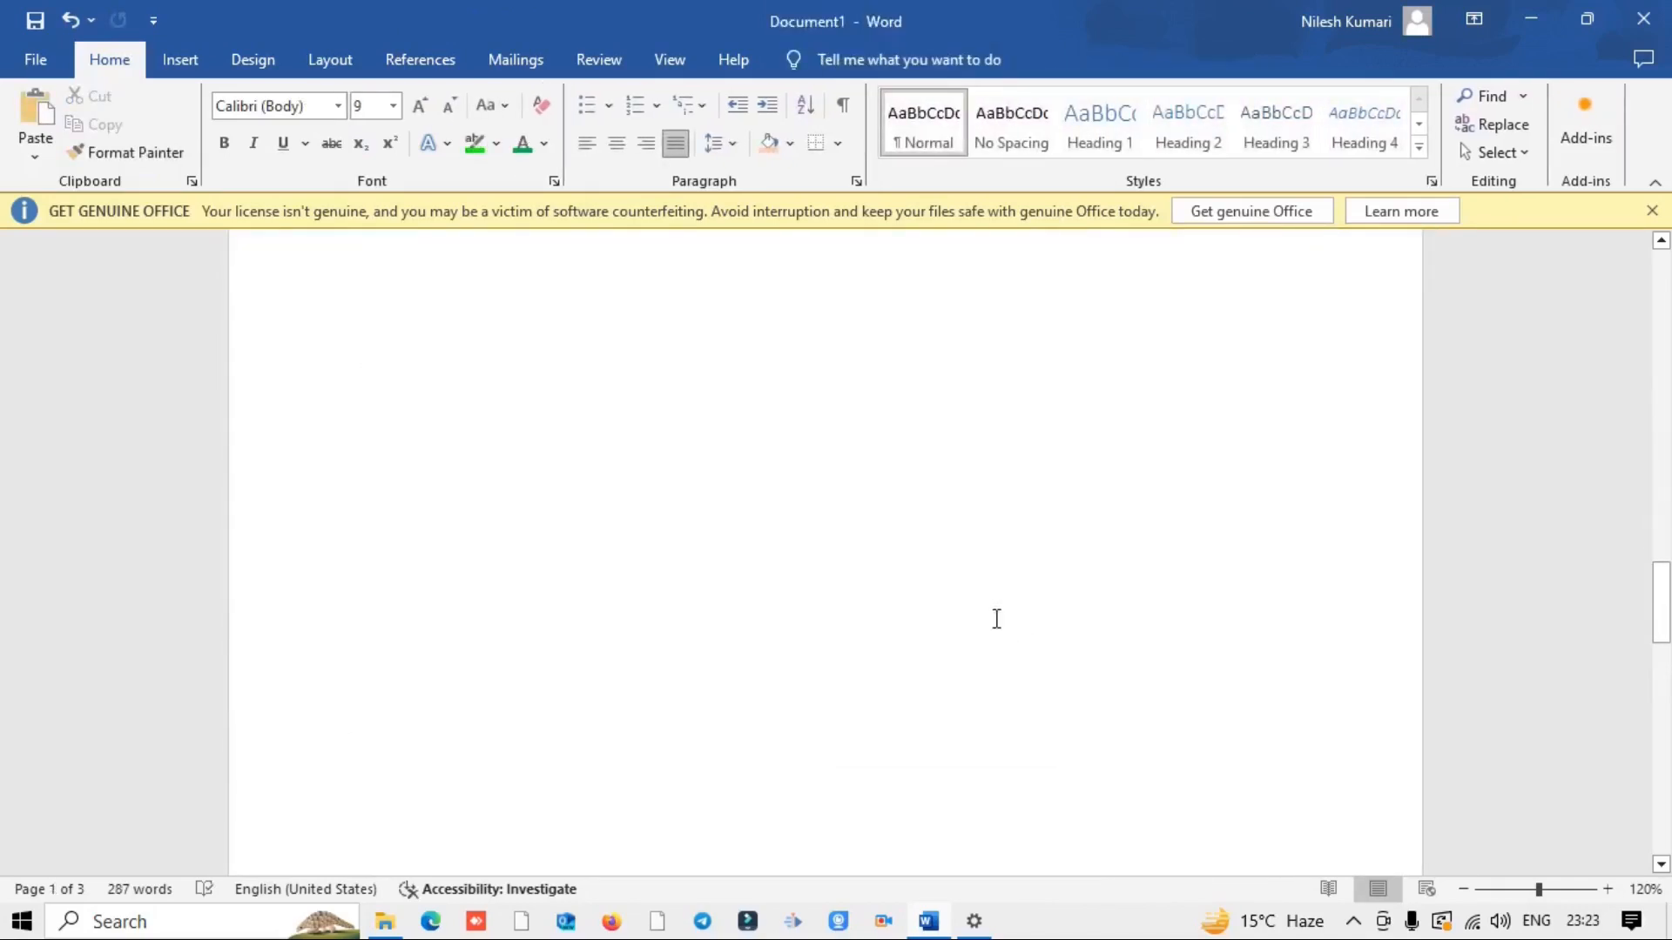
left_click(729, 521)
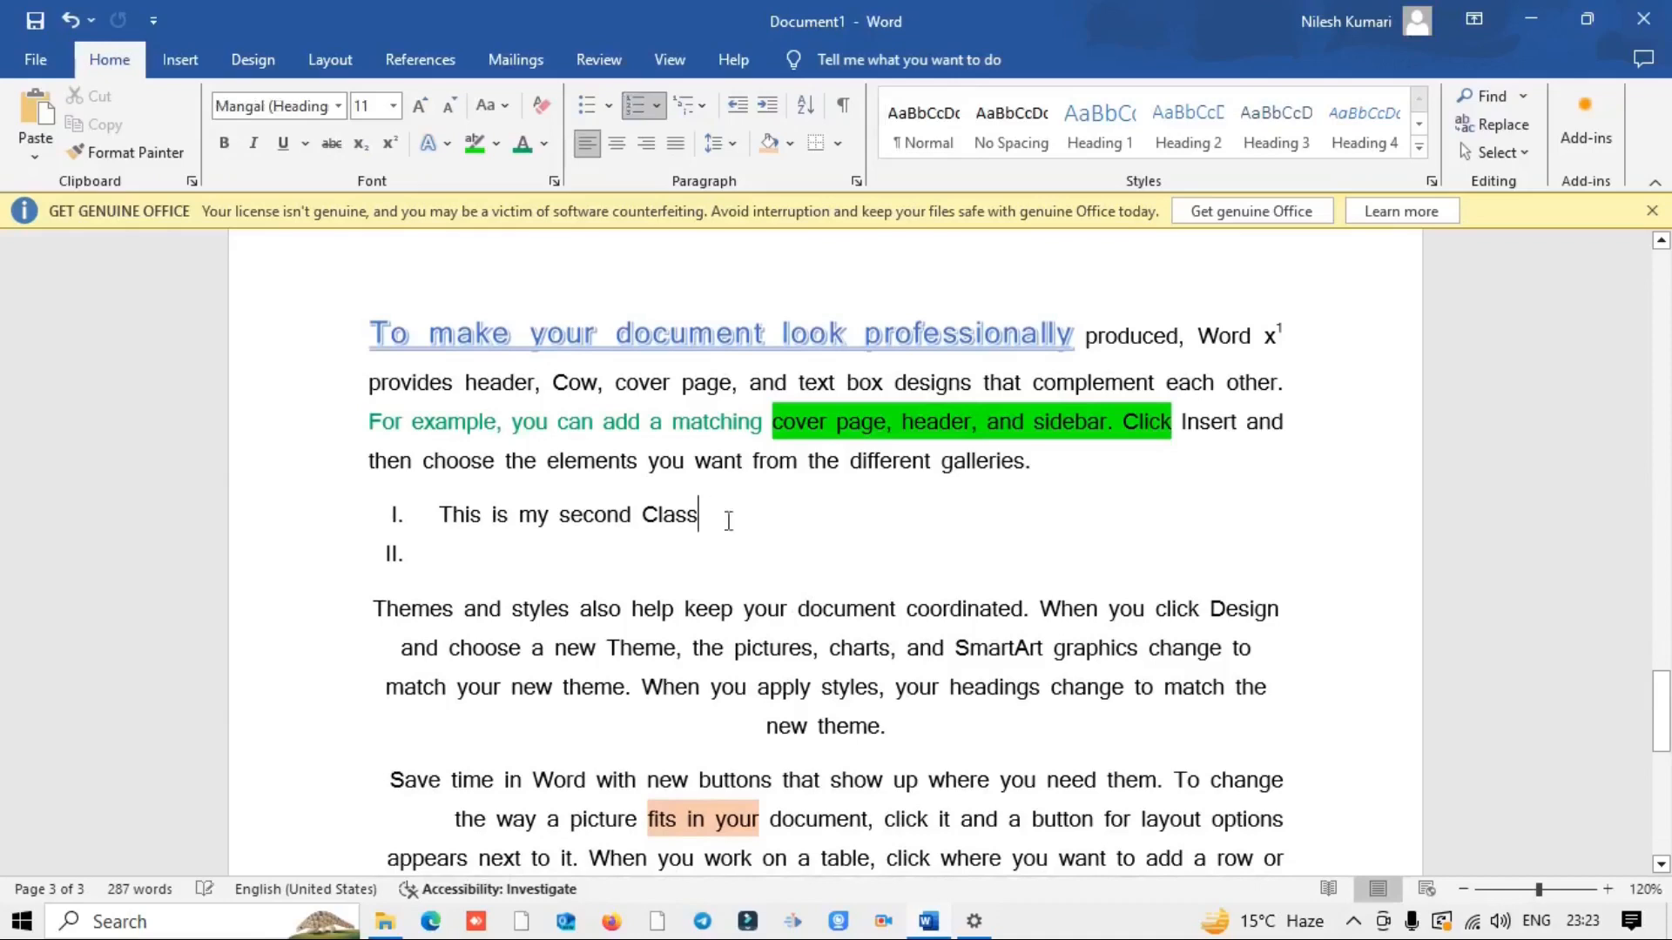
key("ctrl+v")
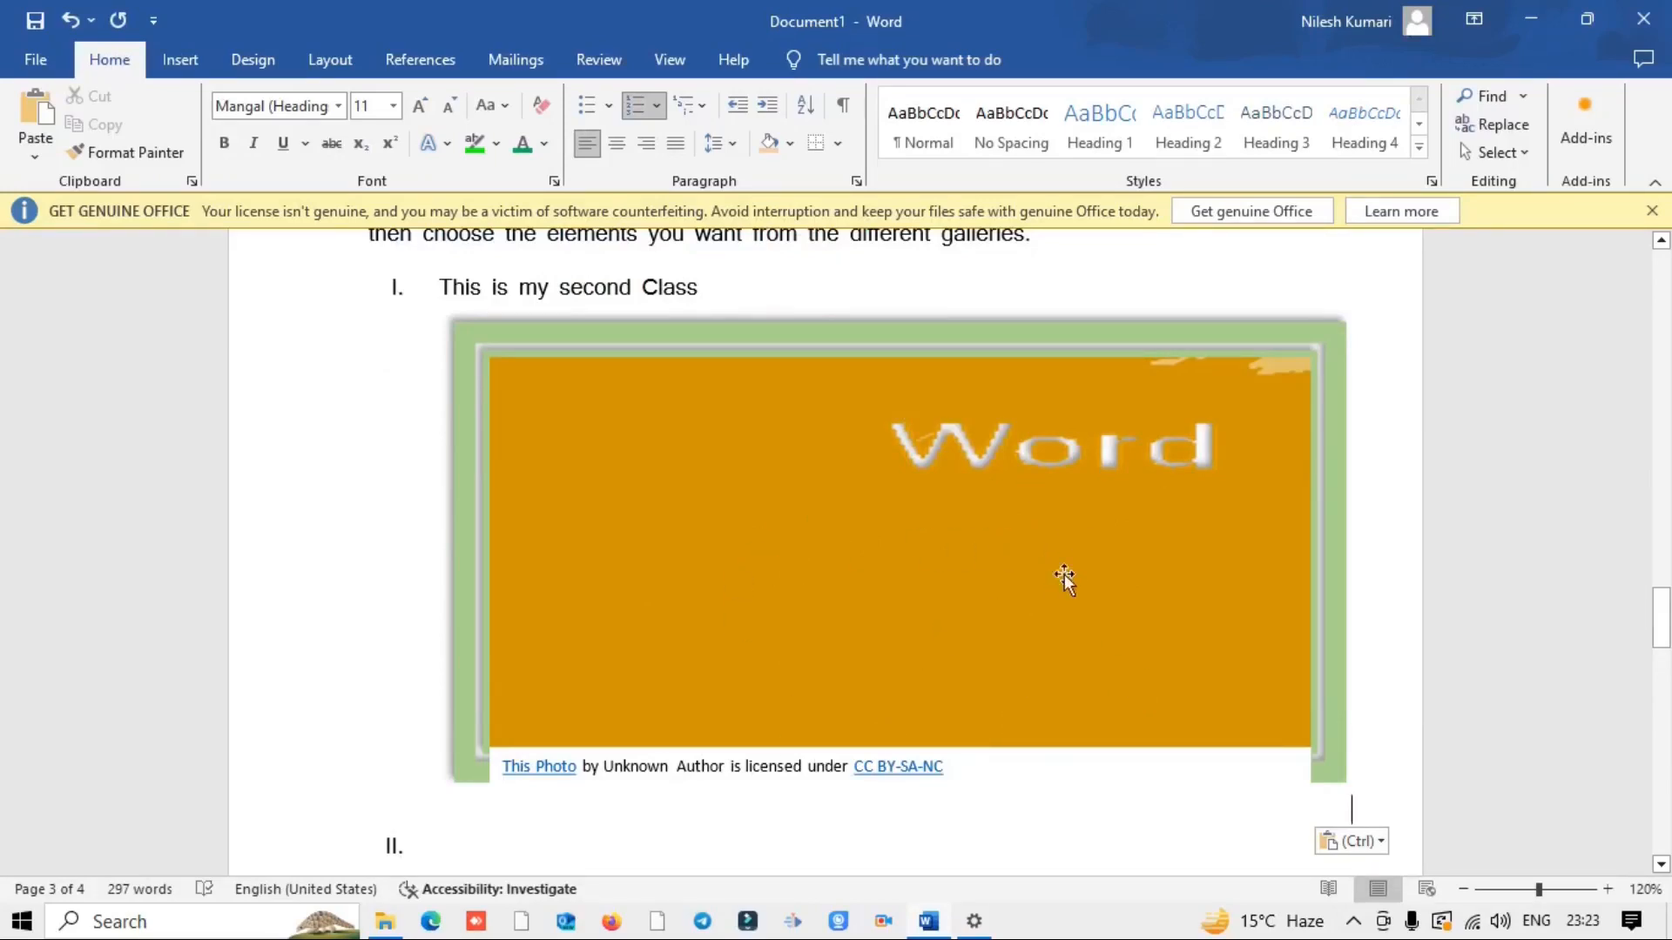
left_click(1045, 415)
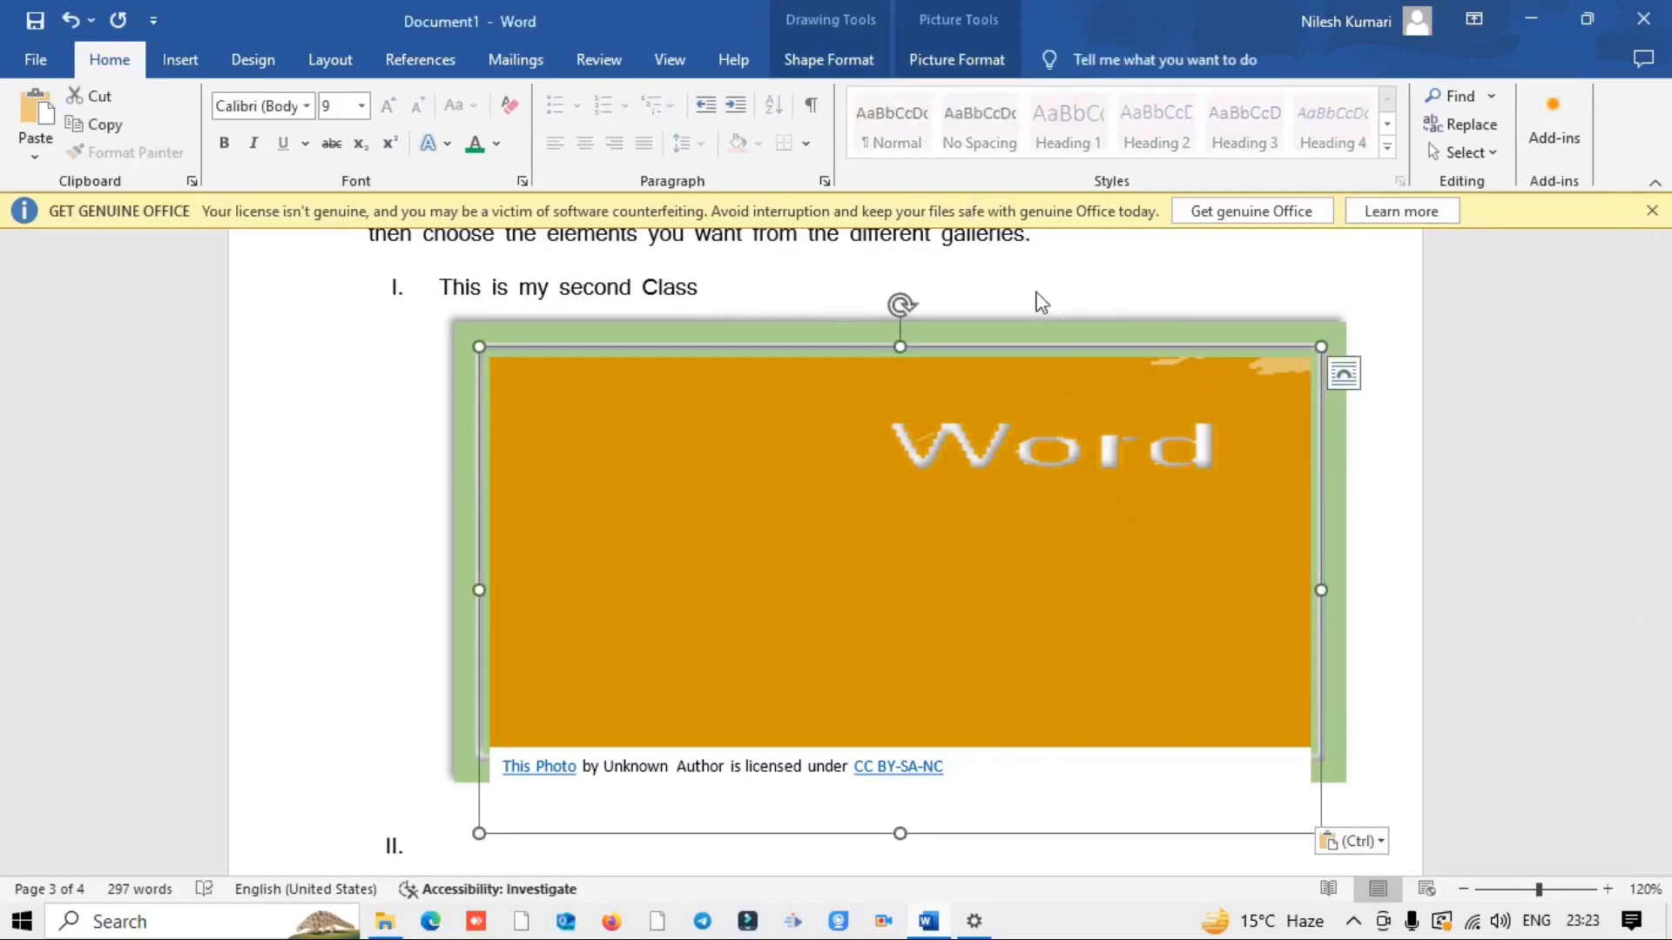
left_click(964, 61)
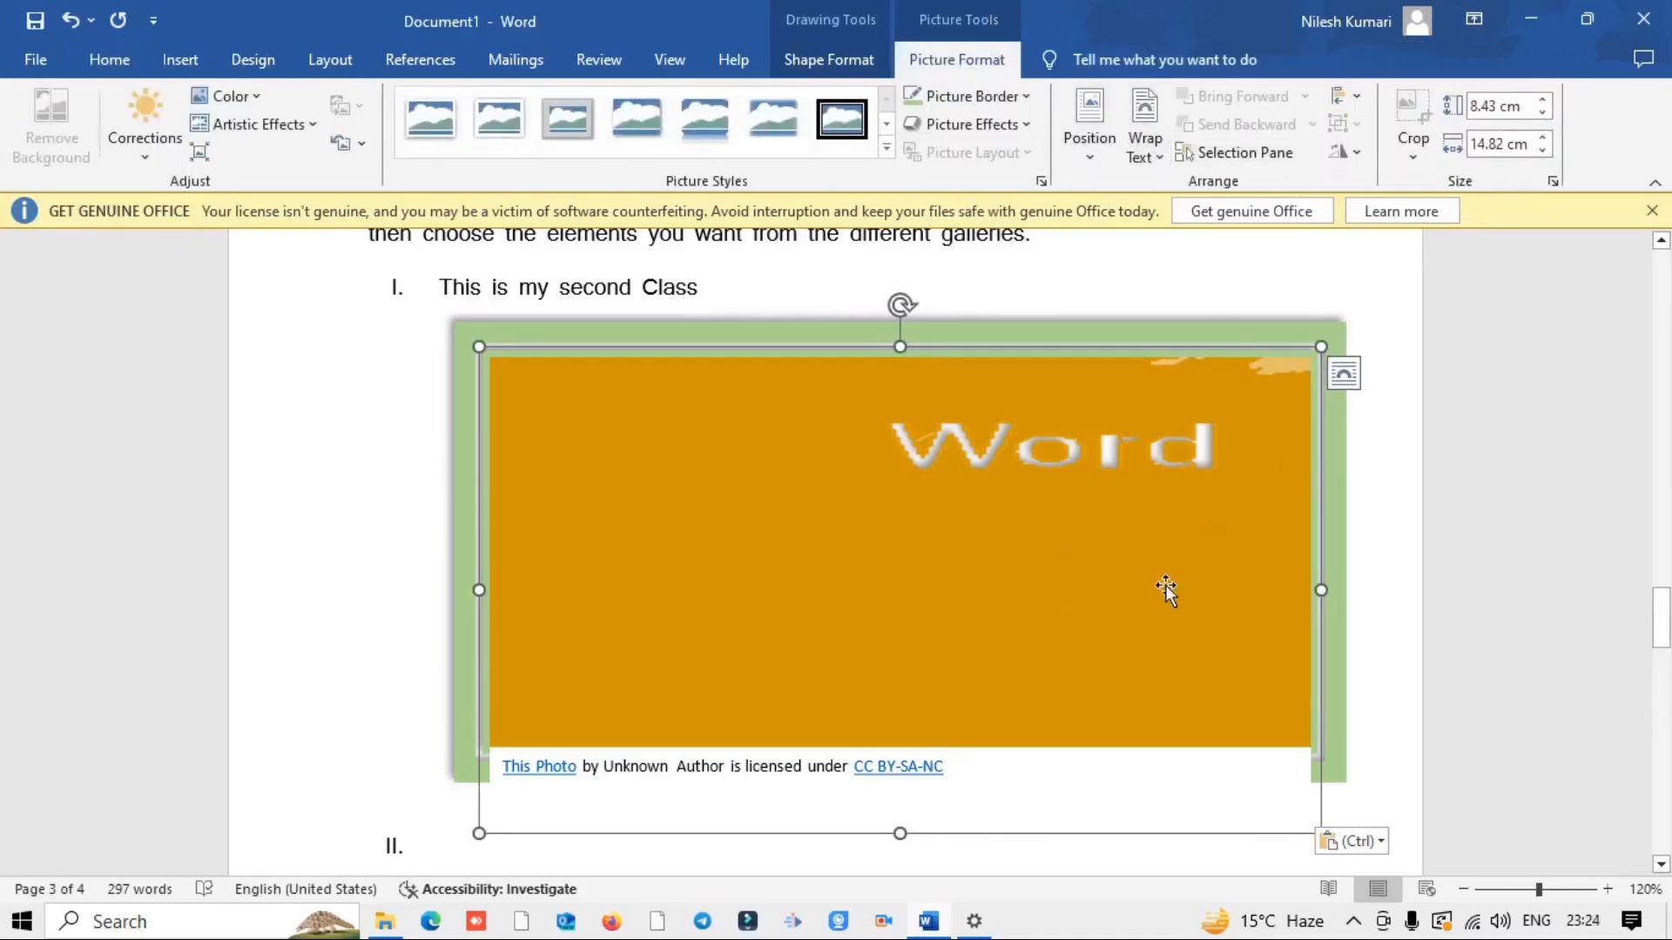
scroll(1092, 688, "down", 5)
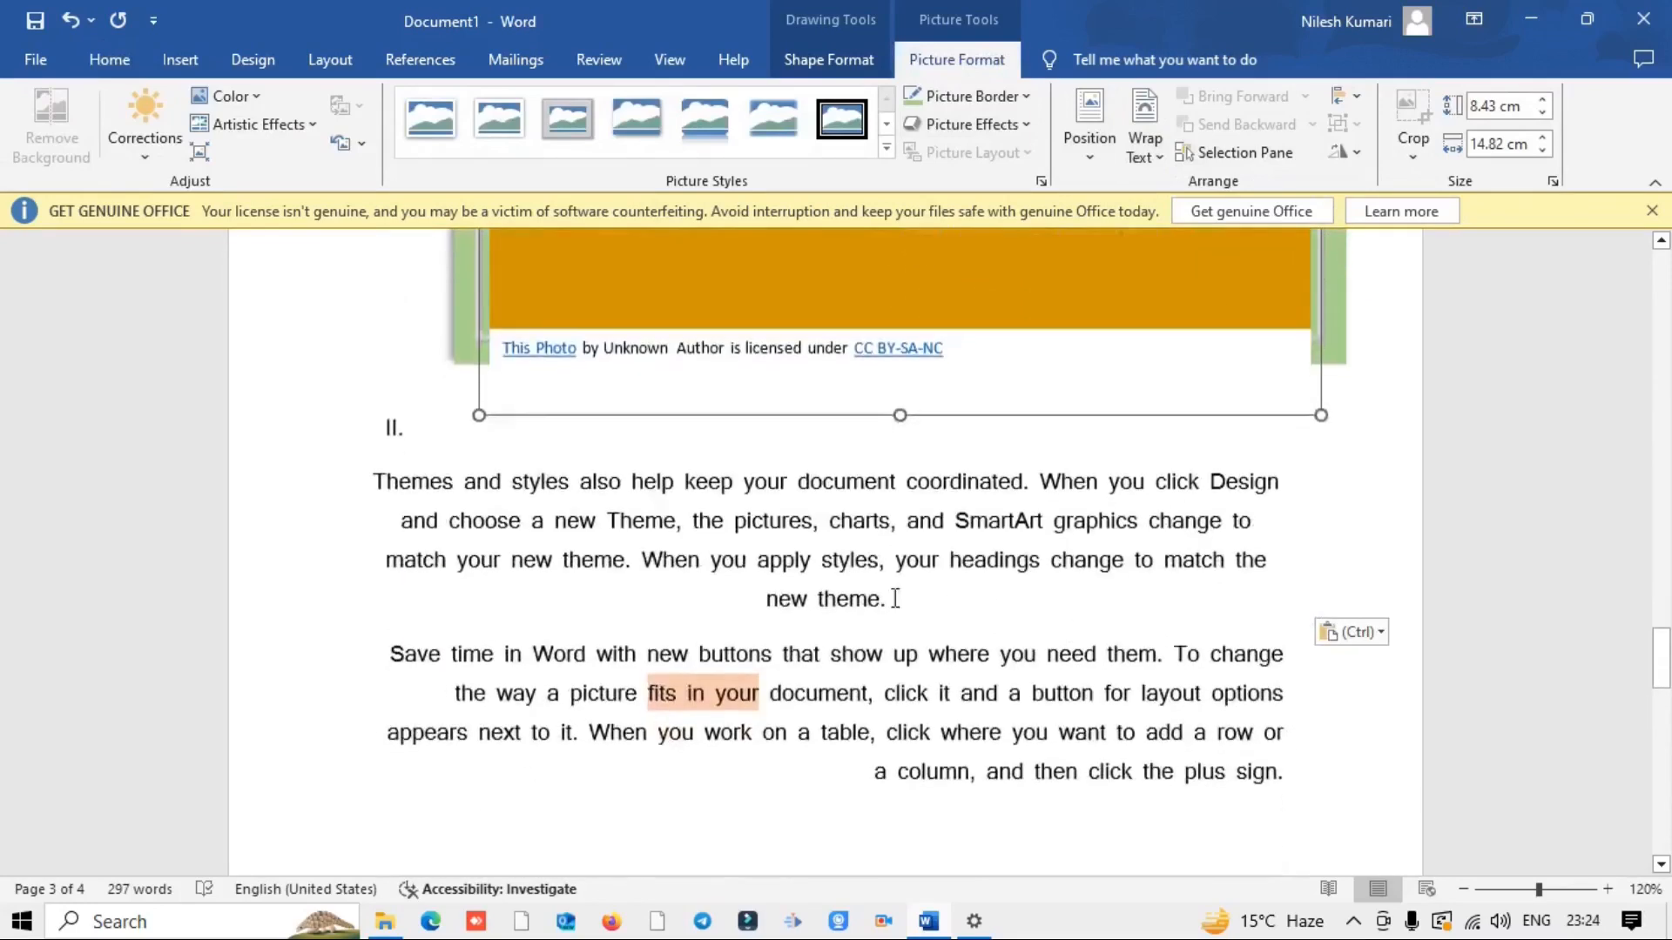
scroll(894, 438, "up", 6)
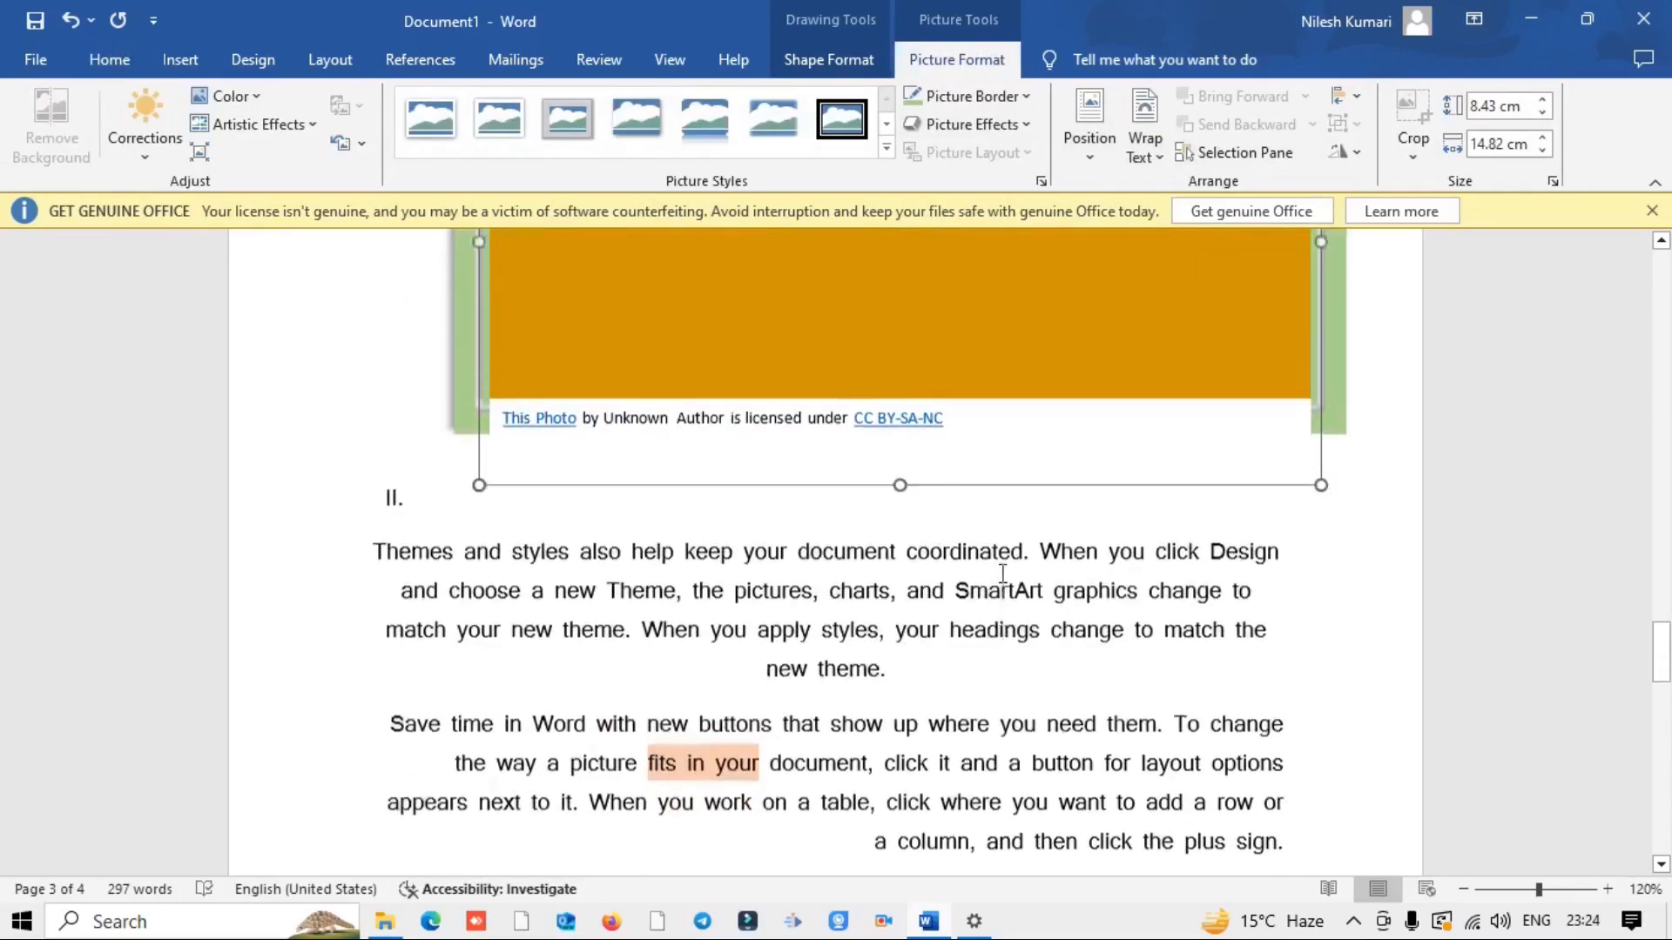
left_click(1085, 618)
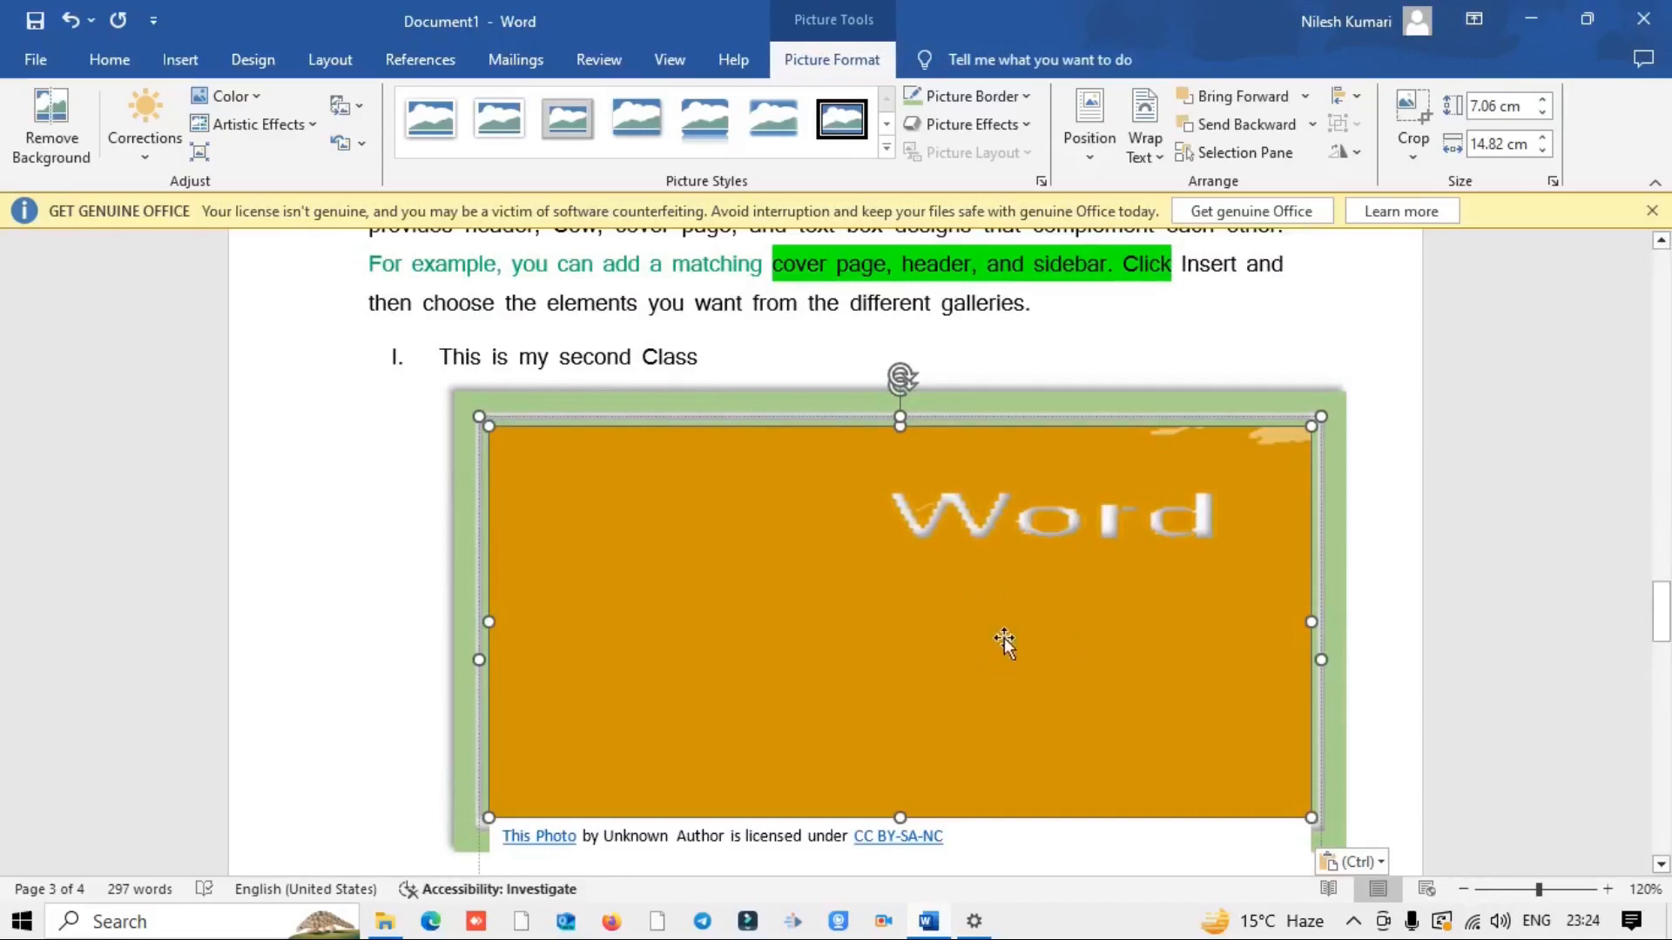
scroll(1005, 638, "down", 6)
left_click(900, 385)
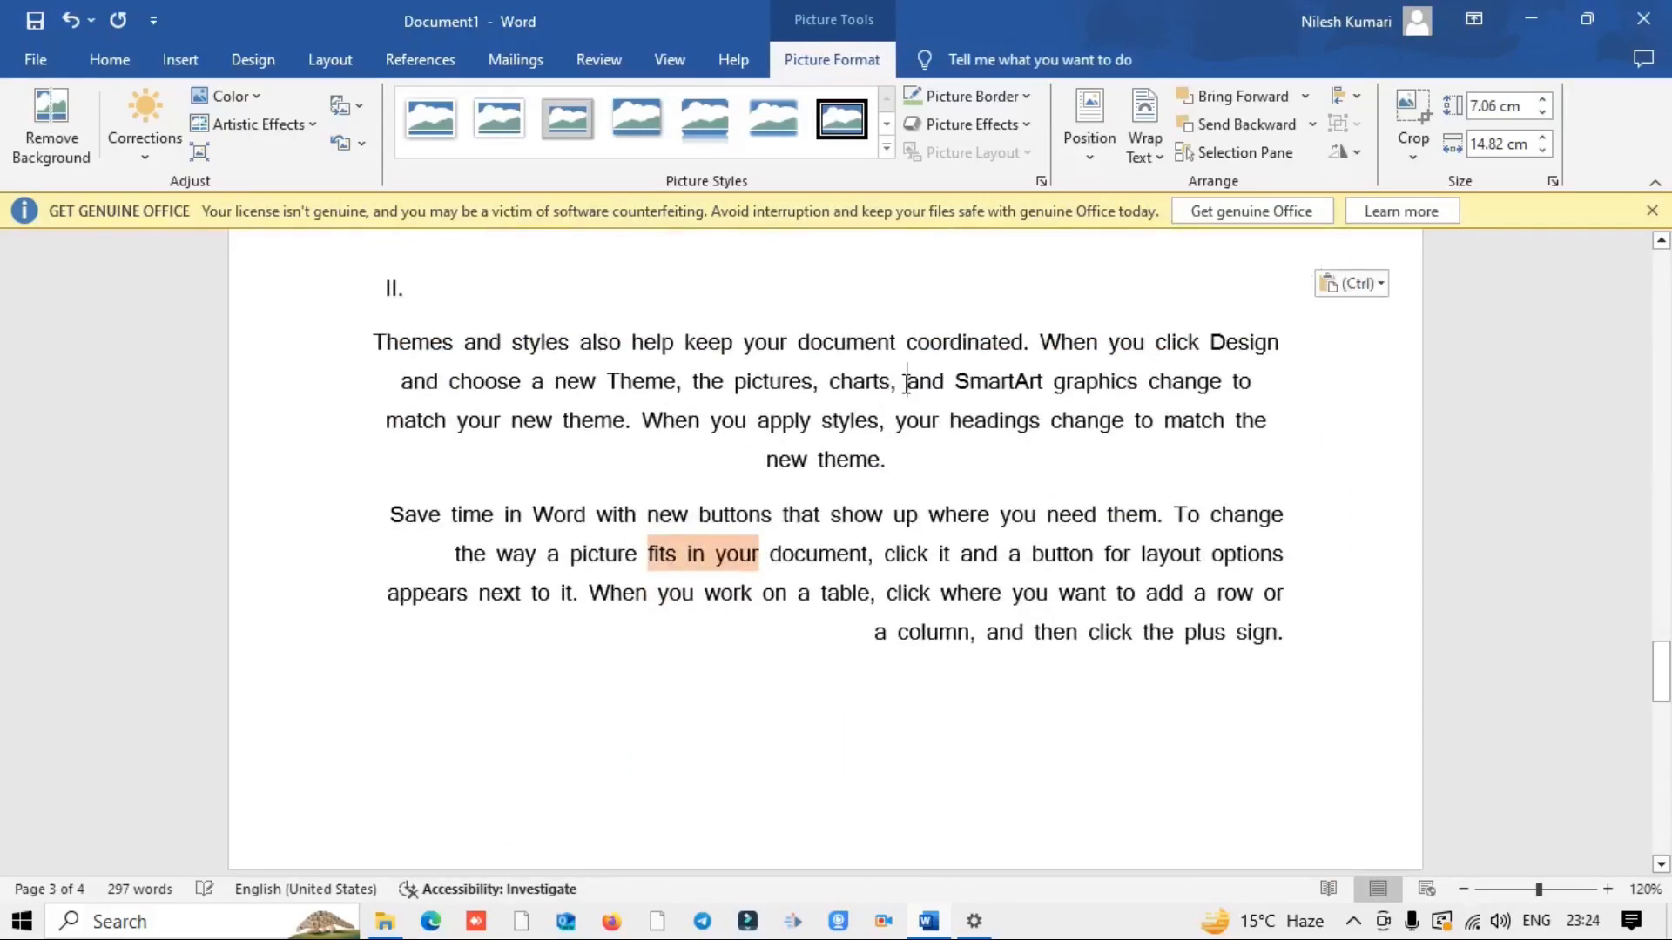
scroll(972, 488, "up", 2)
scroll(971, 490, "up", 5)
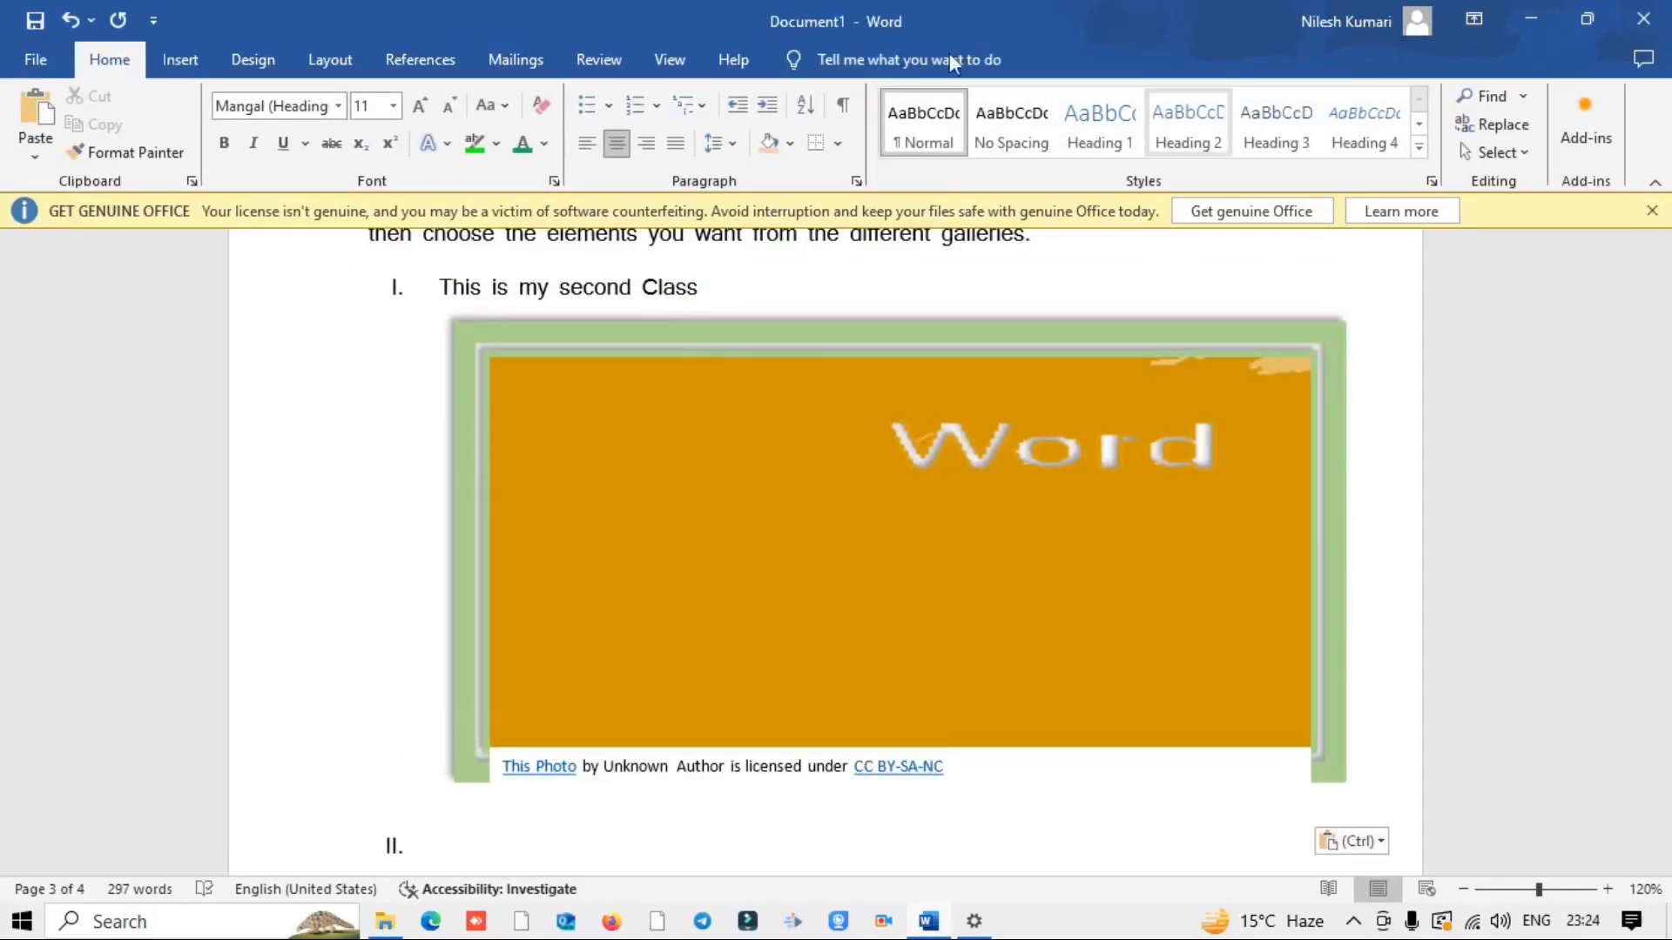
Step: Set the text wrapping of the pasted Word picture to Top and Bottom
left_click(877, 342)
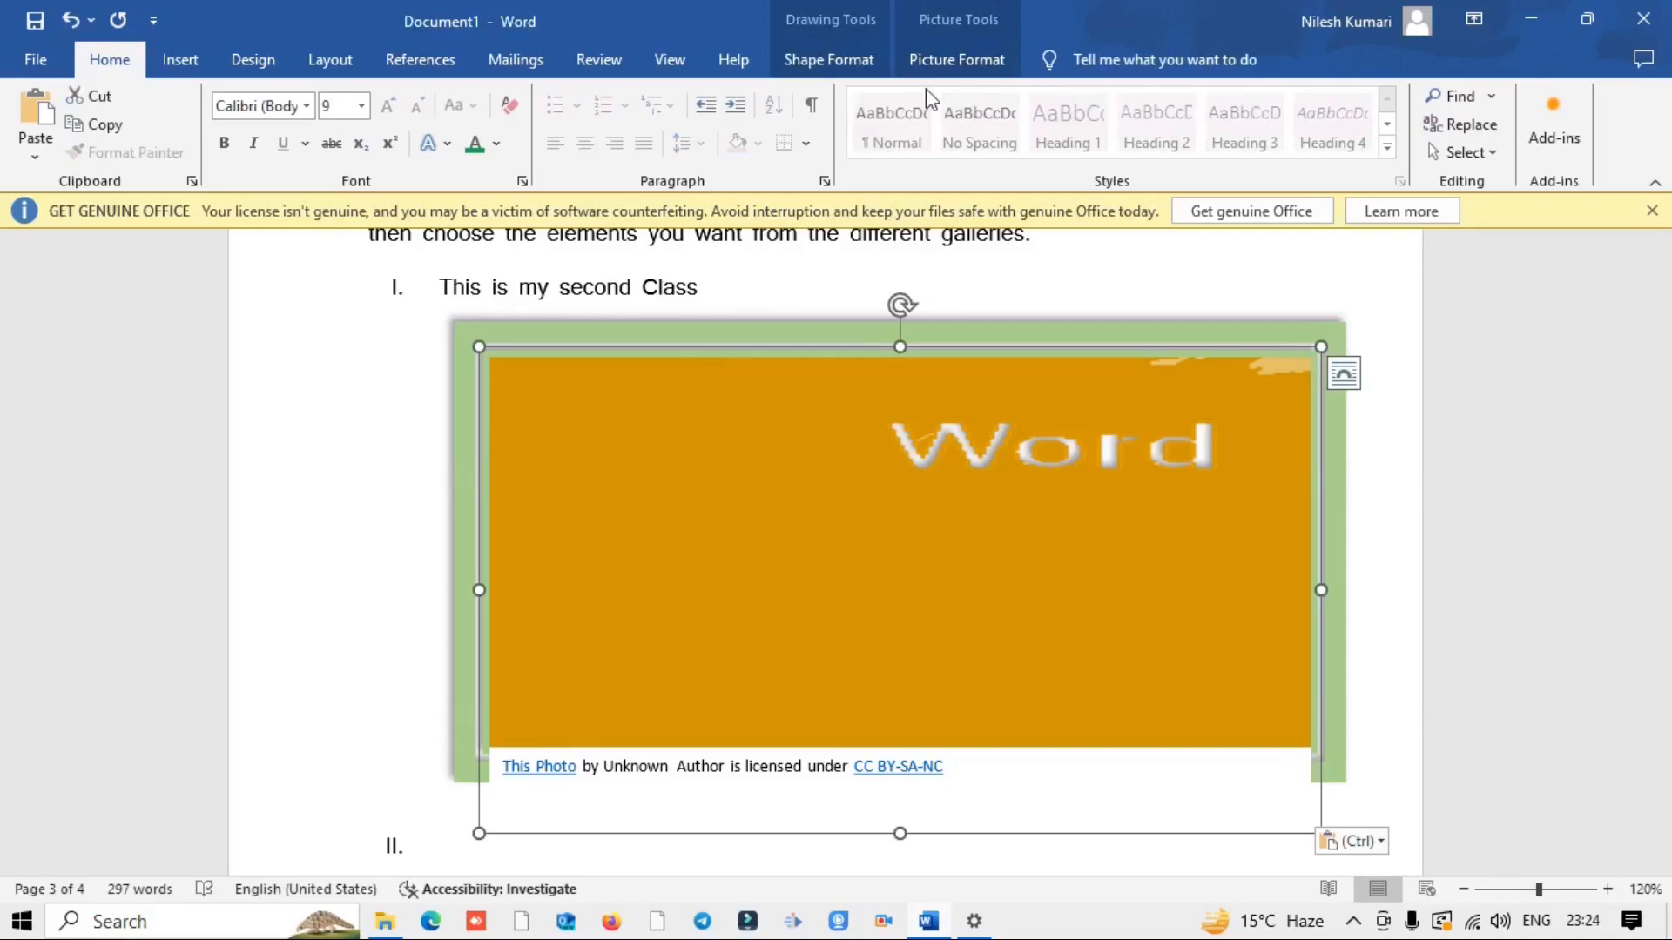
left_click(955, 61)
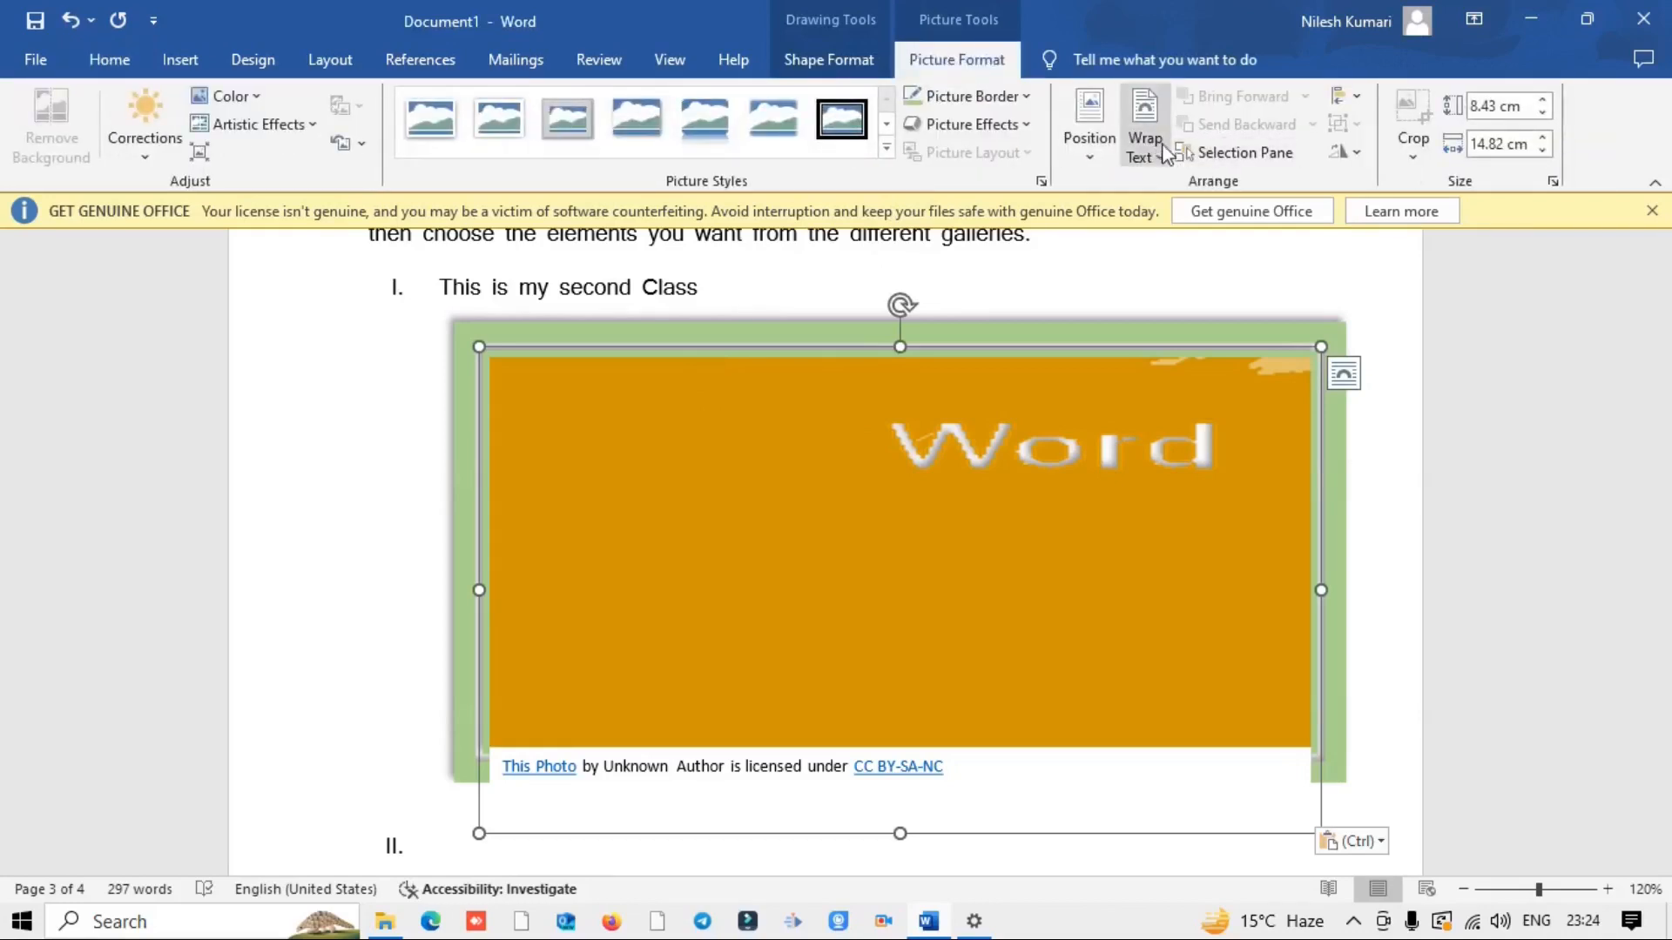
left_click(1154, 144)
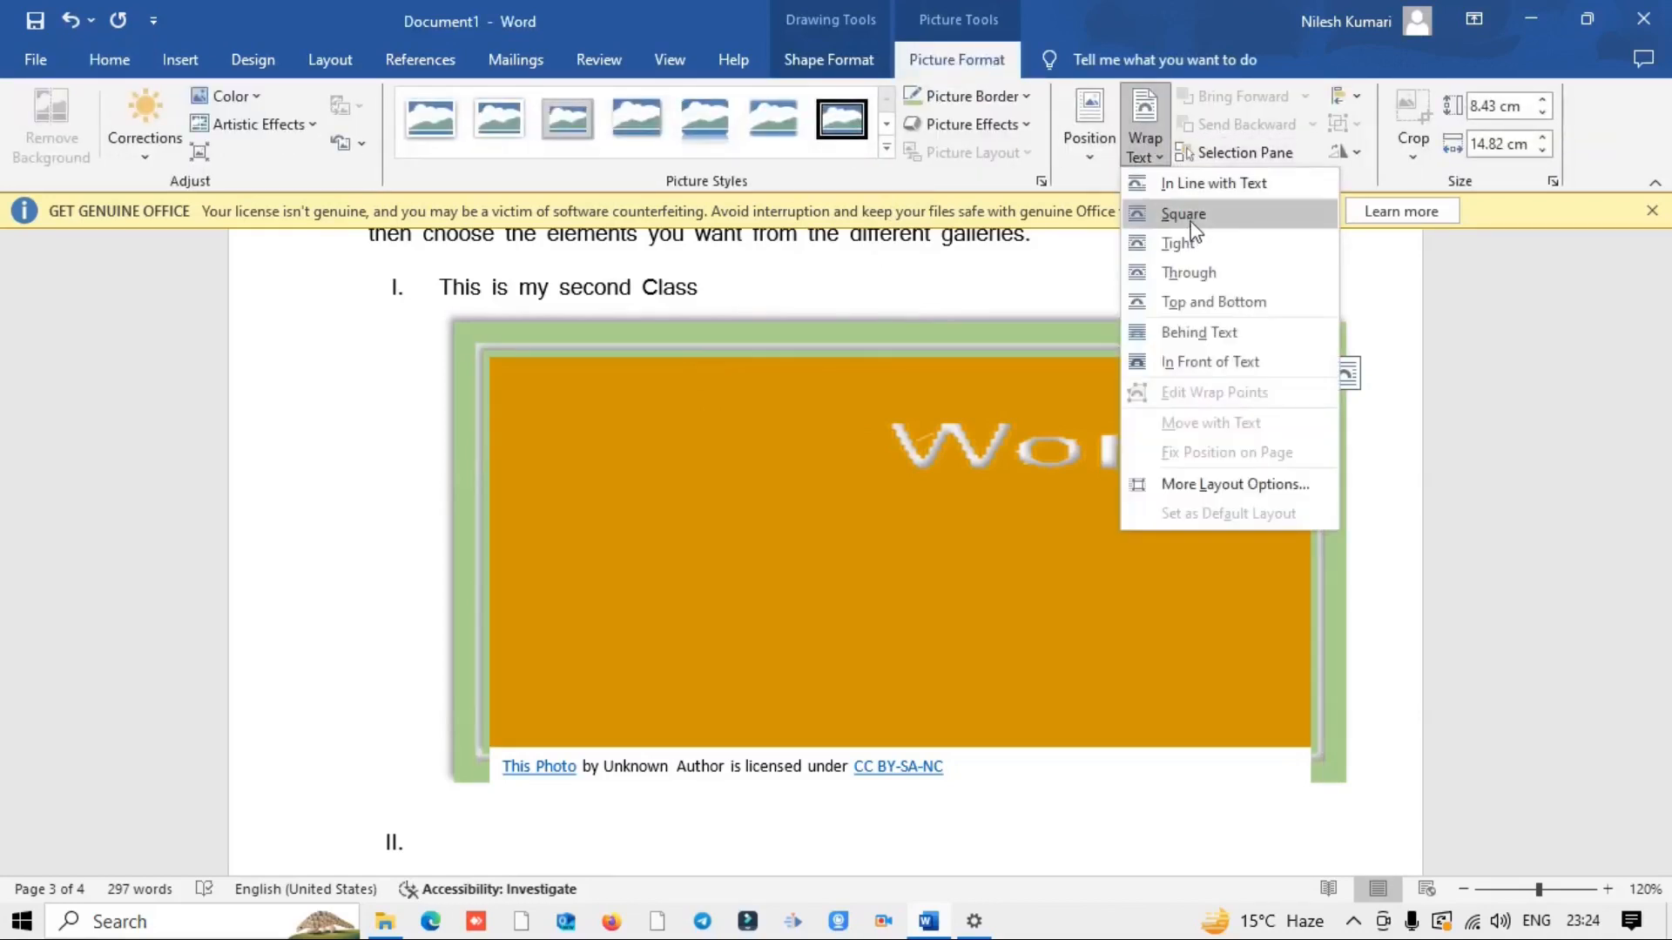
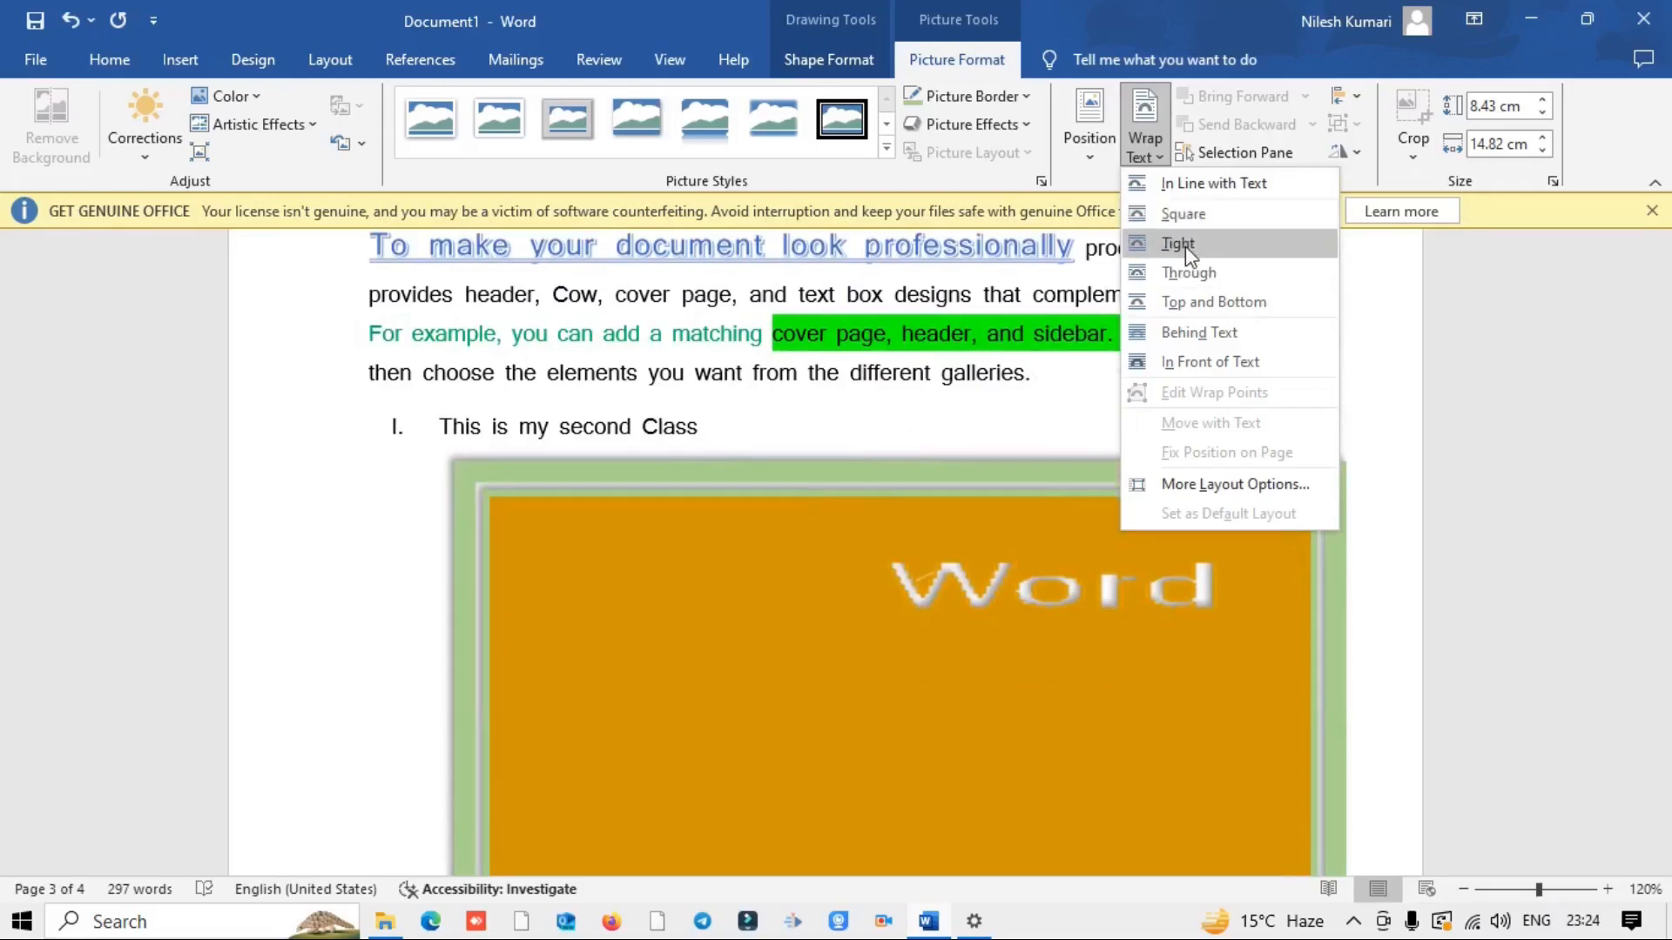
left_click(1190, 305)
scroll(1186, 522, "down", 4)
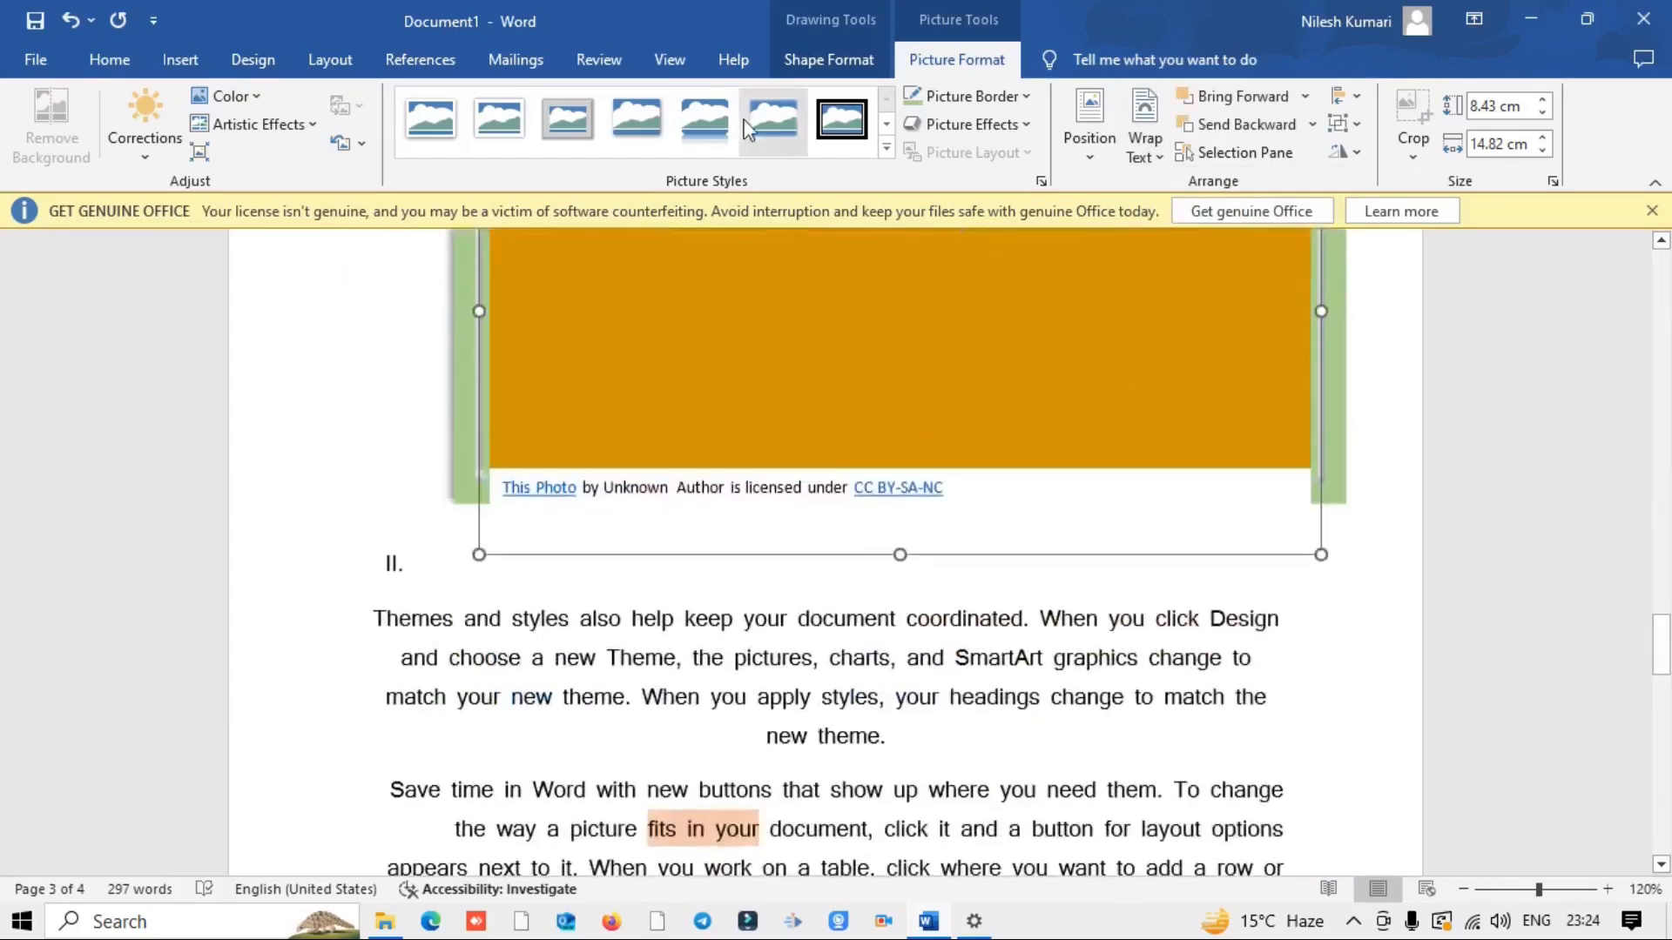
scroll(945, 671, "up", 5)
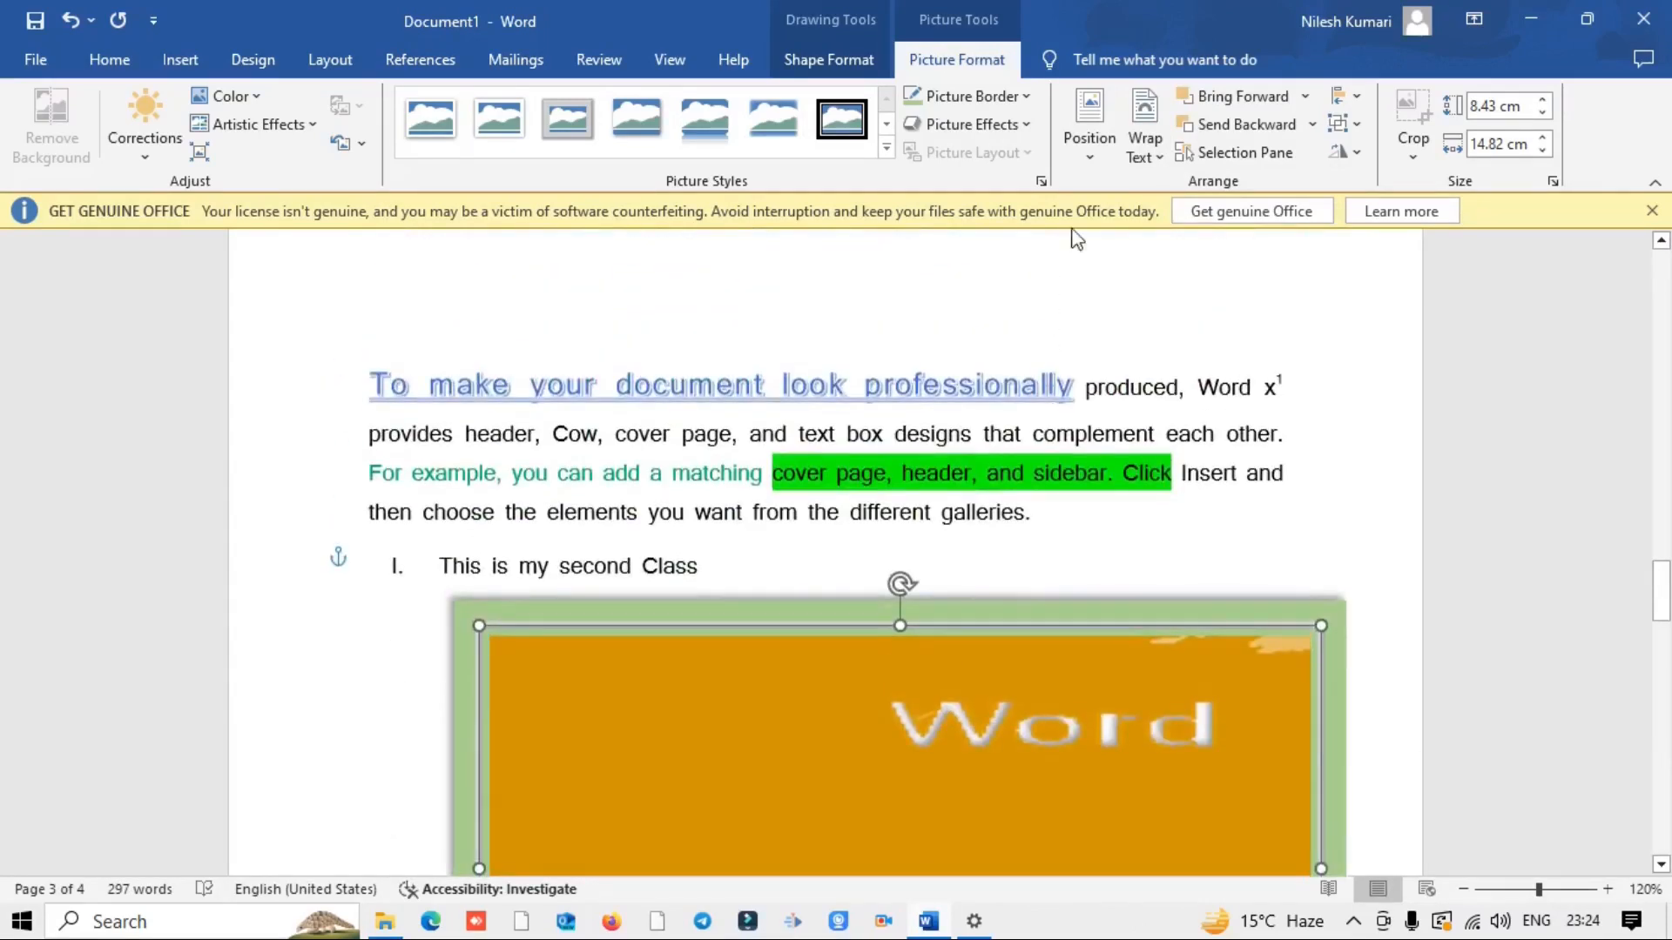
left_click(1156, 157)
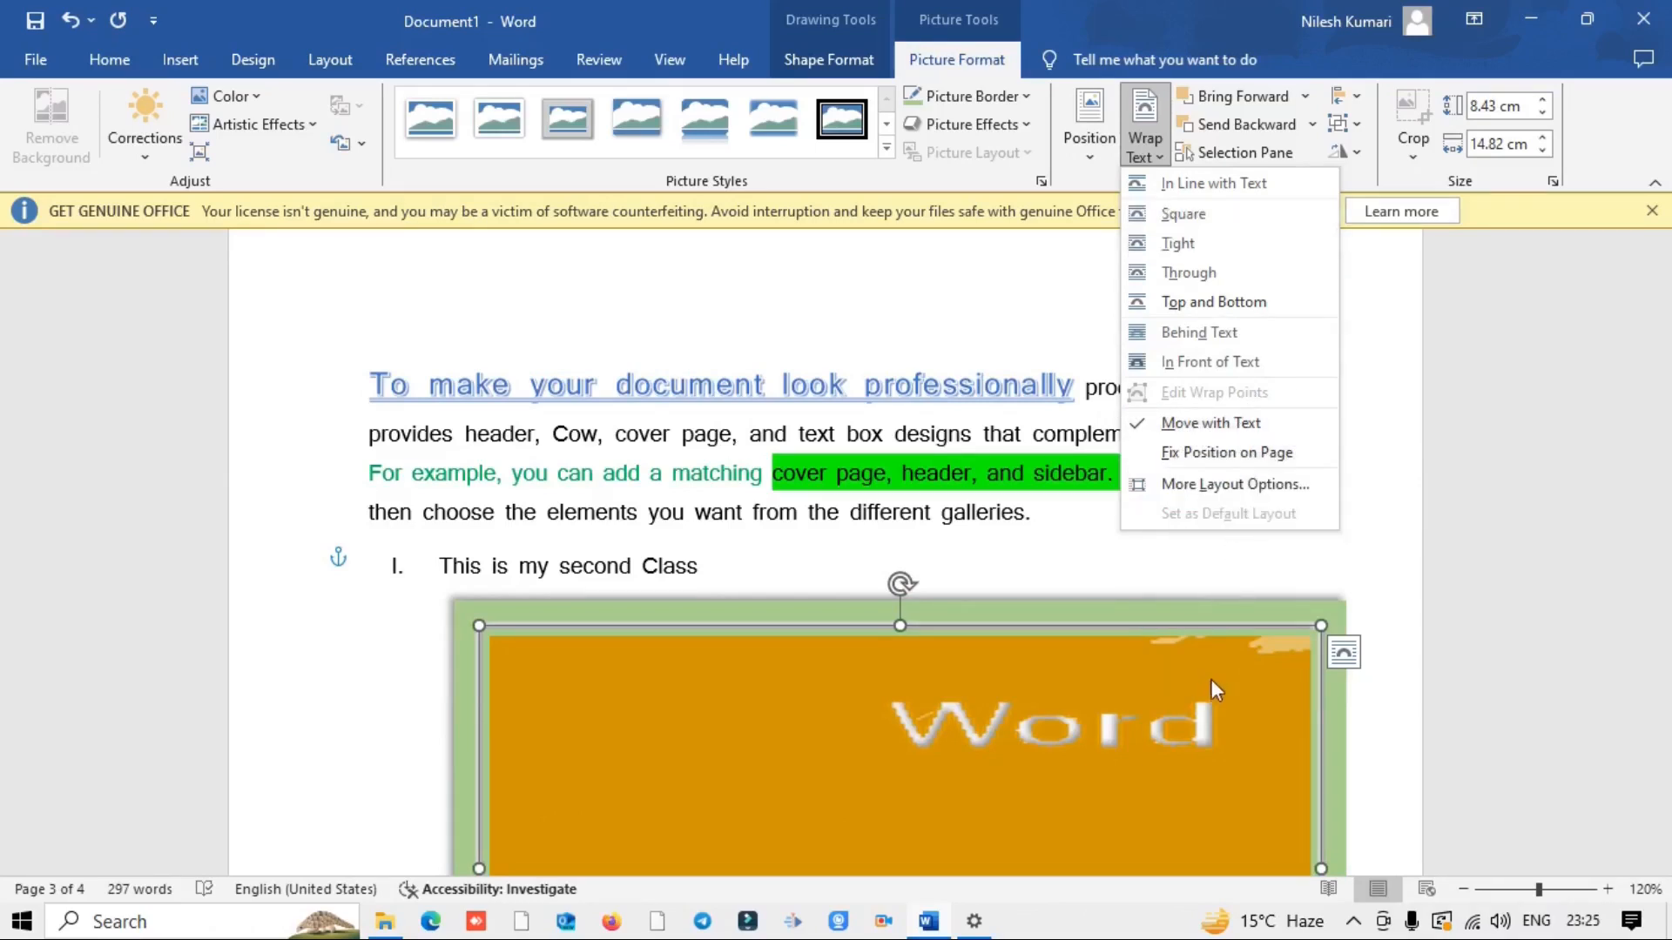
scroll(1062, 860, "up", 3)
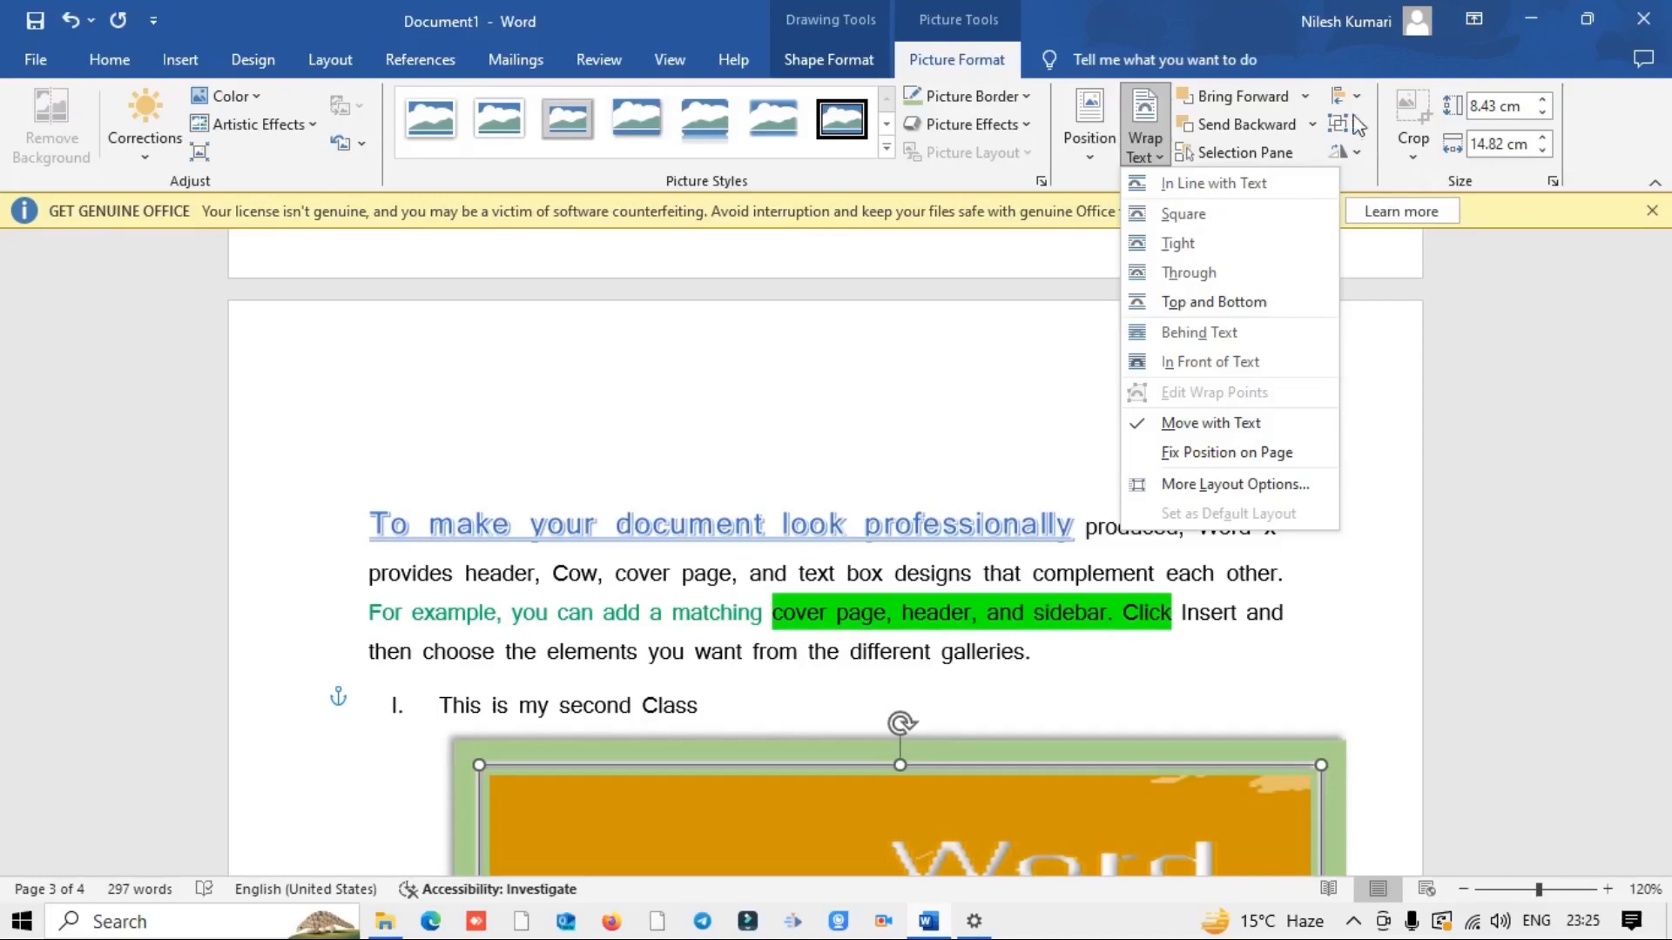
left_click(1420, 110)
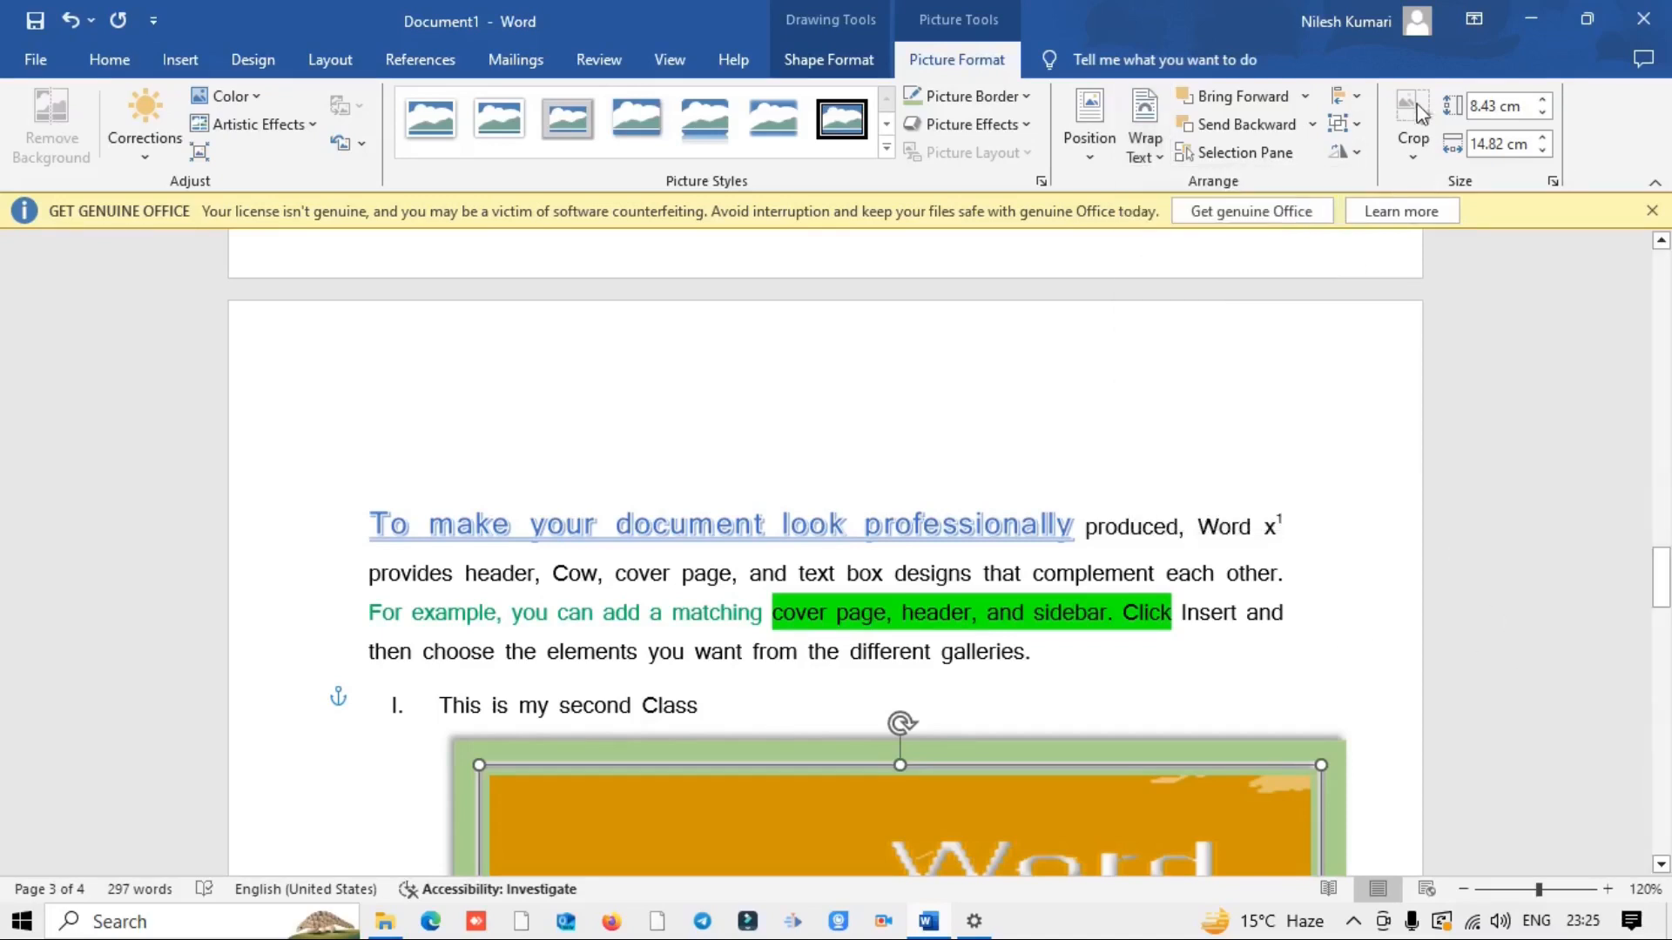
Step: Crop the Word picture to a Rectangle shape and move it up and left, above the line "then choose the elements you want"
left_click(1416, 148)
mouse_move(1454, 219)
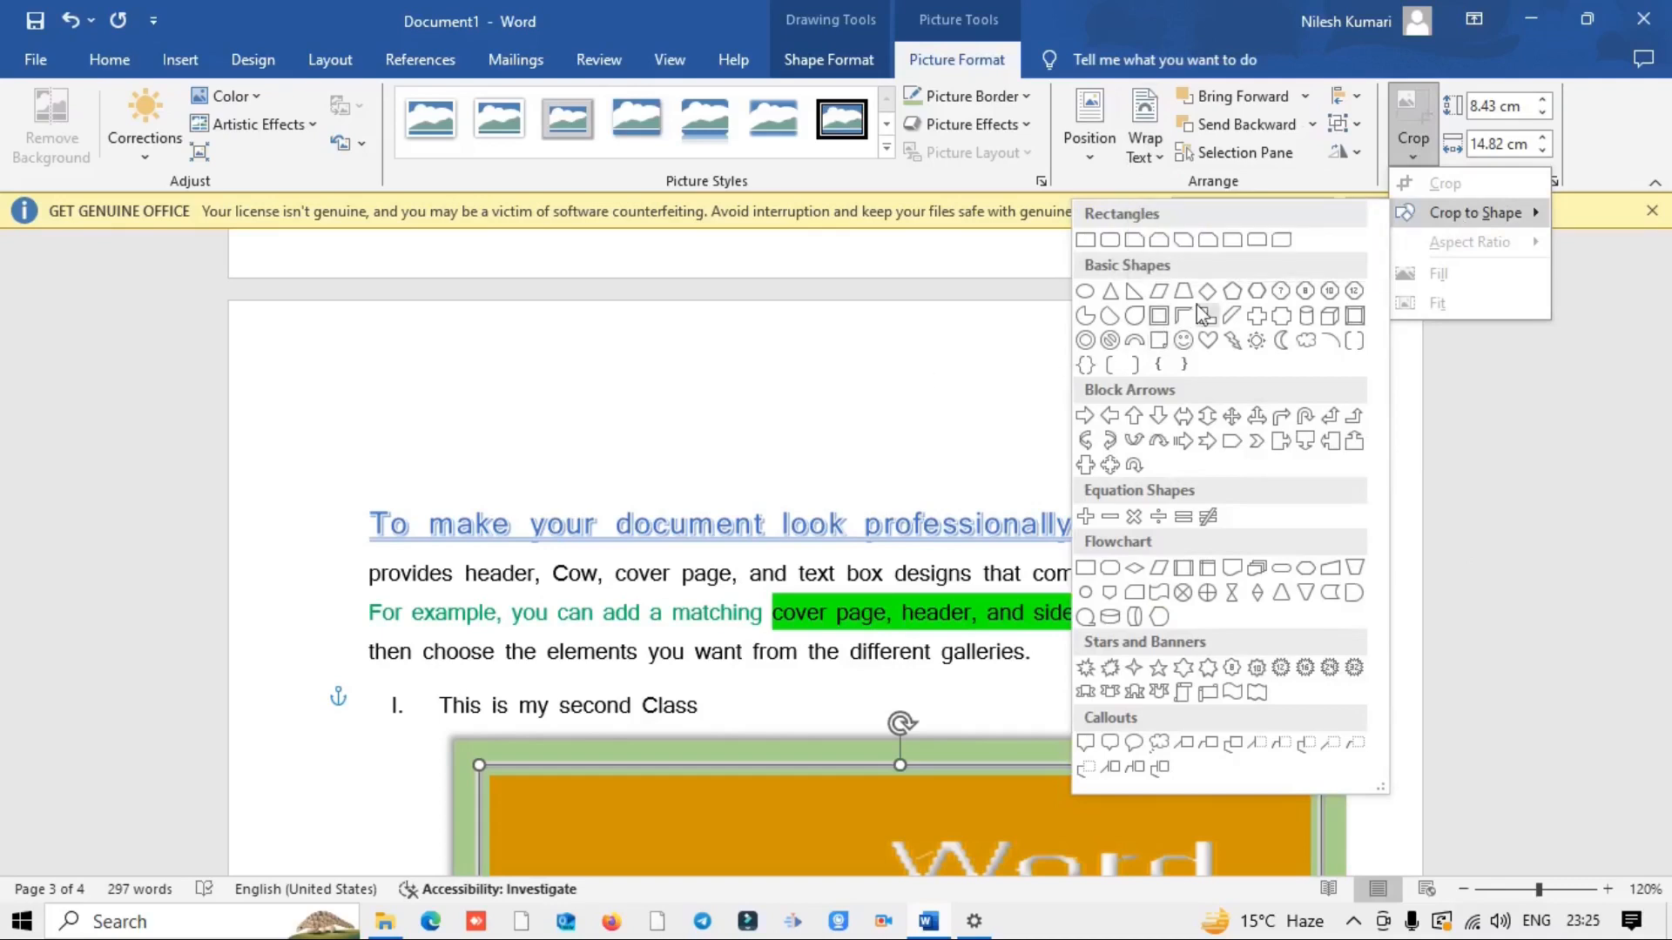
left_click(1084, 239)
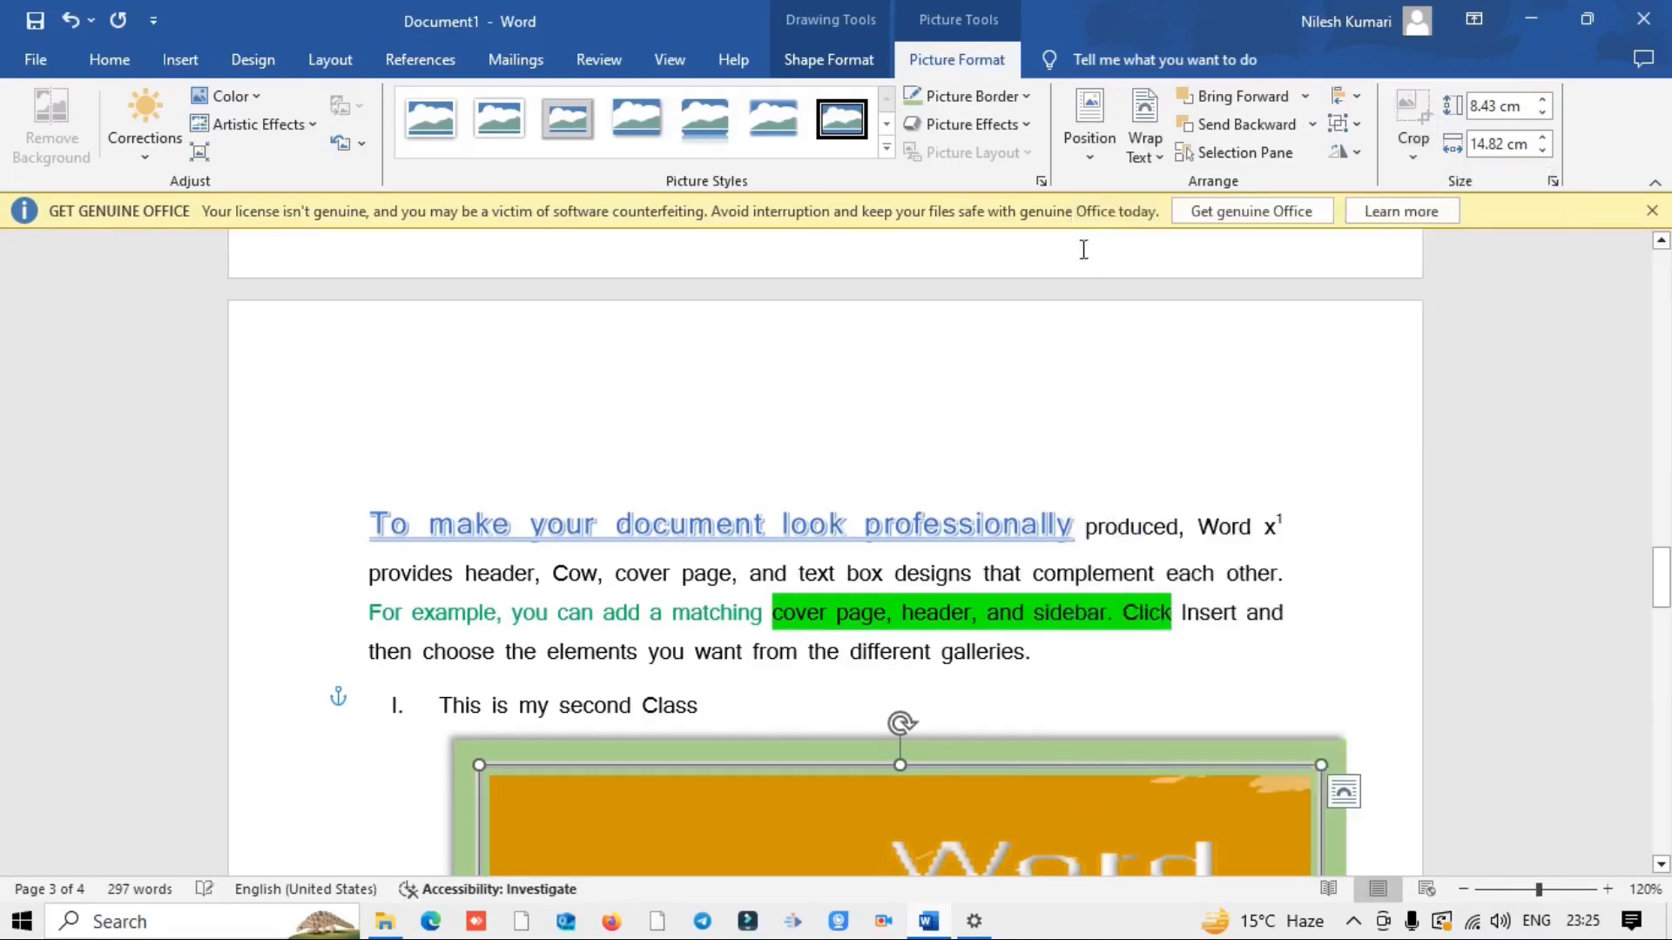
left_click_drag(608, 802, 536, 719)
scroll(535, 721, "down", 5)
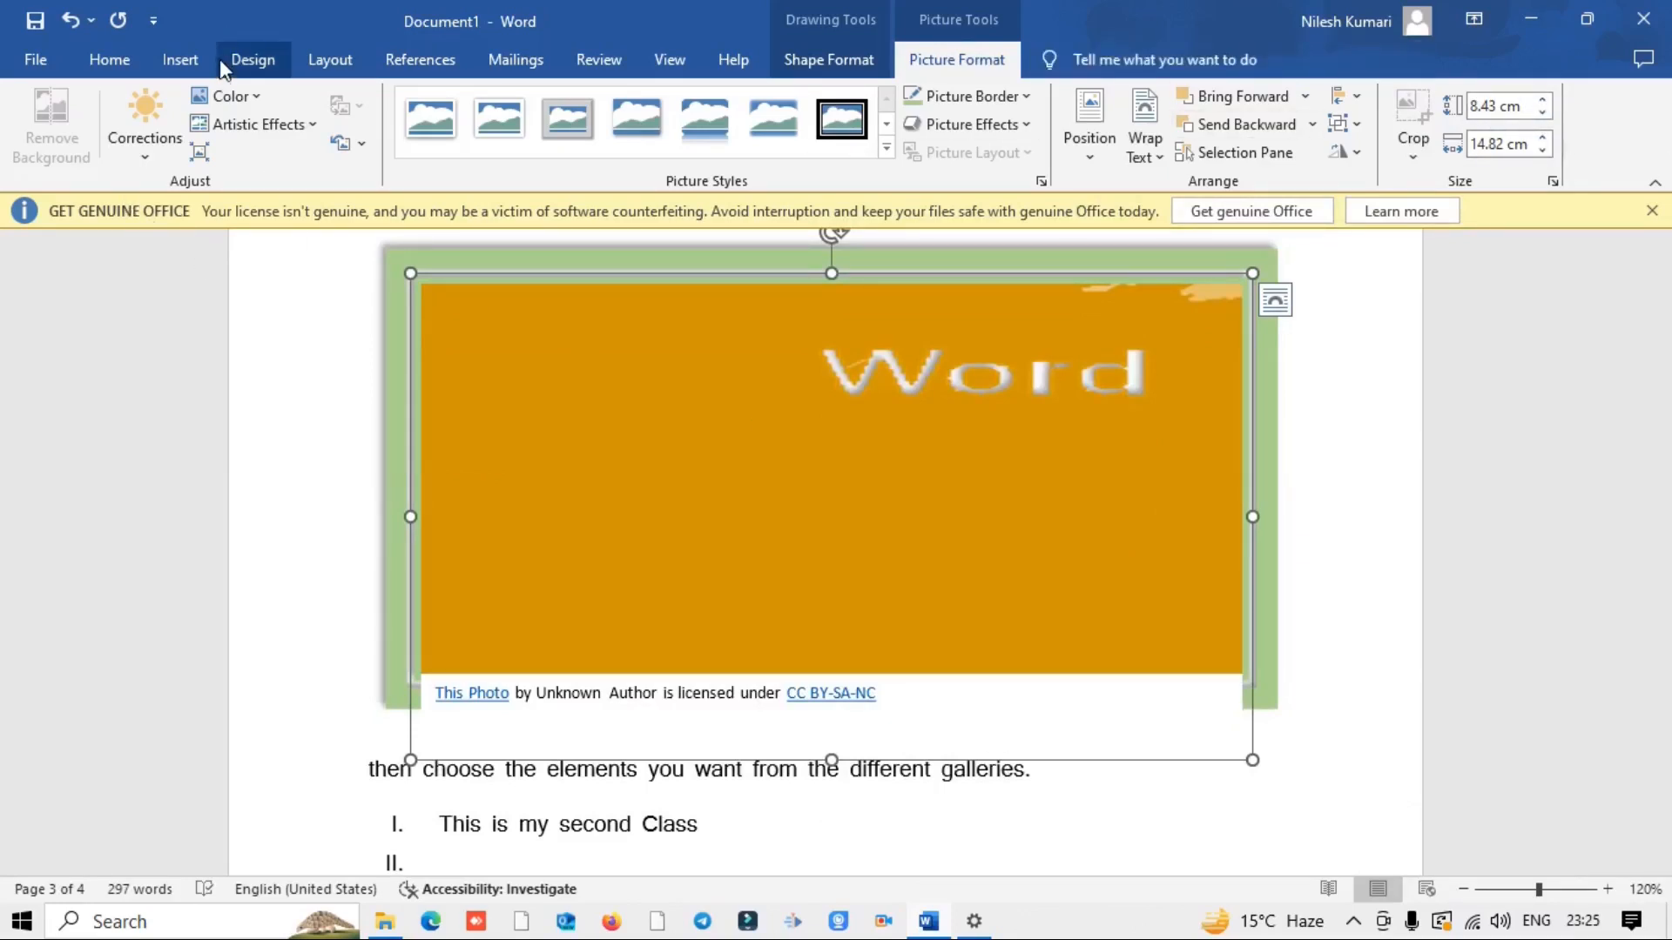
Step: Draw a Smiley Face shape about 1.7 cm high and 2.3 cm wide beside the empty list item II
left_click(178, 61)
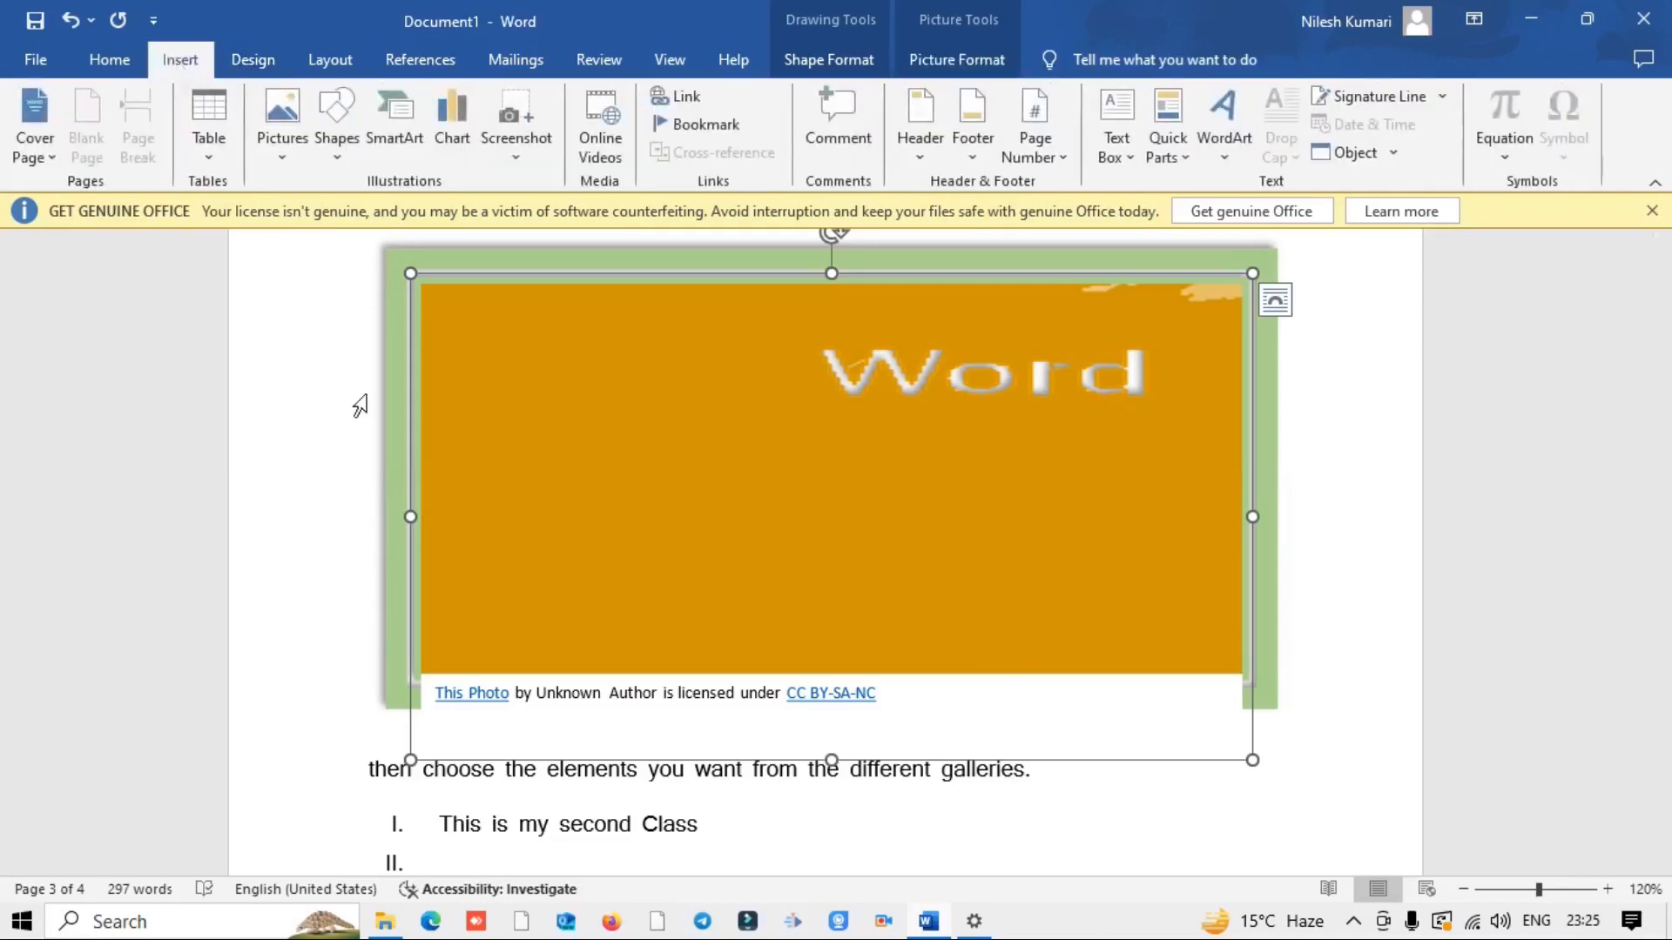
left_click(571, 826)
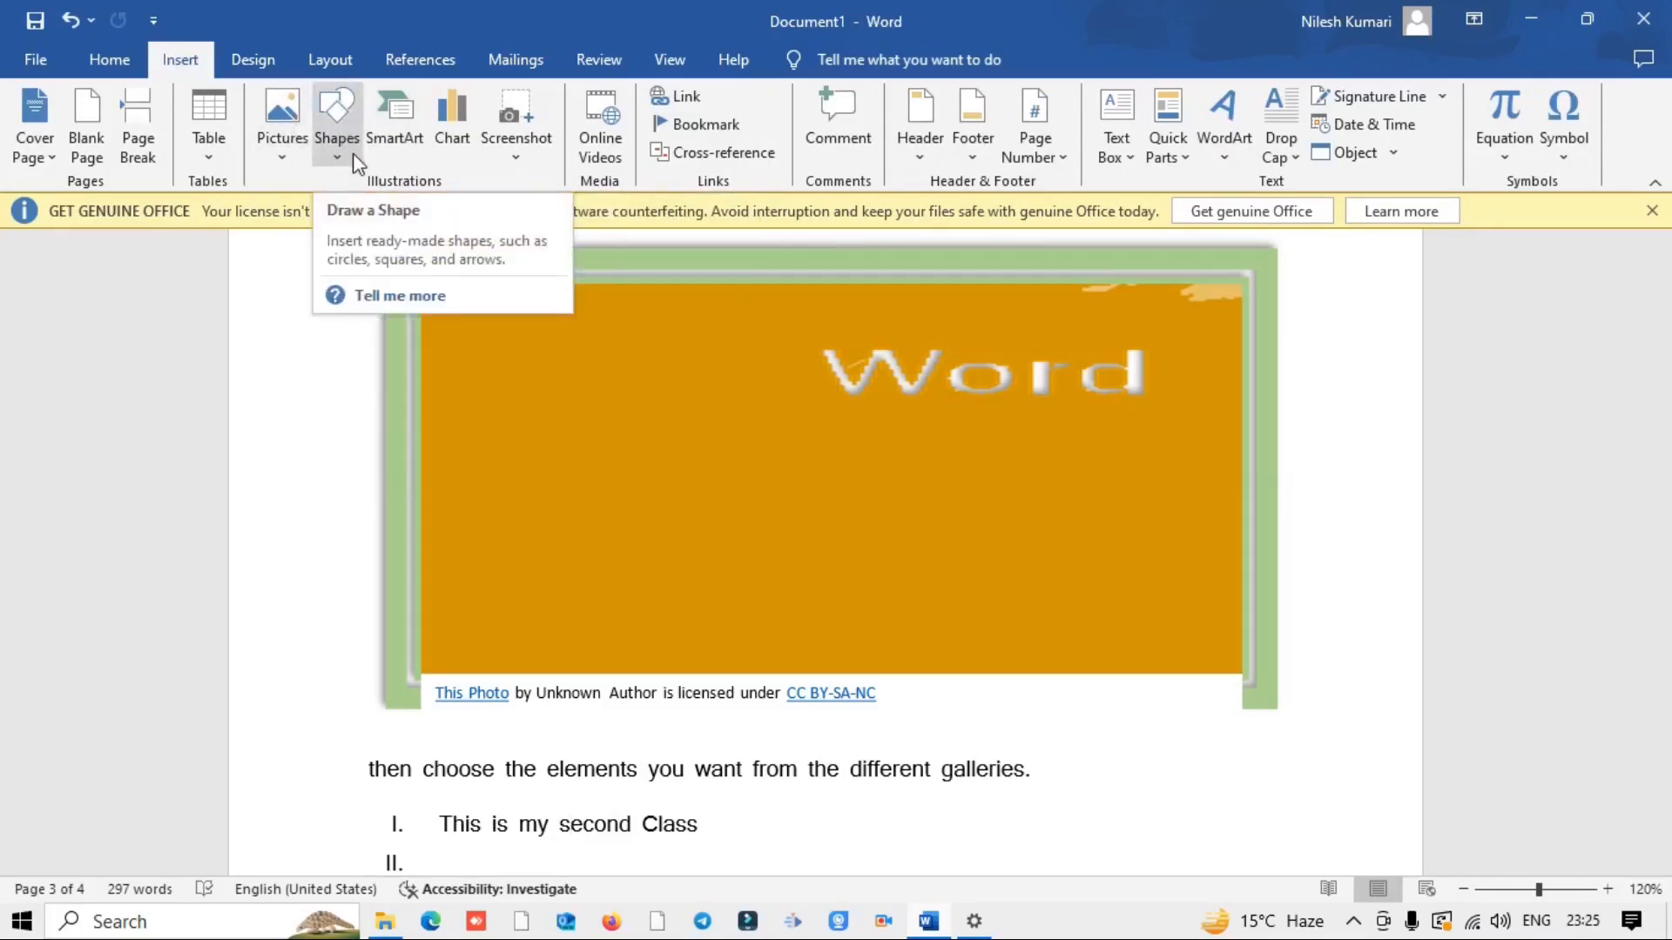
left_click(353, 129)
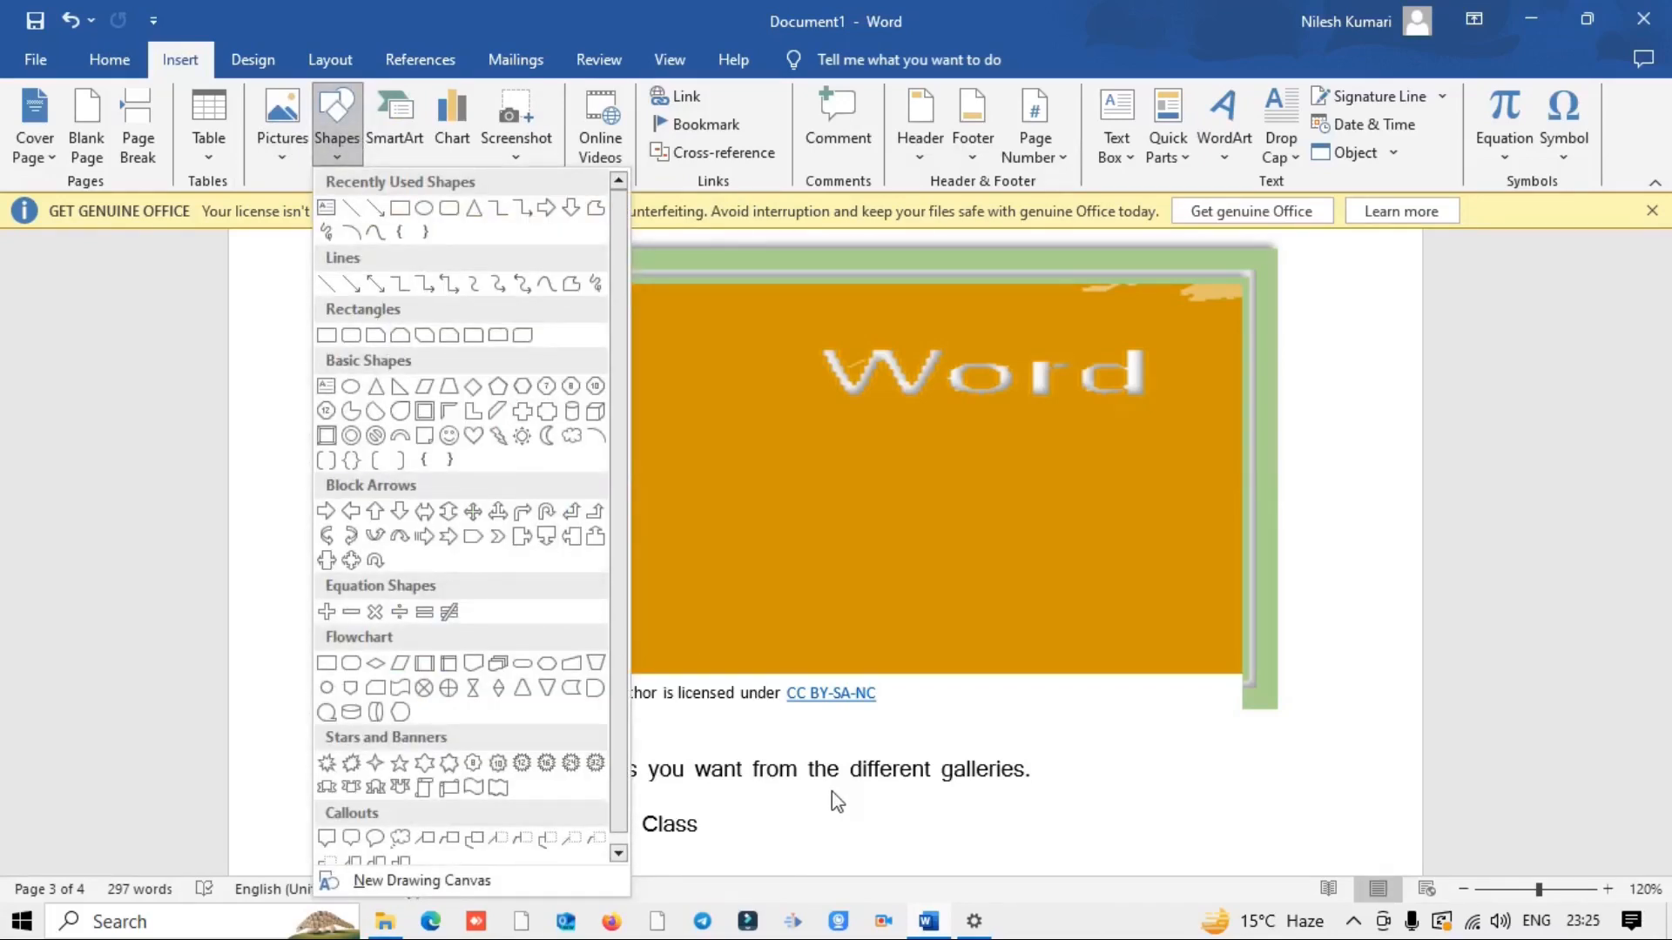
left_click(719, 831)
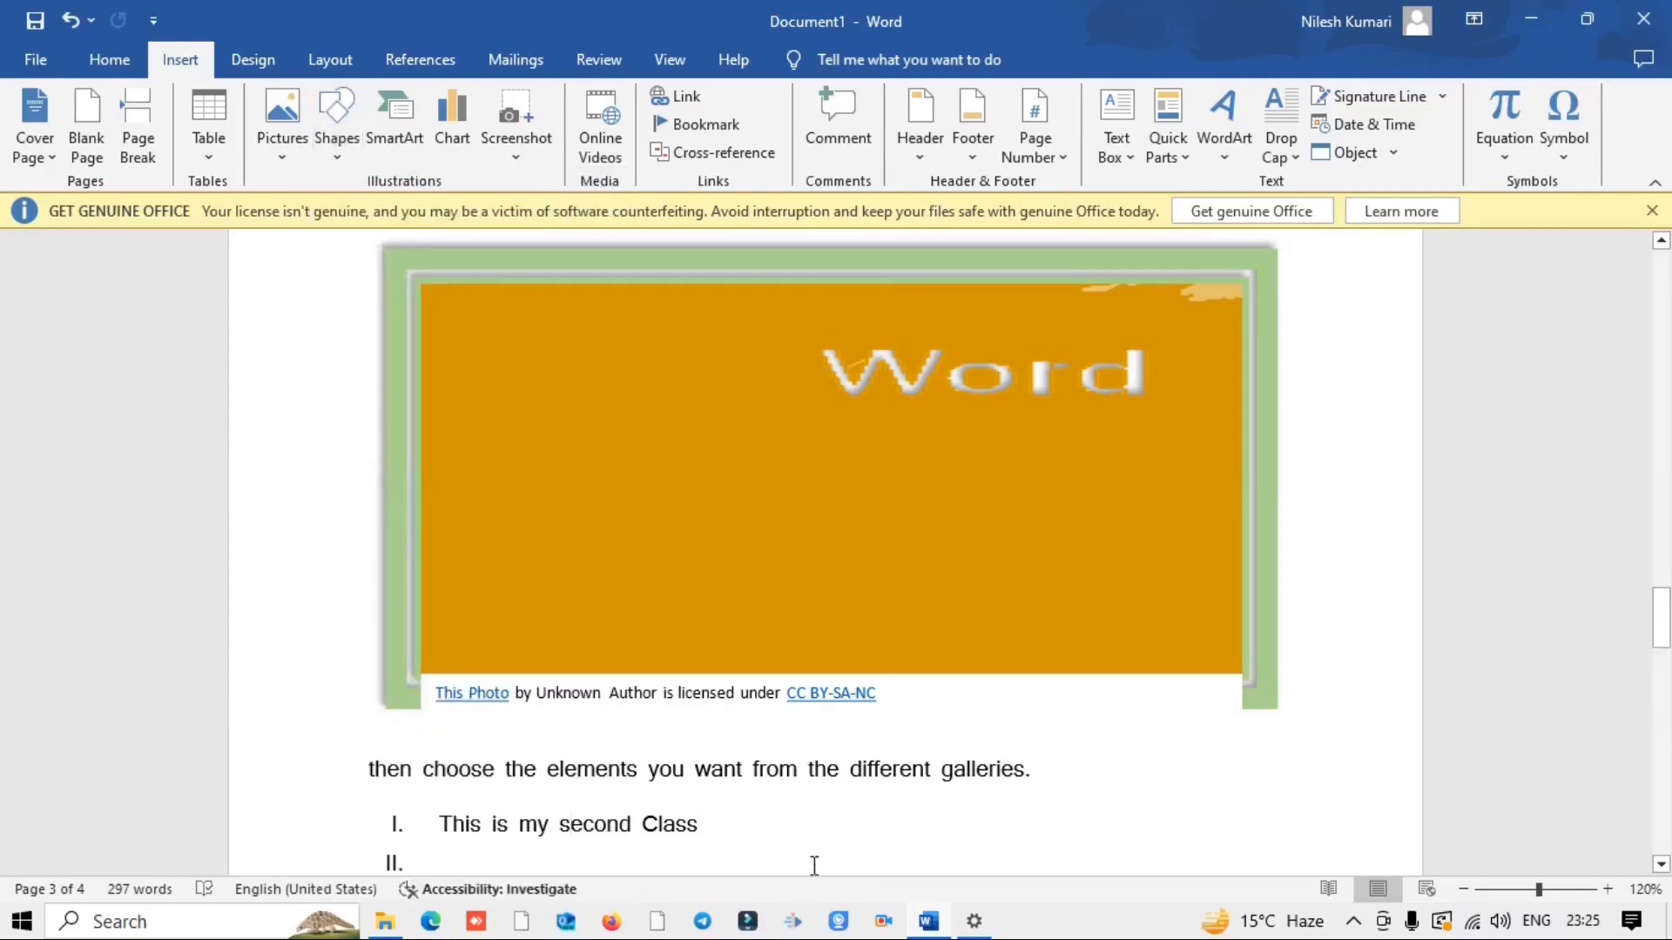
scroll(814, 864, "down", 3)
left_click(462, 725)
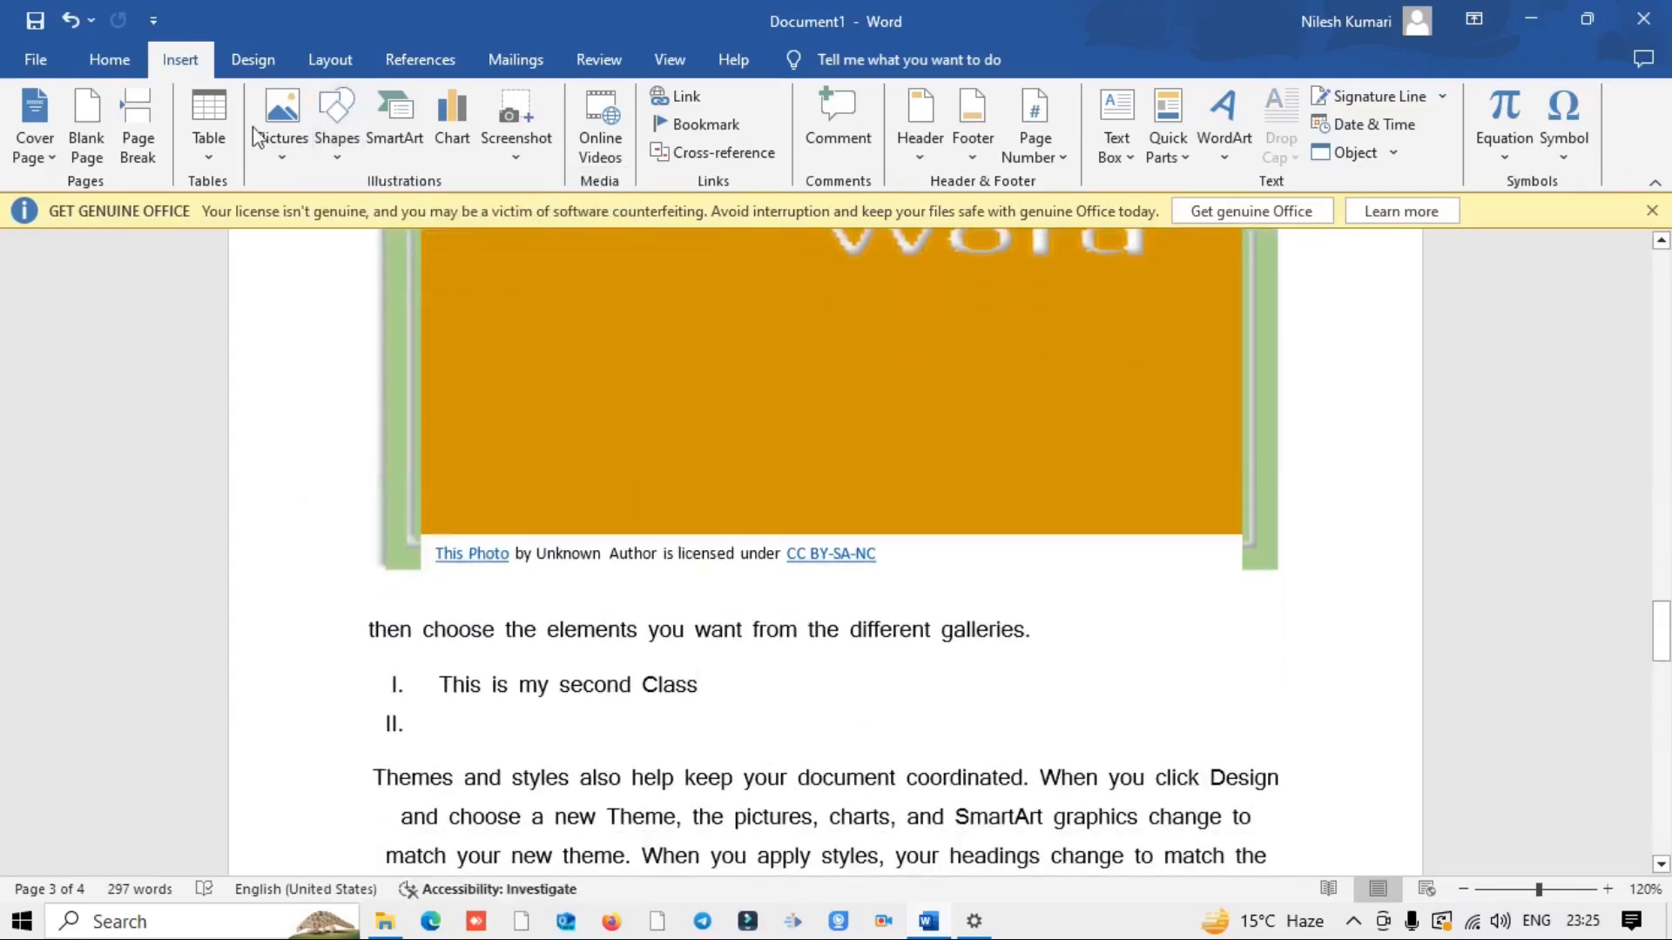
left_click(337, 131)
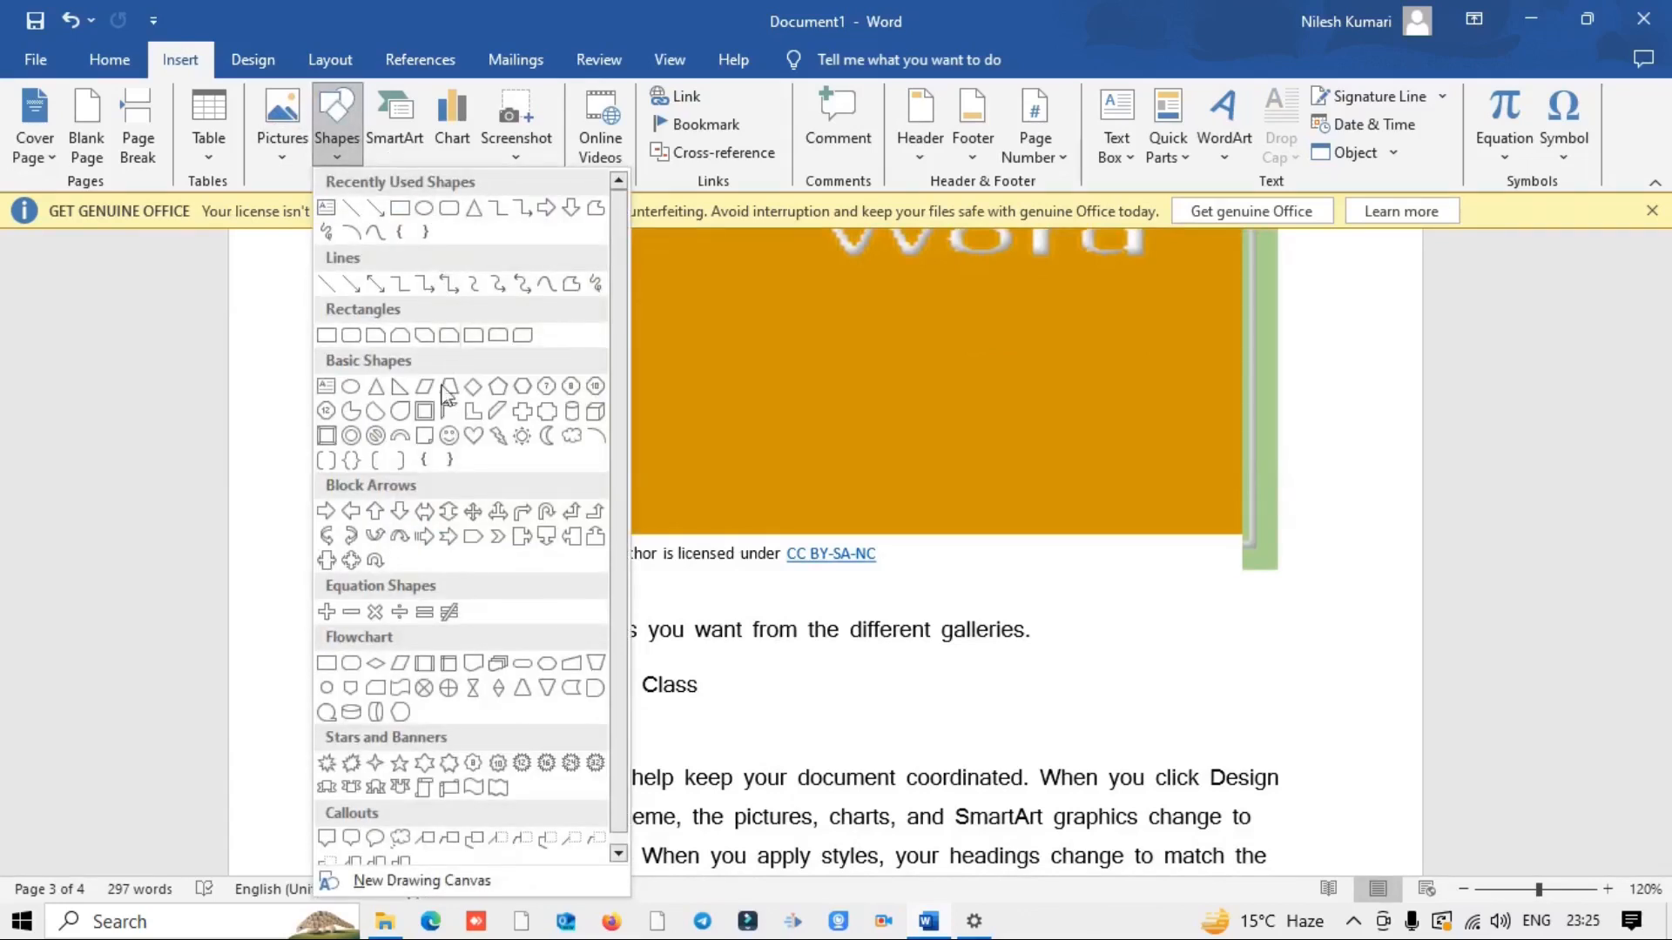
left_click(450, 435)
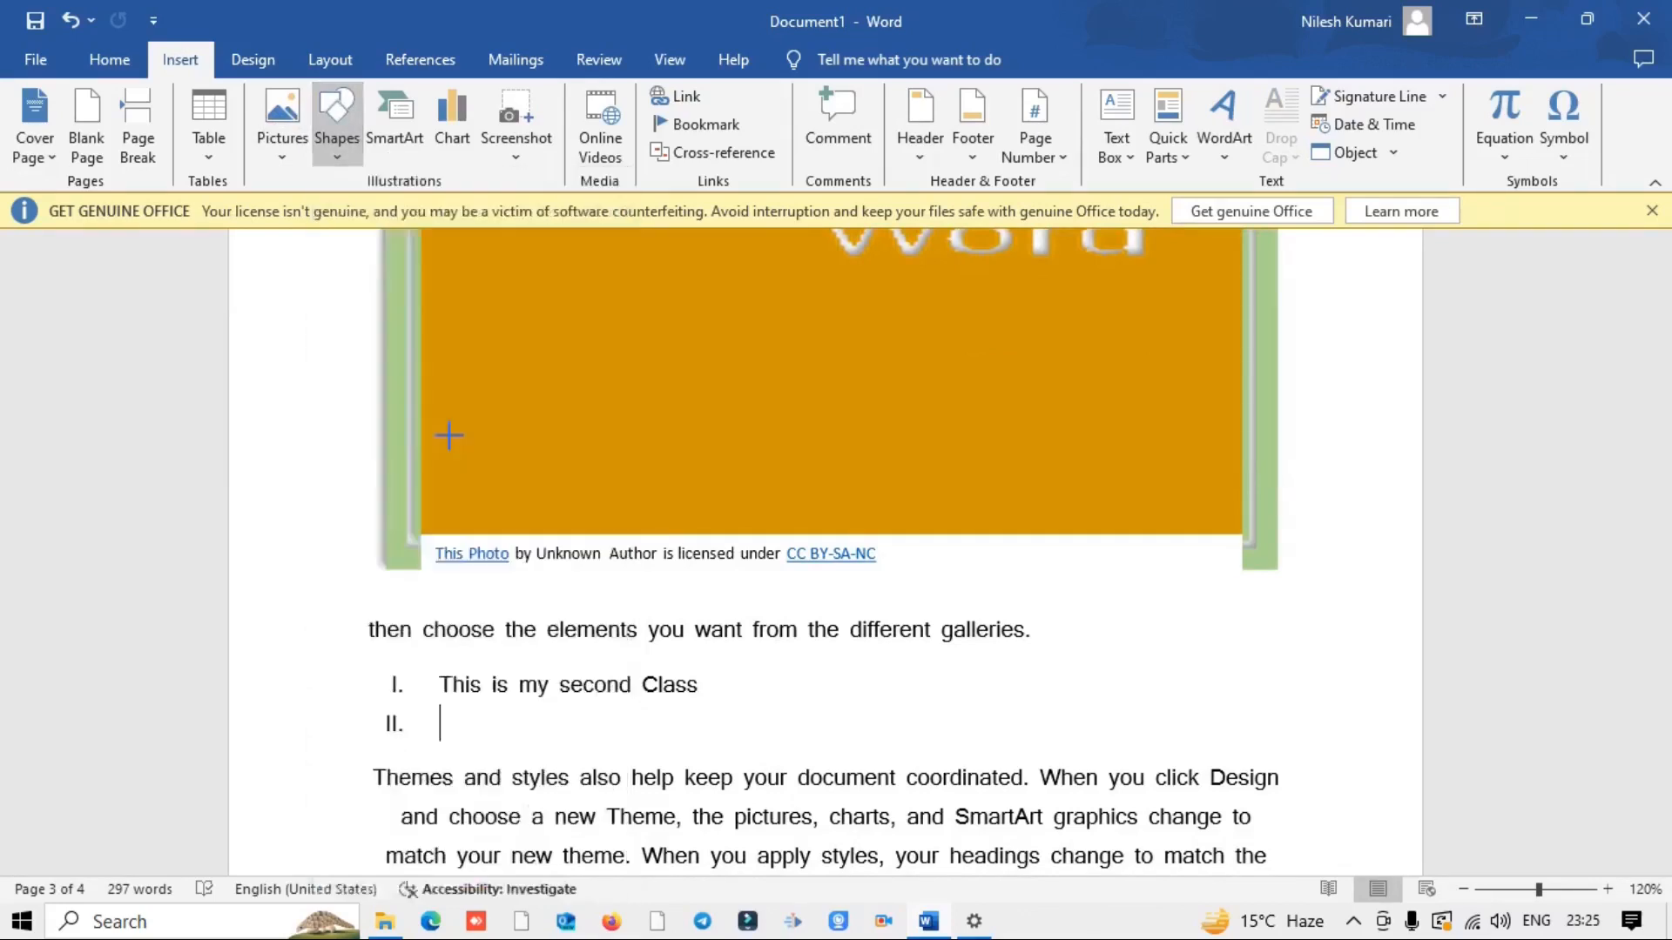
mouse_move(477, 709)
left_mouse_down()
mouse_move(575, 754)
mouse_move(466, 800)
mouse_move(556, 743)
mouse_move(575, 749)
mouse_move(546, 773)
mouse_move(546, 804)
left_mouse_up()
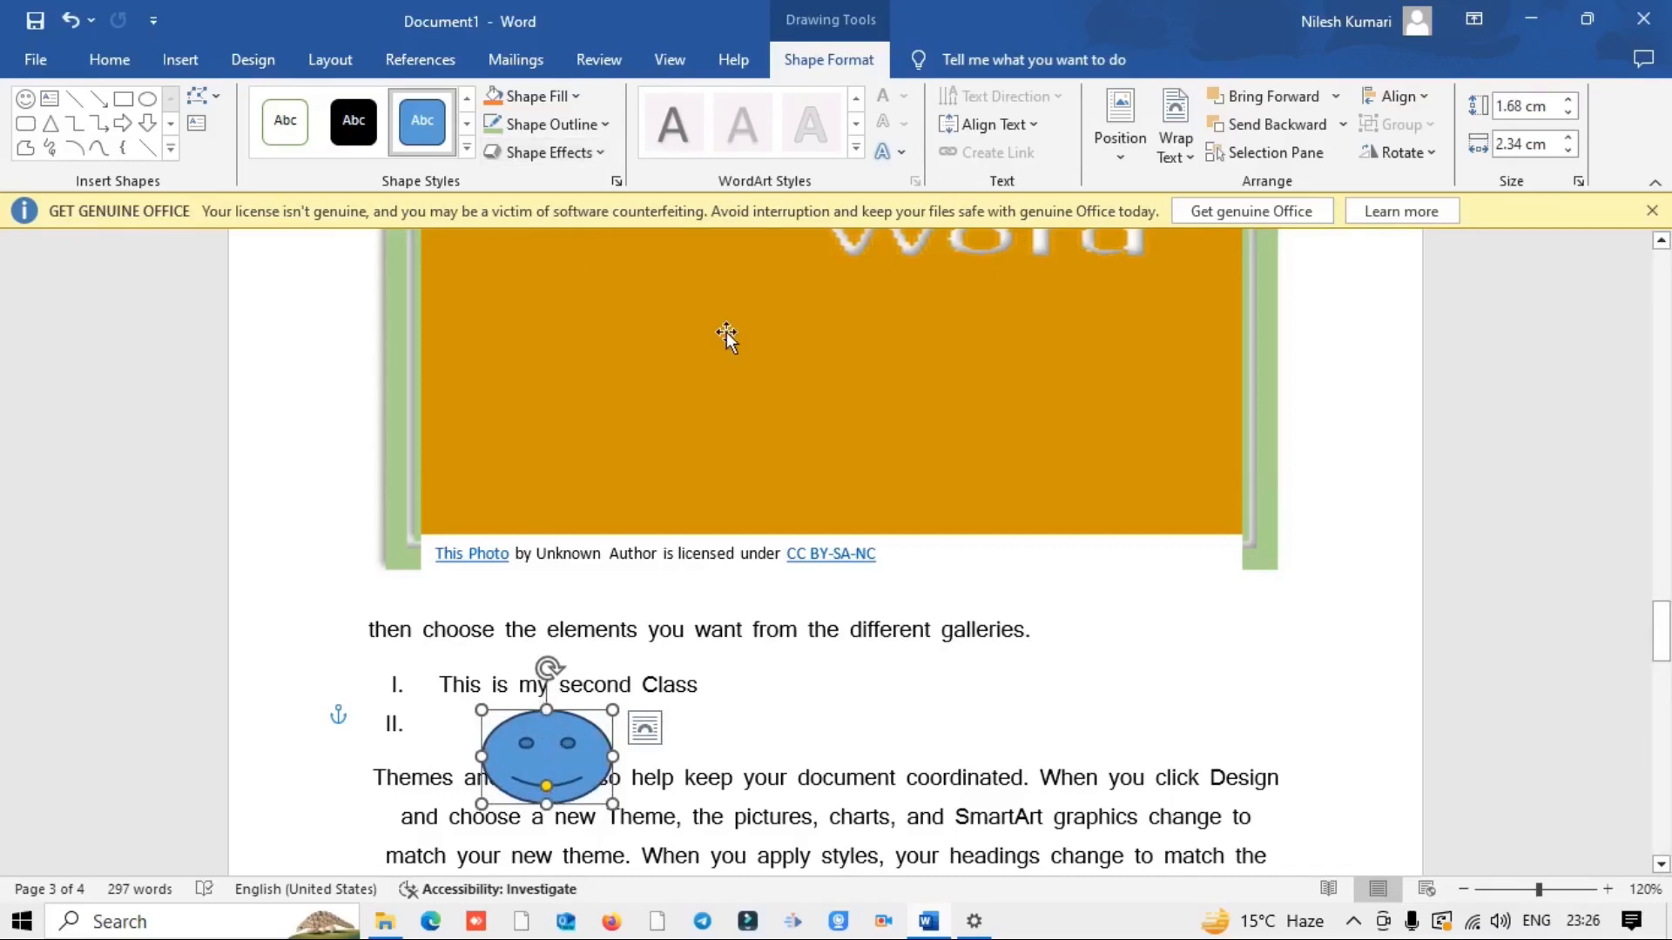
Step: Fill the smiley face with standard light blue and move it to the right of "This is my second Class"
left_click(527, 100)
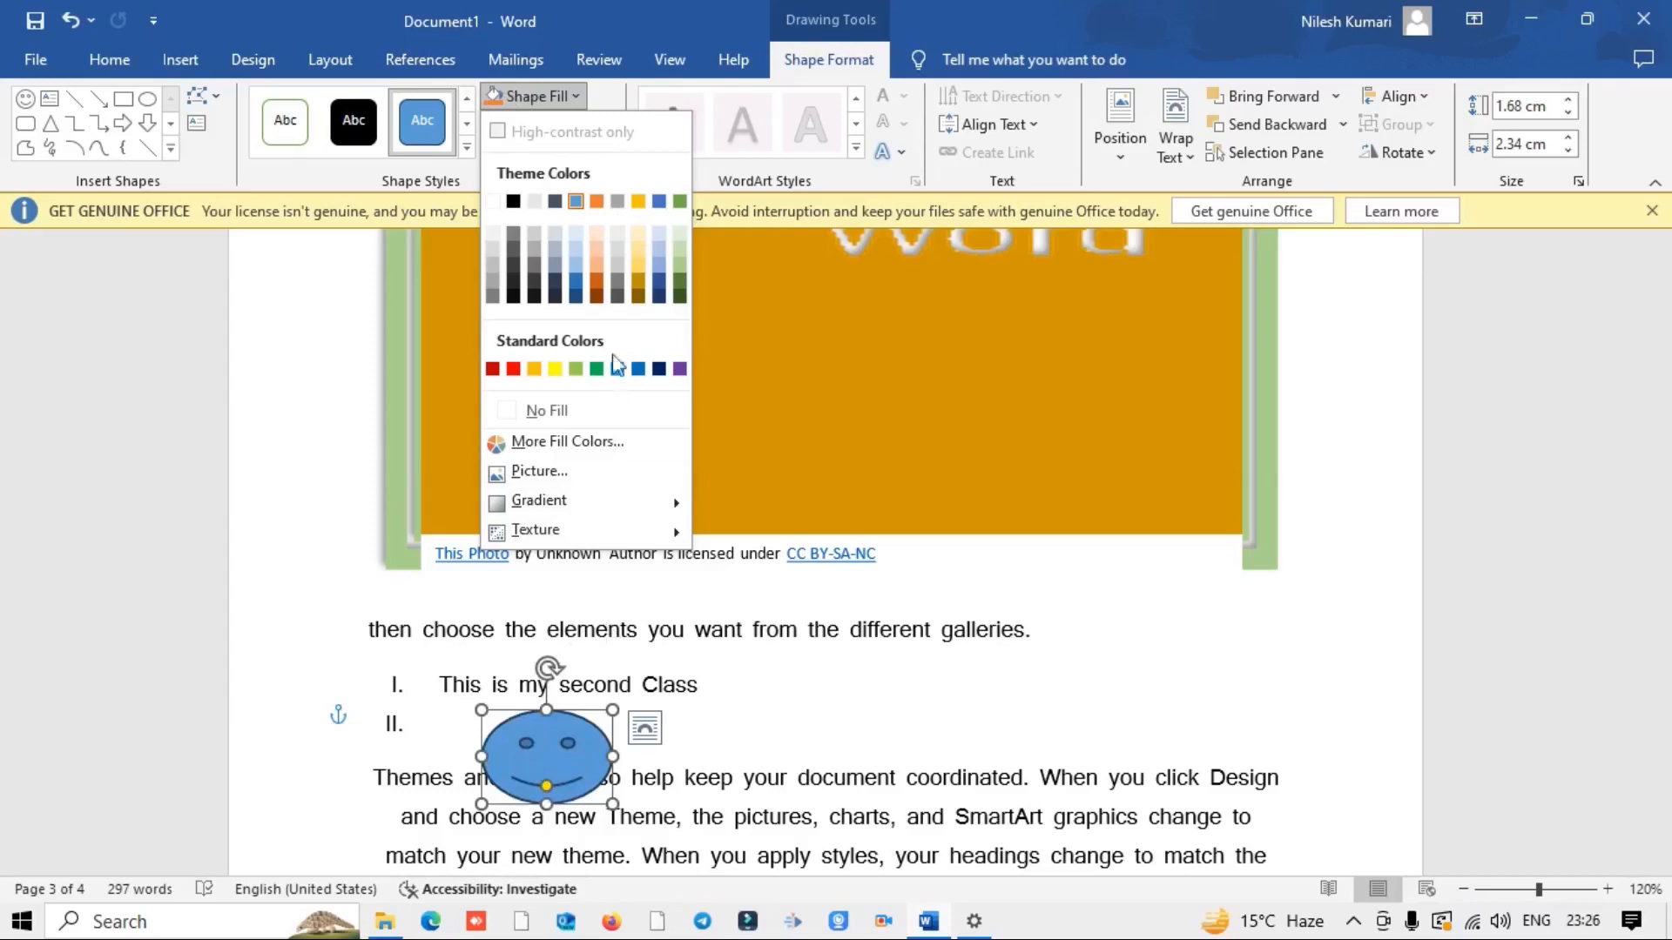
left_click(635, 262)
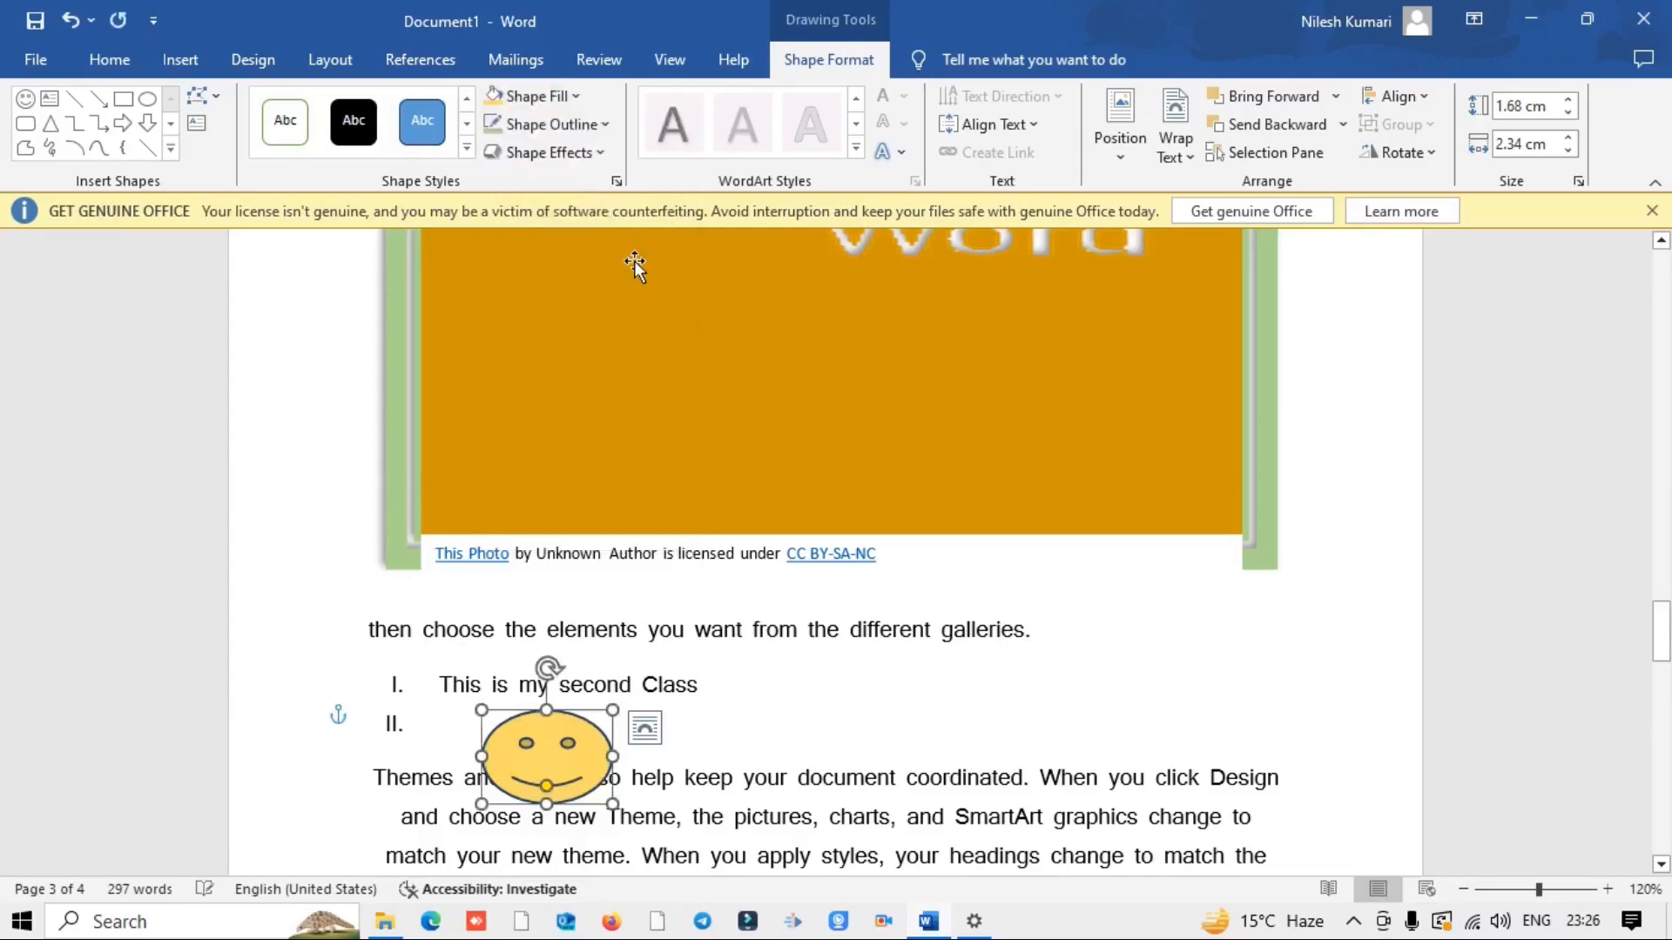
left_click(535, 96)
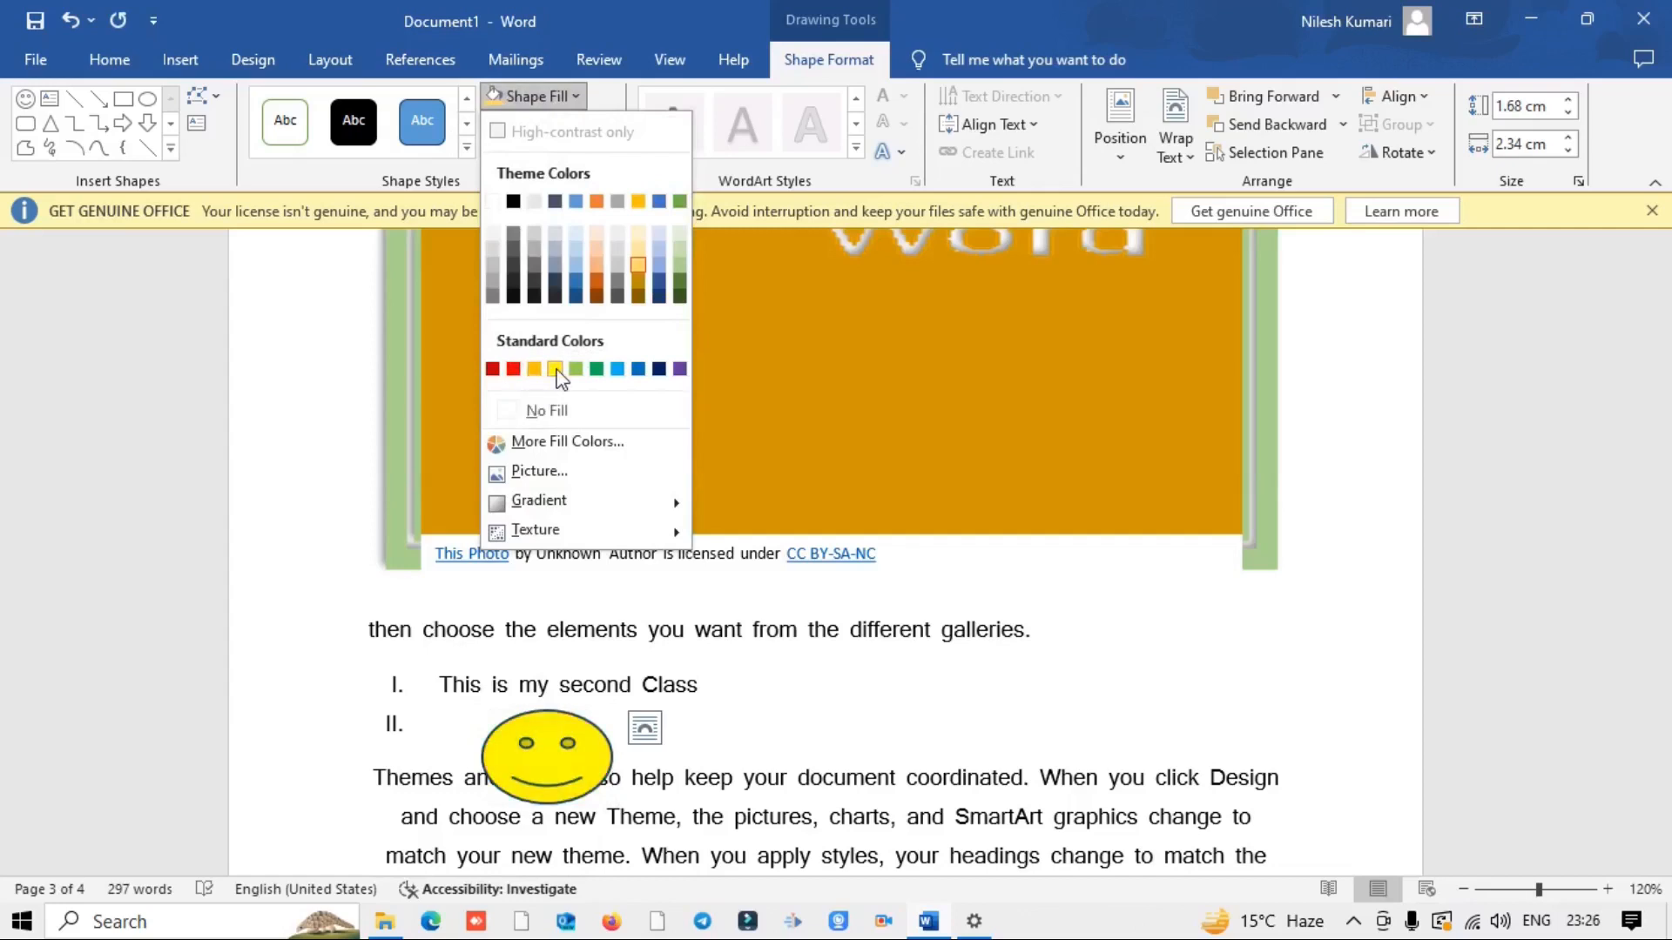
left_click(617, 369)
left_click_drag(567, 746, 816, 694)
left_click(811, 856)
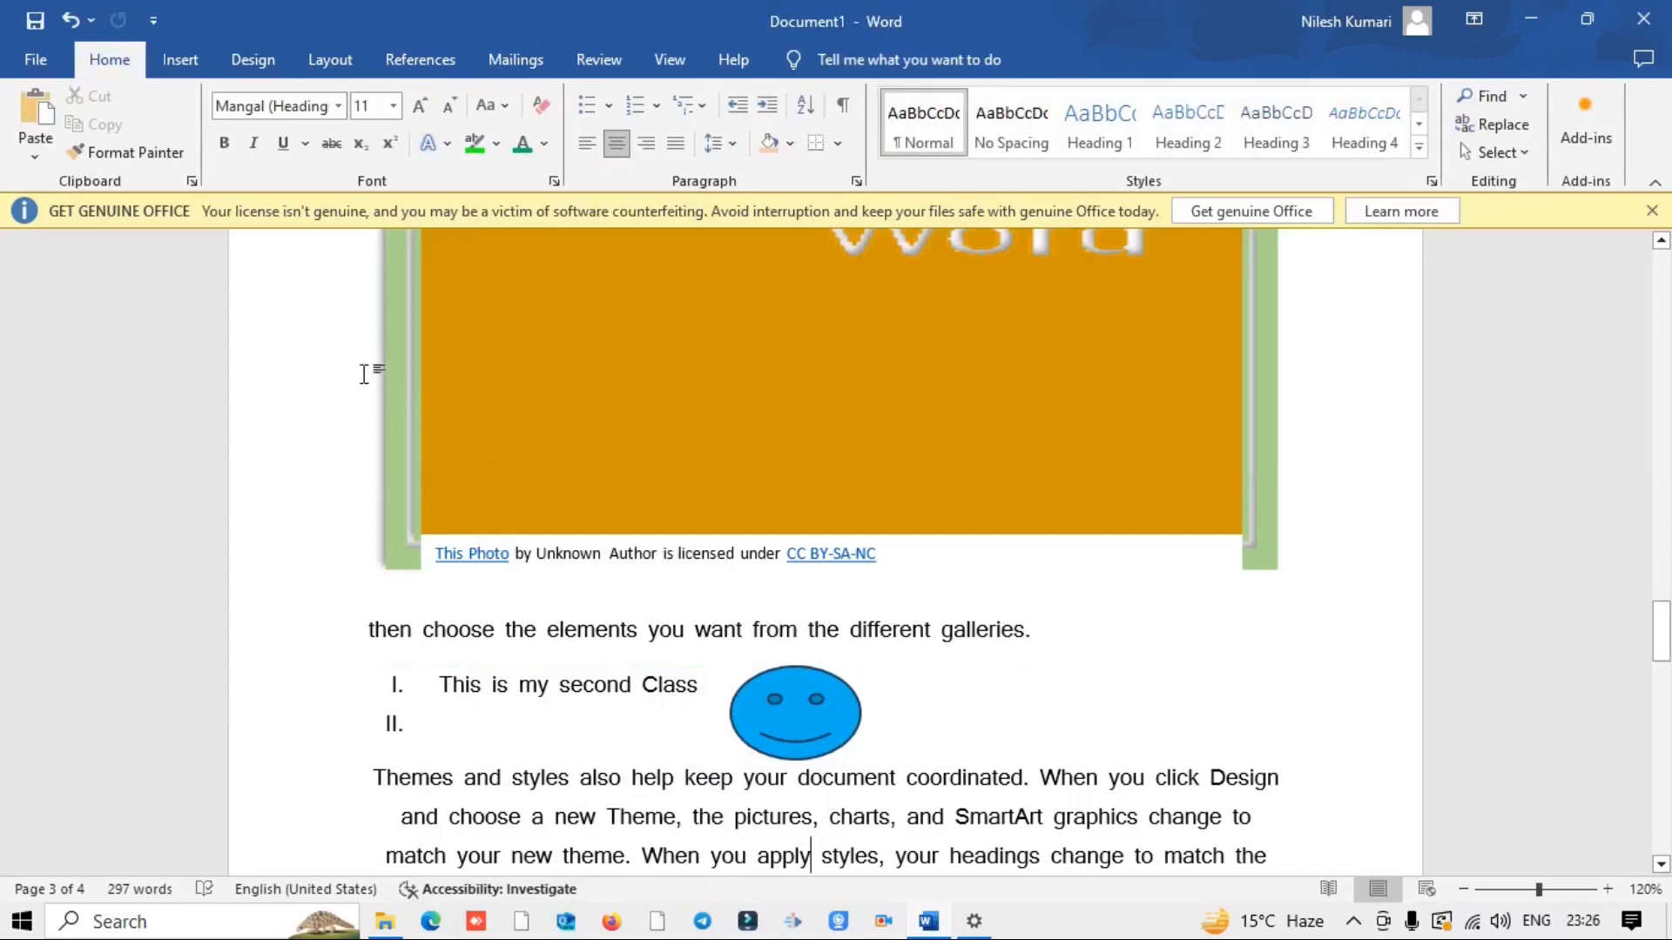
Step: Add a new line after the paragraph ending "new theme." and insert a Basic Block List SmartArt graphic there
left_click(188, 63)
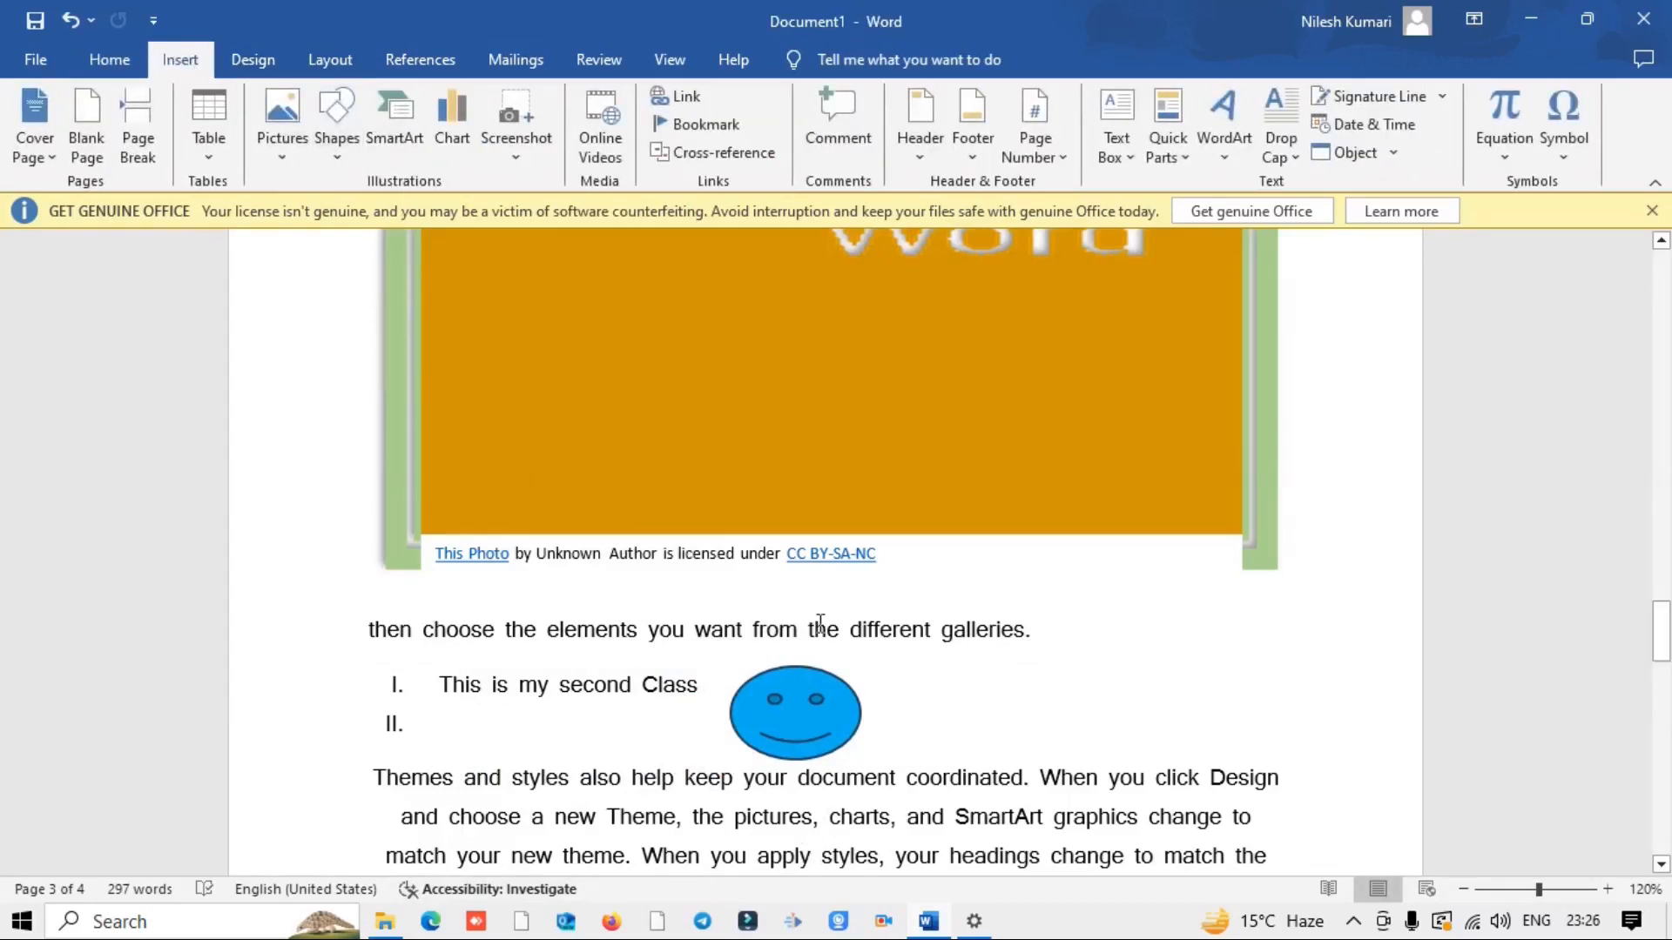
left_click(404, 127)
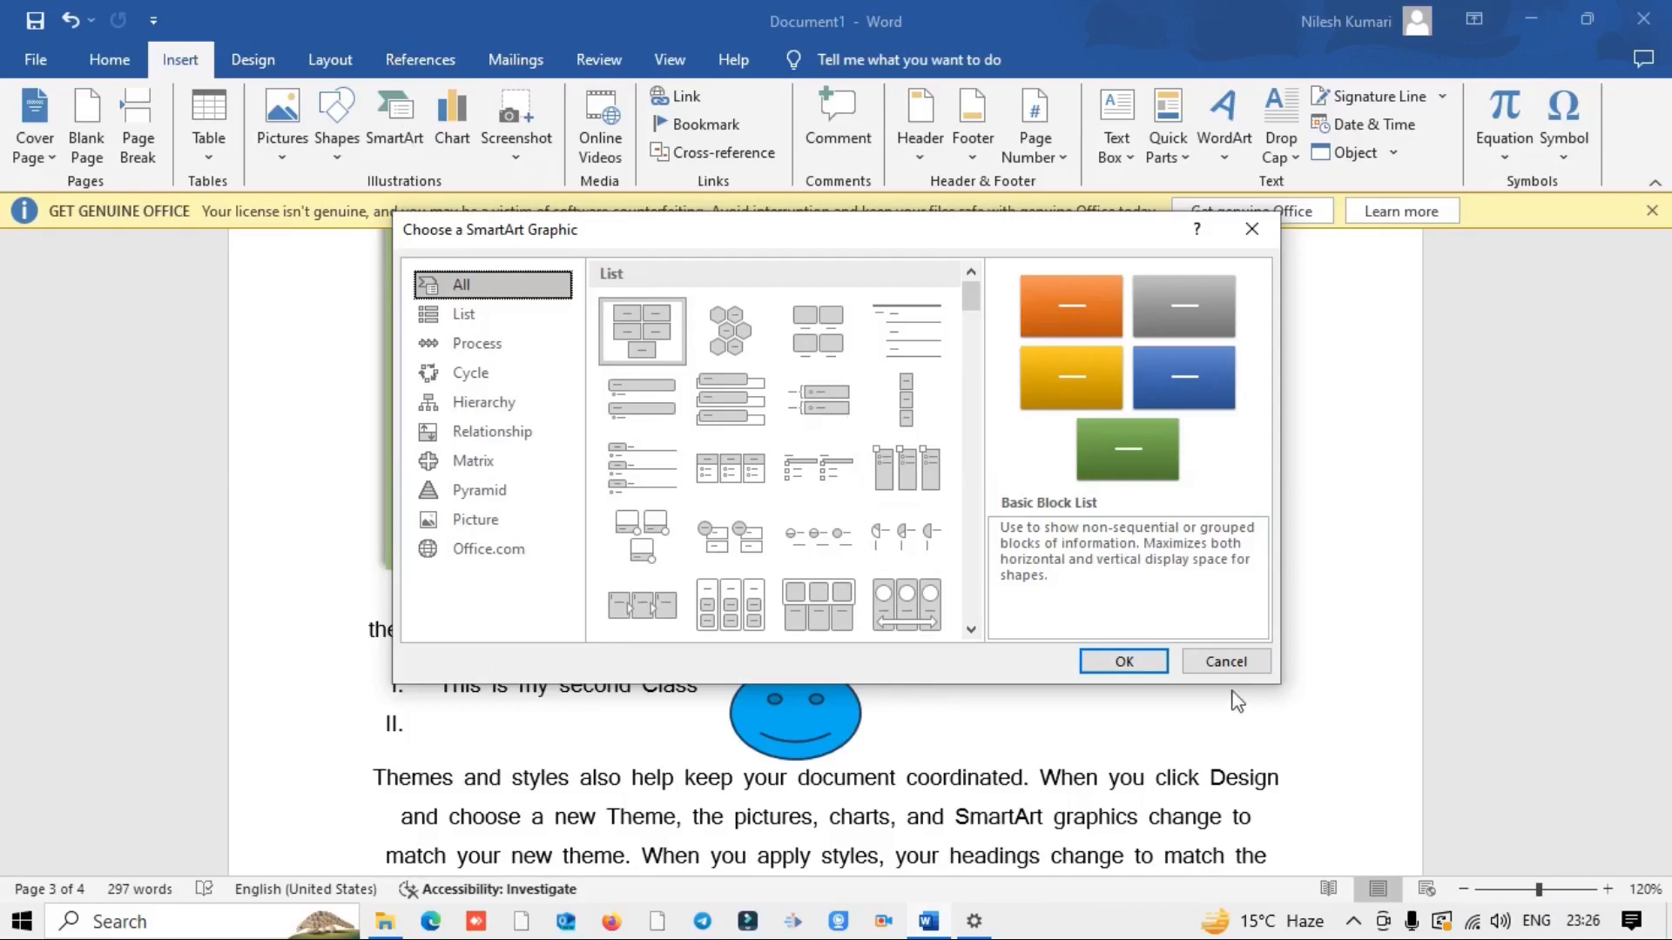
left_click(1226, 662)
scroll(1055, 810, "down", 3)
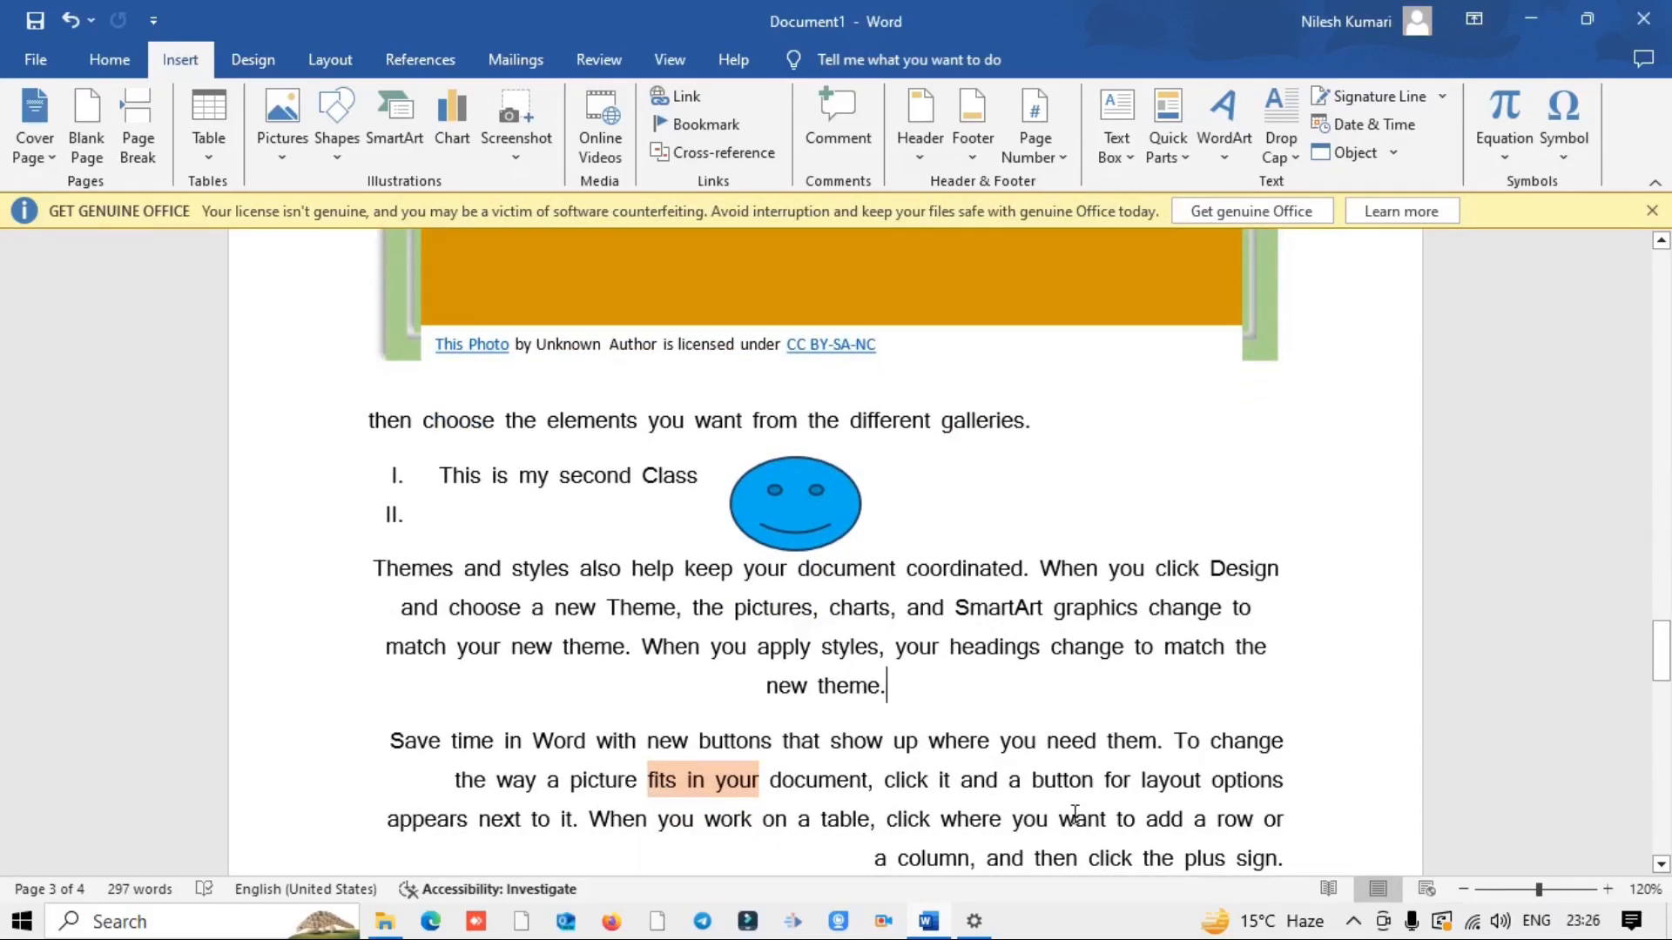
key("Return")
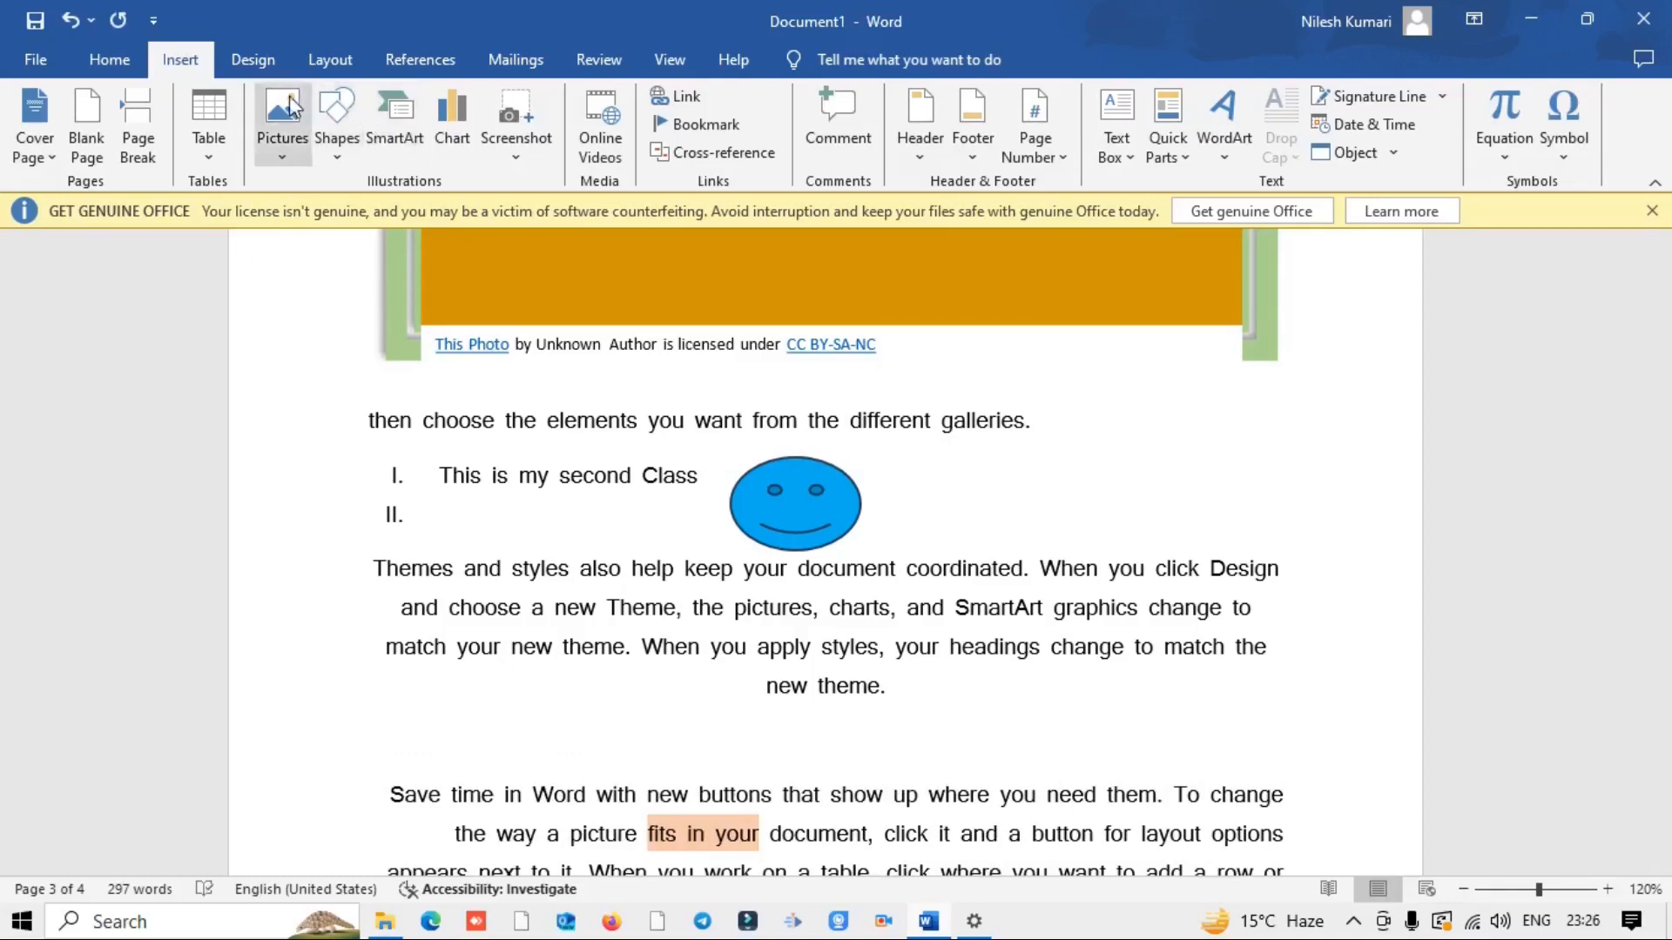
left_click(404, 131)
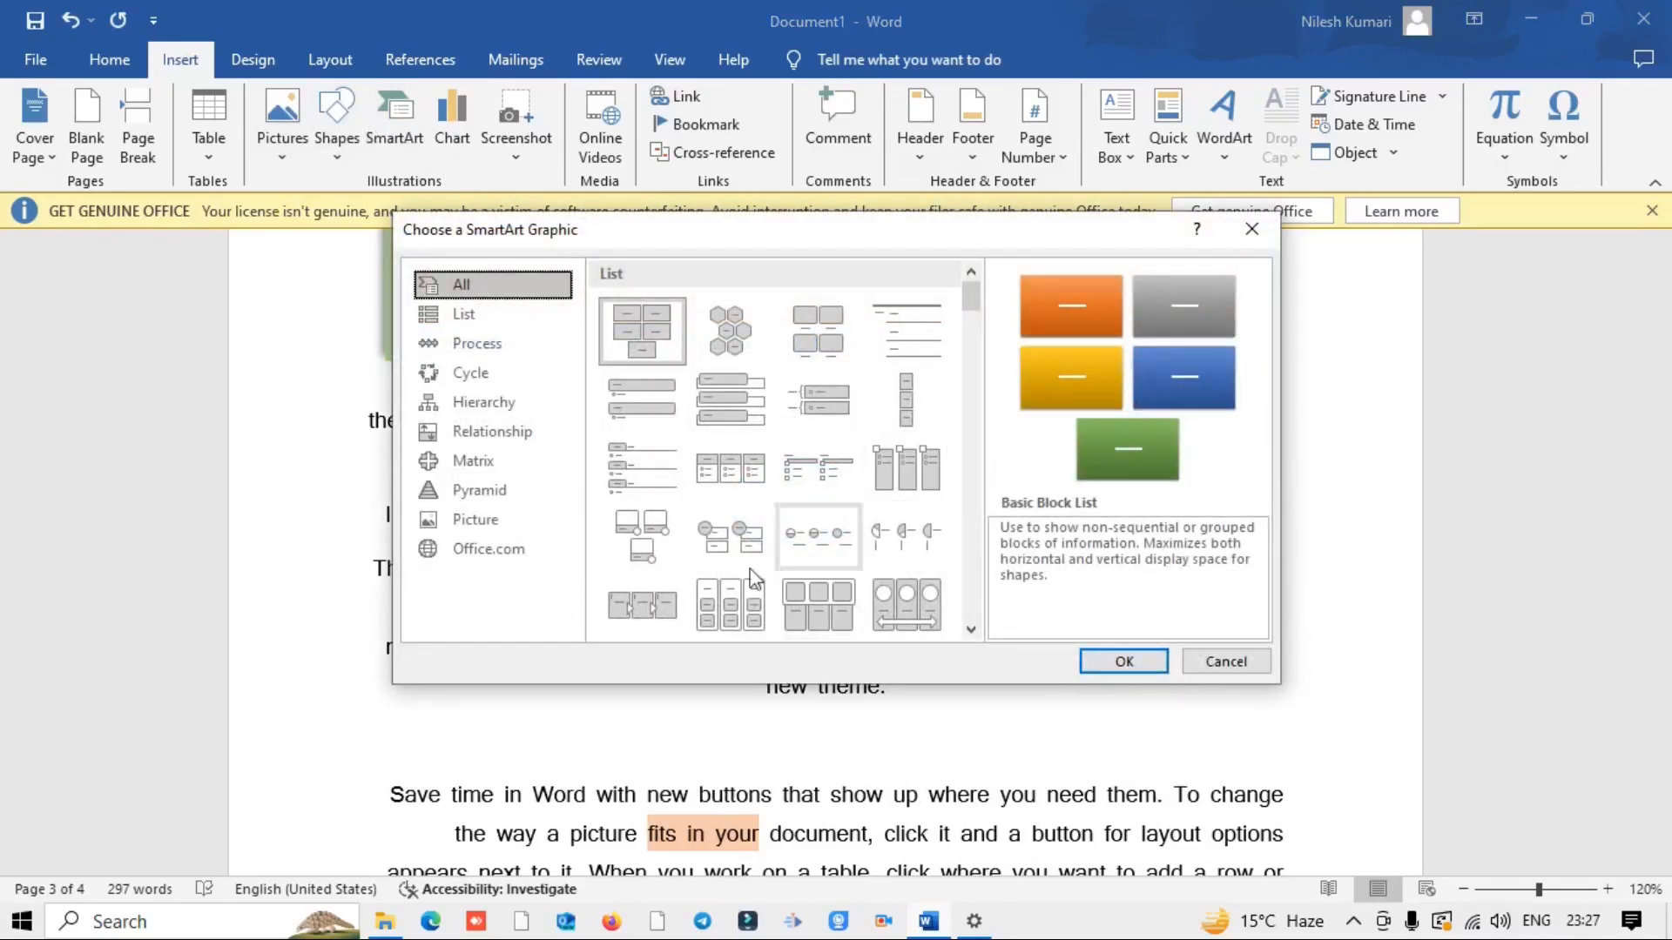
left_click(645, 326)
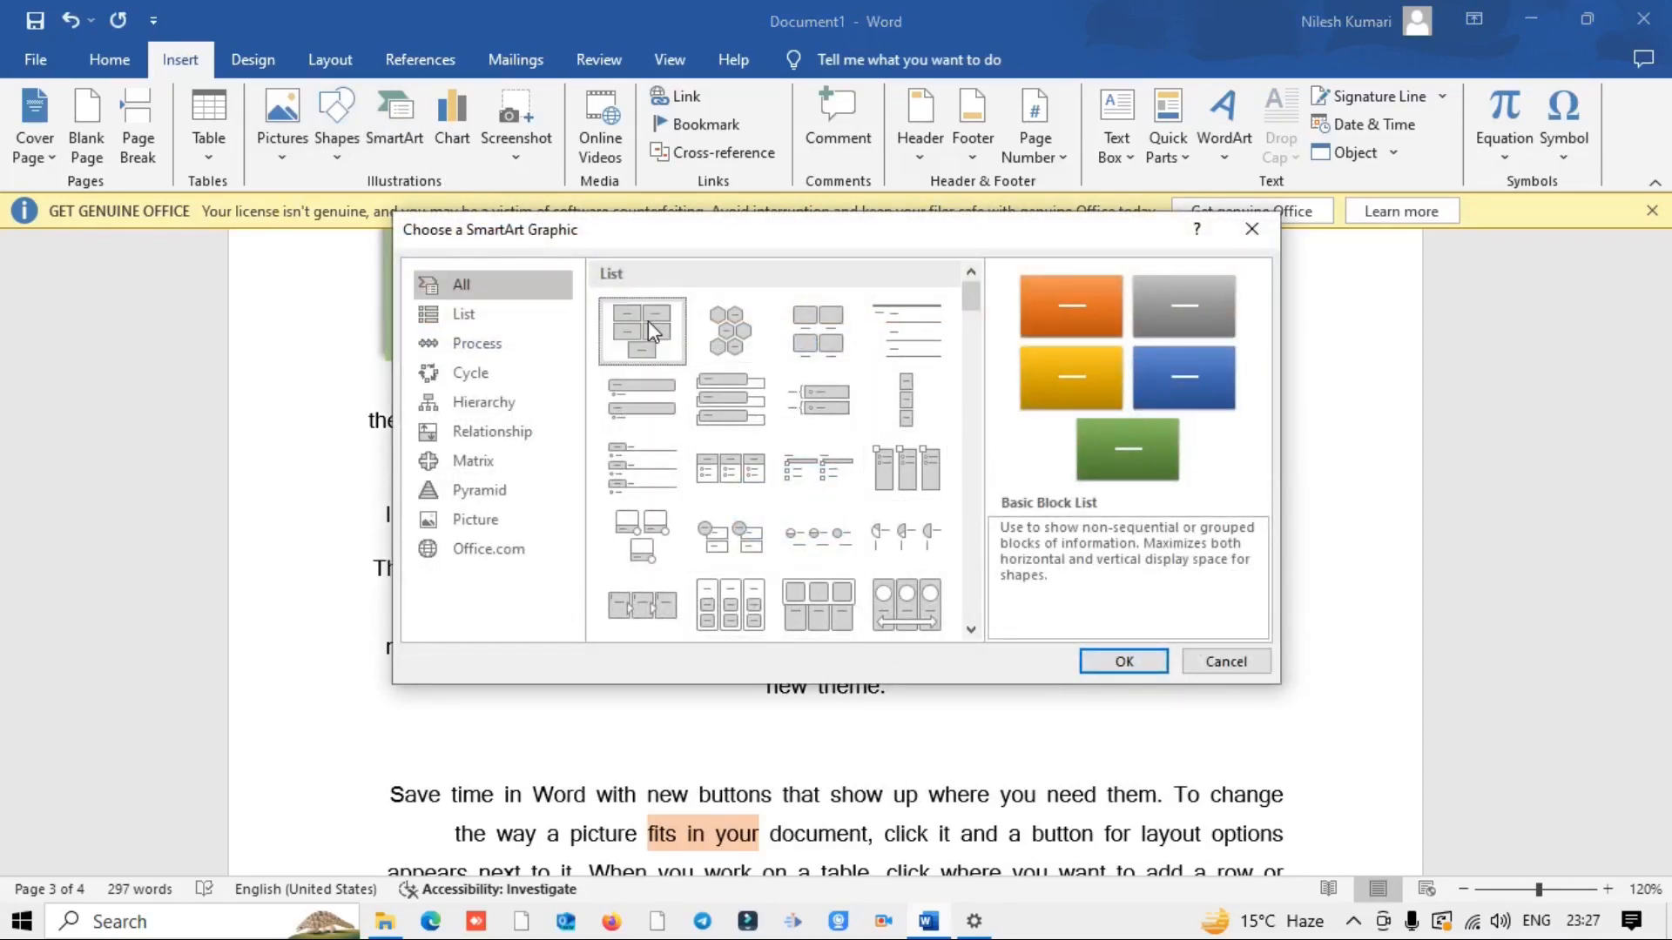
left_click(1124, 664)
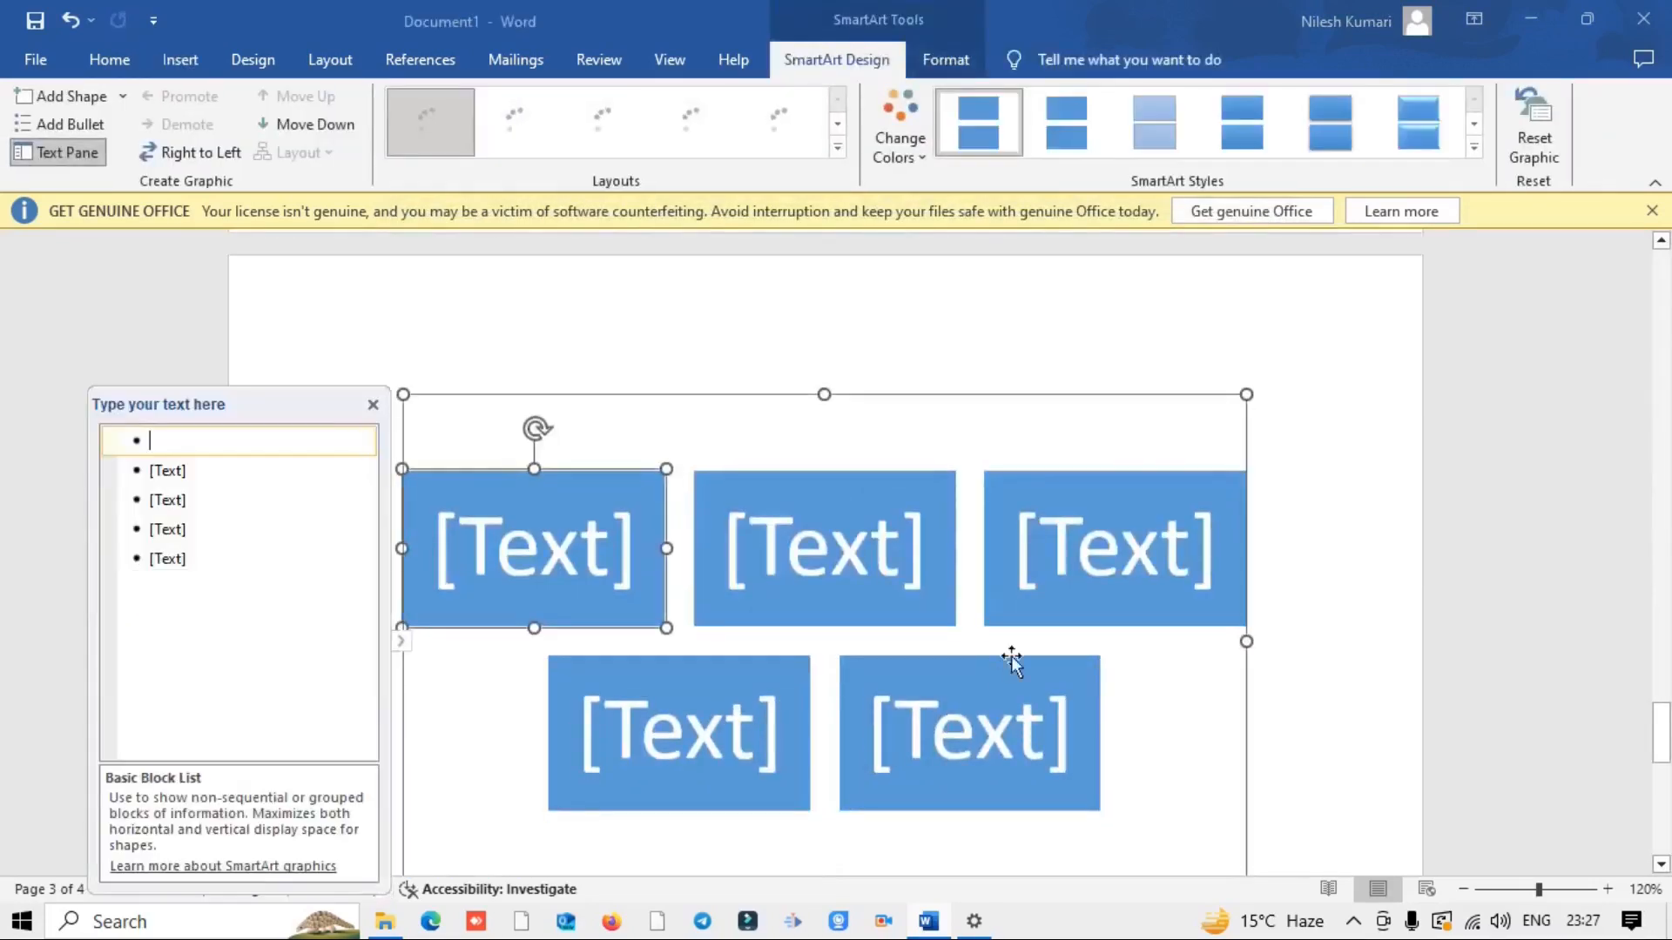
Step: Enter "word" in the first block of the SmartArt graphic and close its text pane
left_click(620, 545)
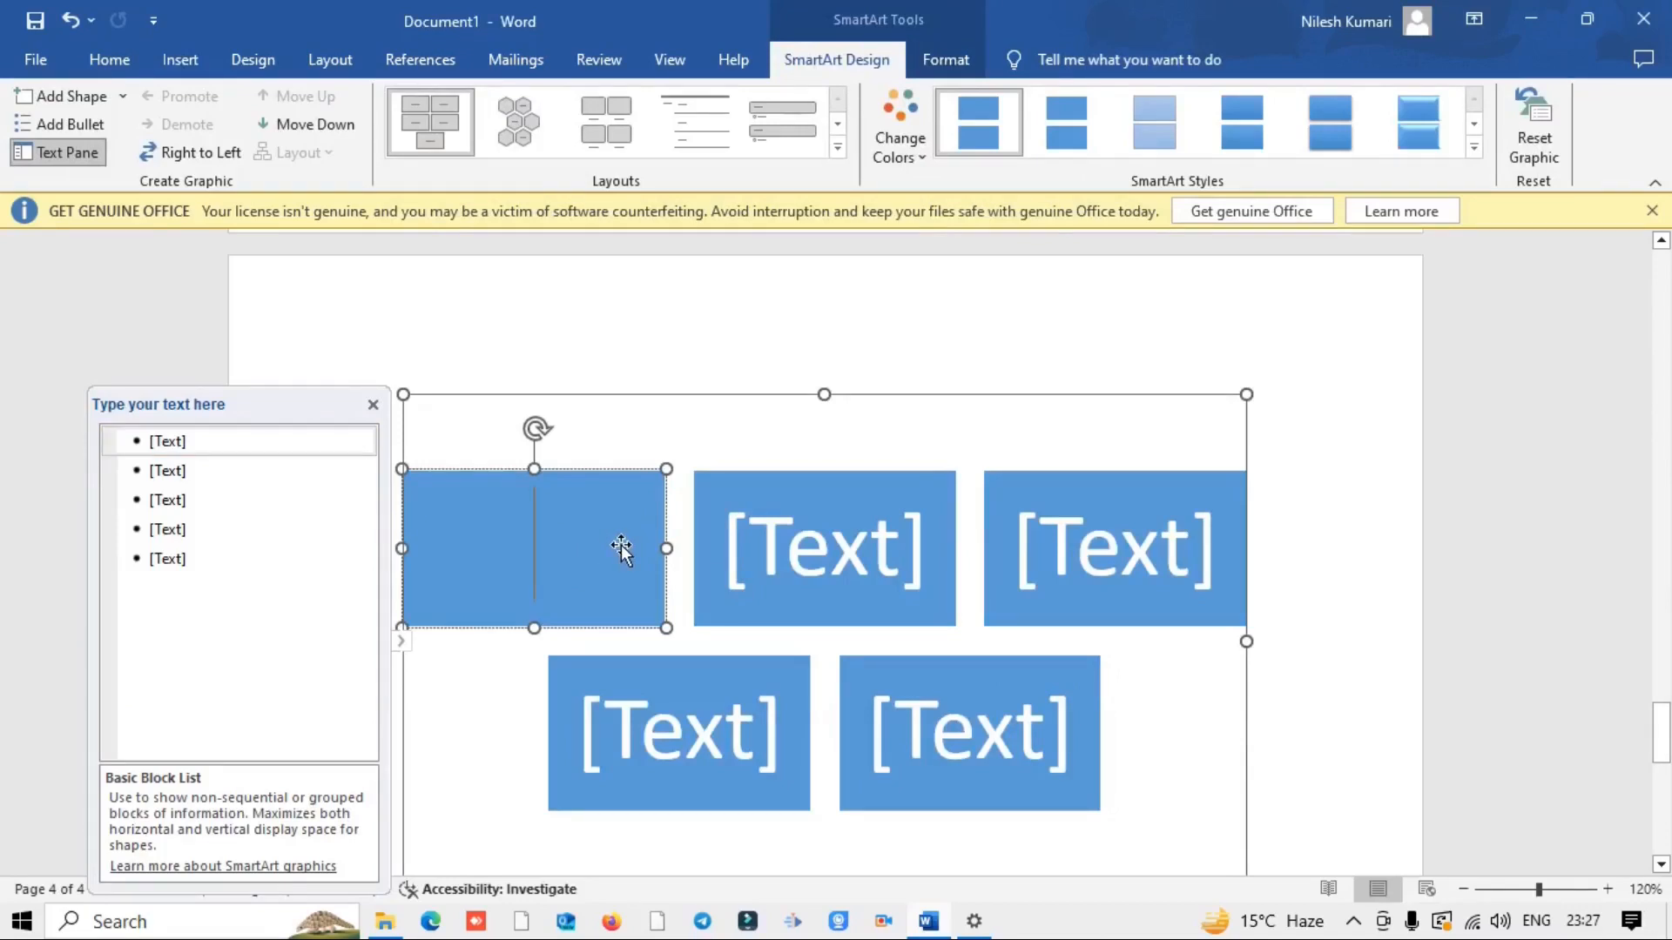
type("C")
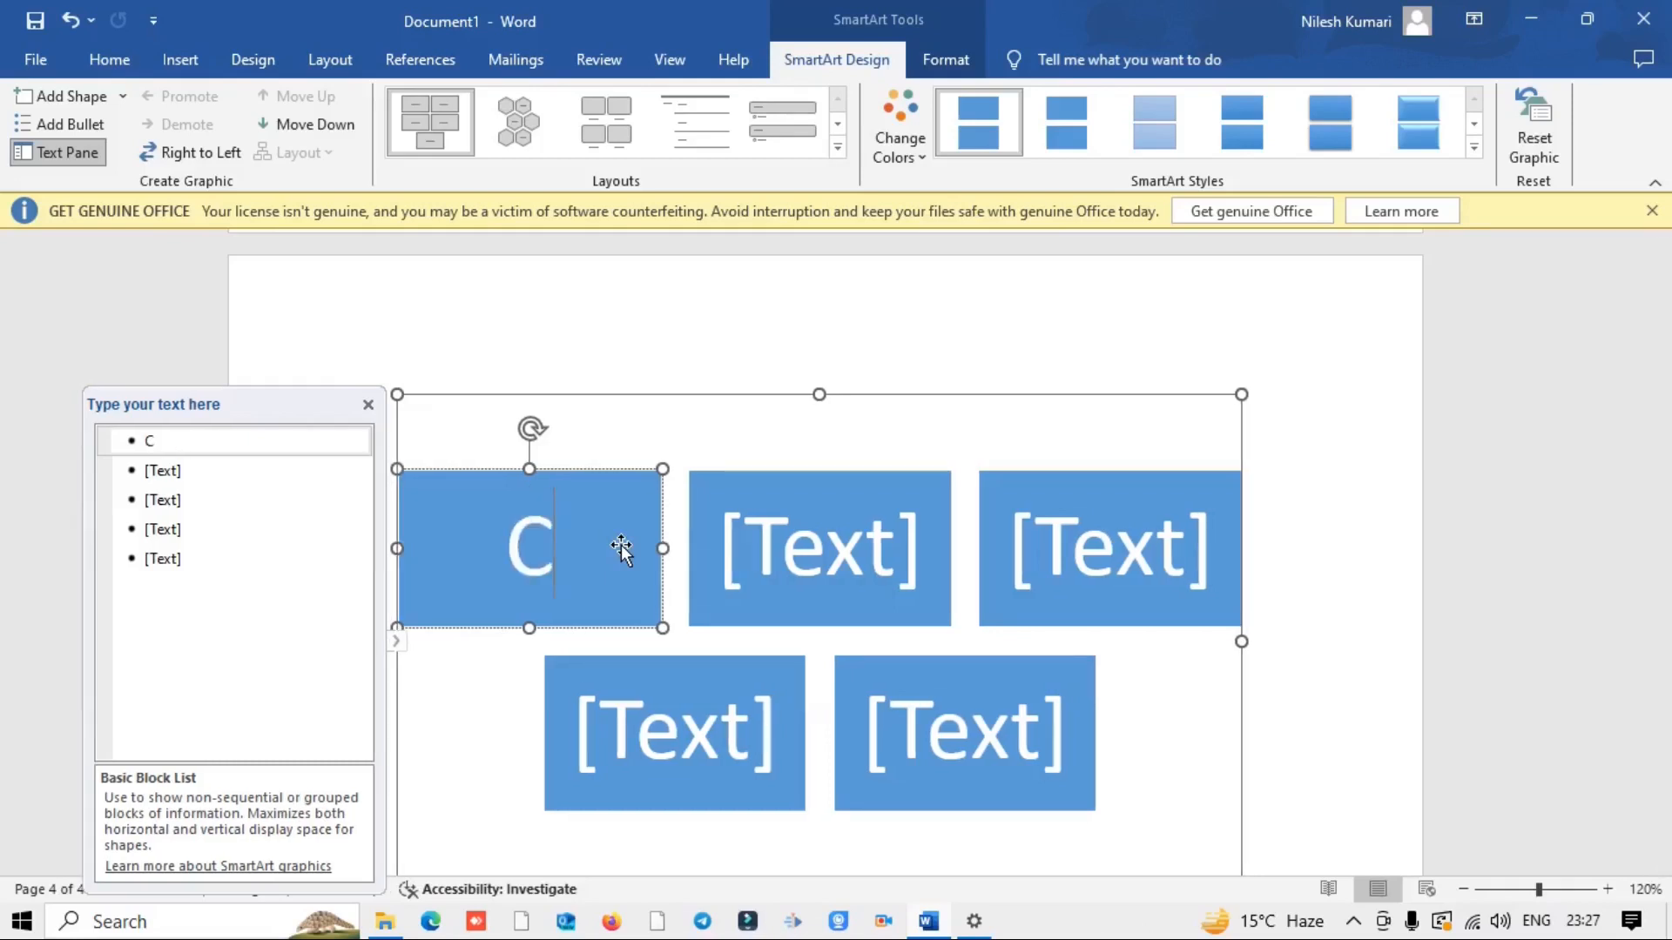
type("ntr")
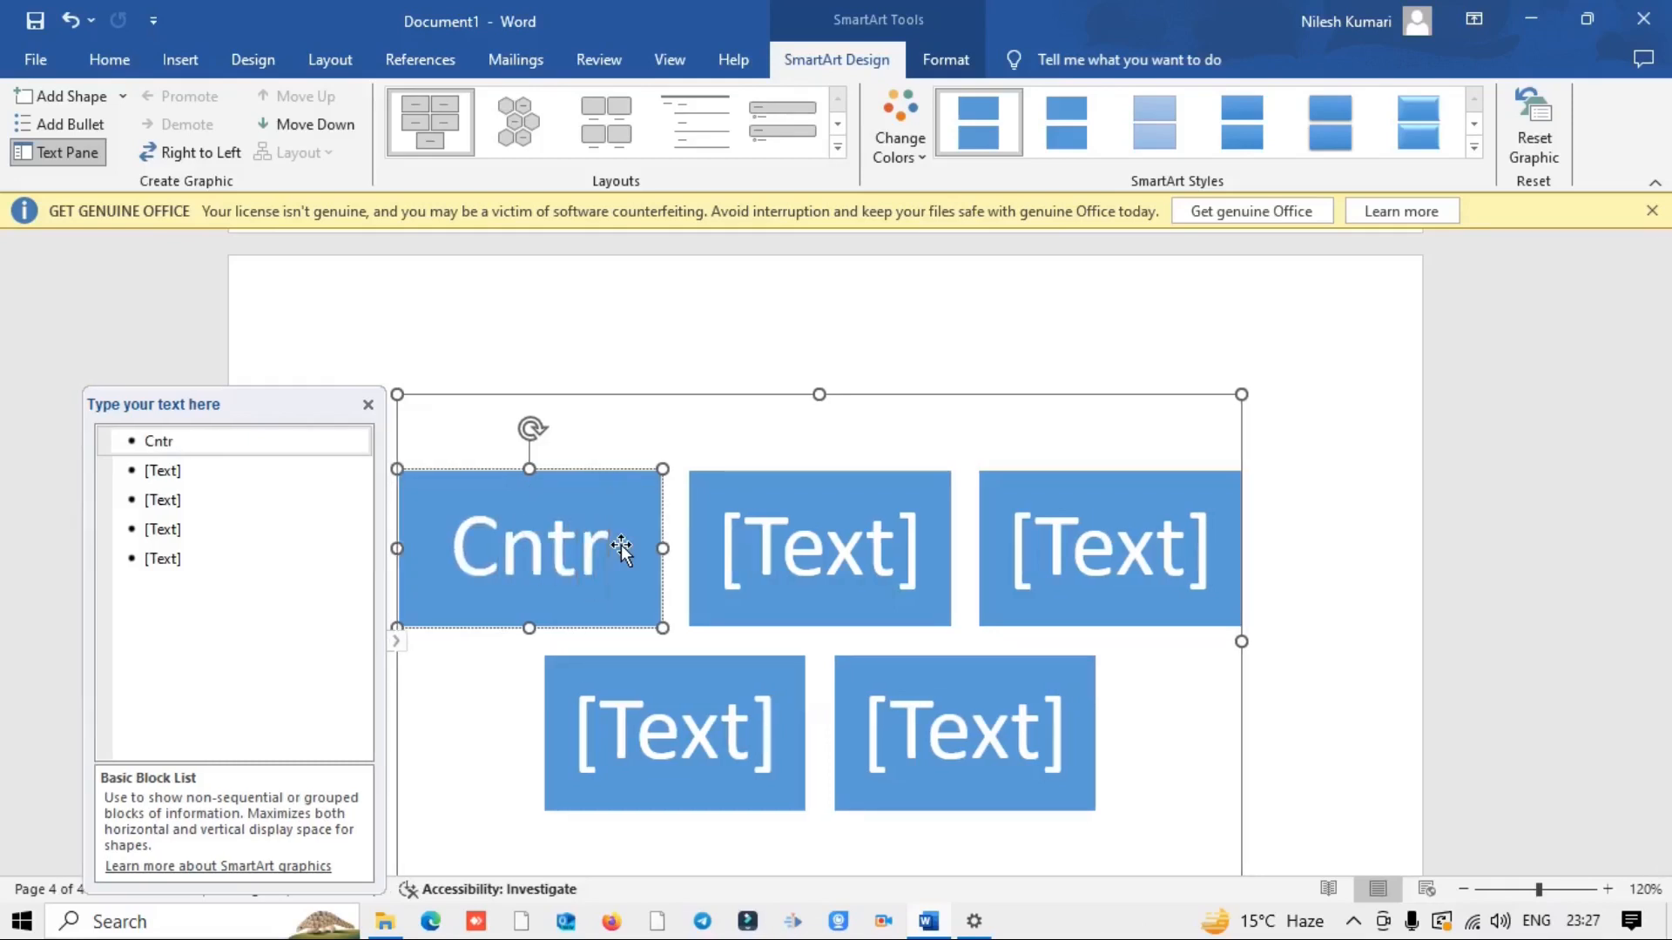
key("BackSpace")
key("BackSpace")
key("BackSpace")
key("BackSpace")
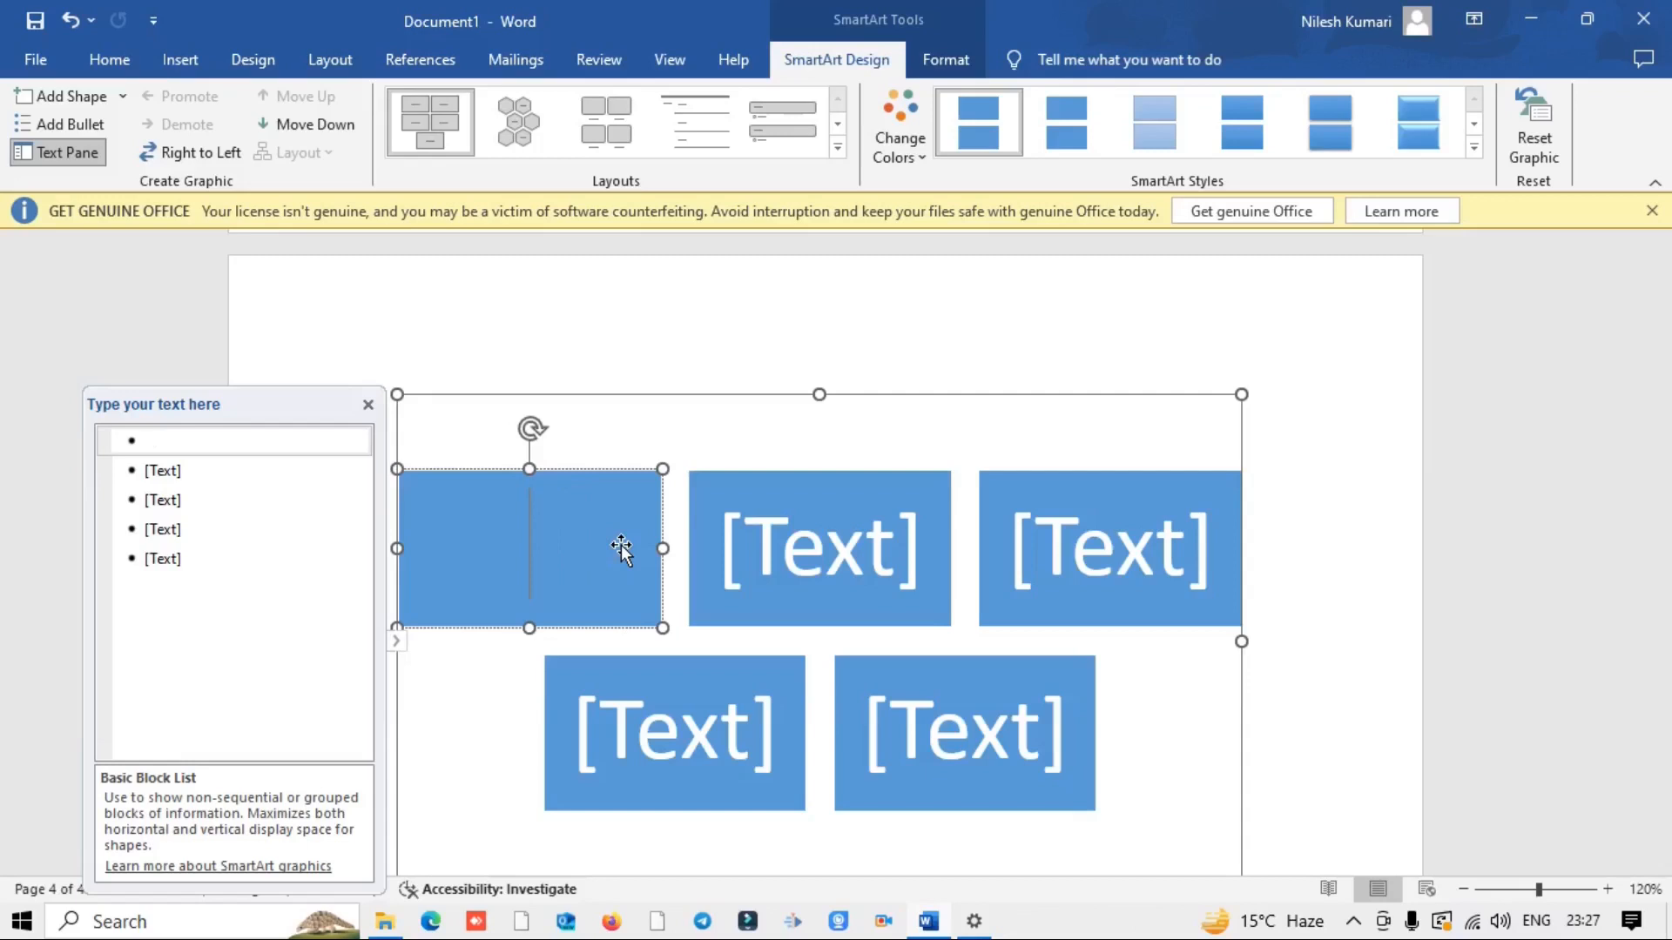
type("wor")
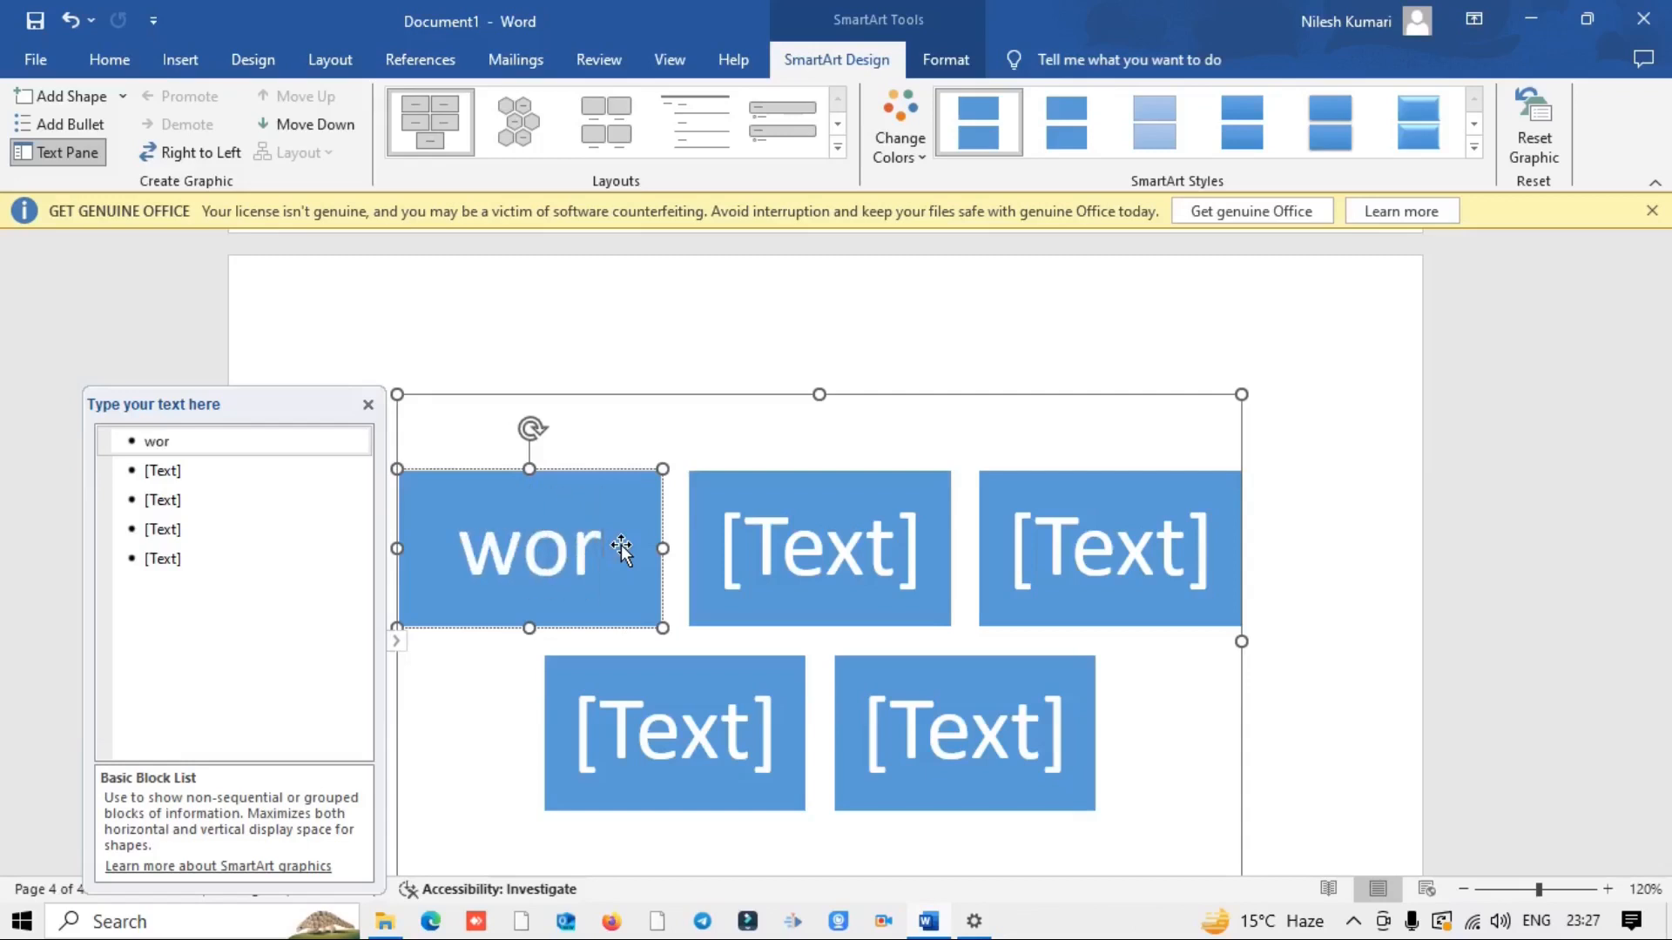
type("d")
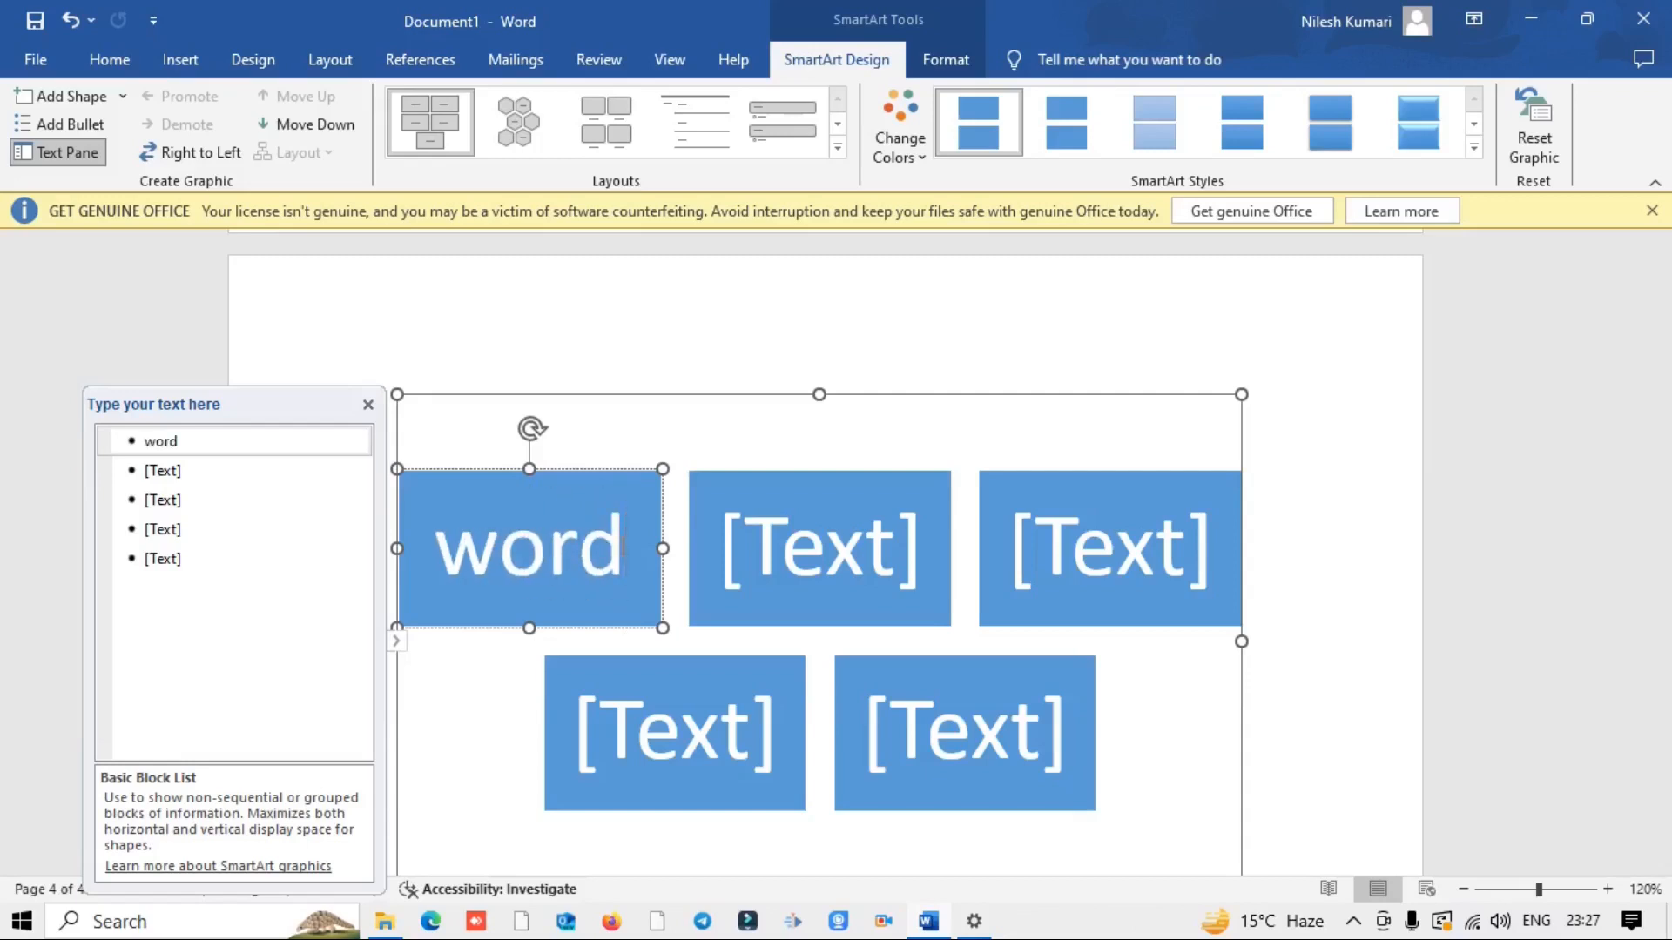
left_click(810, 538)
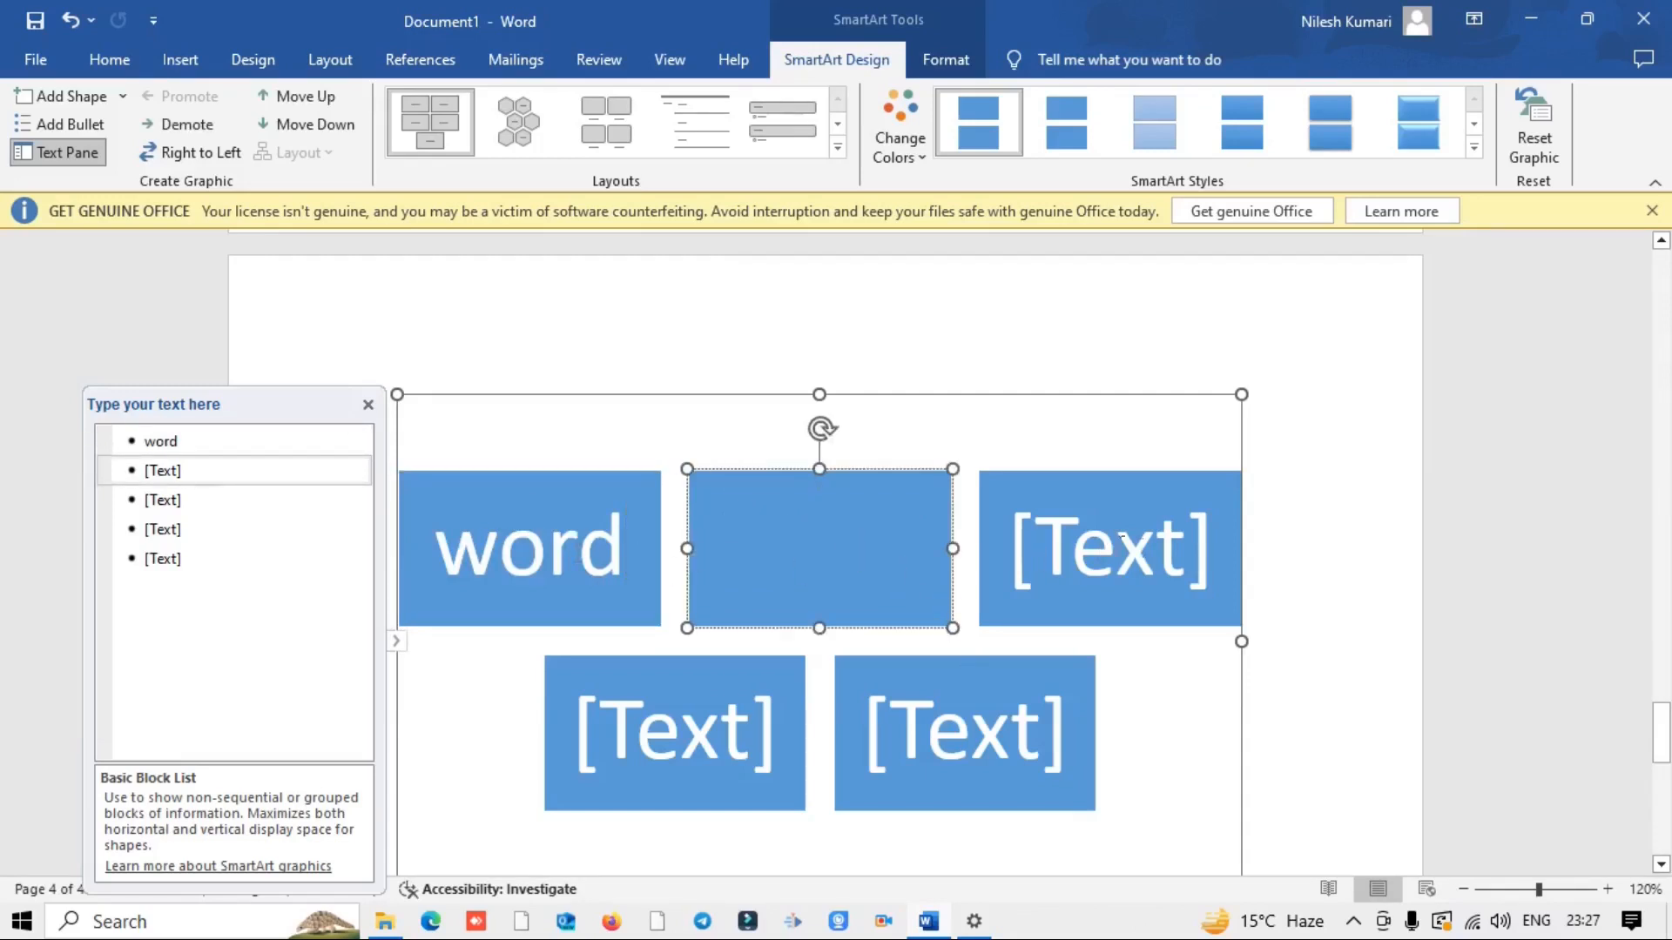
left_click(368, 406)
key("Escape")
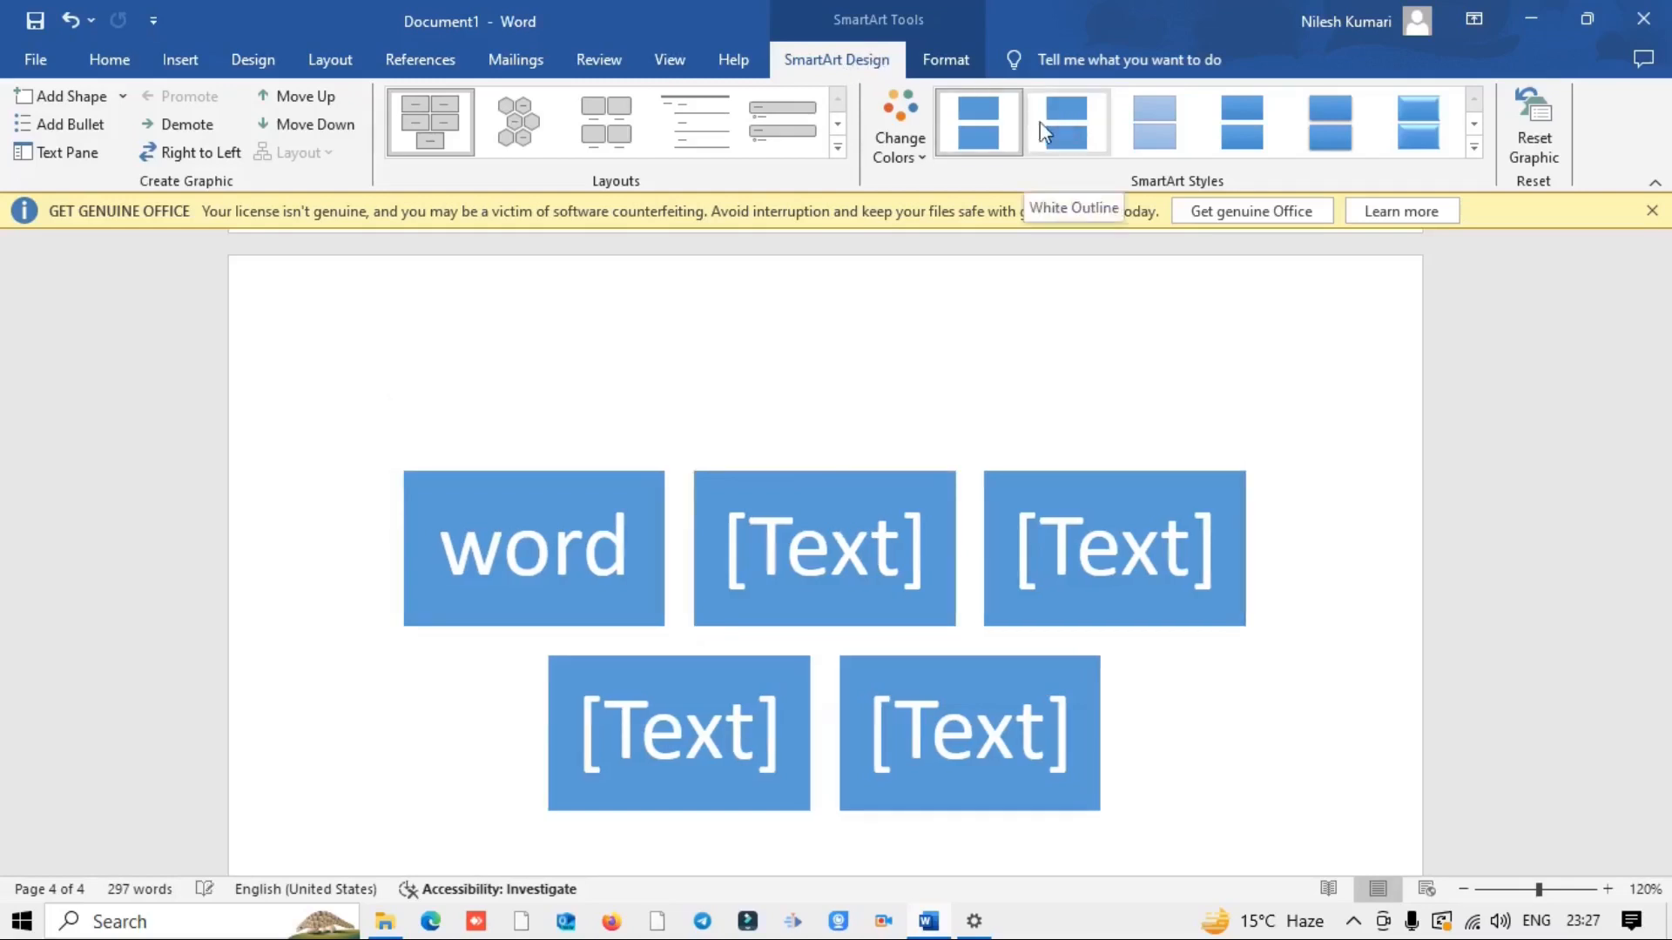
Step: Switch the SmartArt graphic to the layout with captions under rounded picture boxes and apply the colorful range from yellow through green to blue
left_click(521, 106)
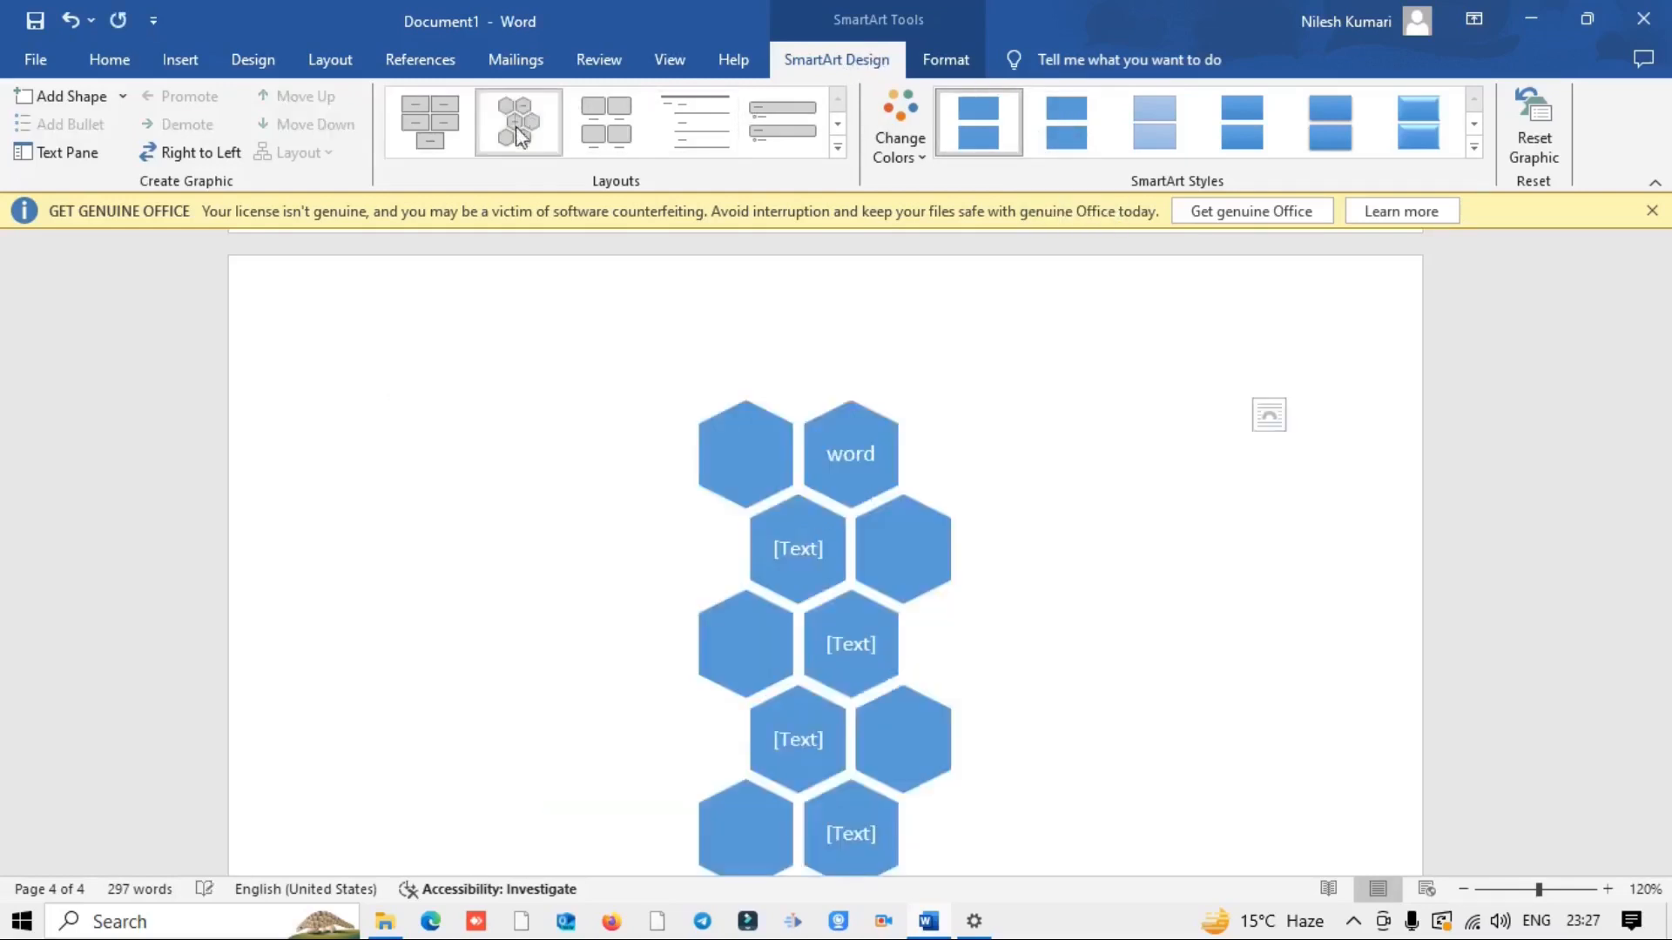
left_click(610, 122)
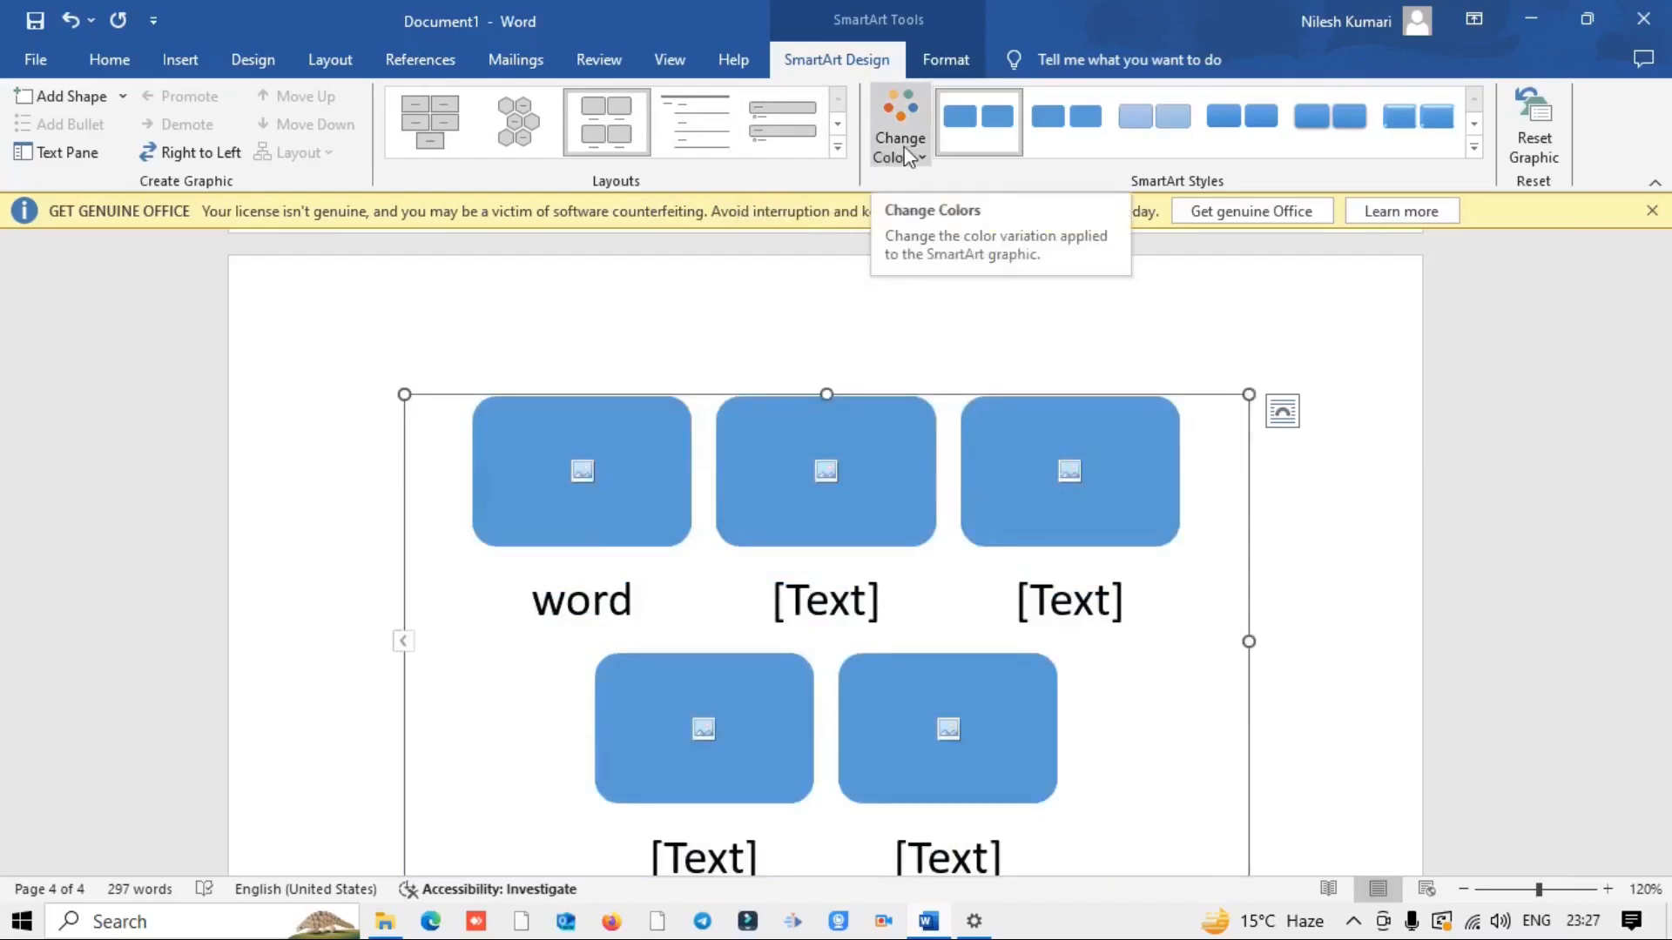
left_click(905, 157)
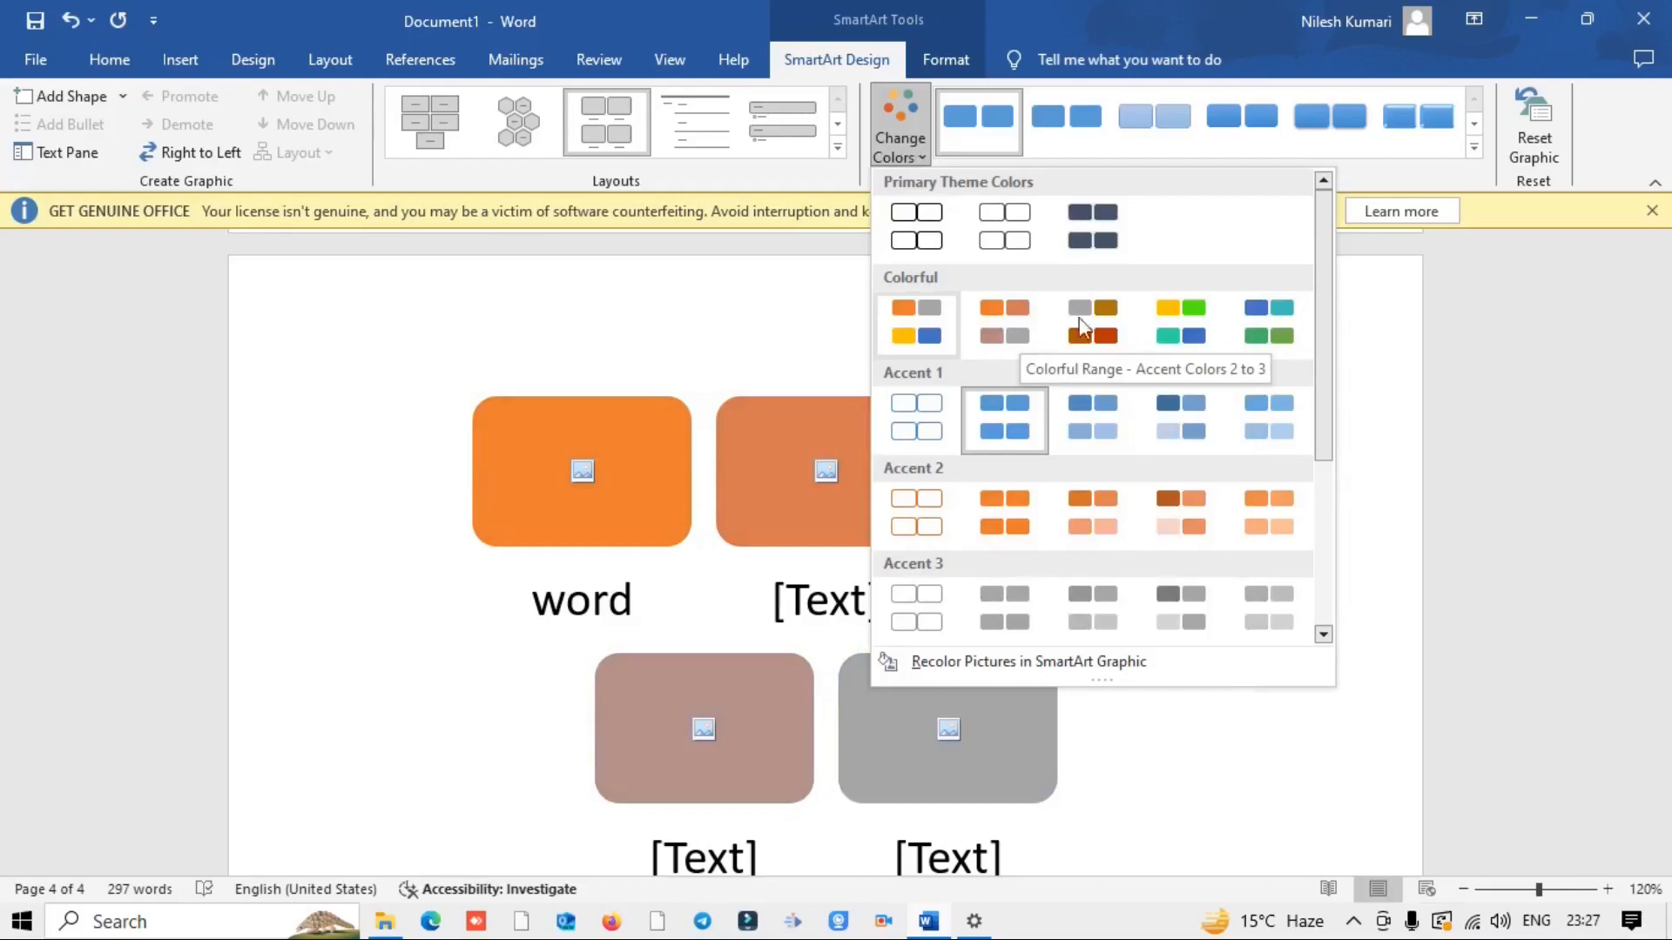
left_click(1182, 314)
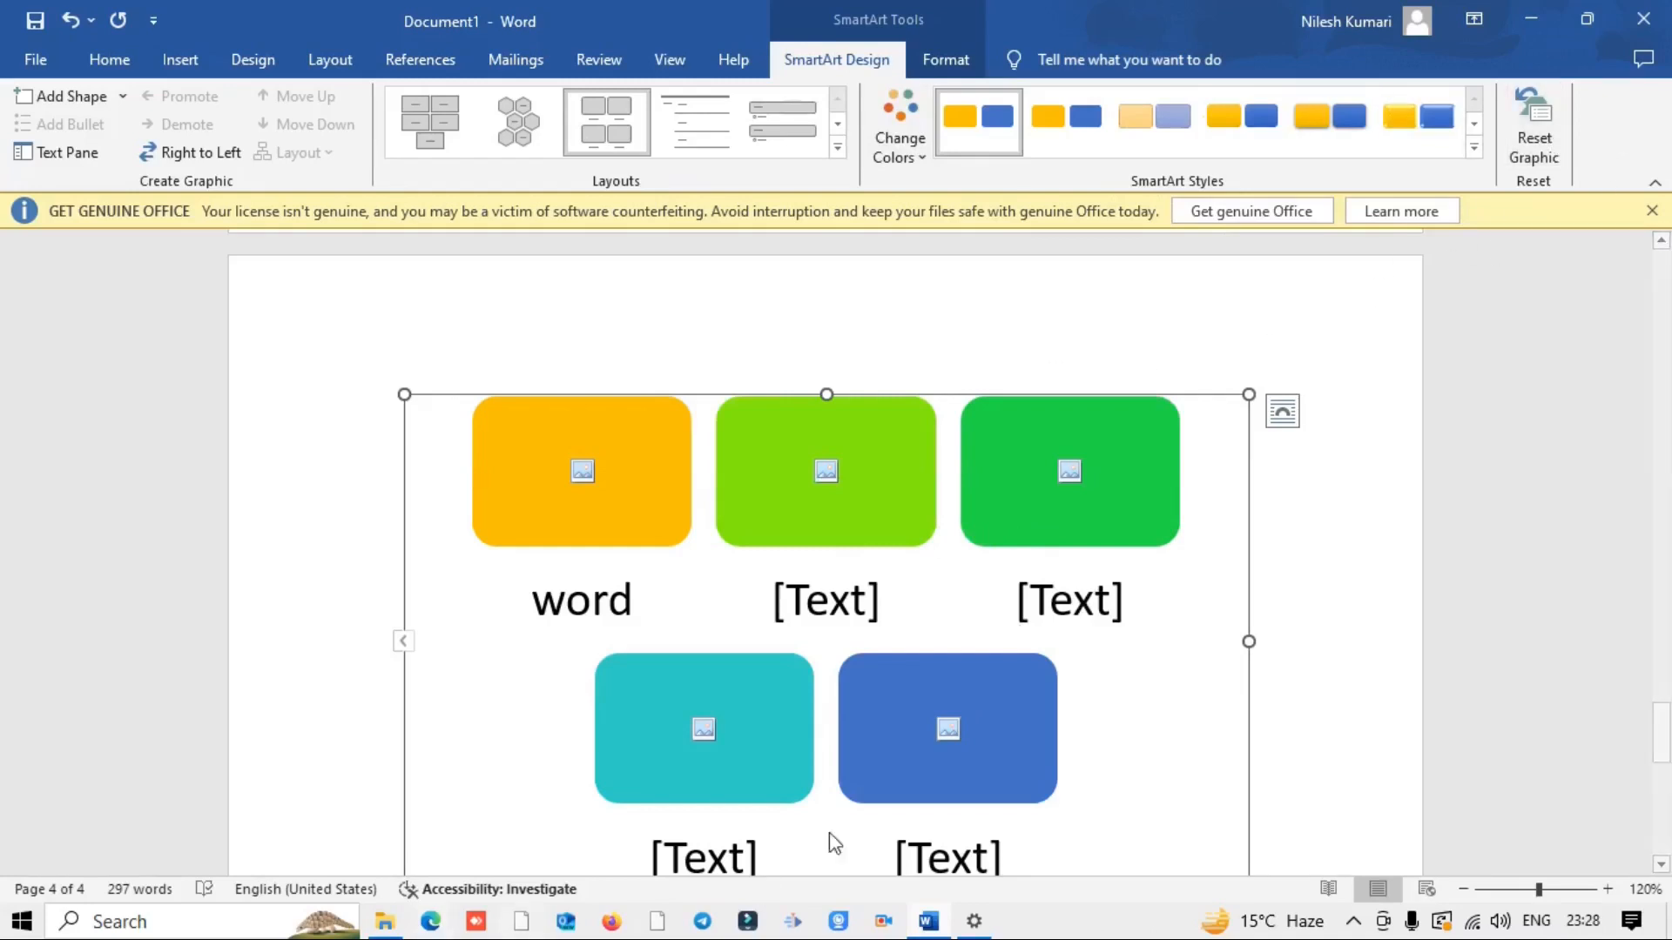
Step: Add a new blank line below the paragraph ending "new theme." on page 3
left_click(180, 59)
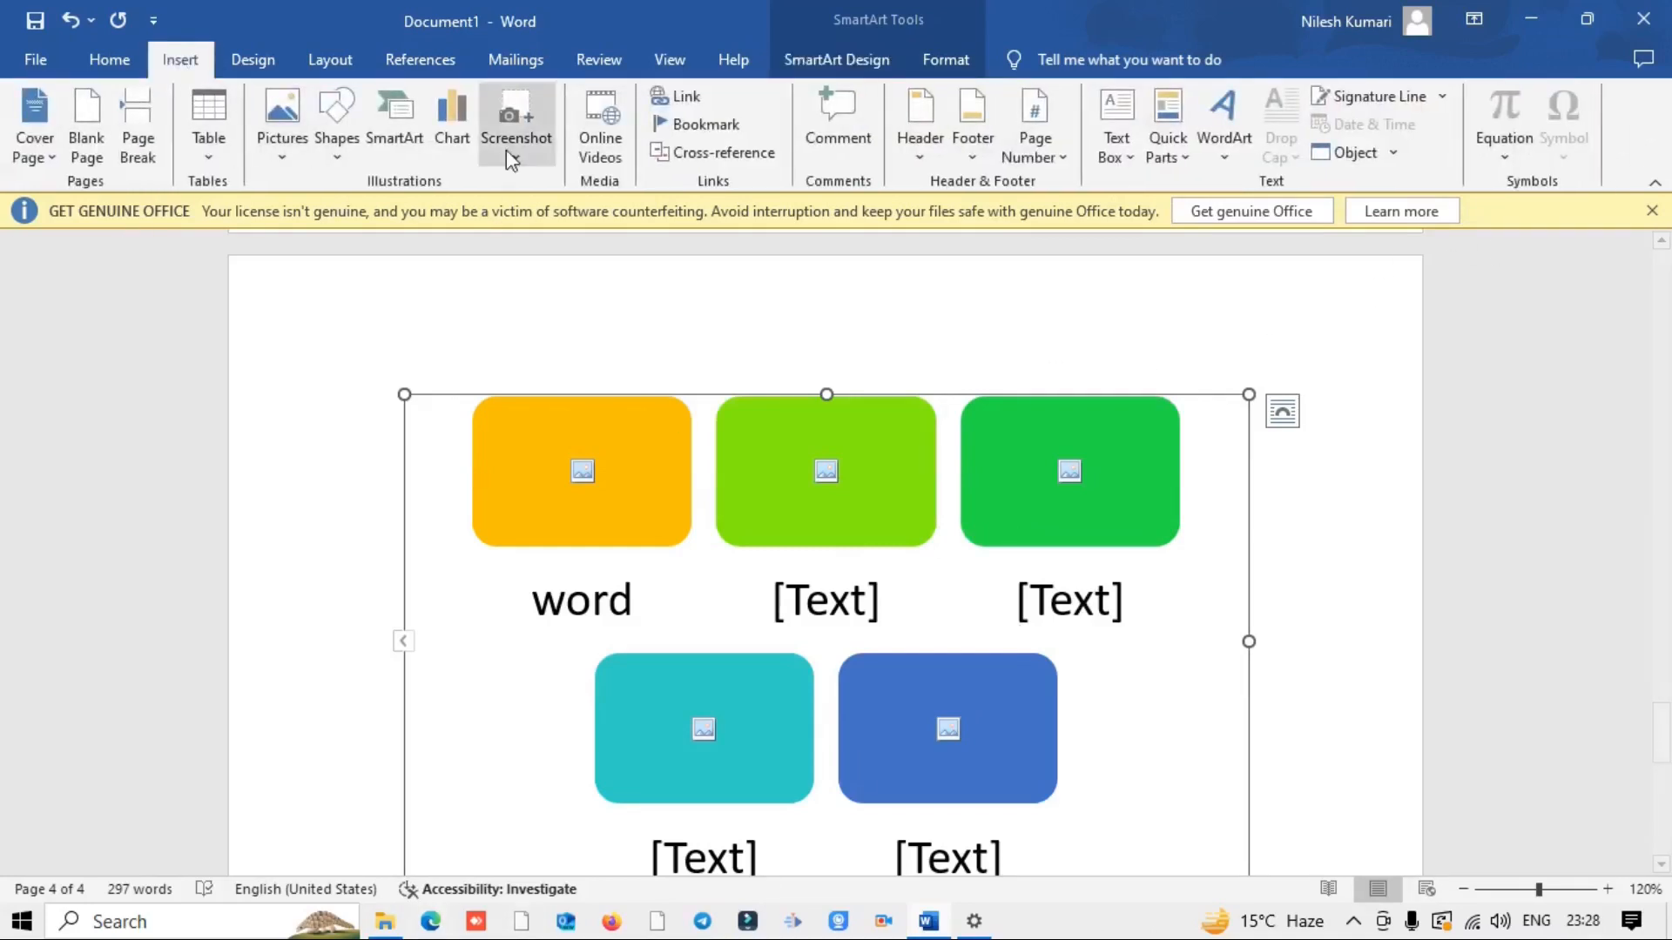
scroll(1132, 662, "up", 3)
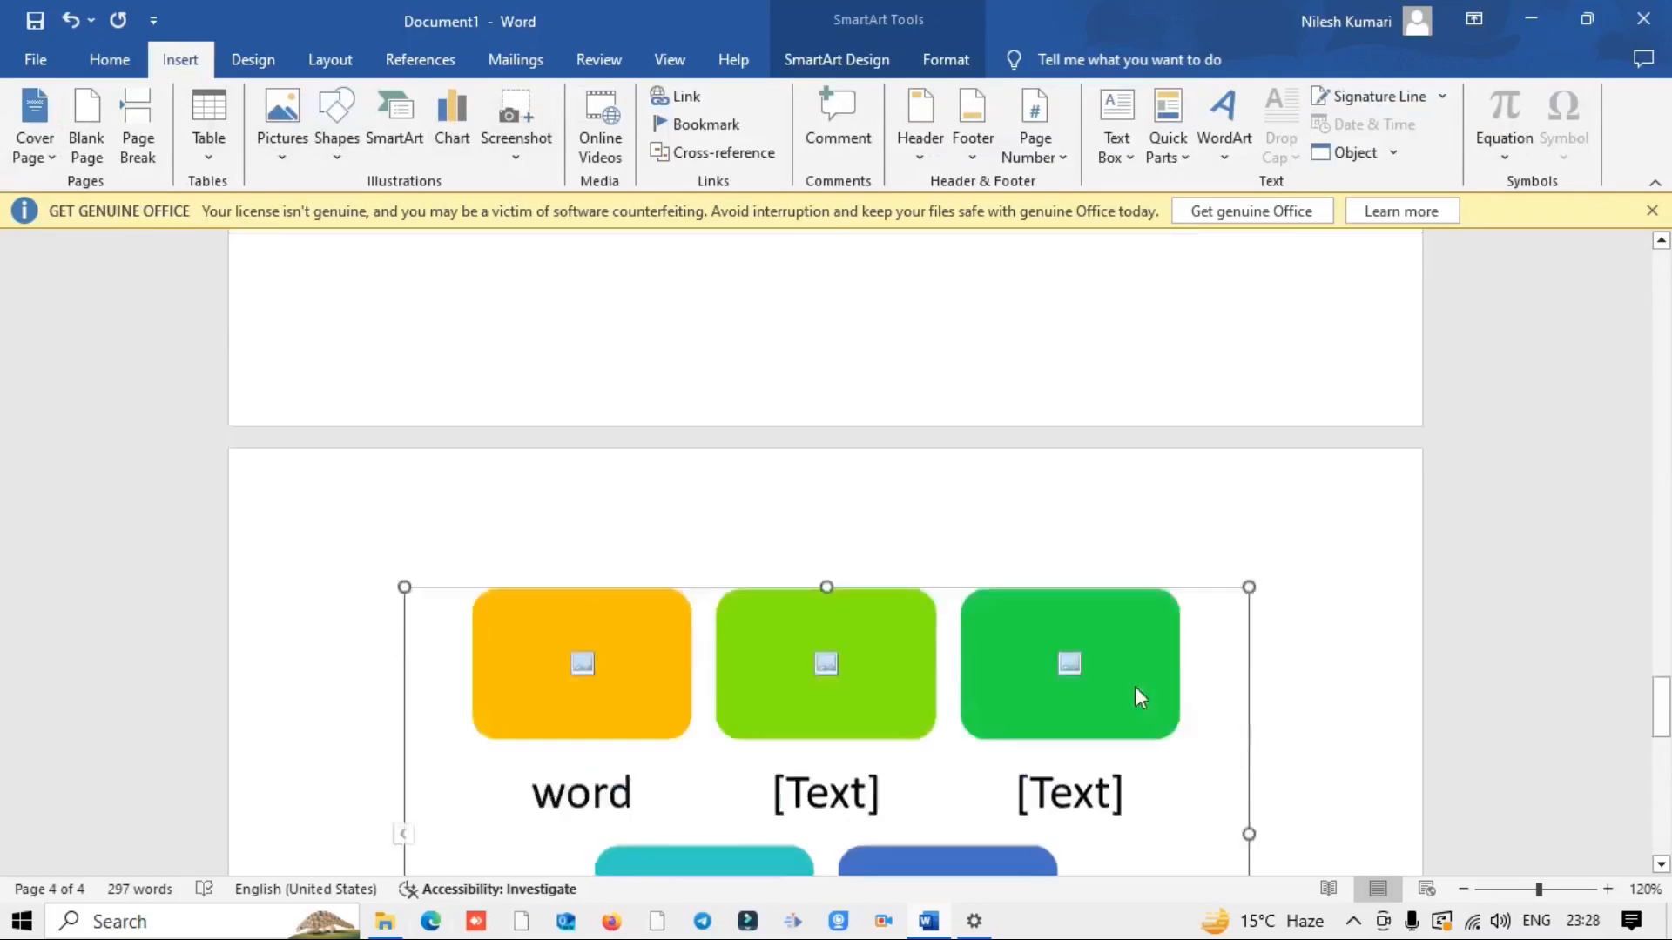
scroll(1136, 686, "up", 6)
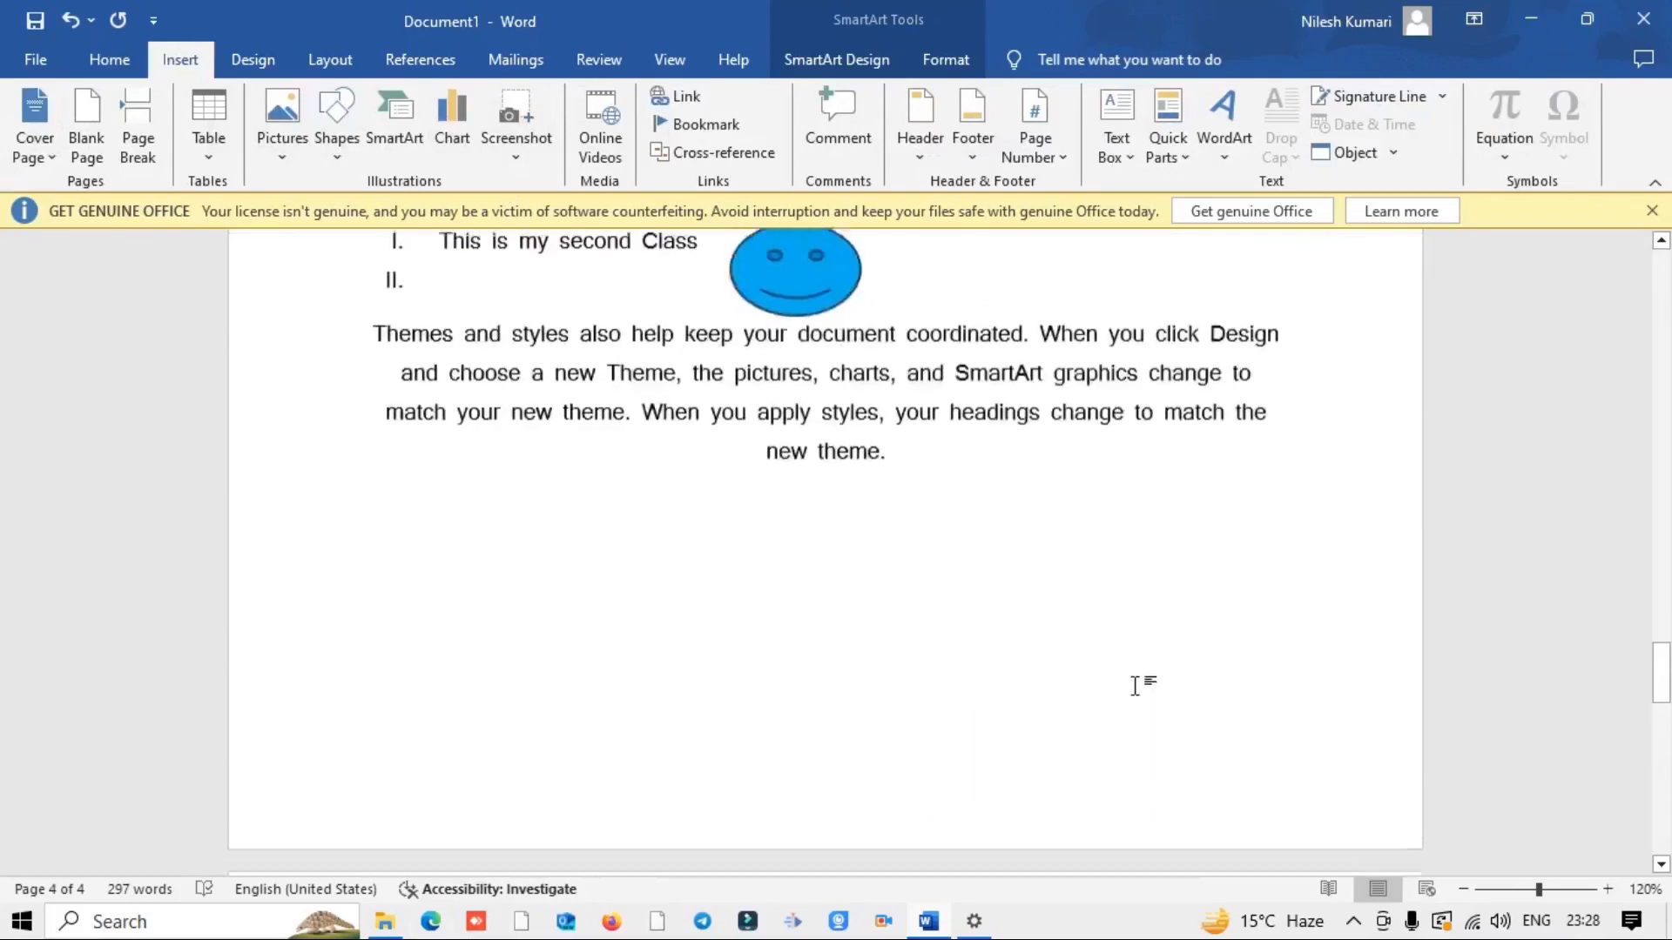
left_click(899, 464)
key("Return")
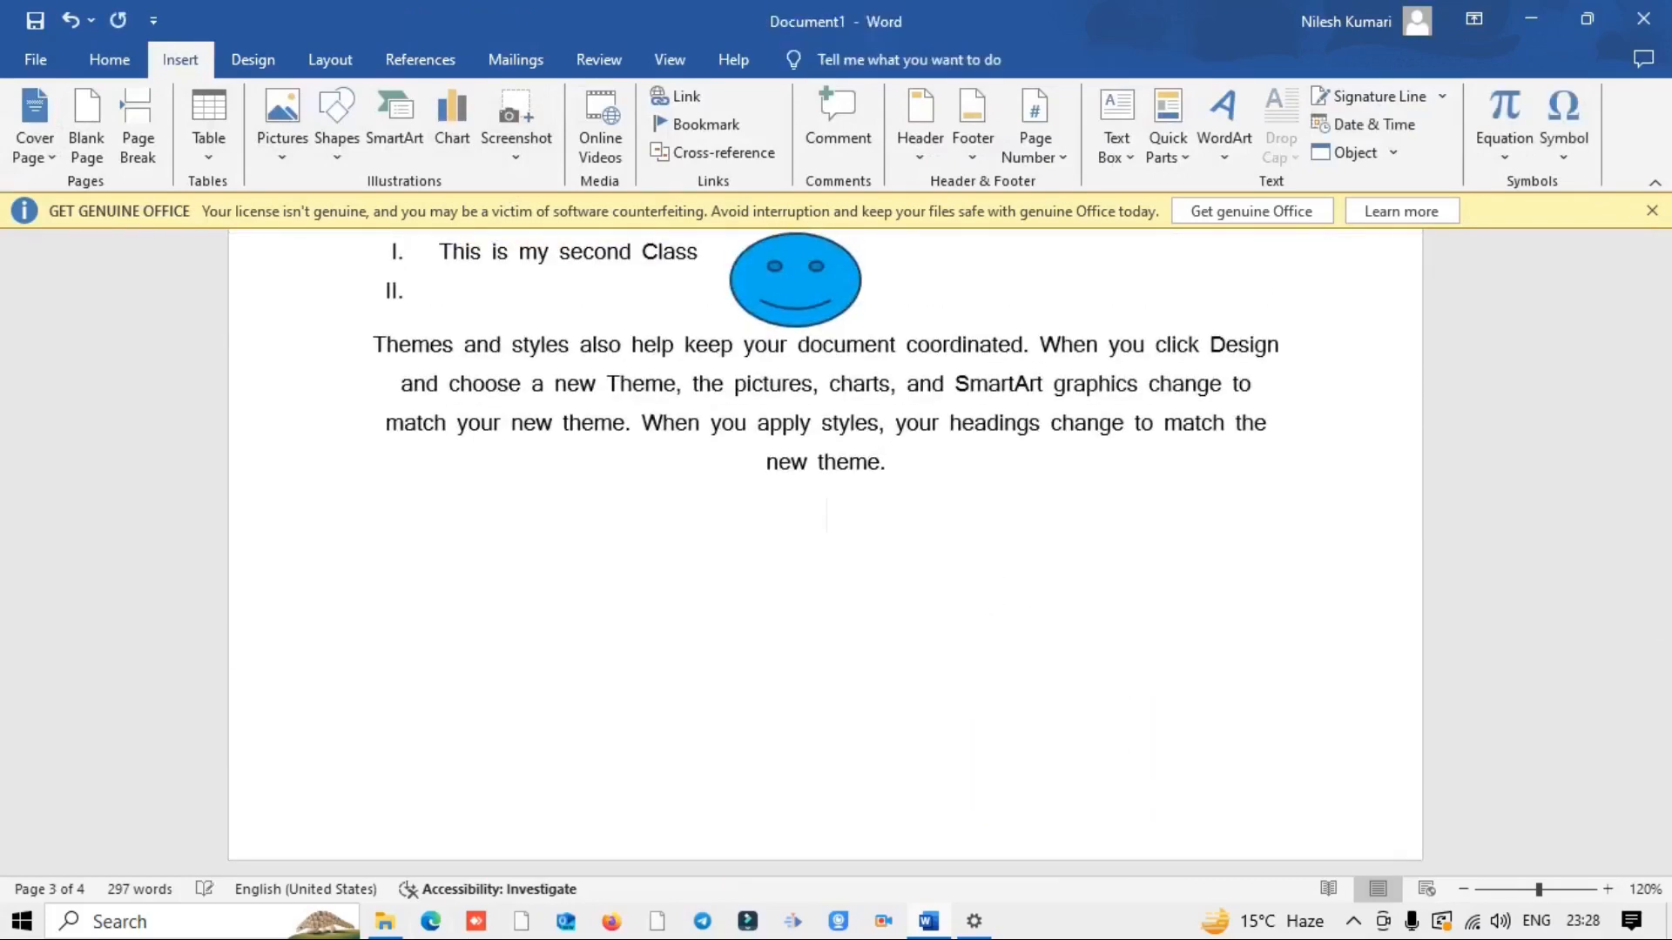
Step: Insert a Clustered Column chart on the blank line below the paragraph ending "new theme." and close its data sheet
left_click(467, 127)
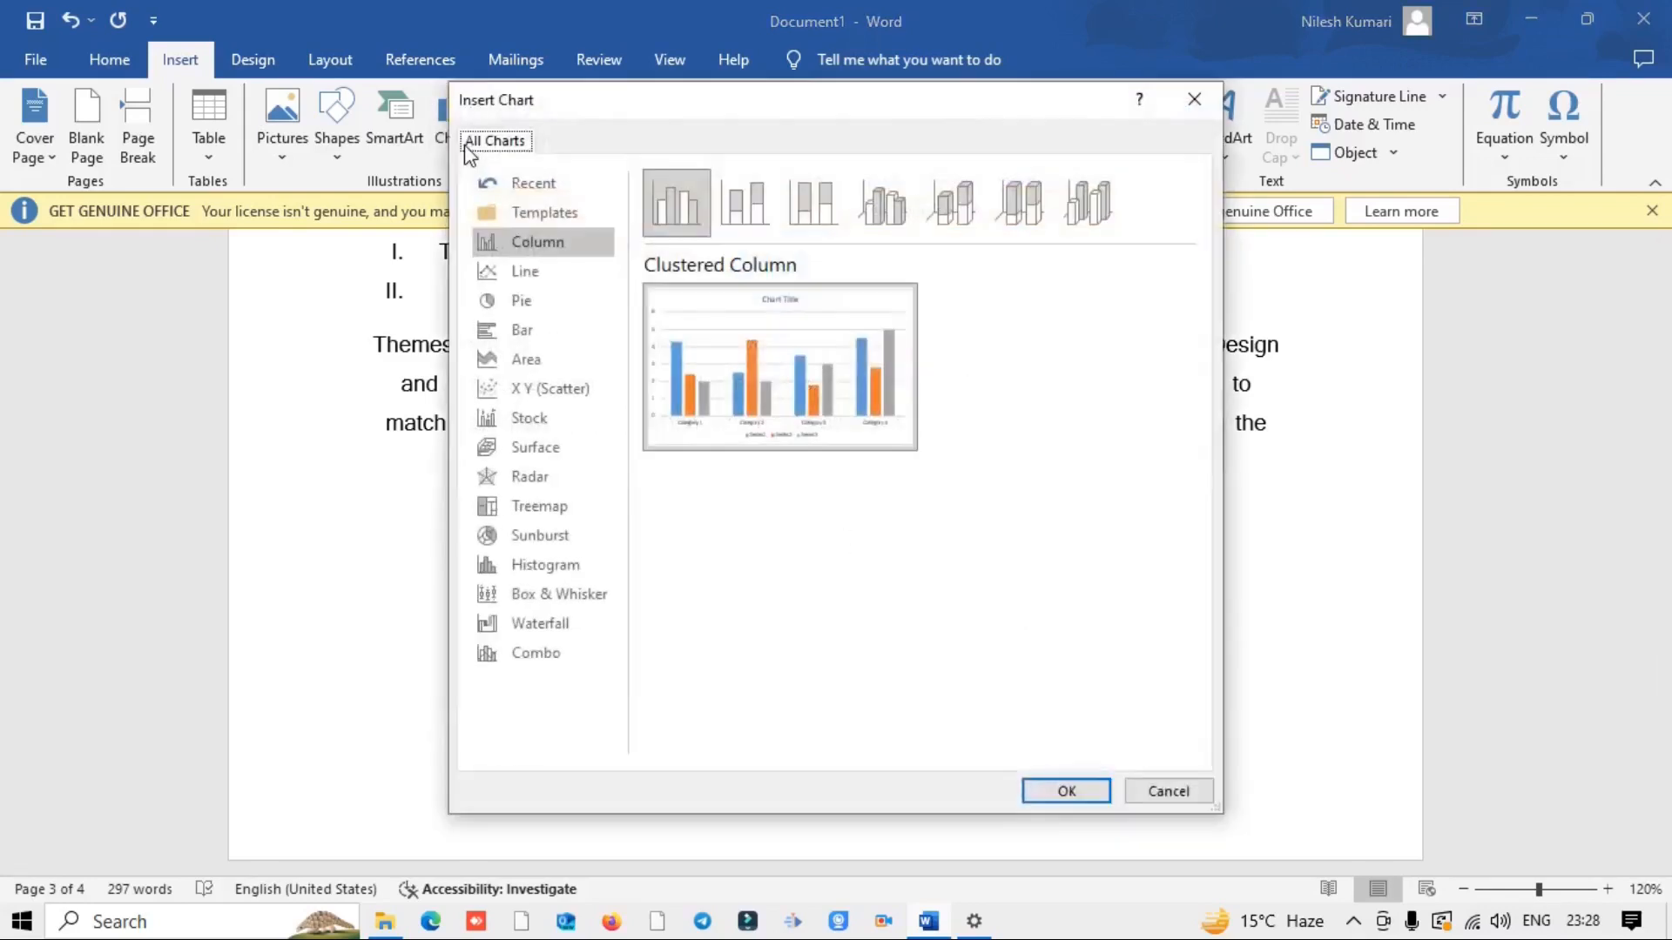
mouse_move(774, 396)
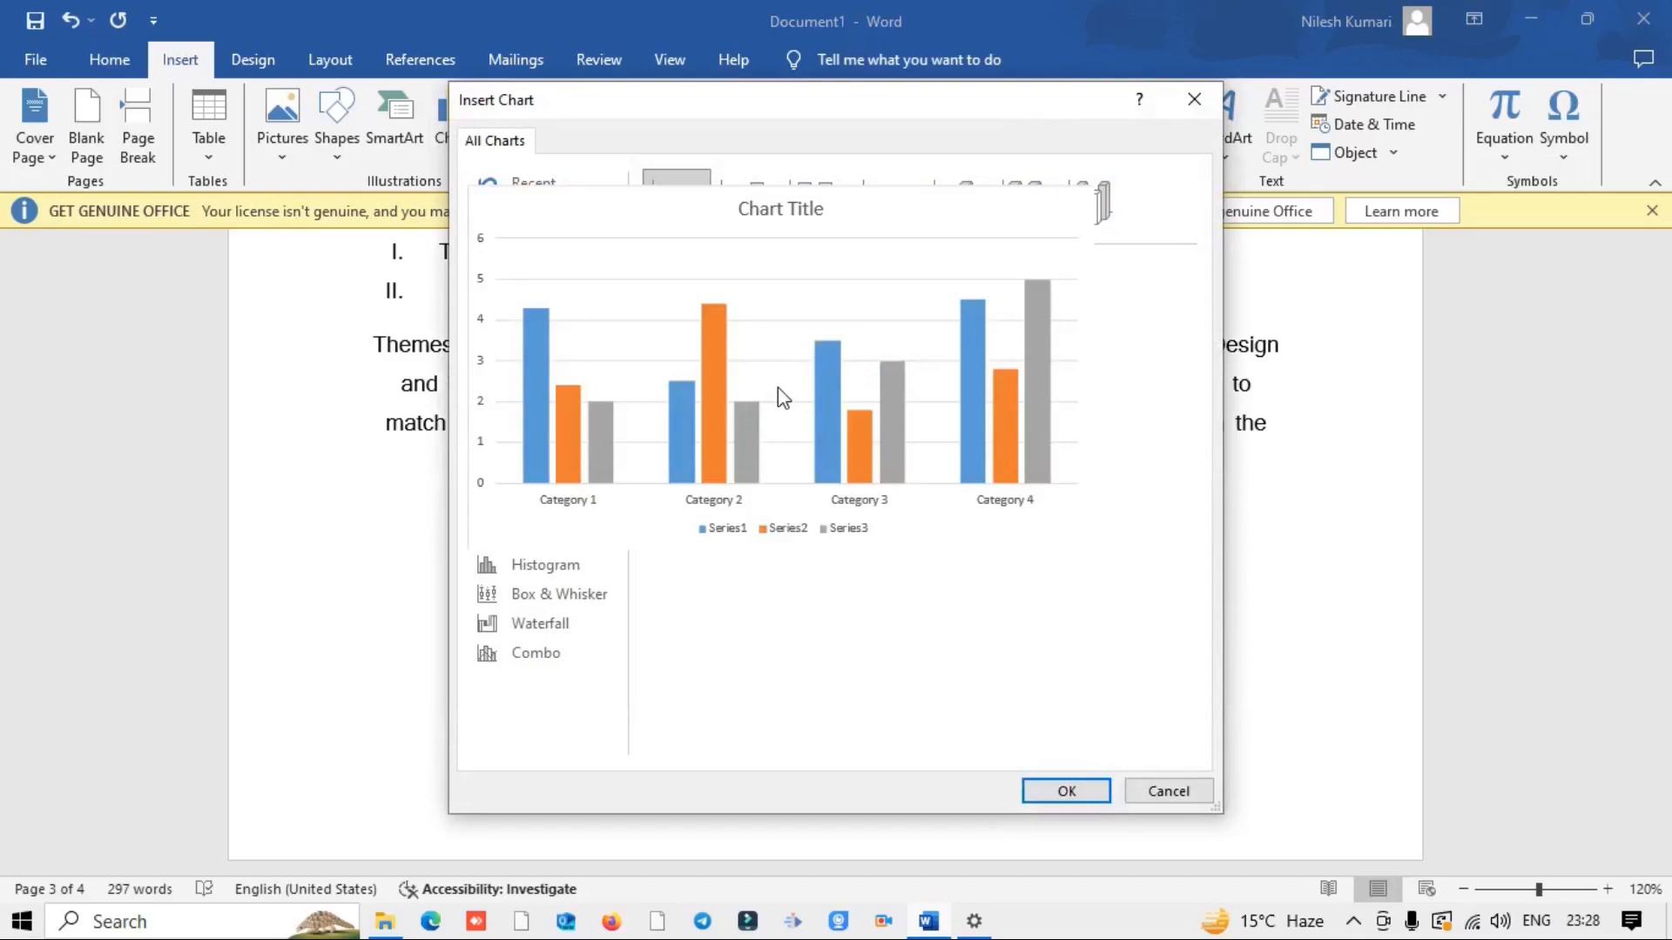
left_click(1067, 791)
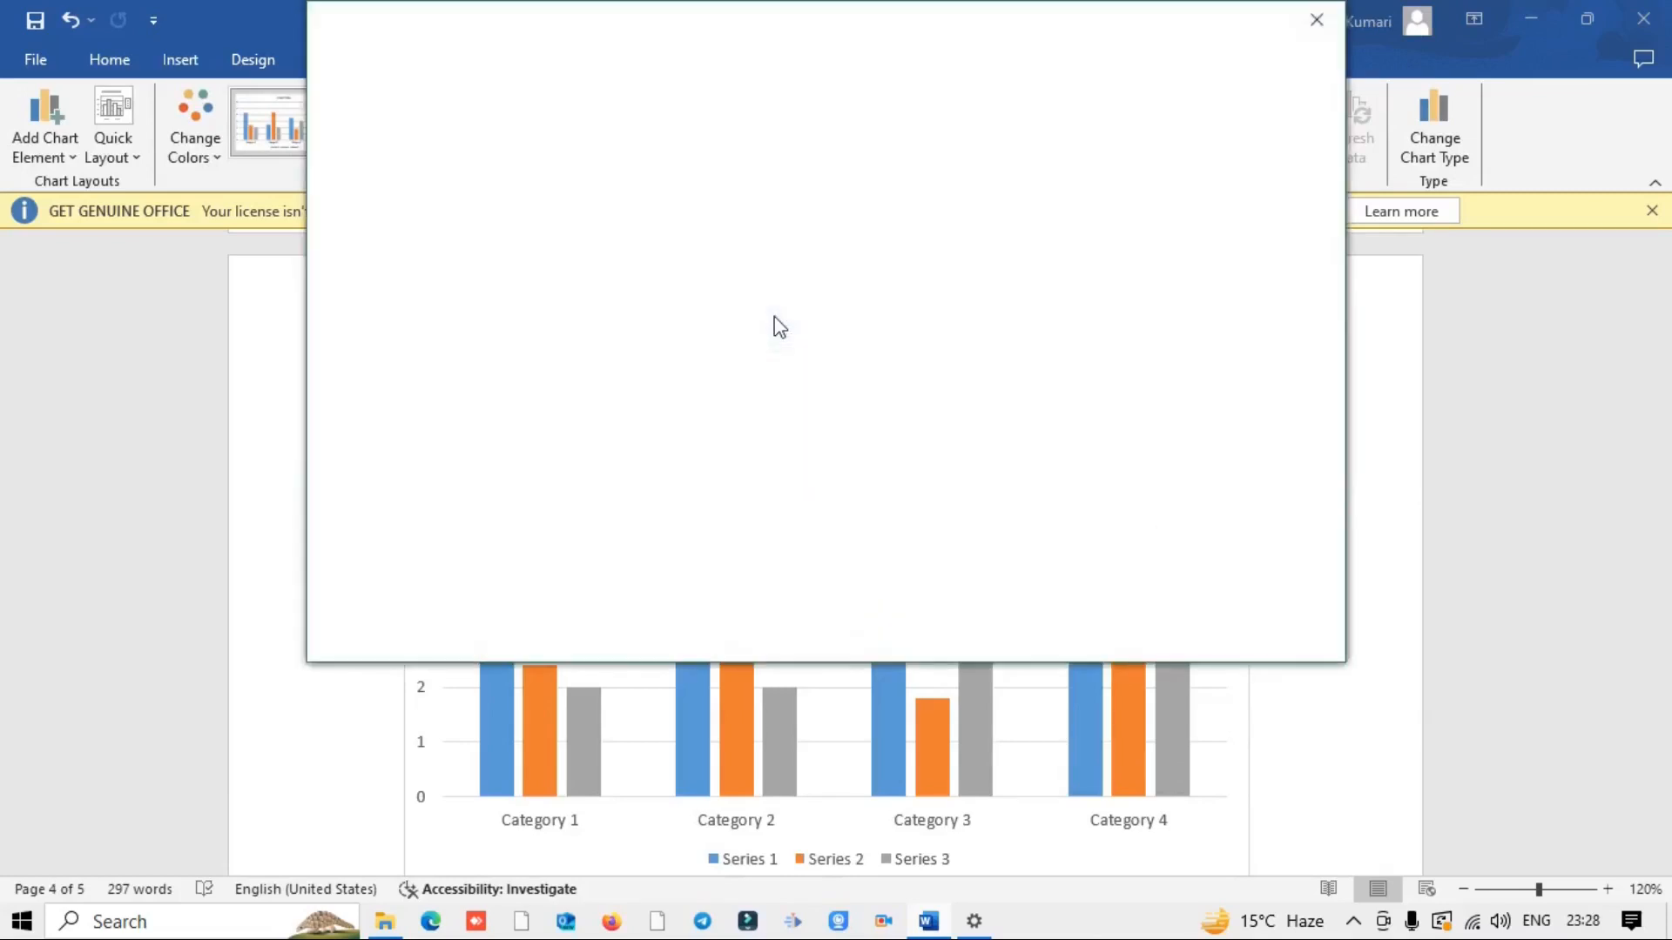
left_click(1311, 20)
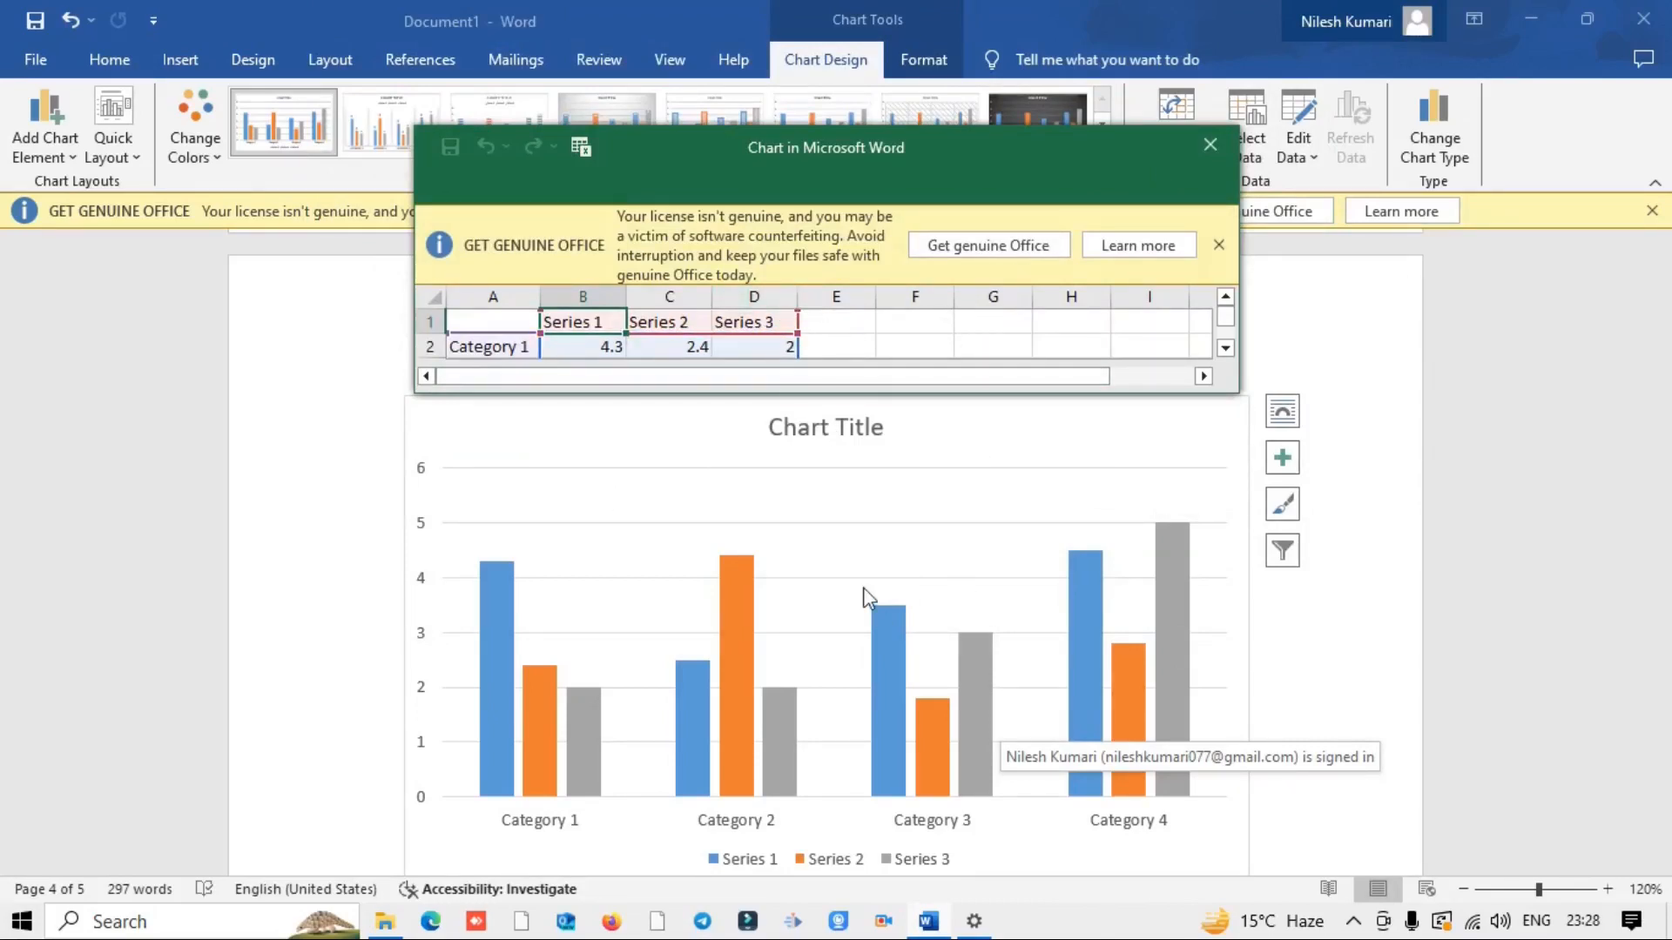
scroll(740, 322, "down", 2)
scroll(747, 319, "up", 2)
left_click(1212, 144)
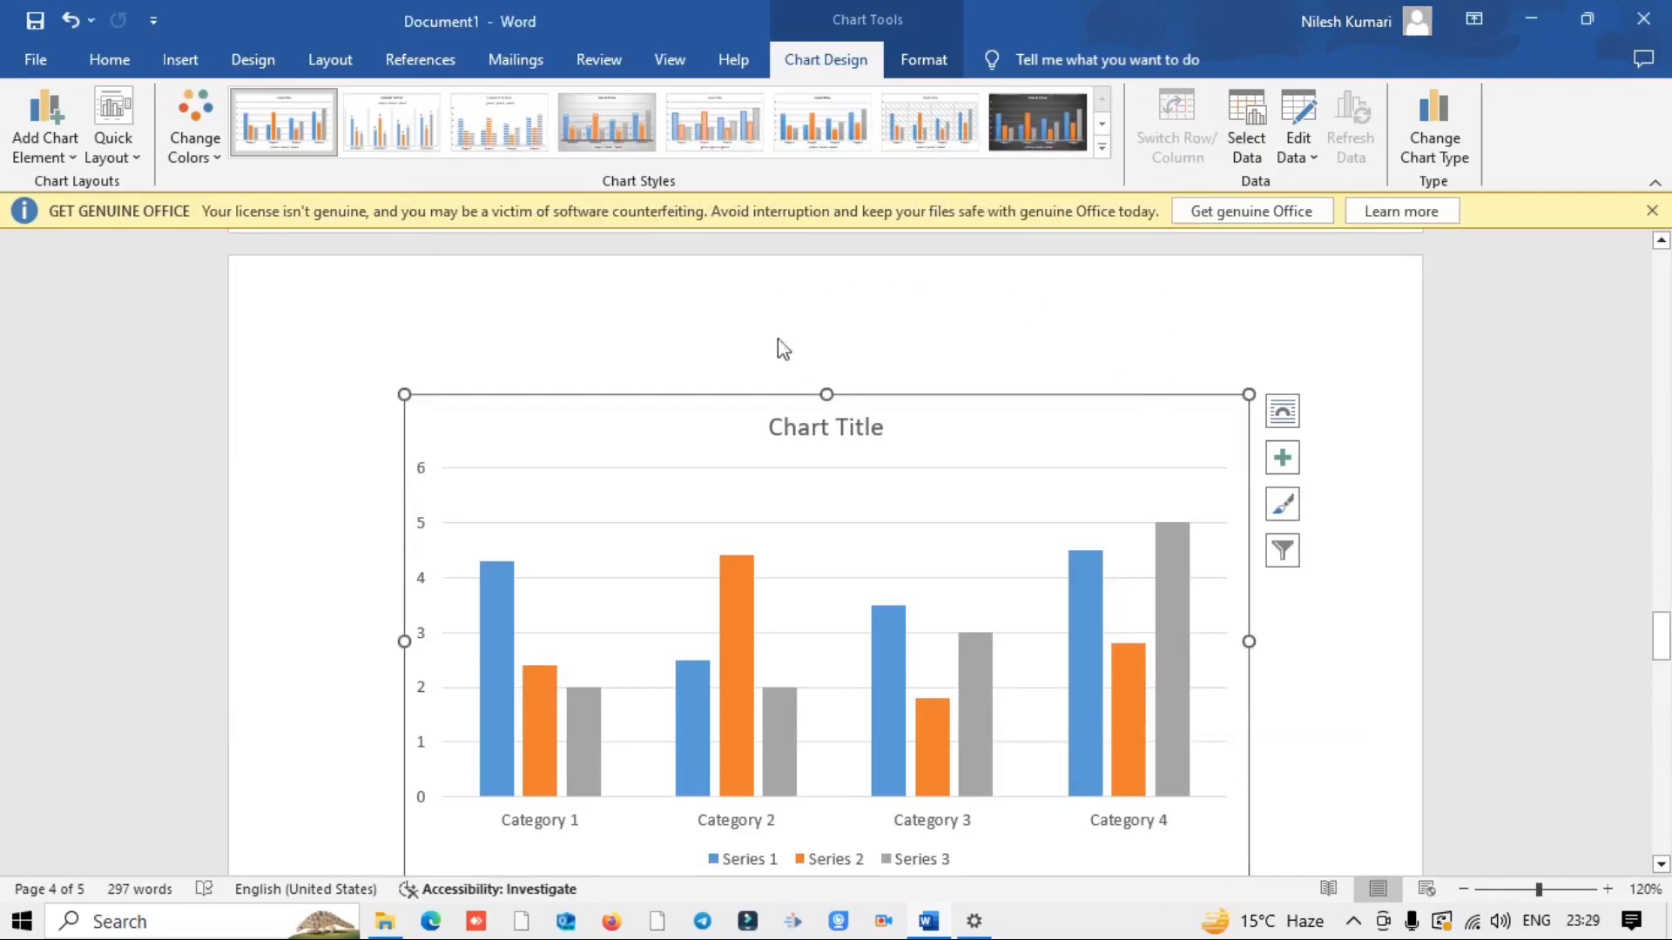
Step: Apply the chart style with a gray gradient background and white data labels inside the columns
left_click(293, 129)
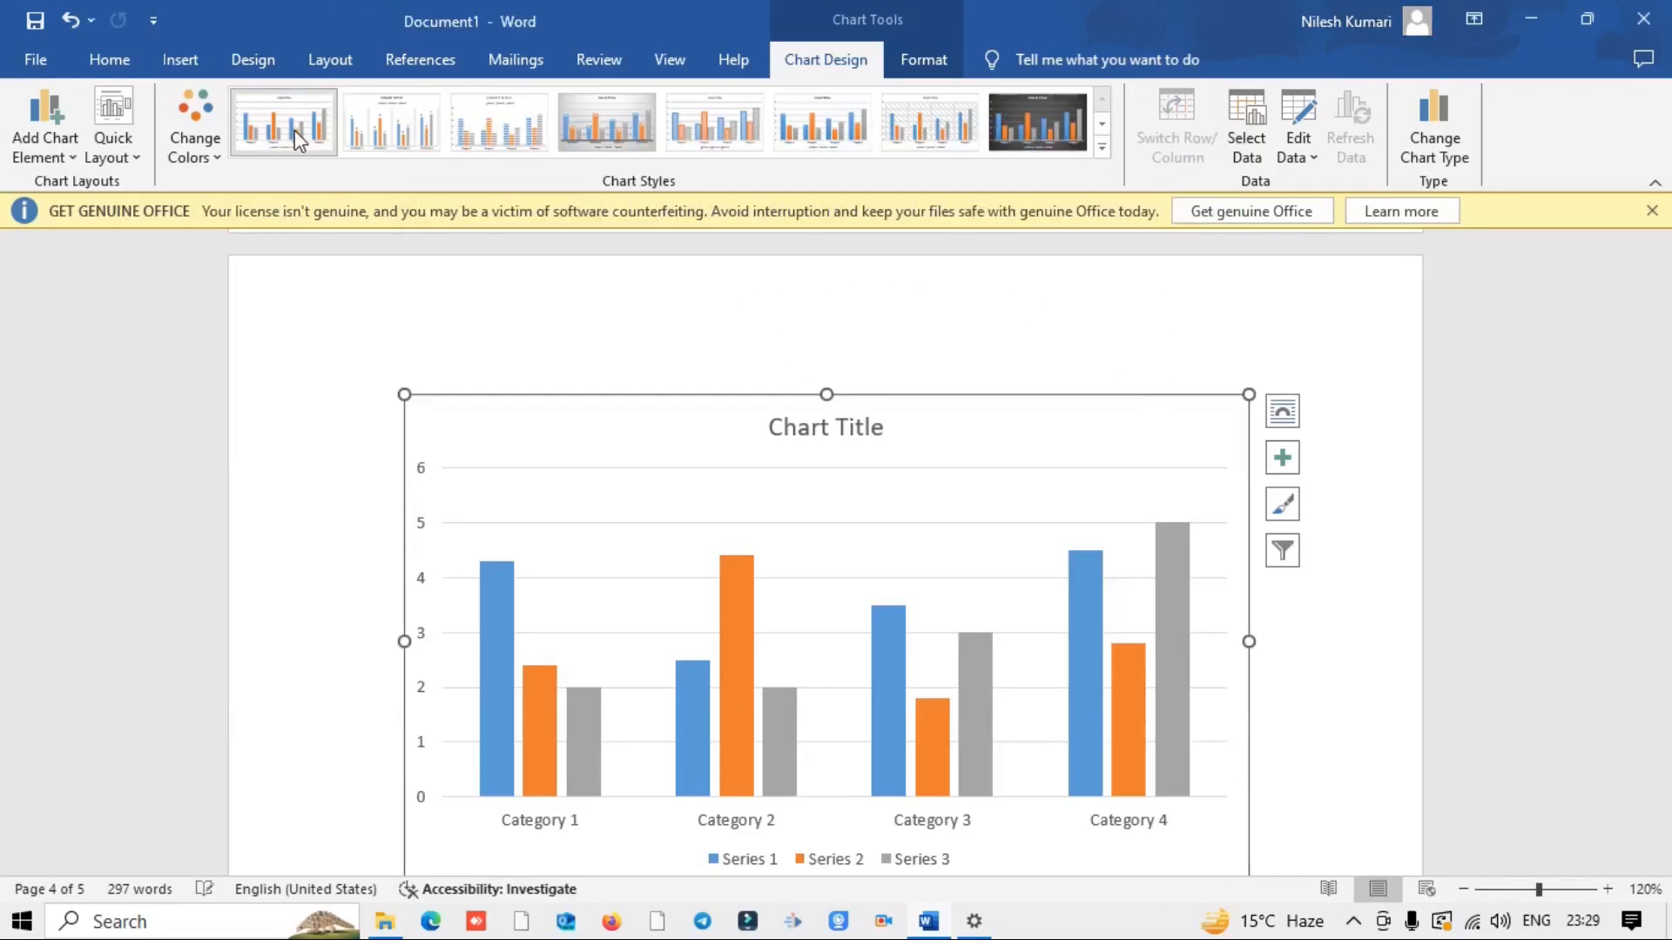
left_click(421, 131)
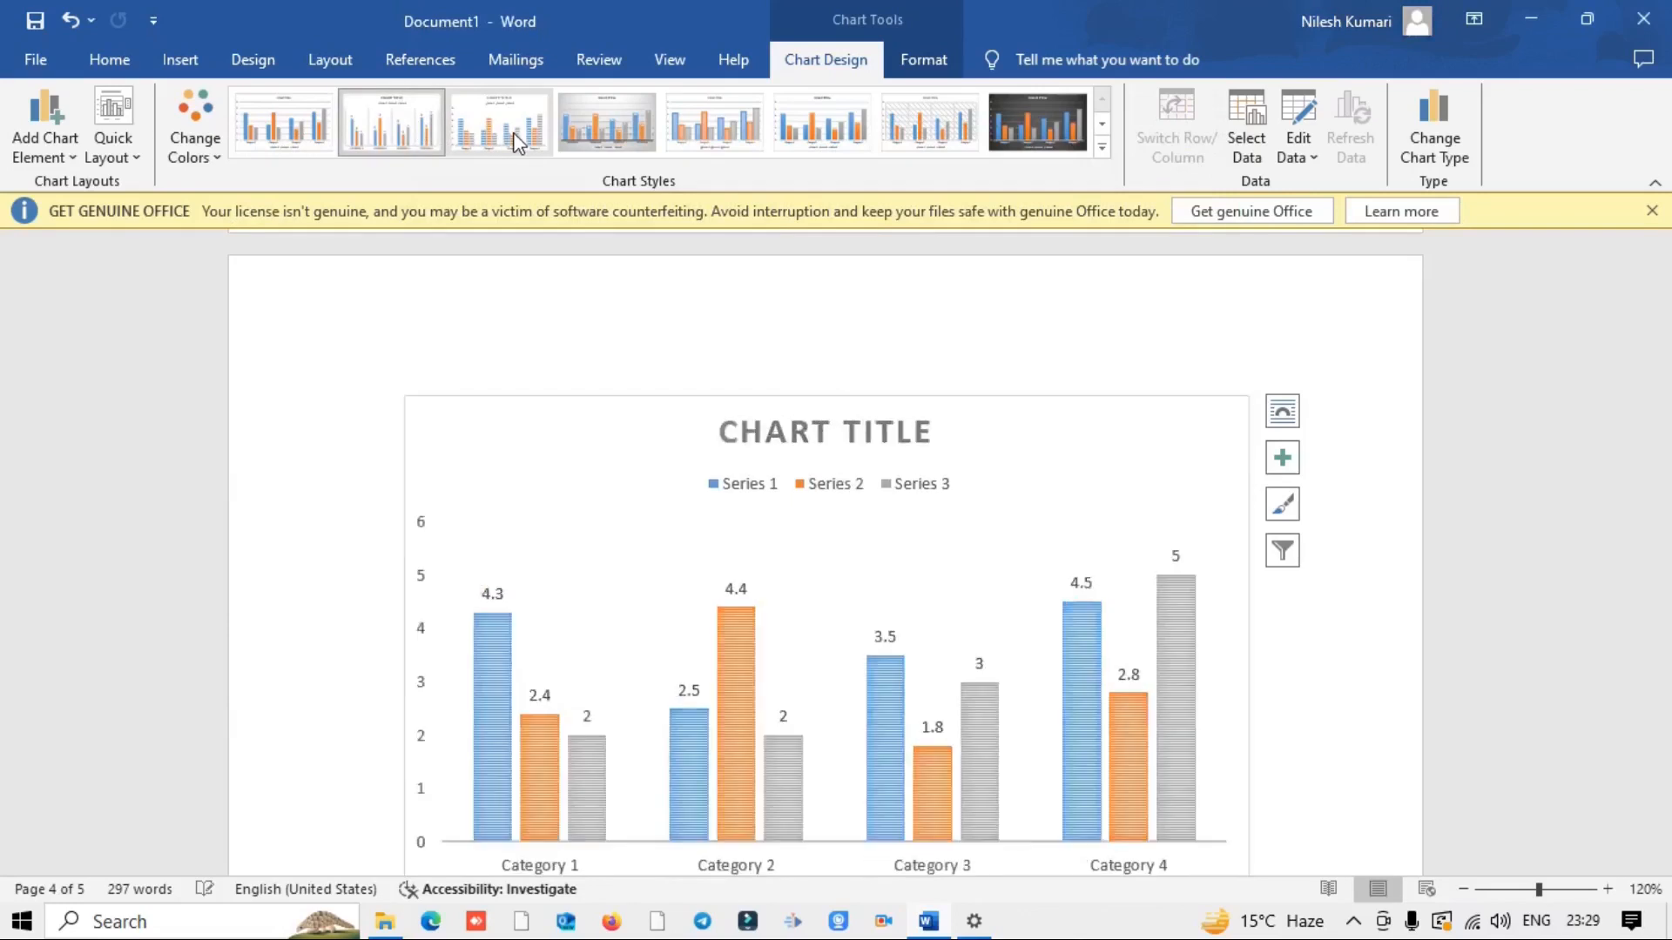
left_click(627, 130)
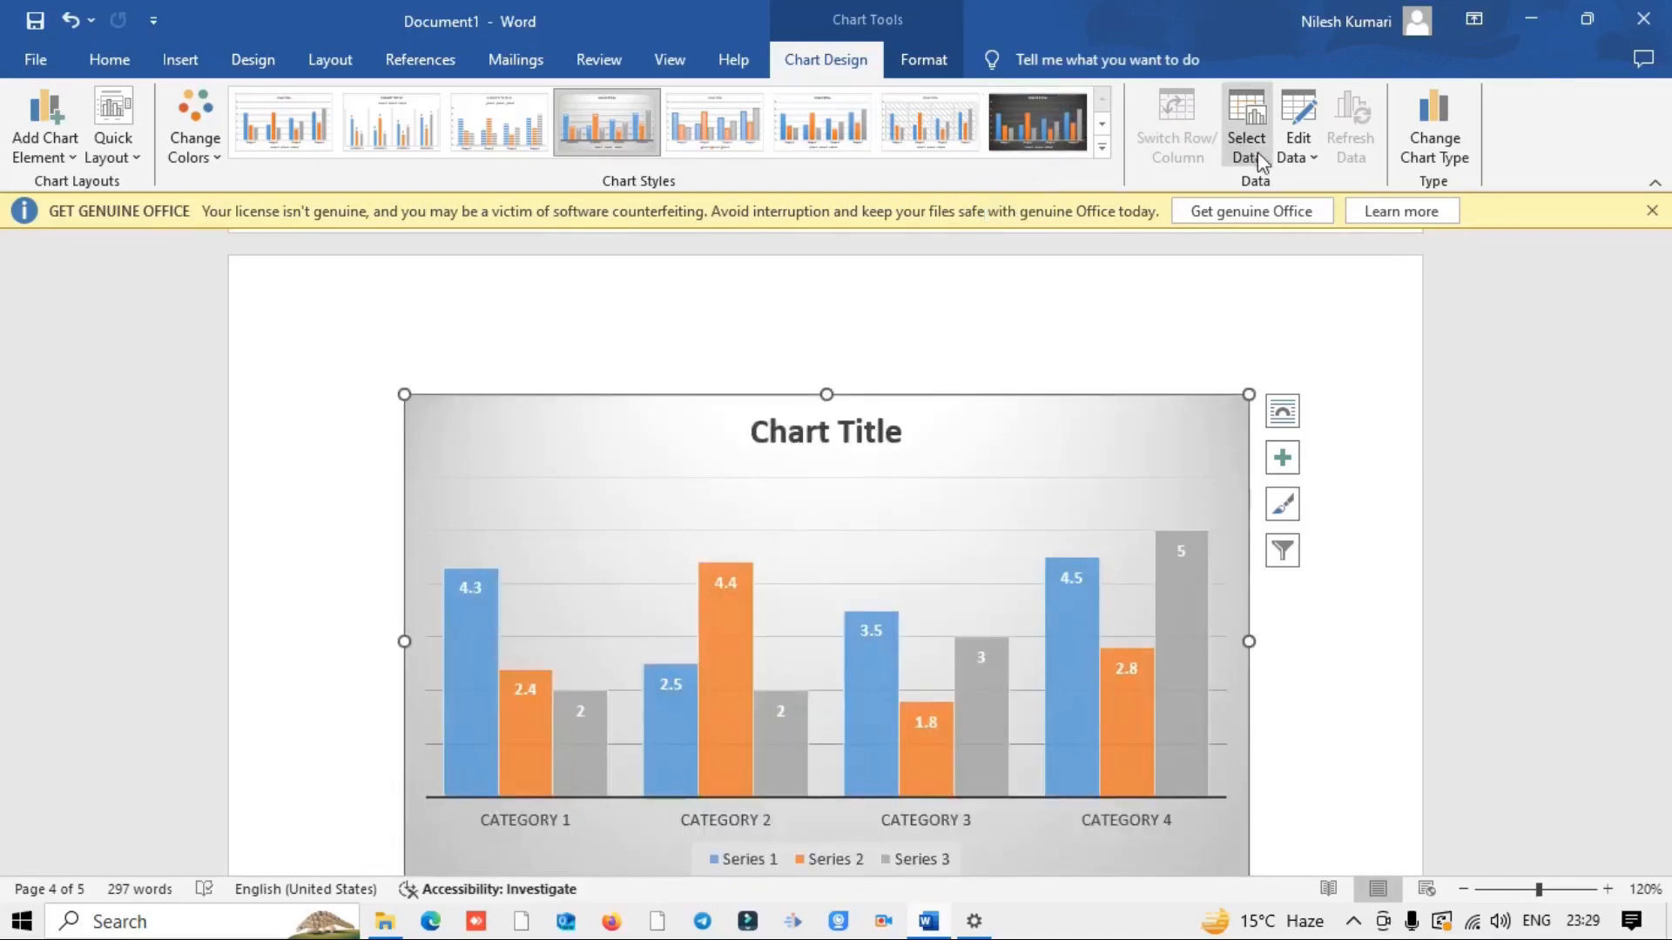
Step: Review the chart's data range, series and category labels in the data source settings, and close the data sheet
left_click(1257, 131)
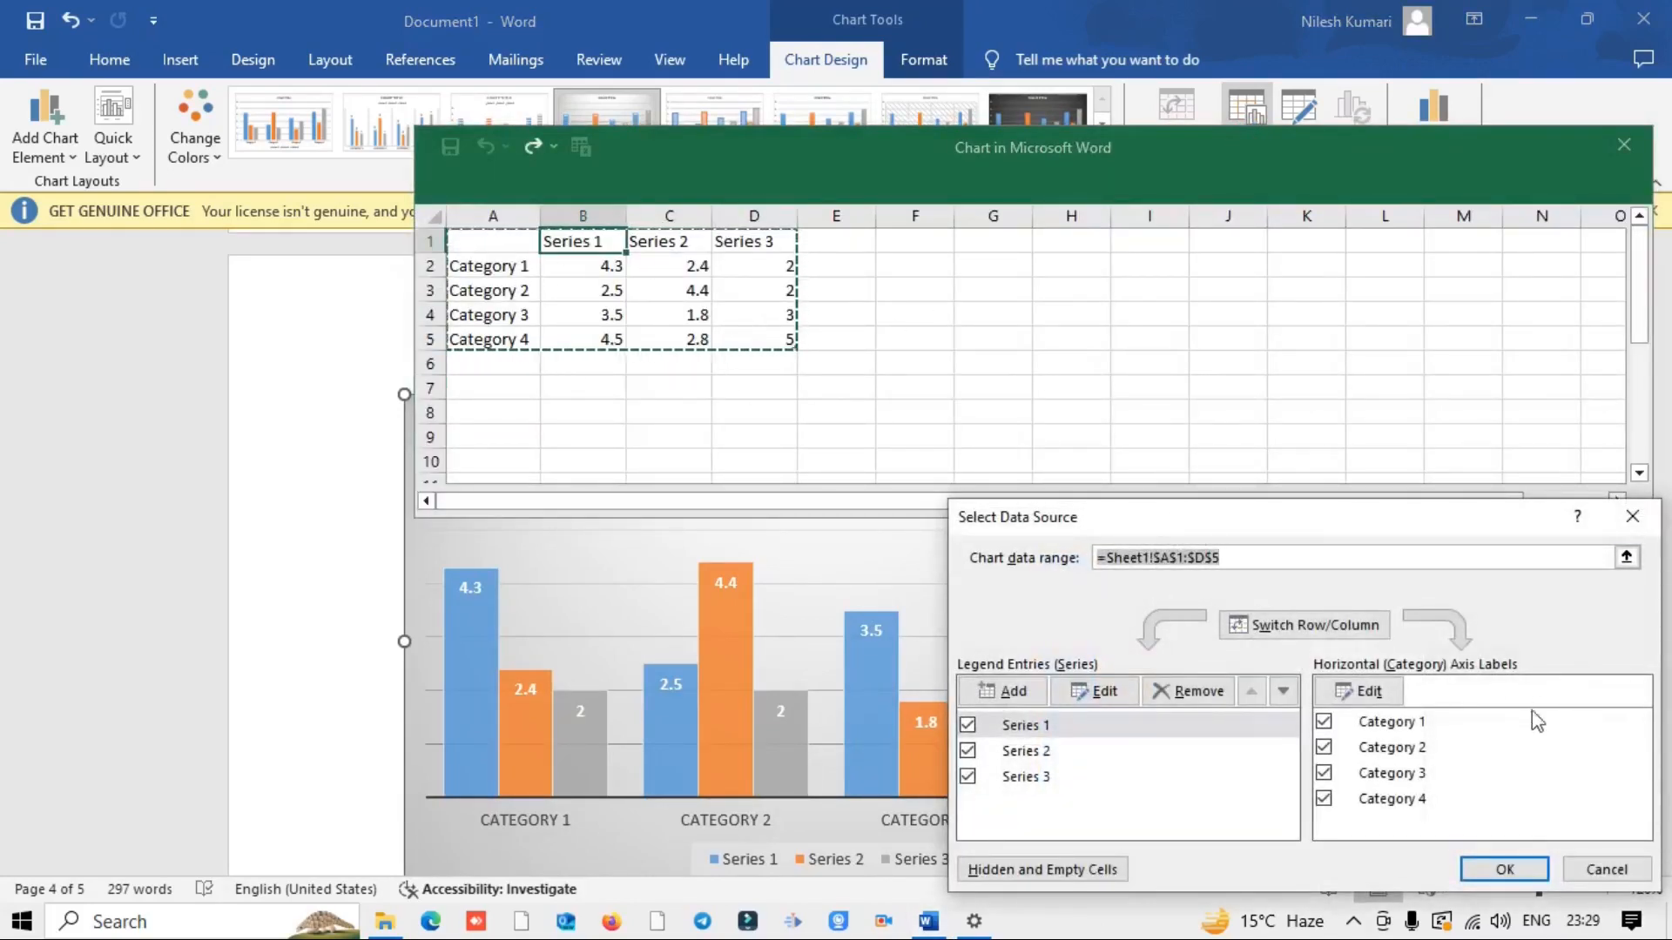
left_click(1505, 868)
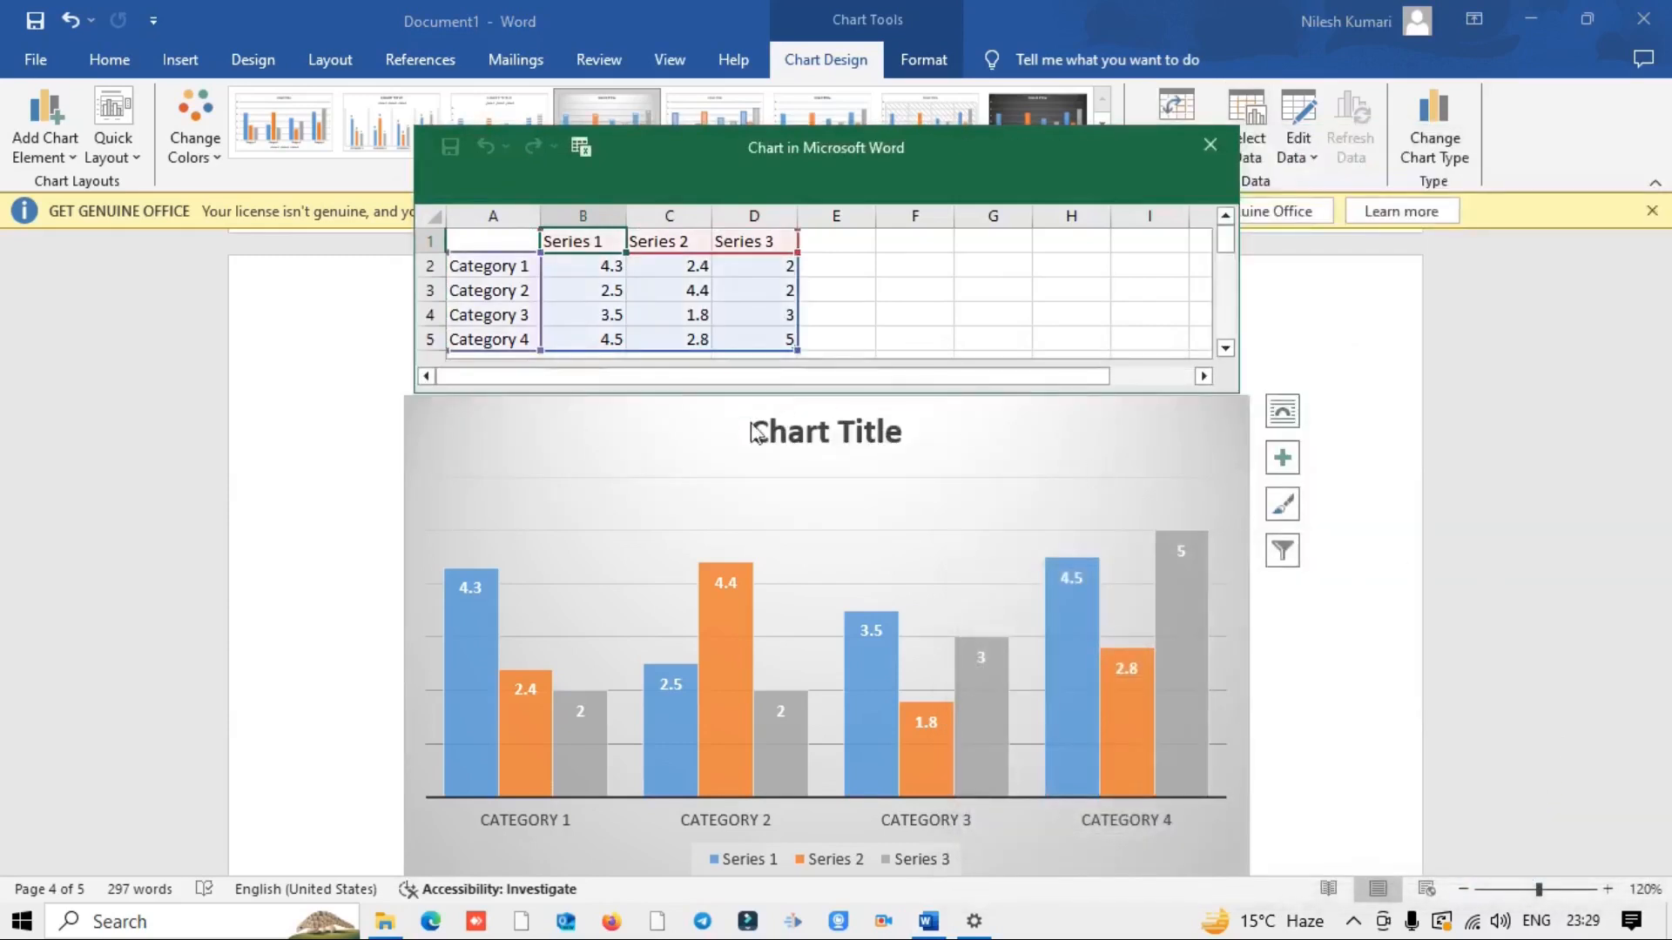
left_click(944, 714)
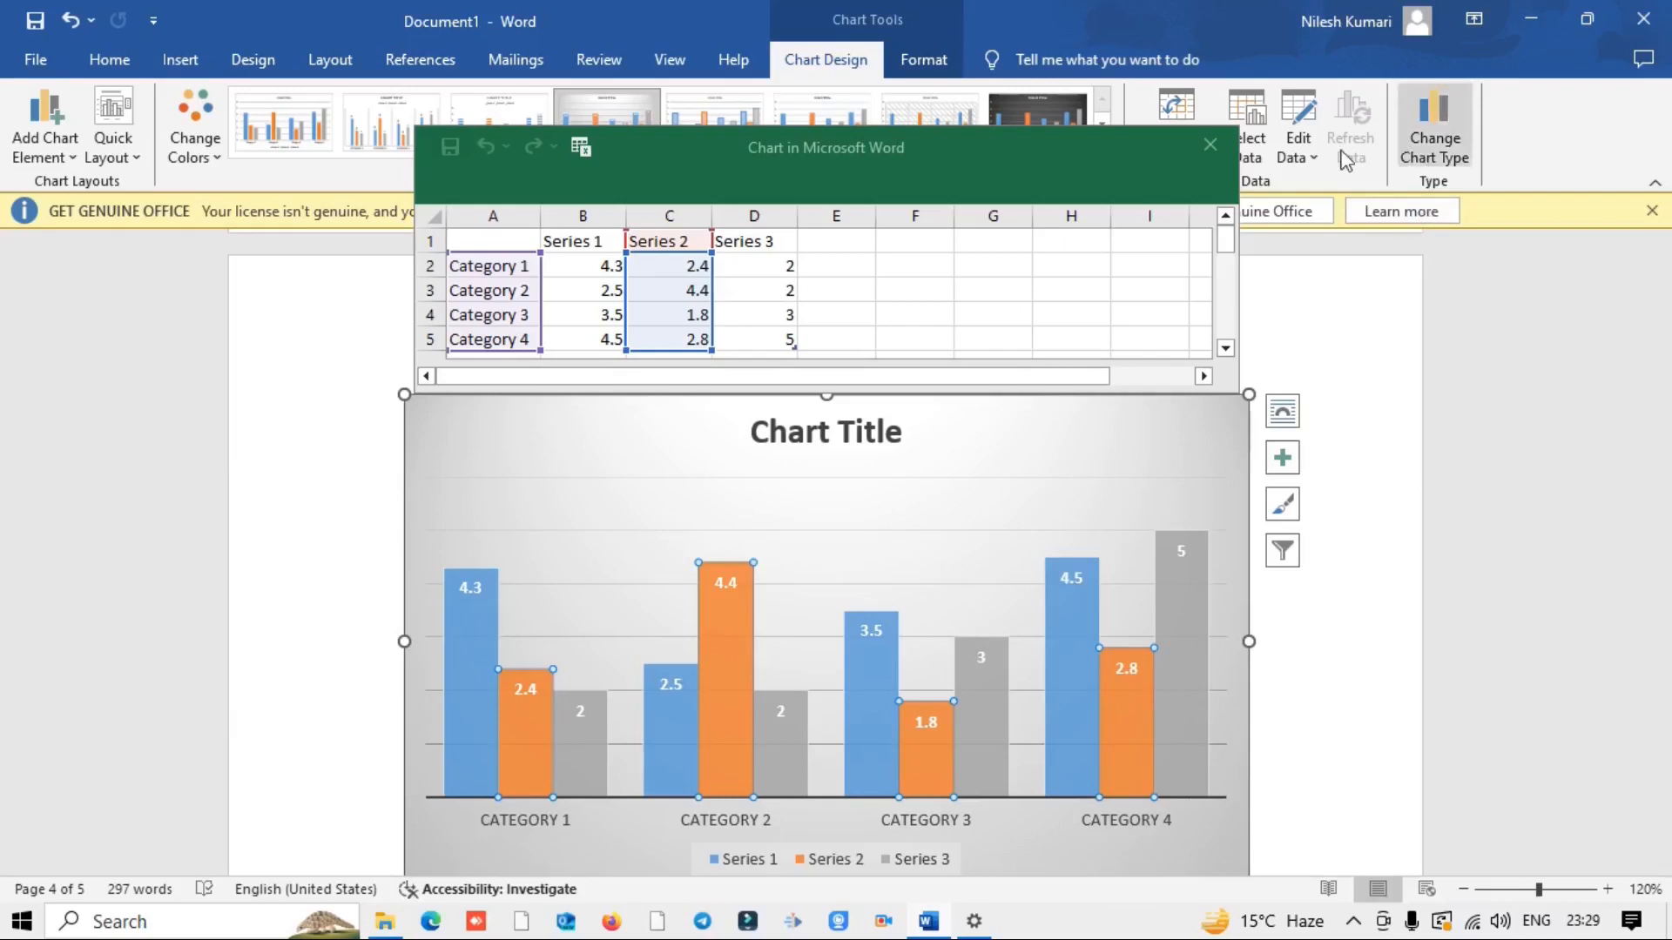
left_click(1210, 145)
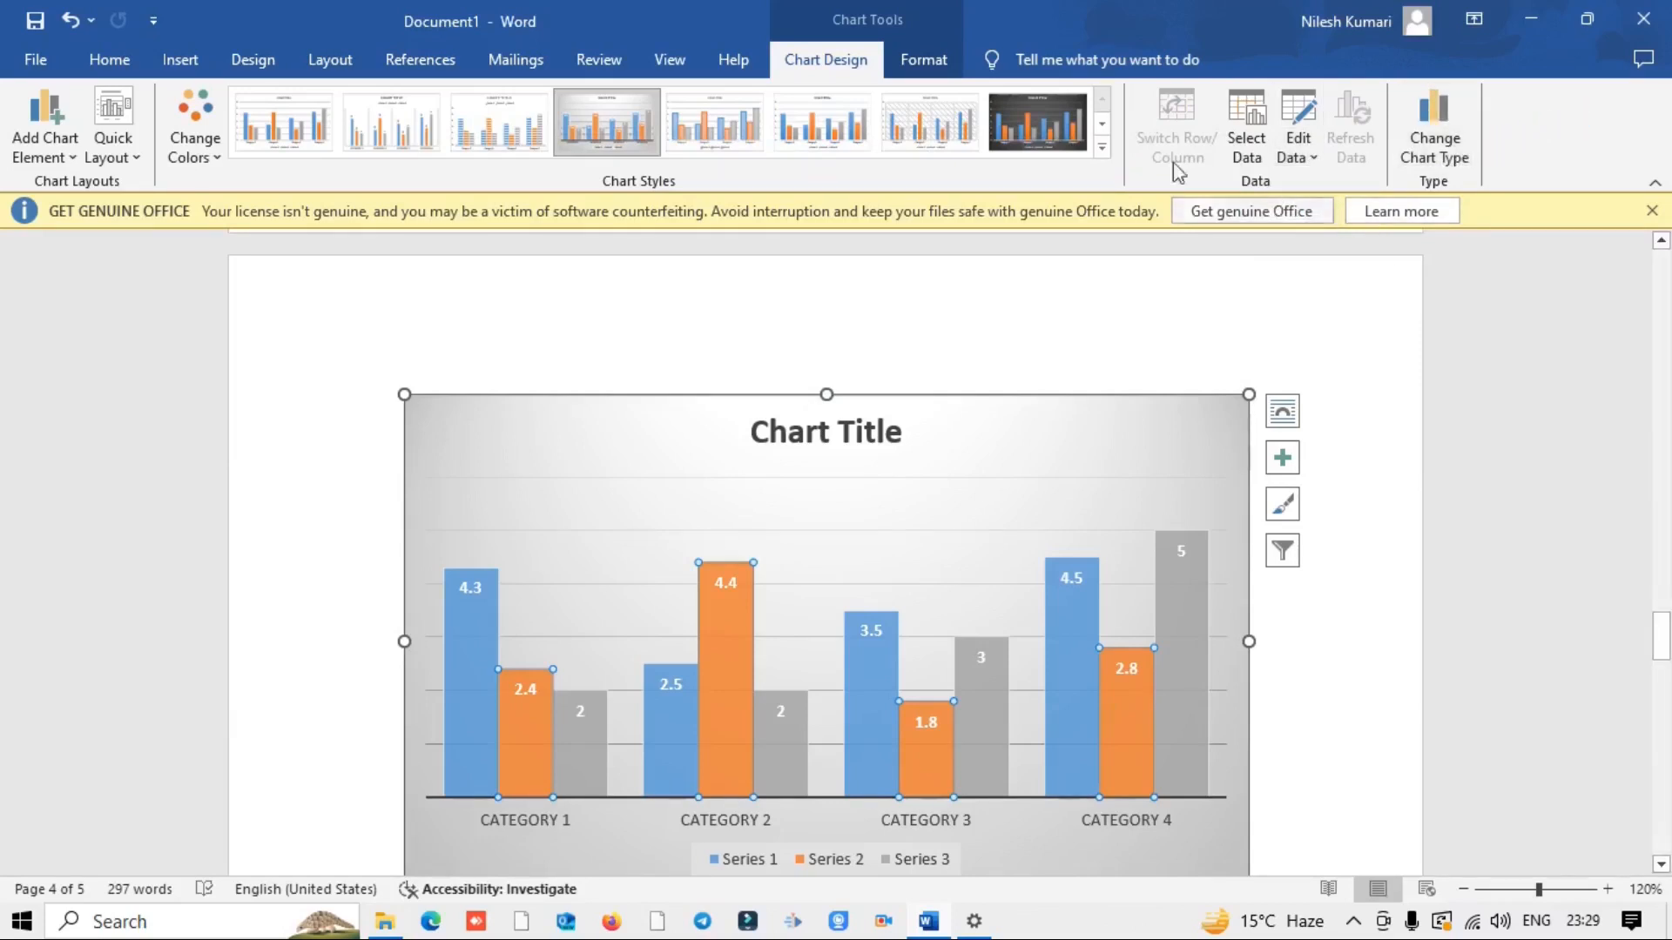
Step: Examine the options for inserting a screenshot and an online video, leaving both without inserting anything
left_click(181, 59)
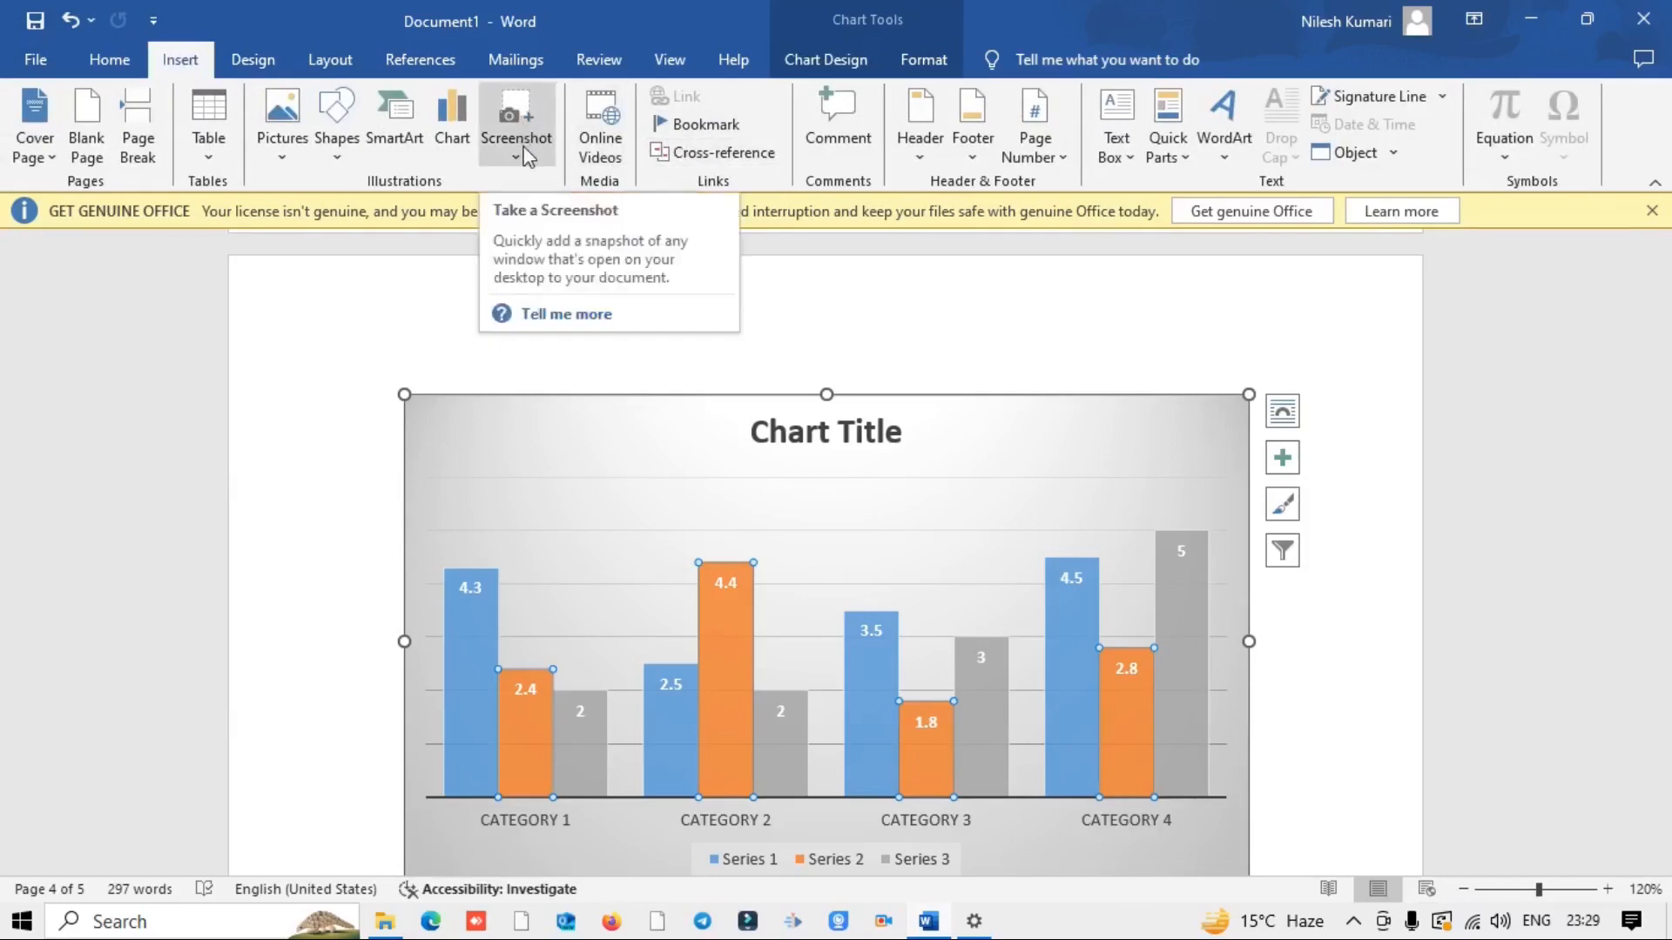
left_click(520, 135)
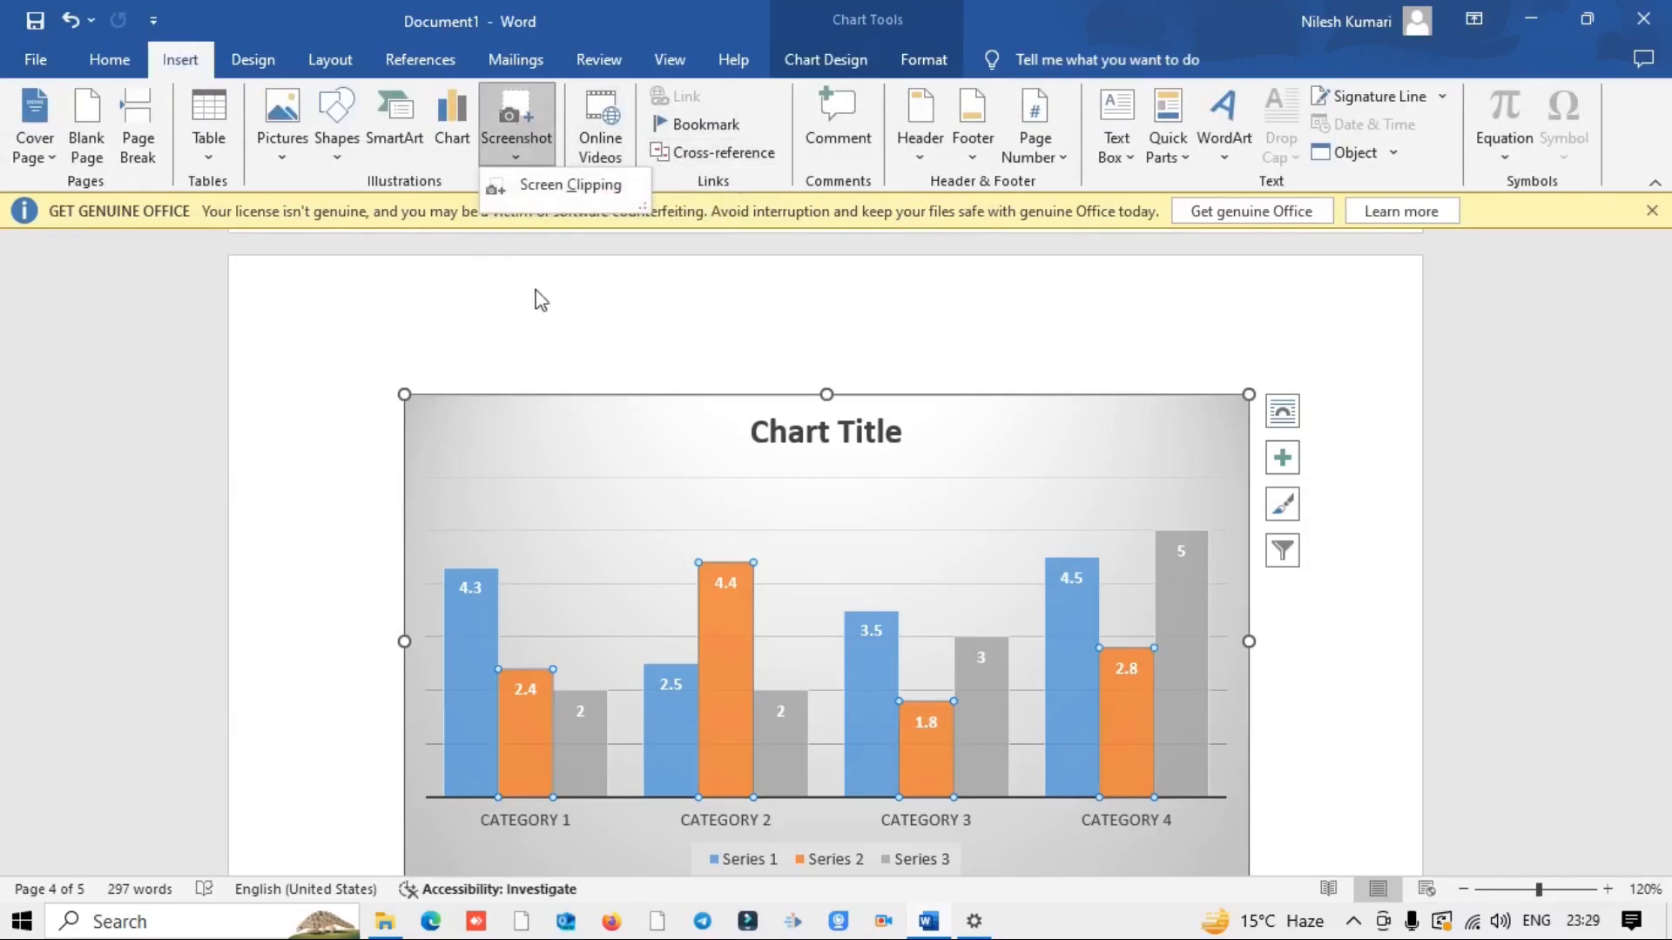
left_click(521, 135)
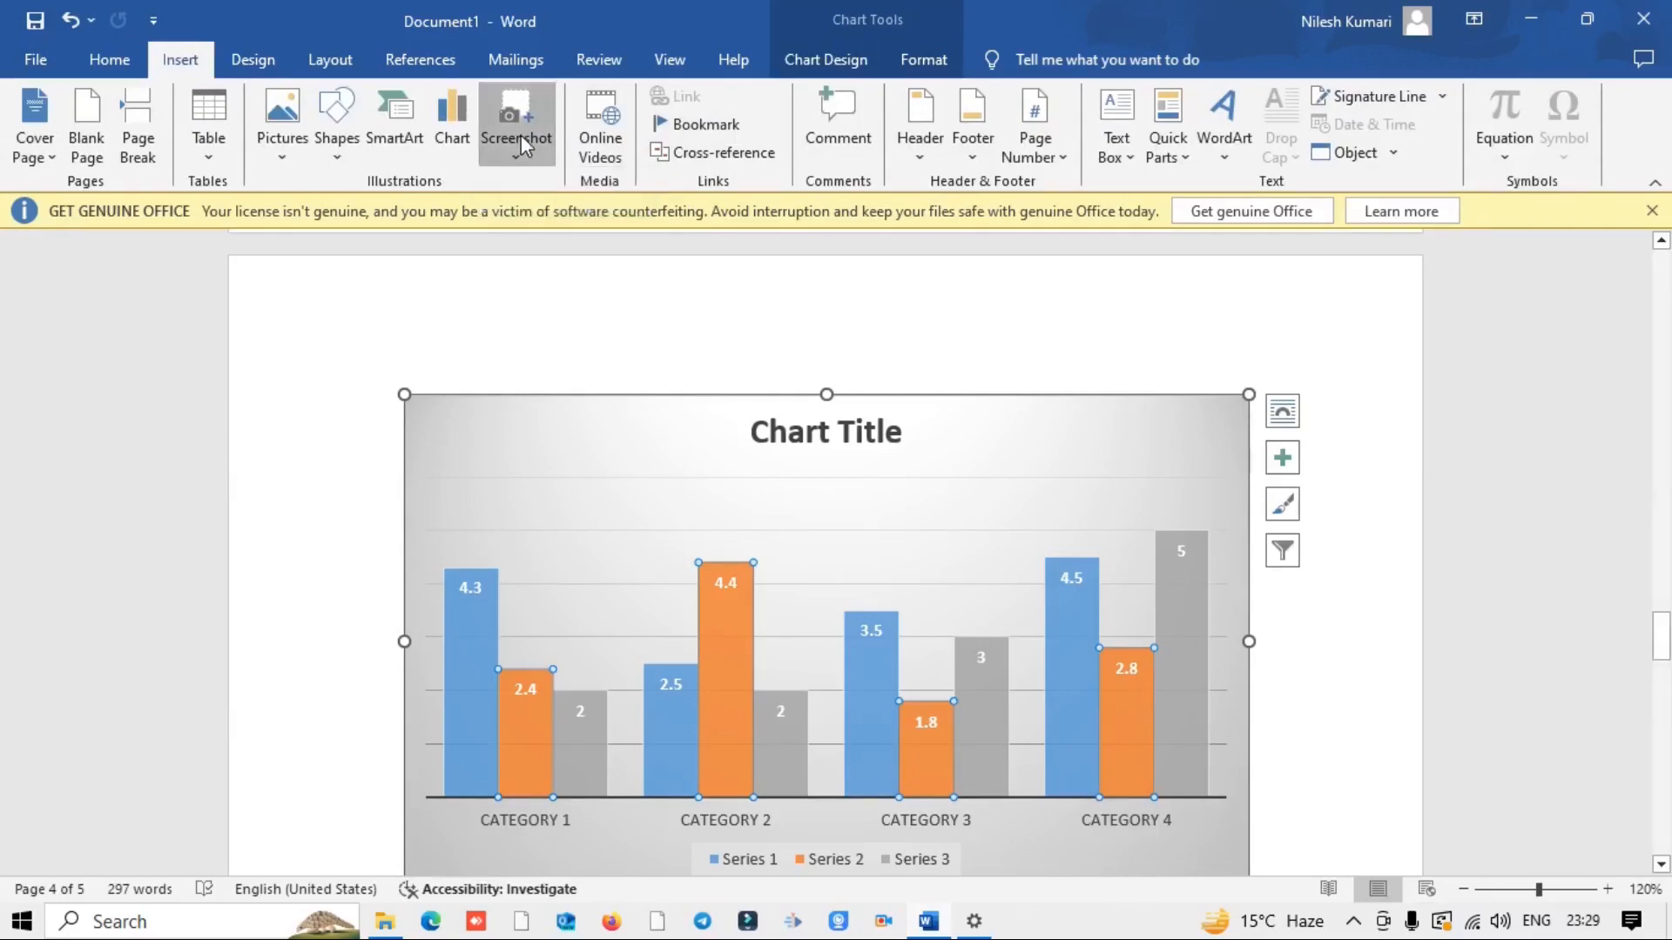
left_click(519, 118)
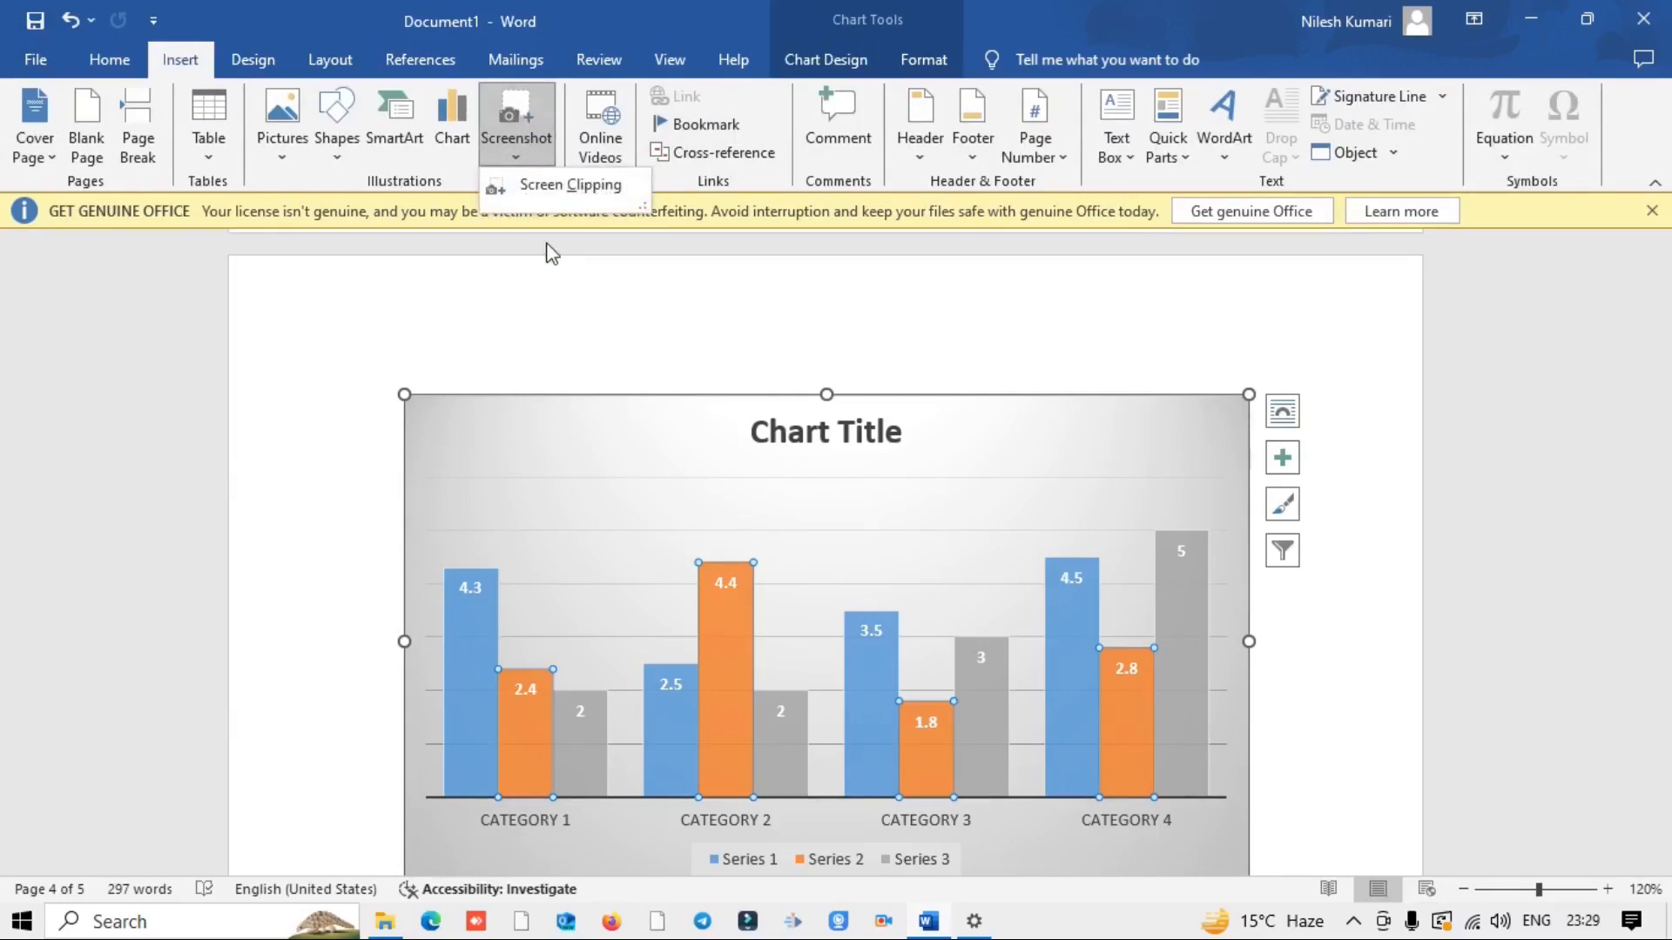
left_click(362, 326)
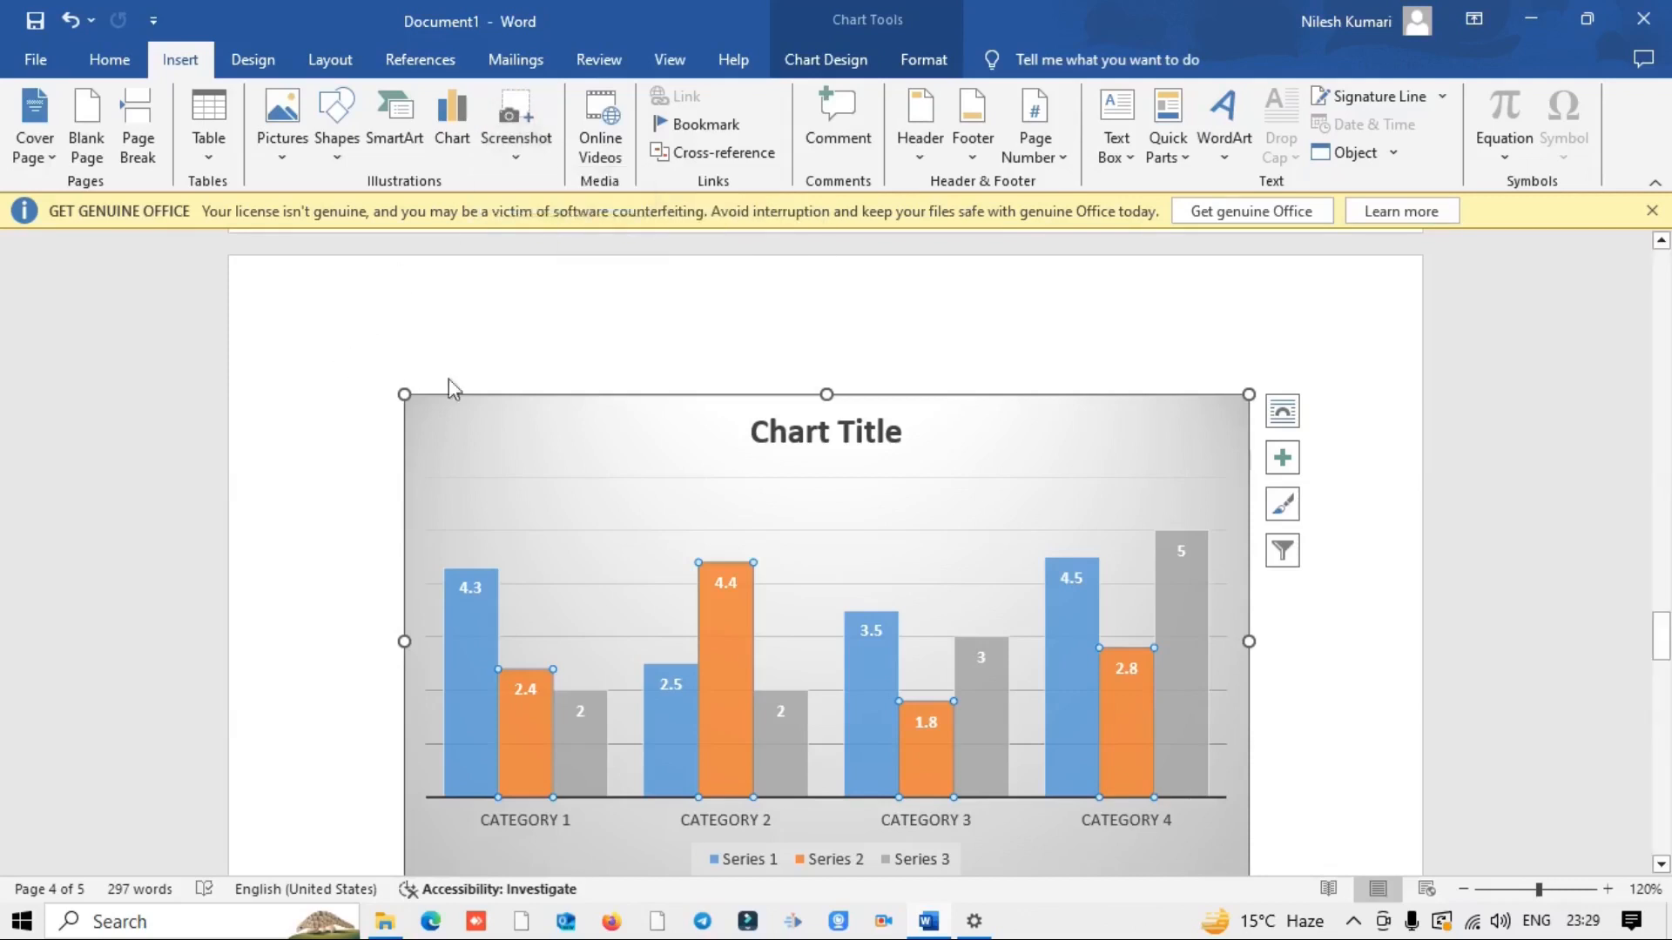
left_click(505, 127)
left_click(507, 129)
left_click(509, 130)
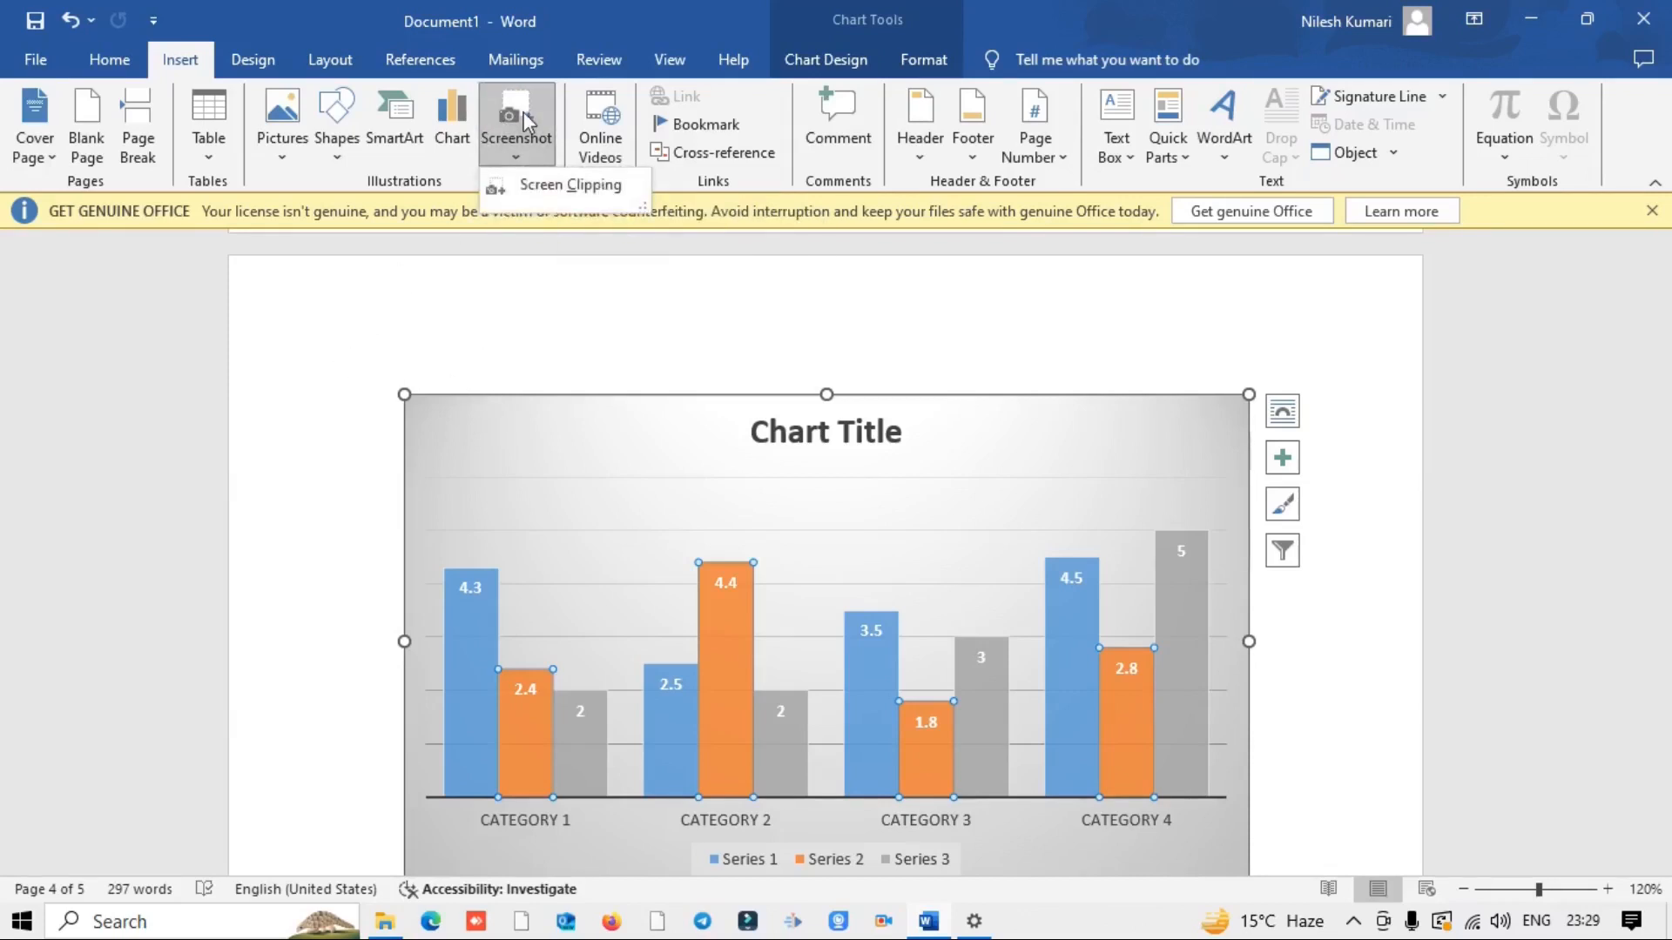
left_click(613, 148)
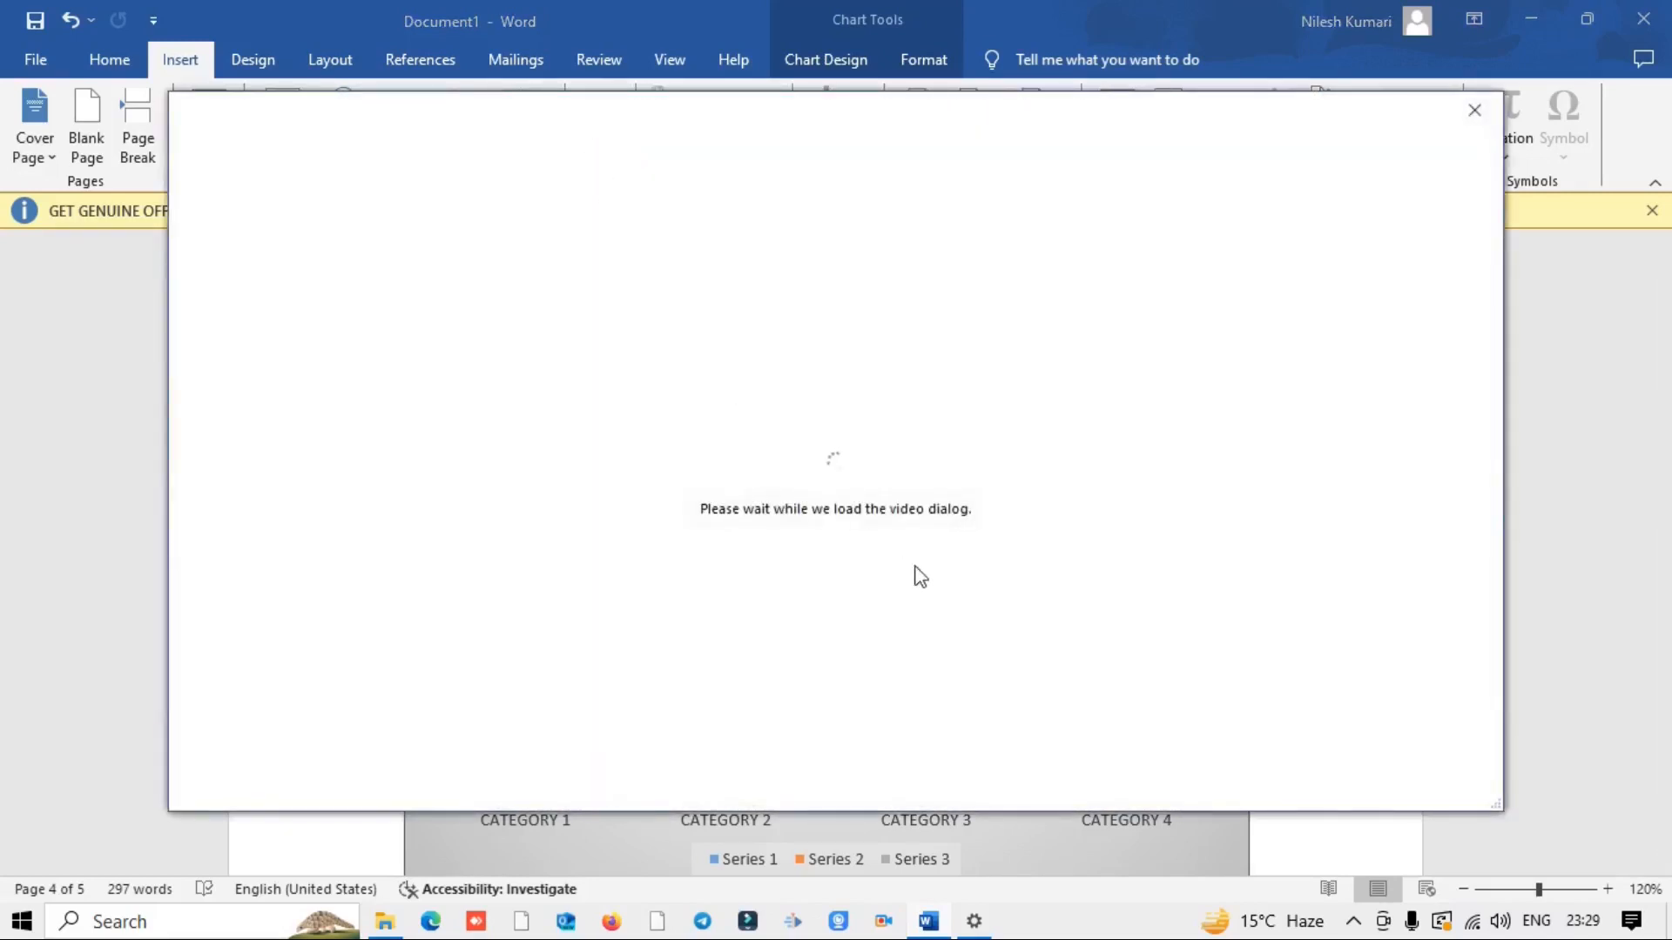
left_click(1474, 110)
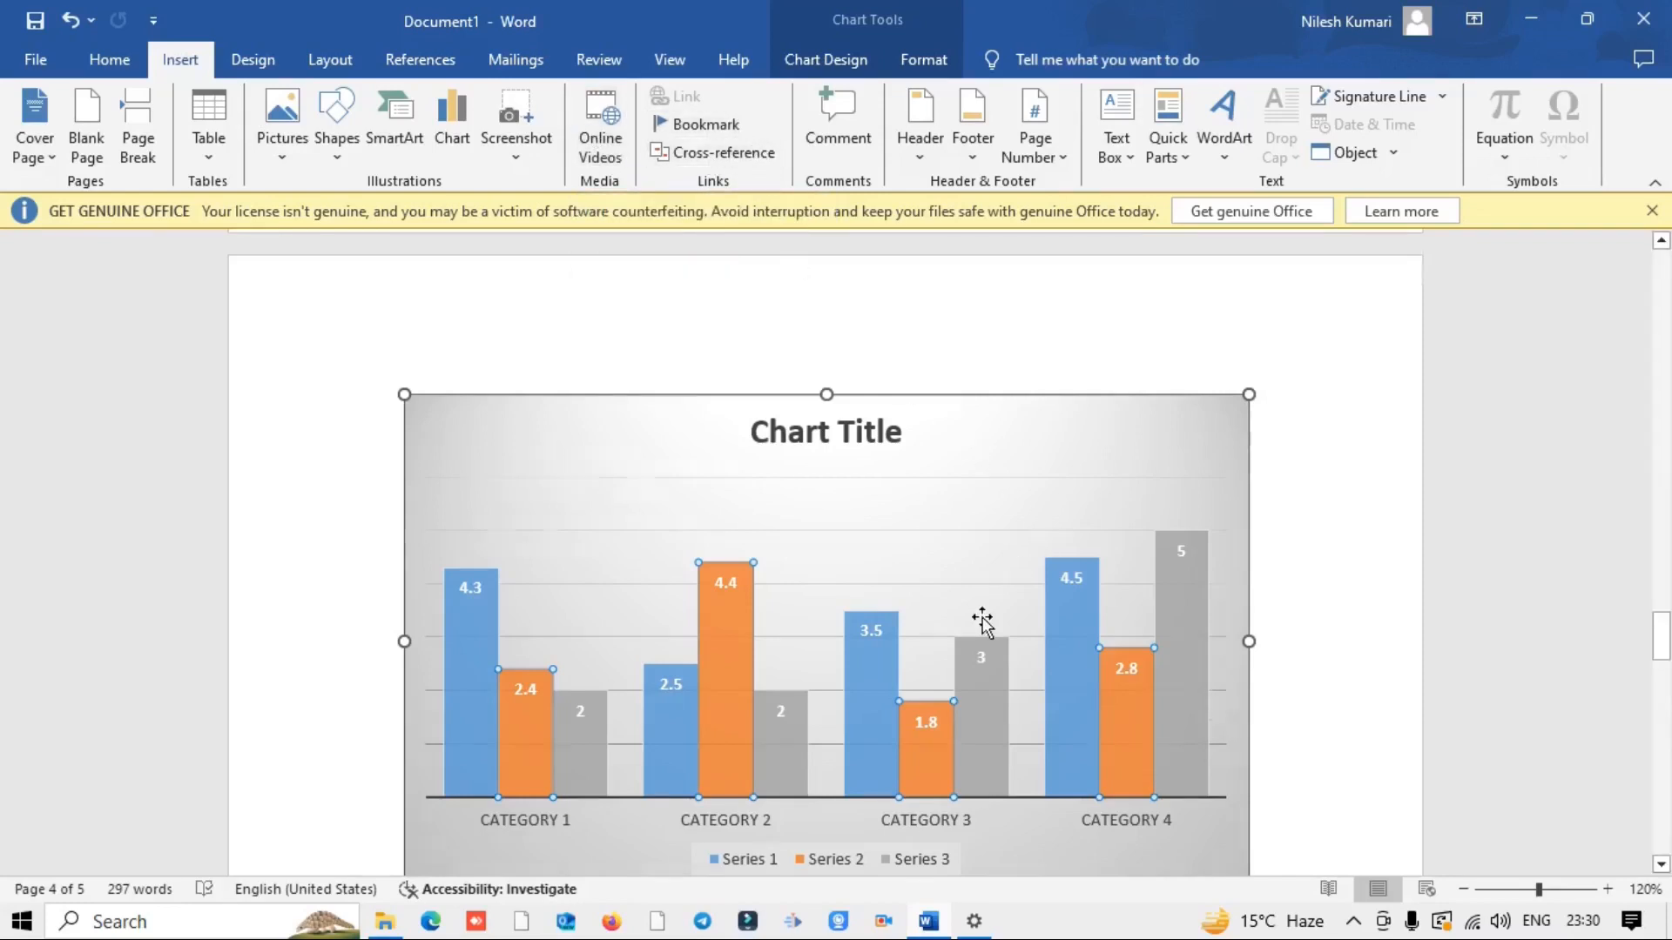
Step: Insert a hyperlink to the Custom Office Templates folder in Documents before the word "headings" in the paragraph about themes and styles
scroll(943, 592, "up", 10)
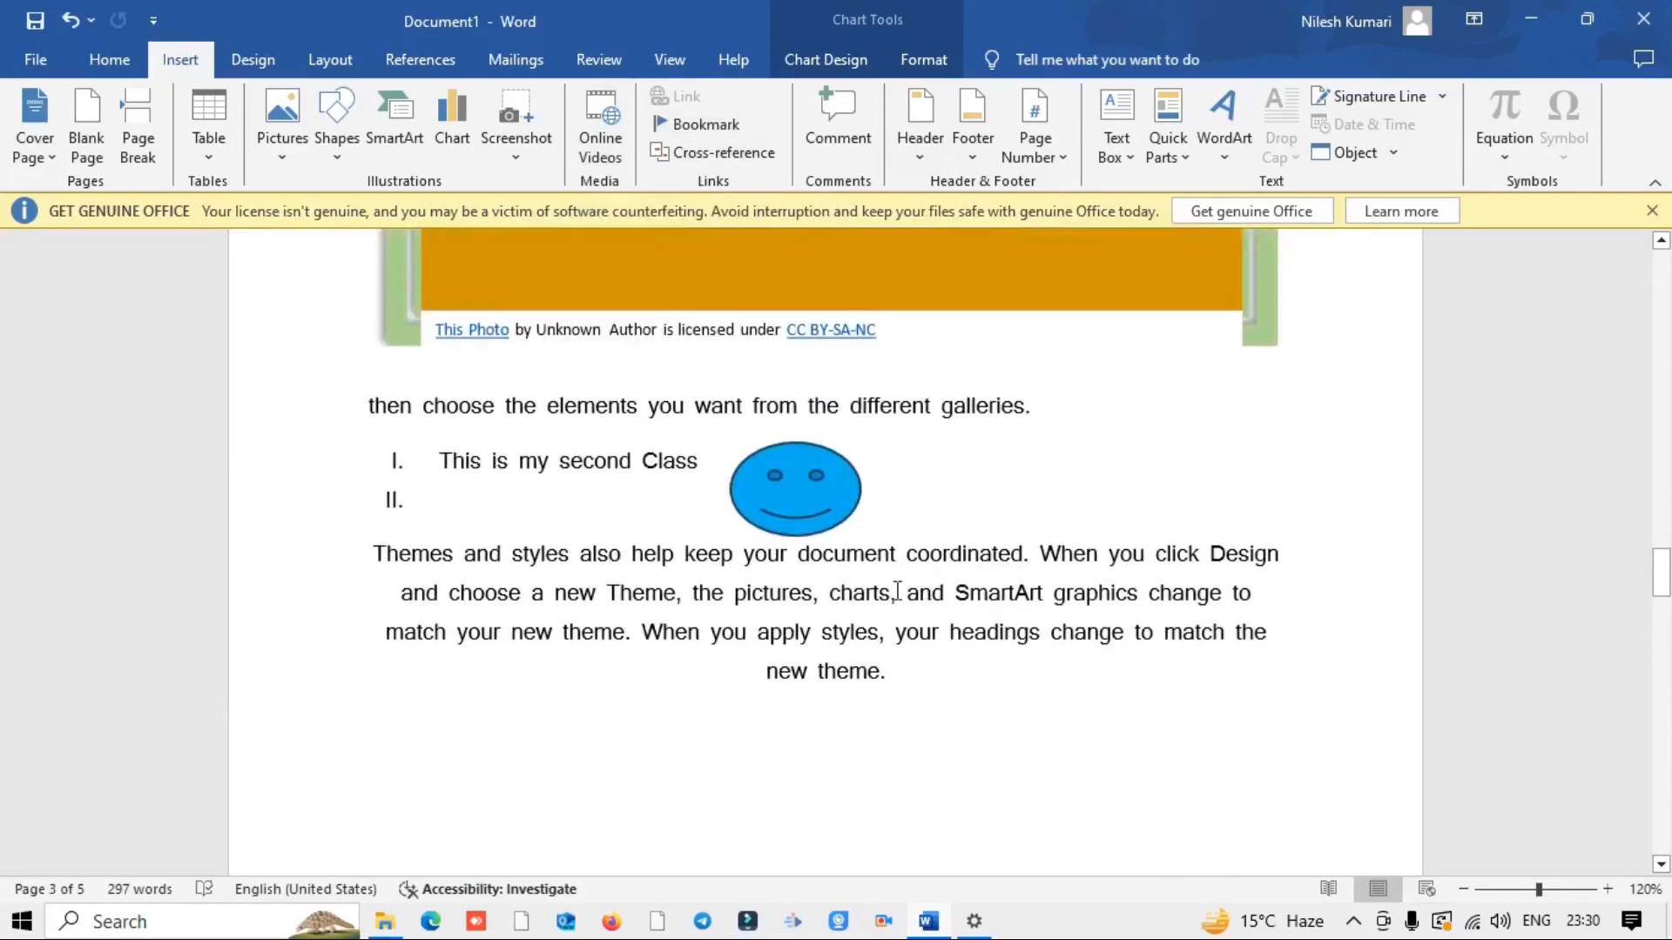
left_click(897, 593)
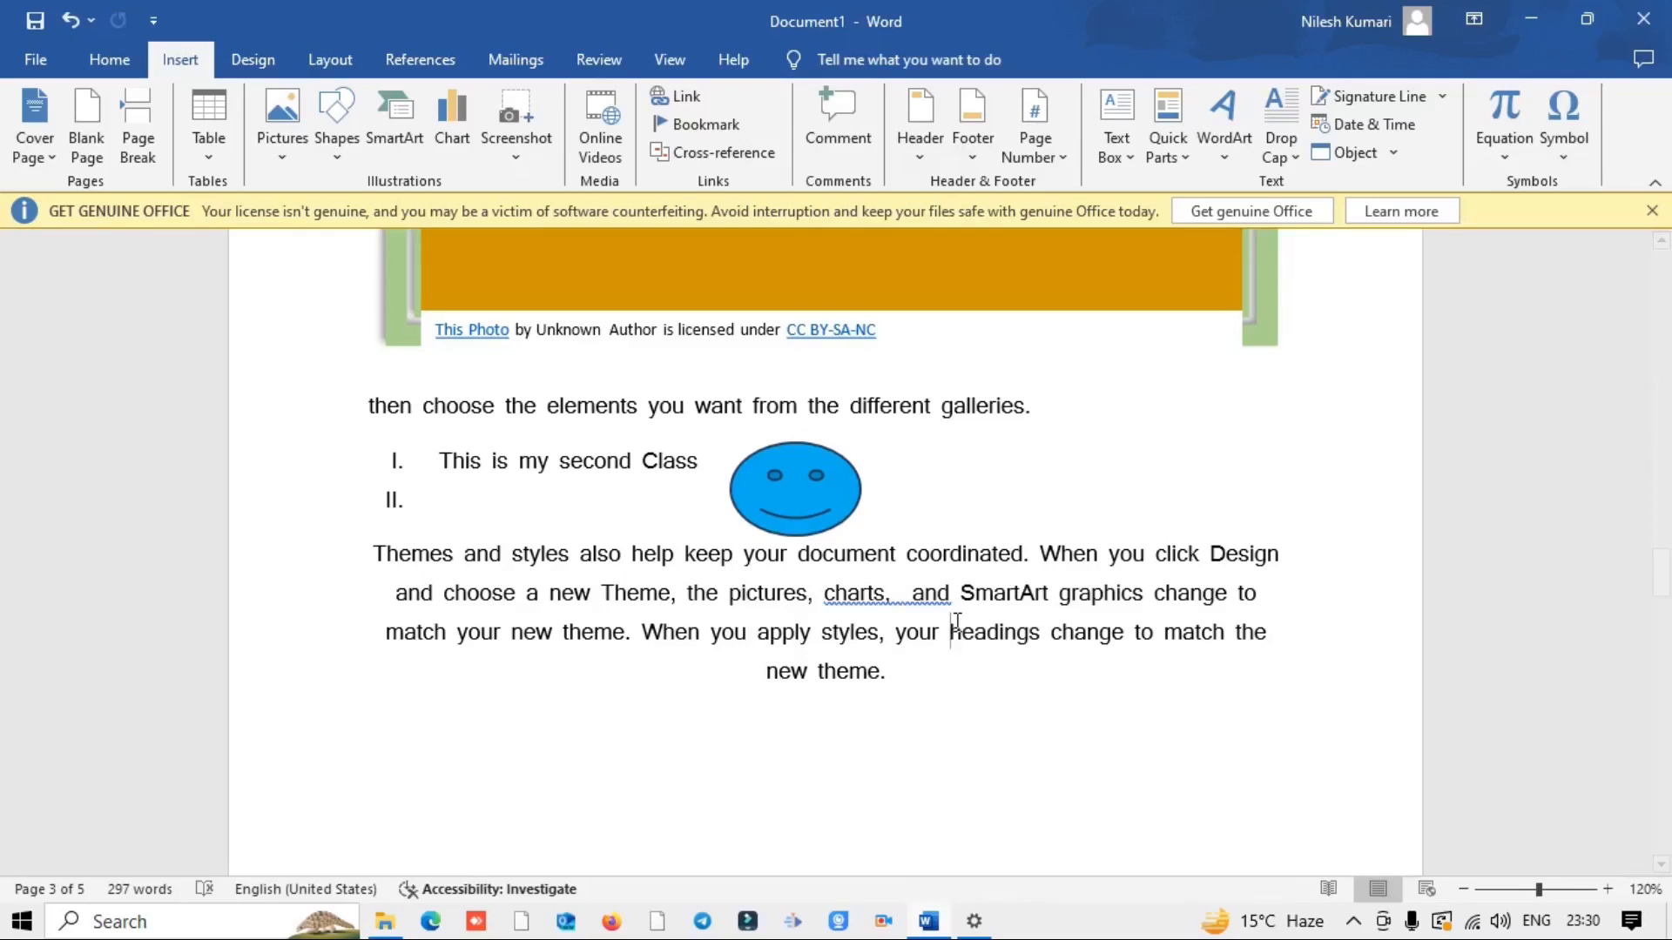
key("ctrl+k")
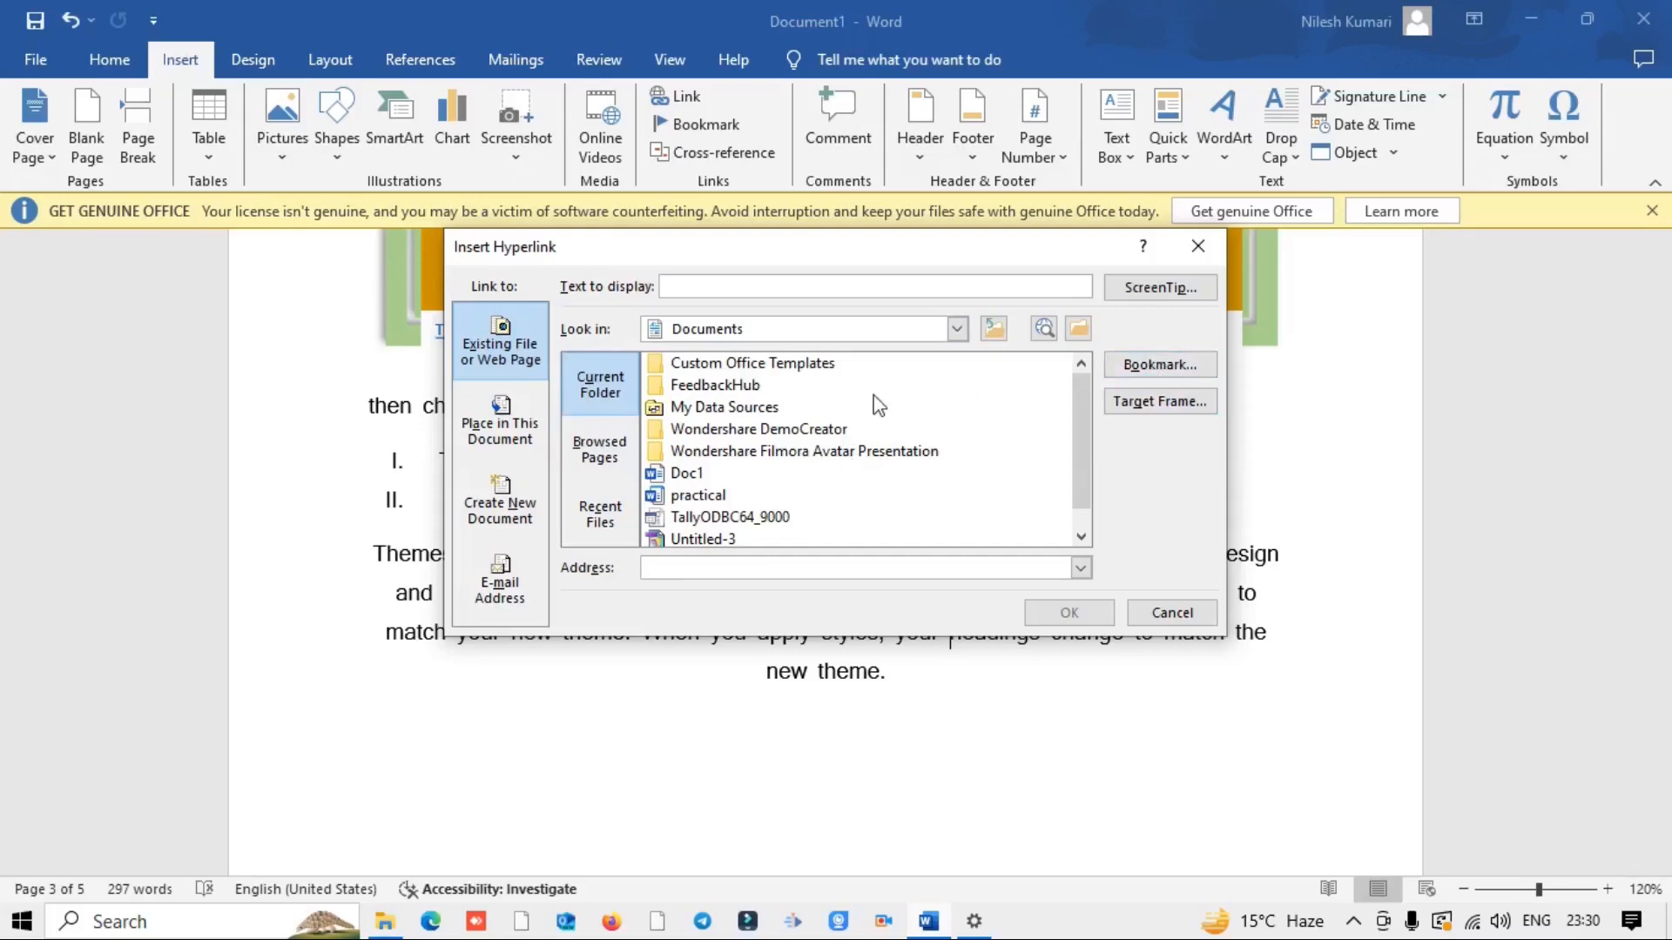
left_click(733, 364)
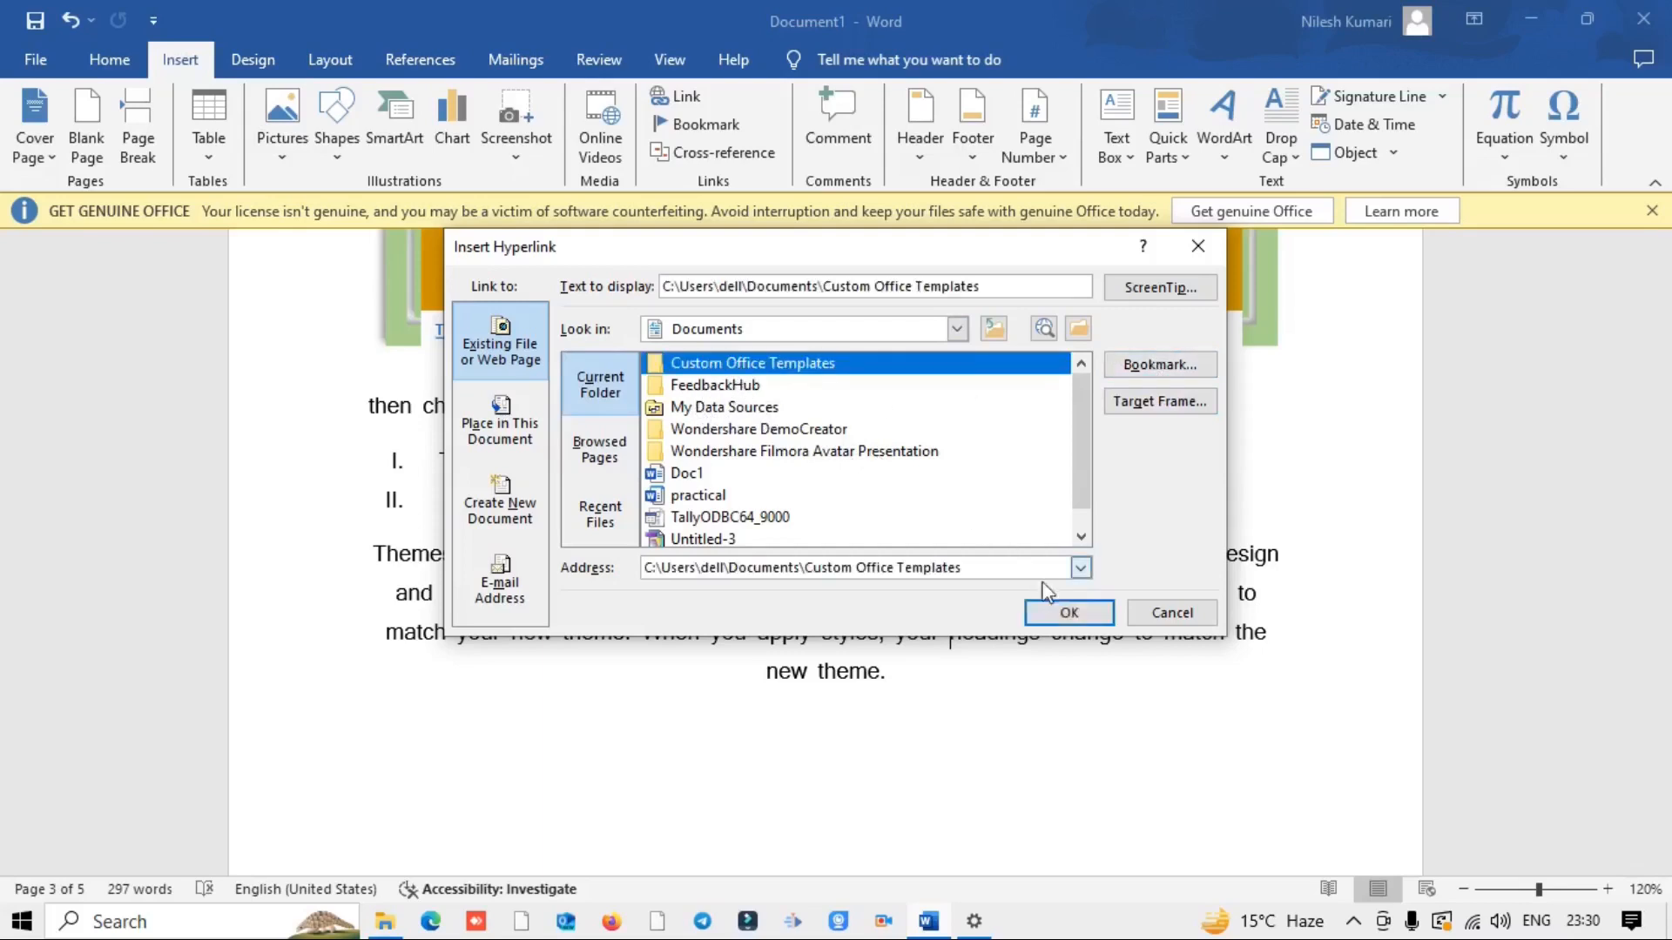
left_click(1070, 614)
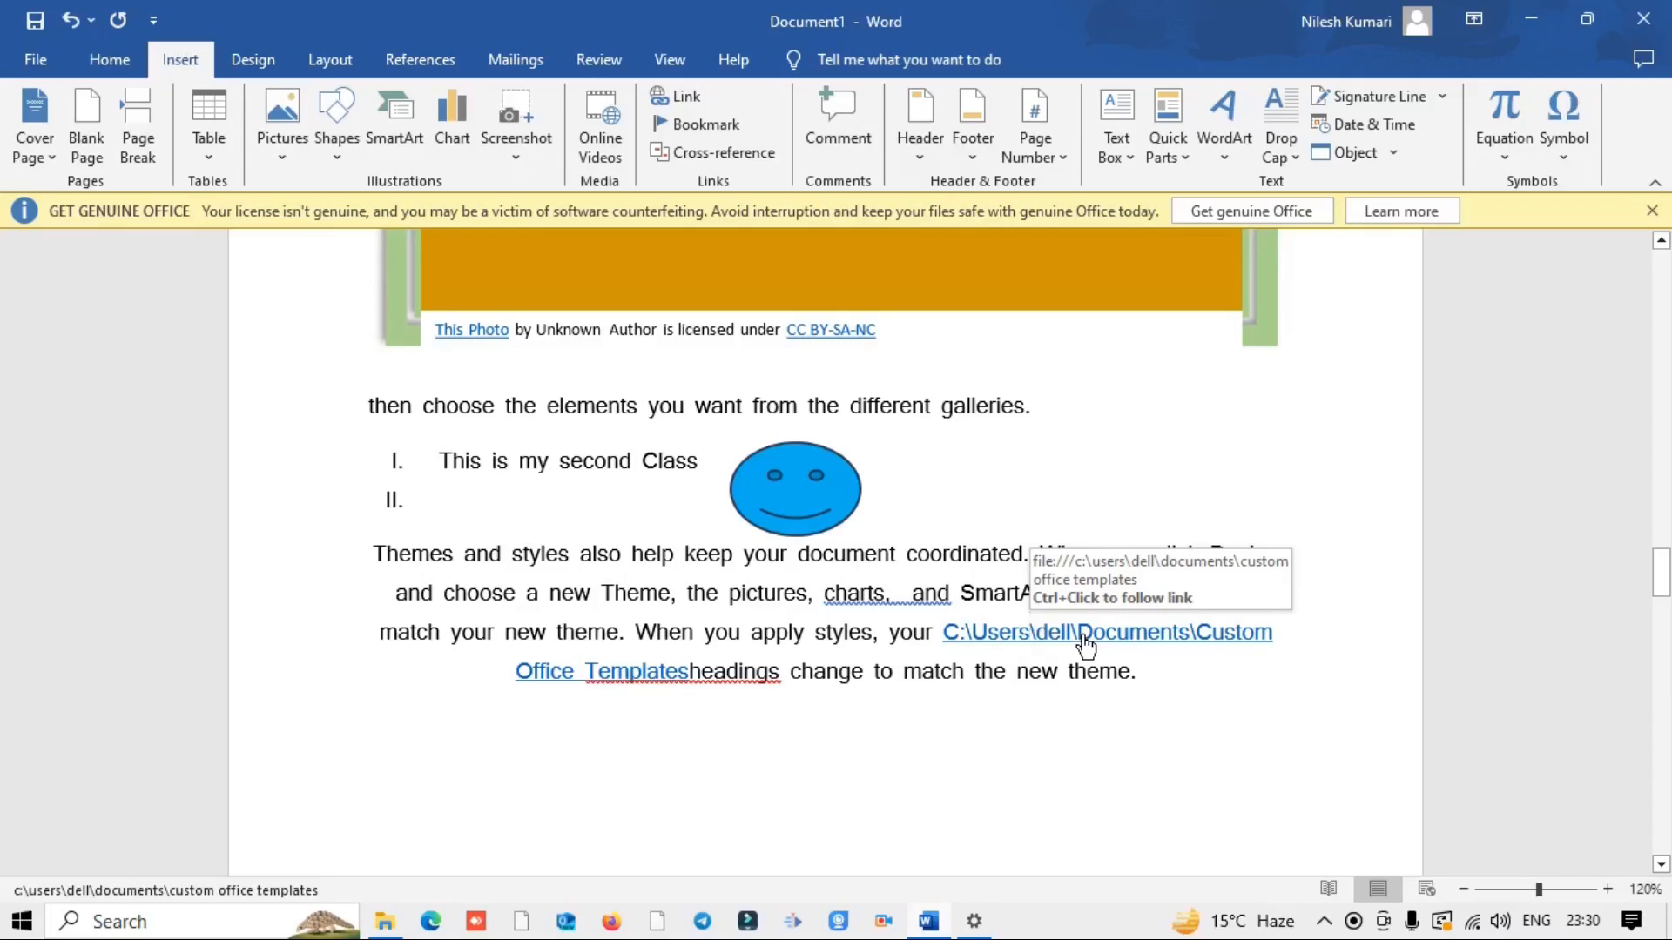
Step: Follow the new hyperlink to the Custom Office Templates folder, accepting the security notice, and close the folder window
left_click(1039, 630, "ctrl")
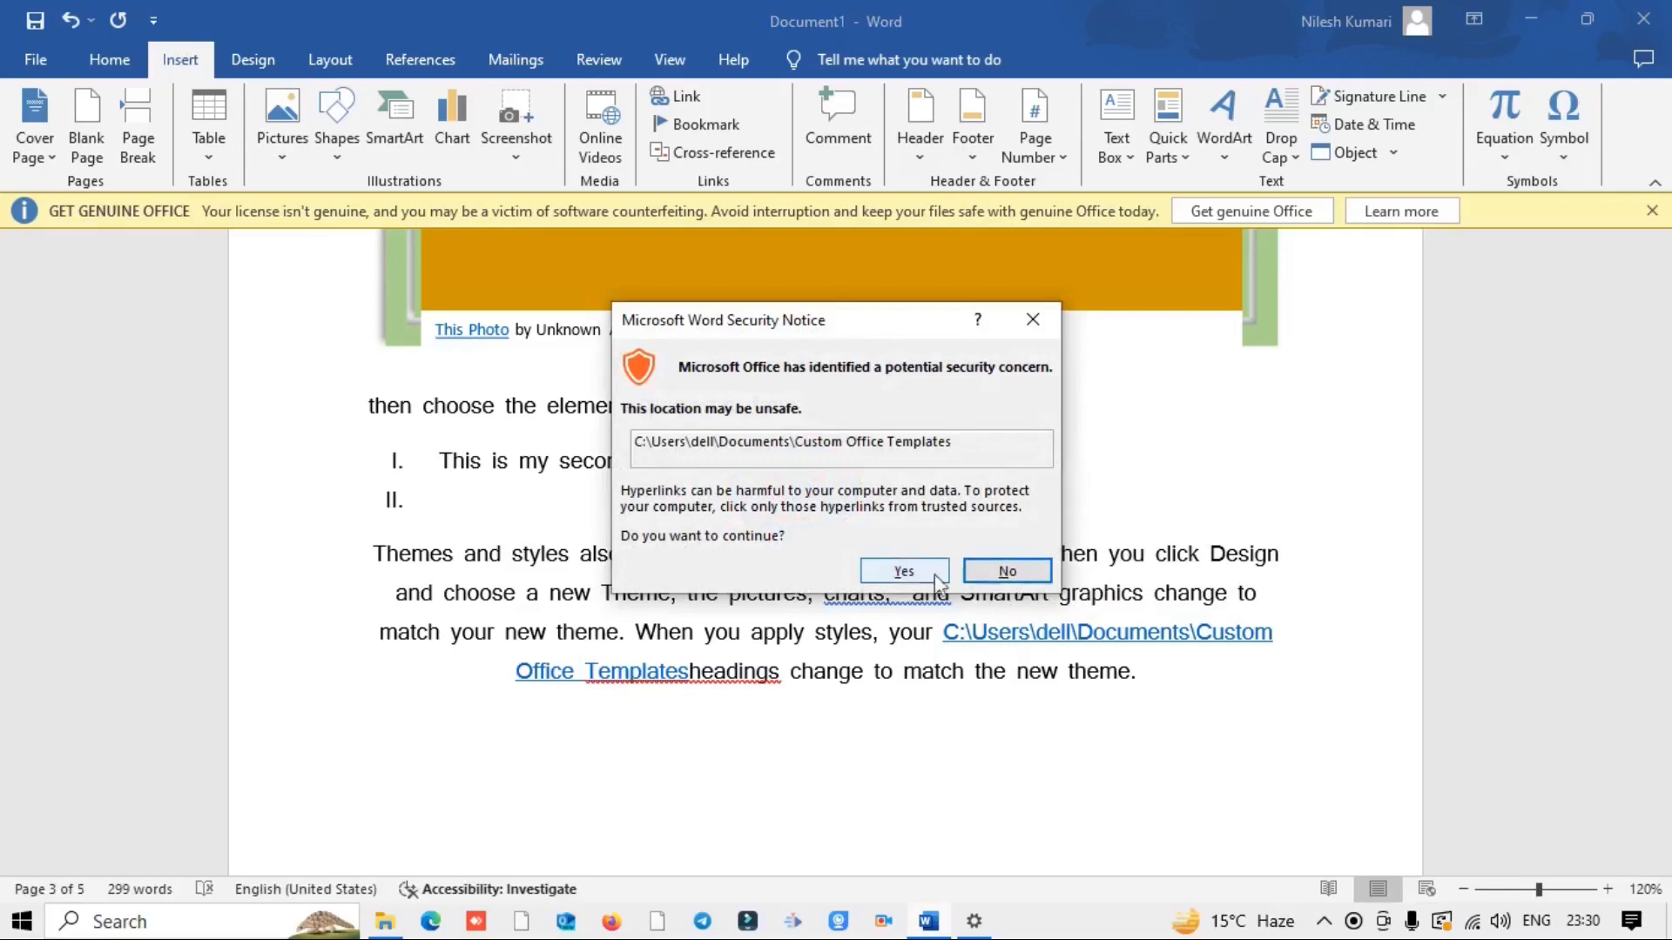
left_click(902, 571)
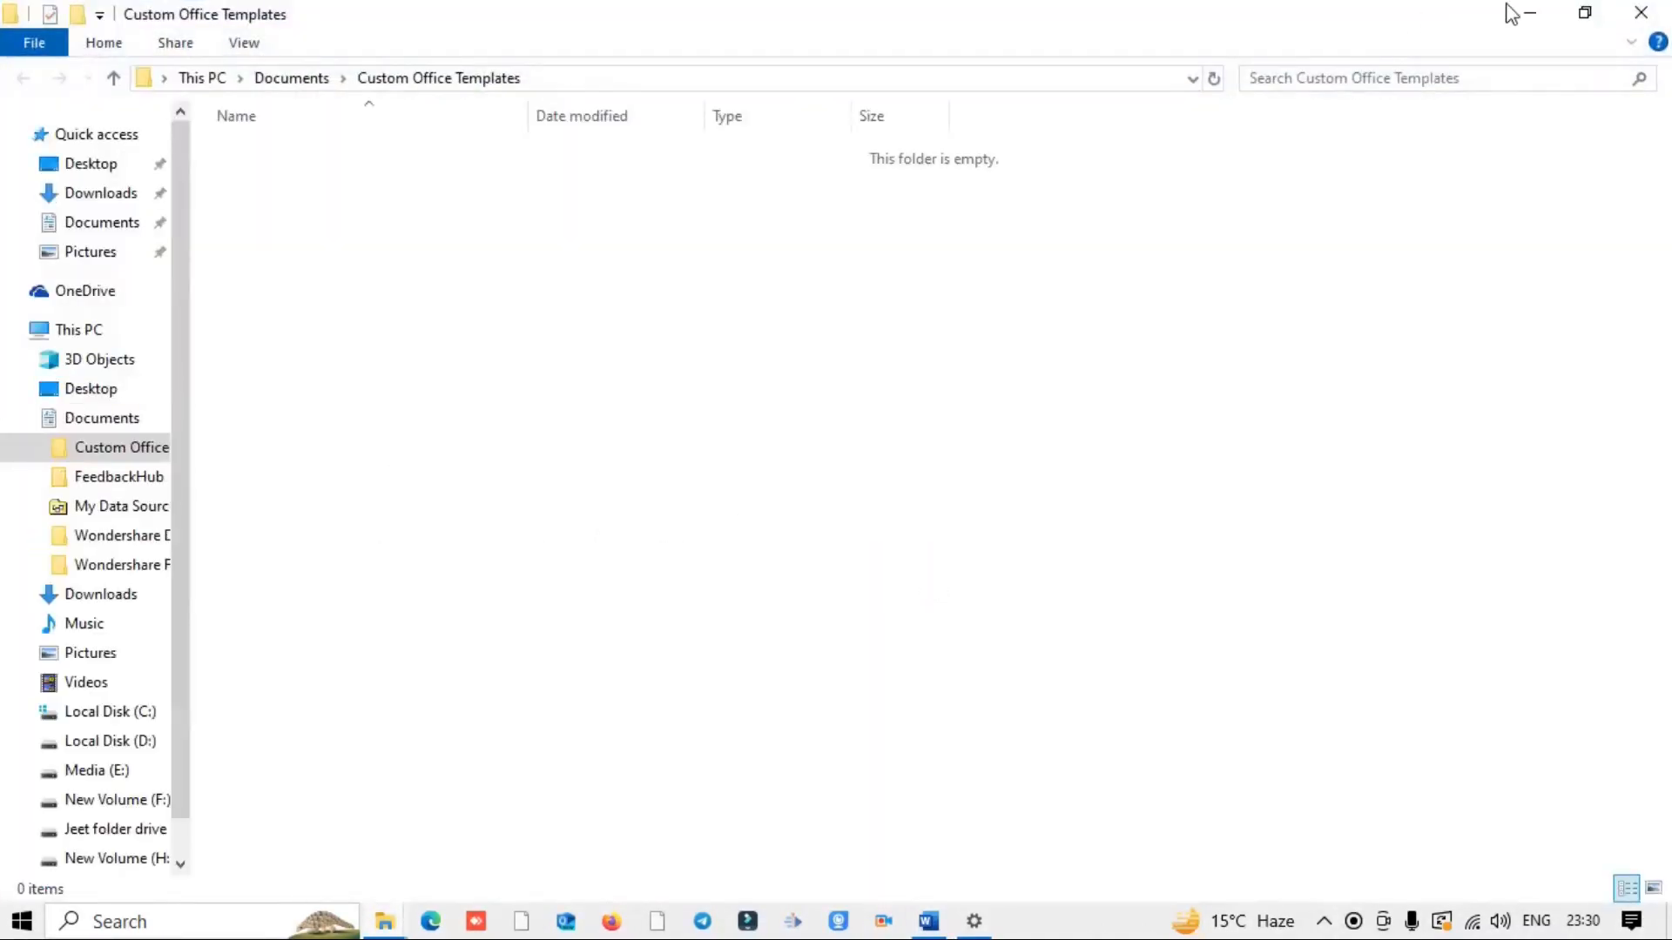
left_click(1641, 13)
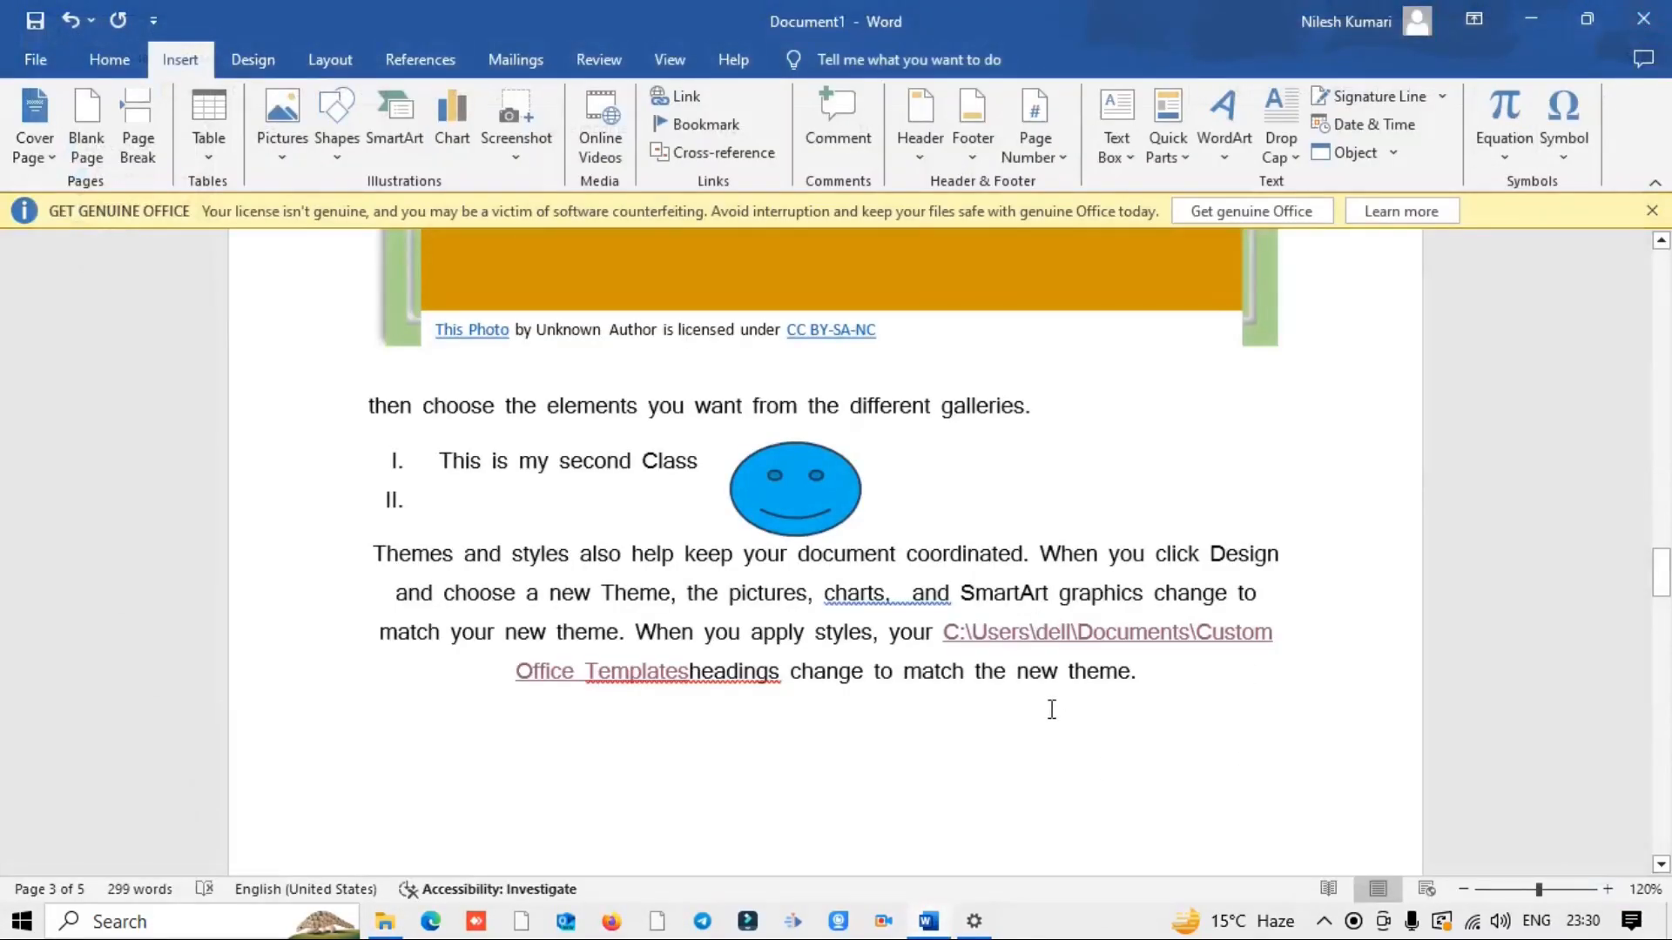
Step: Examine the bookmark settings and the cross-reference options for numbered items, closing both without adding anything
left_click(716, 133)
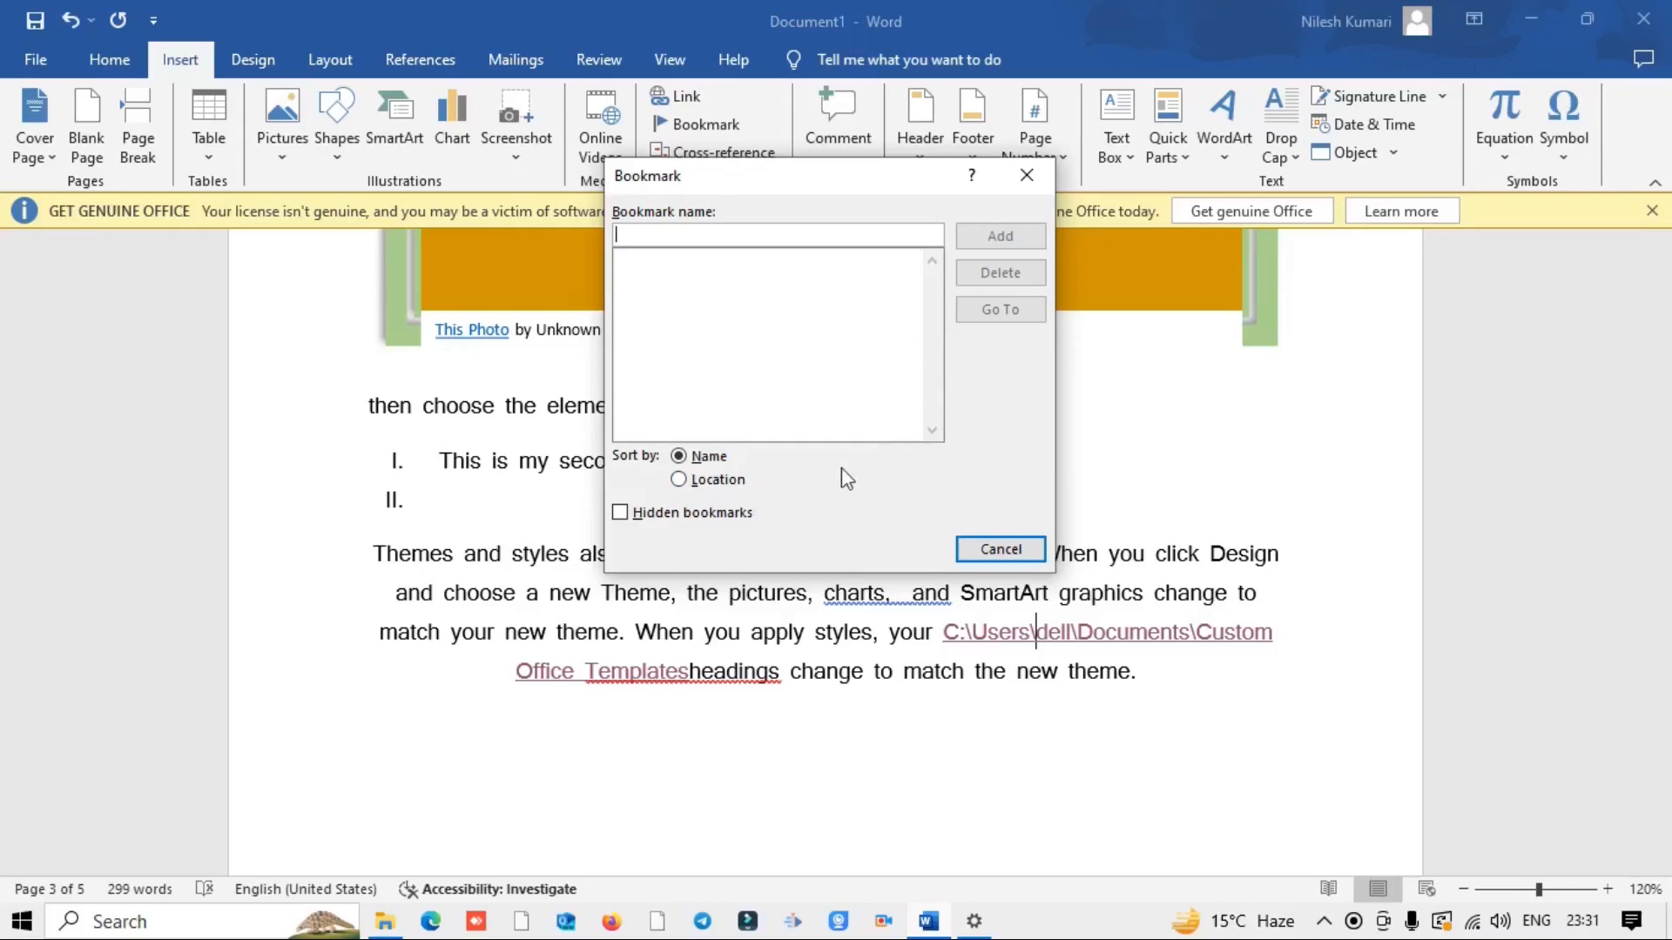
left_click(1001, 550)
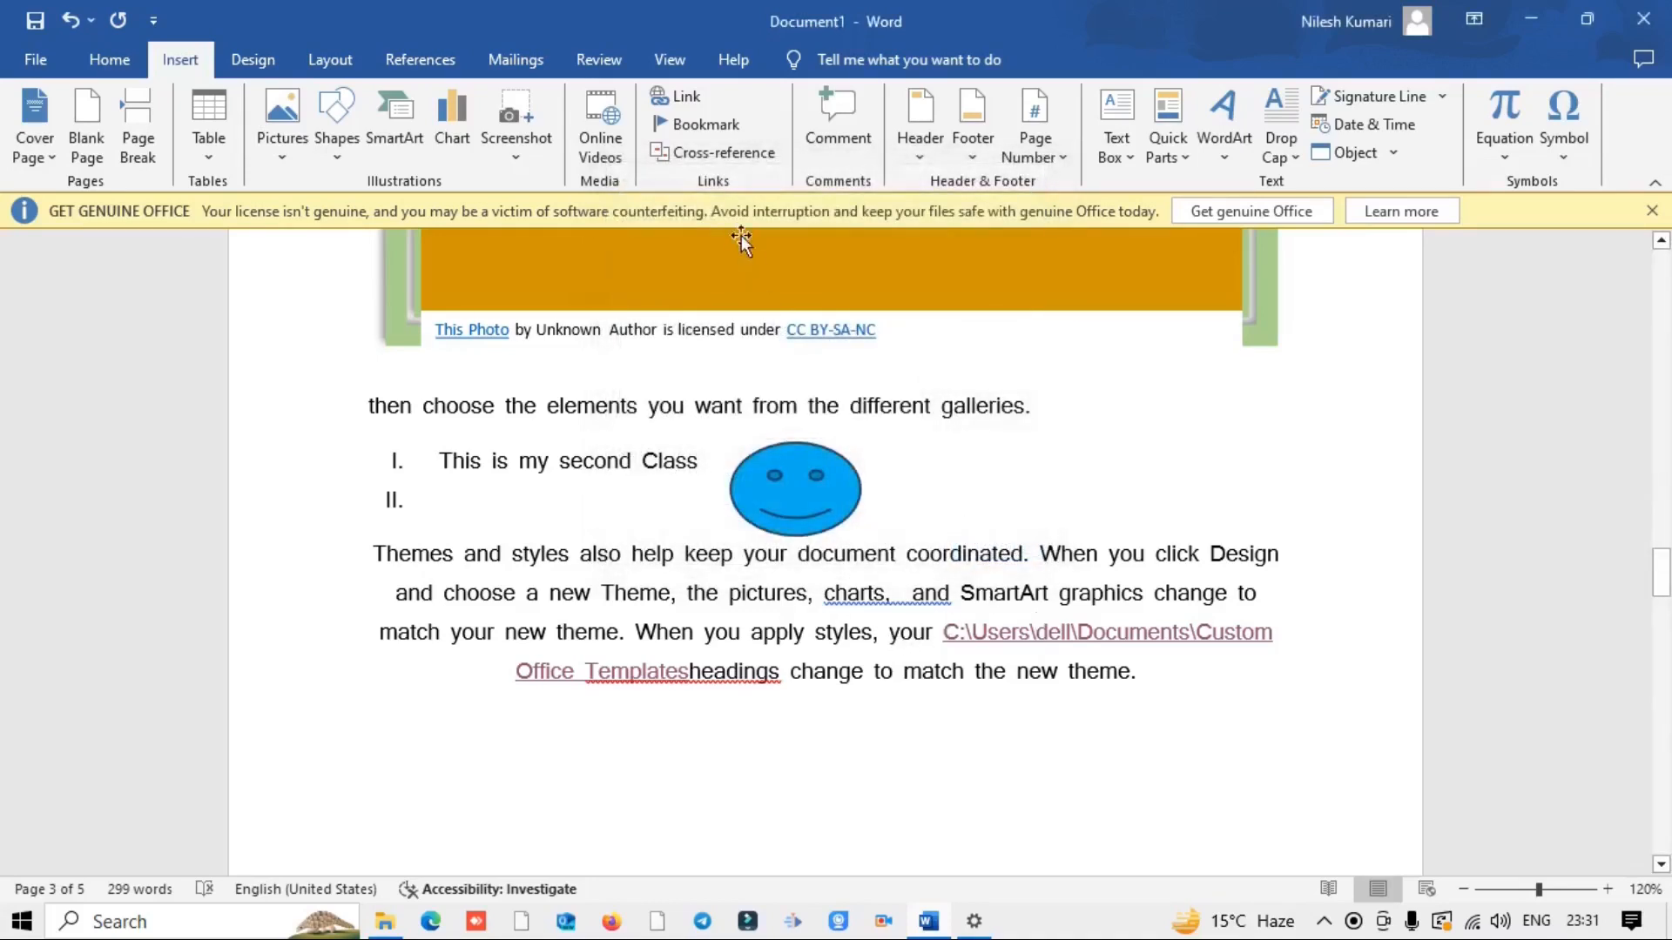
left_click(712, 157)
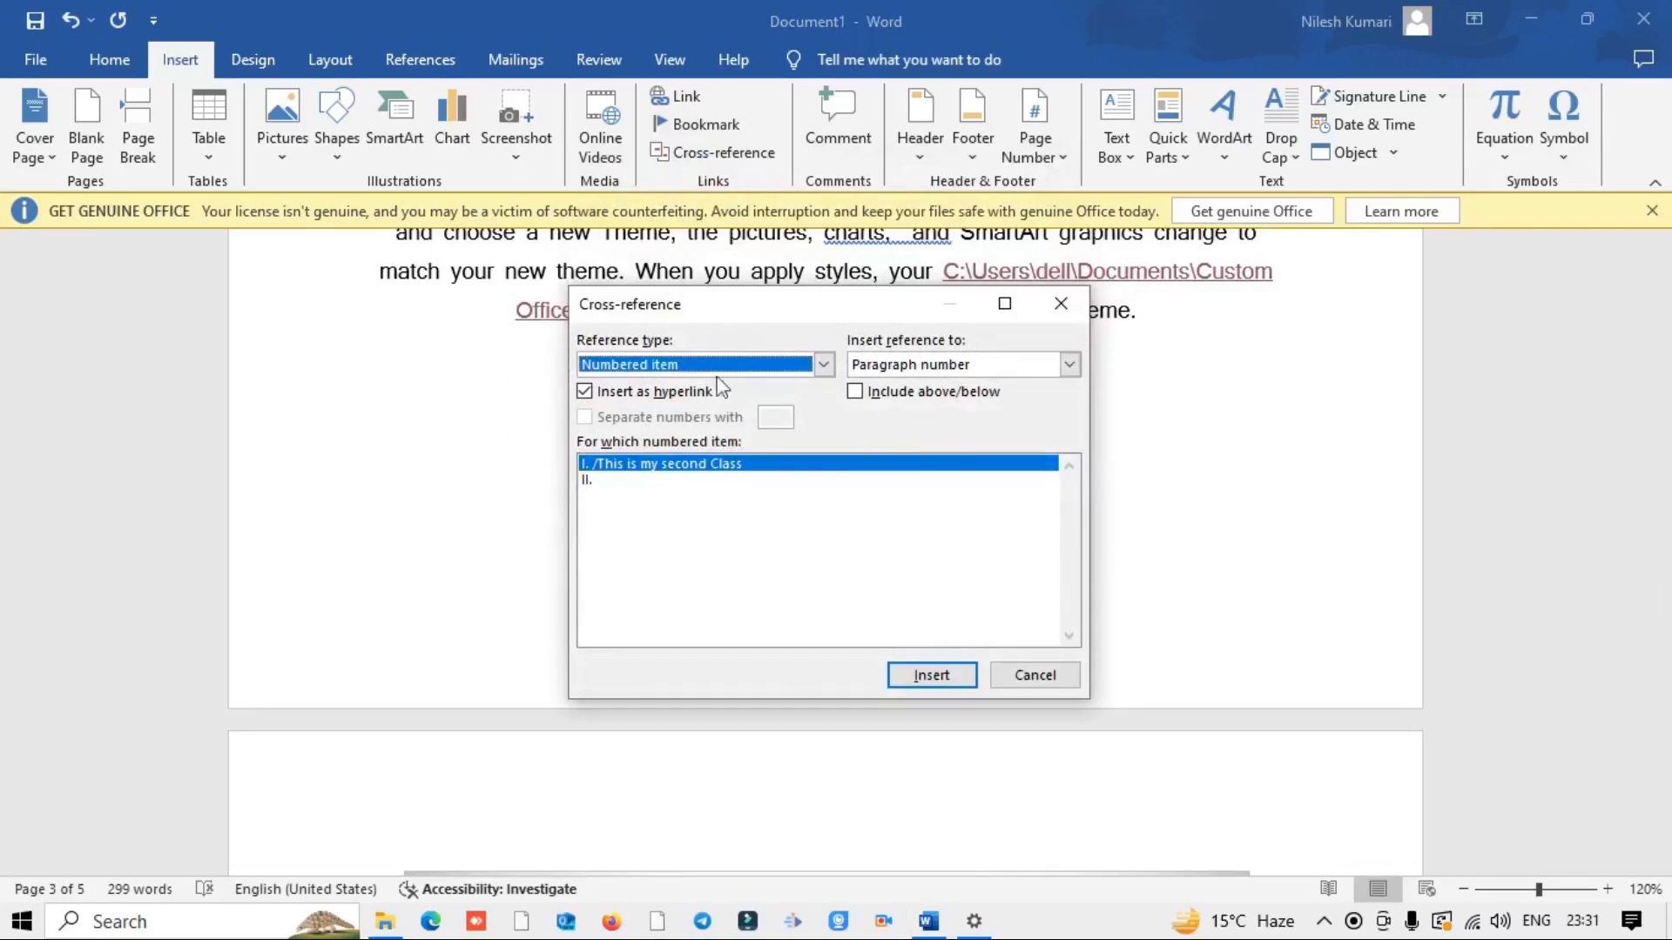
left_click(1069, 366)
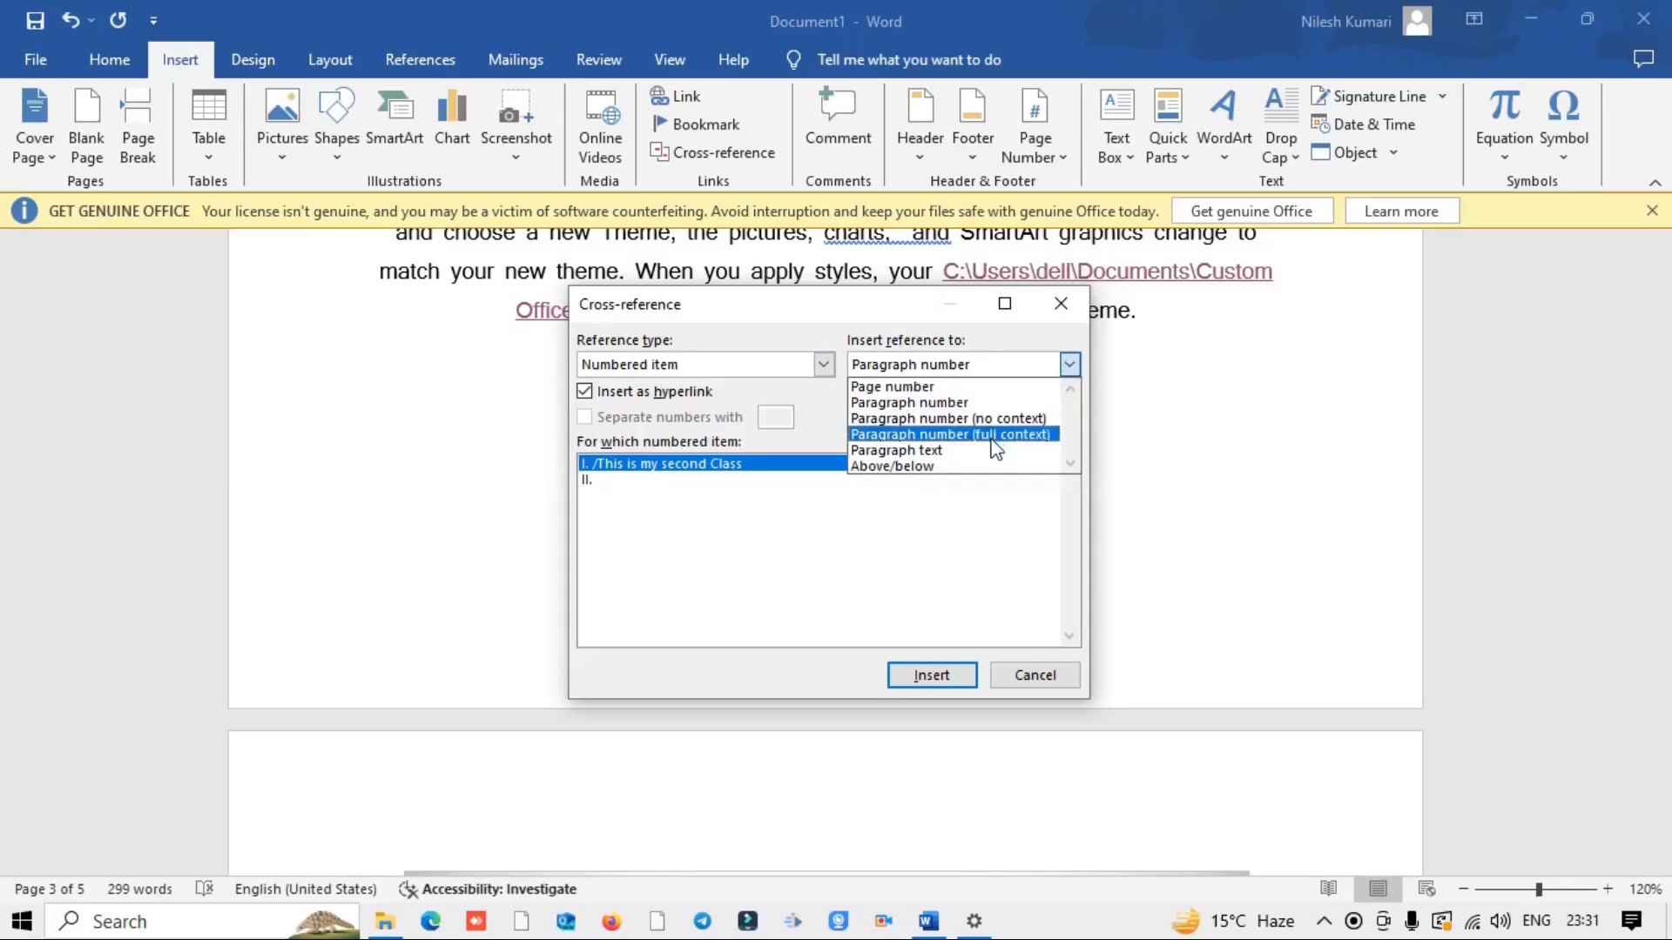
left_click(1063, 308)
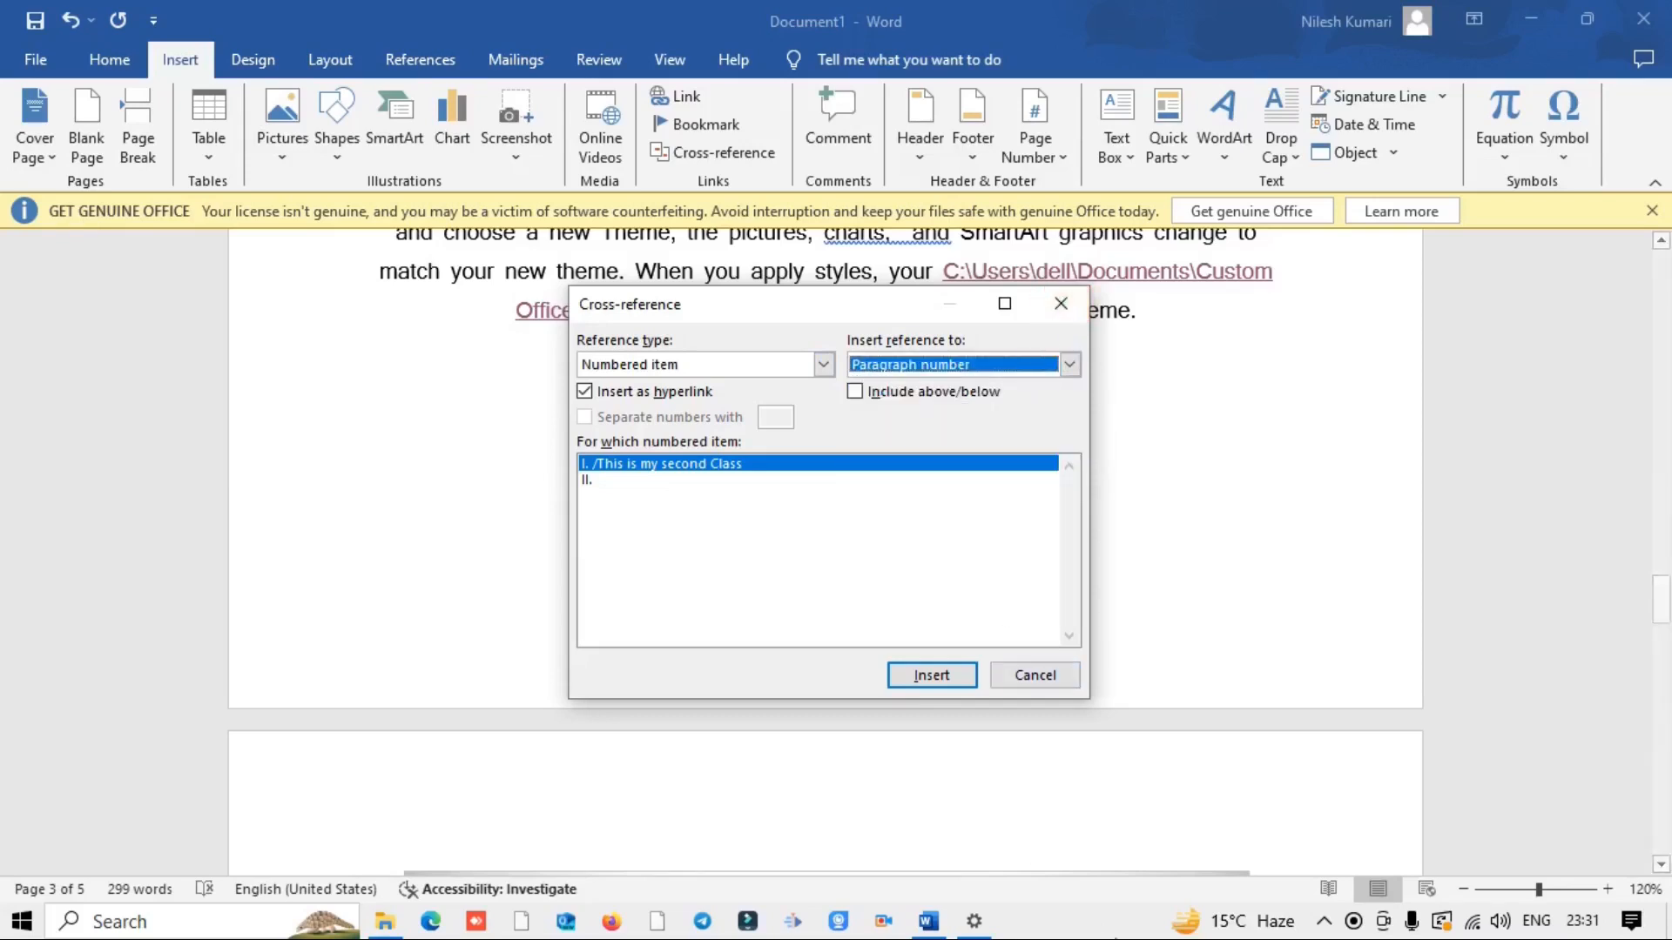
left_click(1061, 303)
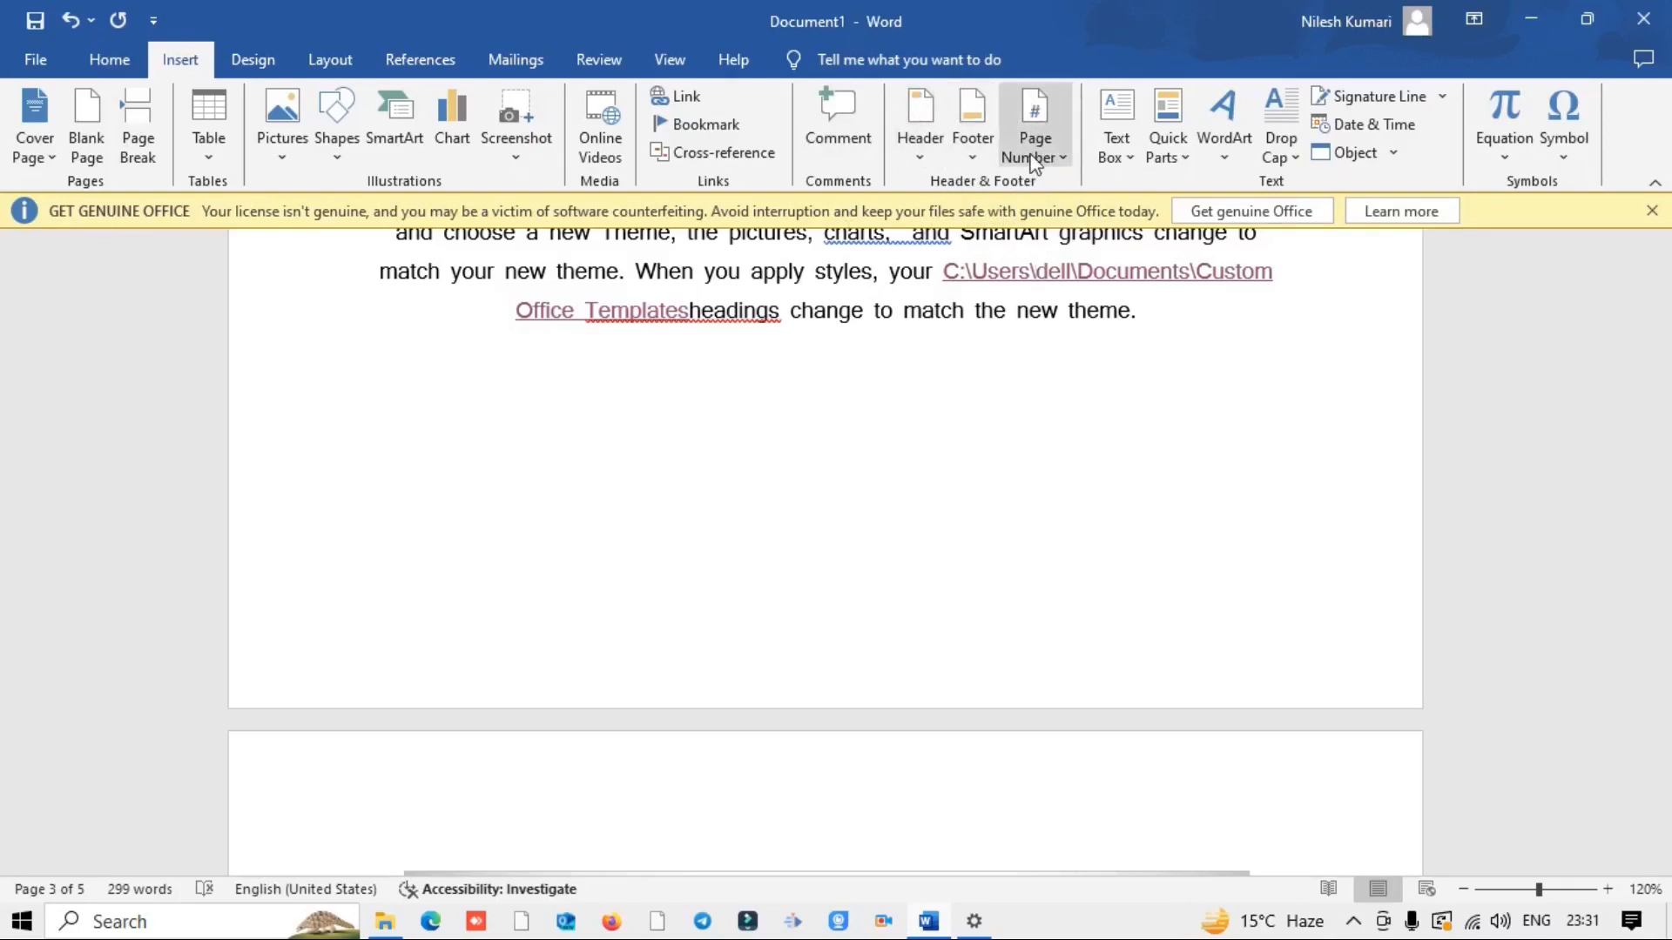
Step: Insert a header in the Blank style with the text "Education Point", correcting its spelling
left_click(923, 139)
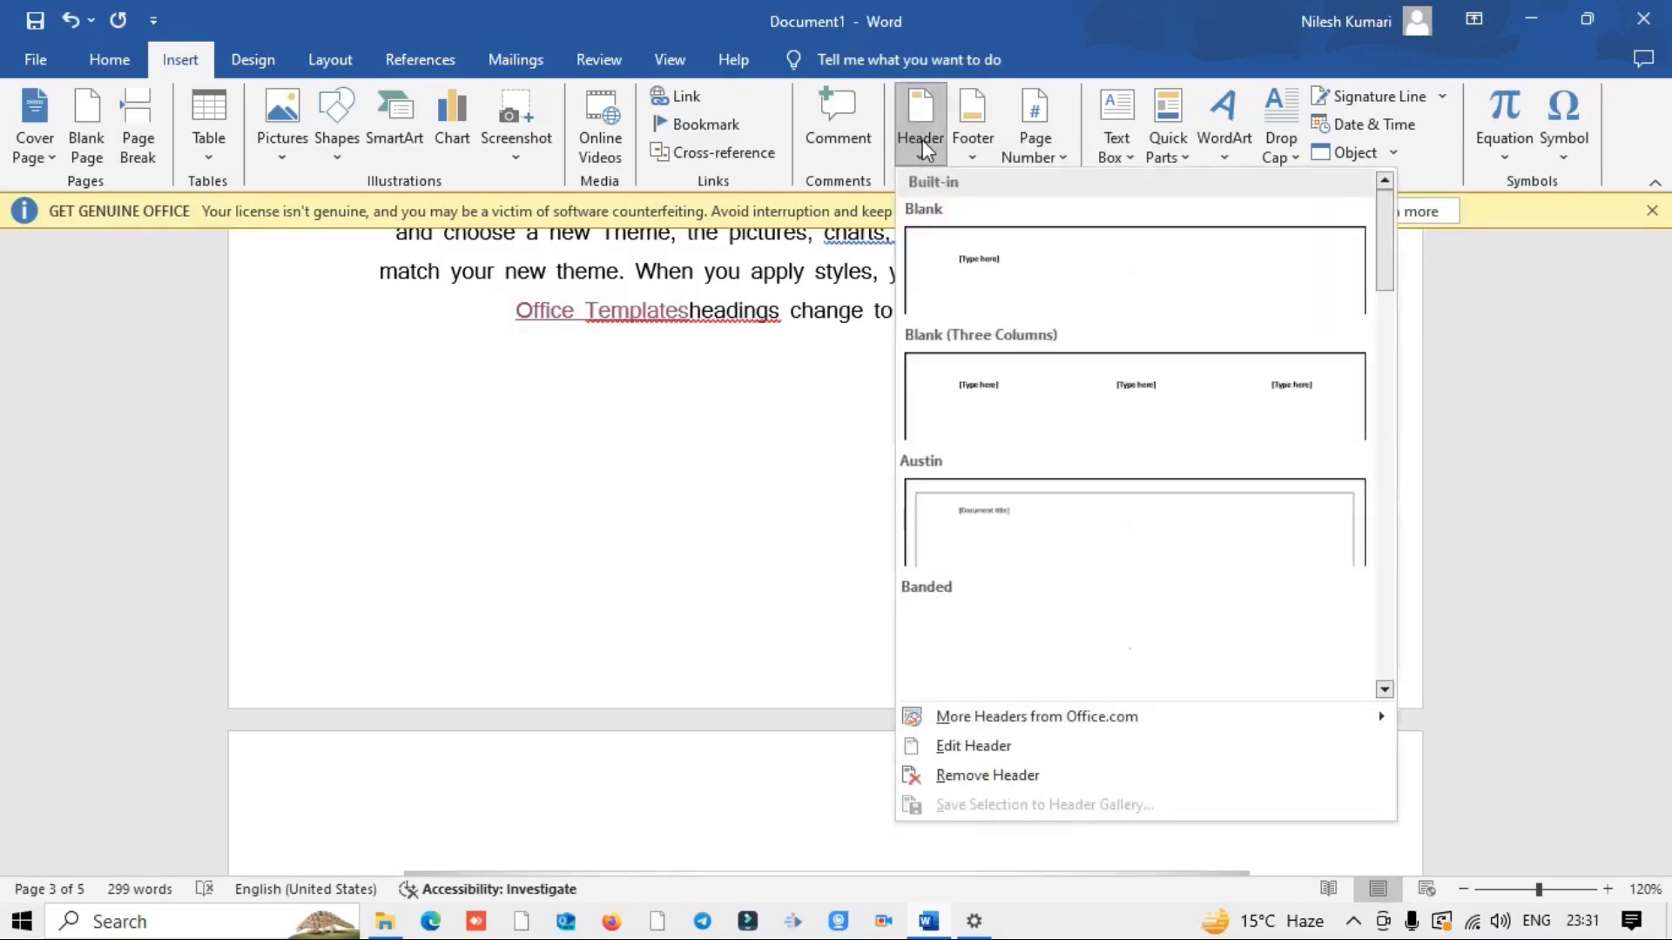
left_click(1006, 270)
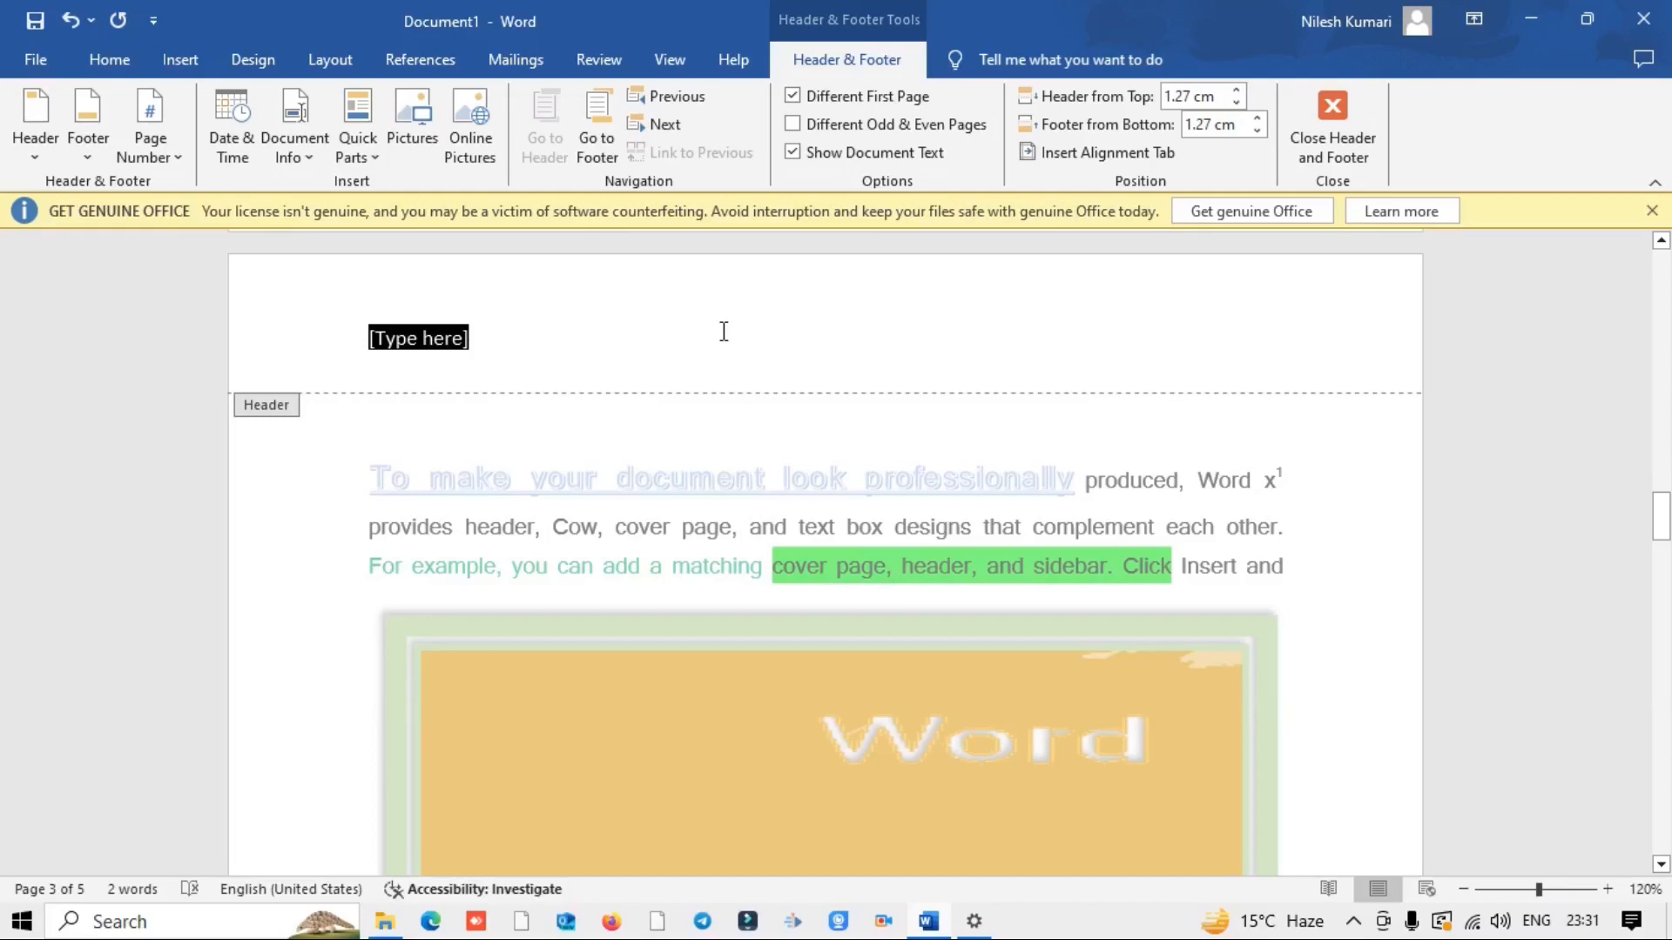
type("Edutica")
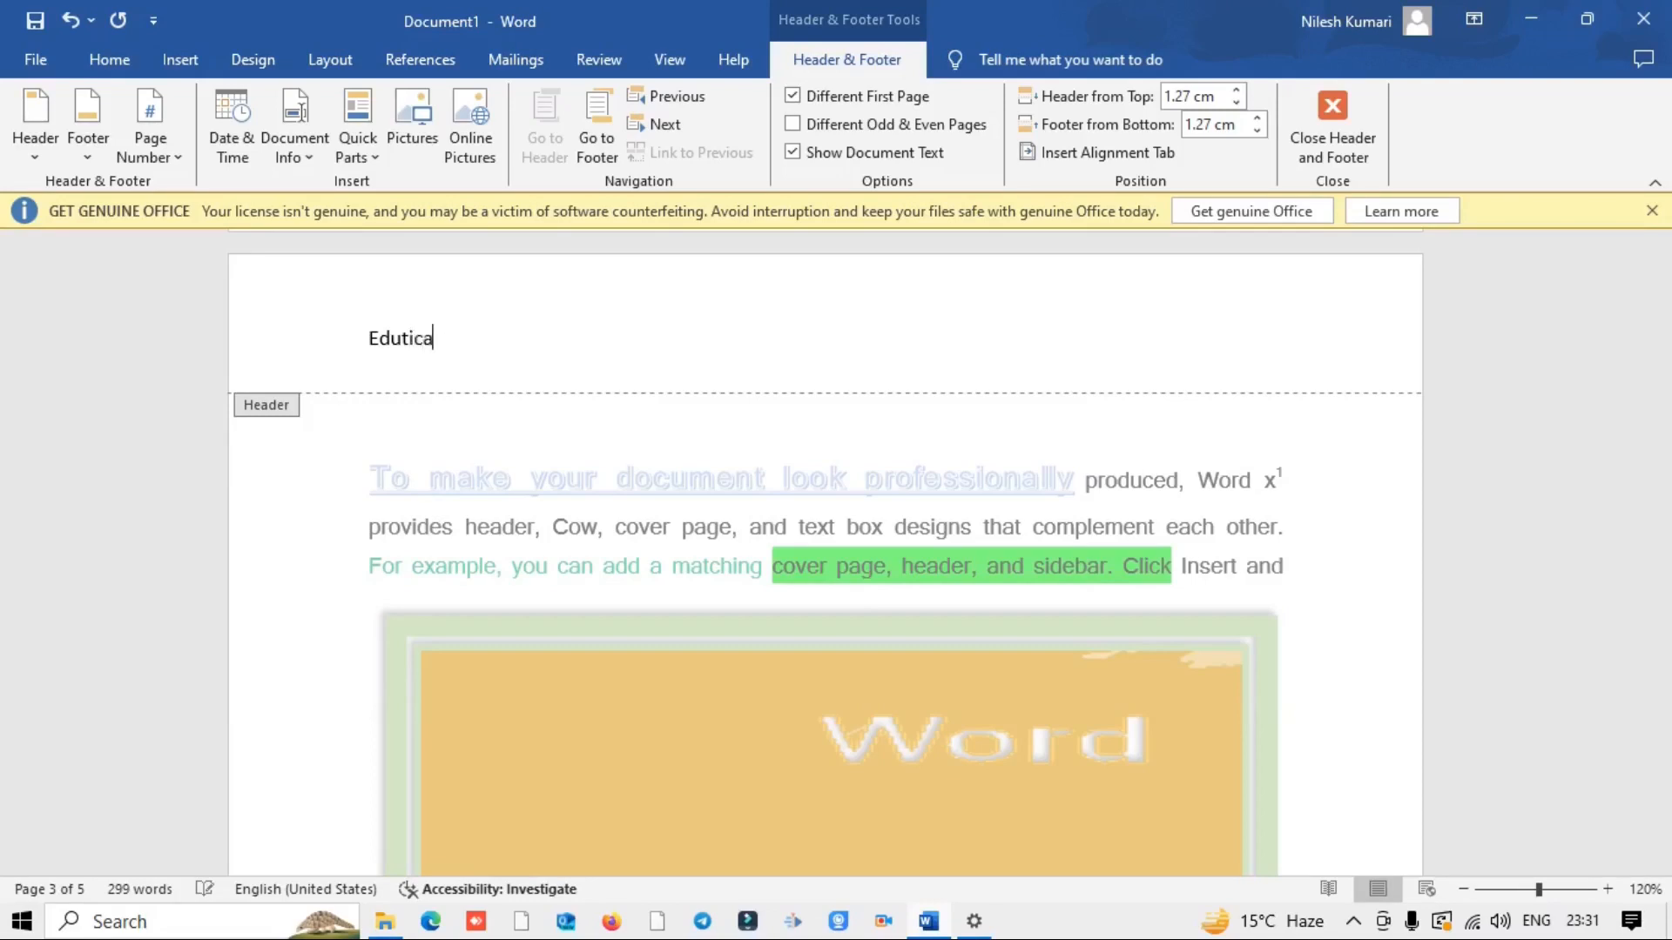
type("tion Point")
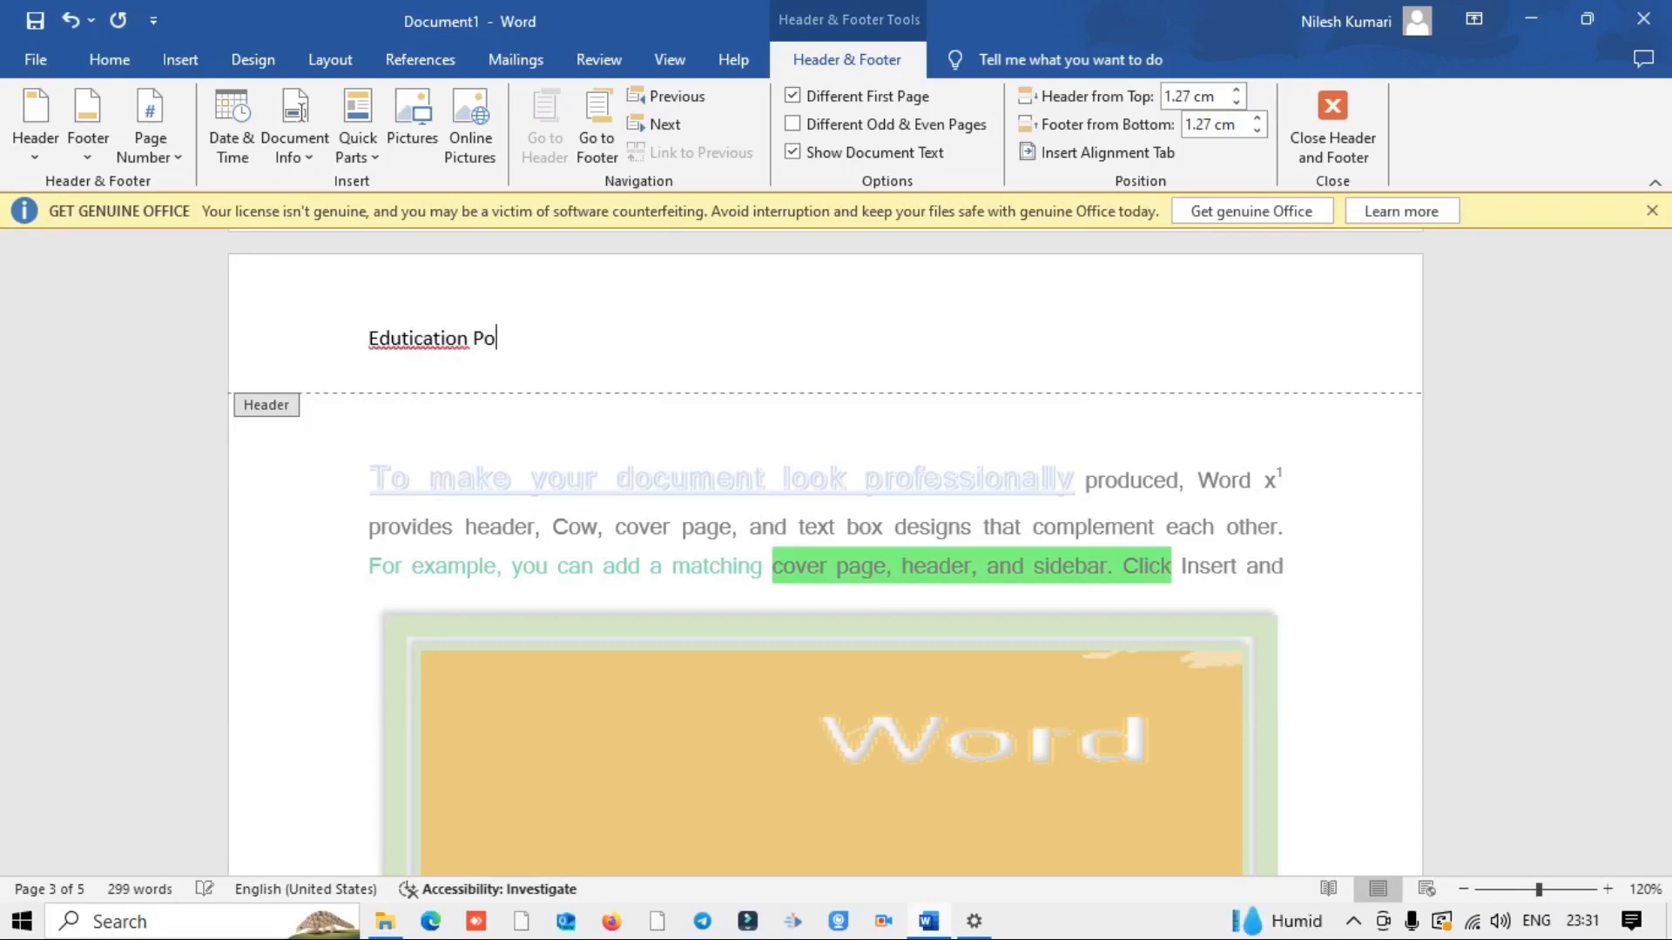
right_click(407, 335)
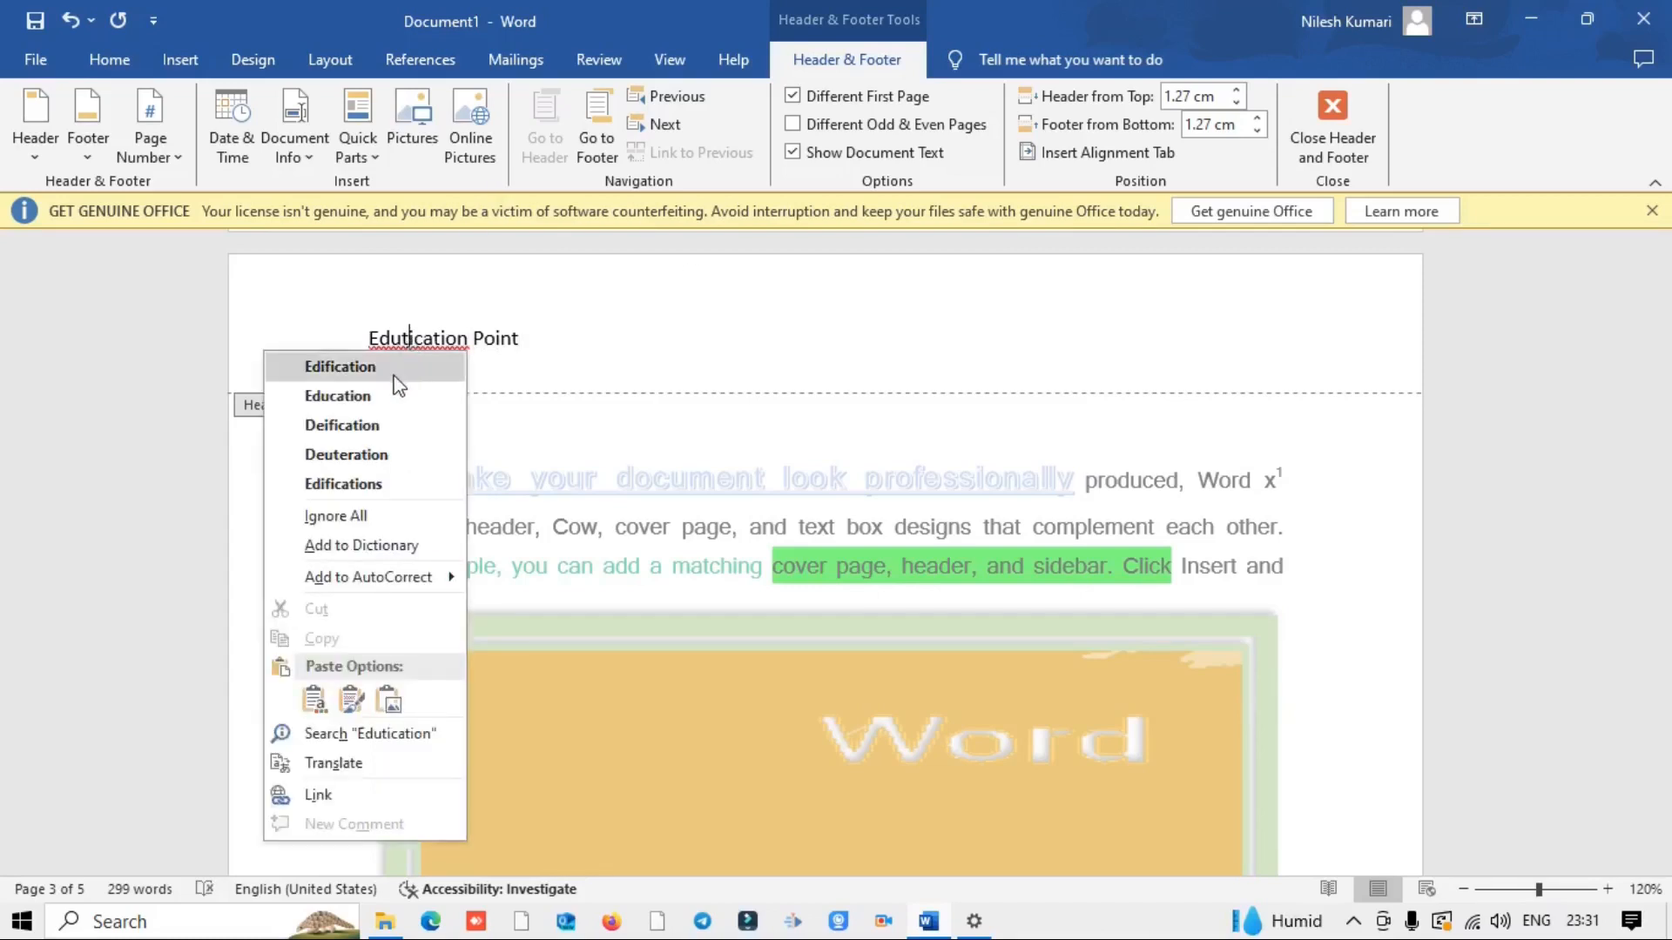
left_click(373, 396)
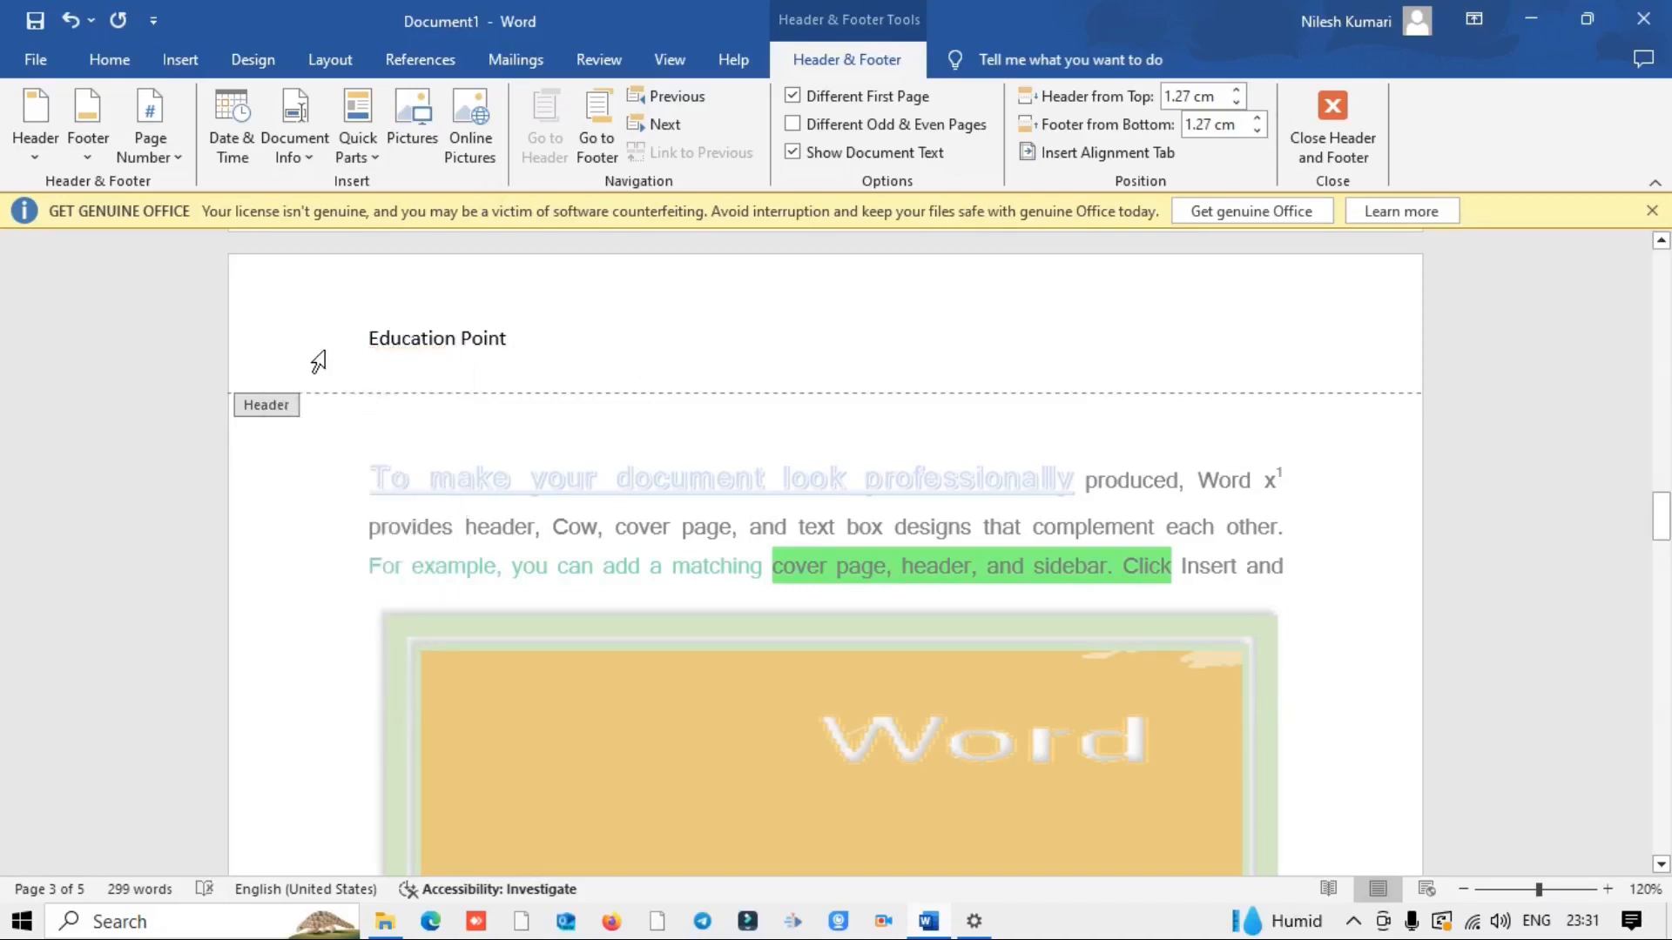
Step: Insert a Blank (Three Columns) footer and fill its first placeholder with "This is my important video"
scroll(765, 443, "down", 10)
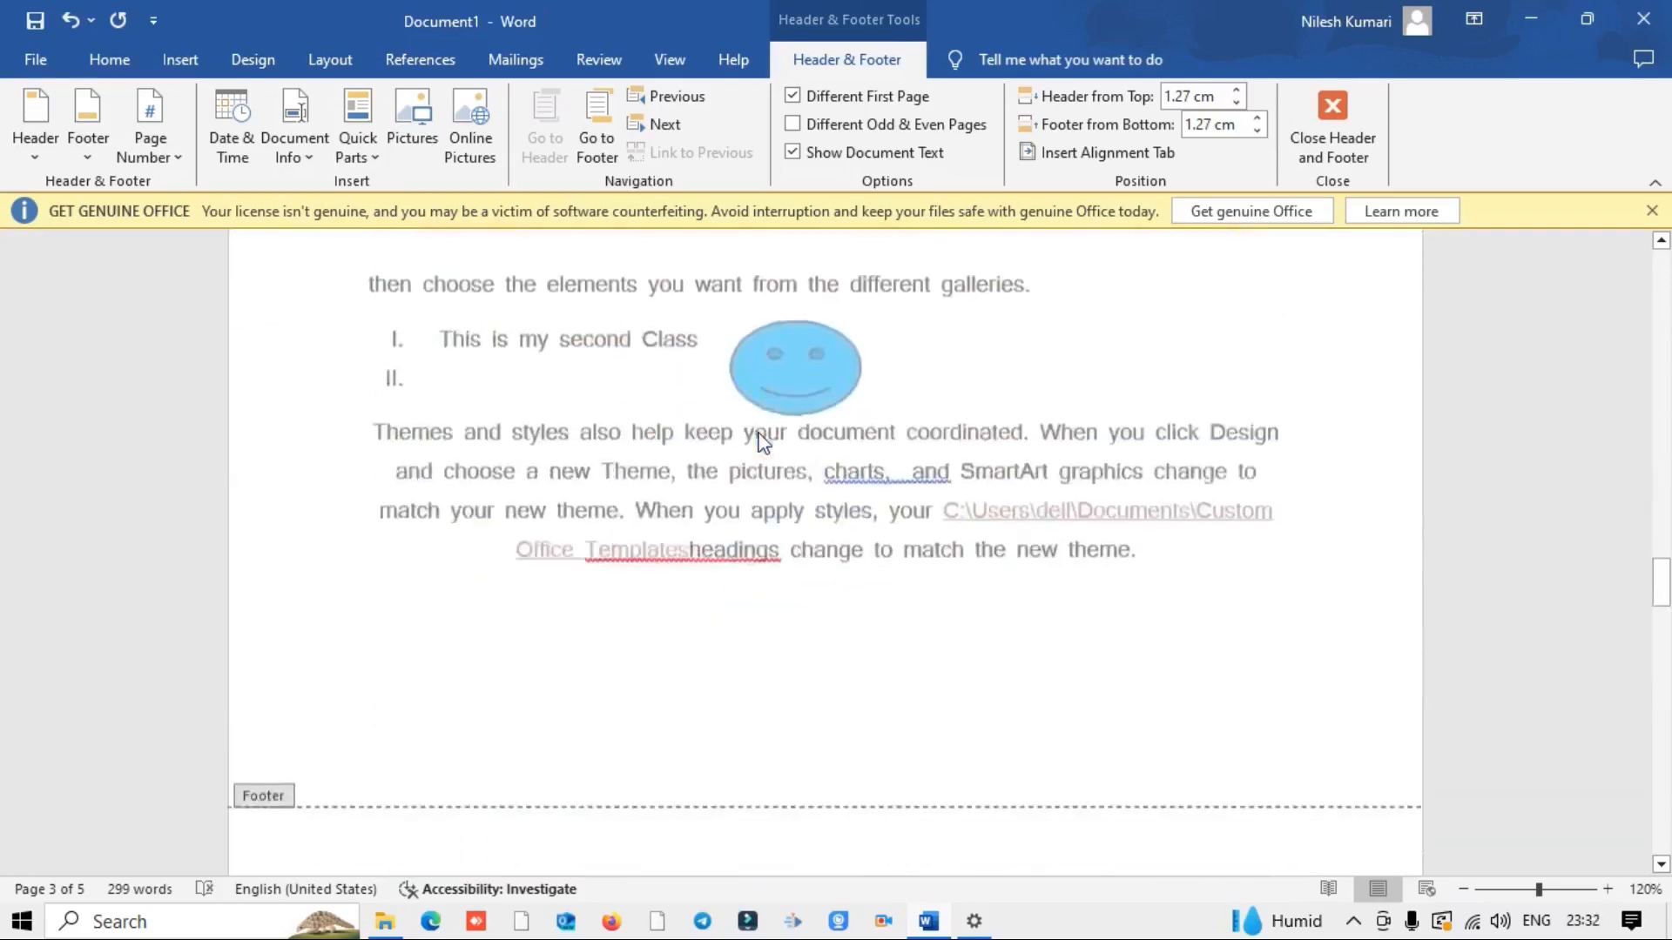
scroll(759, 433, "down", 9)
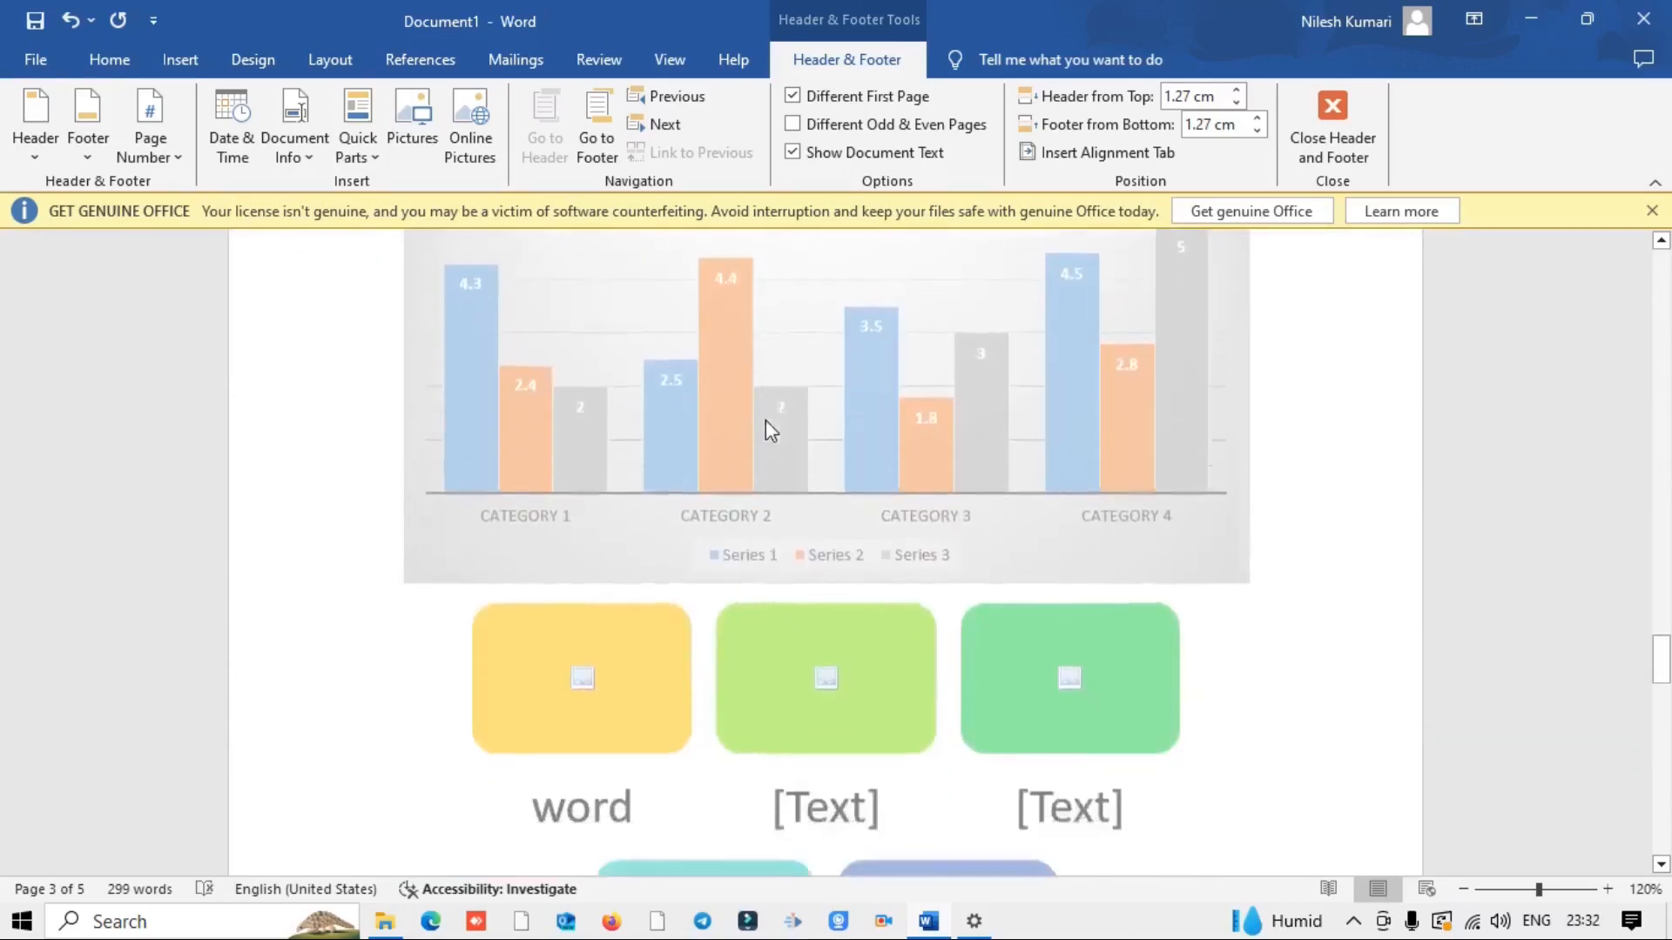
scroll(766, 427, "down", 10)
scroll(766, 427, "up", 6)
scroll(771, 422, "up", 15)
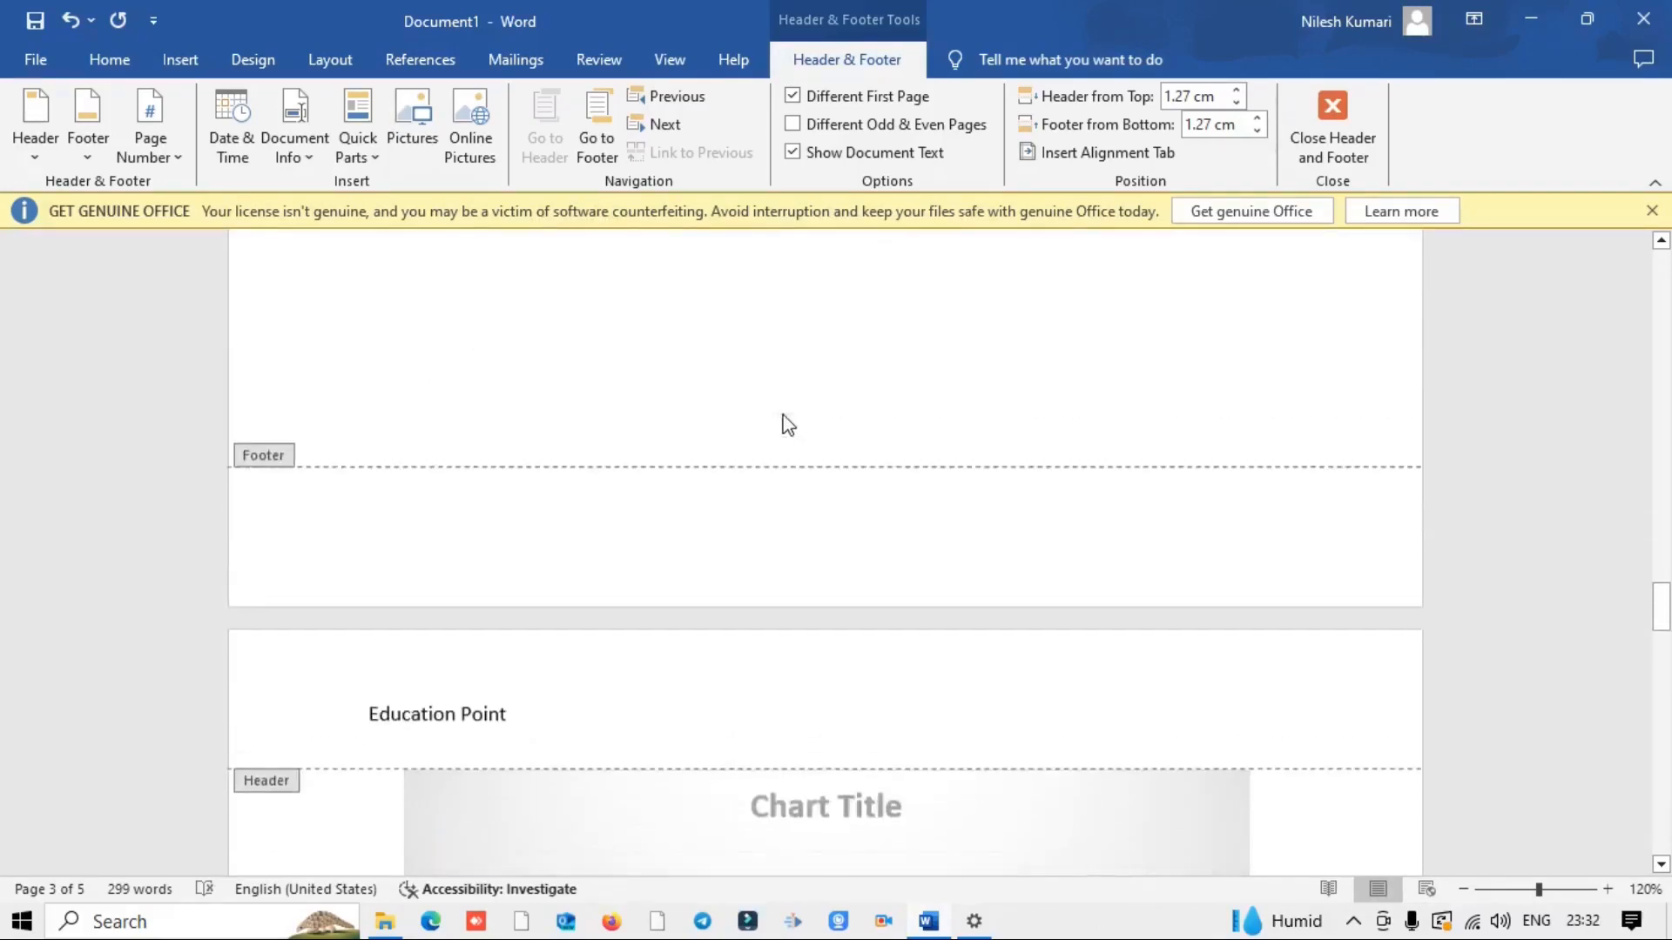
scroll(757, 374, "up", 12)
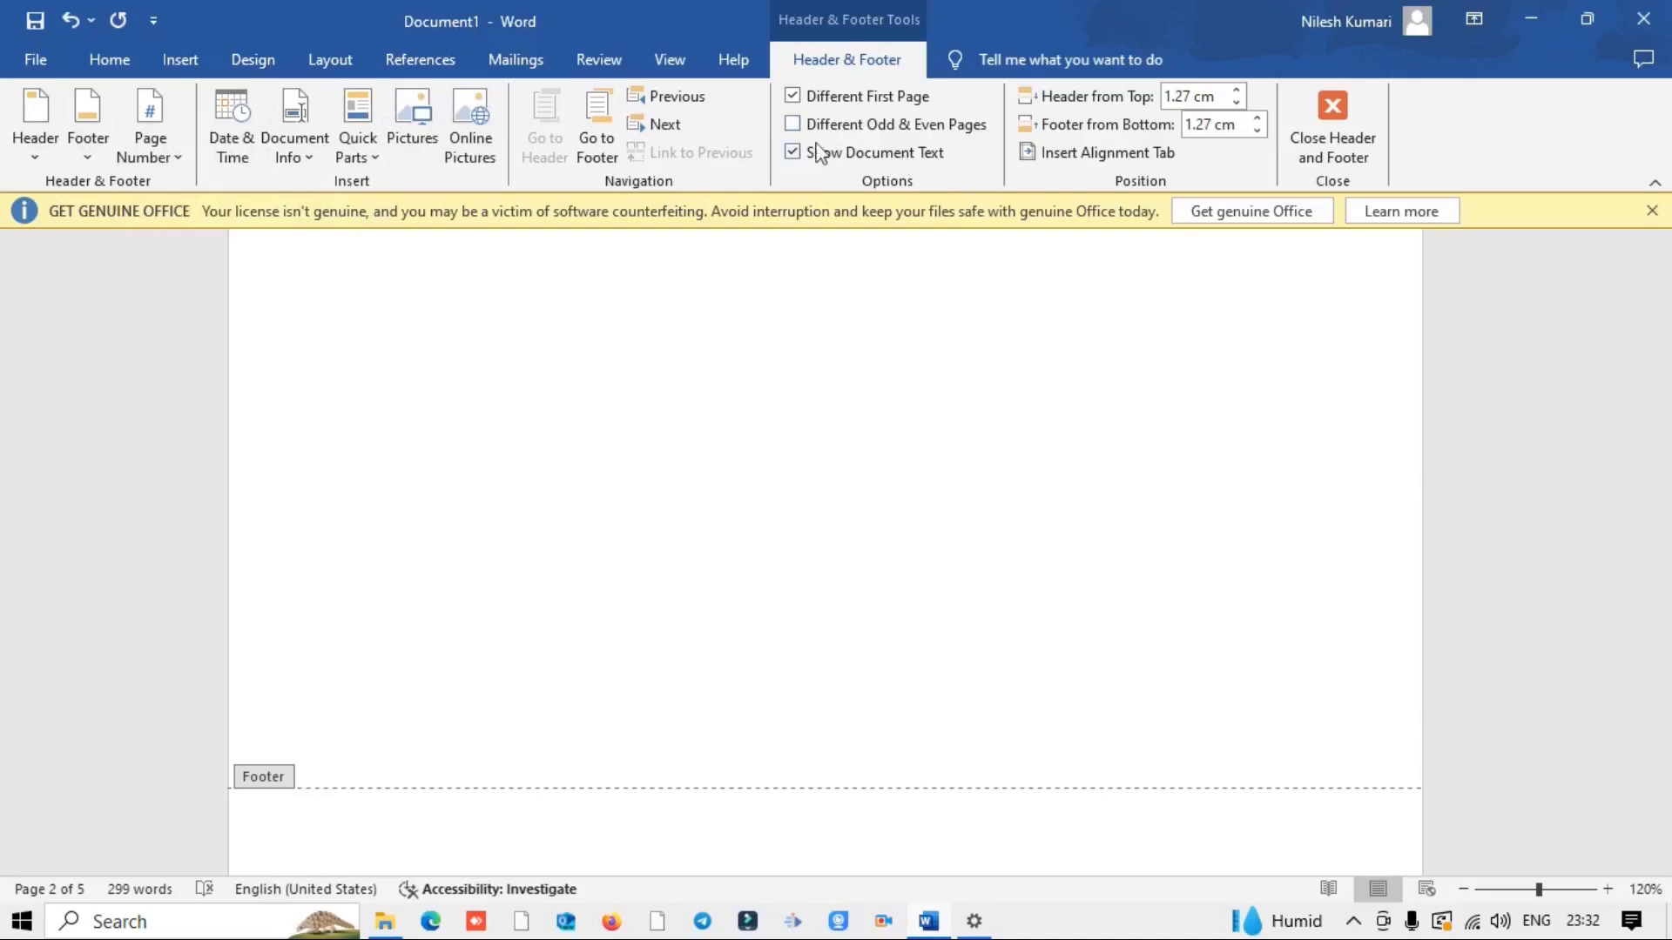
left_click(199, 70)
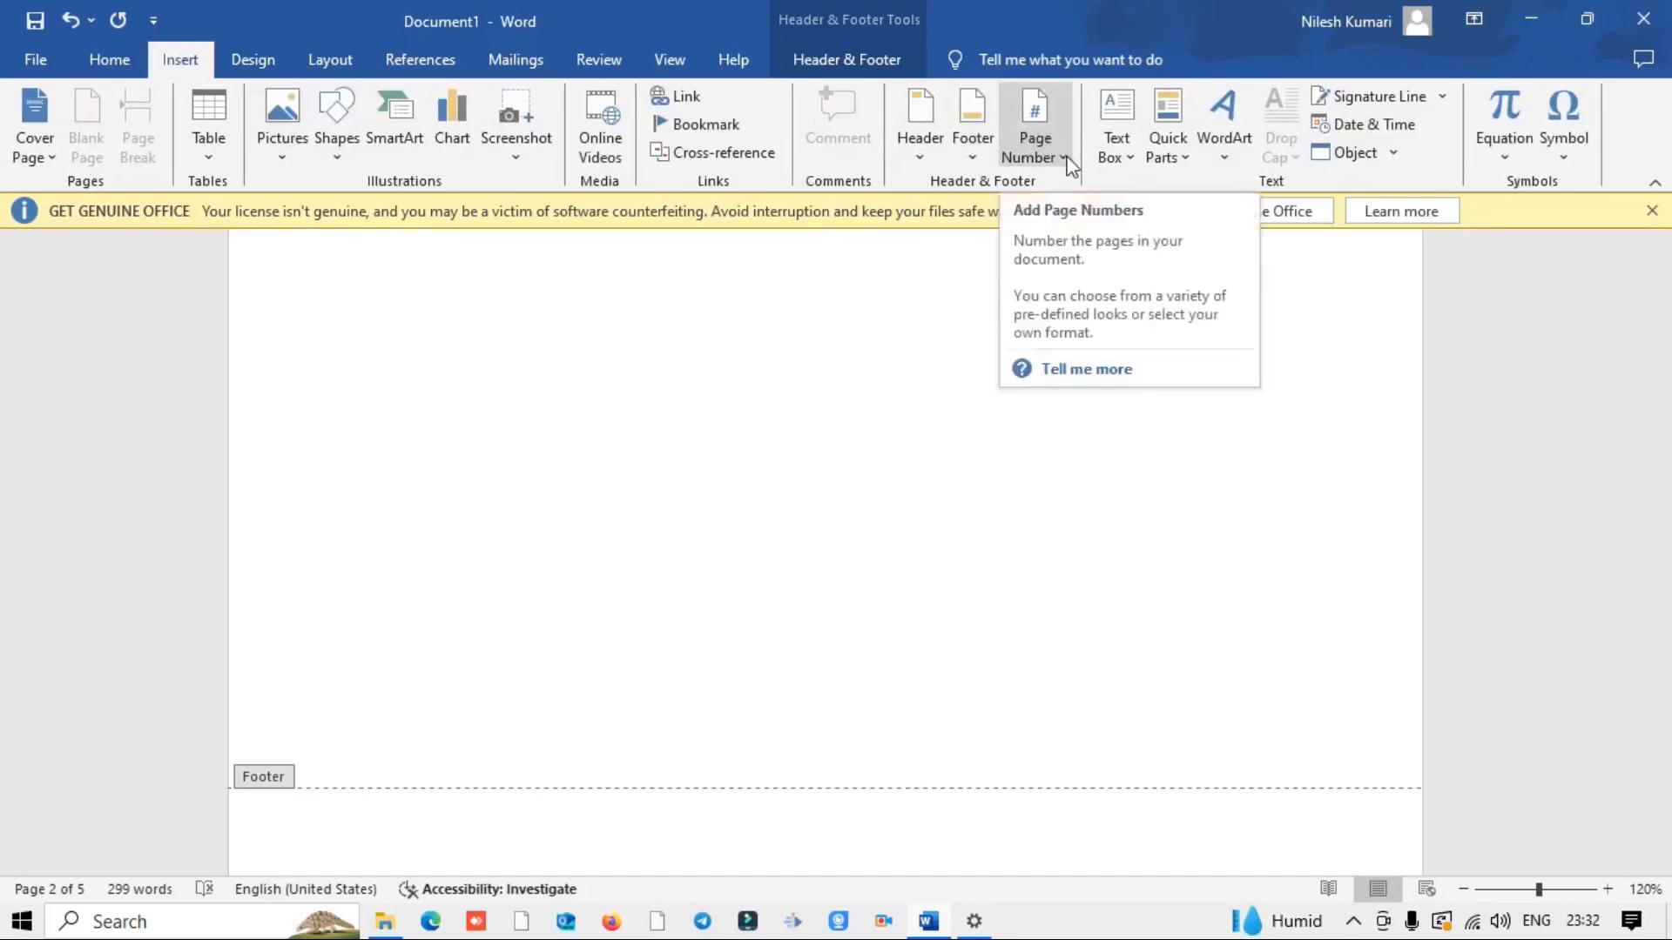
left_click(977, 140)
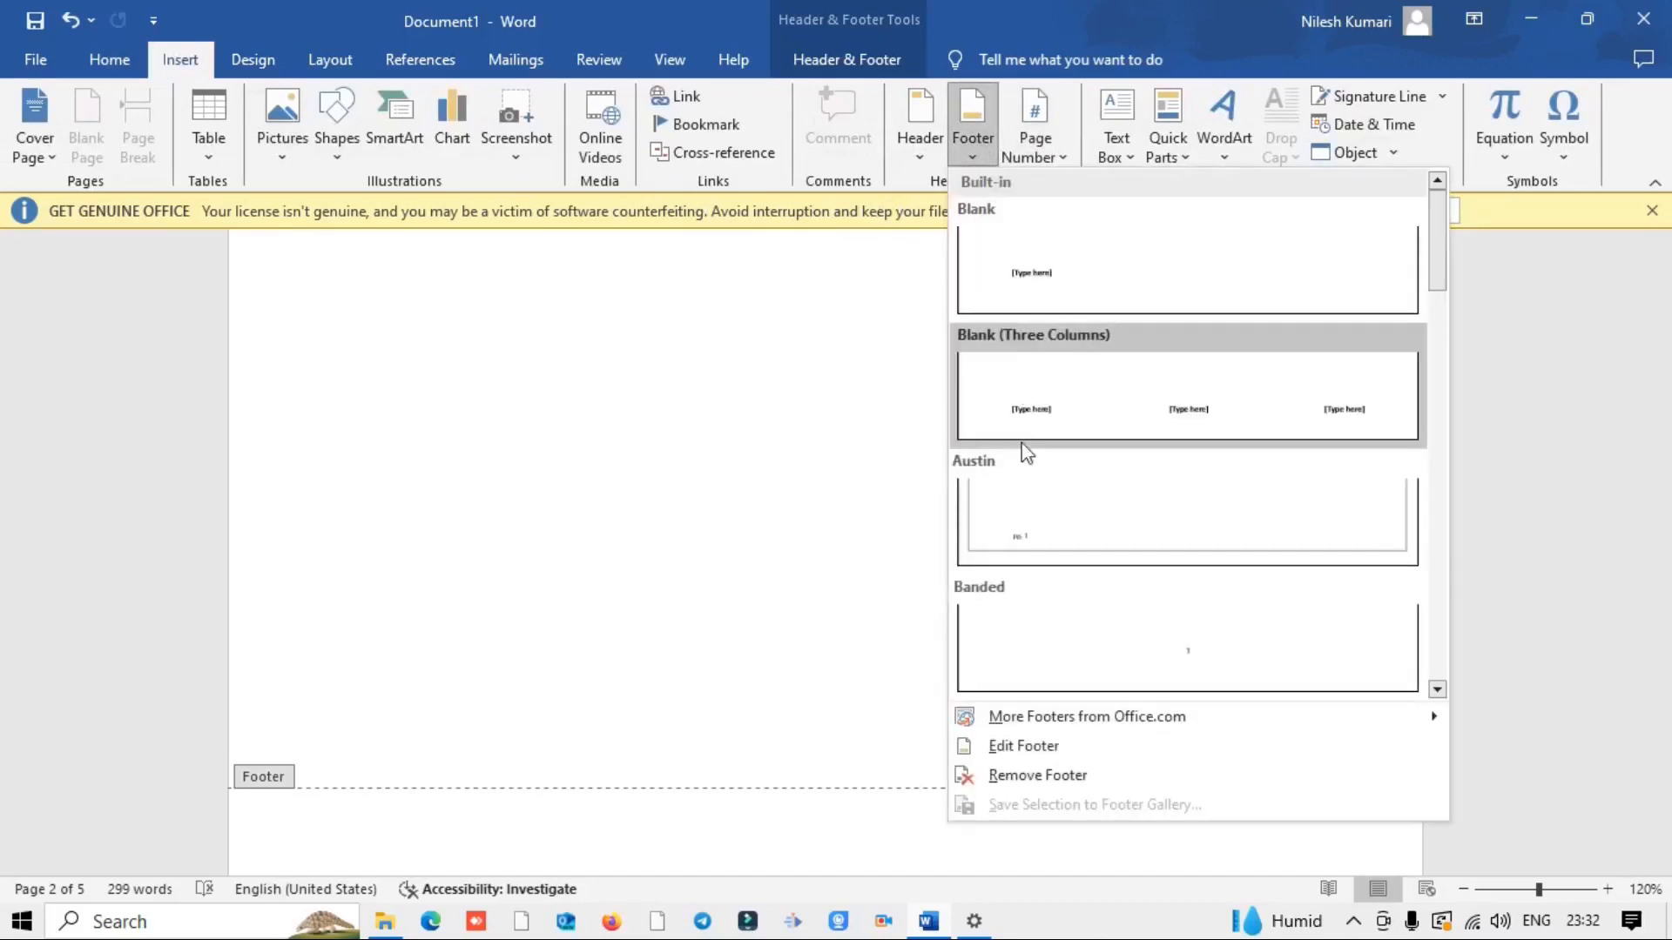
left_click(1044, 426)
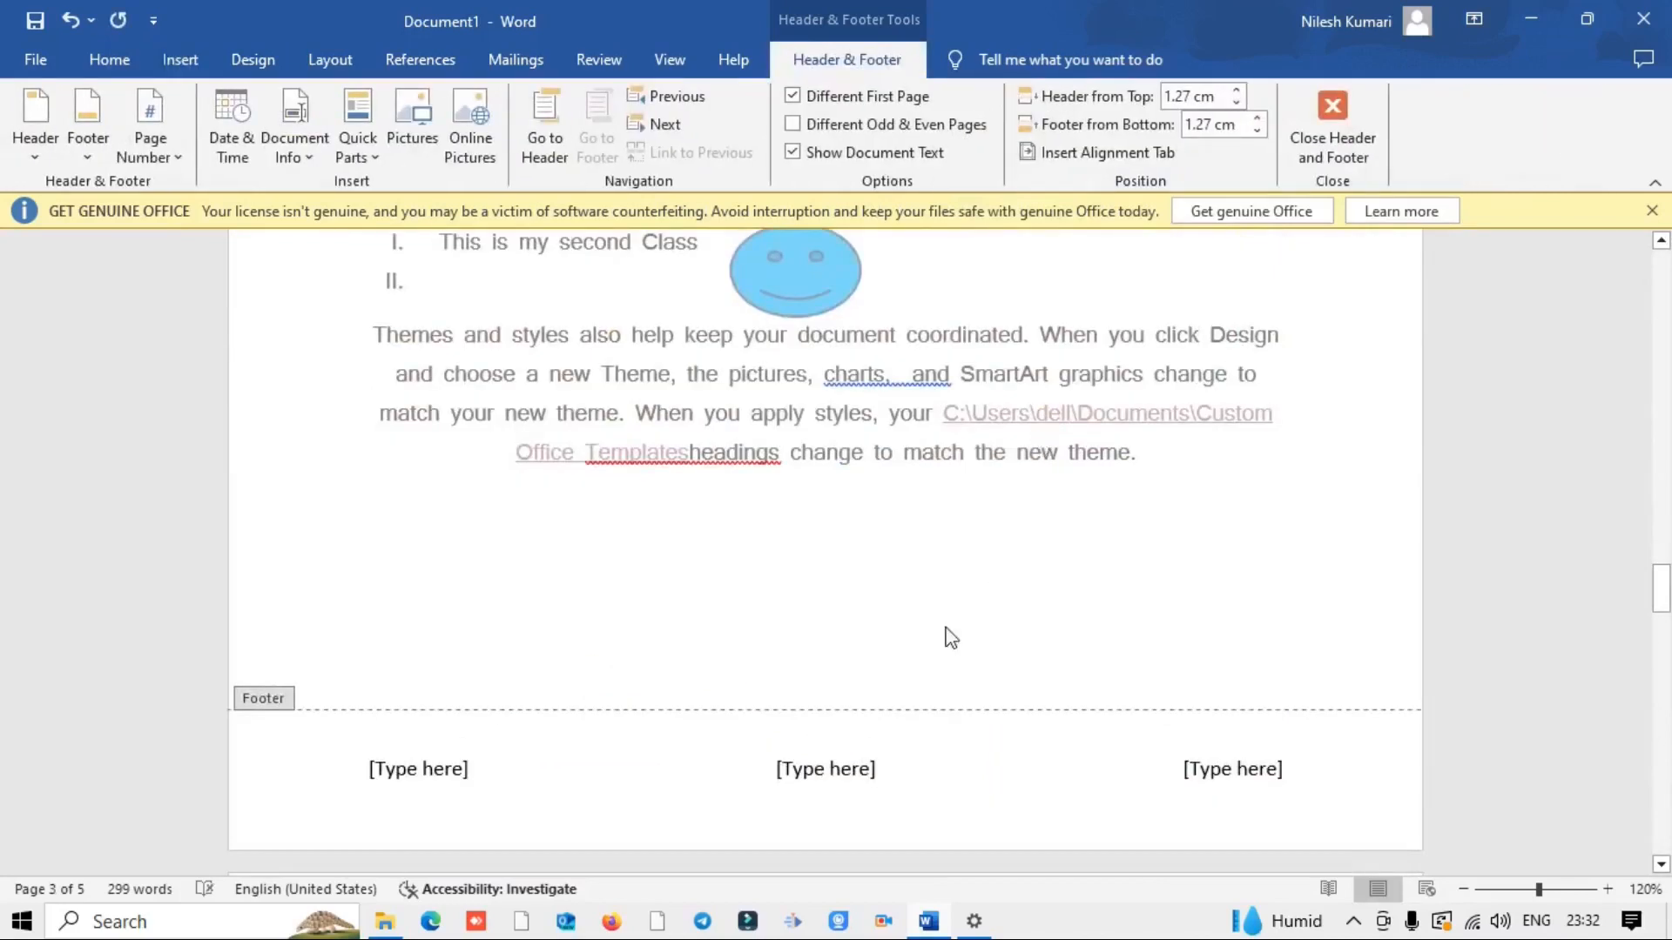
left_click(444, 771)
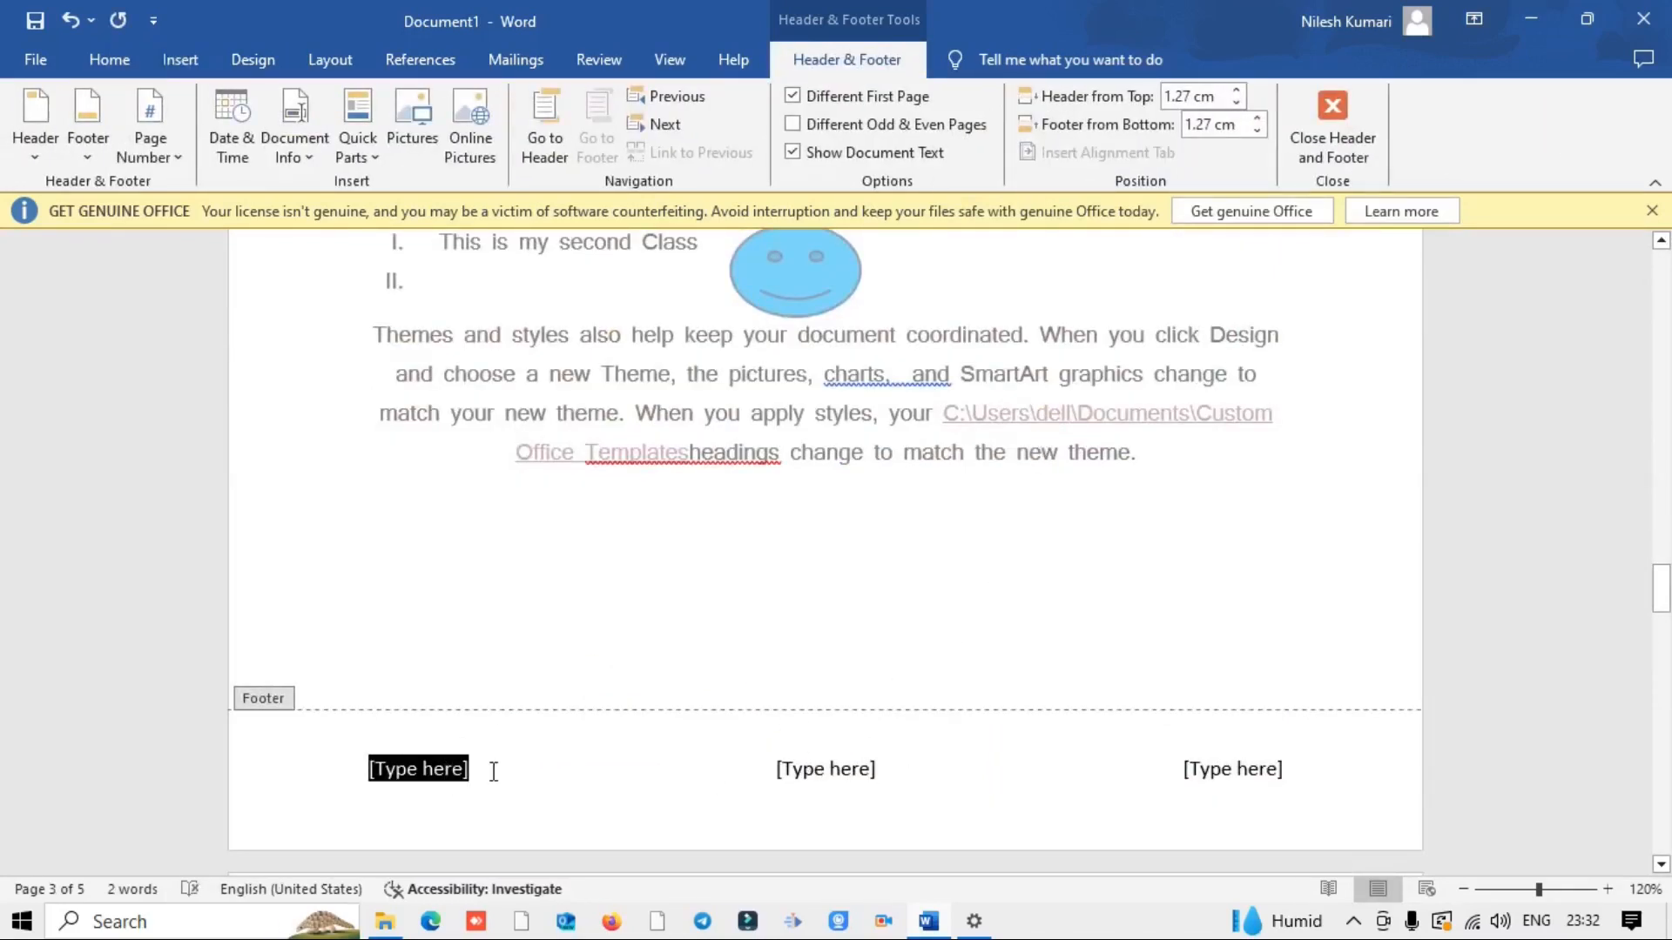
type("This is my important video")
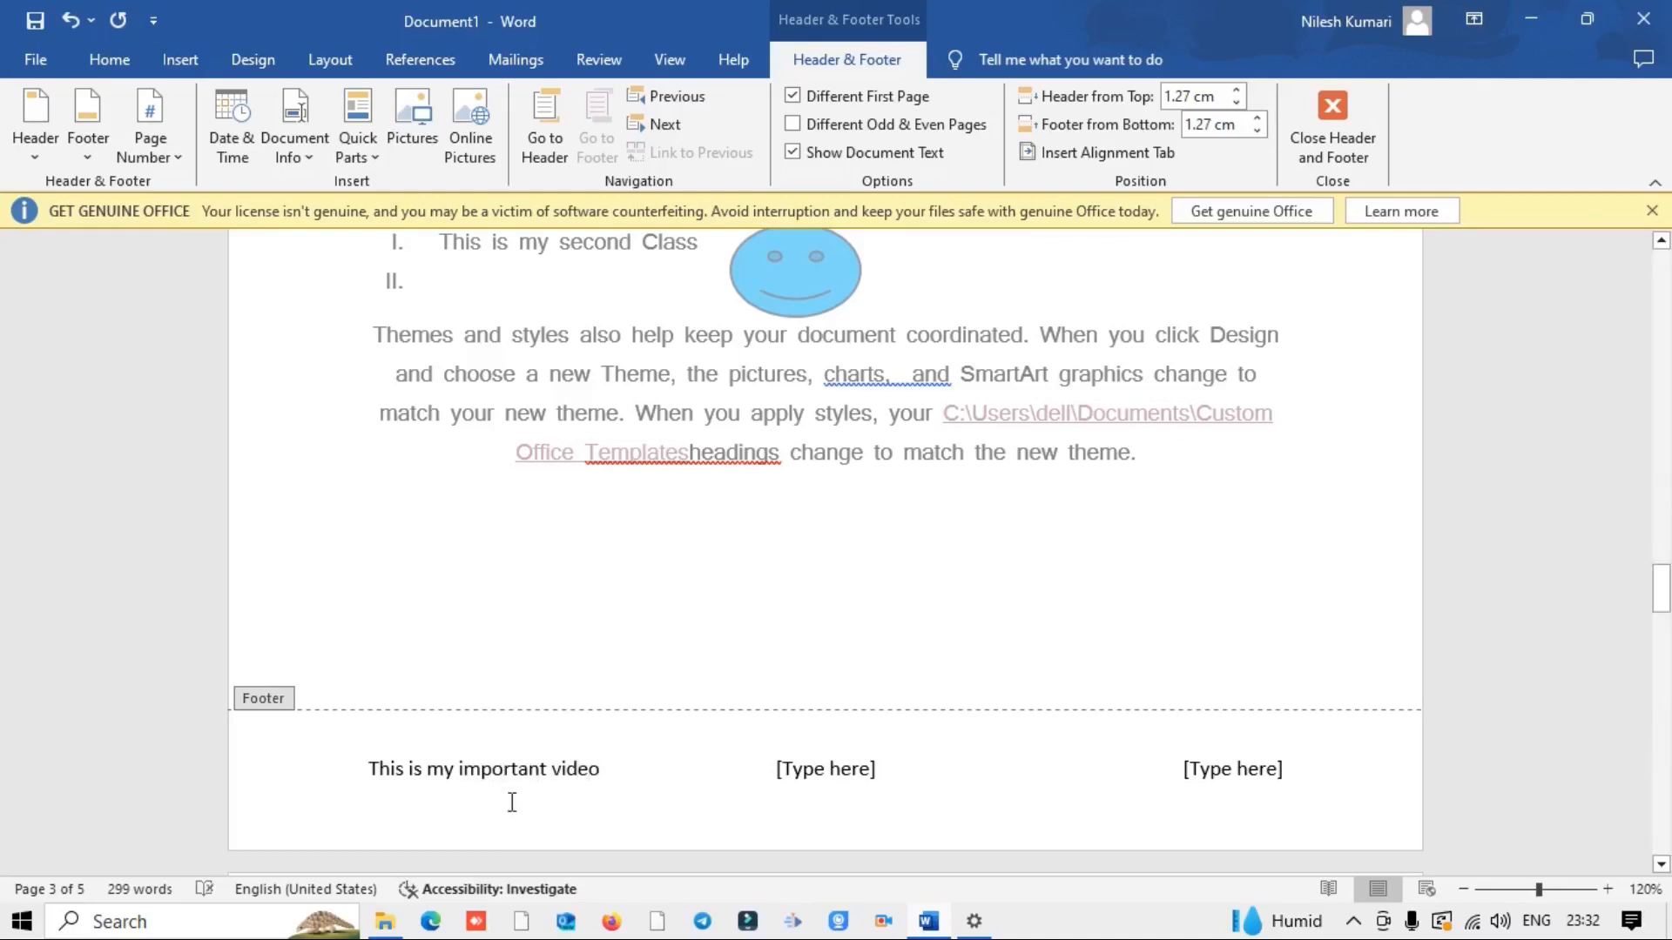
Step: Check the header and footer across the pages and examine the page number options without adding any
scroll(1008, 644, "down", 10)
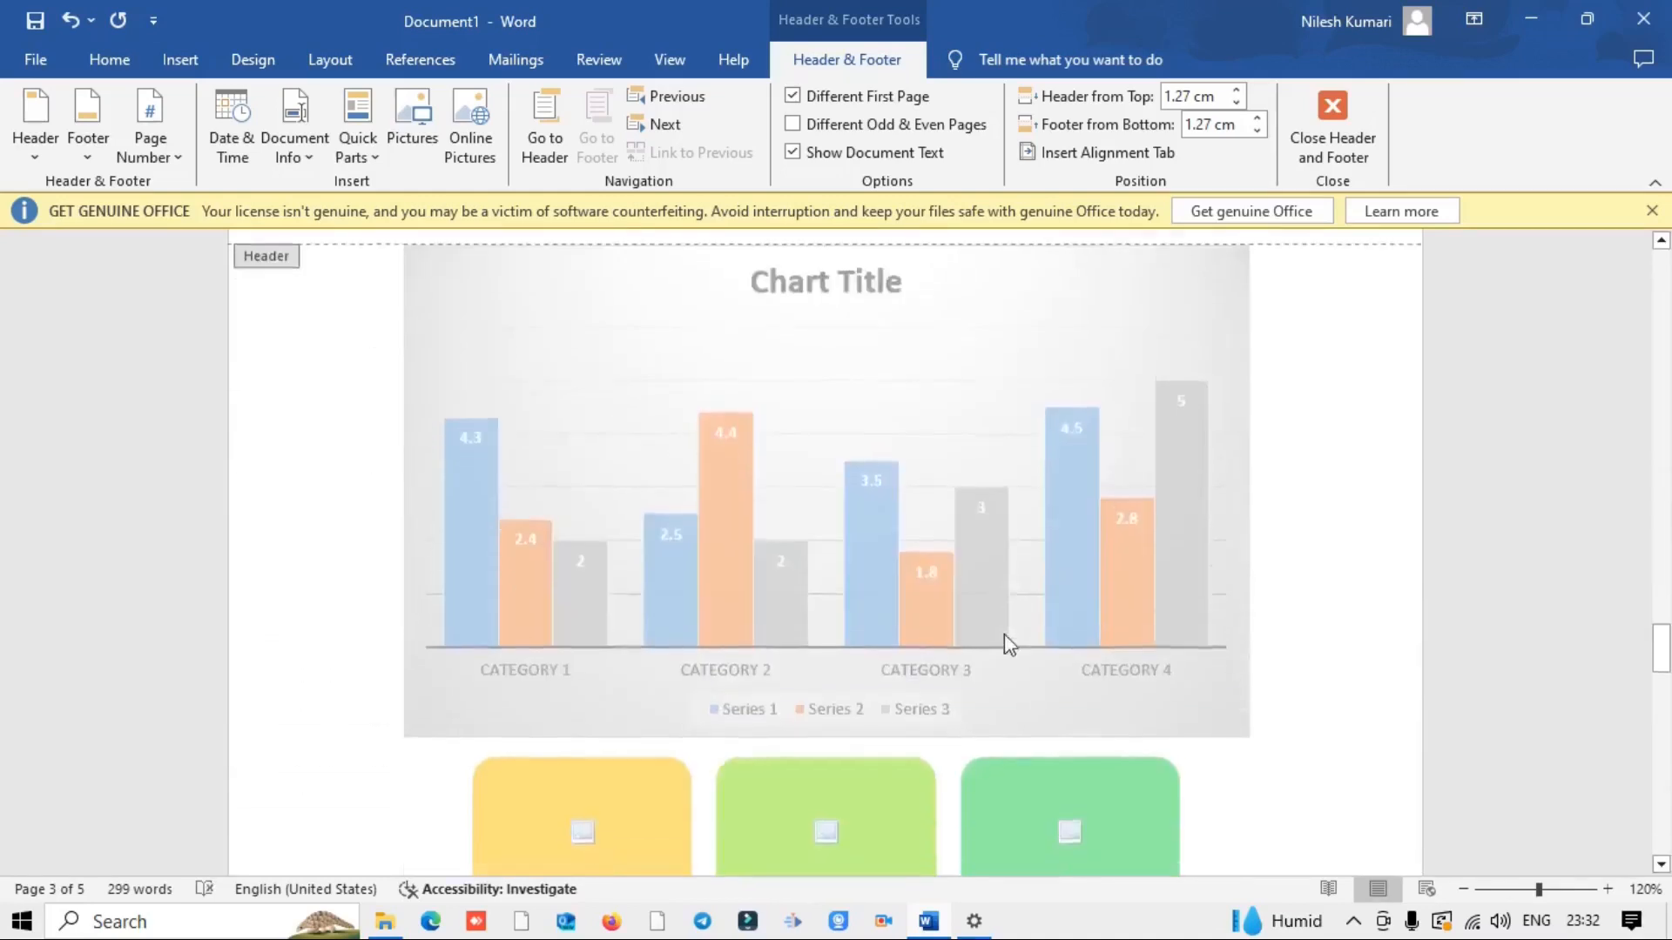
scroll(1008, 640, "down", 3)
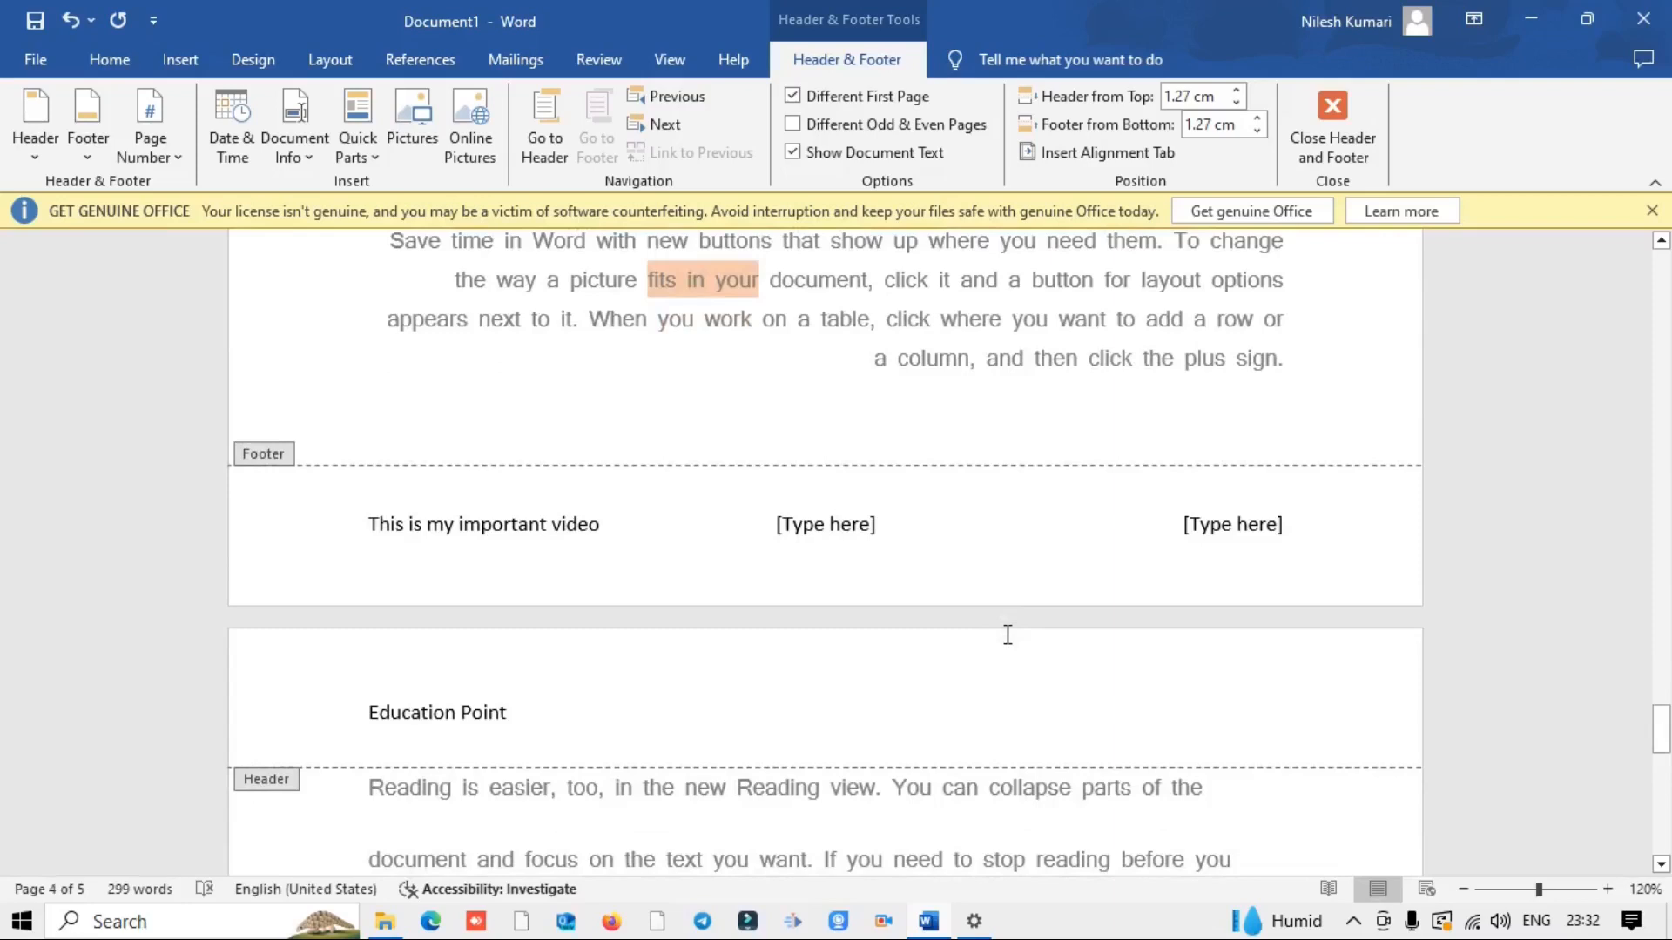
scroll(919, 604, "up", 12)
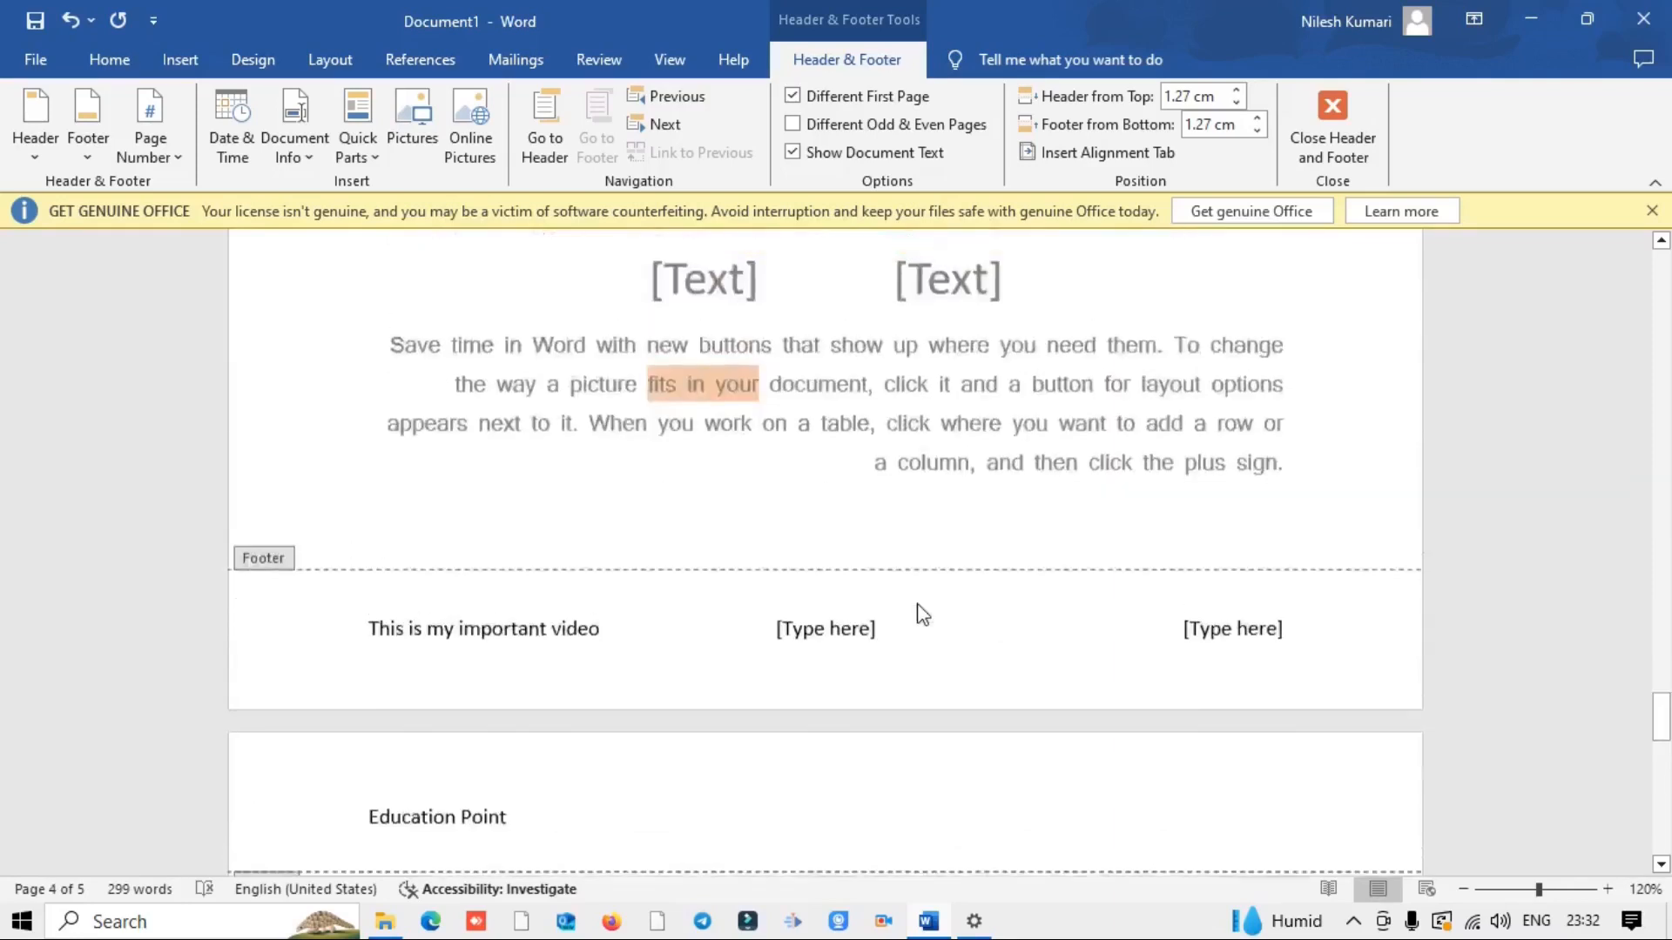
scroll(932, 601, "up", 8)
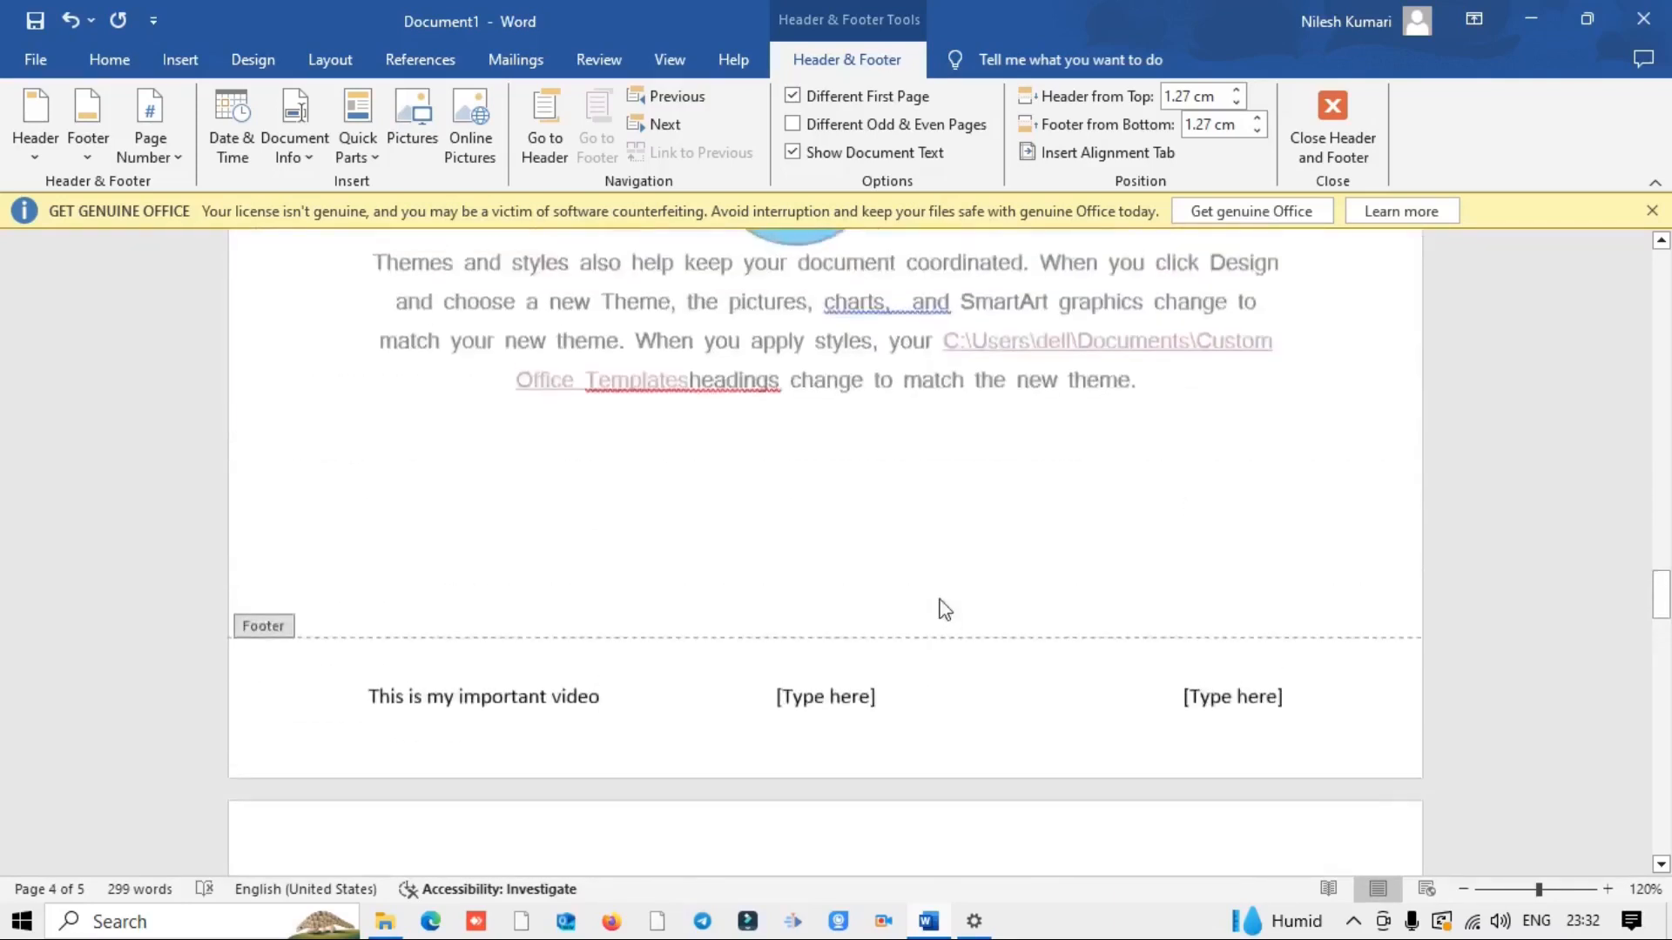
scroll(945, 609, "up", 15)
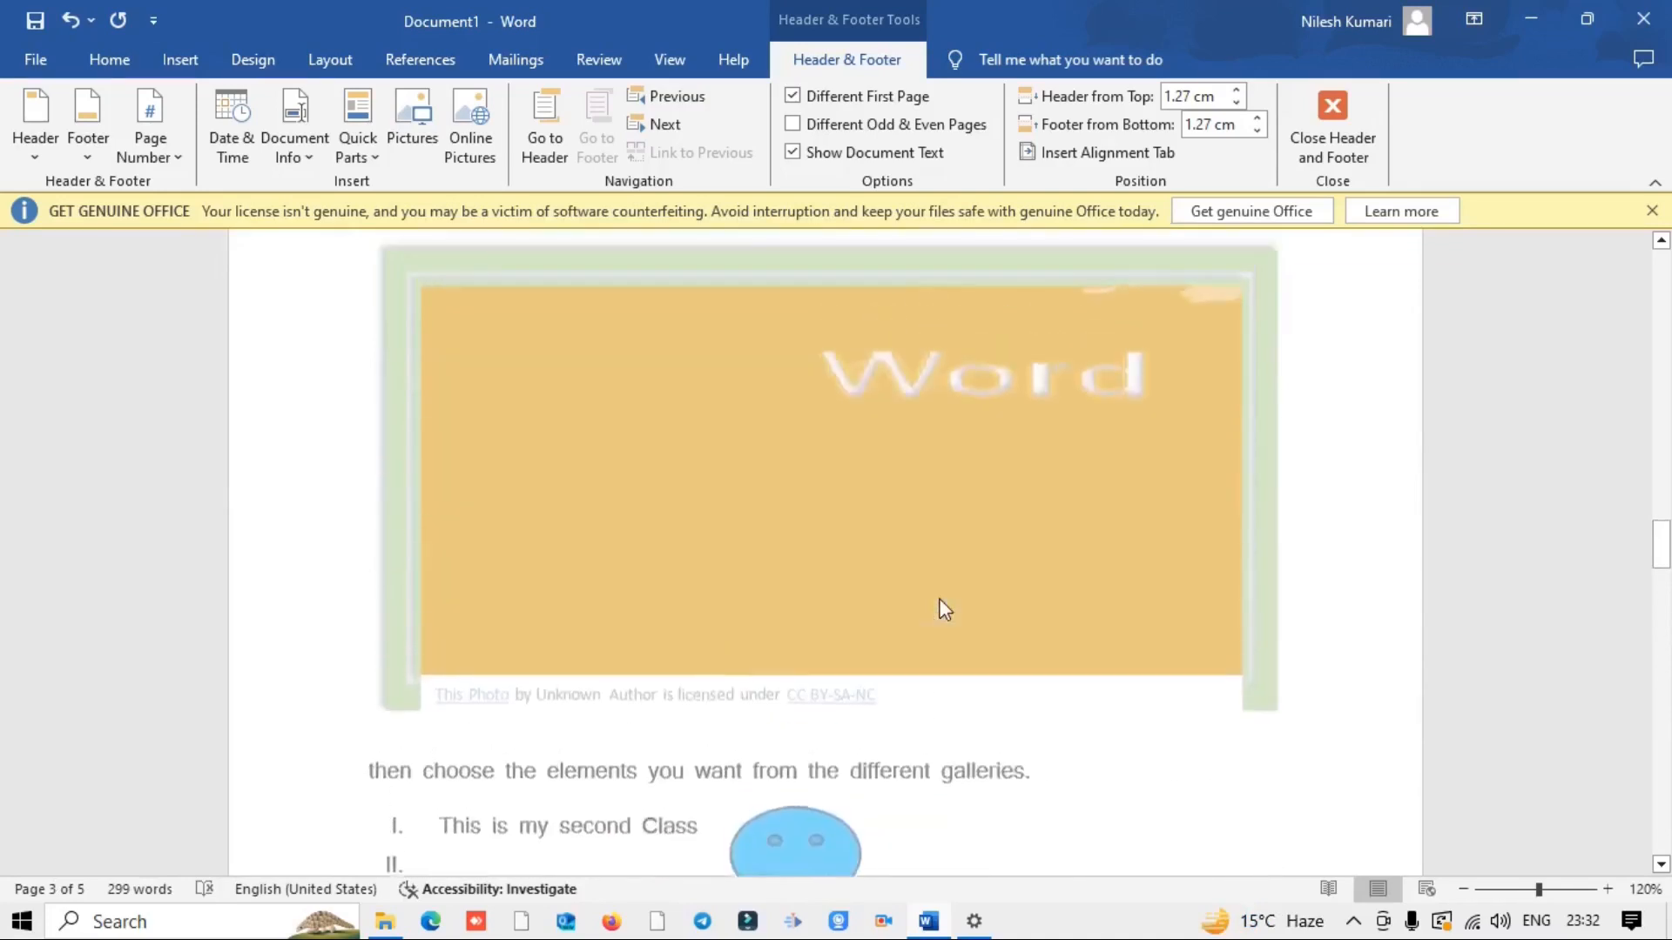
scroll(945, 610, "up", 12)
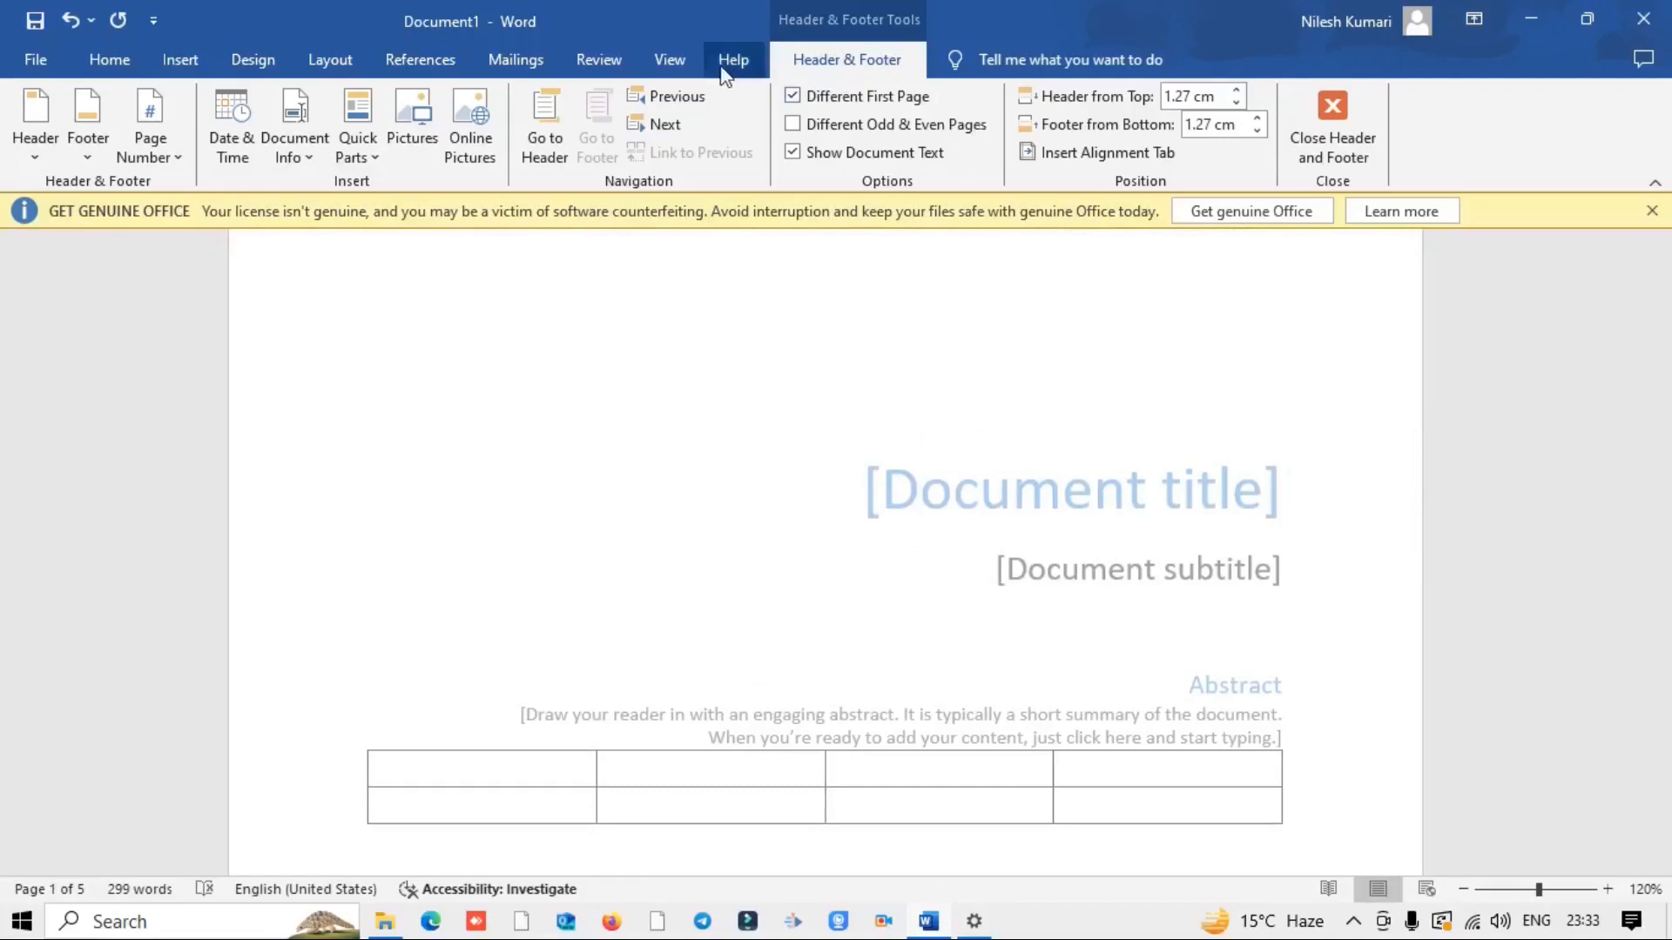
left_click(108, 57)
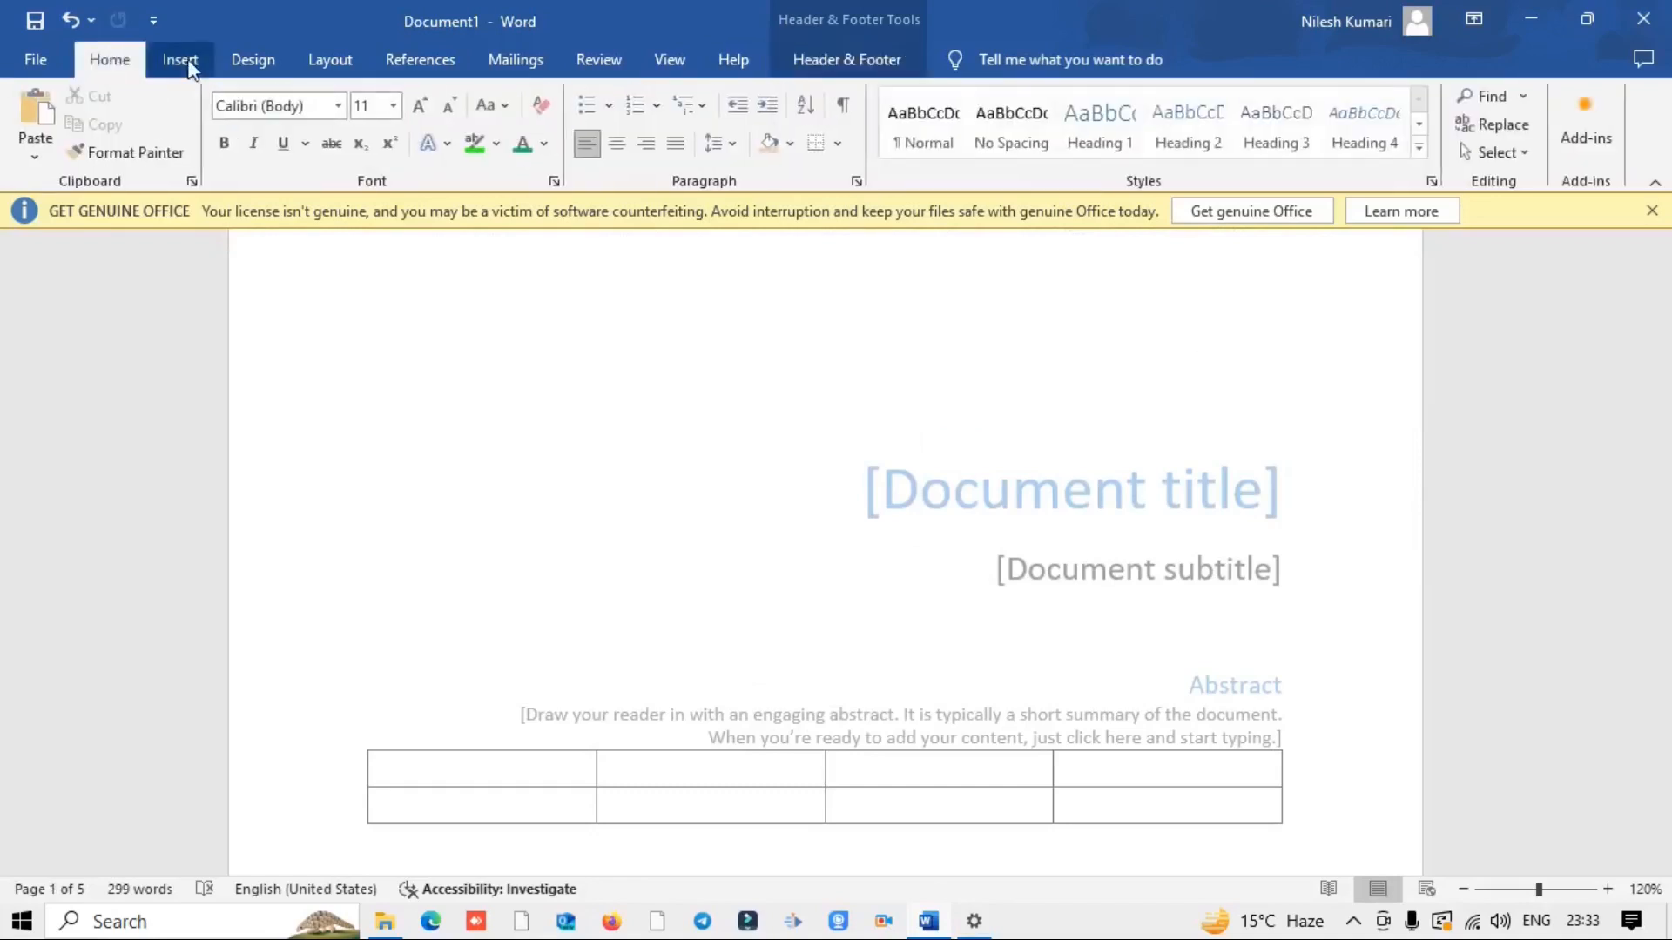
left_click(187, 61)
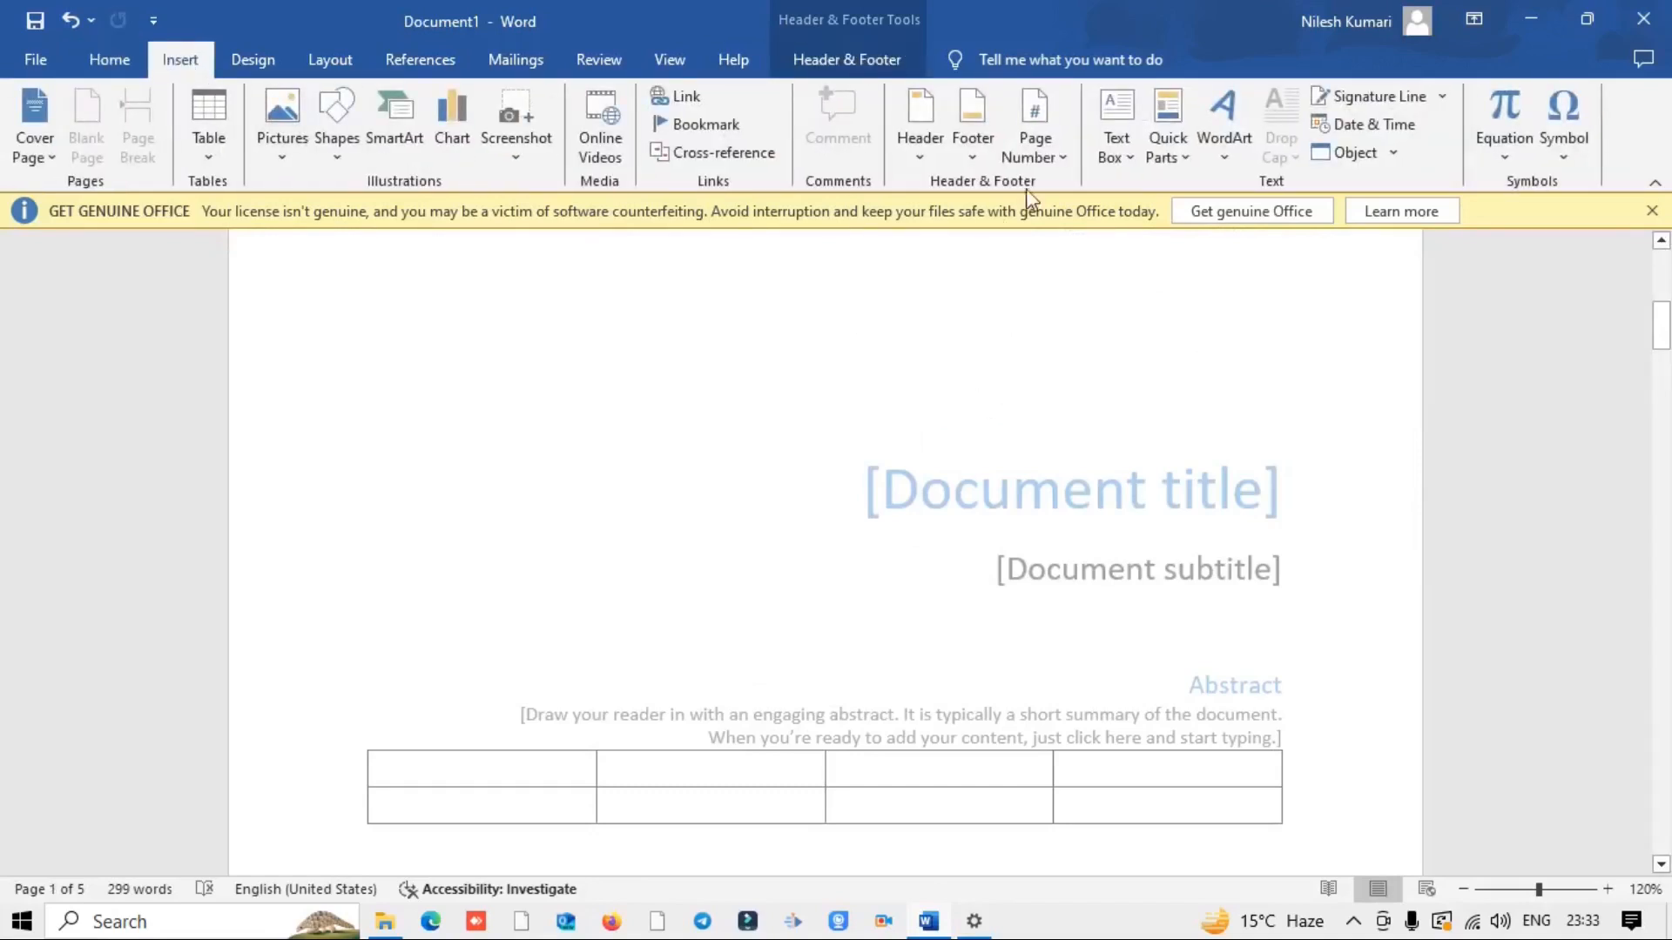
left_click(1062, 159)
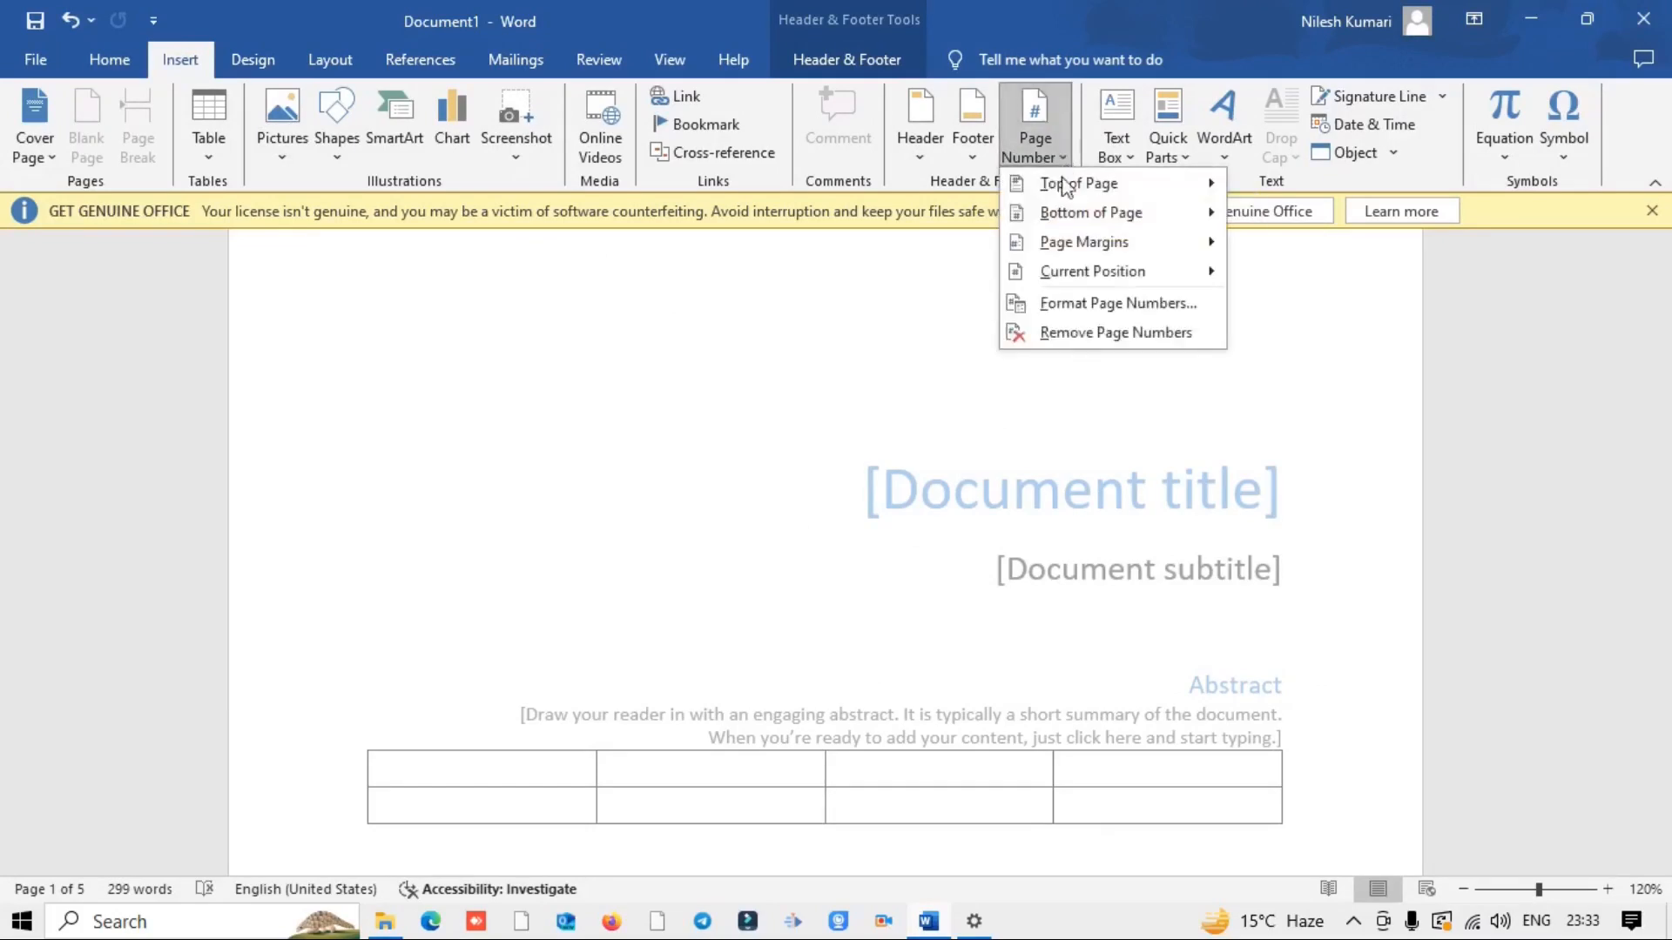
mouse_move(1099, 235)
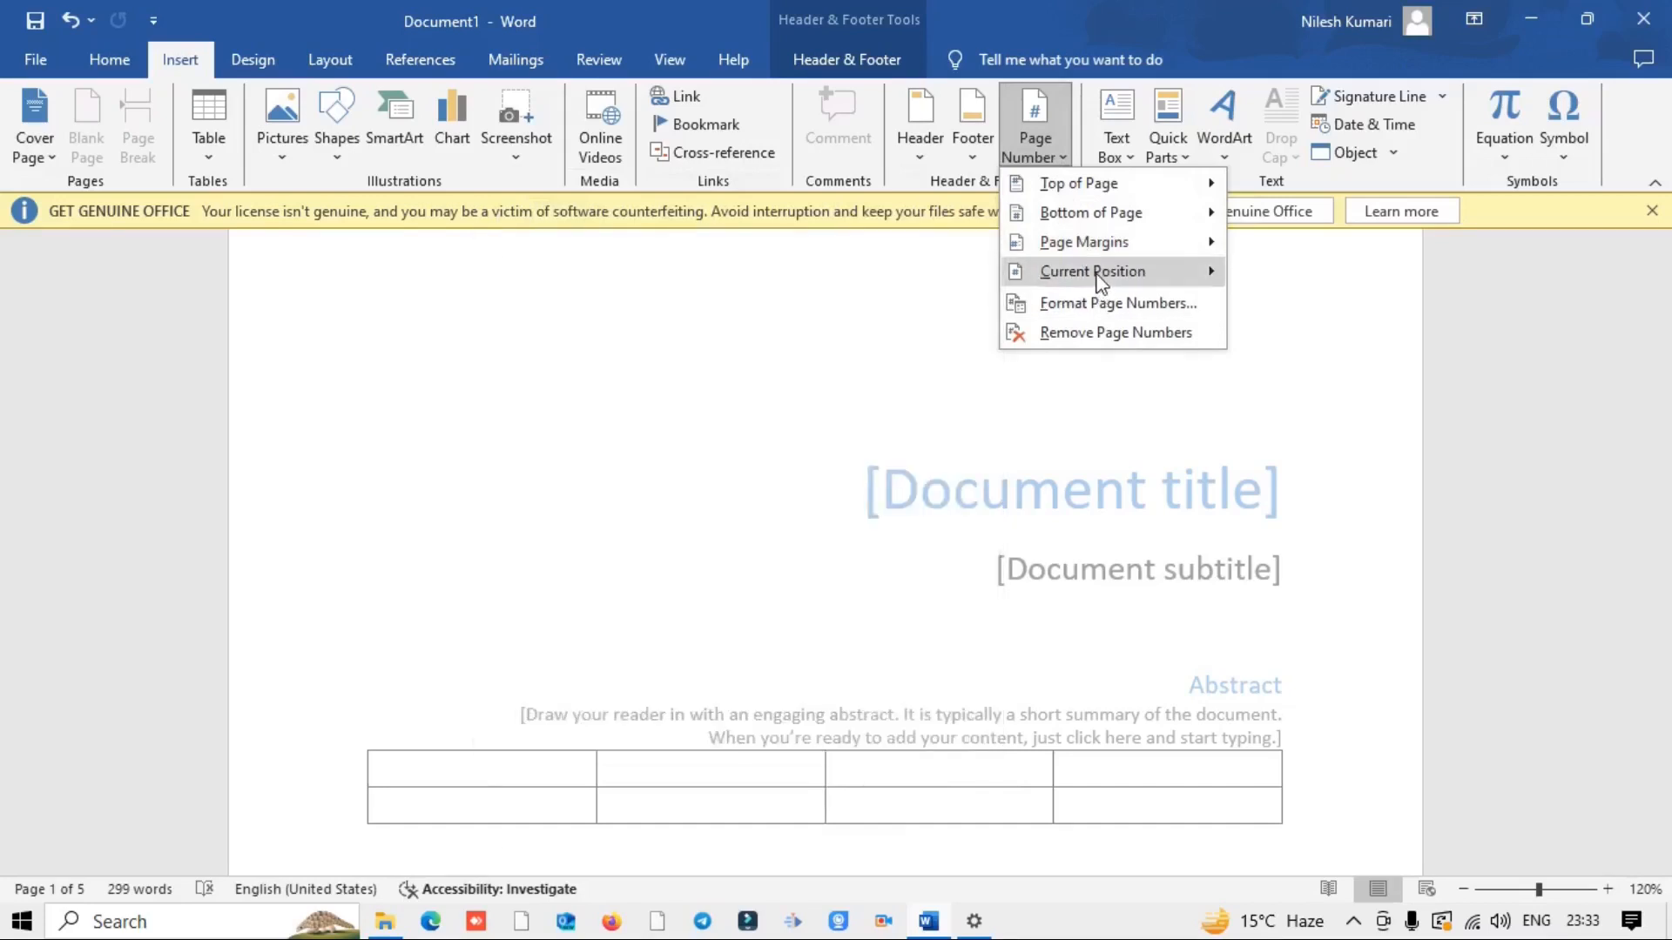
mouse_move(1097, 278)
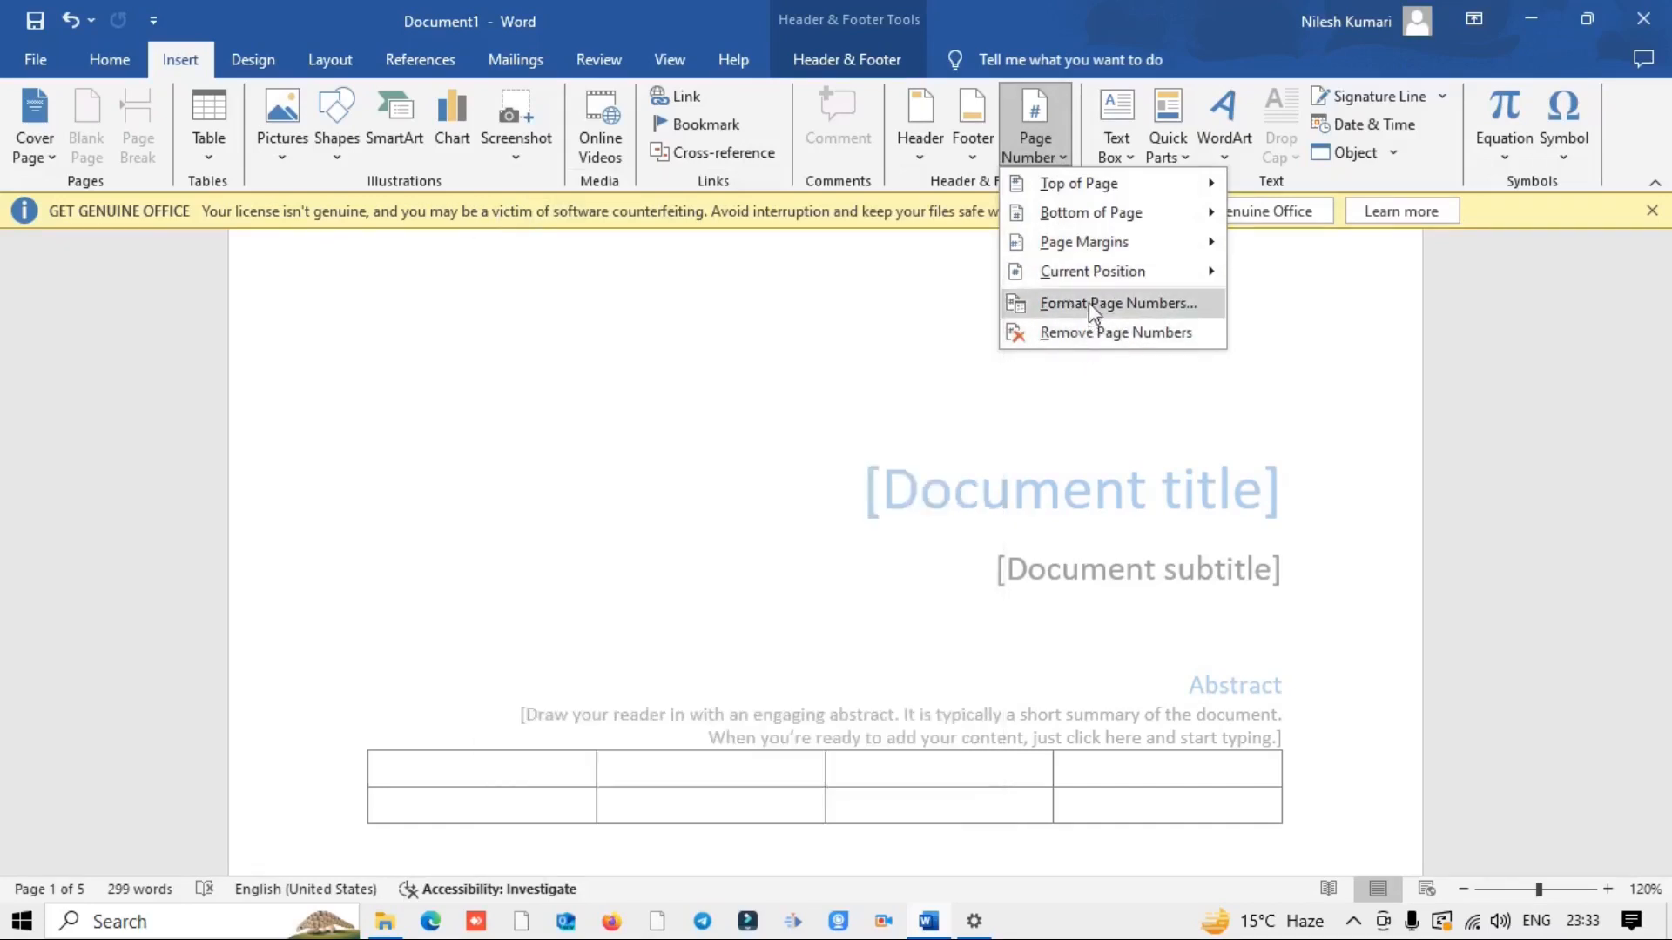
left_click(1006, 372)
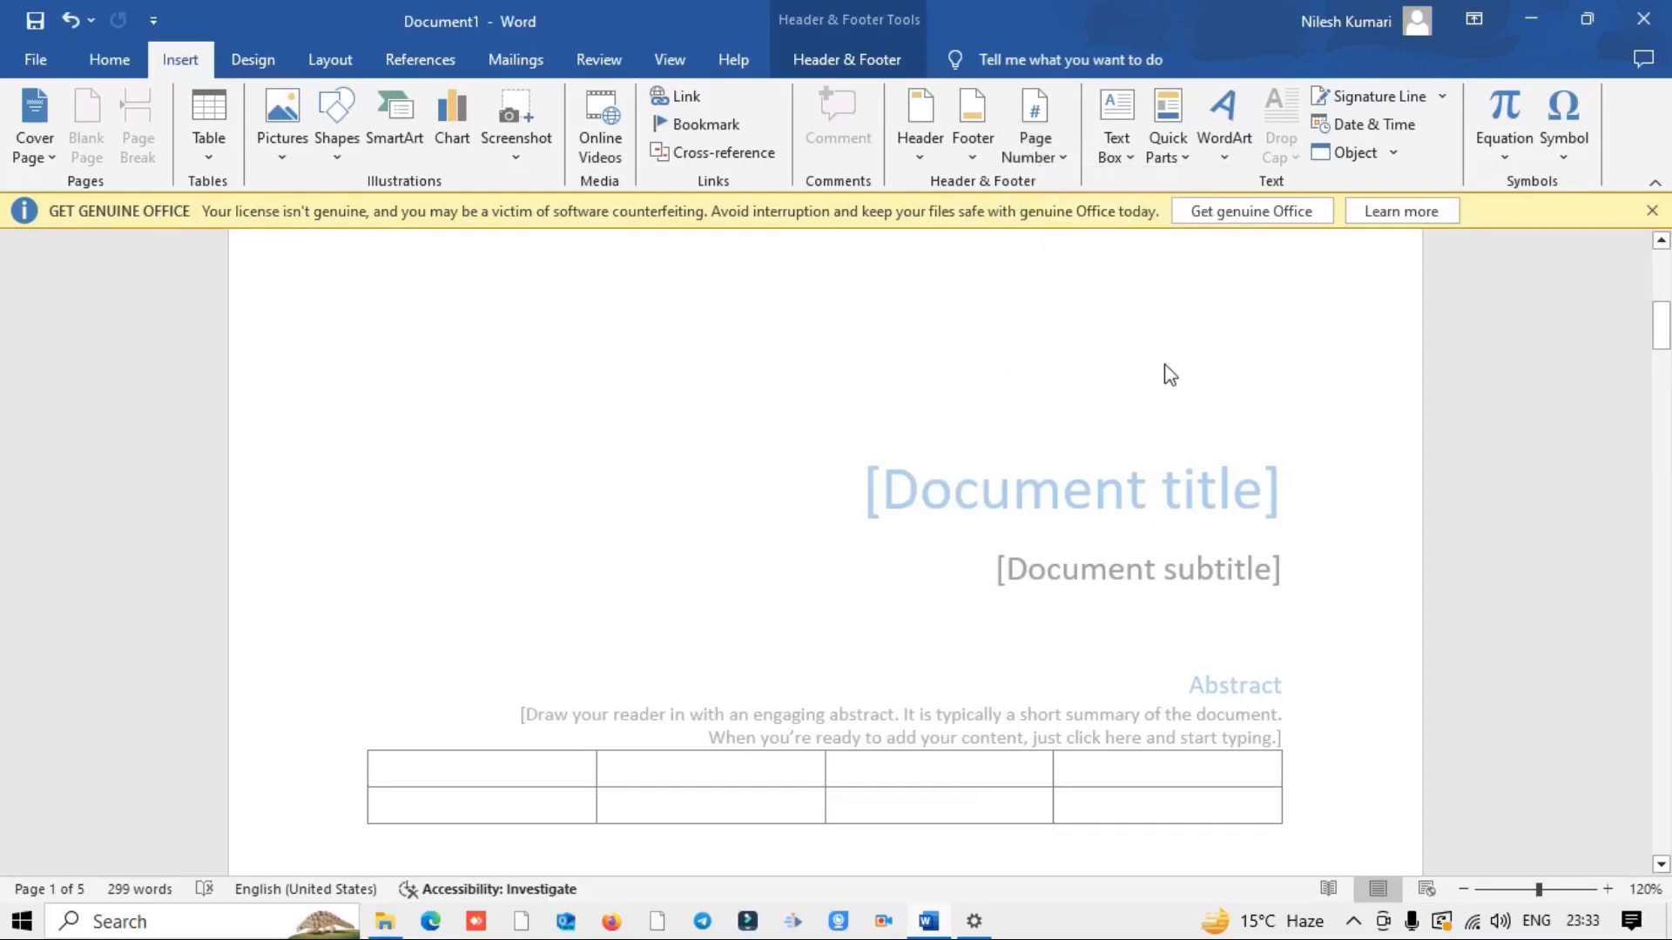
Step: Insert a built-in pull-quote text box in the page footer and return to editing the document body
left_click(1123, 144)
left_click(1202, 248)
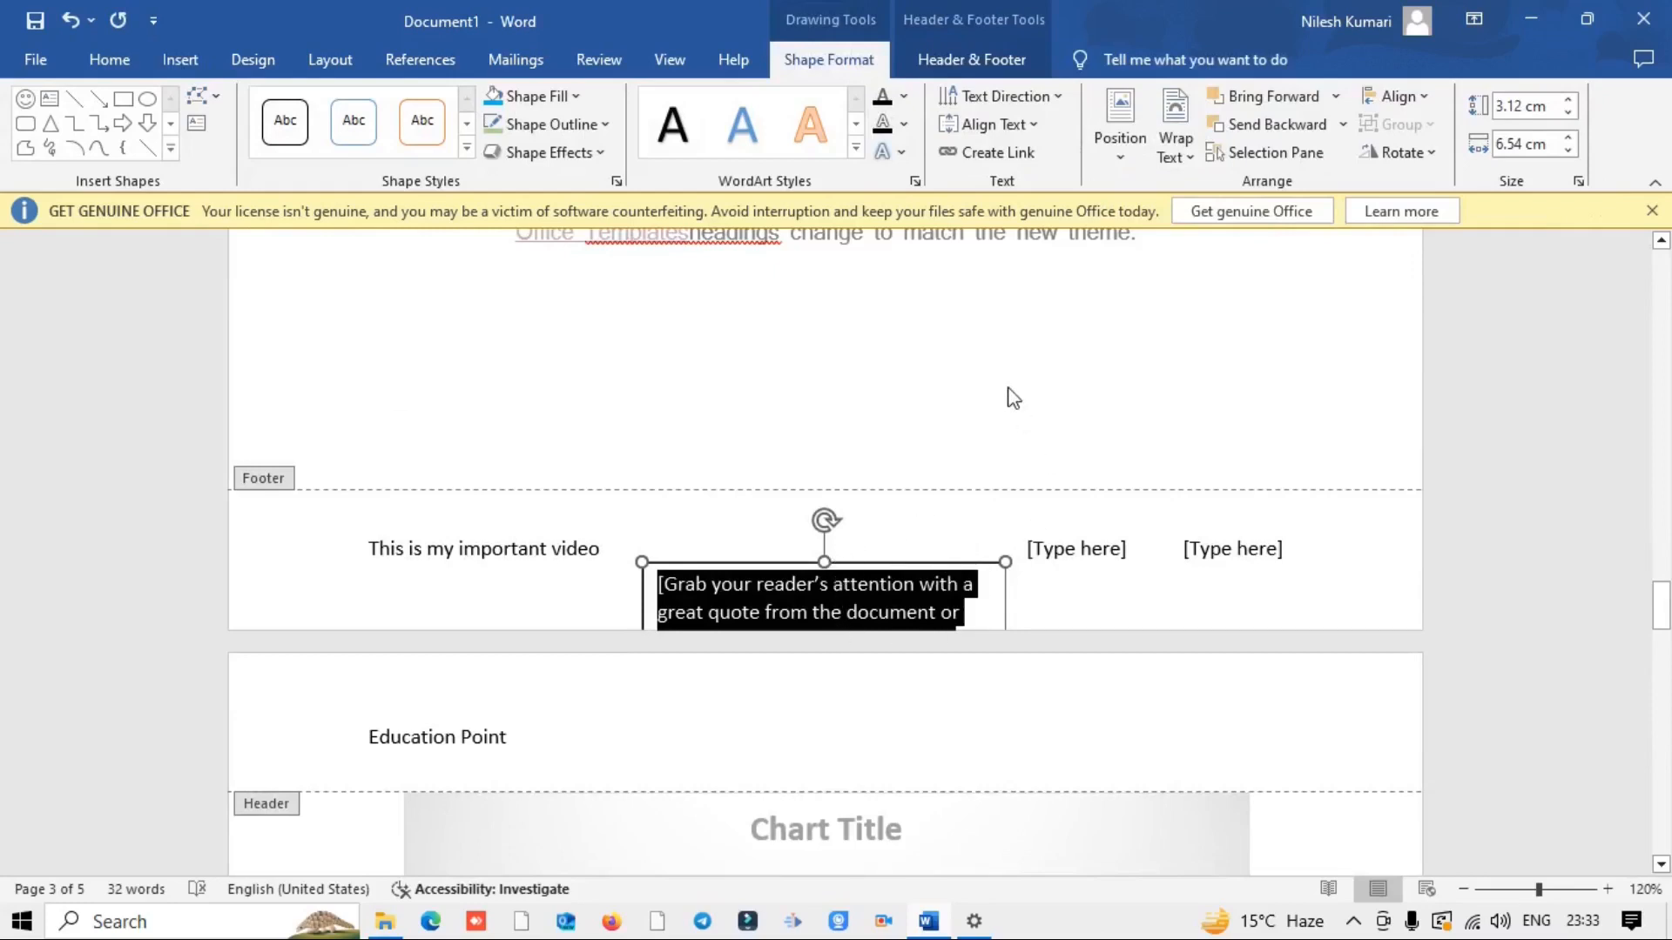
double_click(984, 459)
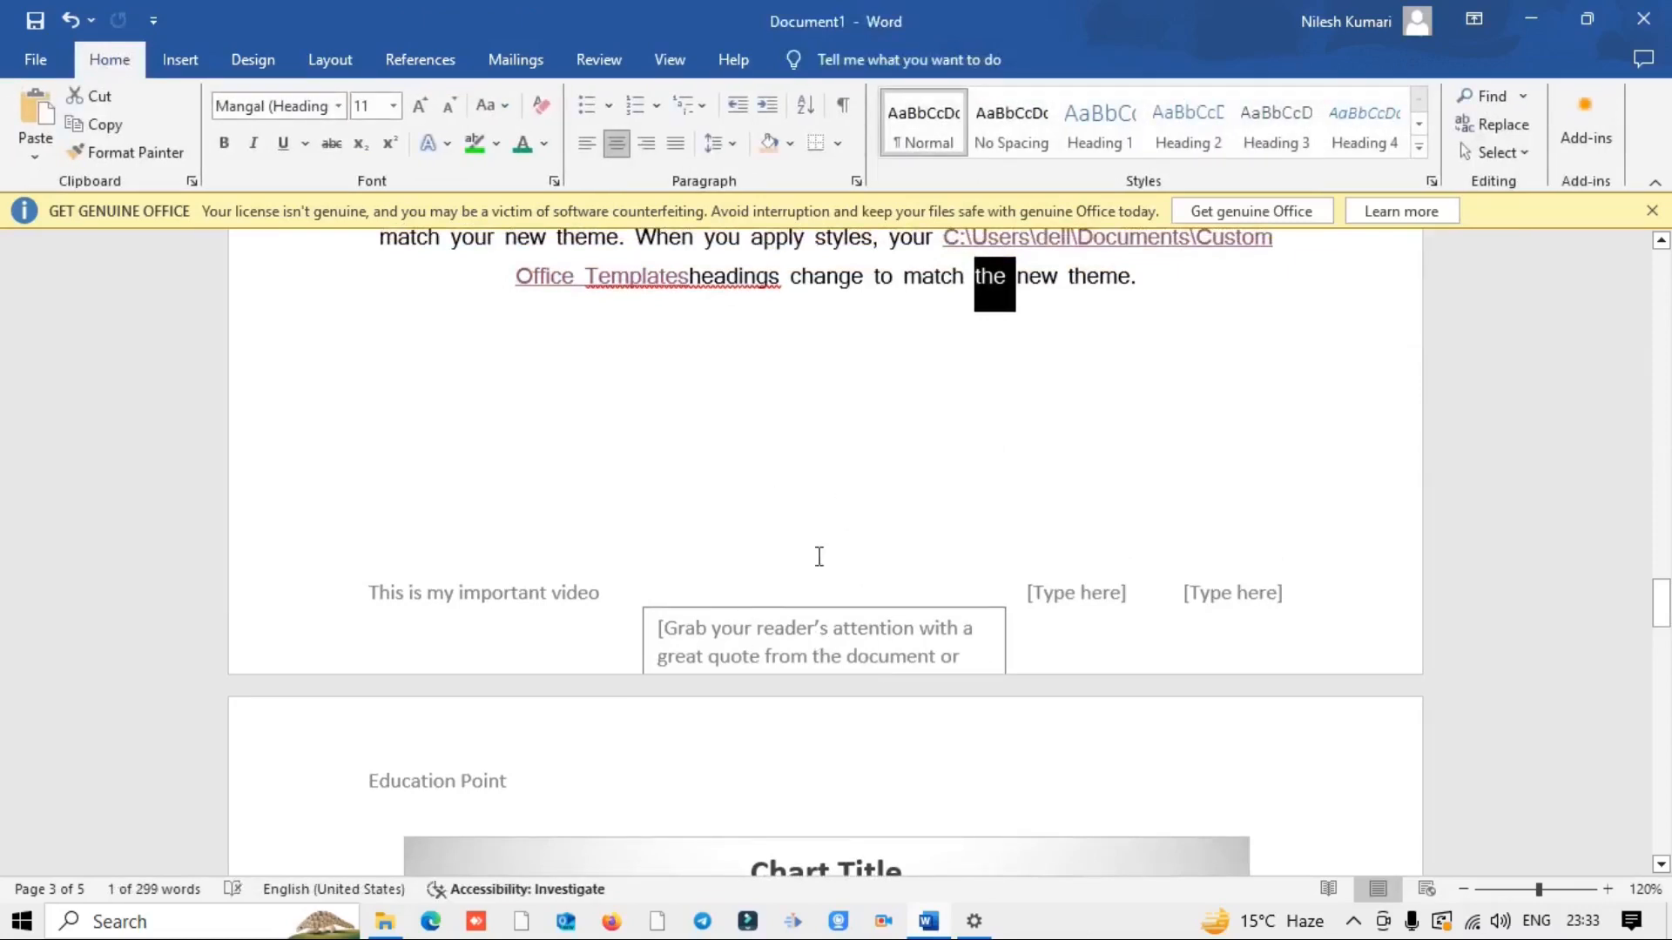
Step: Examine the options for inserting an object or text from a file at the themes and styles paragraph
scroll(1004, 501, "up", 3)
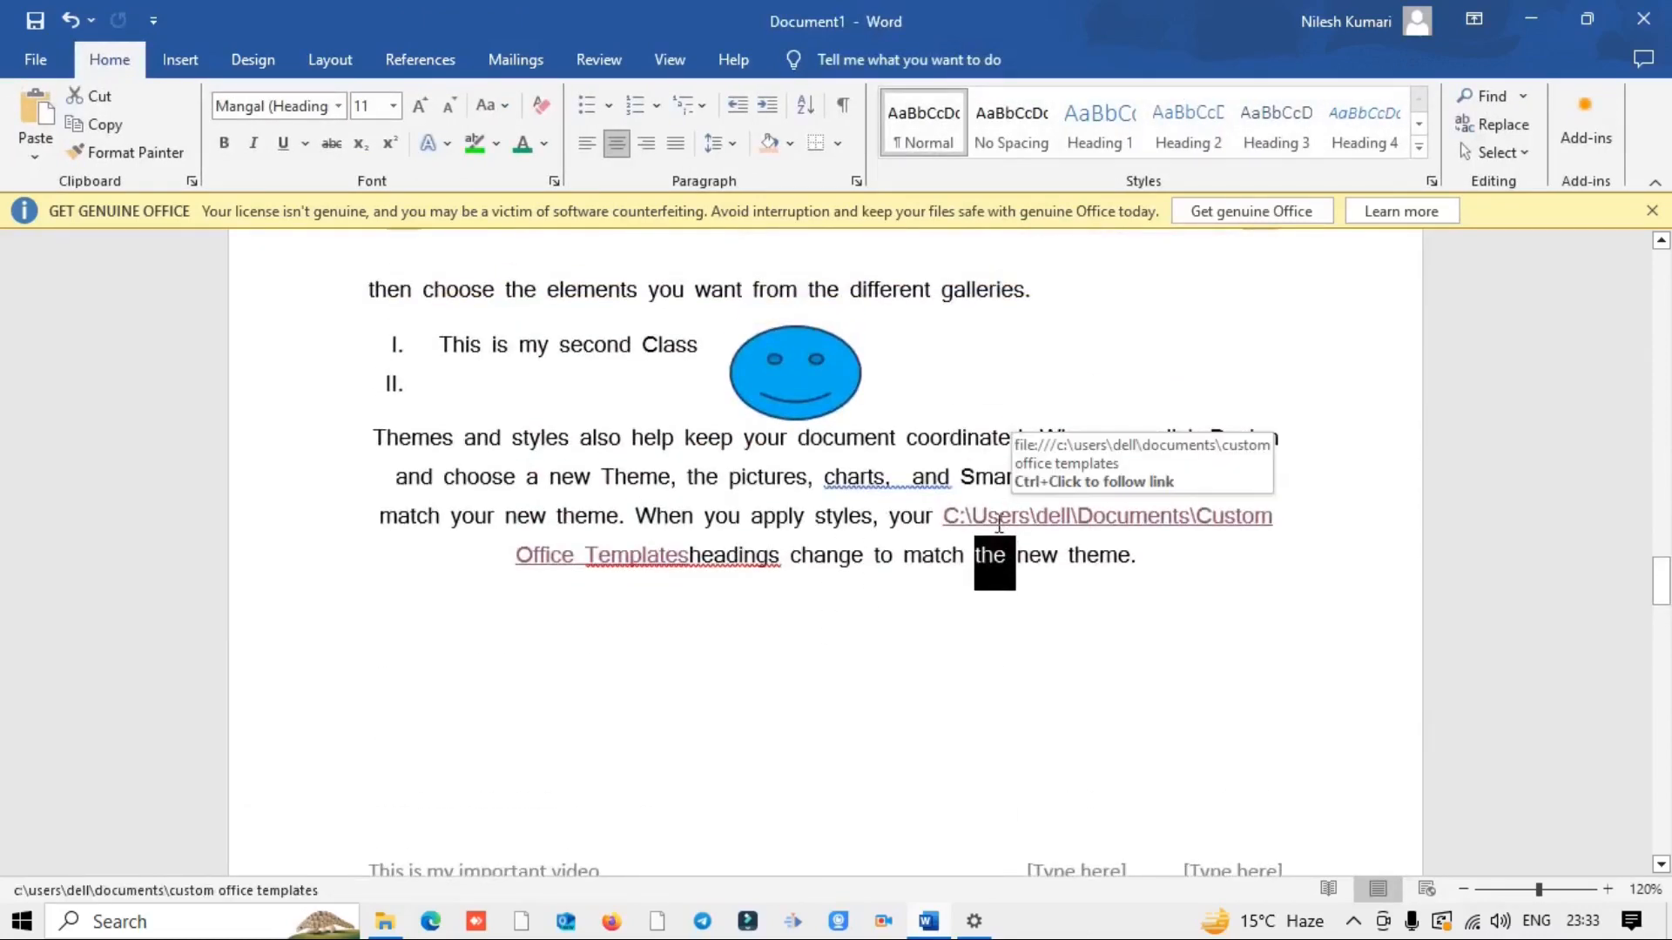
left_click(966, 437)
left_click(180, 59)
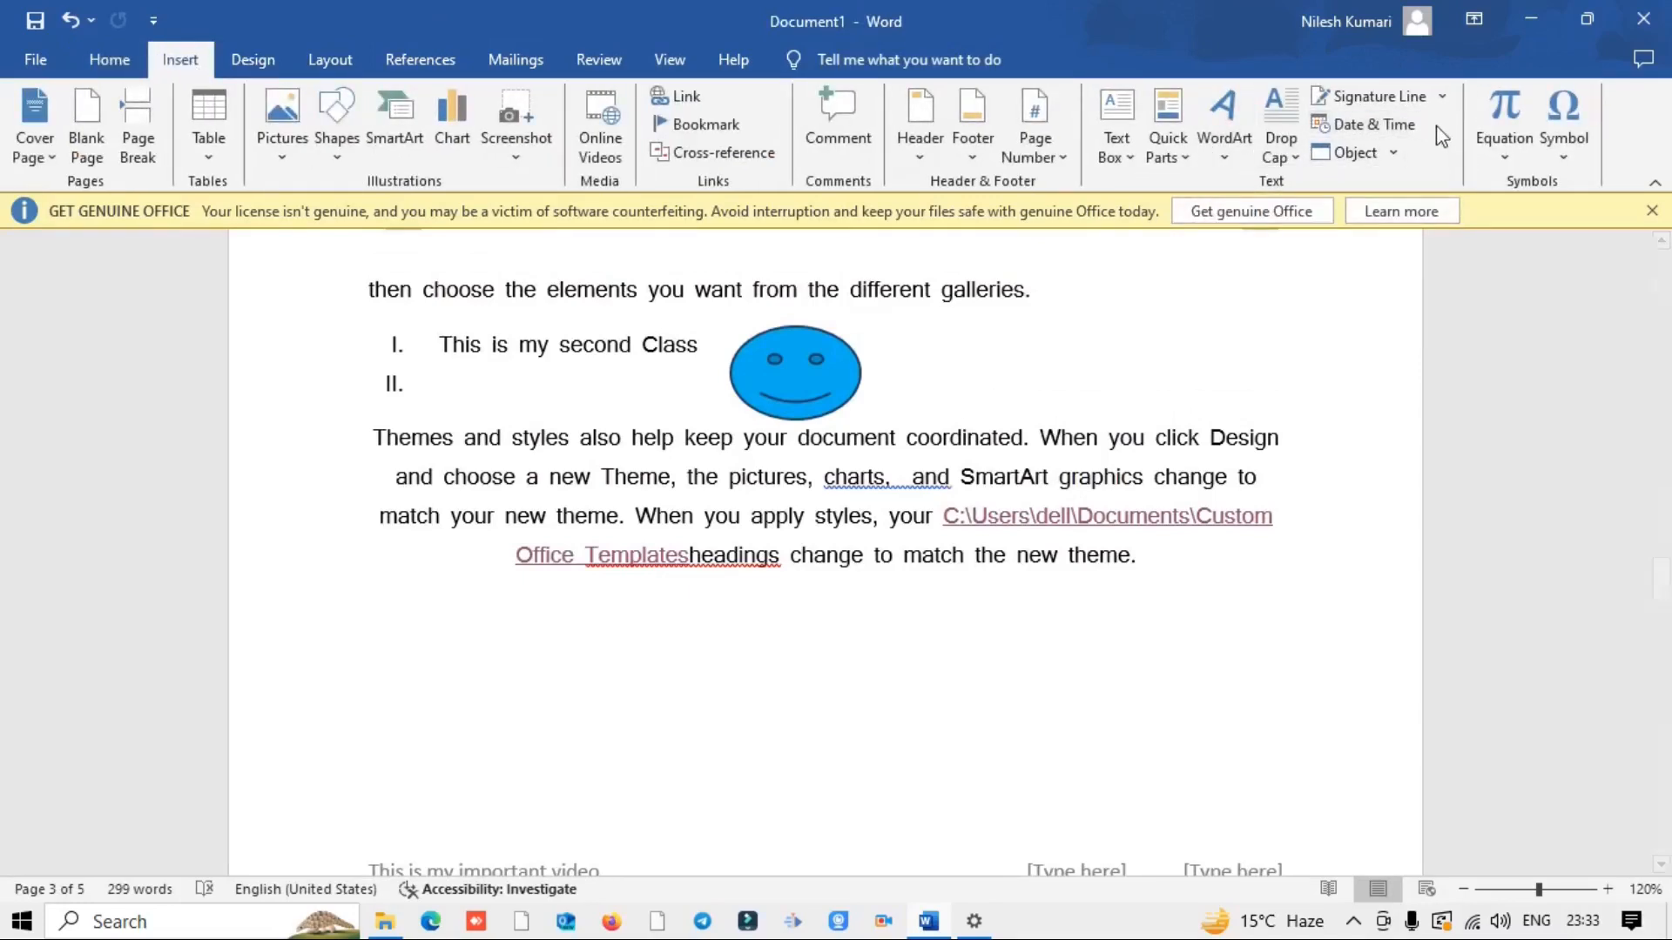
left_click(1393, 154)
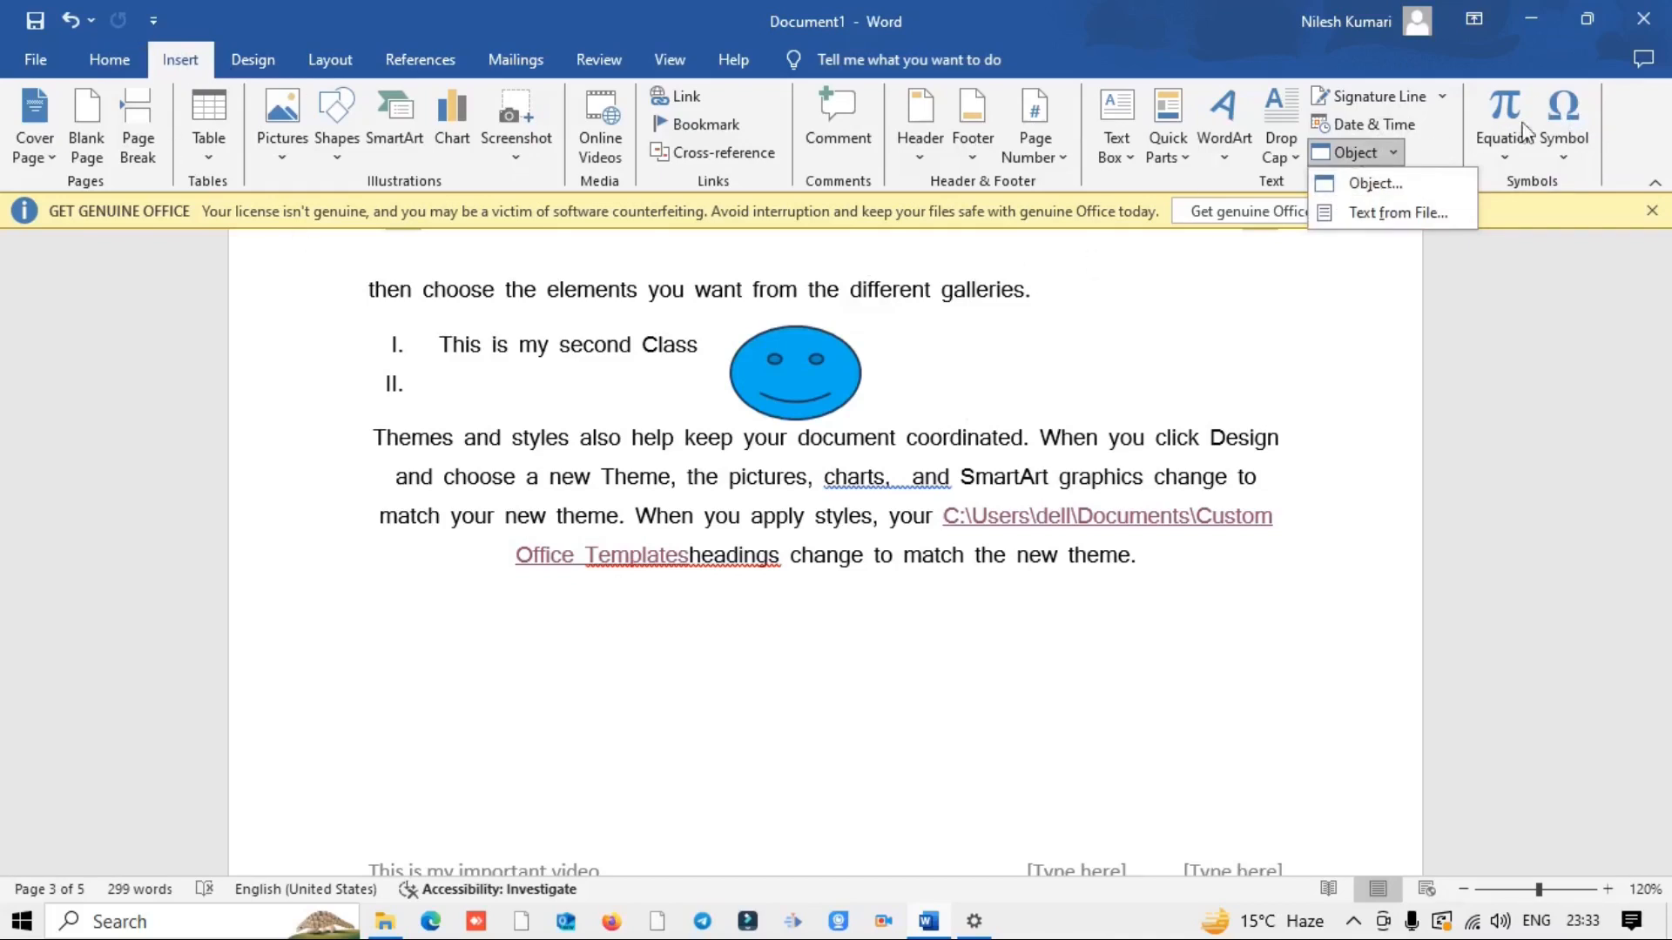
Step: Add the diagonal CONFIDENTIAL 1 watermark to the document pages
left_click(253, 61)
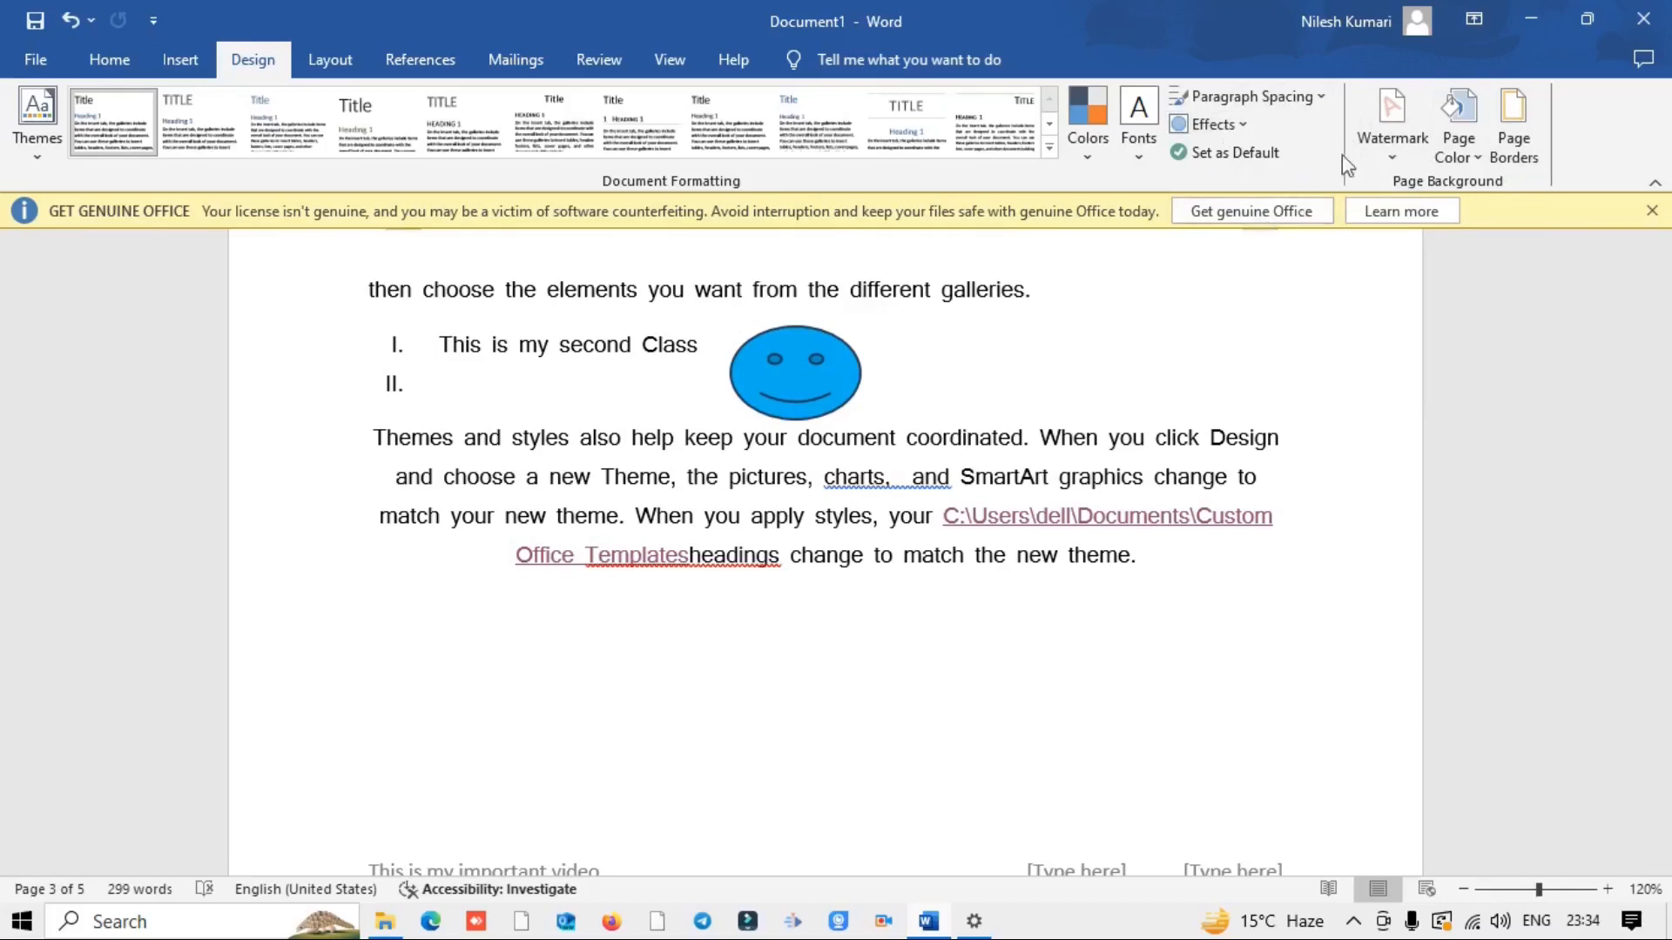
left_click(1390, 139)
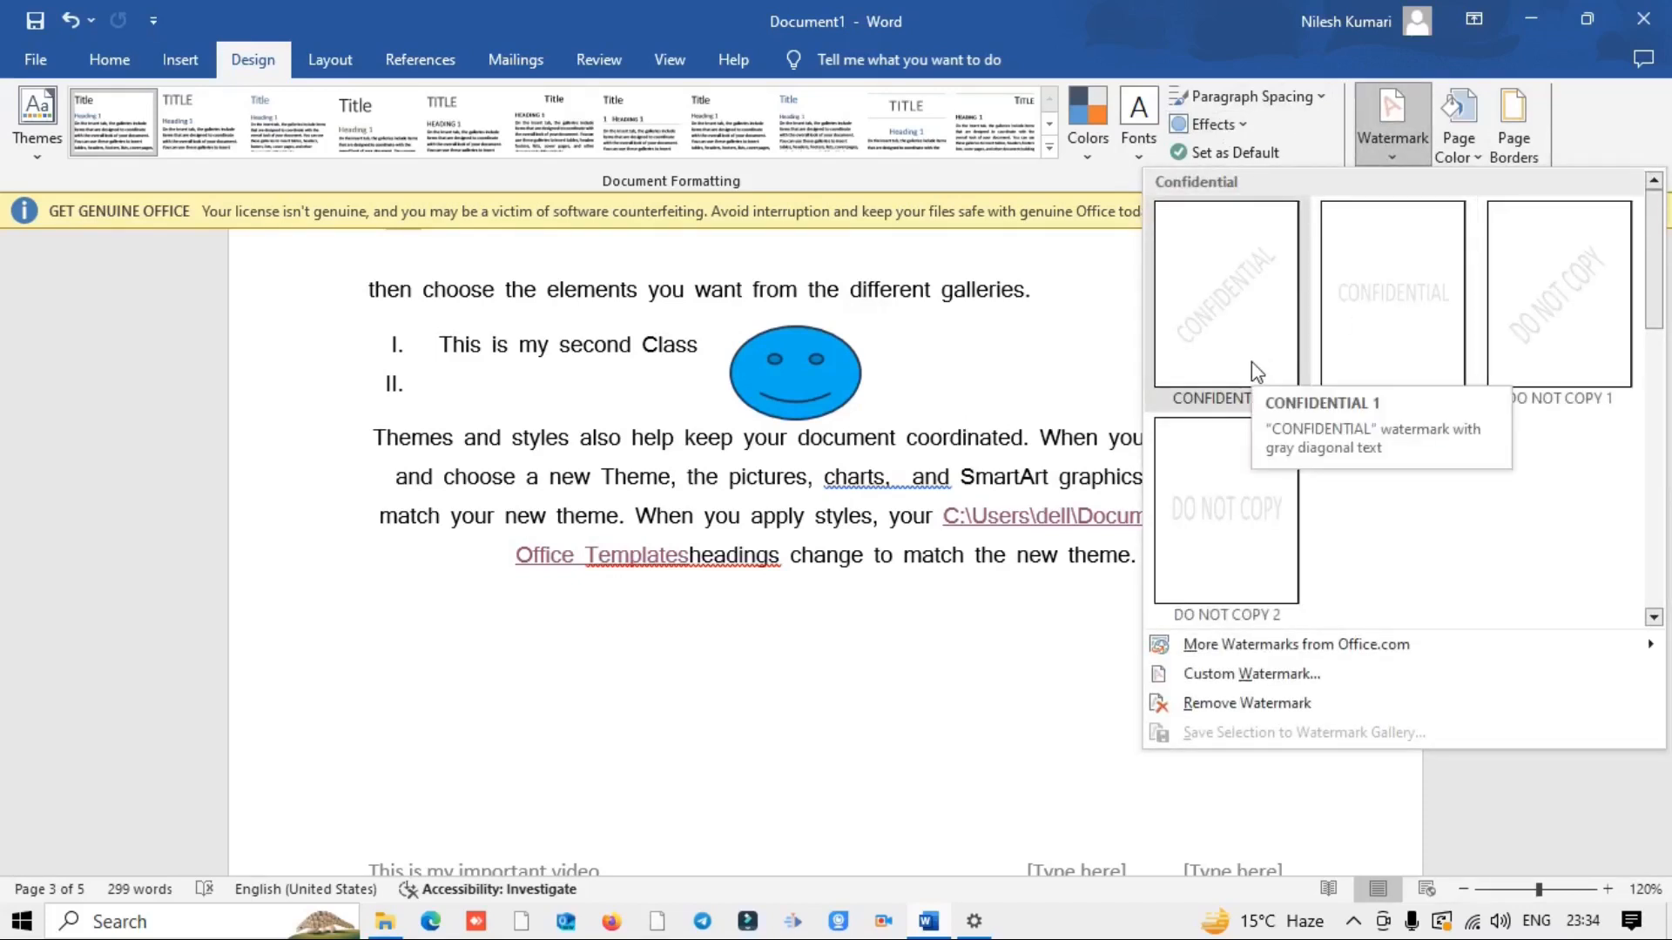
left_click(1251, 362)
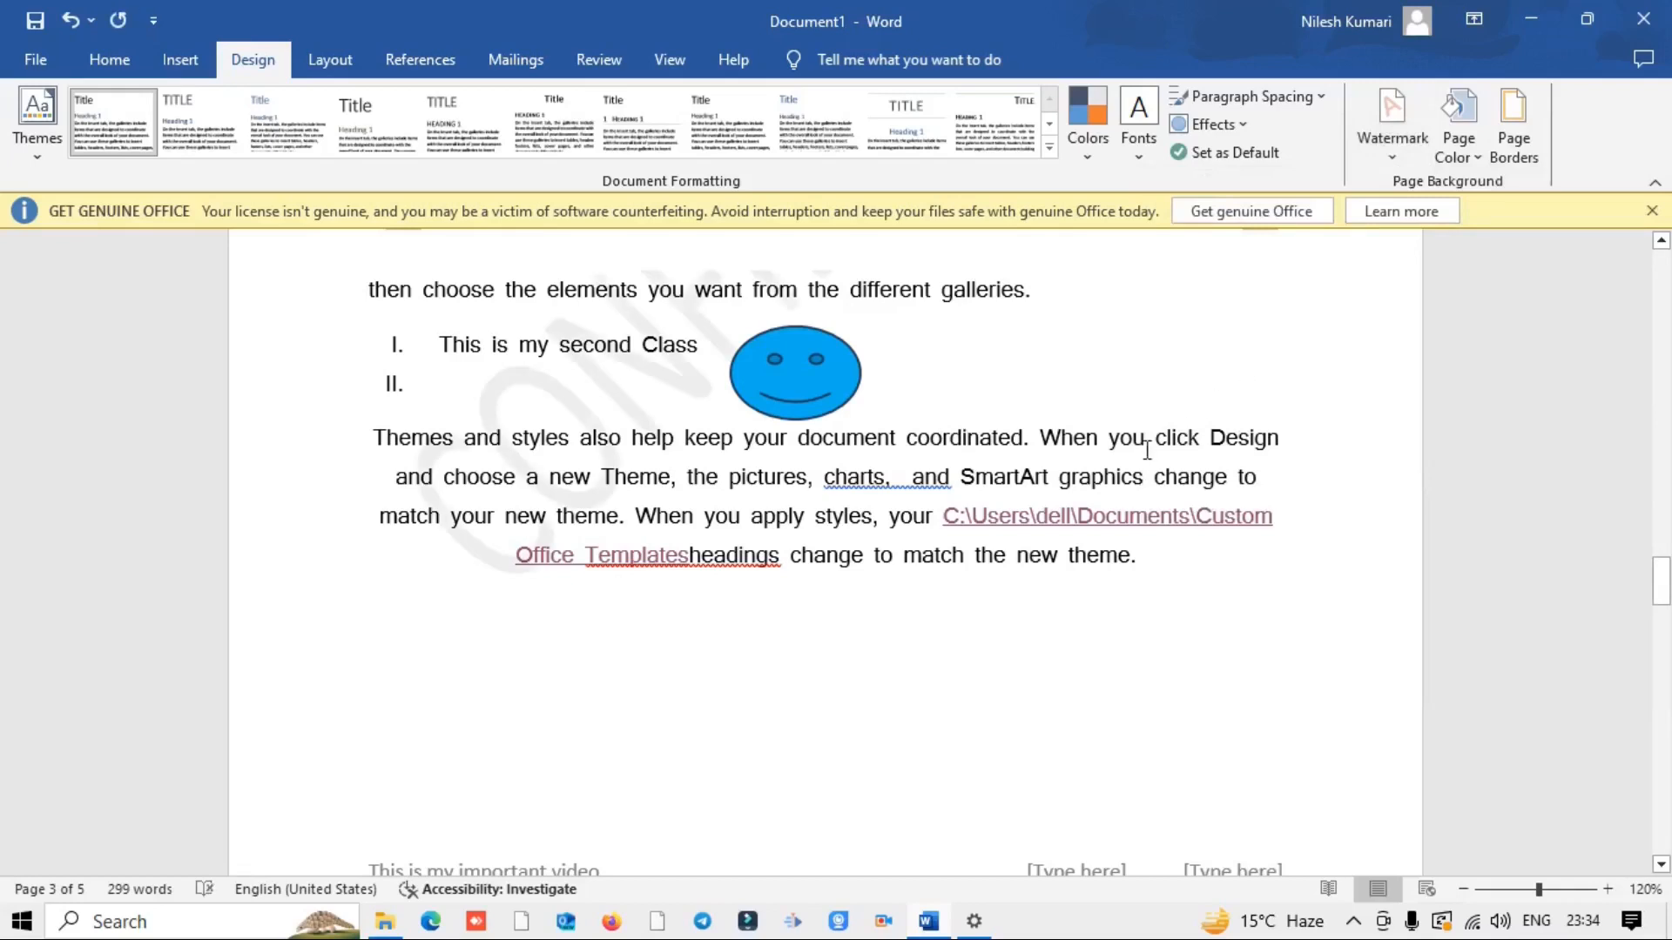
Step: Remove the CONFIDENTIAL watermark from the document and add the horizontal DO NOT COPY 2 watermark in its place
scroll(1147, 450, "up", 3)
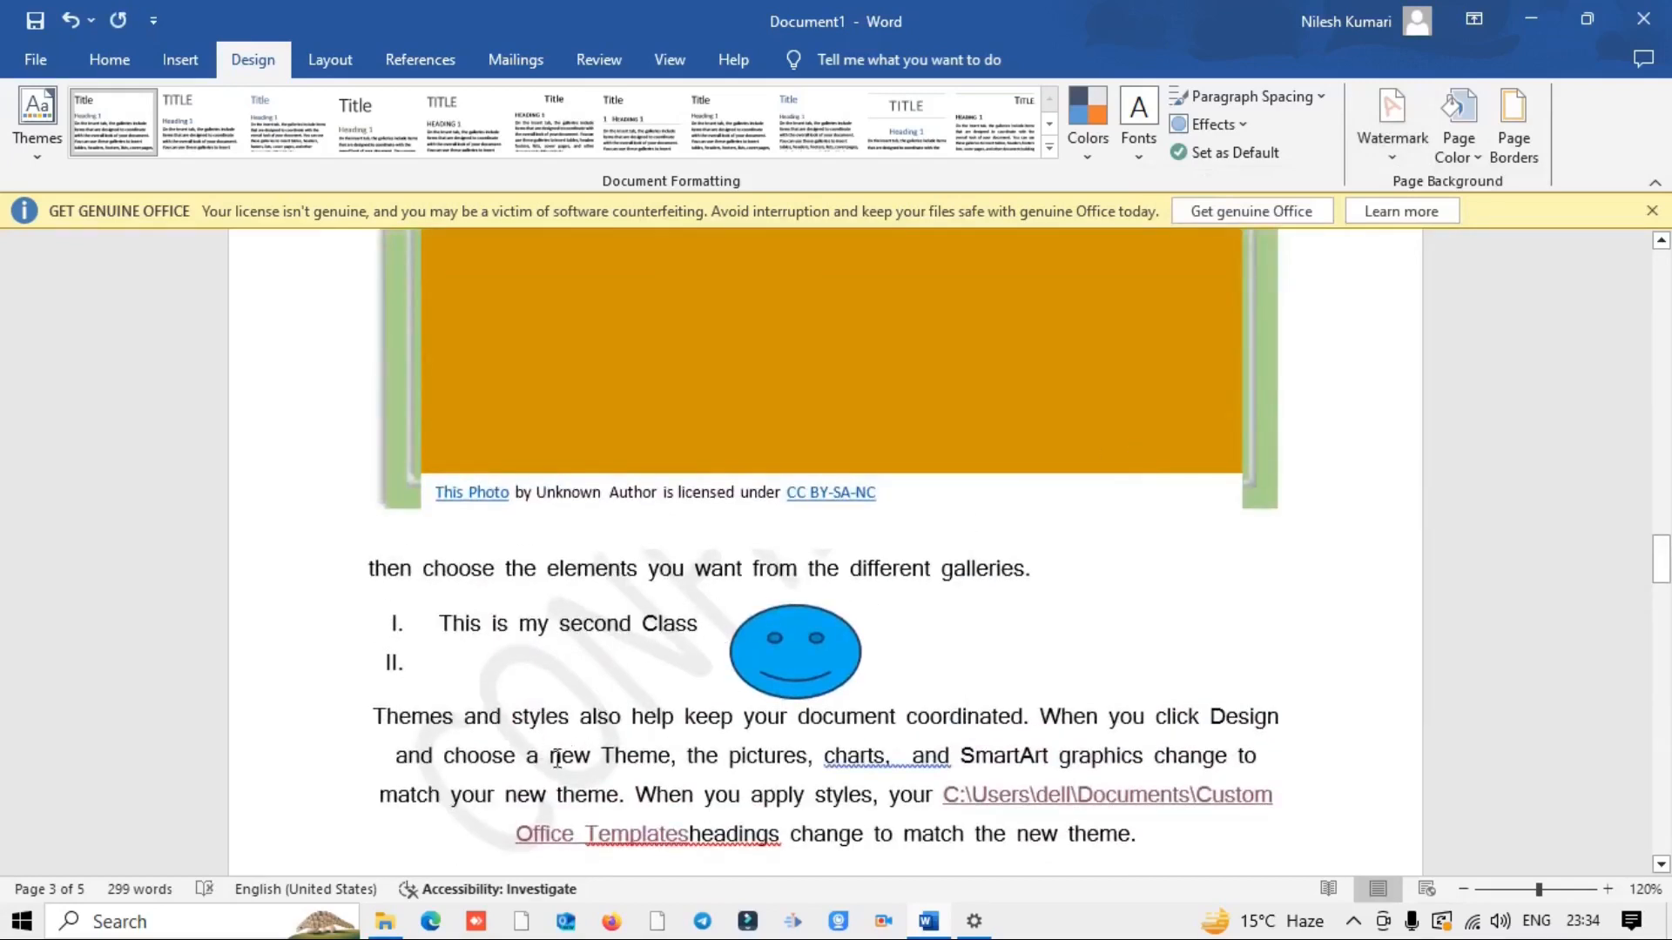
scroll(933, 616, "down", 10)
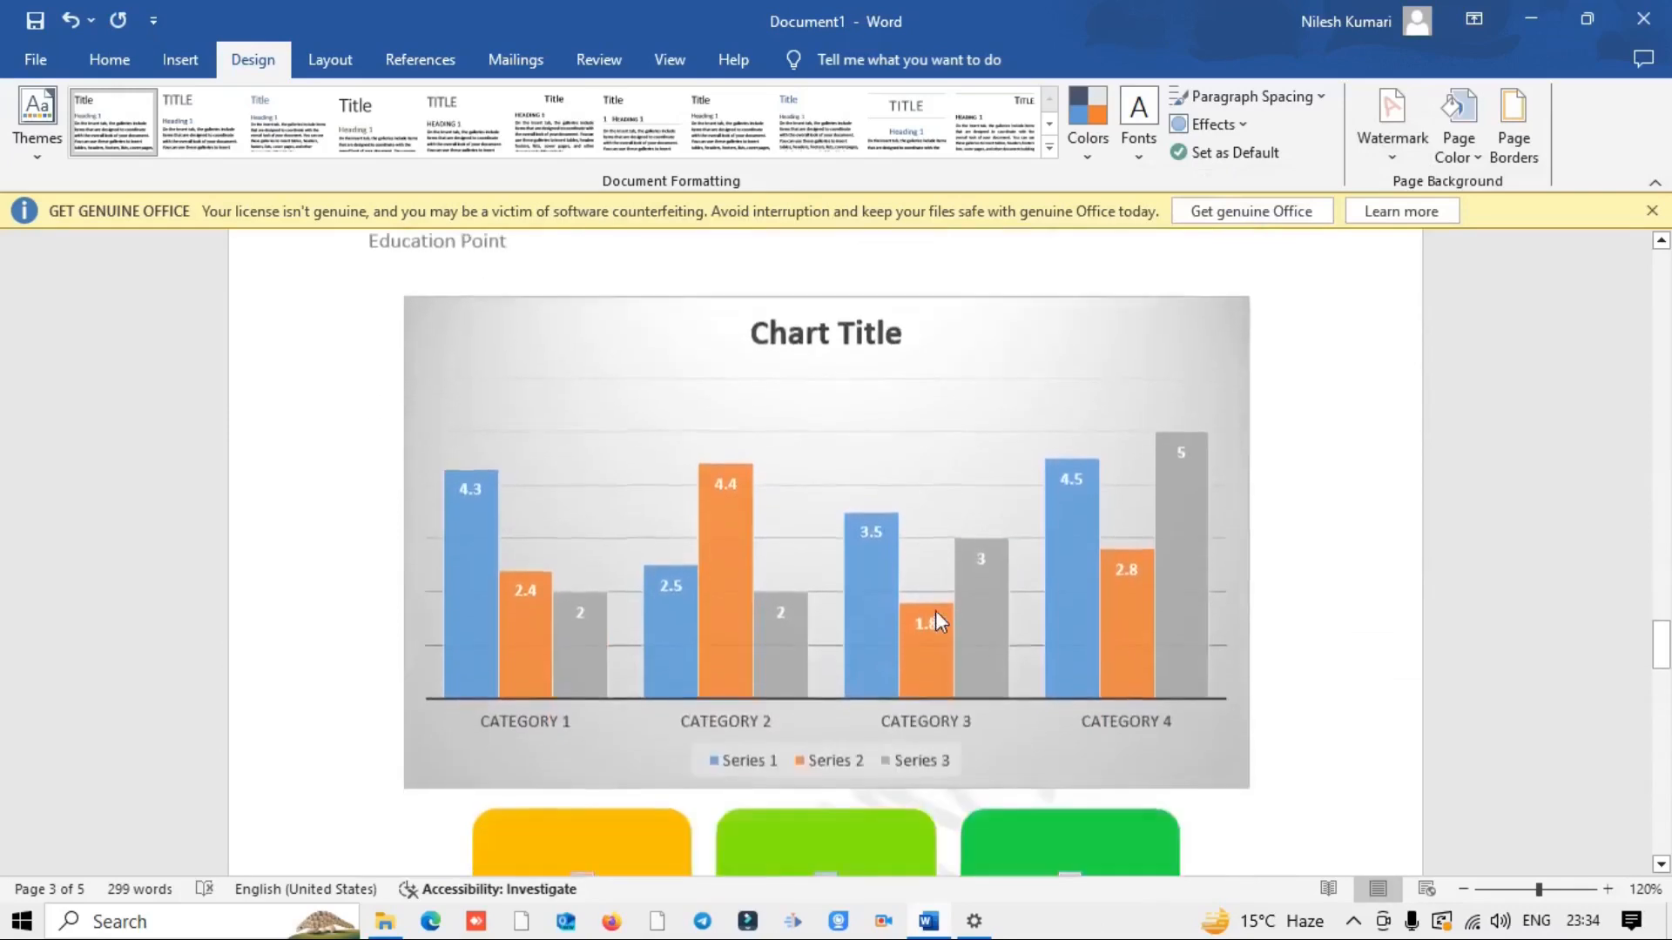
scroll(935, 610, "down", 7)
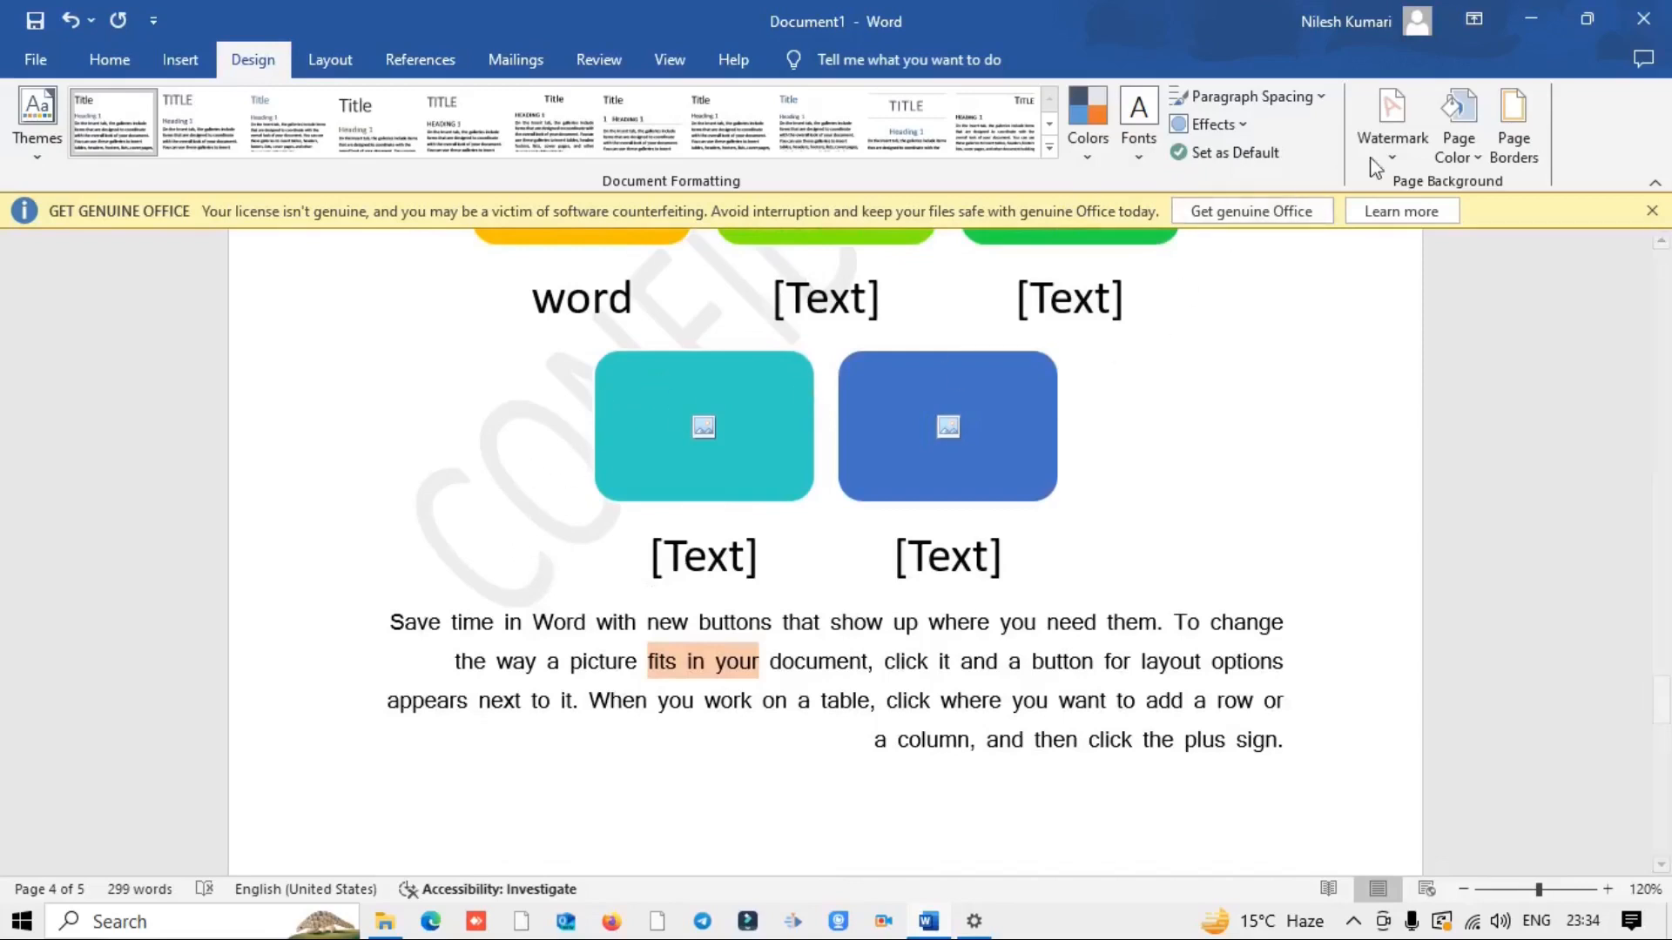
left_click(1397, 152)
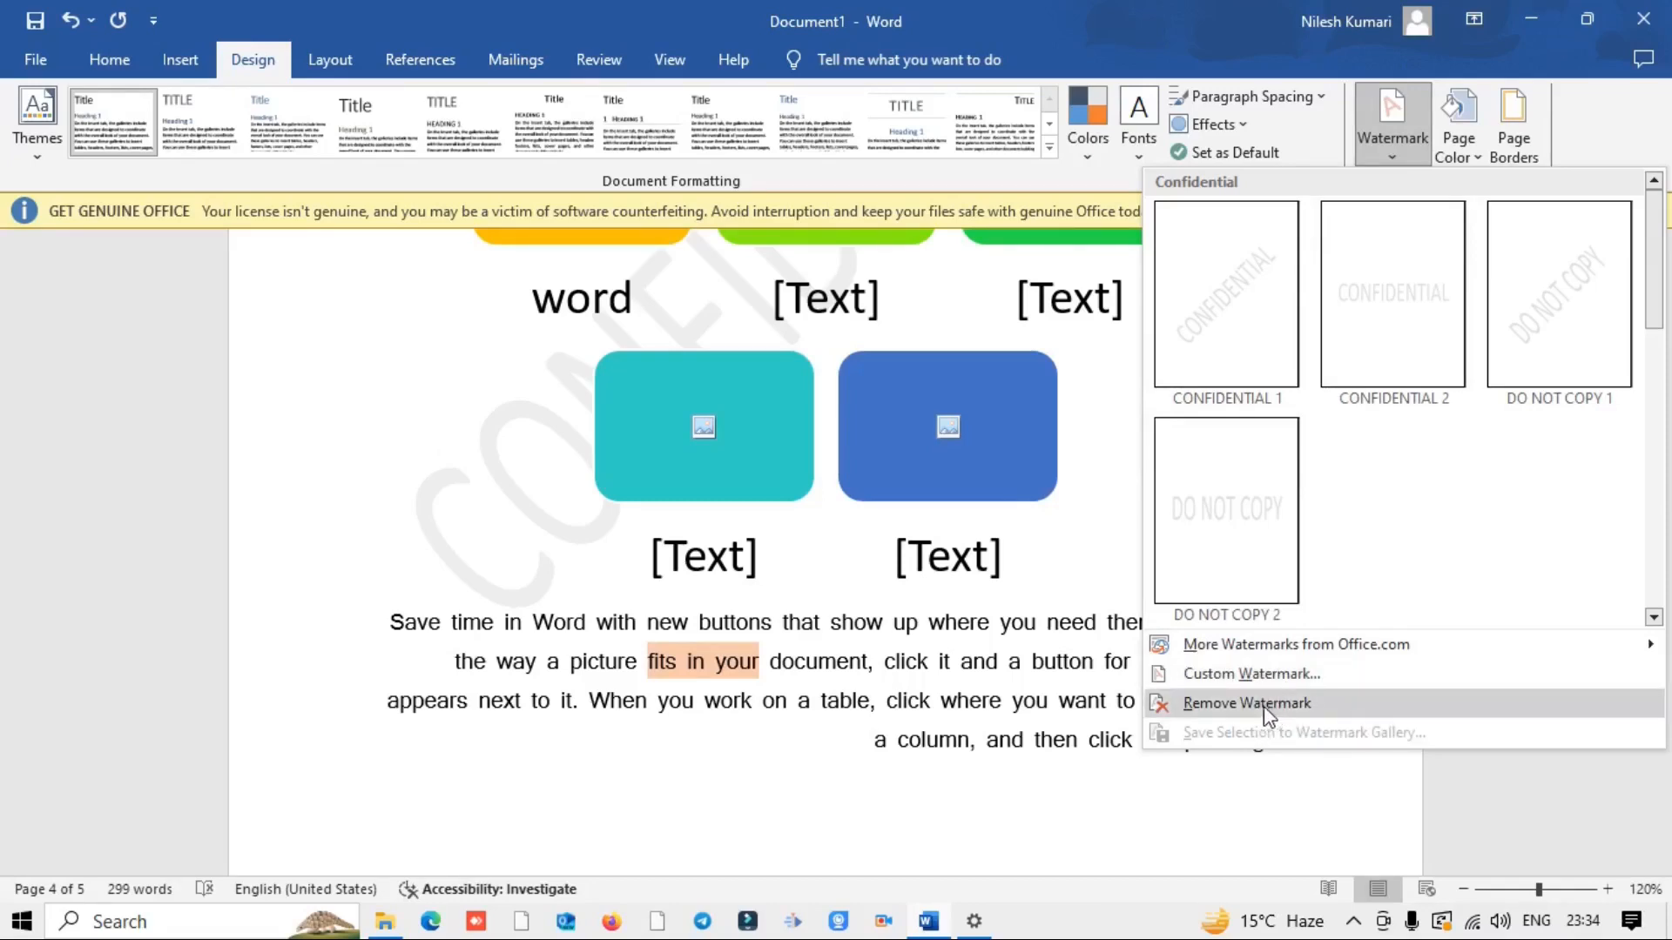
left_click(1237, 706)
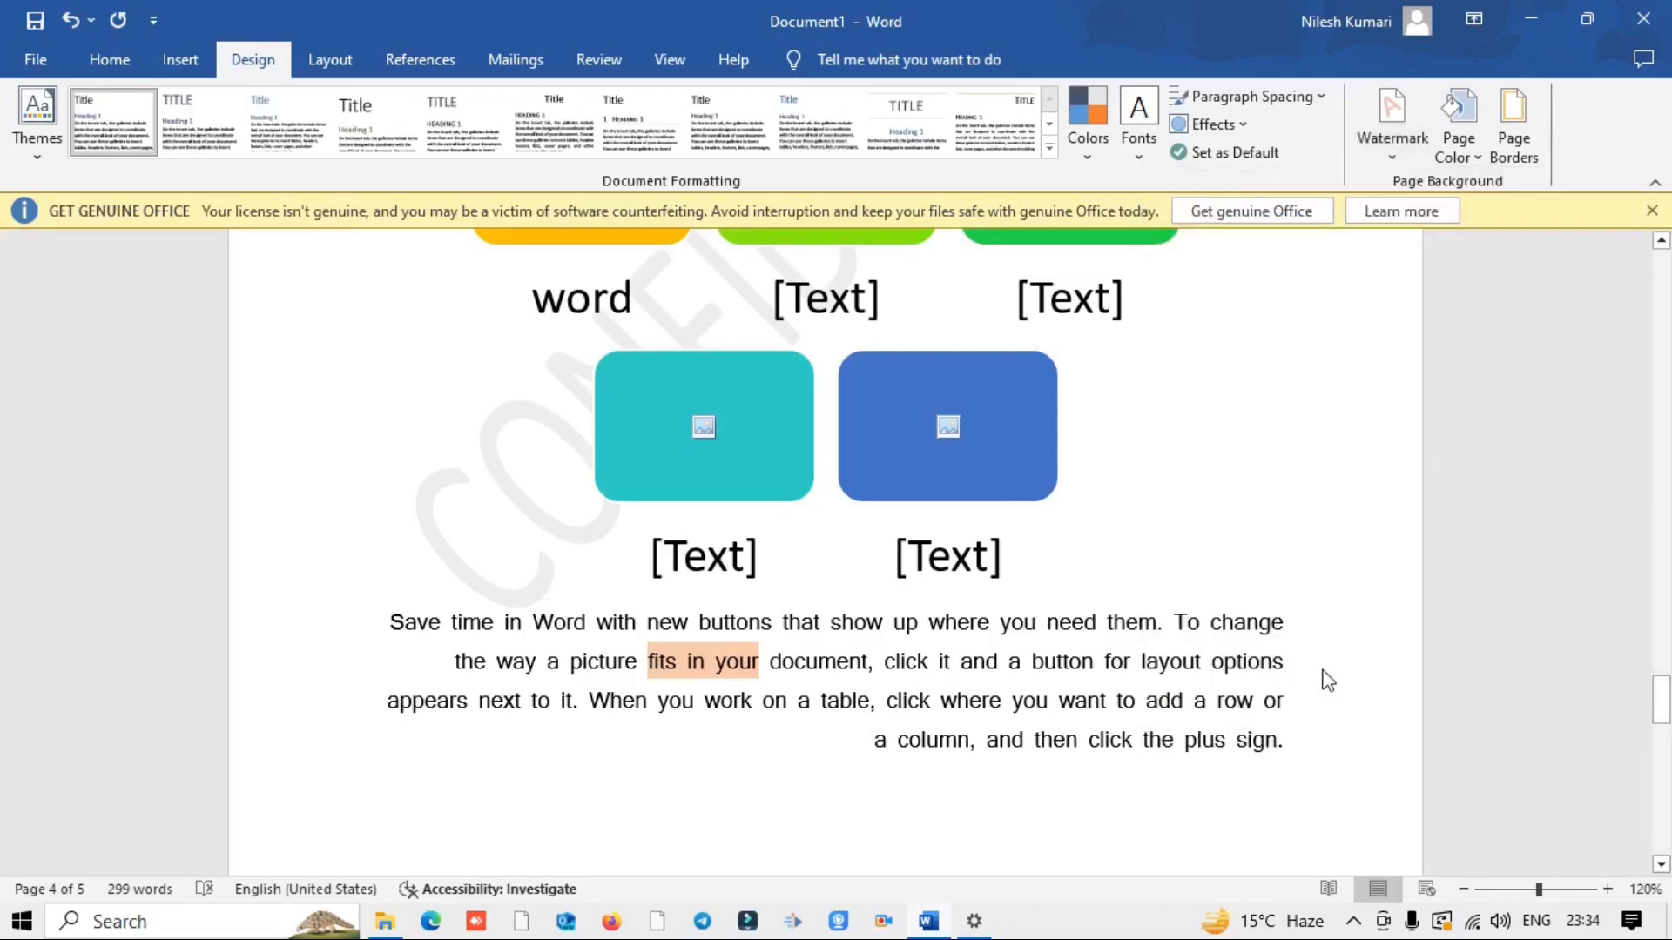
scroll(1127, 541, "up", 3)
left_click(1393, 151)
left_click(1237, 501)
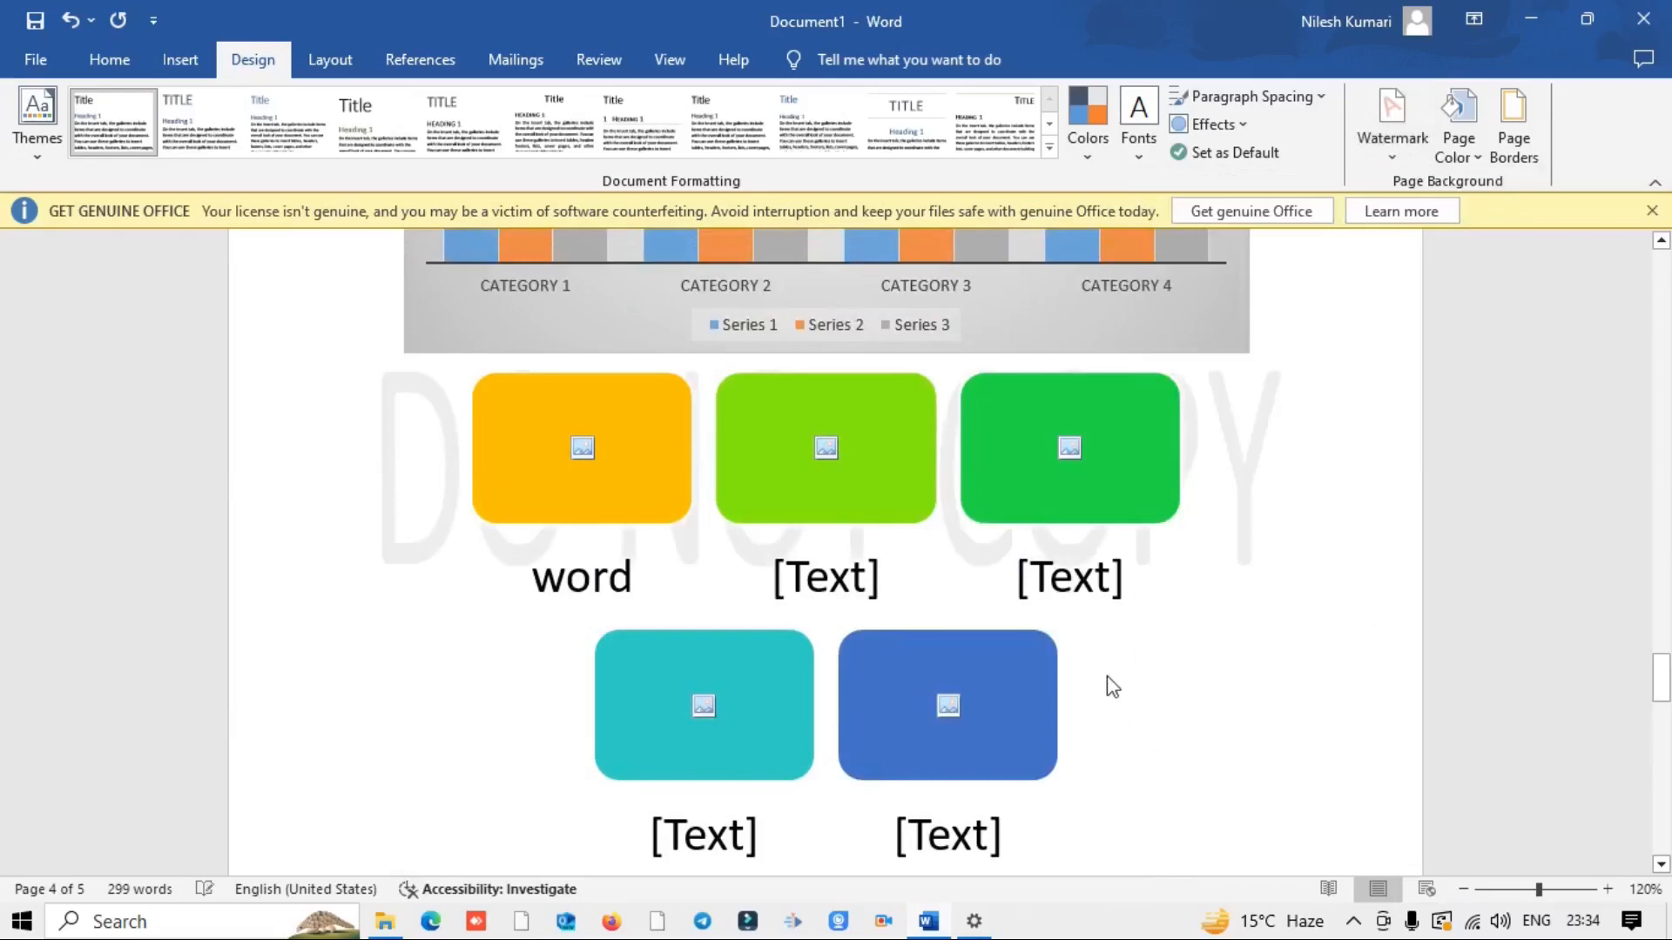
Step: Set the page color of the document to the lightest green theme shade and review the pages
scroll(1123, 670, "up", 2)
left_click(1460, 139)
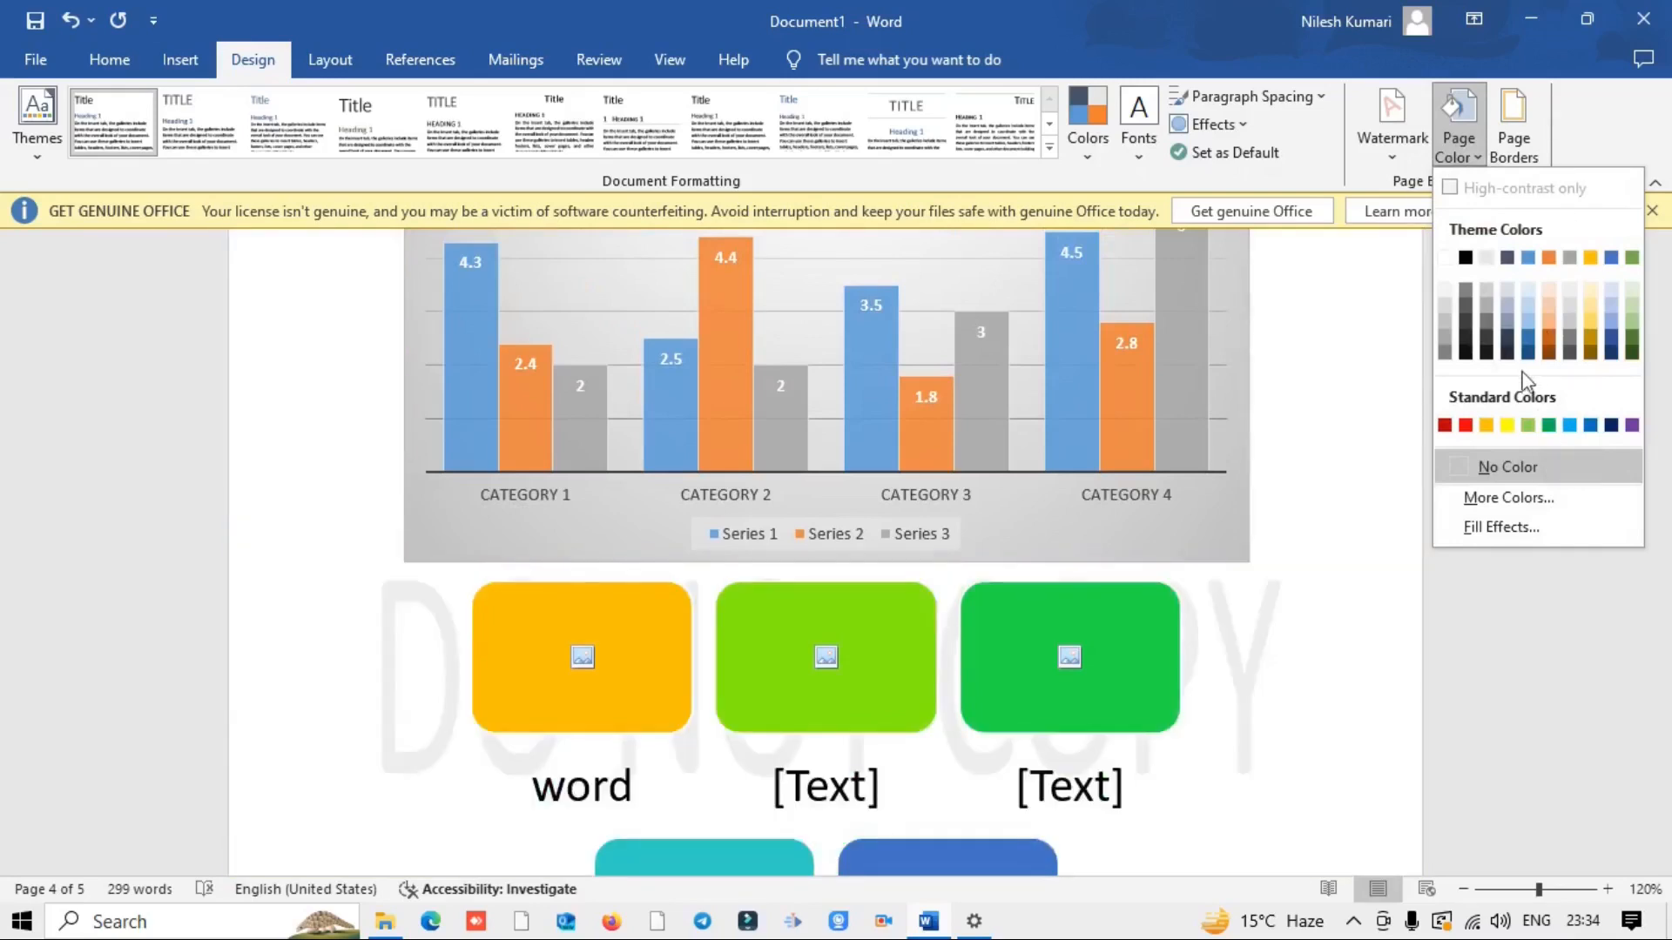
left_click(1632, 287)
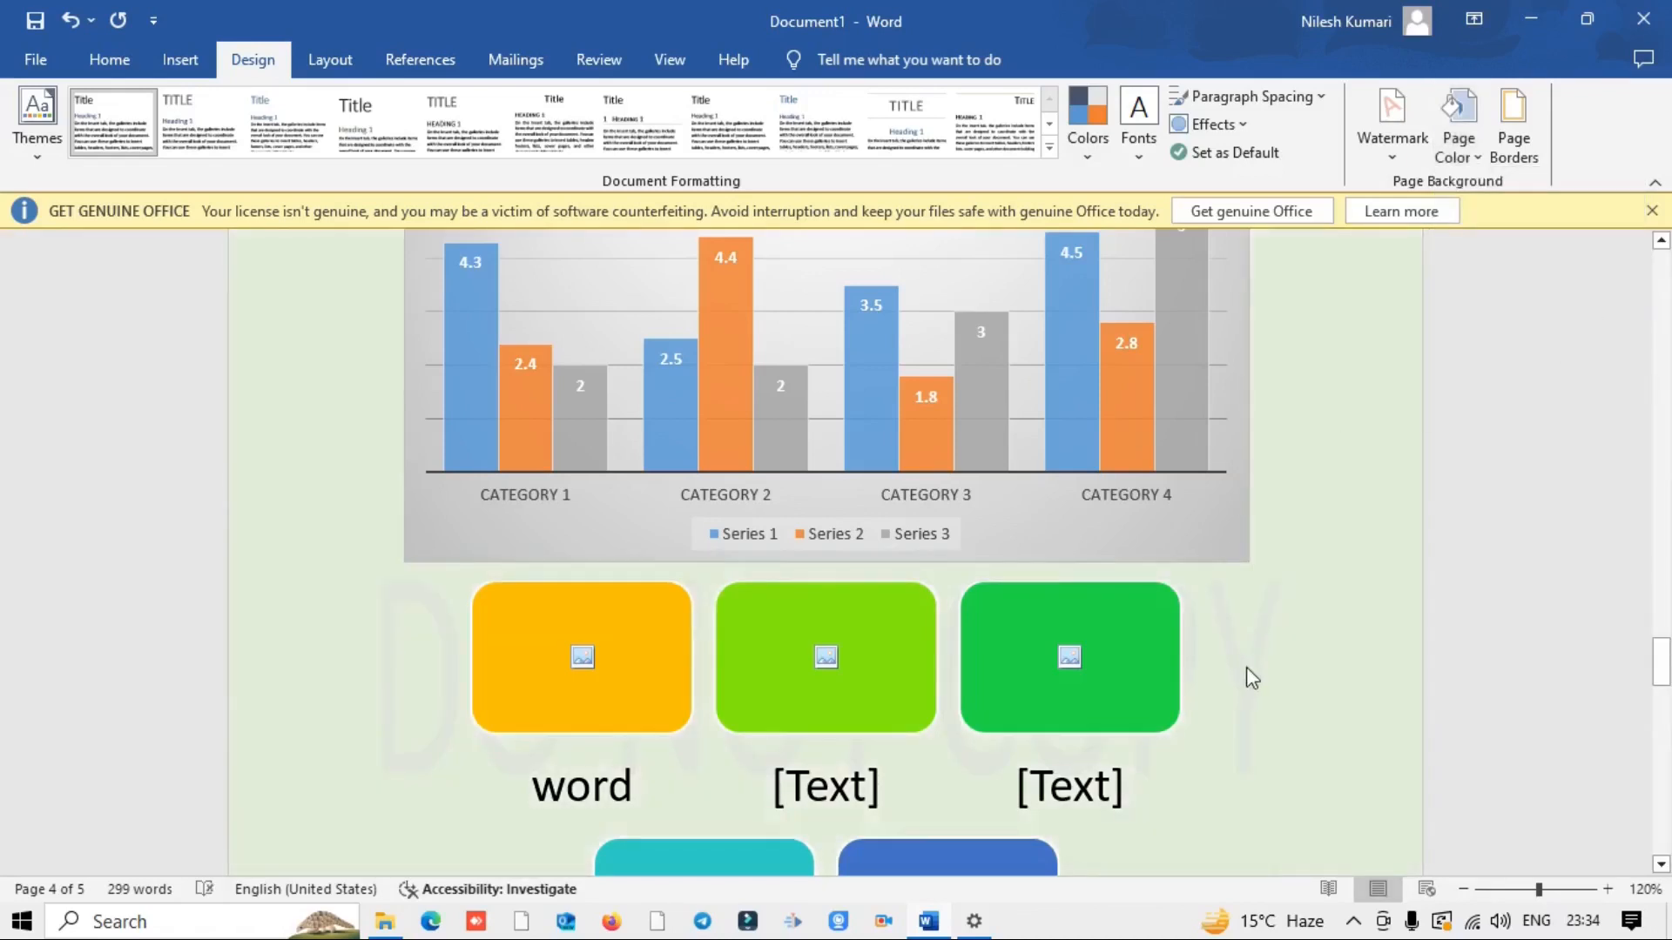
scroll(1247, 667, "up", 15)
scroll(1246, 659, "up", 10)
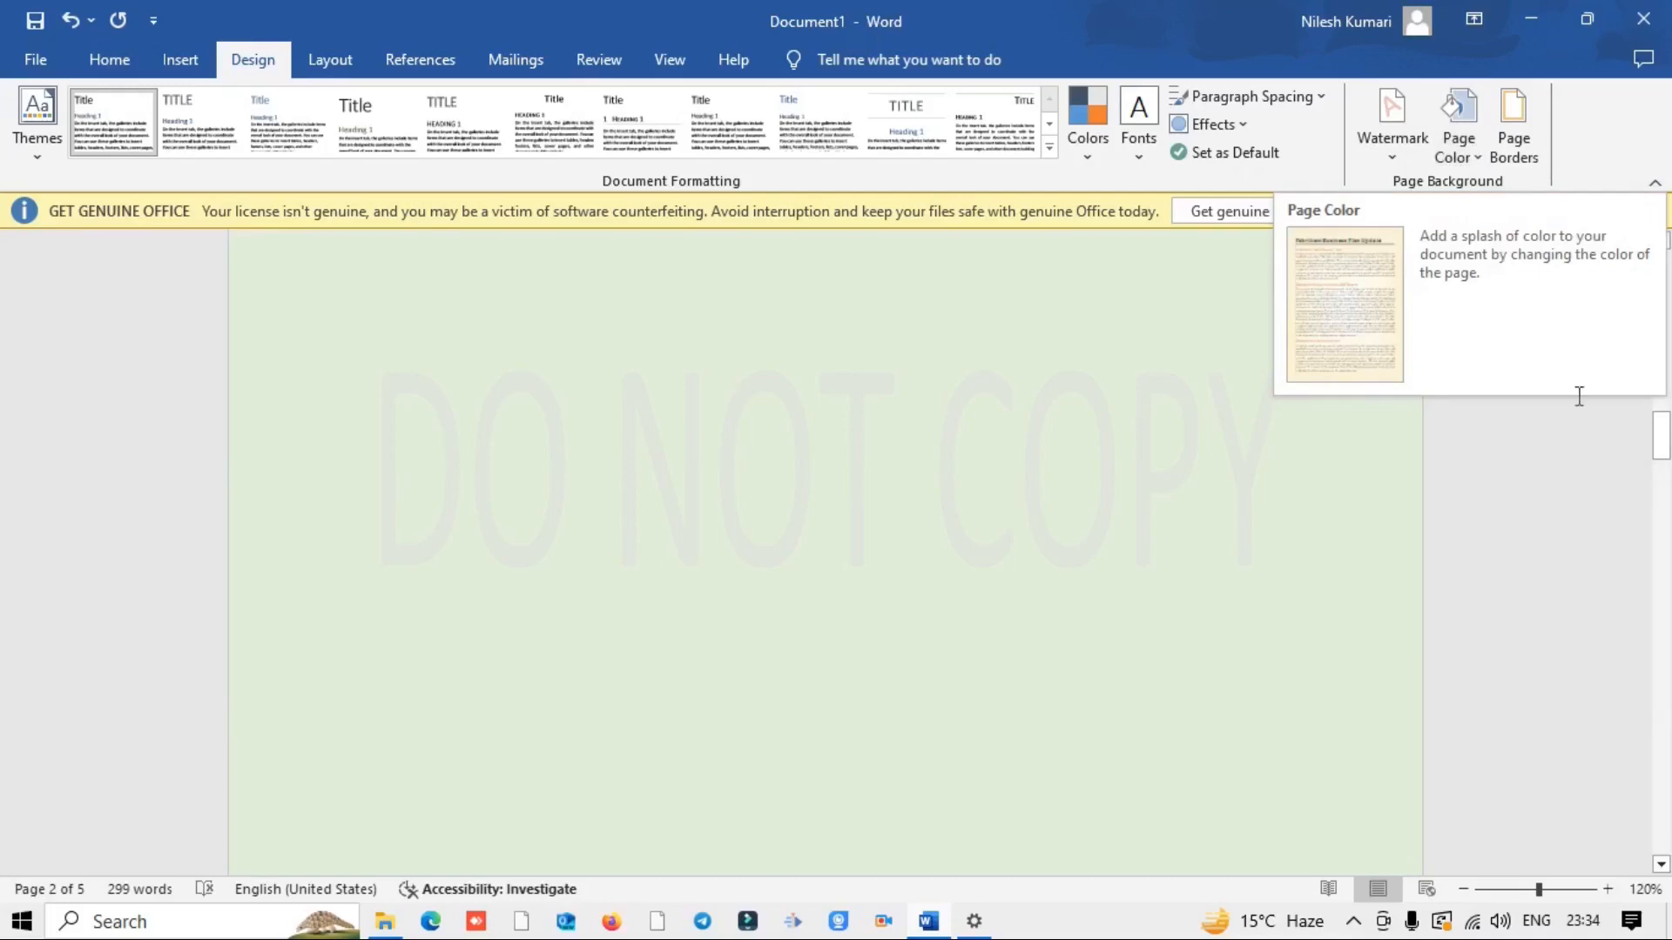
Step: Try to apply a light orange page border with a 4½ pt width to the whole document, and check the pages
left_click(1526, 120)
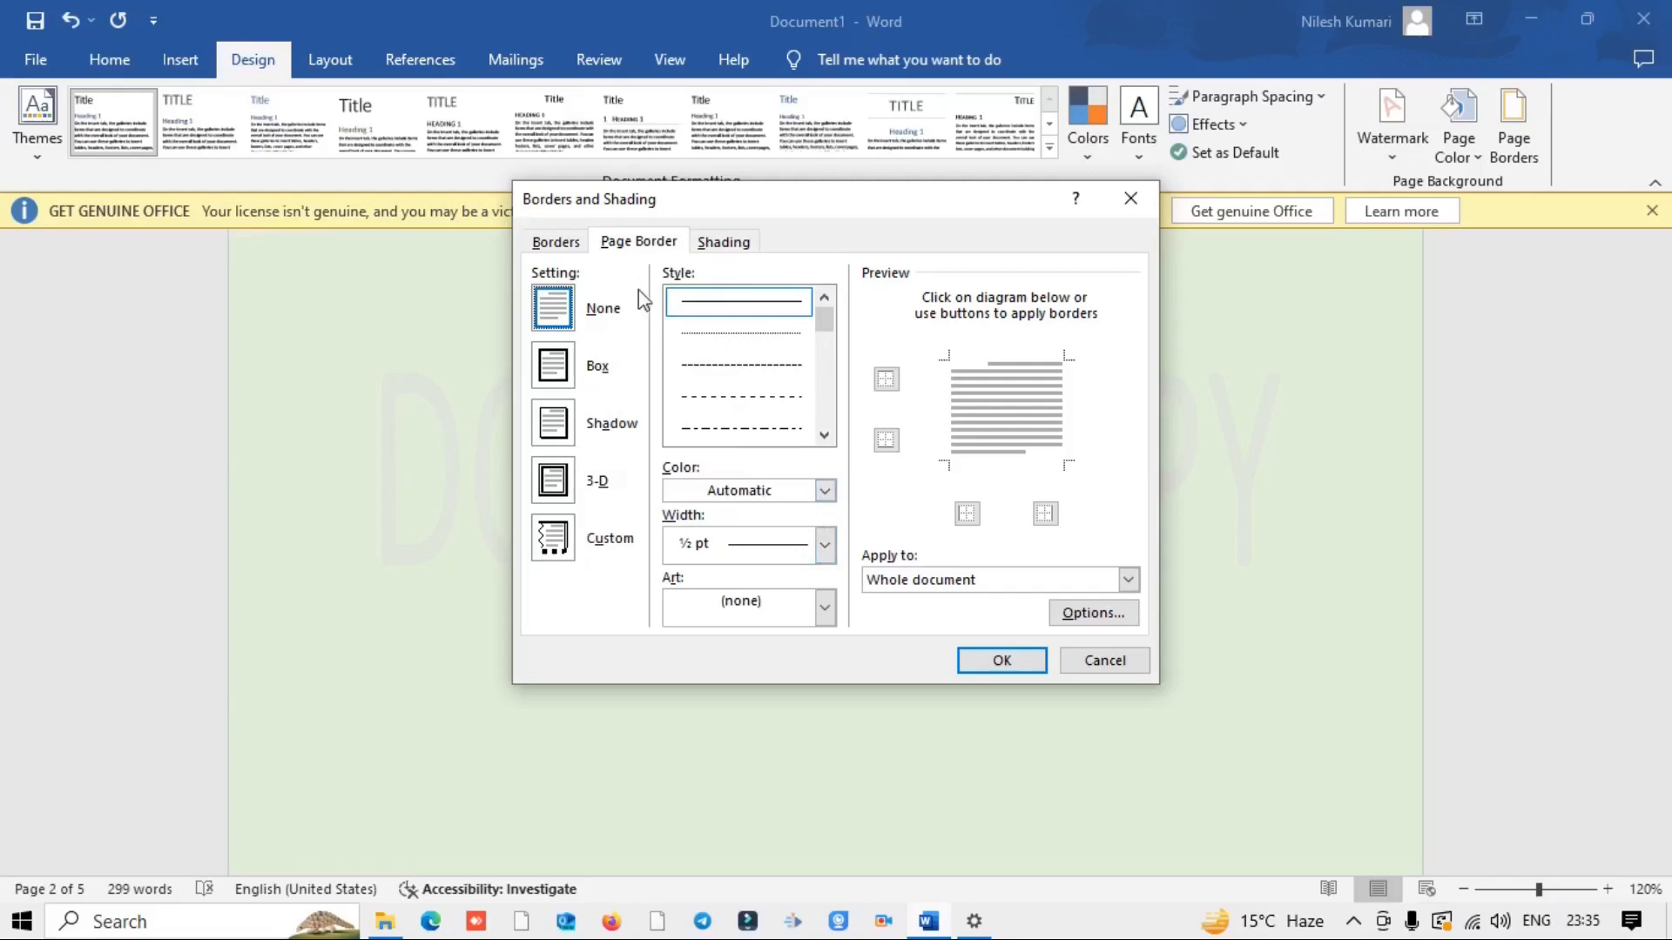
left_click(561, 246)
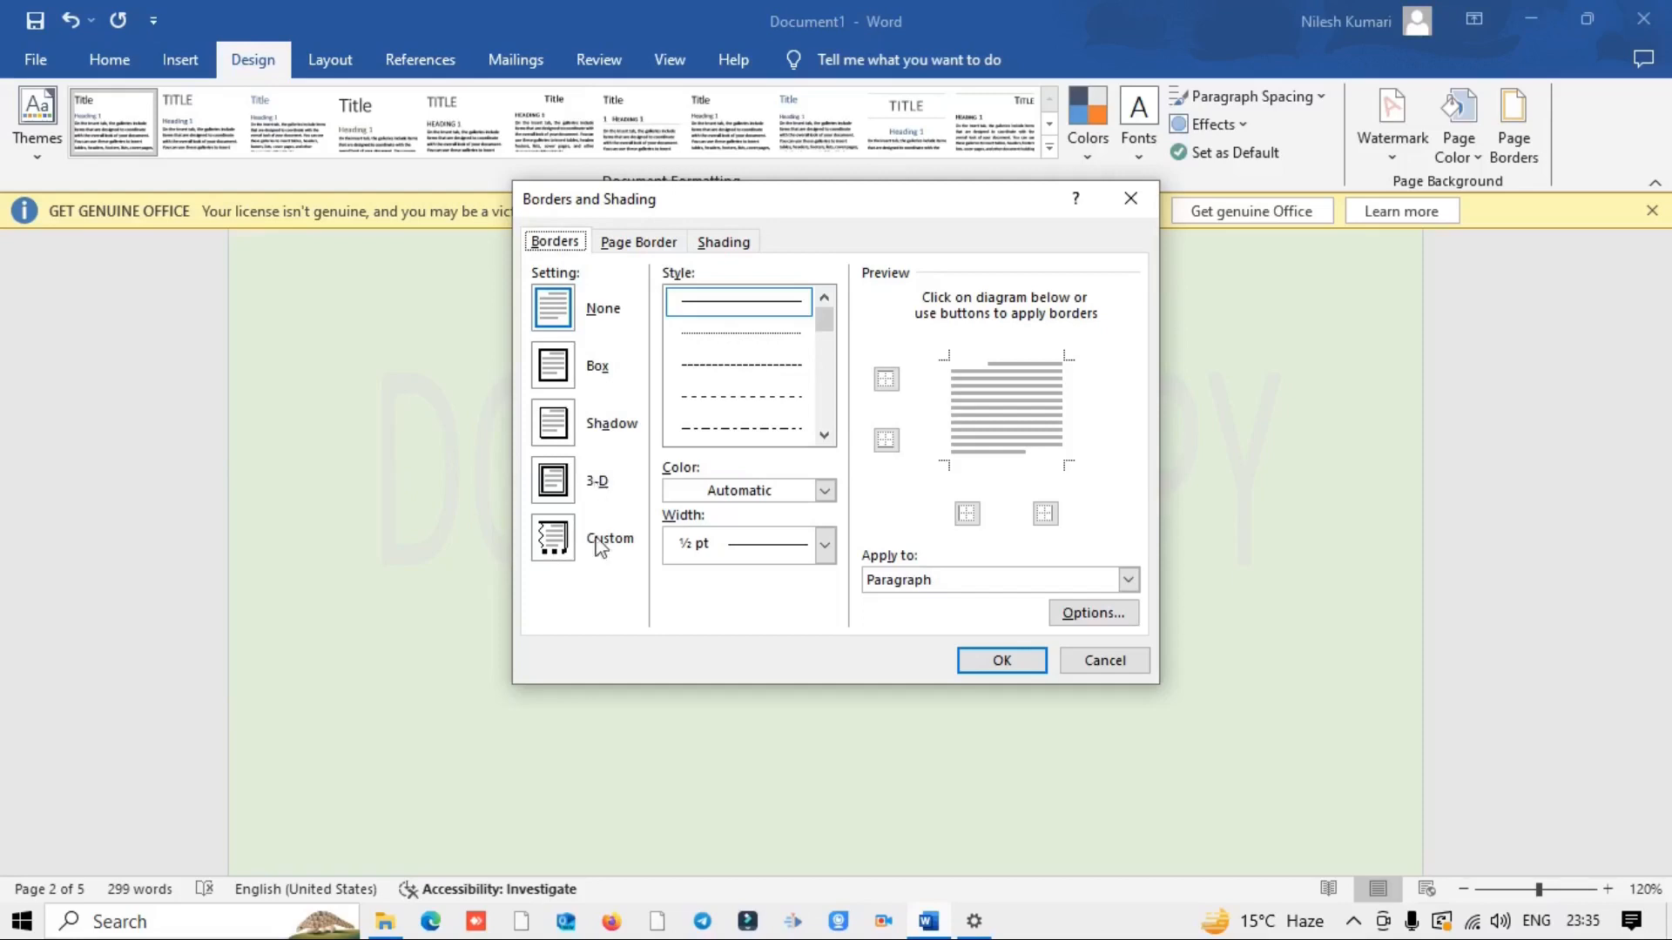
left_click(667, 243)
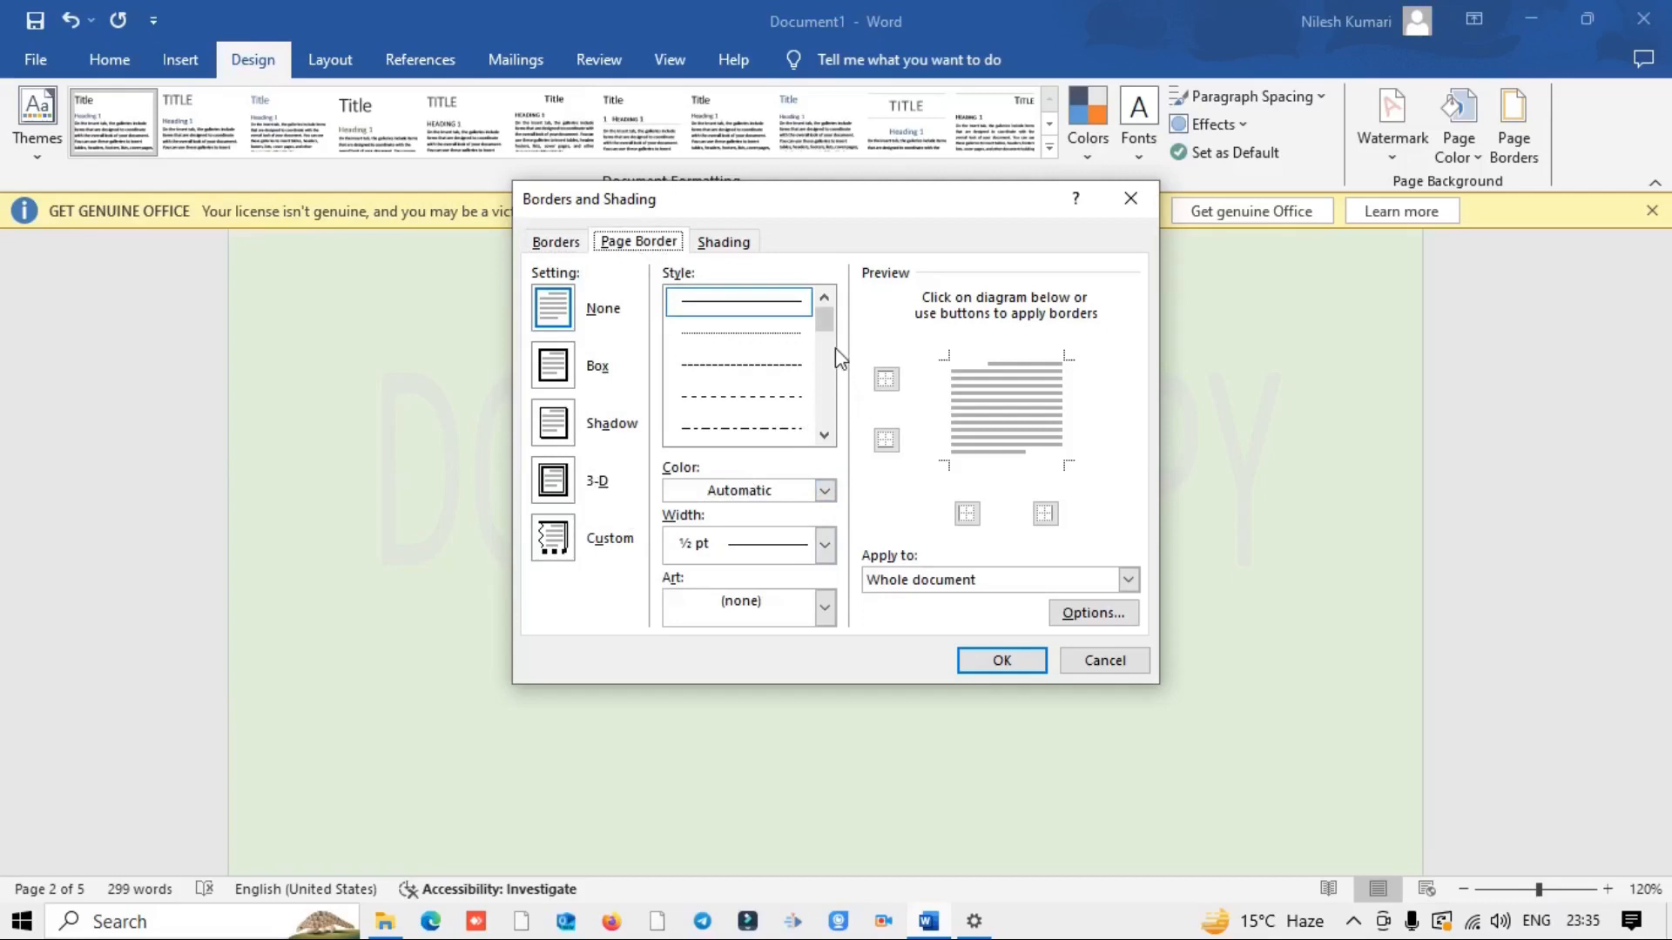
left_click(825, 491)
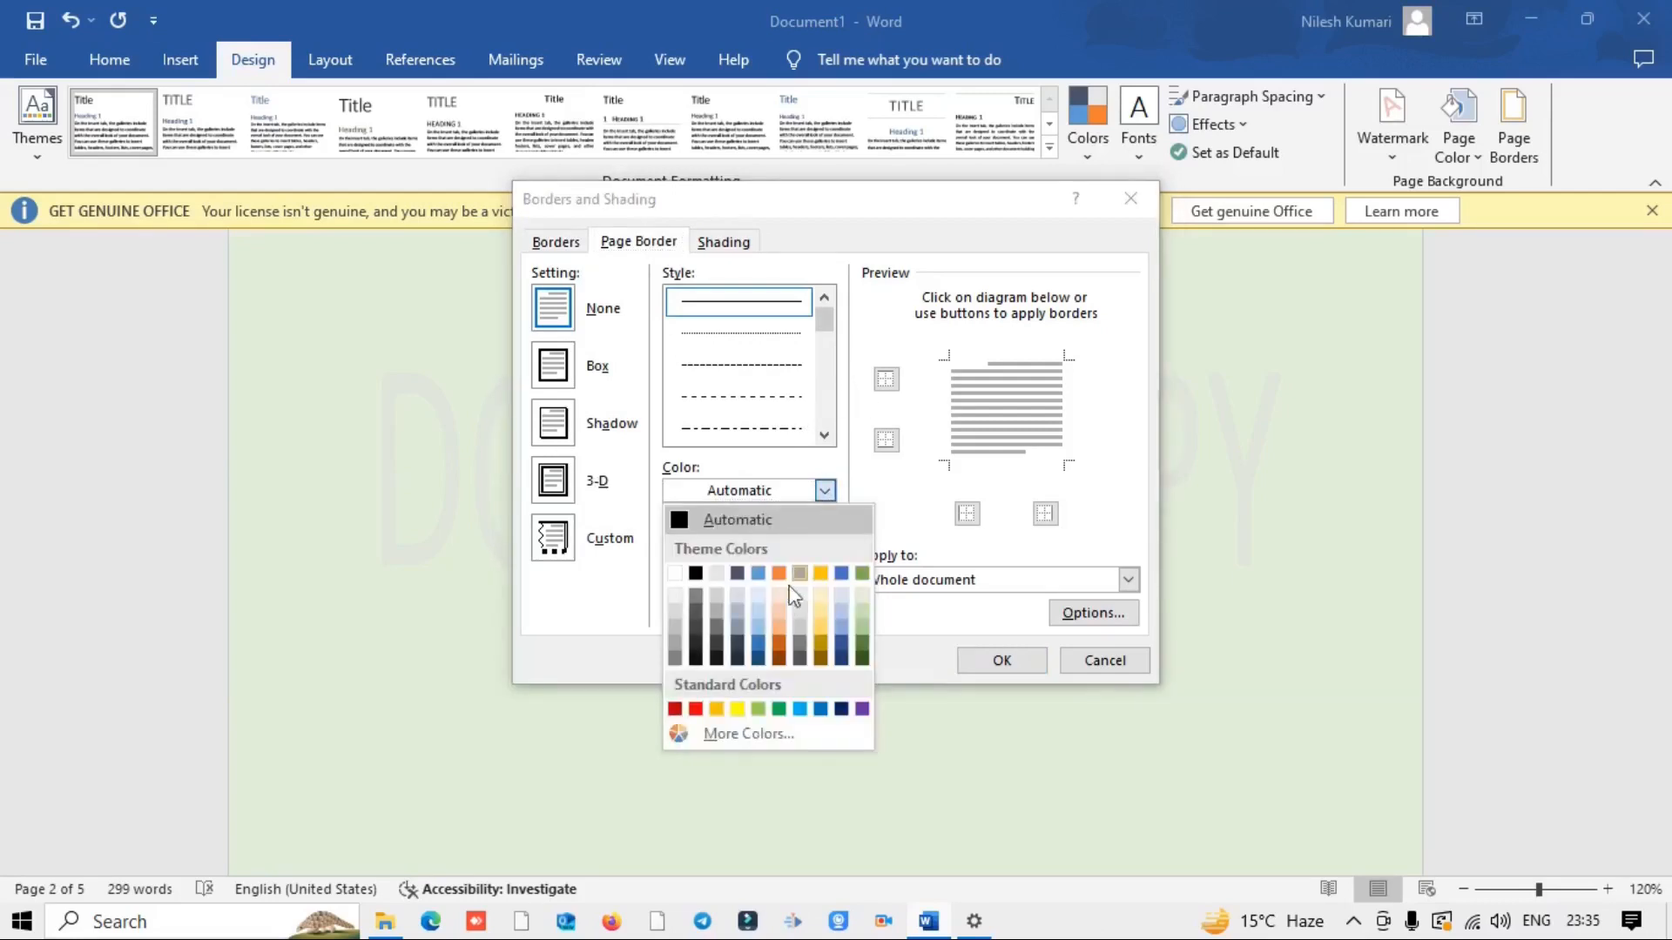
left_click(778, 626)
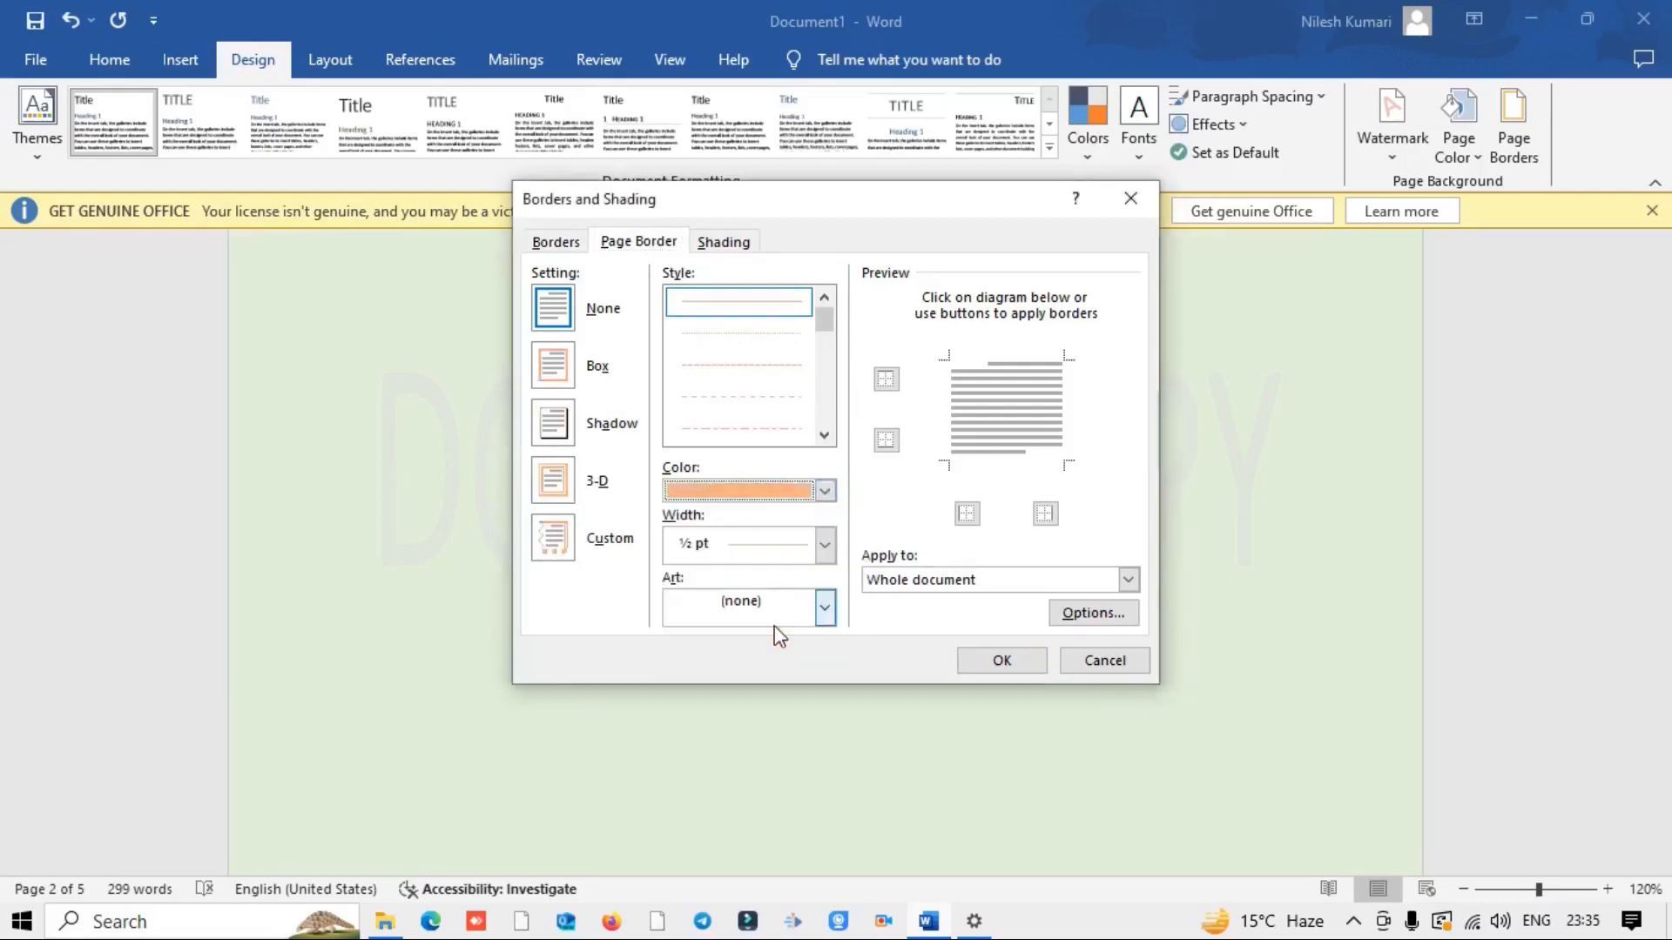
left_click(824, 546)
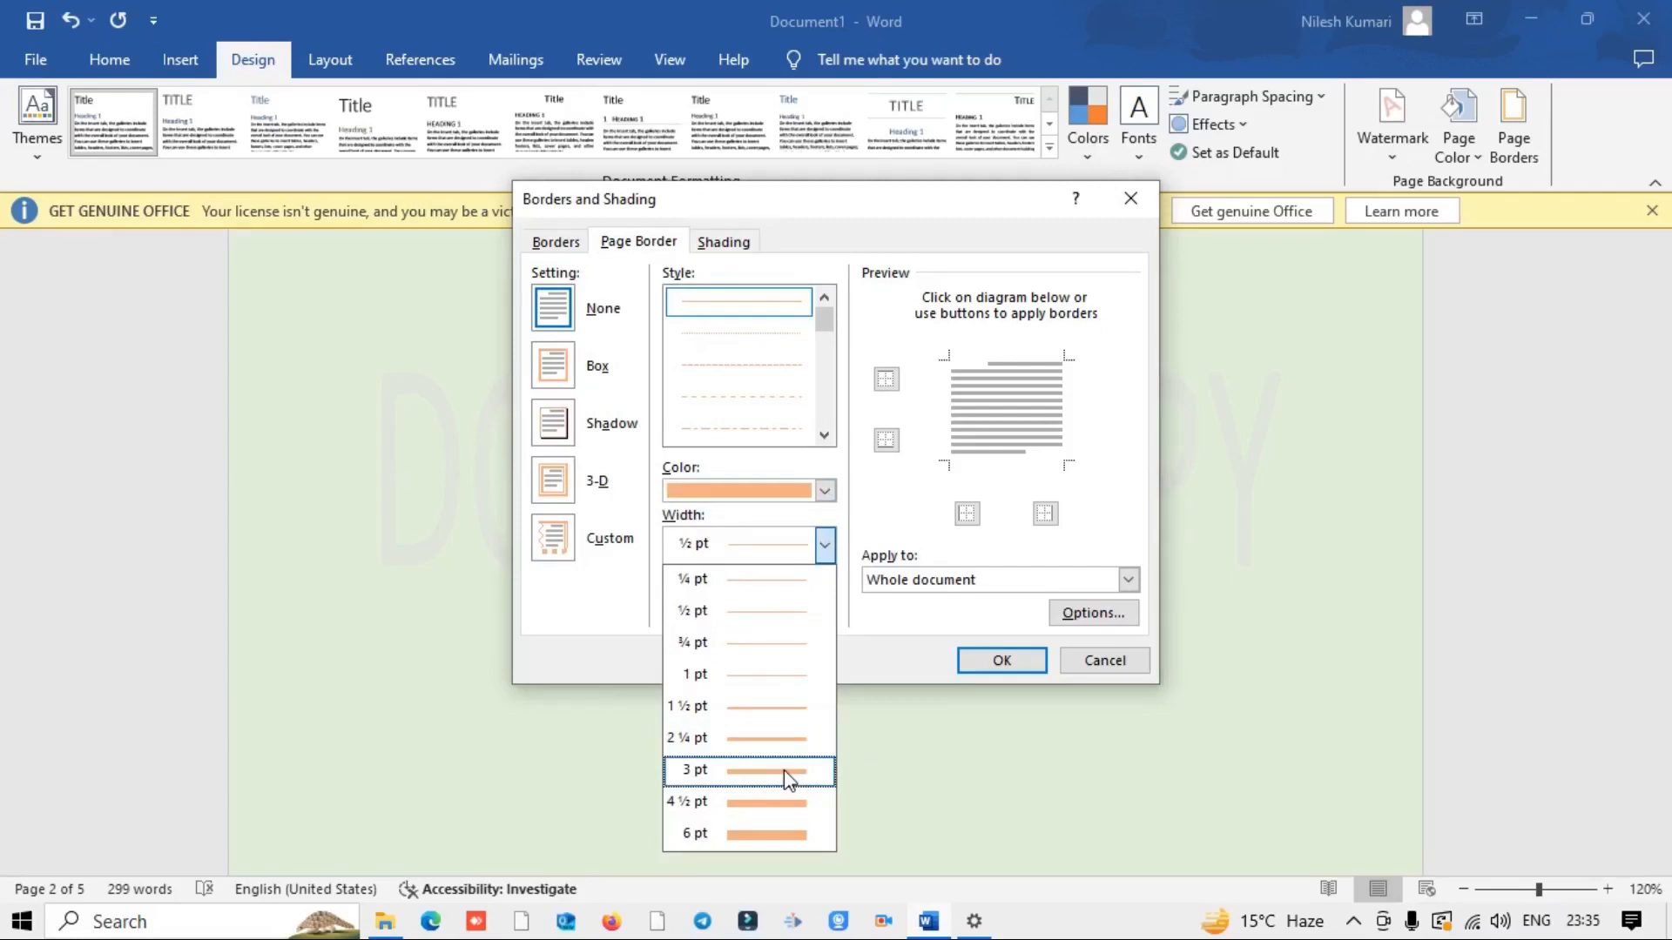
left_click(788, 778)
left_click(825, 545)
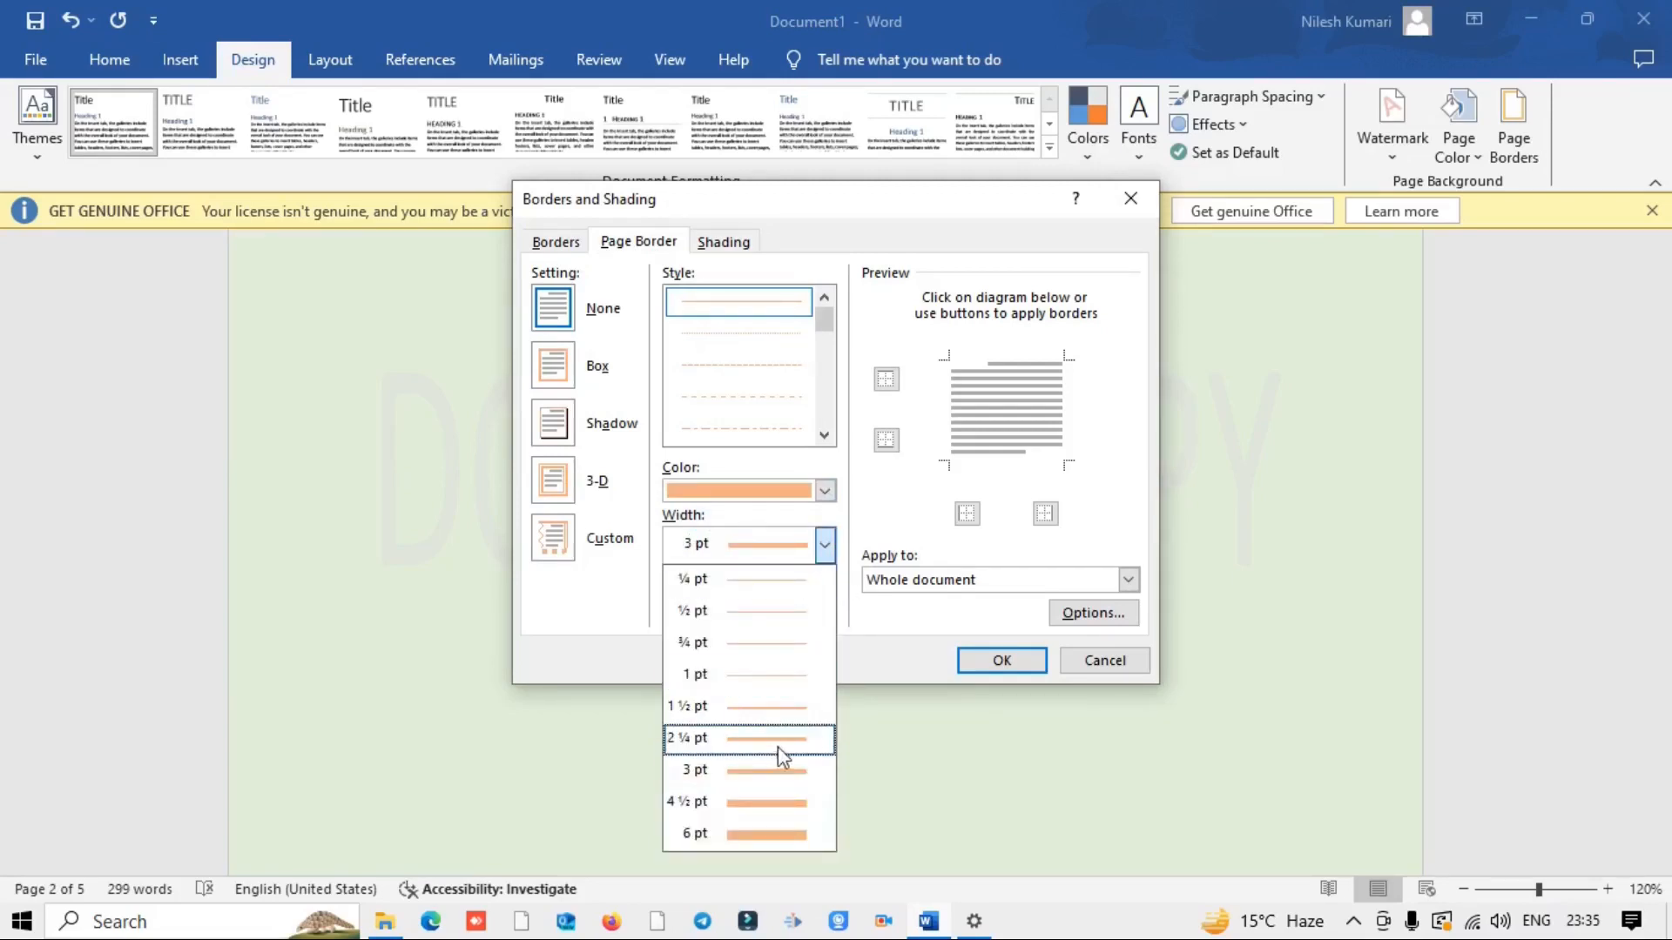
left_click(779, 801)
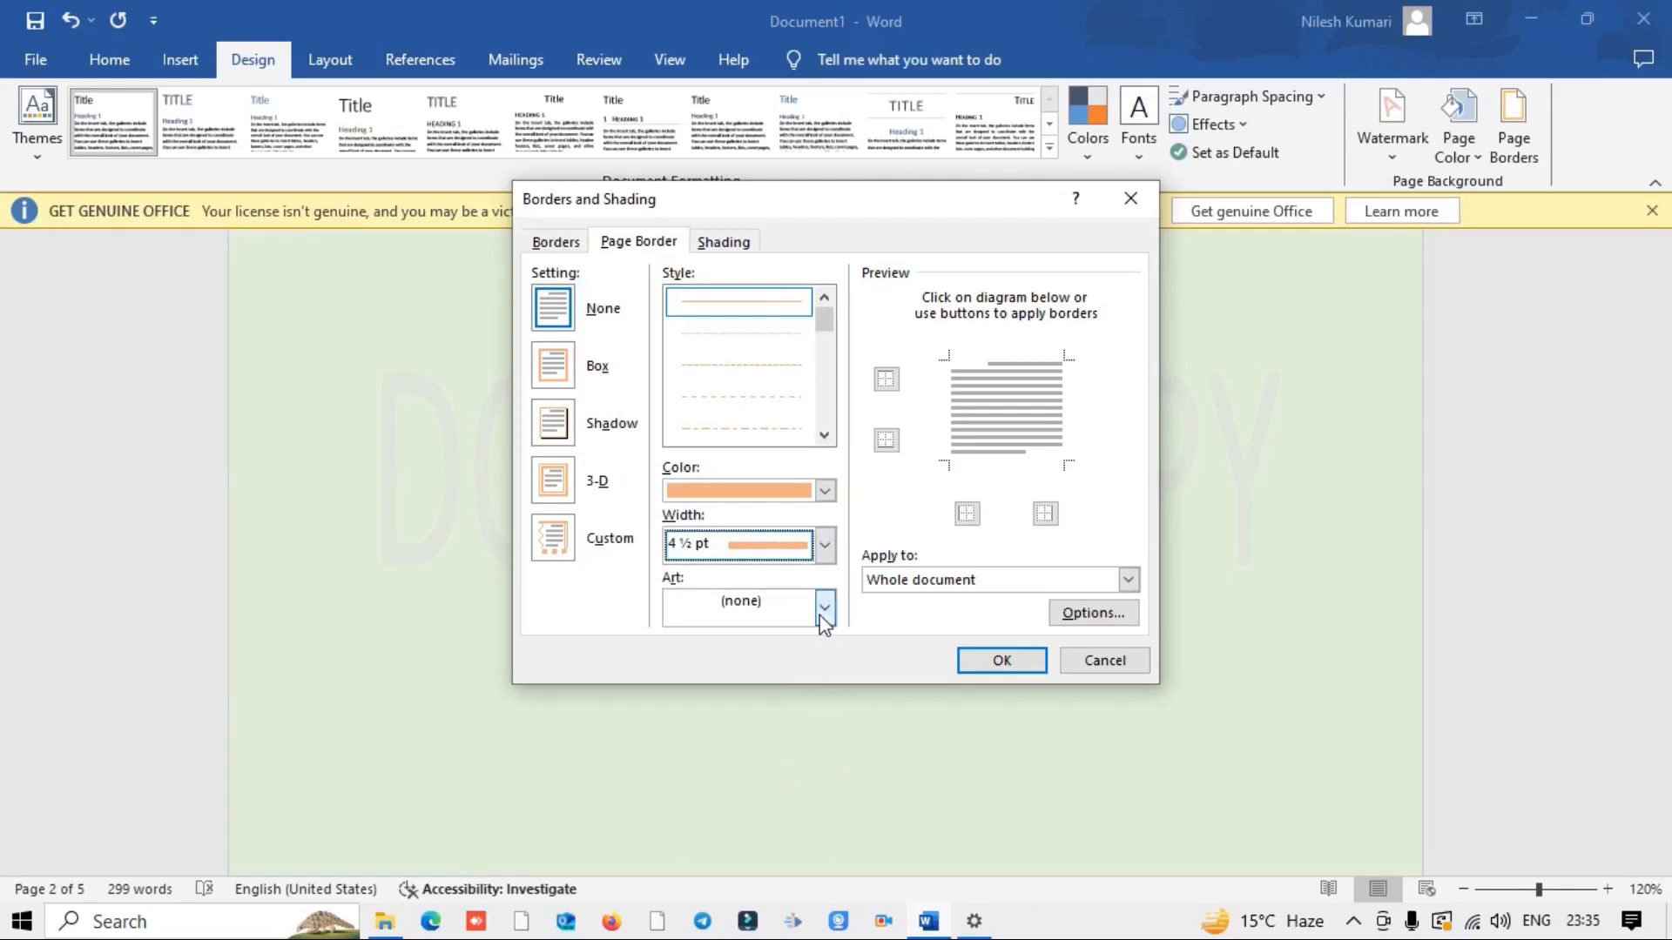
left_click(1001, 661)
scroll(1133, 670, "up", 5)
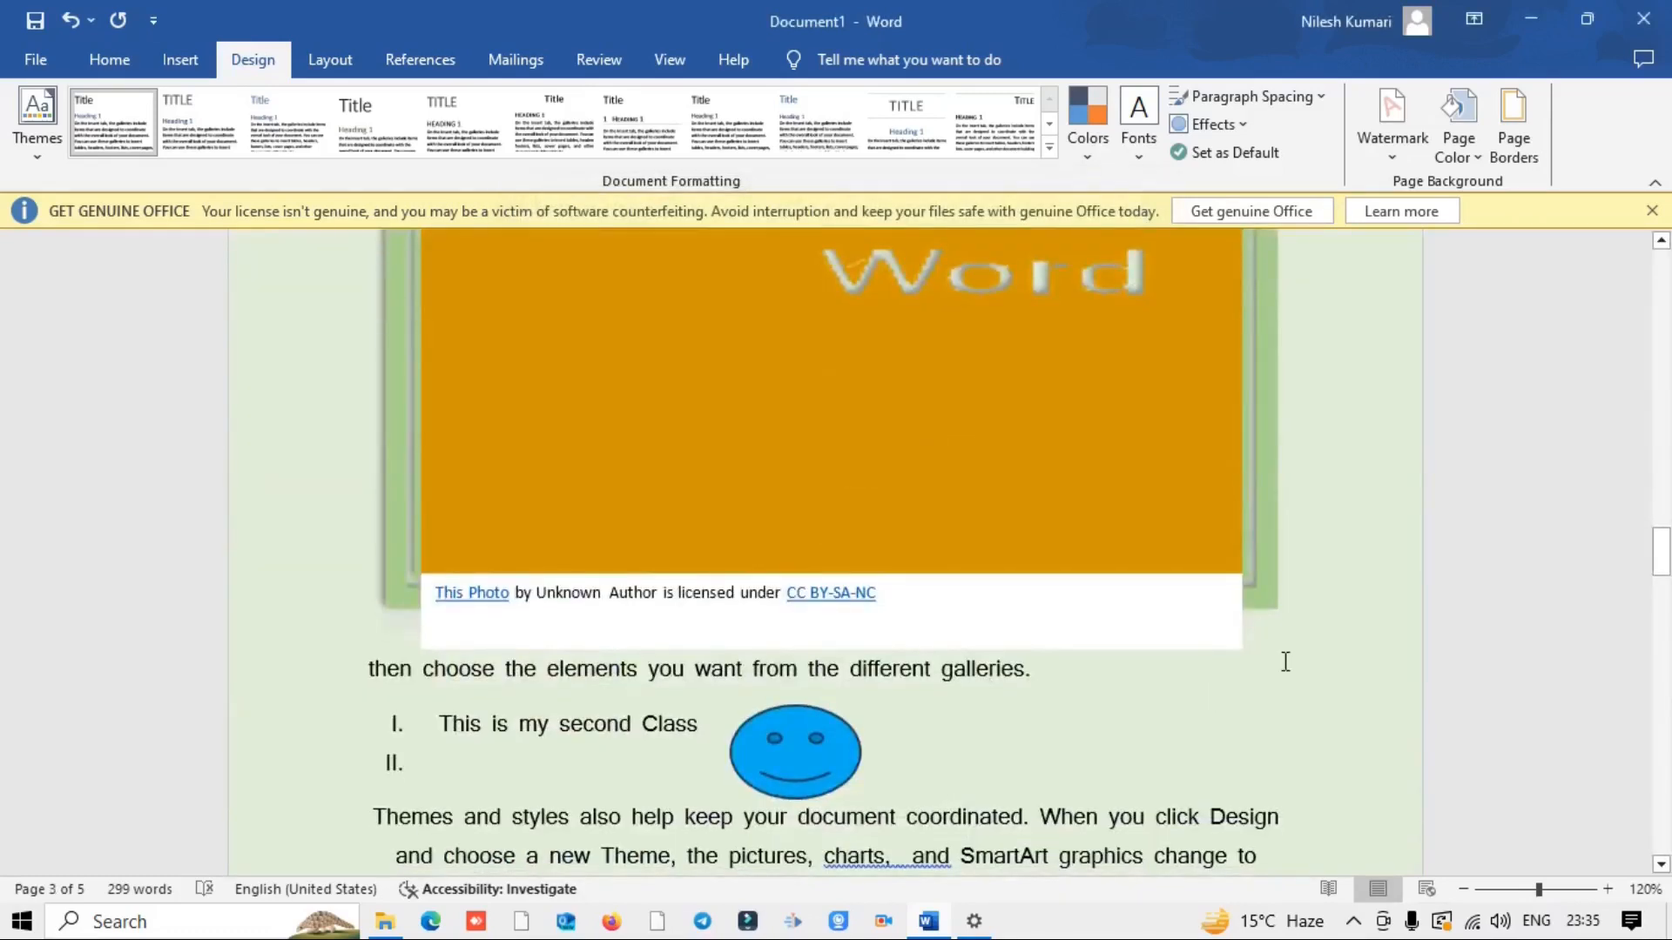
scroll(1285, 662, "up", 10)
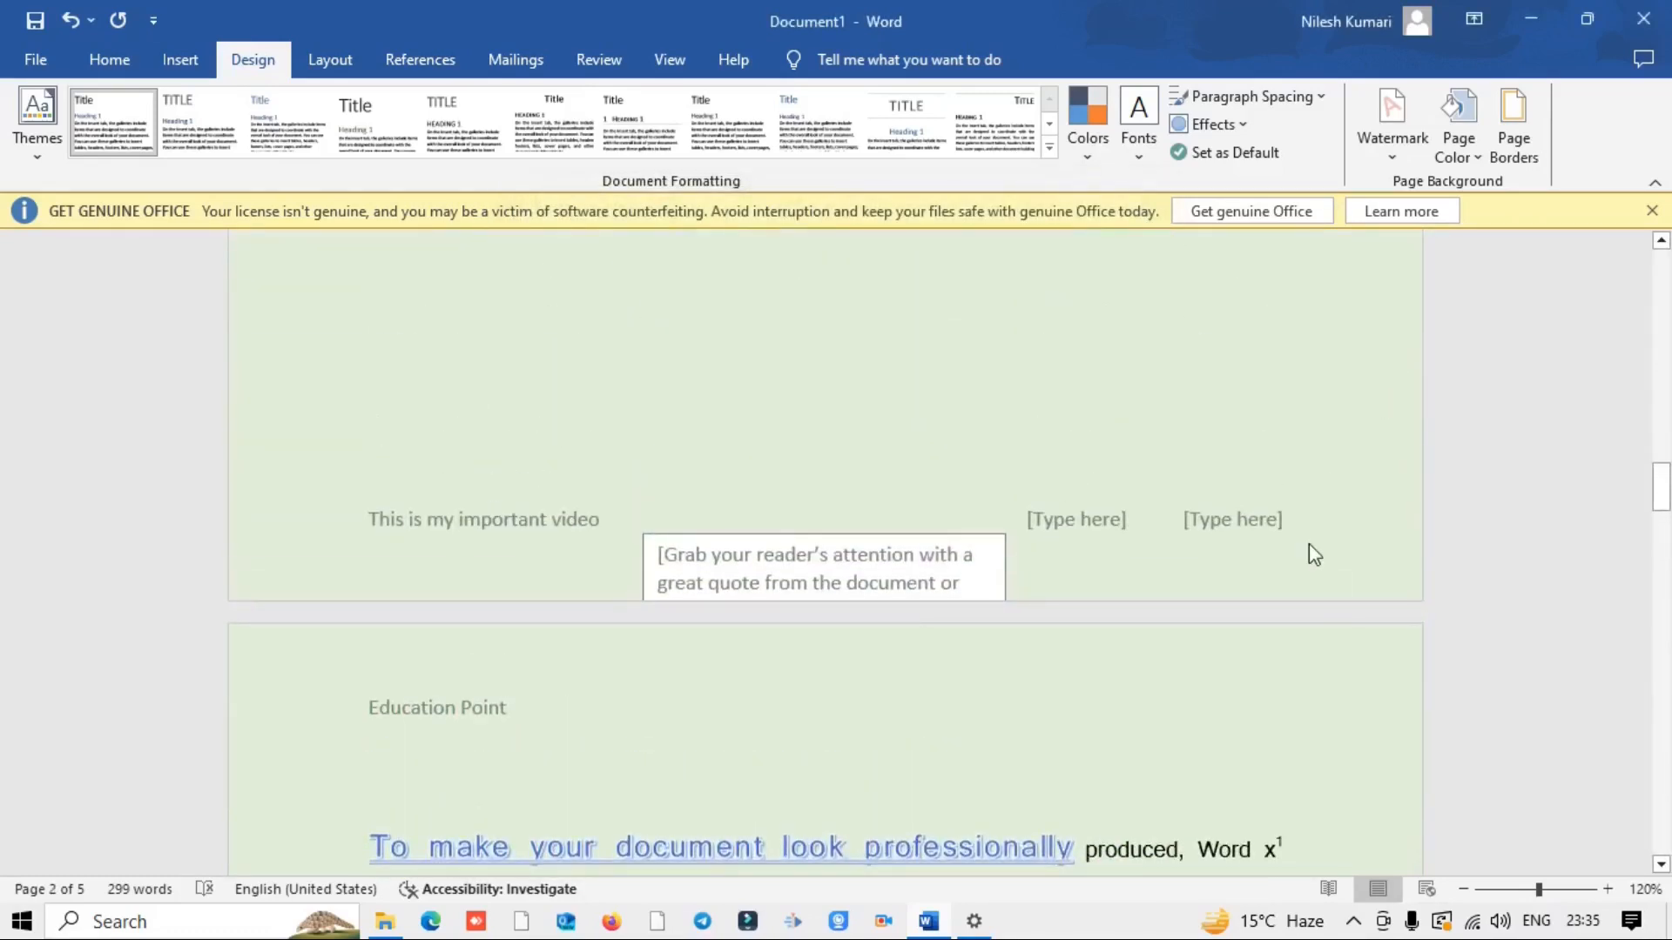
scroll(1310, 550, "up", 8)
Step: Try to apply a light green page border with a 6 pt width to the whole document, and check the pages
left_click(1517, 143)
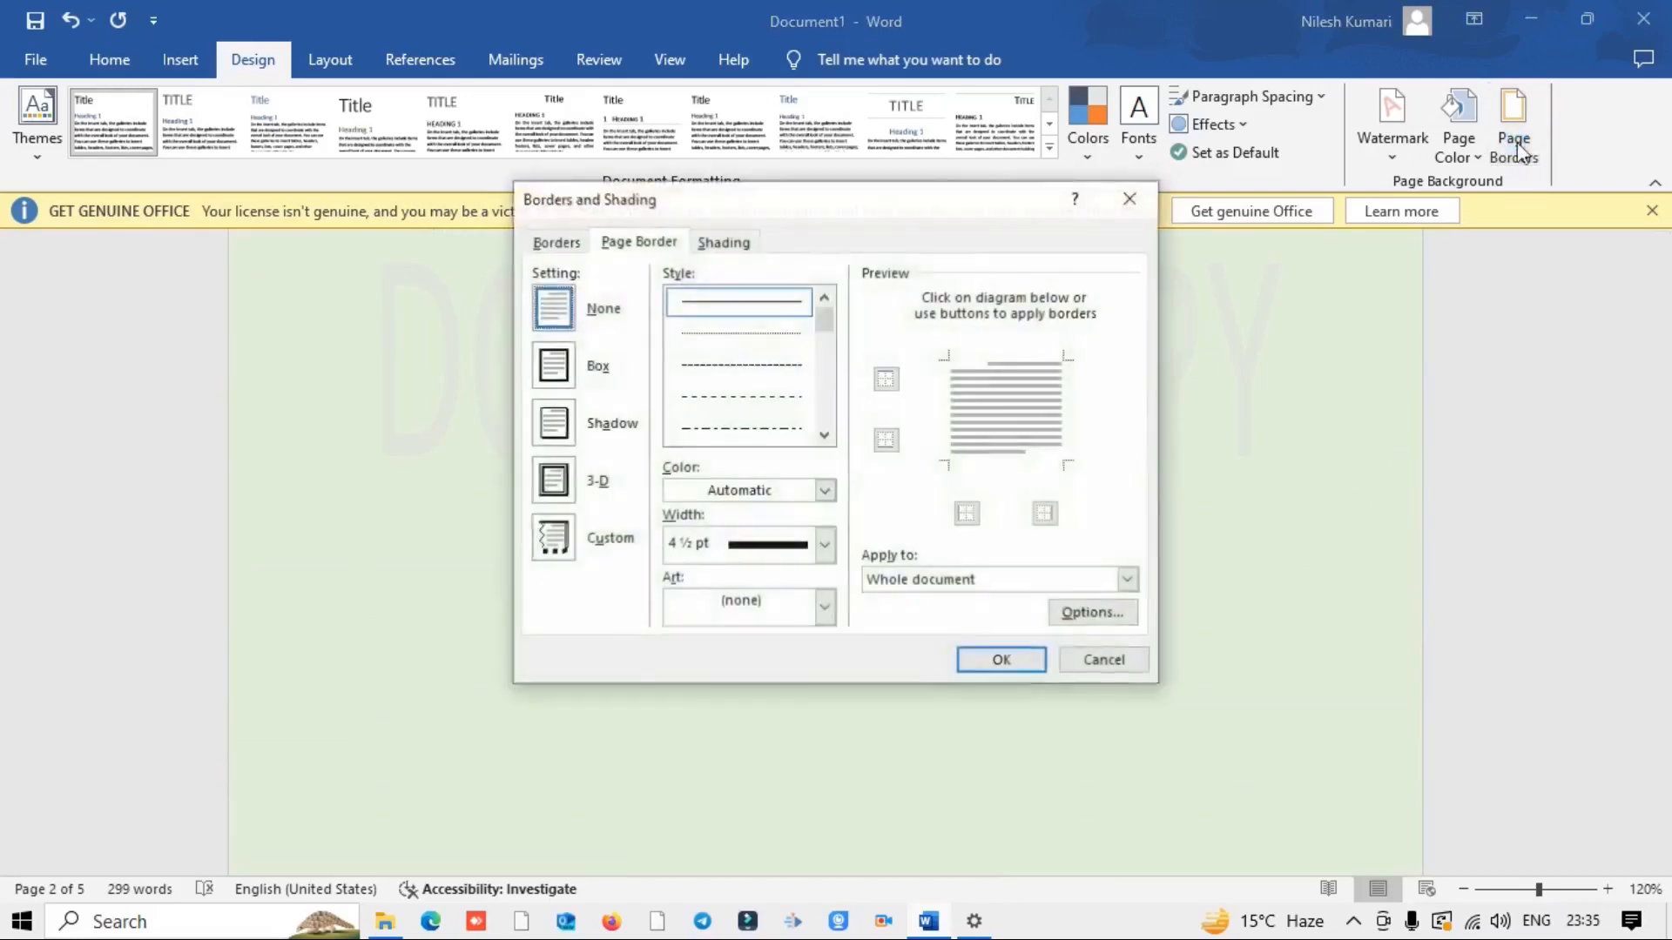
left_click(825, 545)
left_click(825, 491)
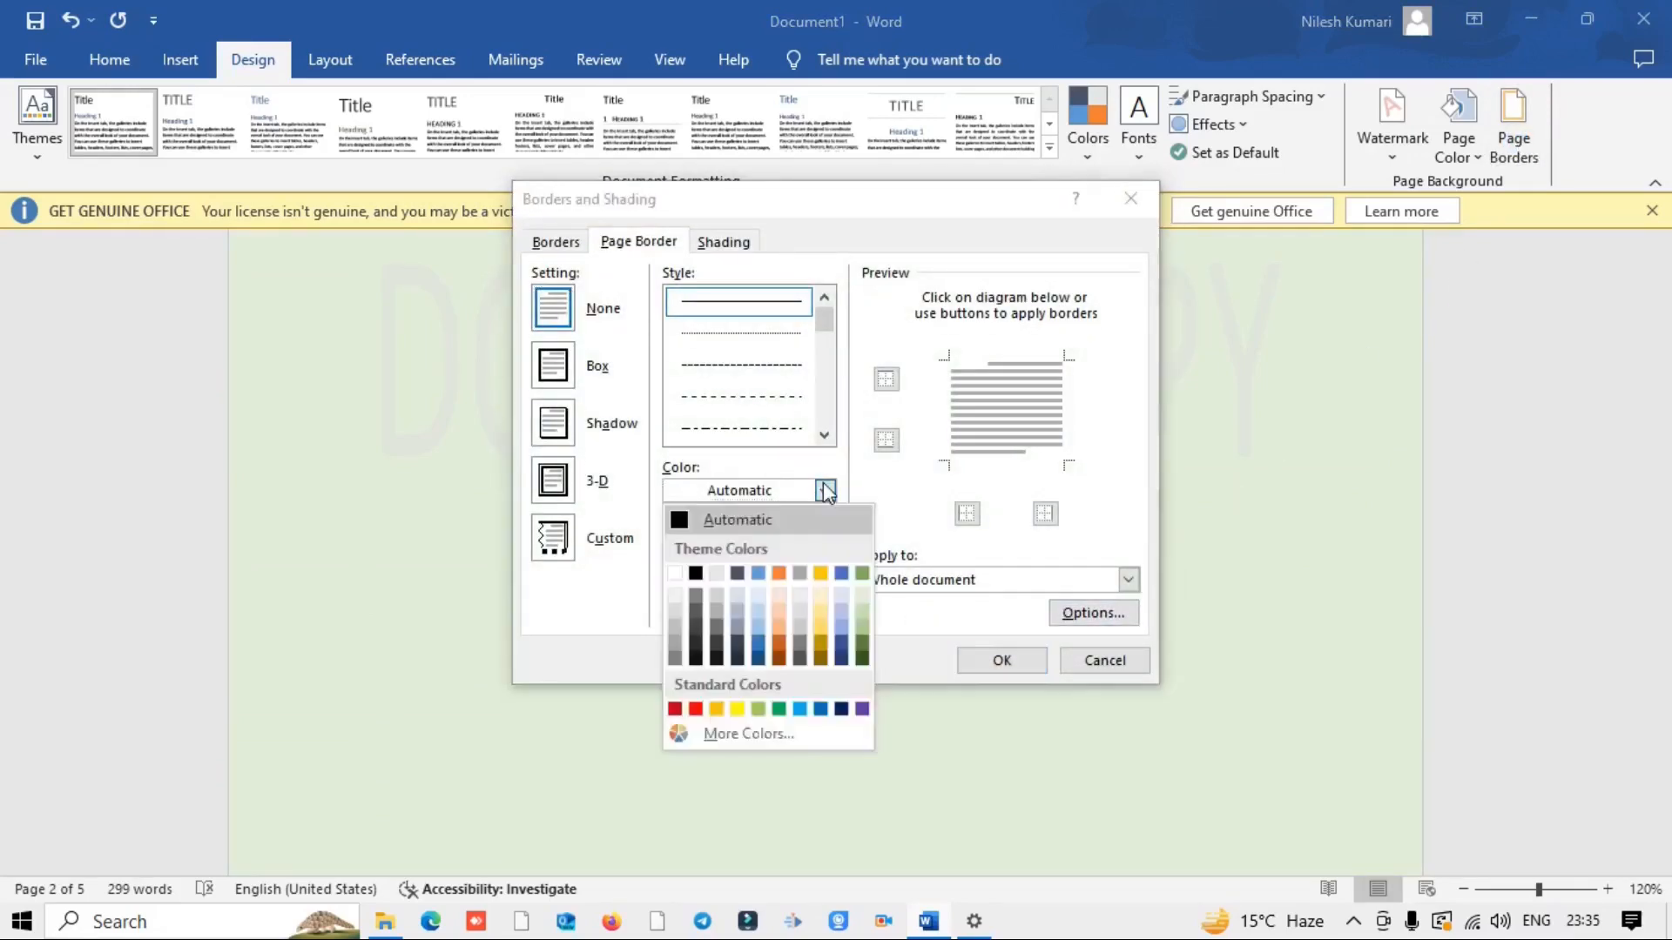
left_click(862, 642)
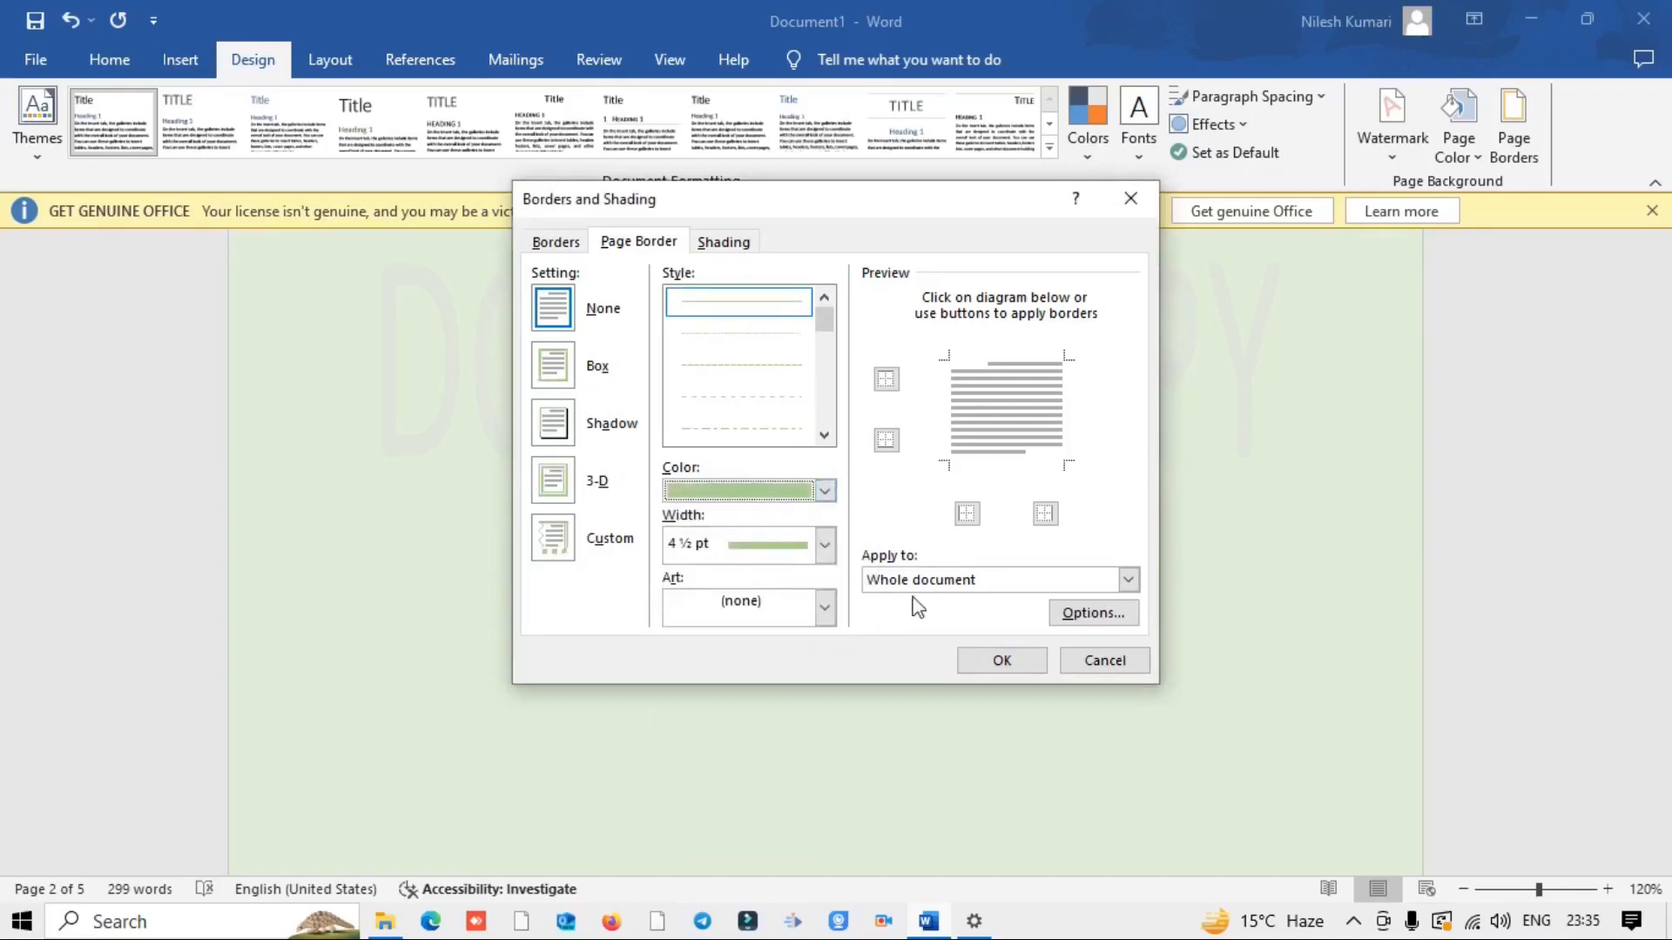
left_click(824, 545)
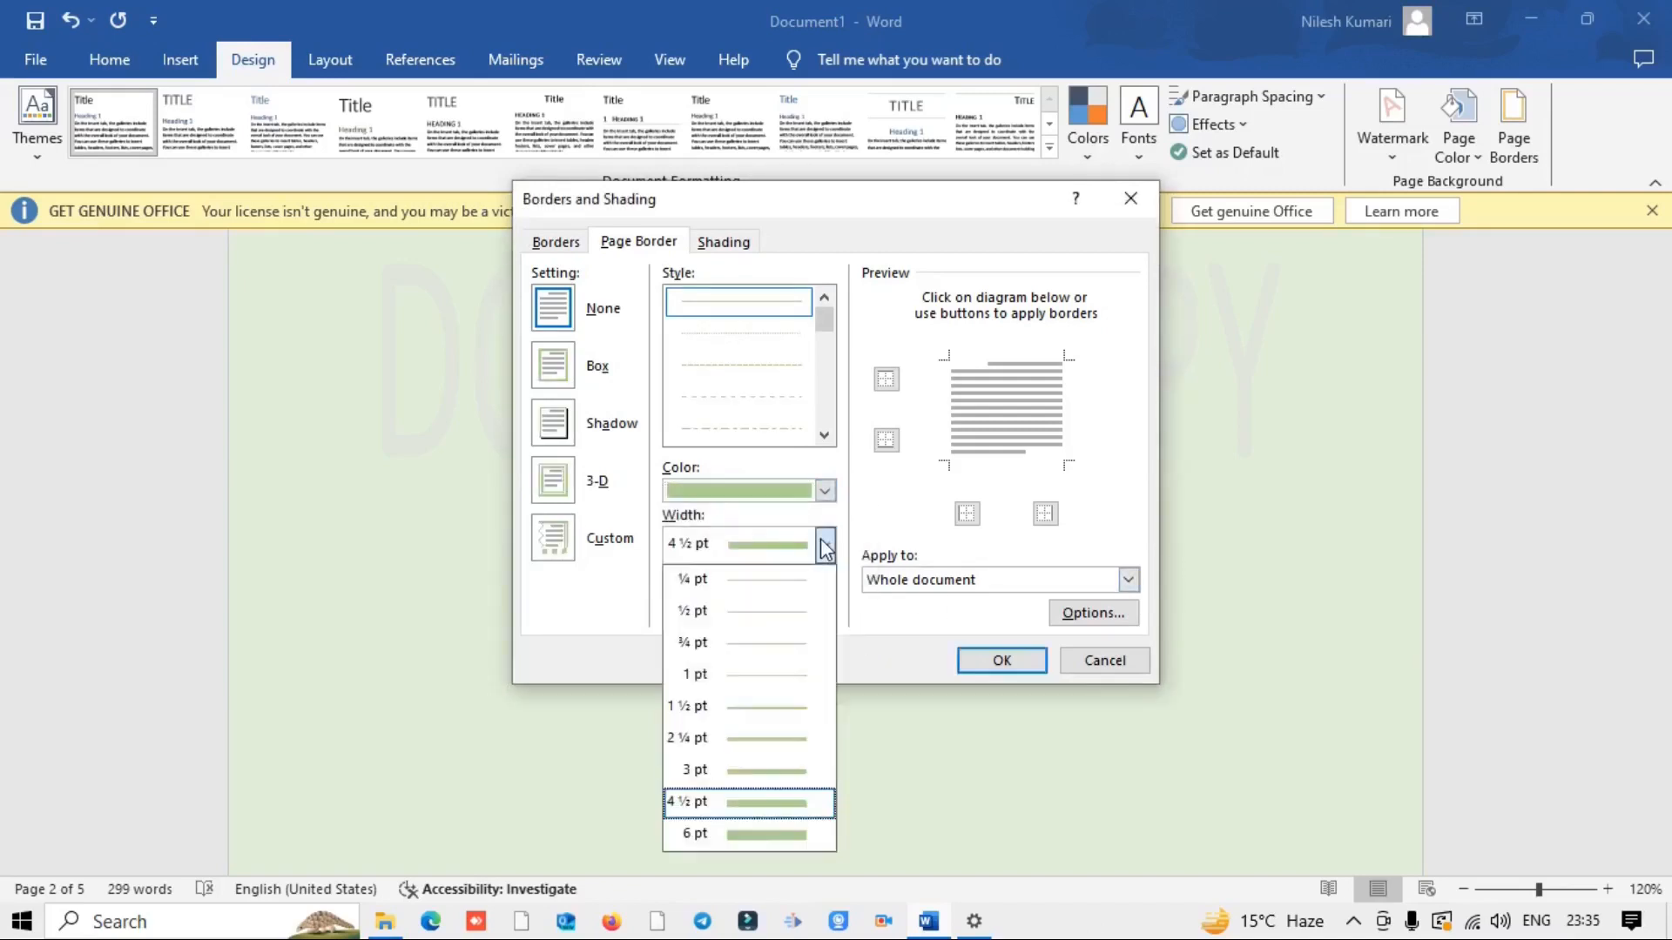
left_click(766, 834)
left_click(1001, 661)
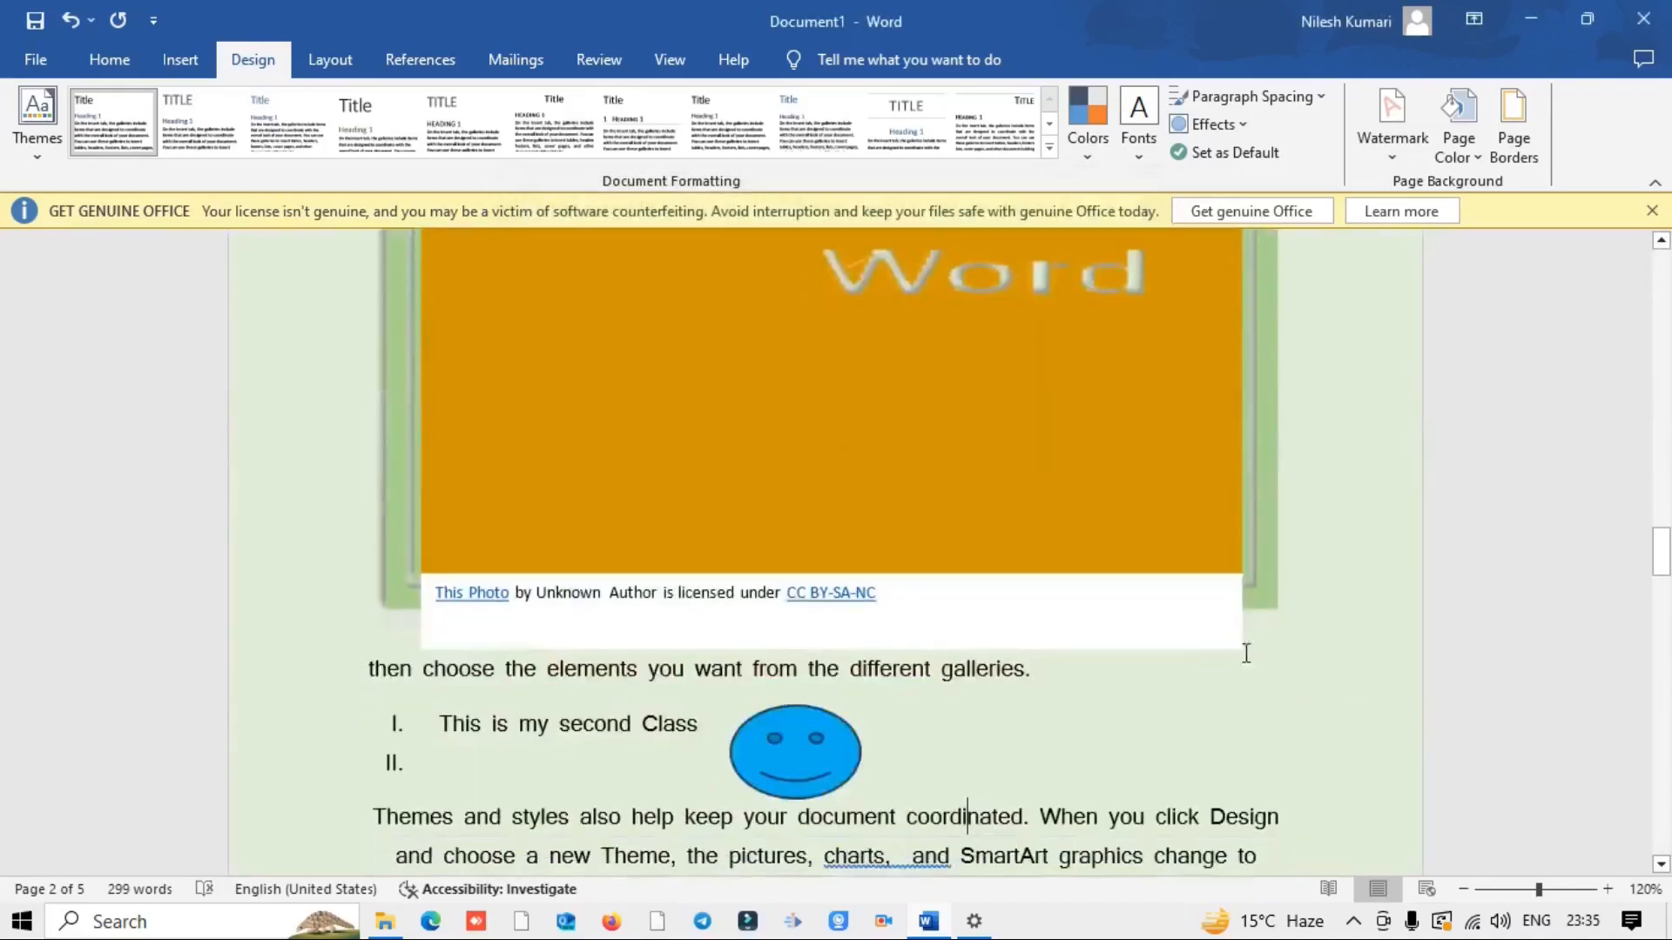
scroll(1303, 643, "up", 5)
scroll(1315, 643, "up", 16)
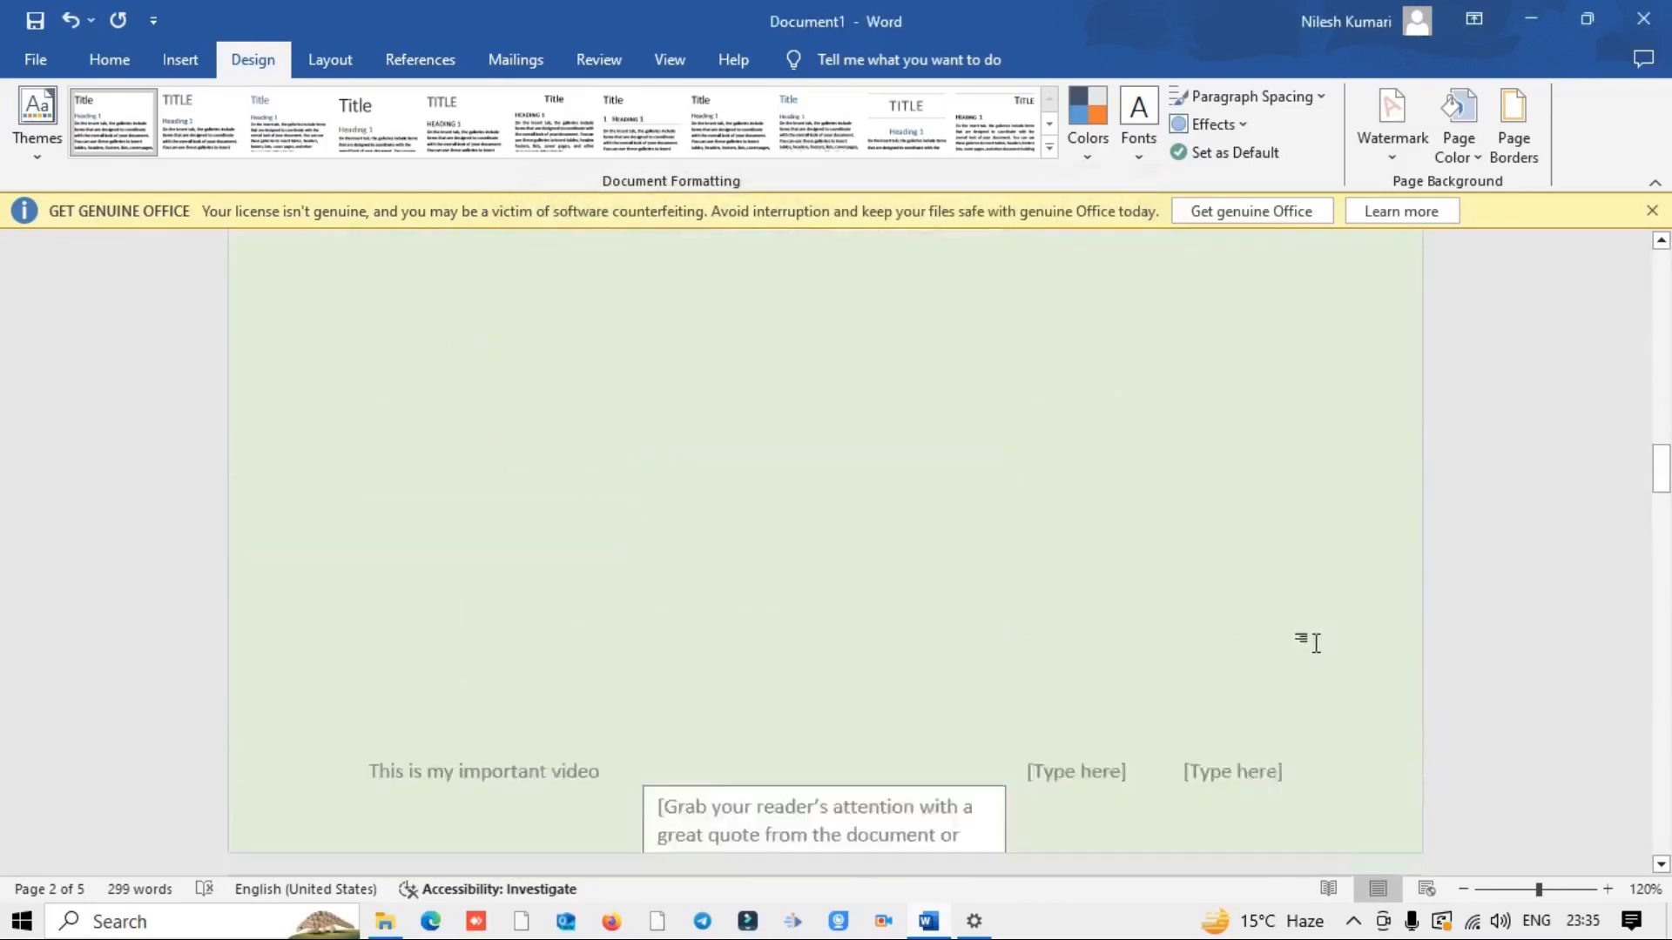
scroll(1183, 558, "up", 15)
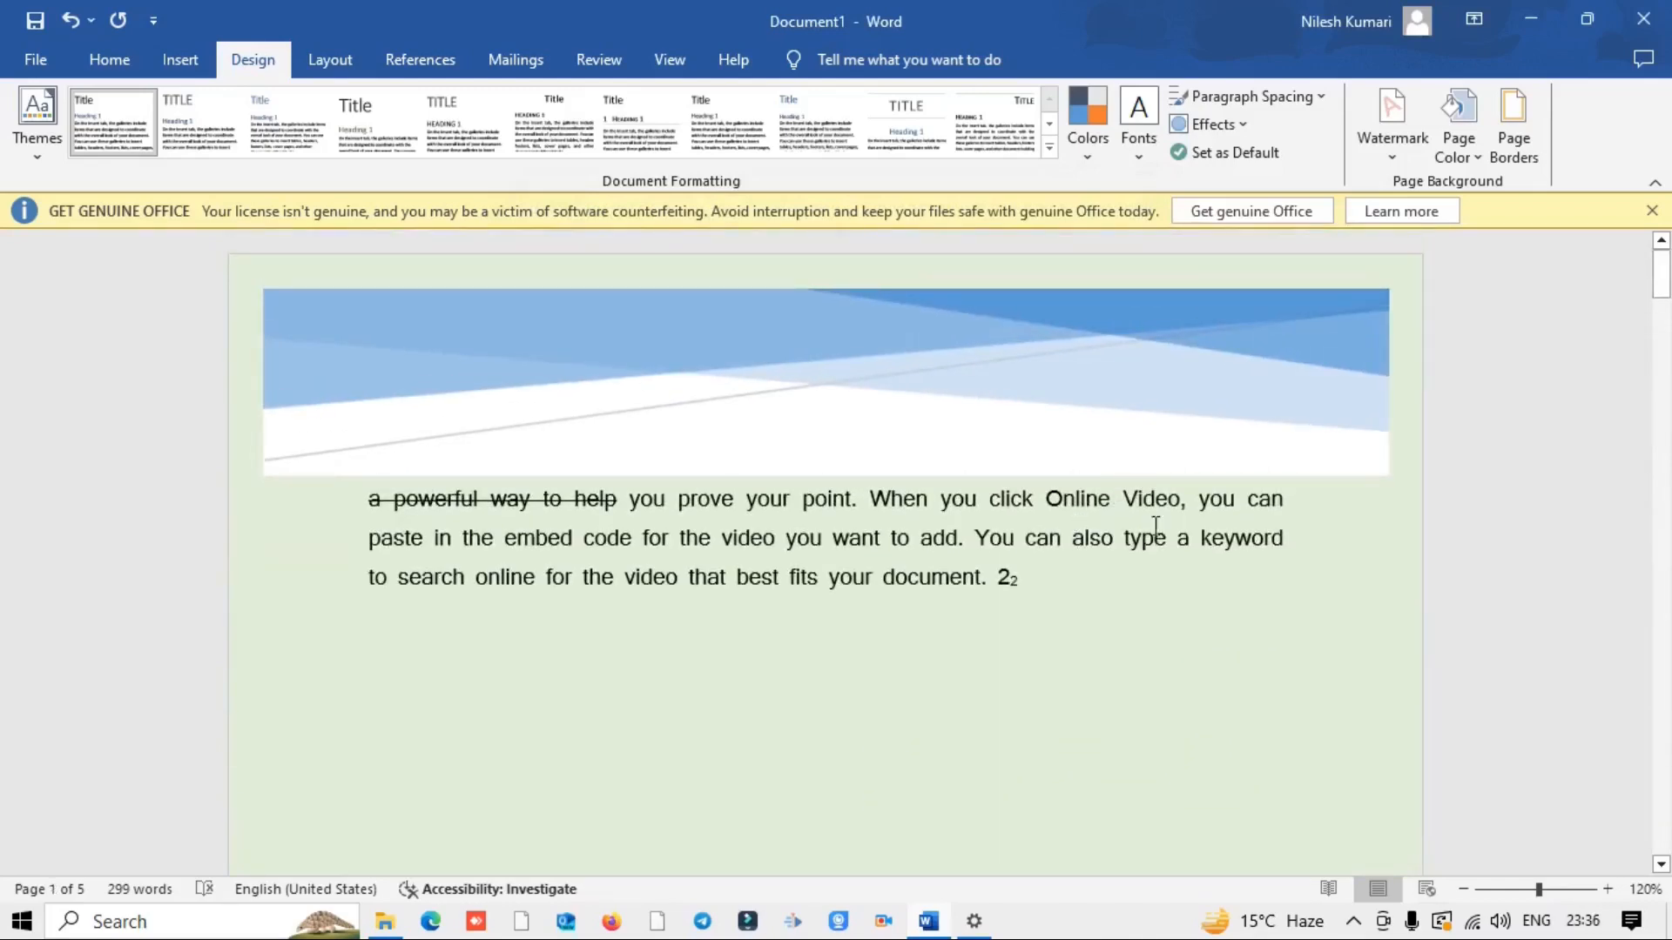
Step: Add the cupcake art page border to the whole document, with blue color and 6 pt width selected, and review the pages
left_click(1515, 134)
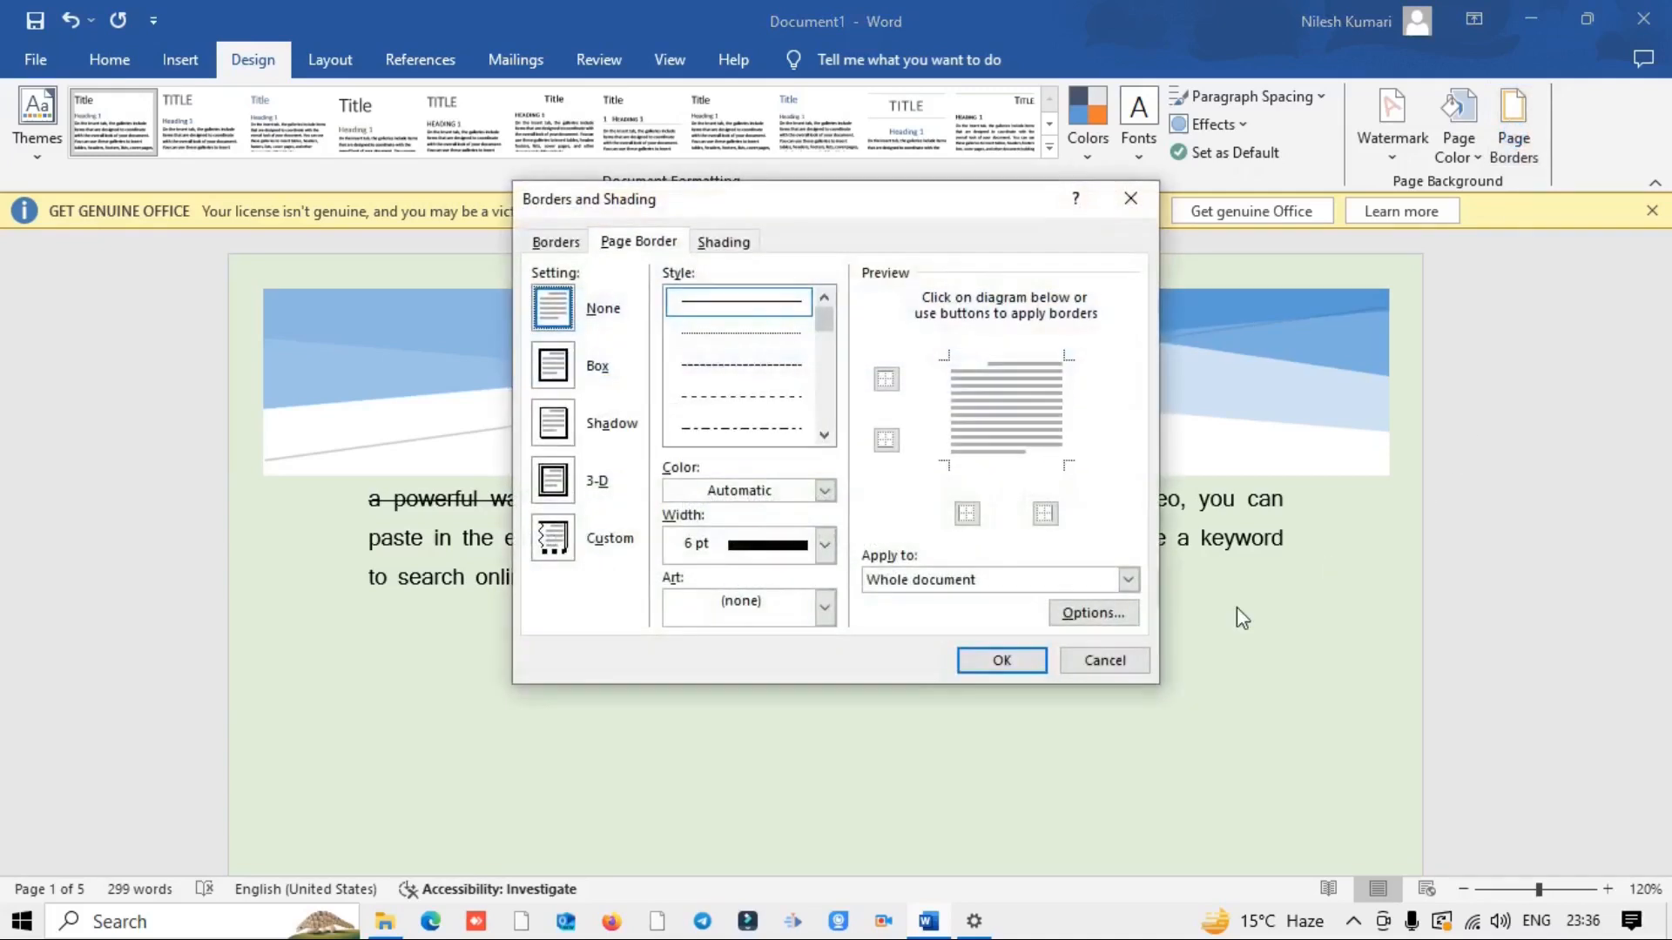
left_click(825, 491)
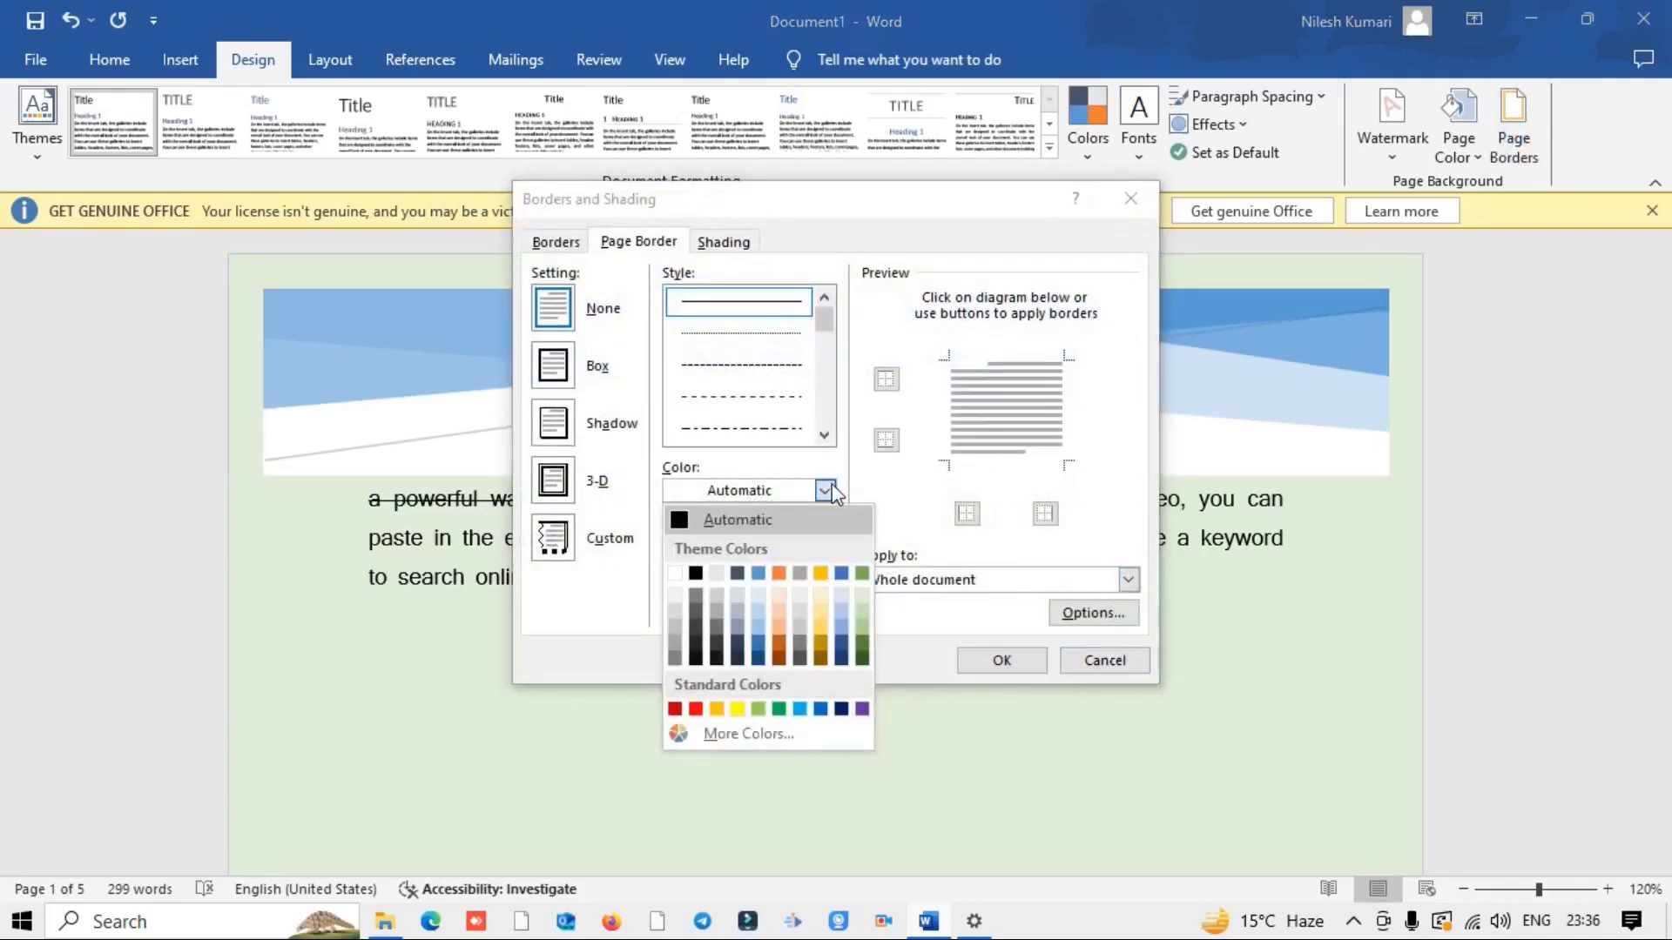
left_click(758, 646)
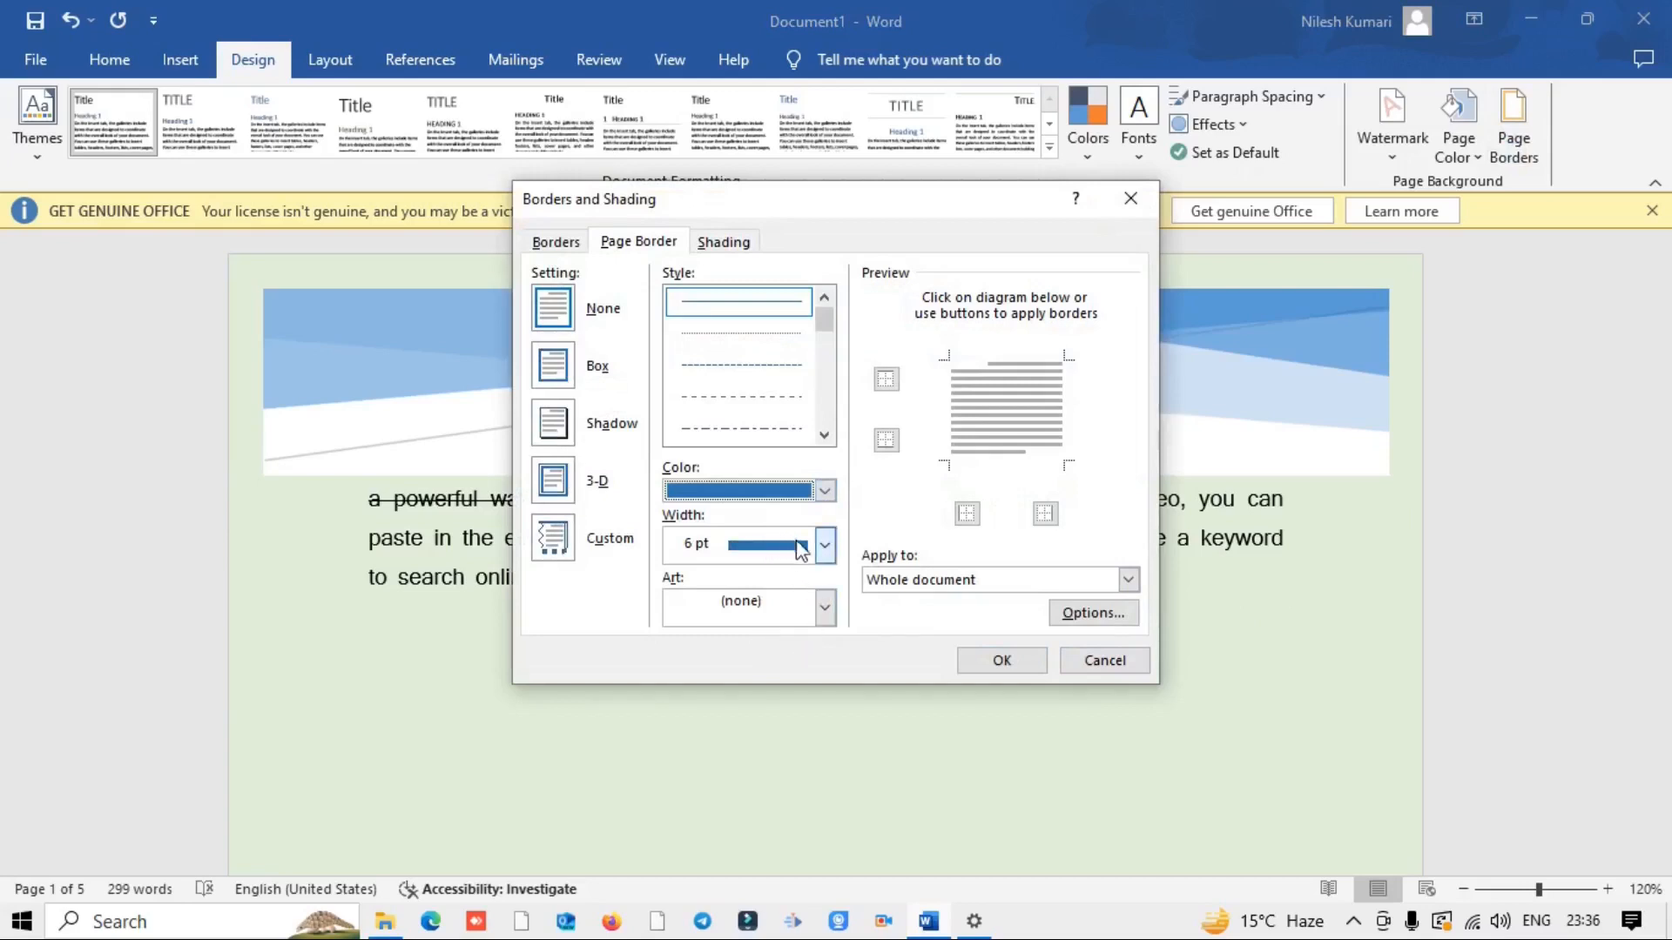
left_click(824, 546)
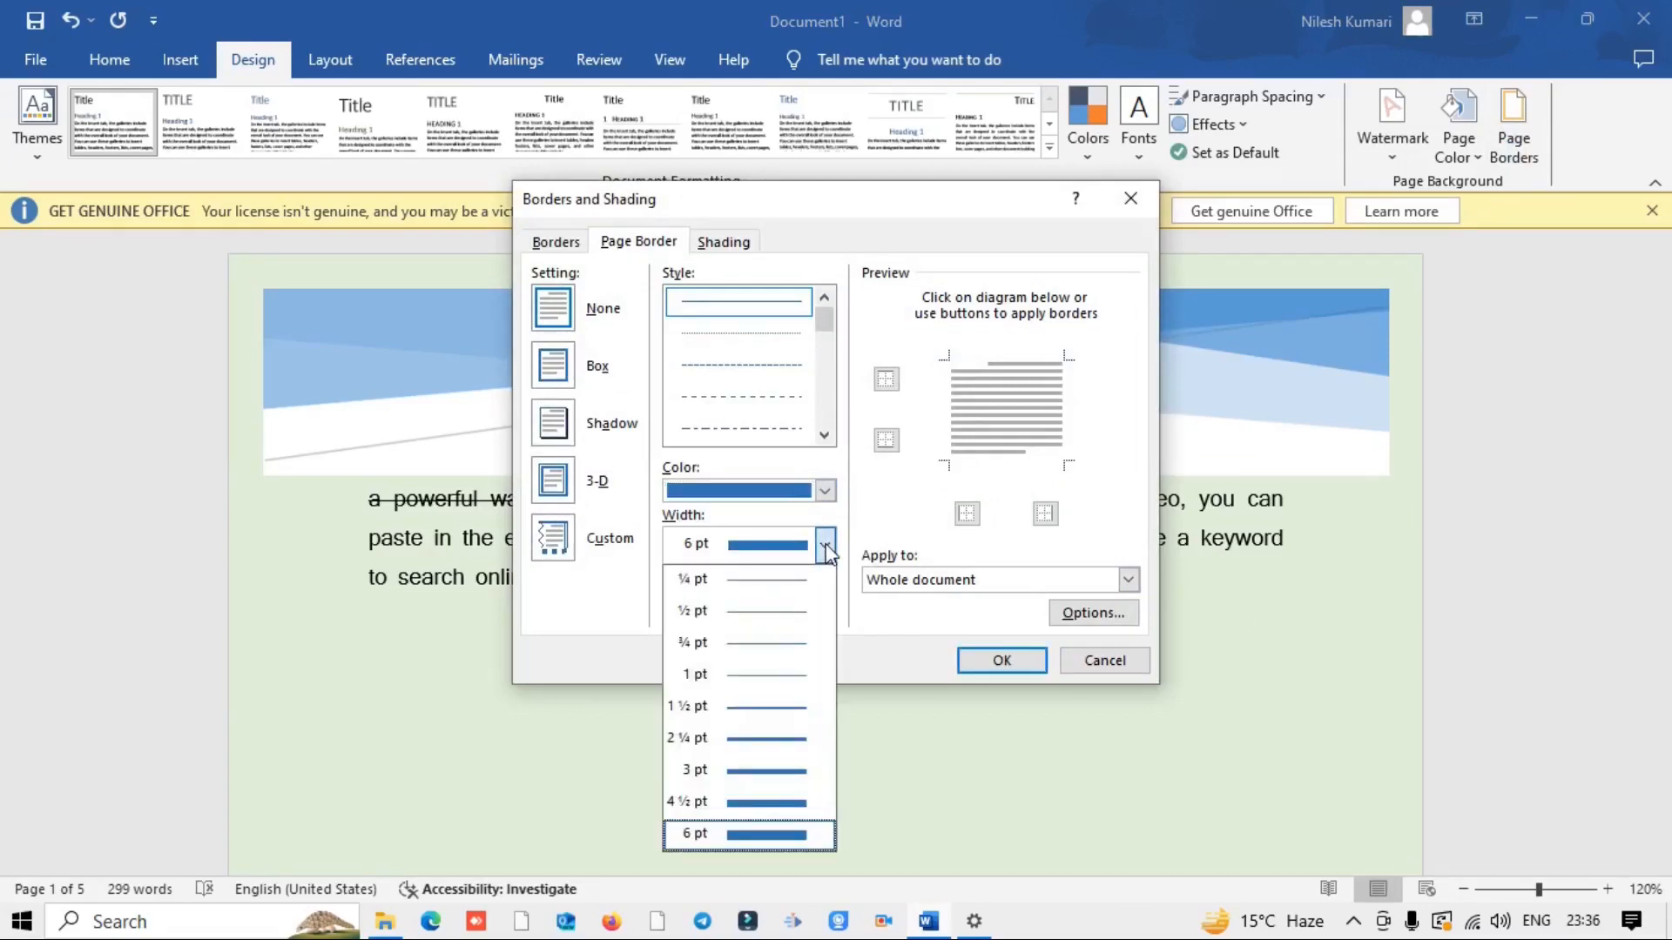
left_click(778, 834)
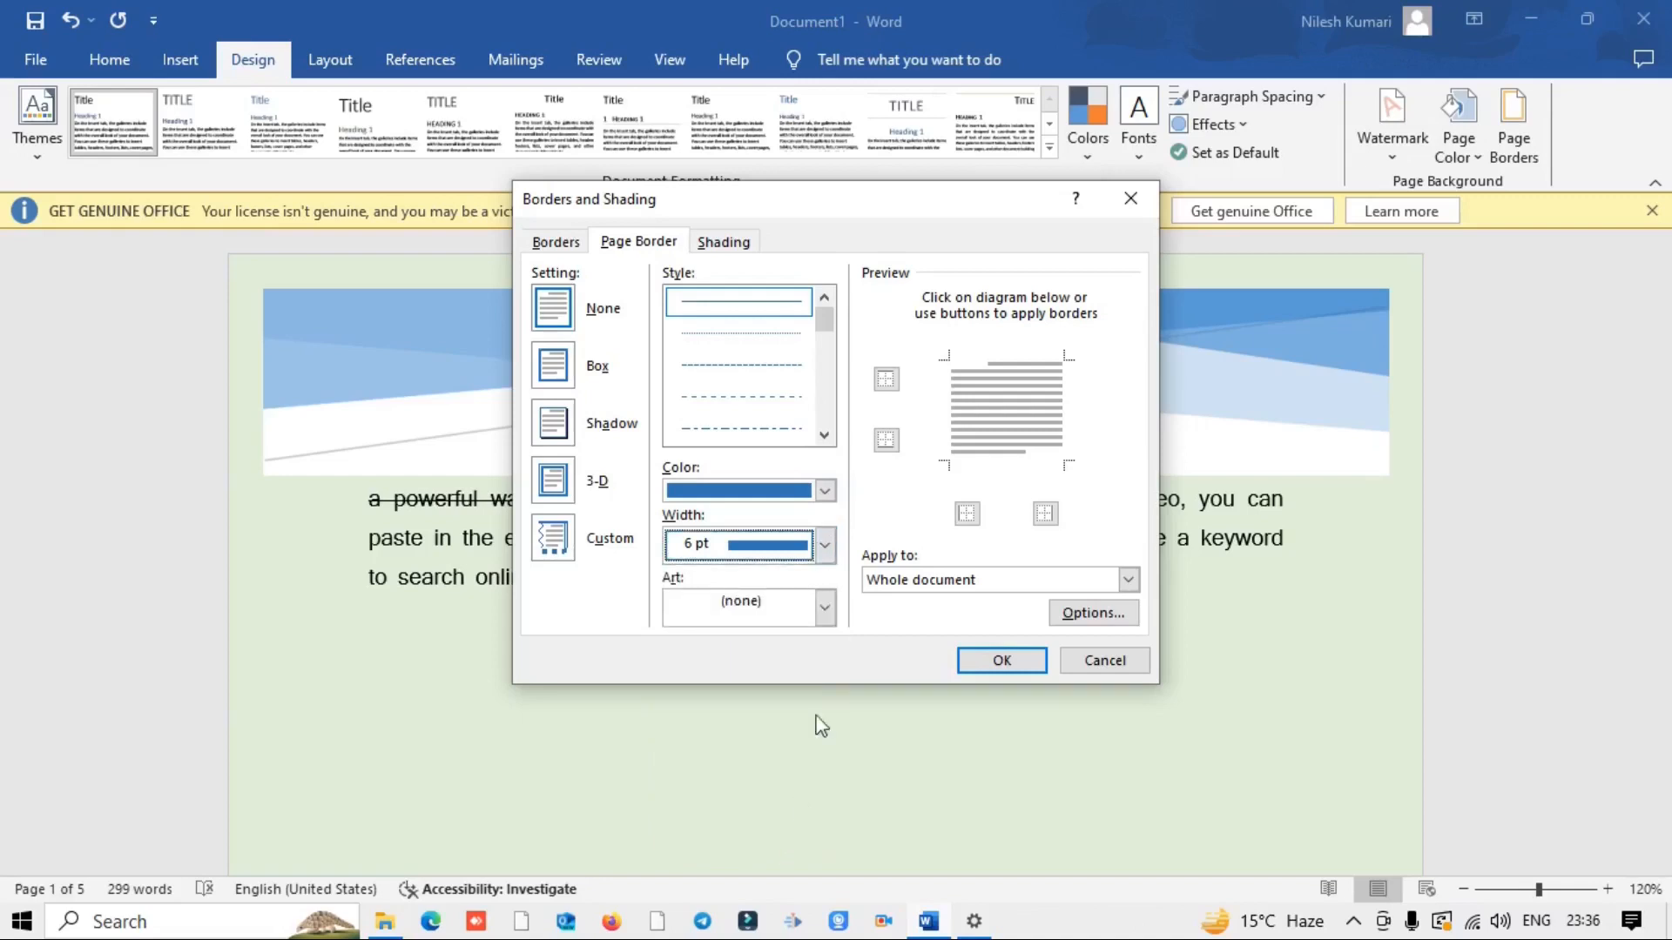
left_click(825, 607)
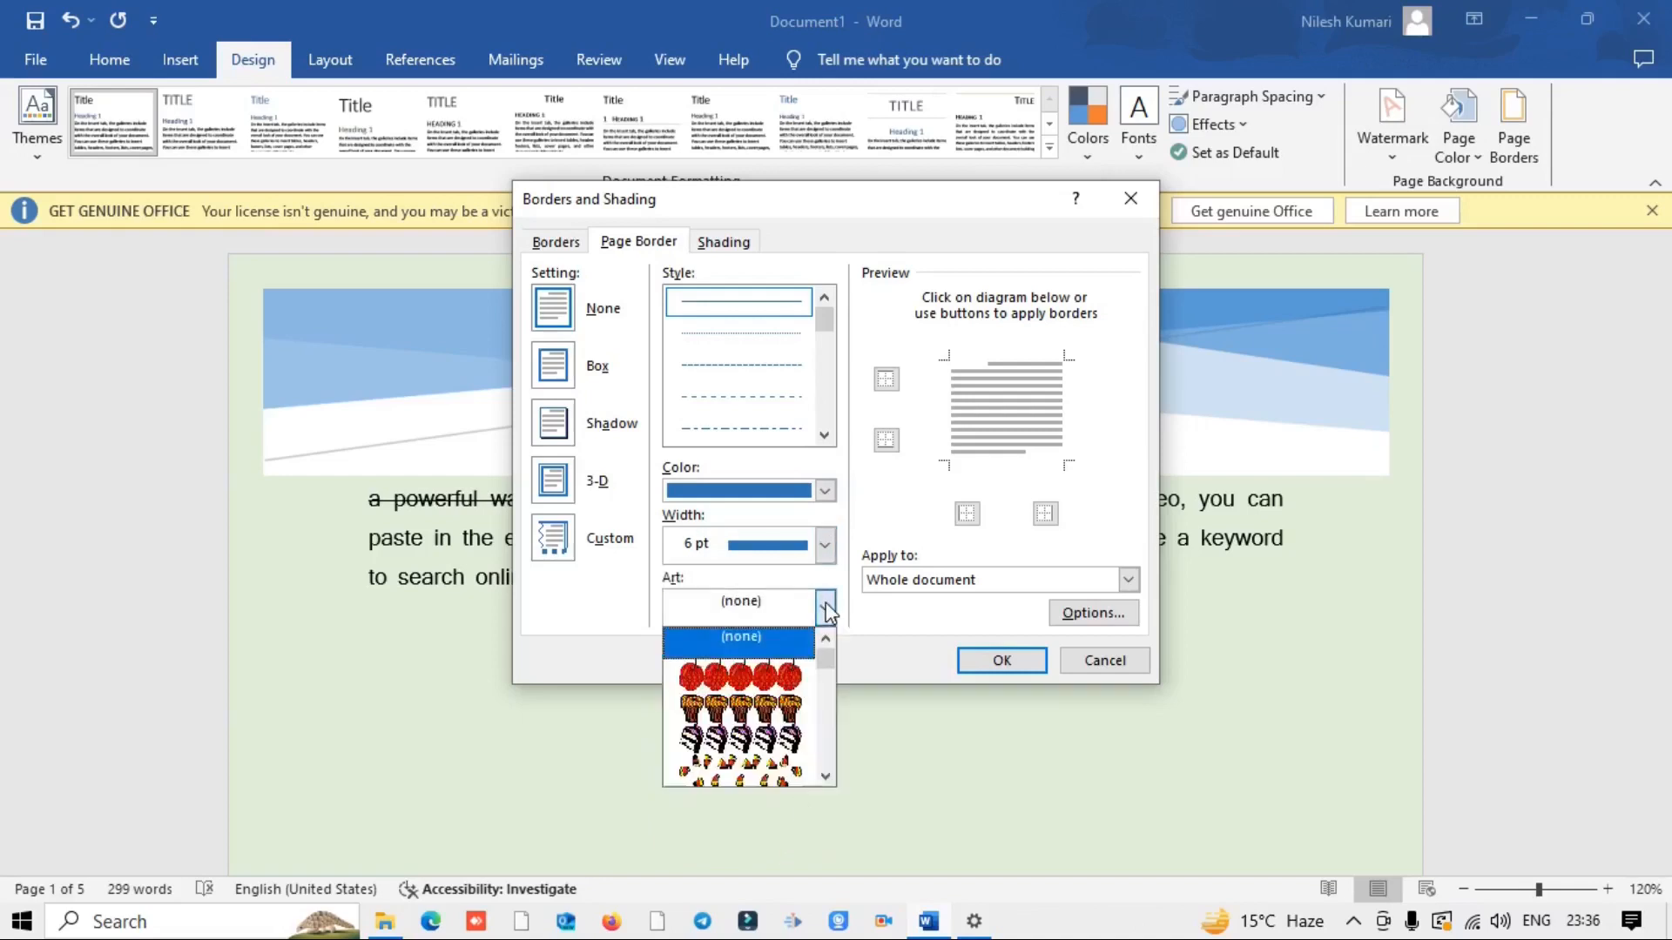
left_click(780, 717)
left_click(1000, 664)
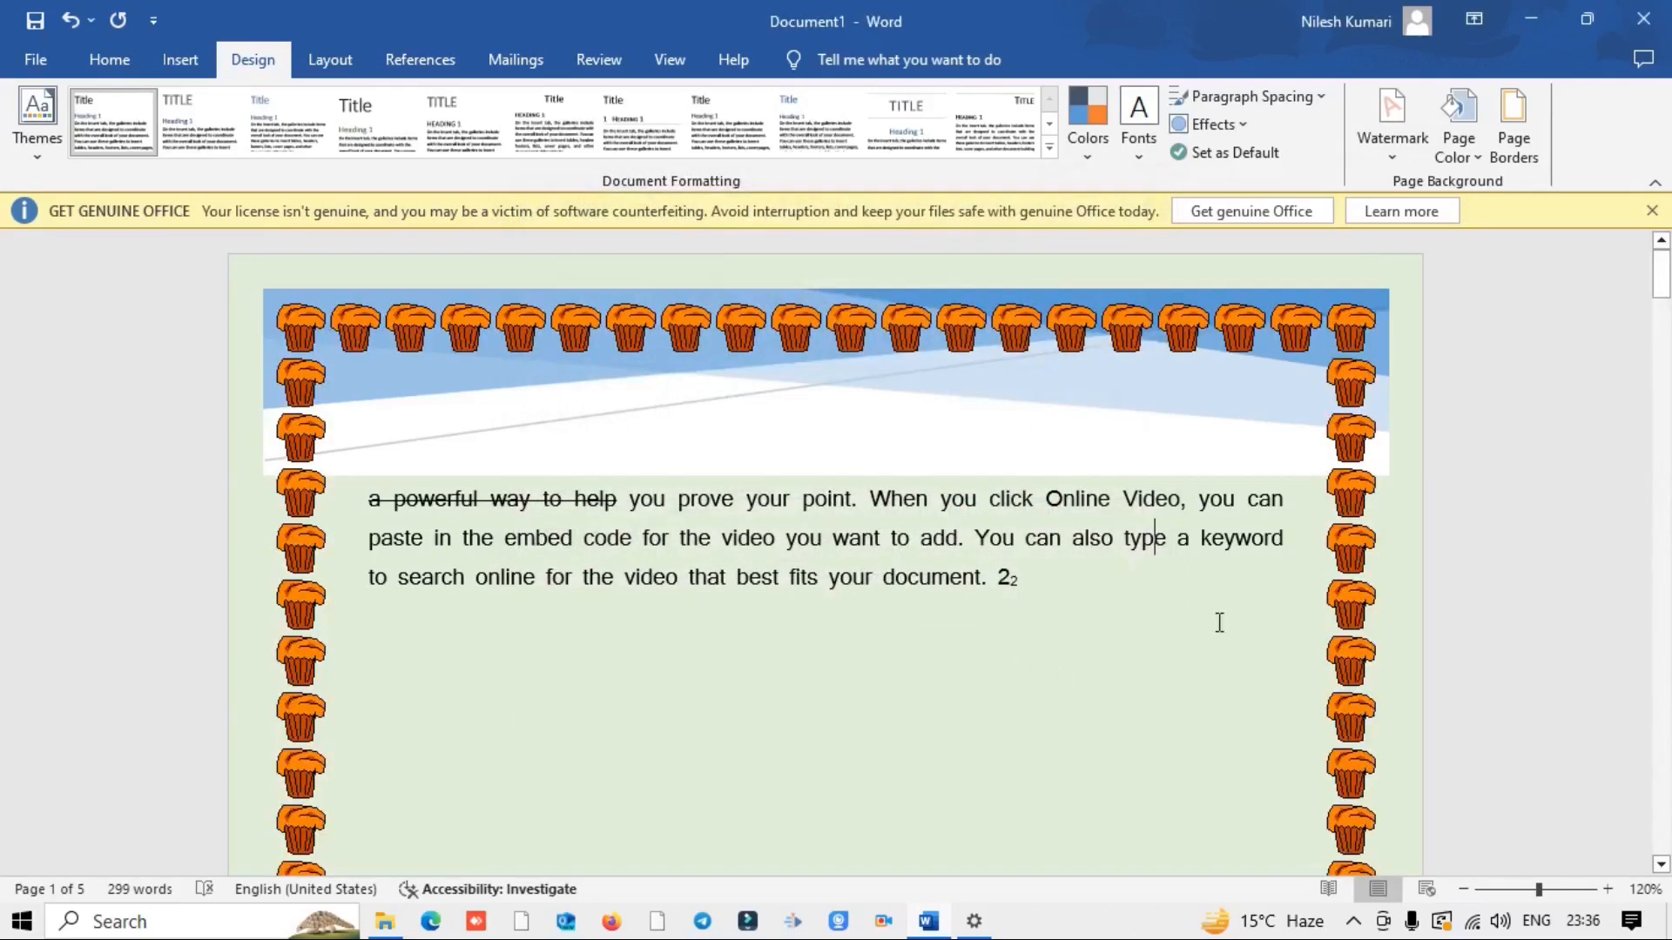
scroll(1167, 697, "down", 4)
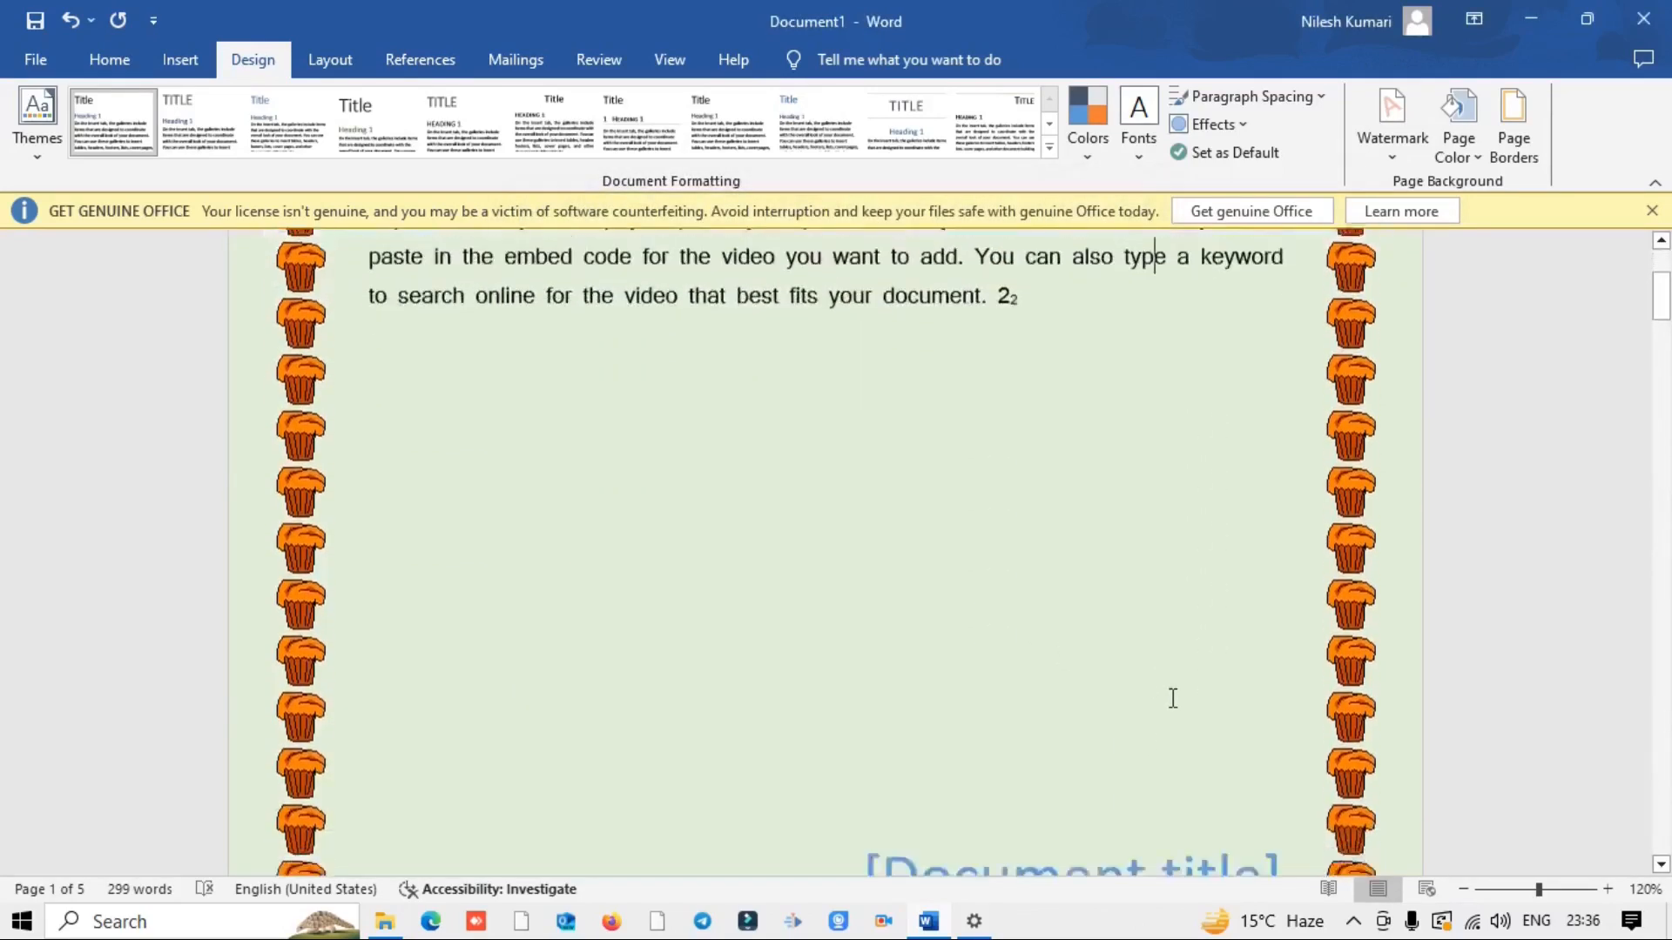
scroll(1149, 702, "down", 14)
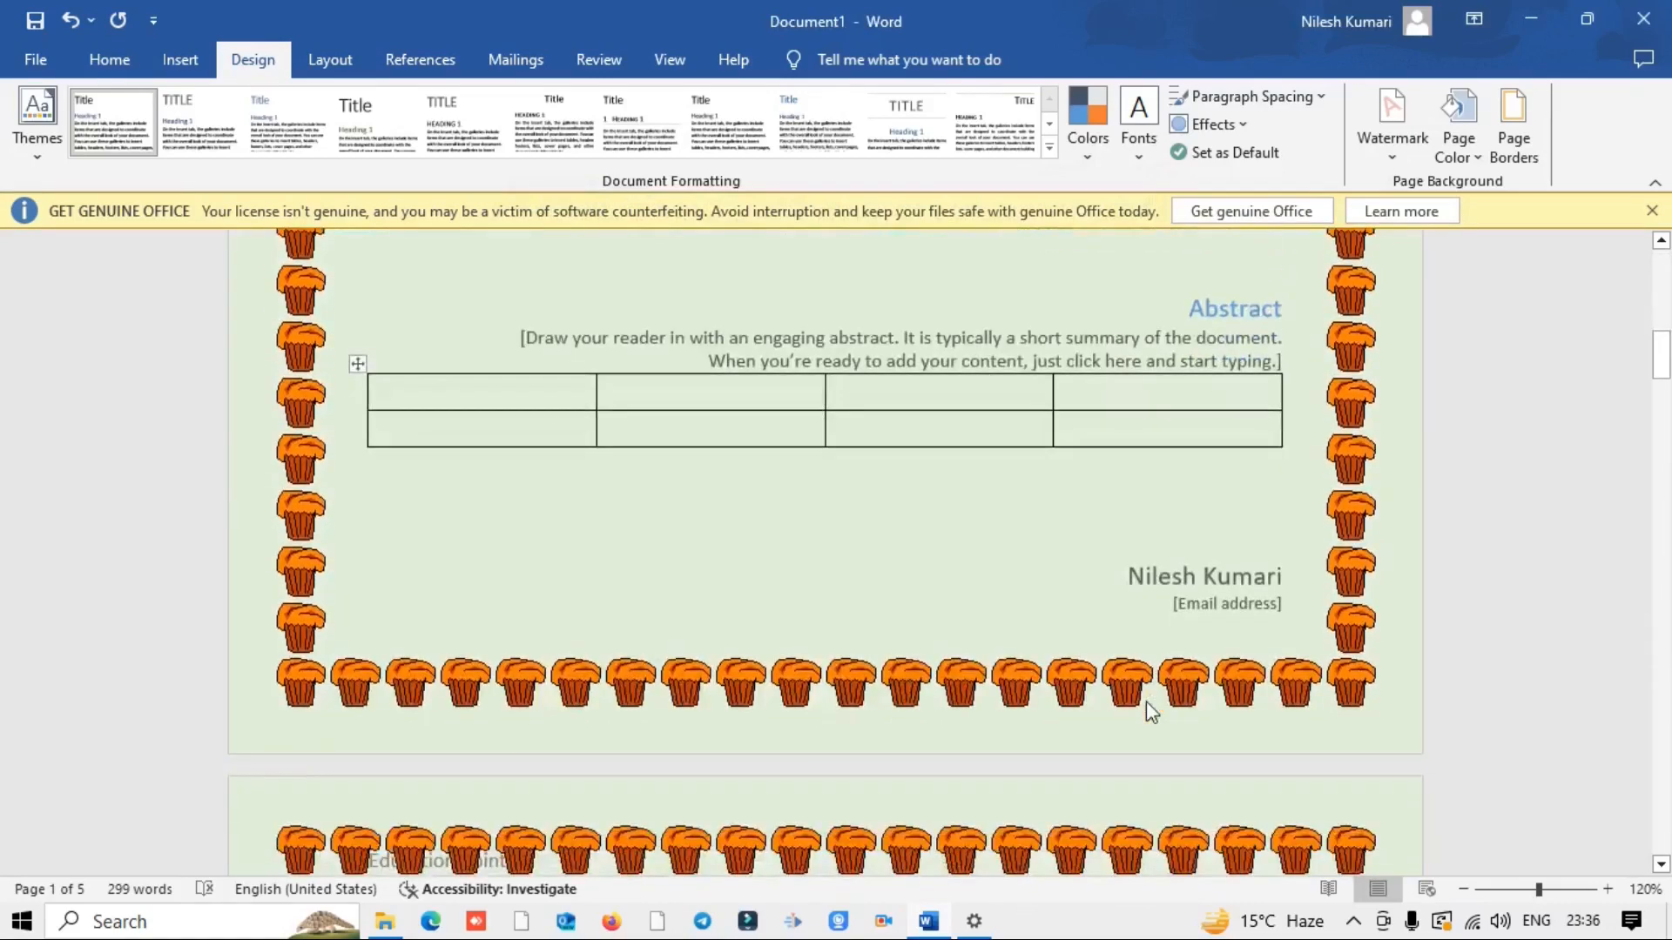
Step: Review the cupcake page border across the document's pages
scroll(1148, 702, "down", 7)
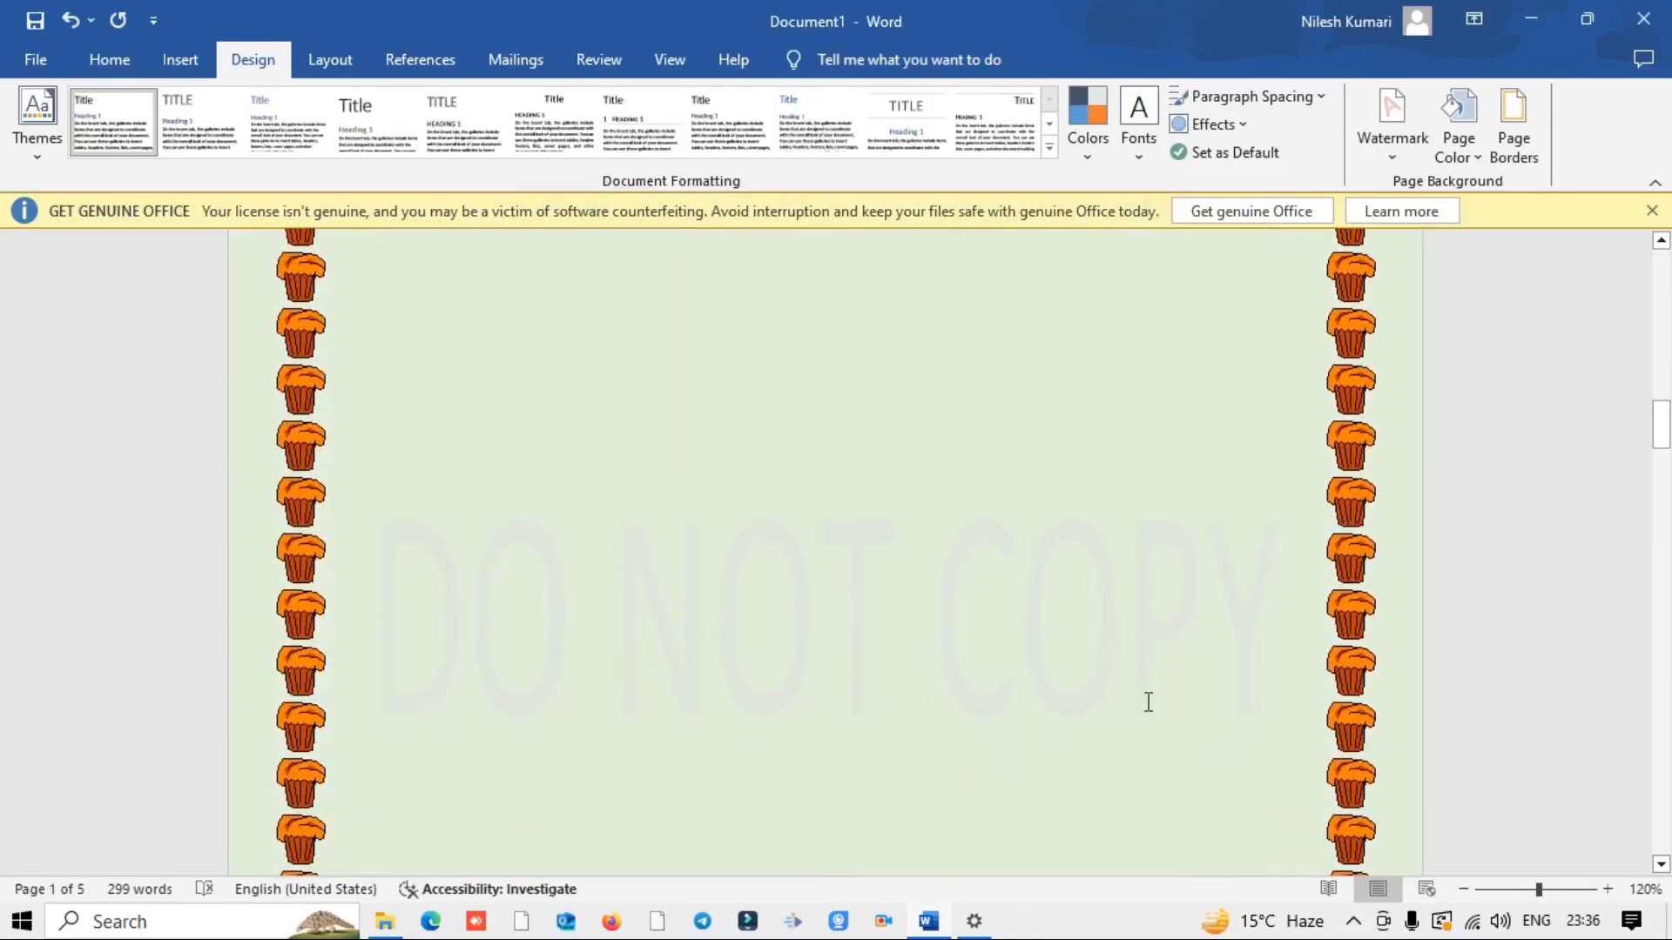
scroll(1008, 683, "up", 15)
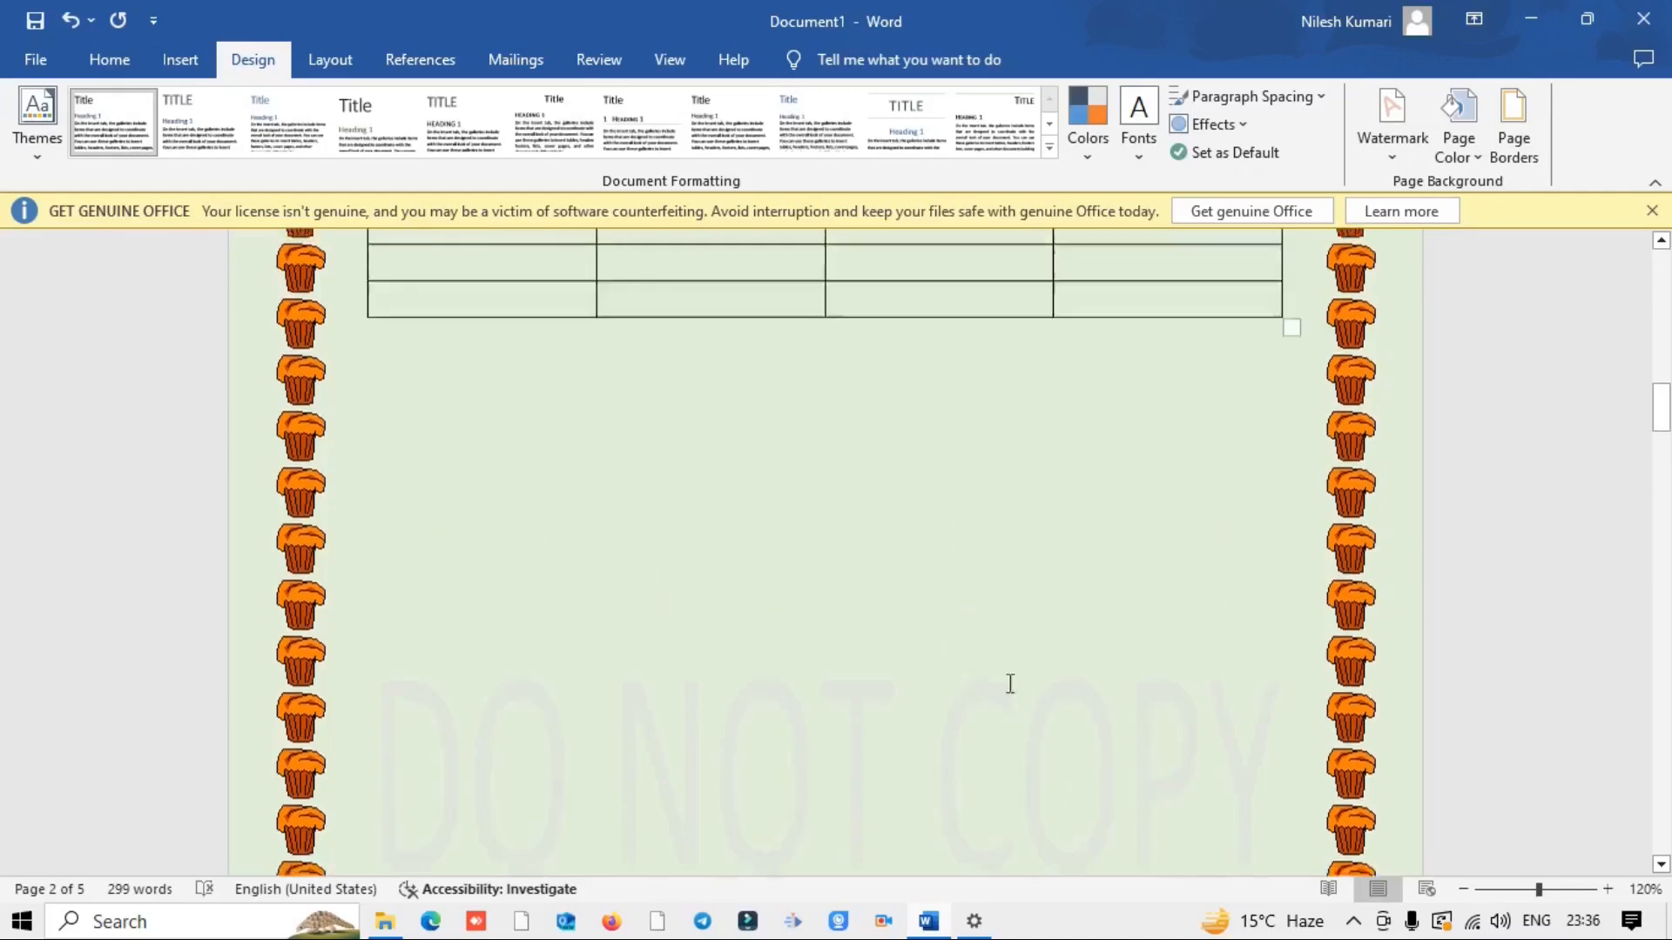
scroll(390, 611, "down", 10)
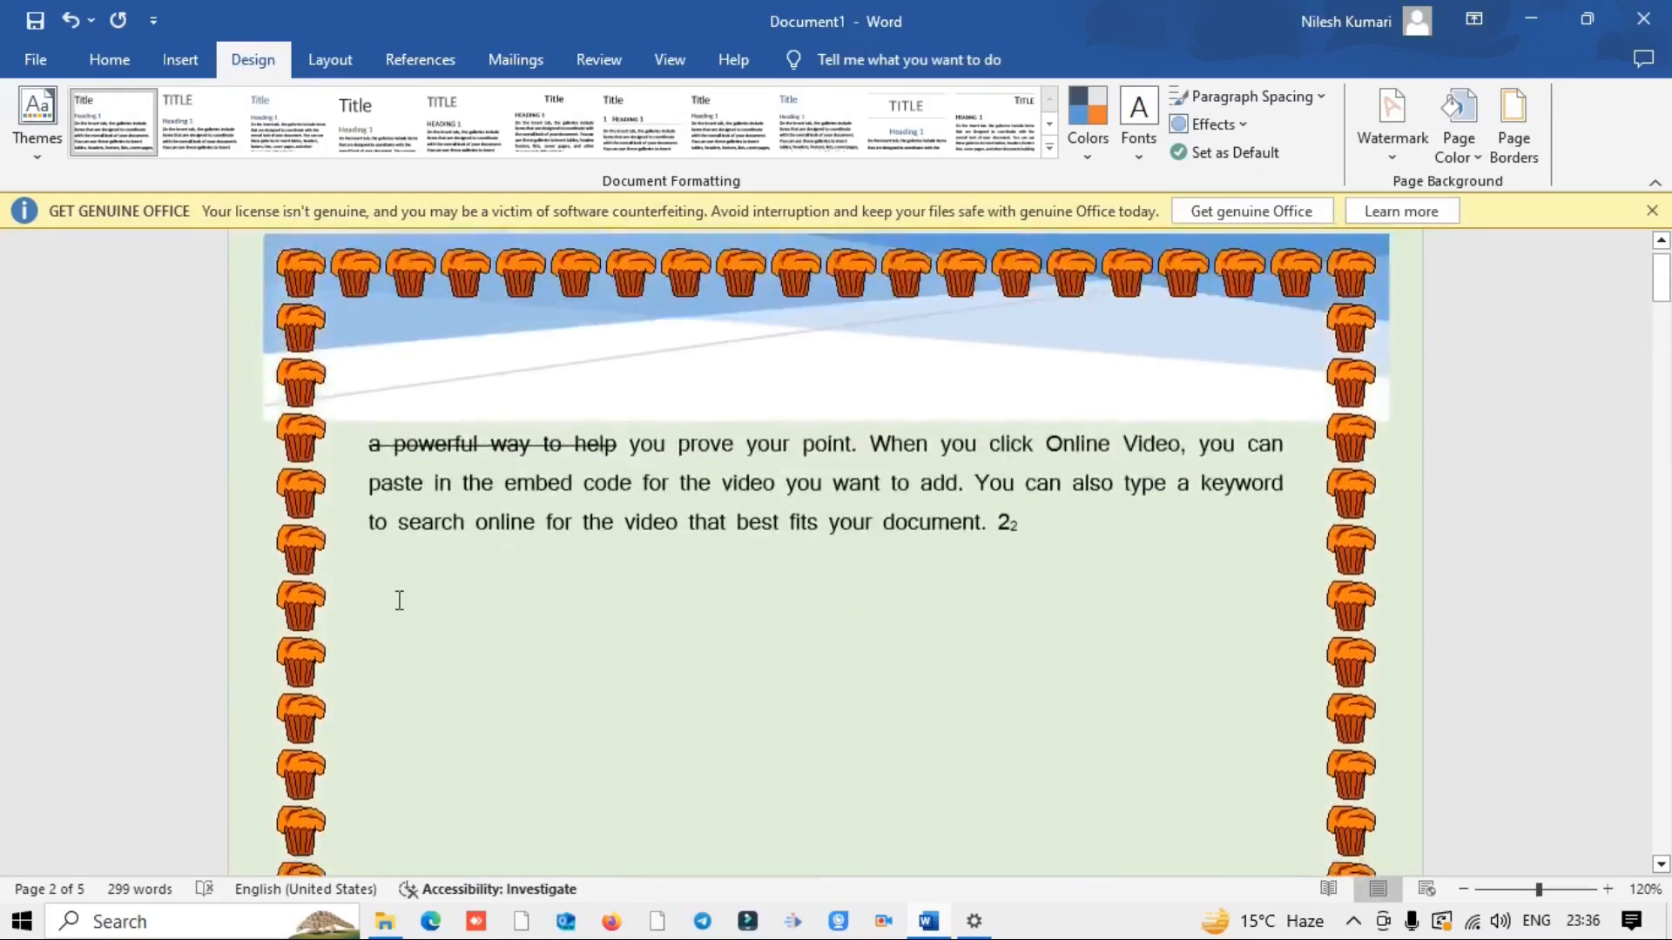
scroll(400, 597, "up", 1)
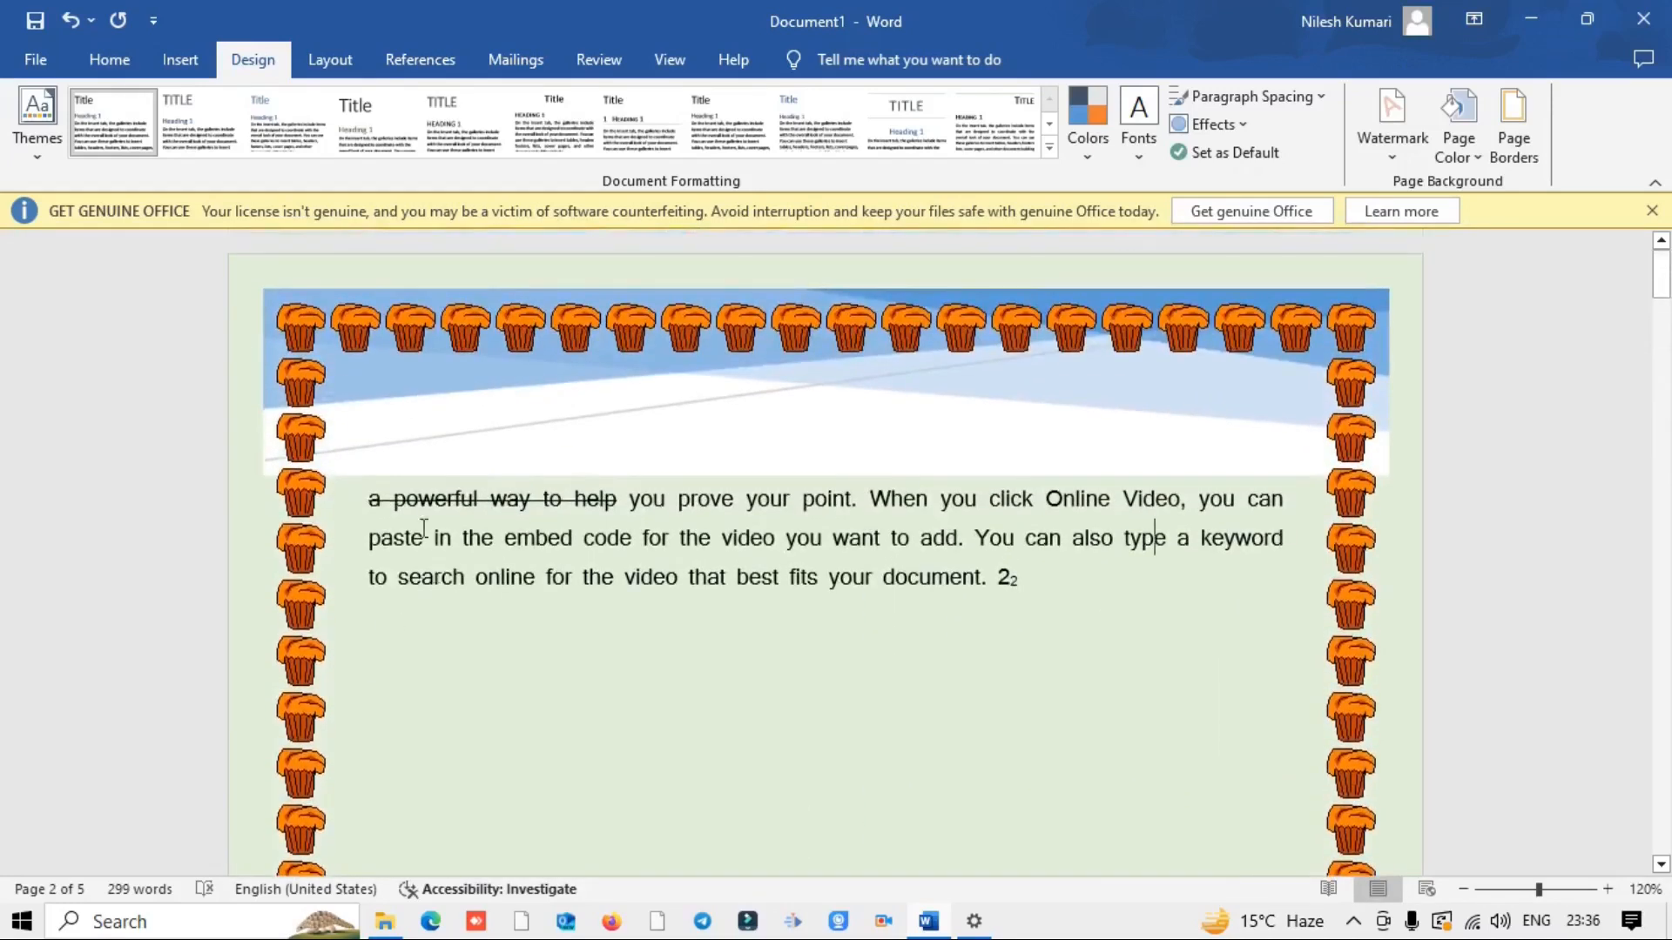
Step: Look through the margin presets available for the document's pages
left_click(336, 54)
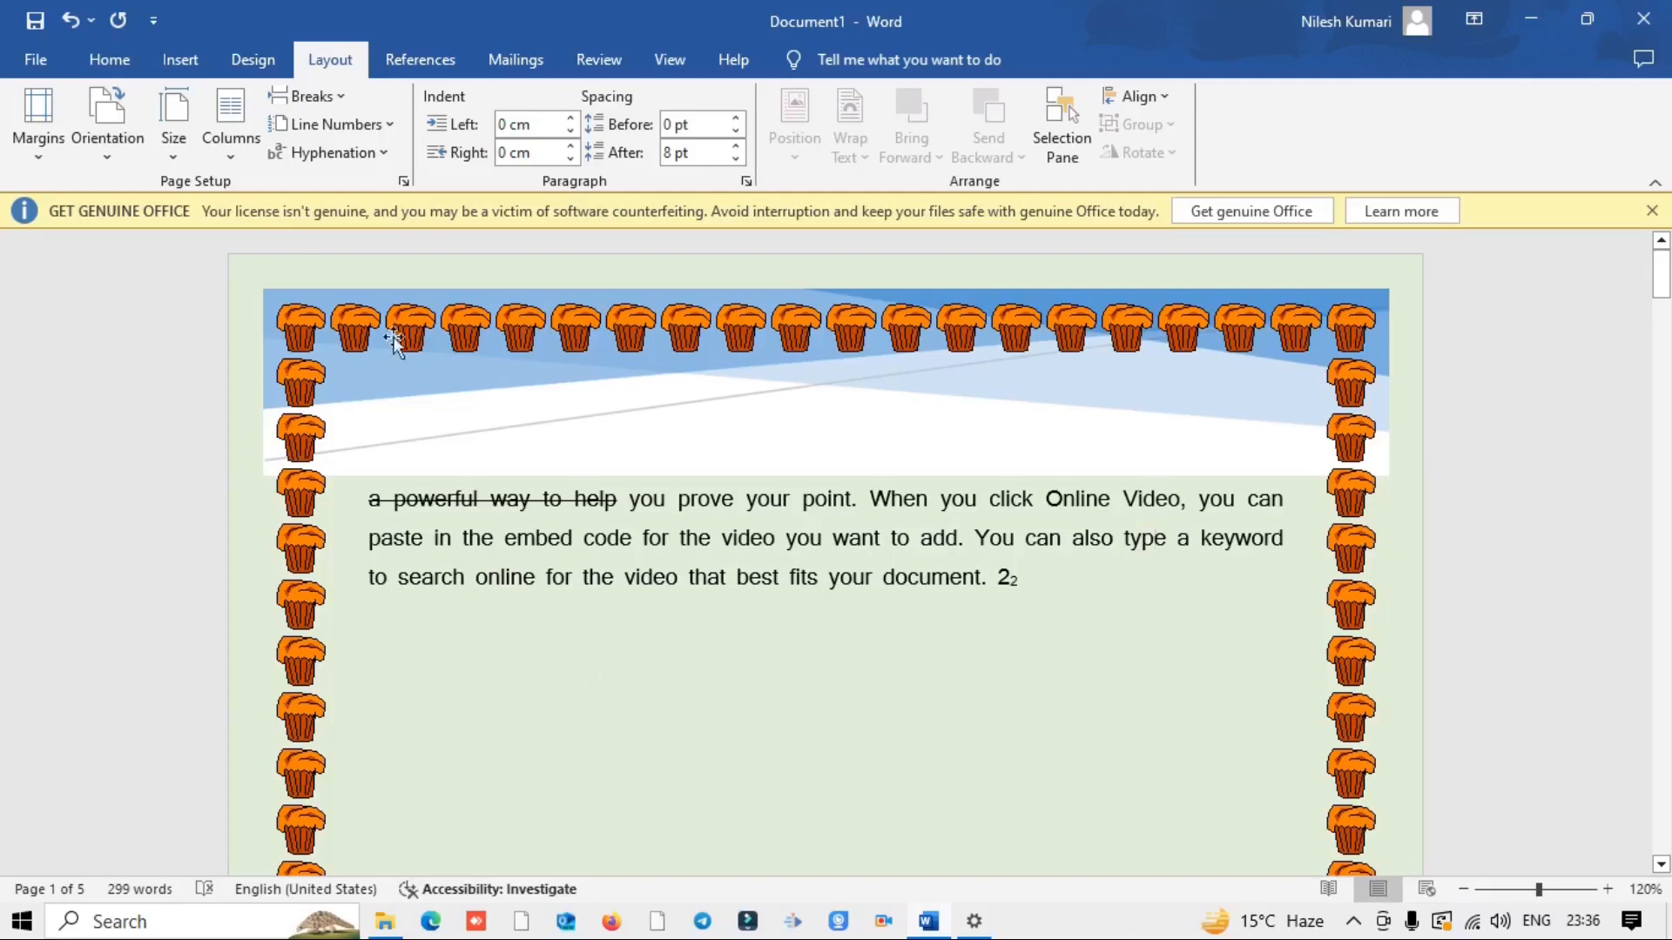
left_click(38, 118)
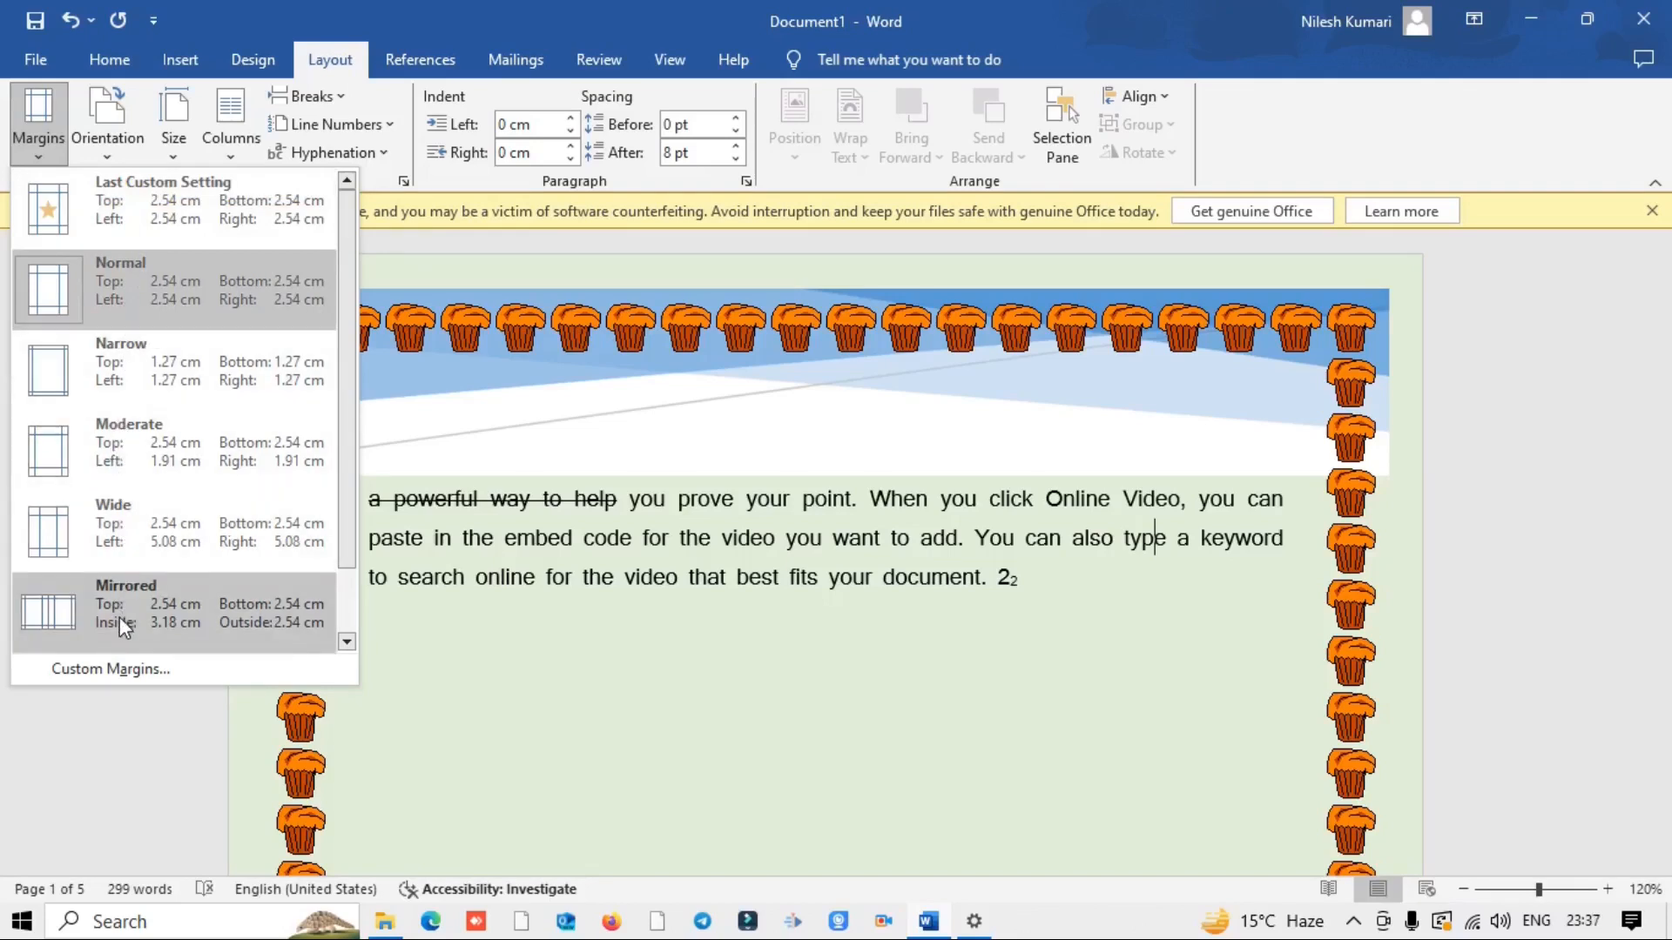
Step: Try landscape orientation on the document, review the pages, and set the orientation back to portrait
left_click(113, 139)
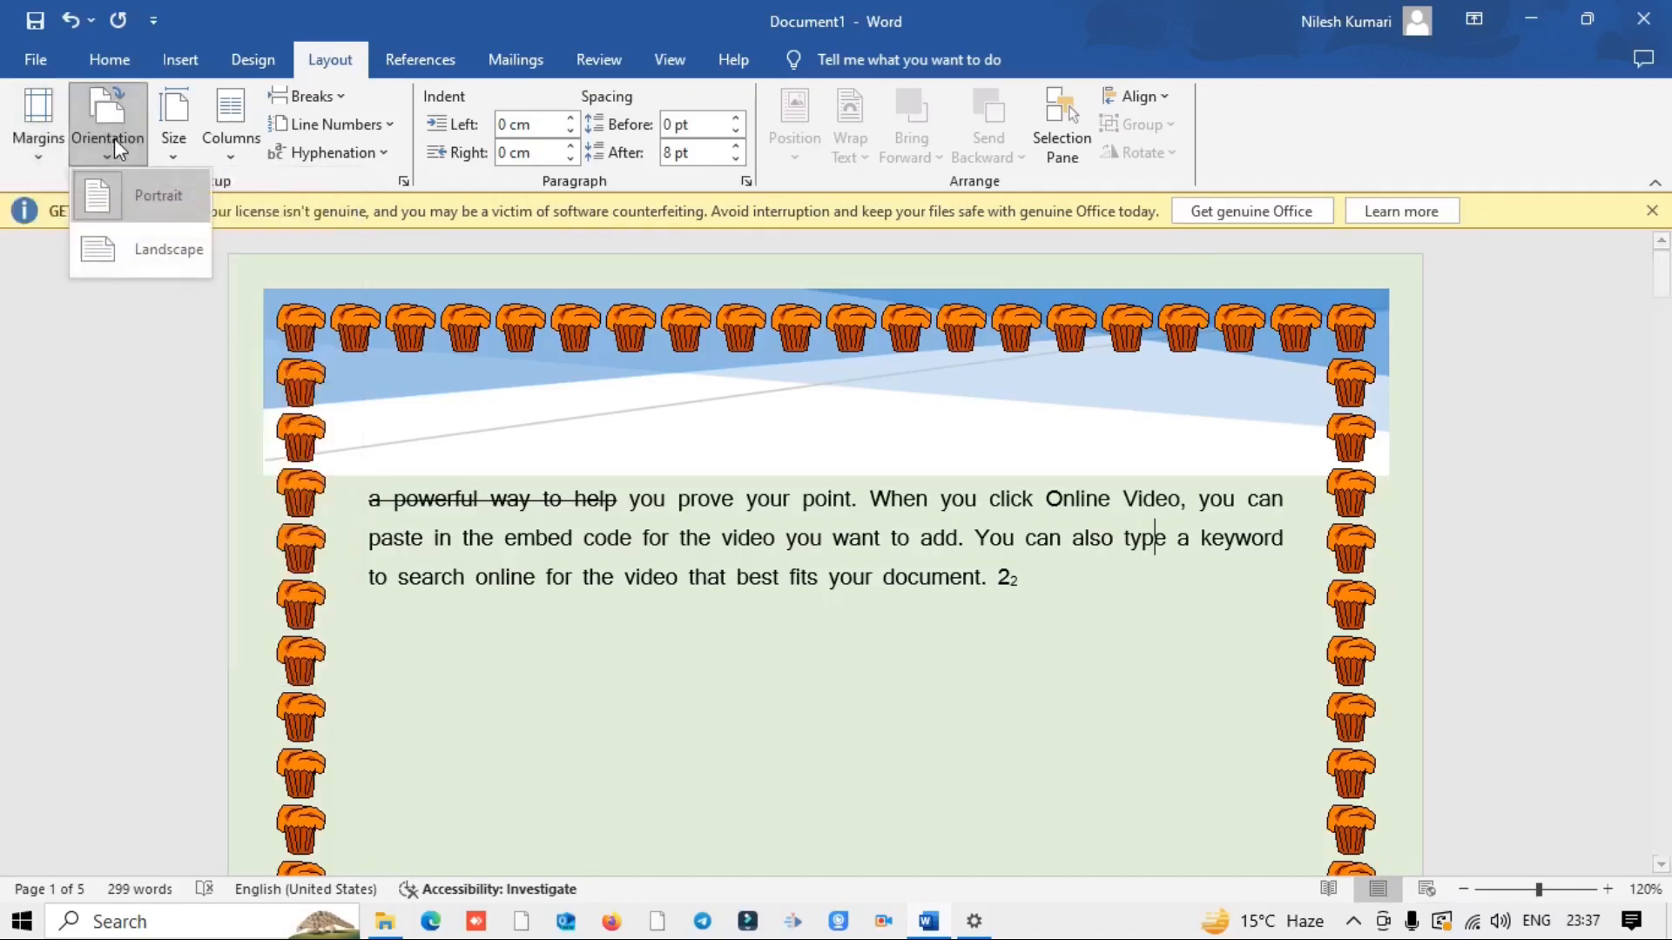
left_click(169, 246)
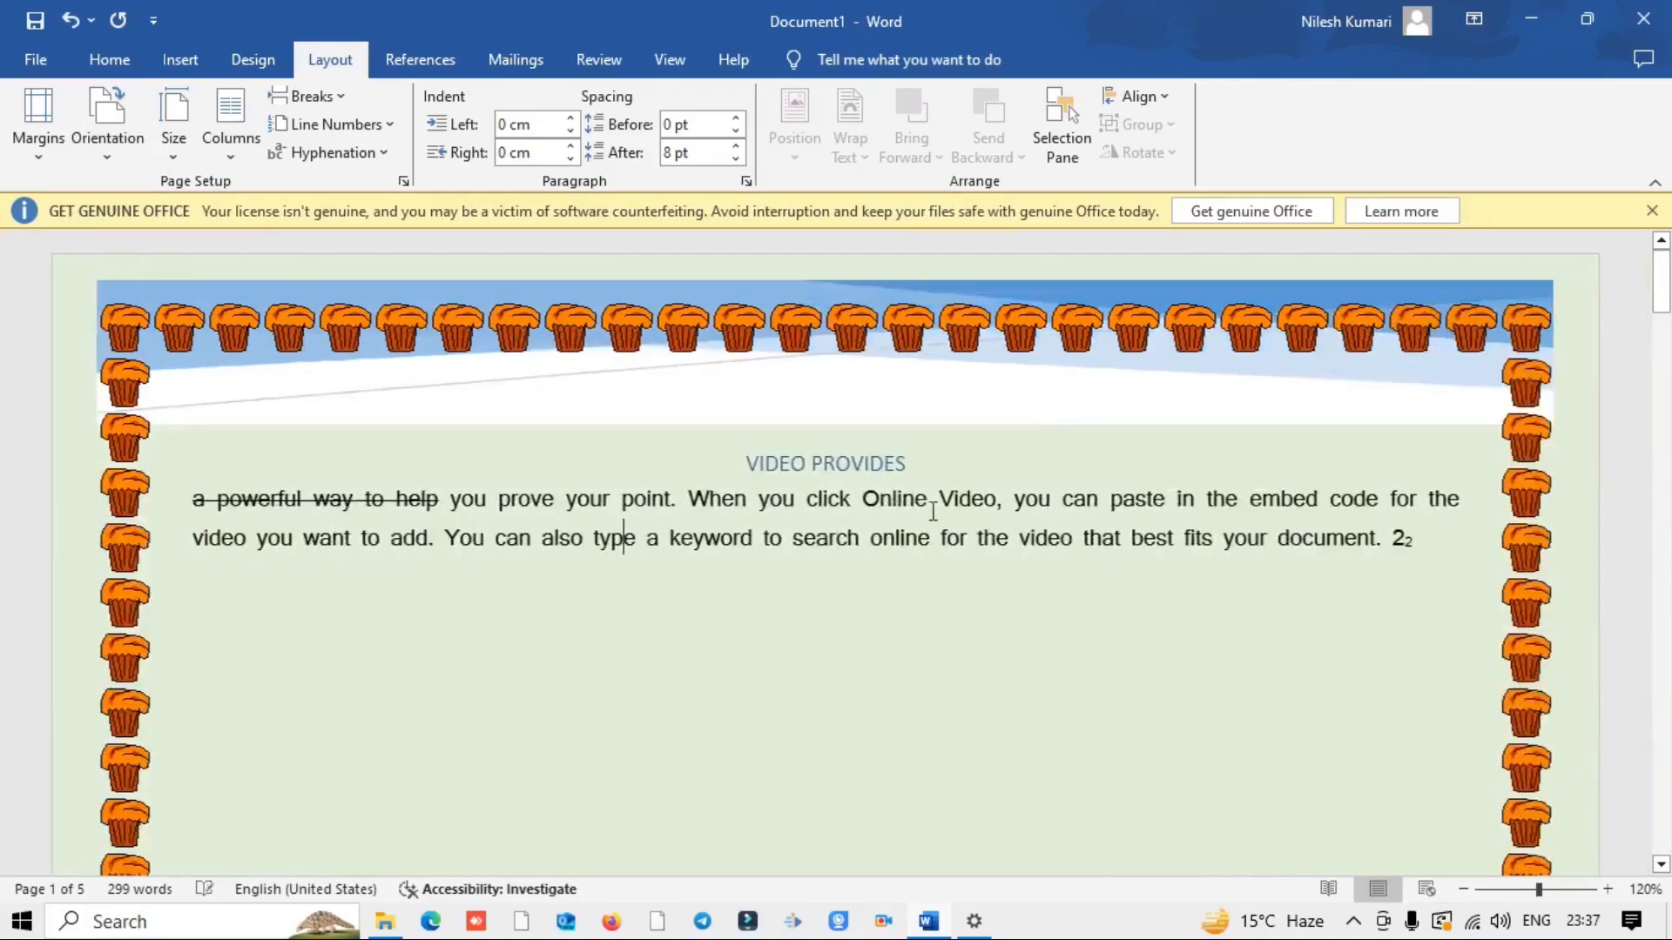
scroll(1144, 511, "down", 15)
scroll(1143, 511, "down", 2)
scroll(1141, 510, "up", 10)
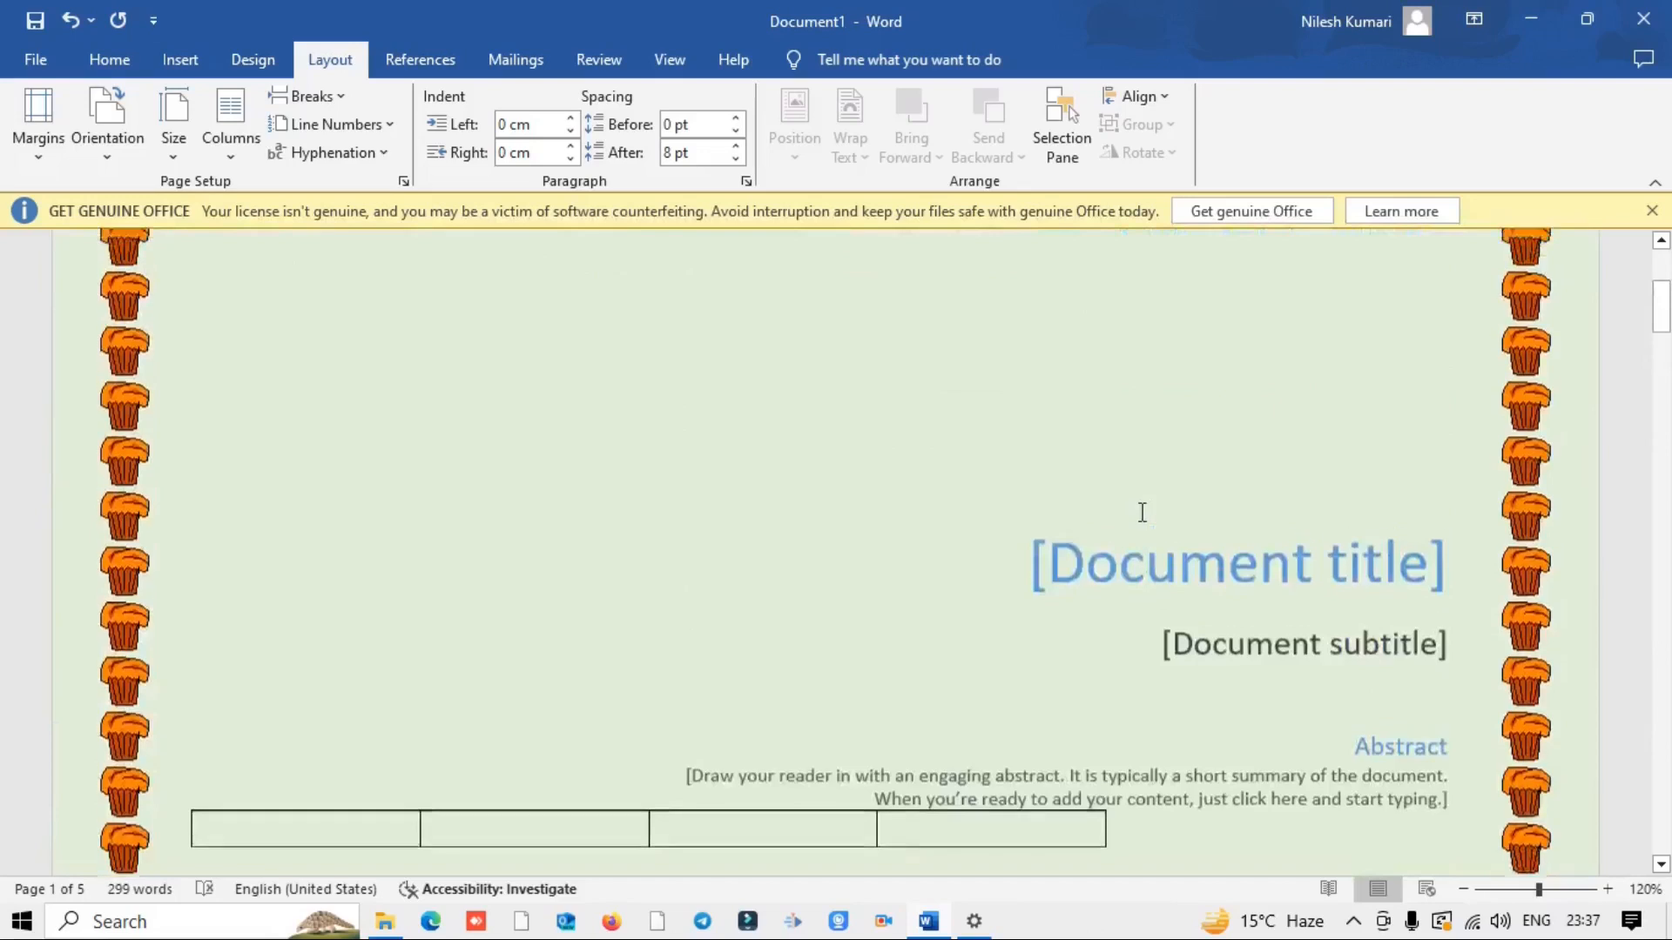
scroll(1143, 512, "up", 10)
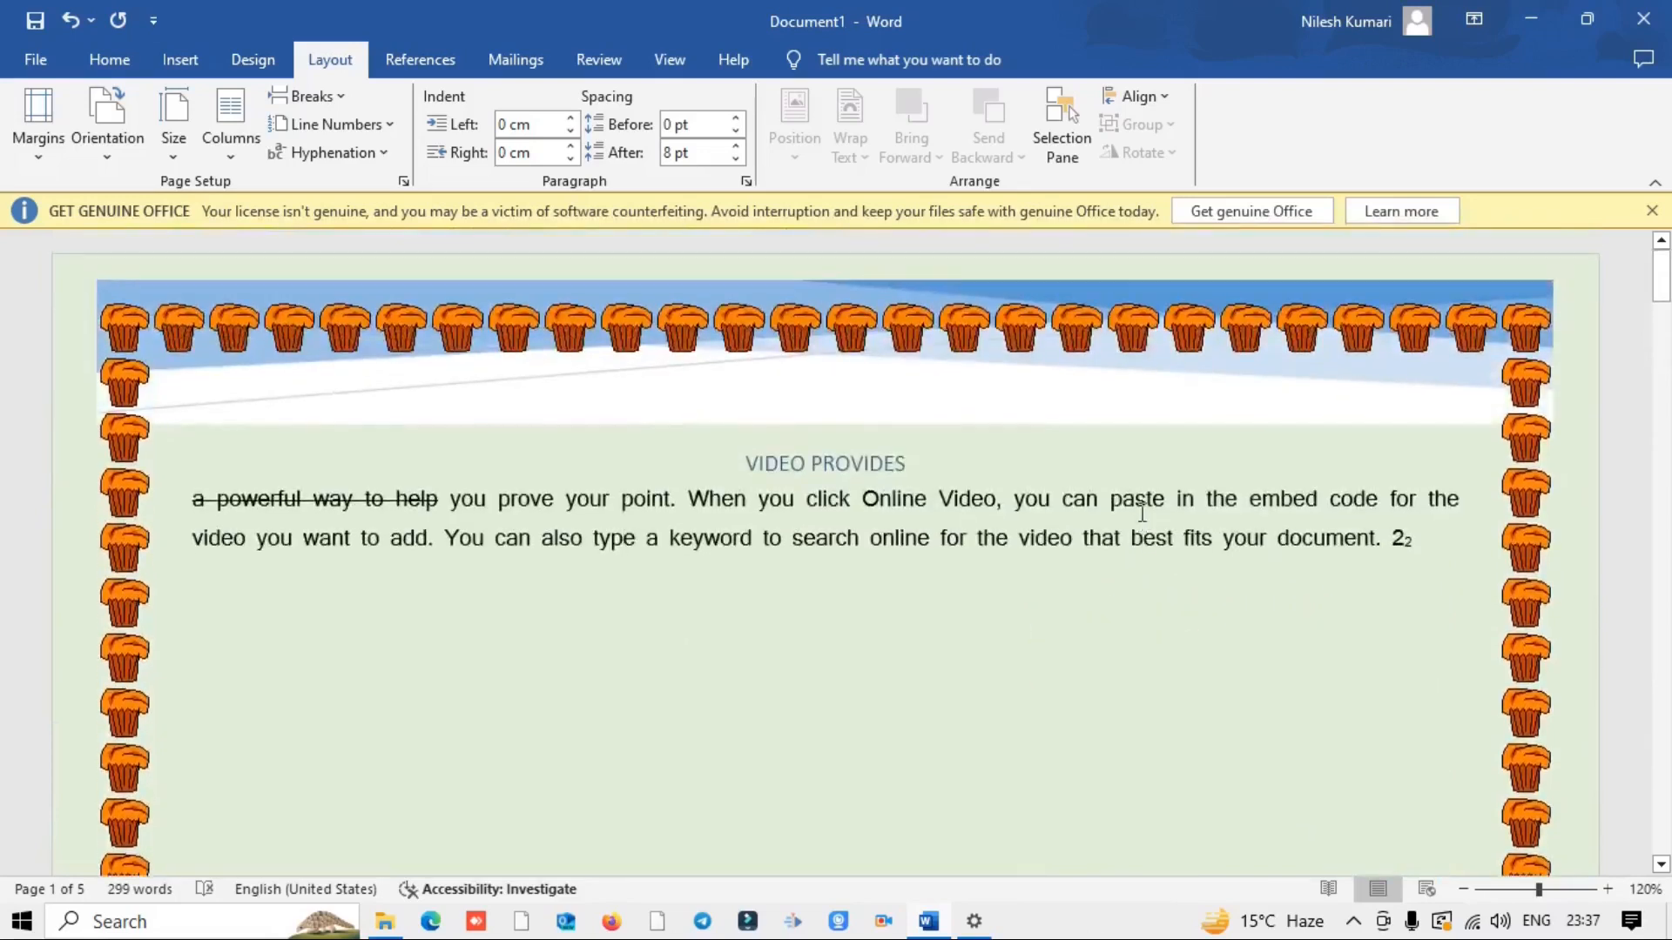
left_click(98, 139)
left_click(139, 199)
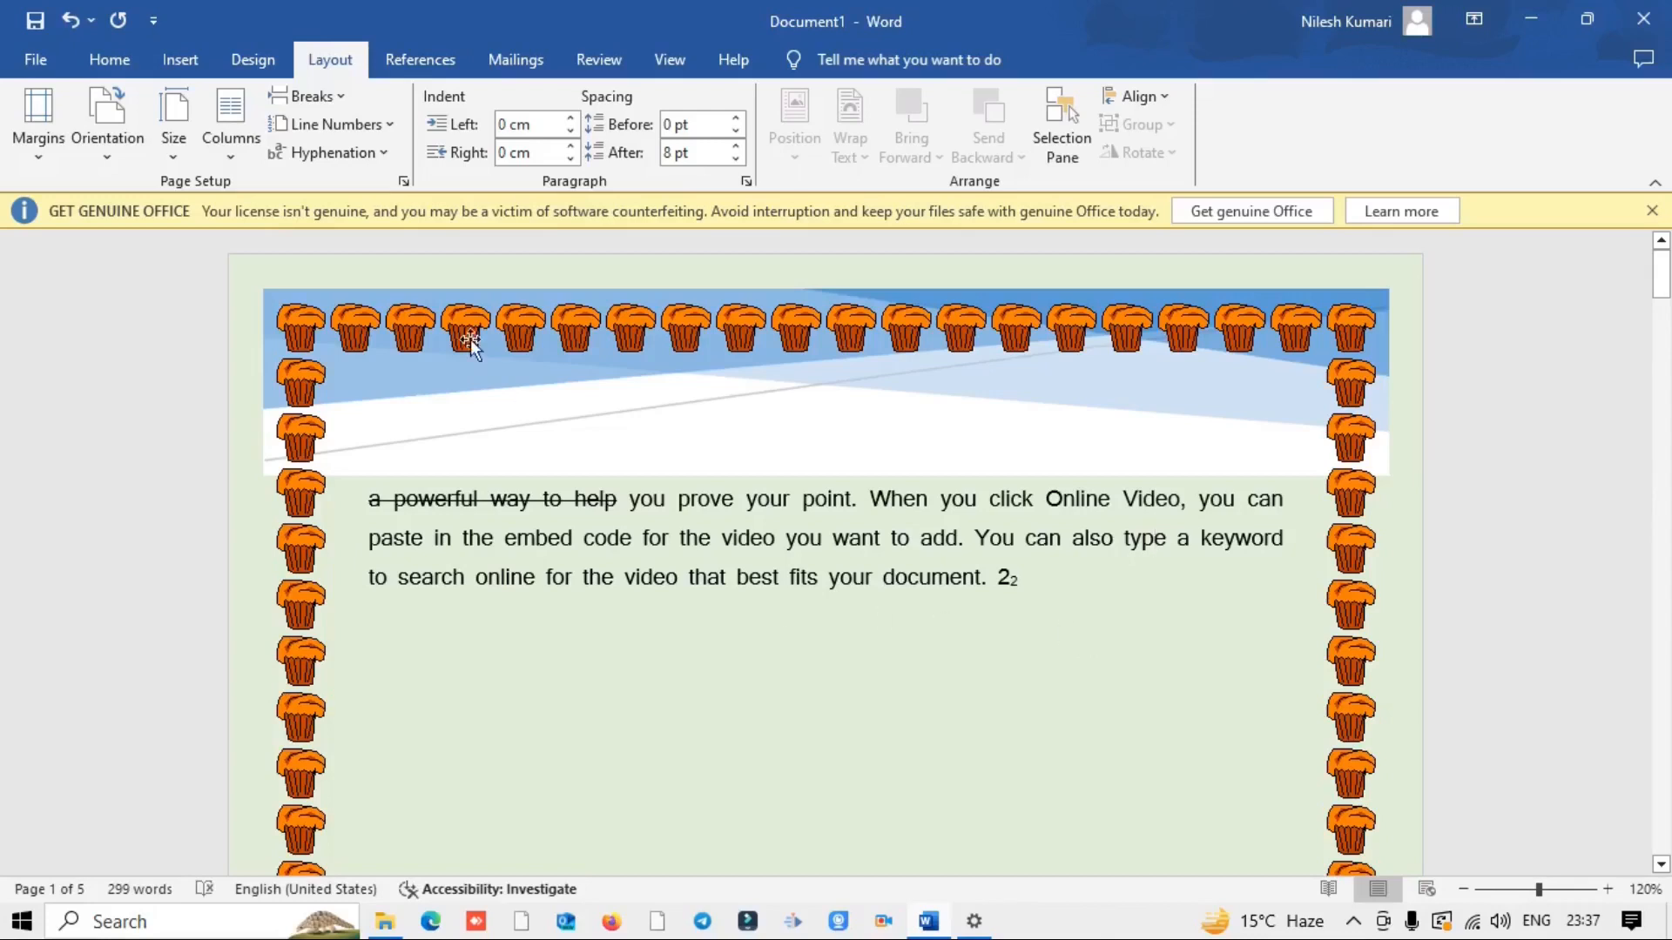
Step: Look through the available paper sizes and column layouts without applying one
left_click(169, 118)
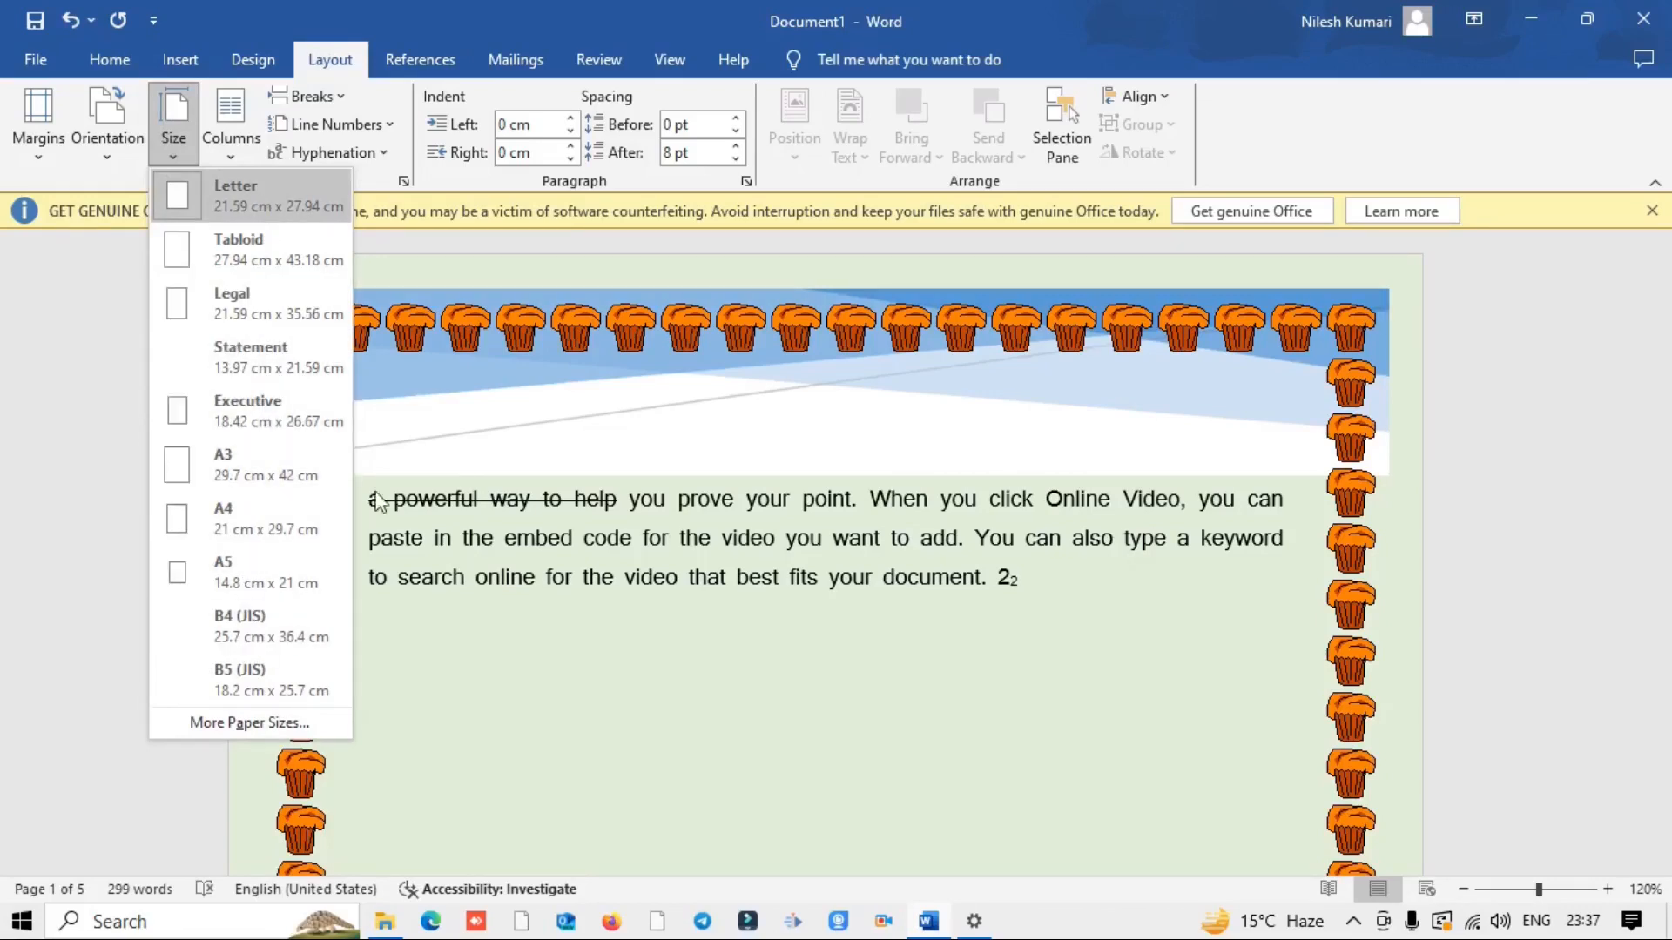
left_click(235, 118)
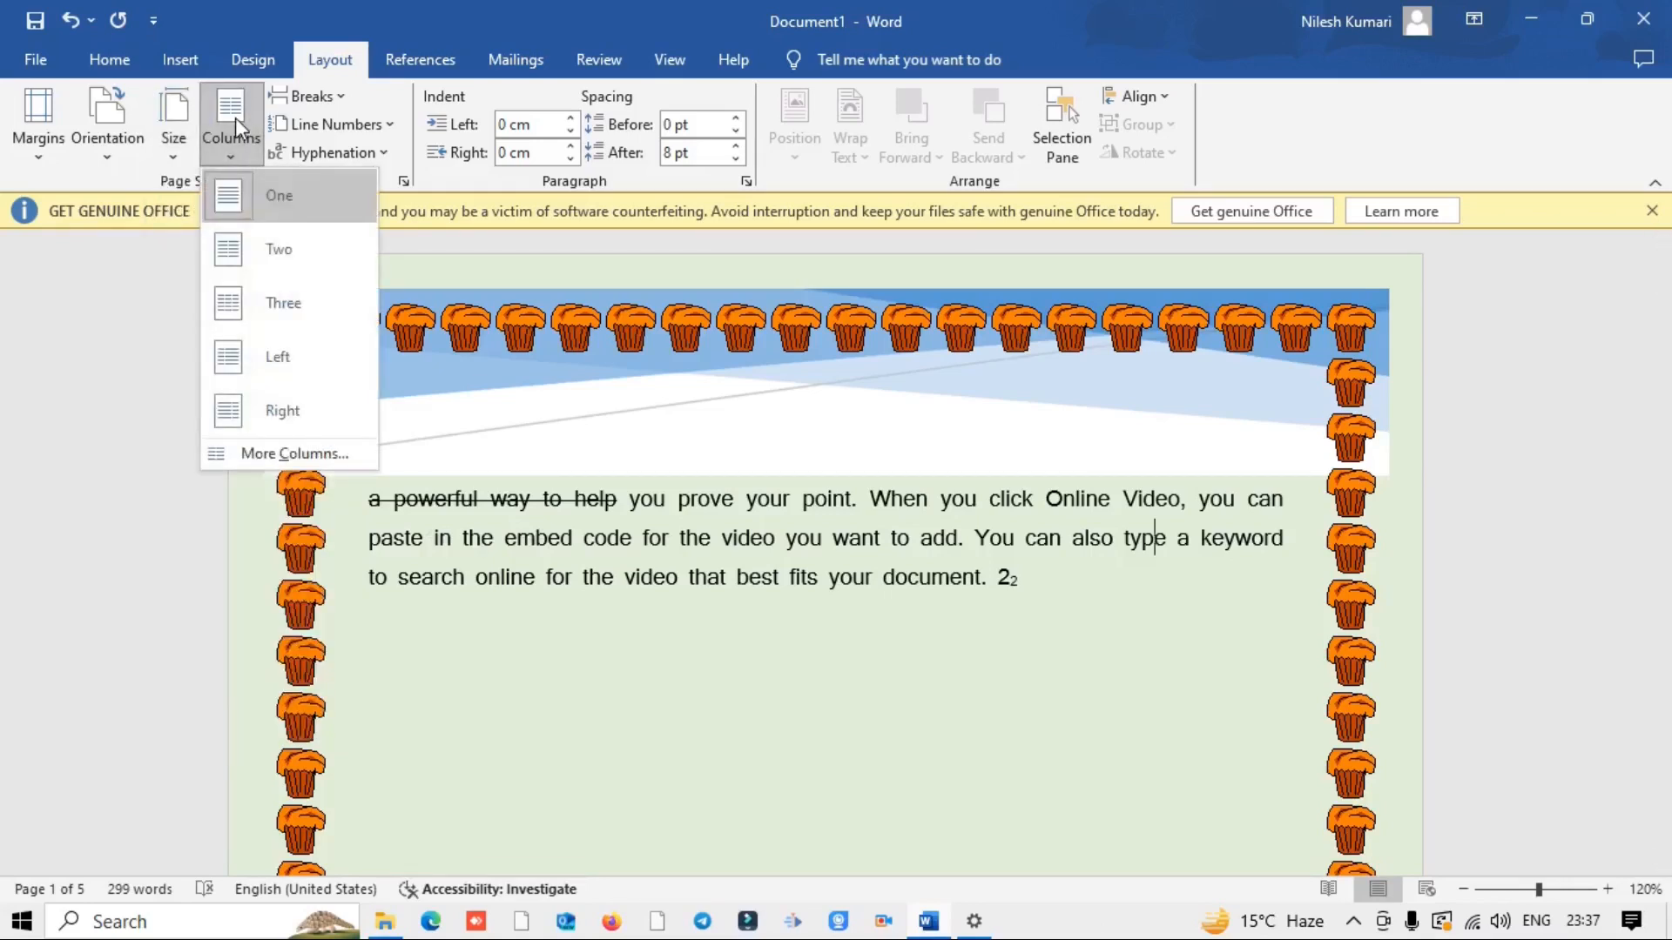
left_click(394, 494)
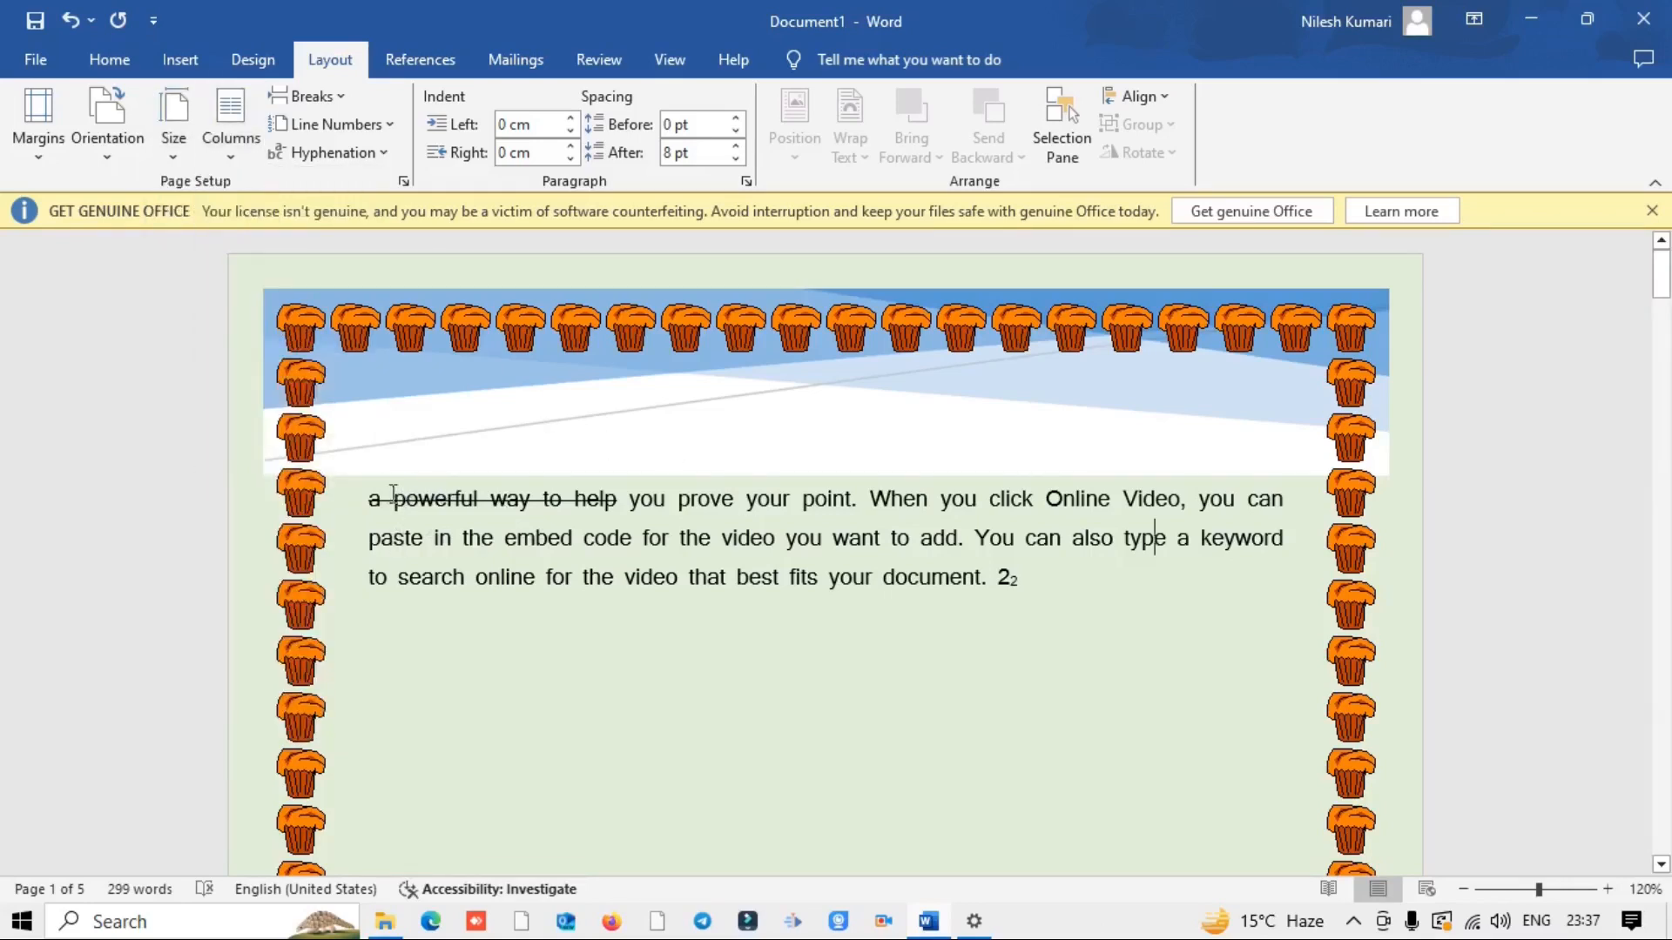
Step: Arrange the body paragraph beginning "a powerful way to help" in three columns
left_click_drag(372, 500, 1112, 589)
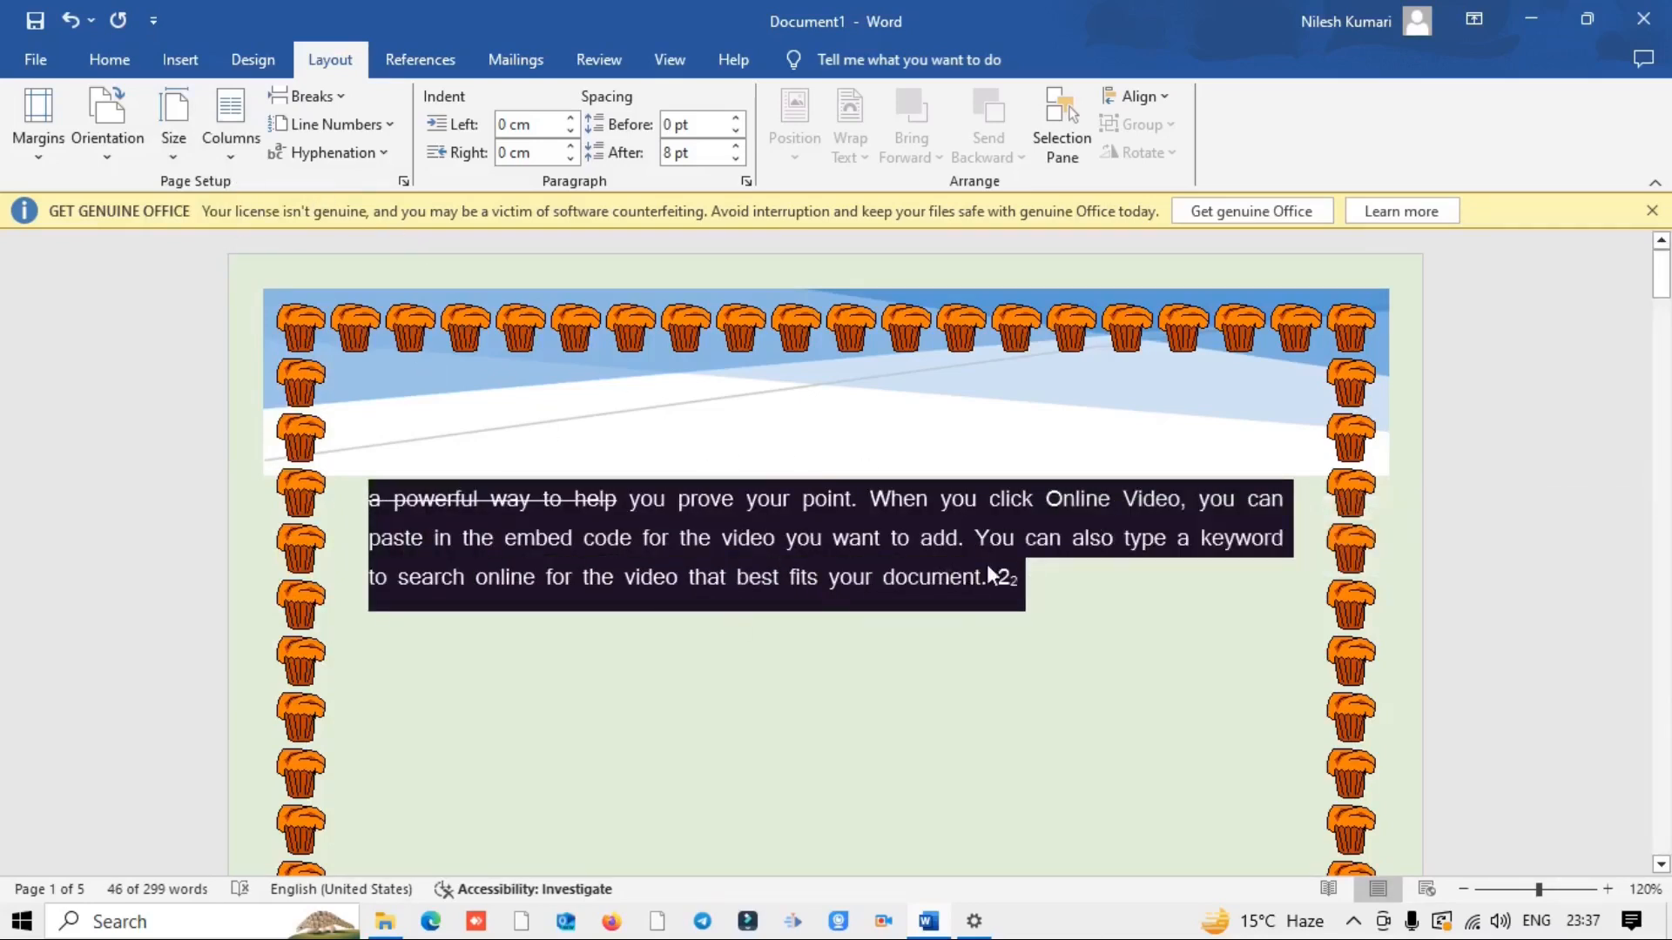
left_click(169, 129)
left_click(230, 135)
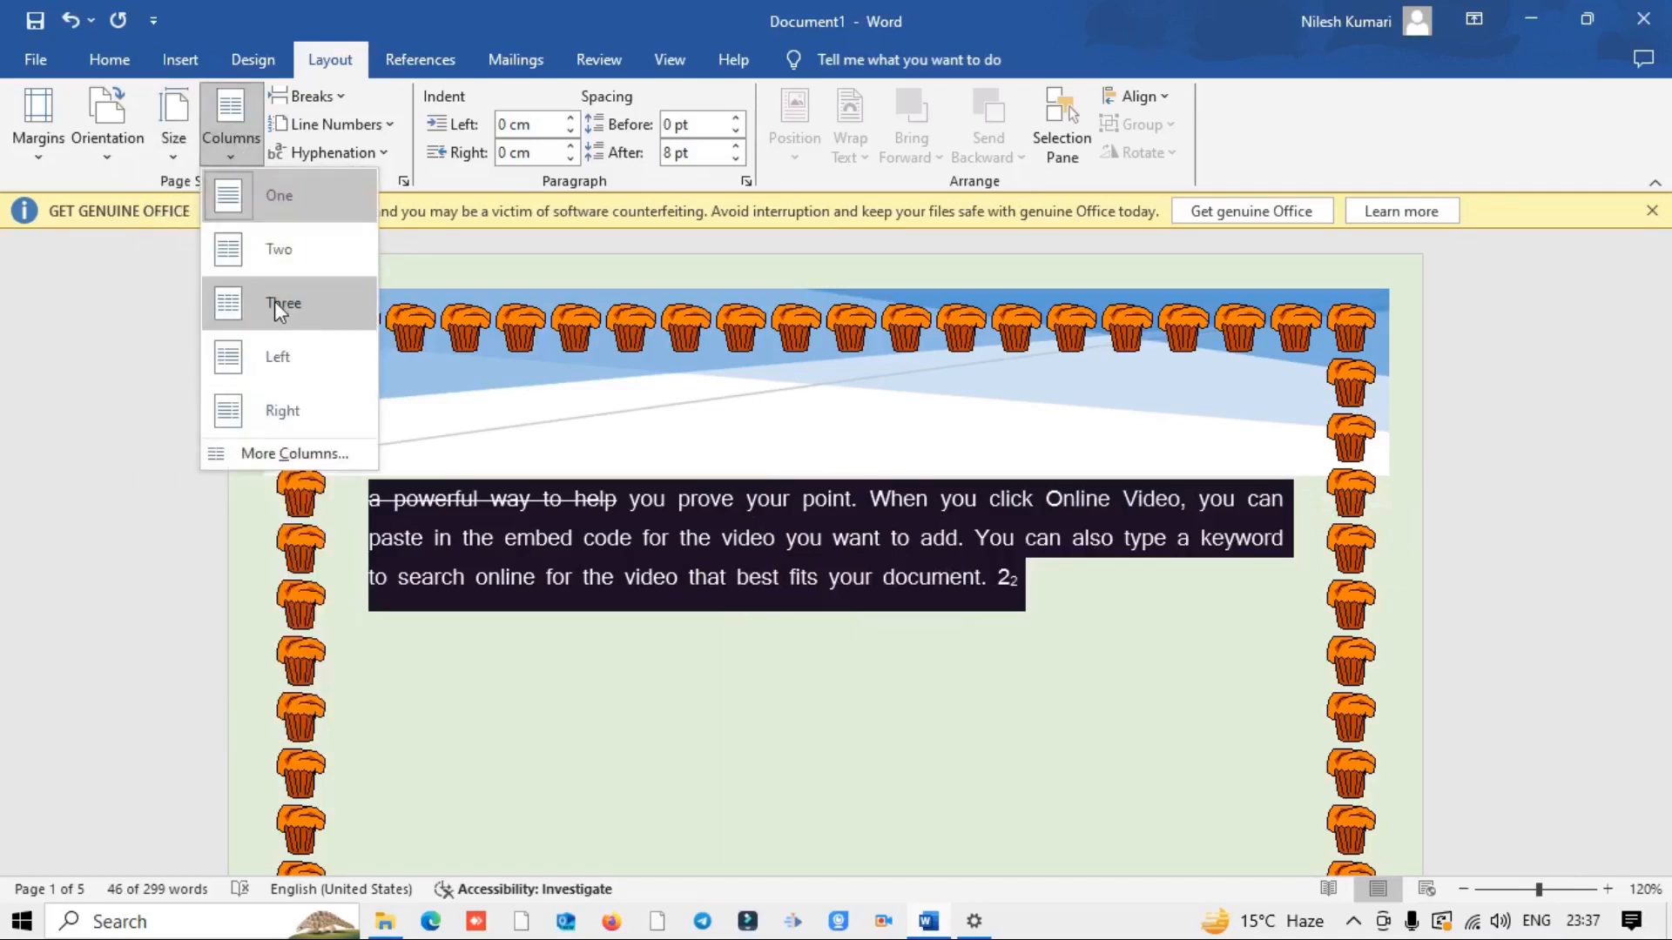
left_click(274, 301)
left_click(1056, 593)
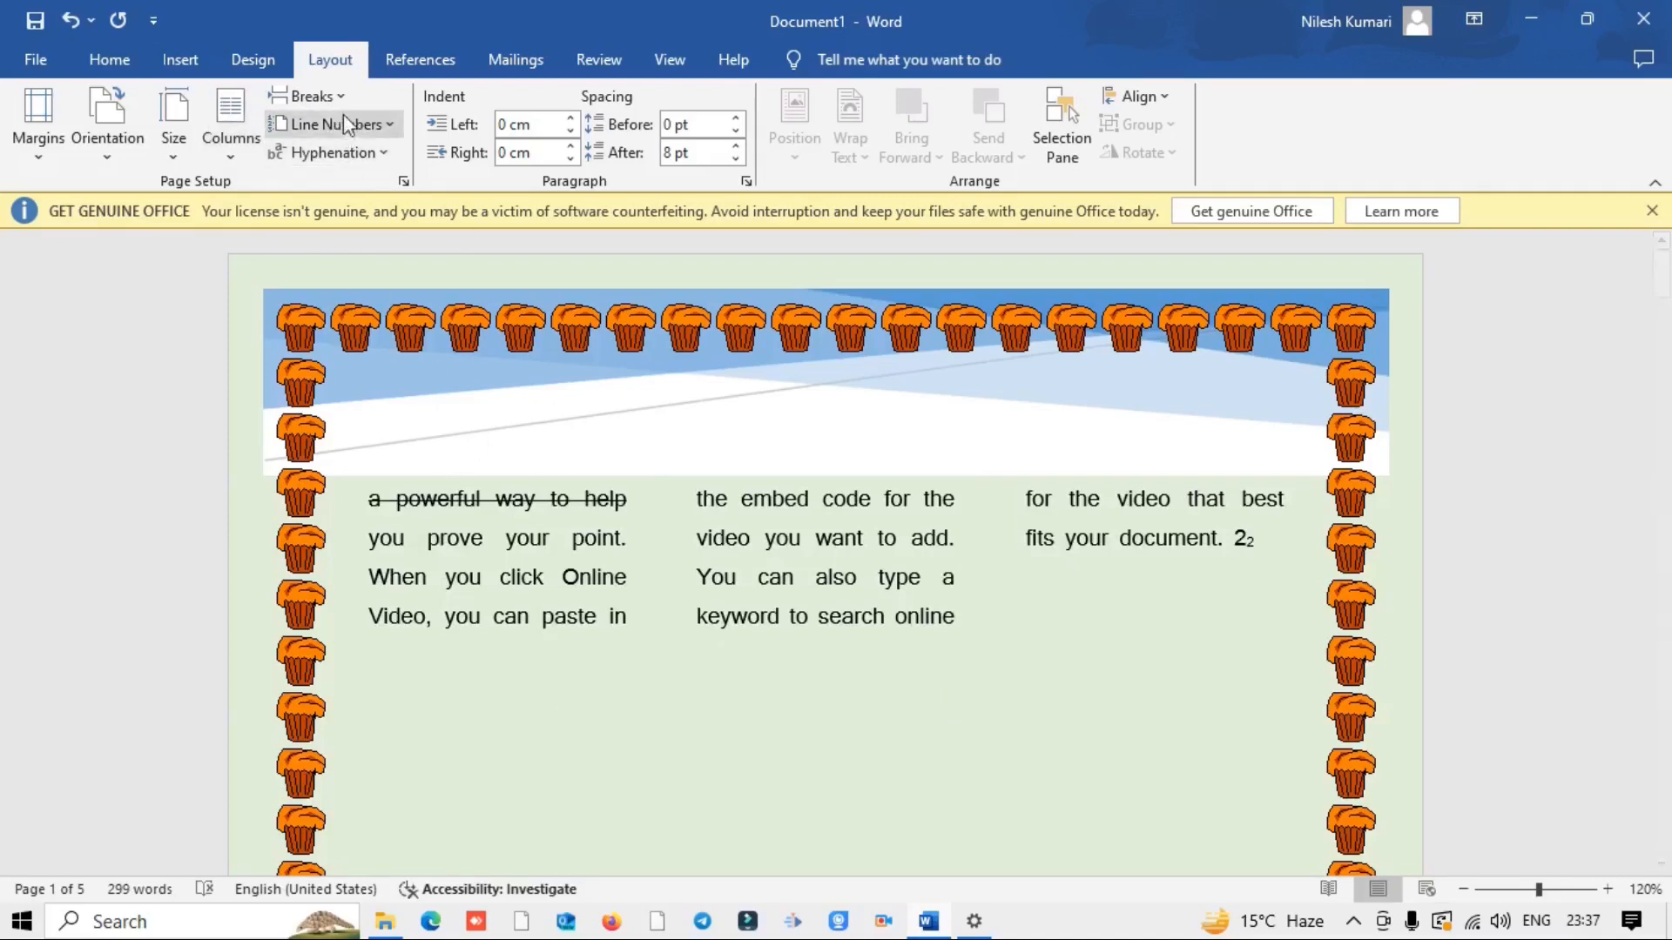
Step: Place the cursor after "point." in the first column and look through the page and section break types
left_click(626, 540)
left_click(305, 98)
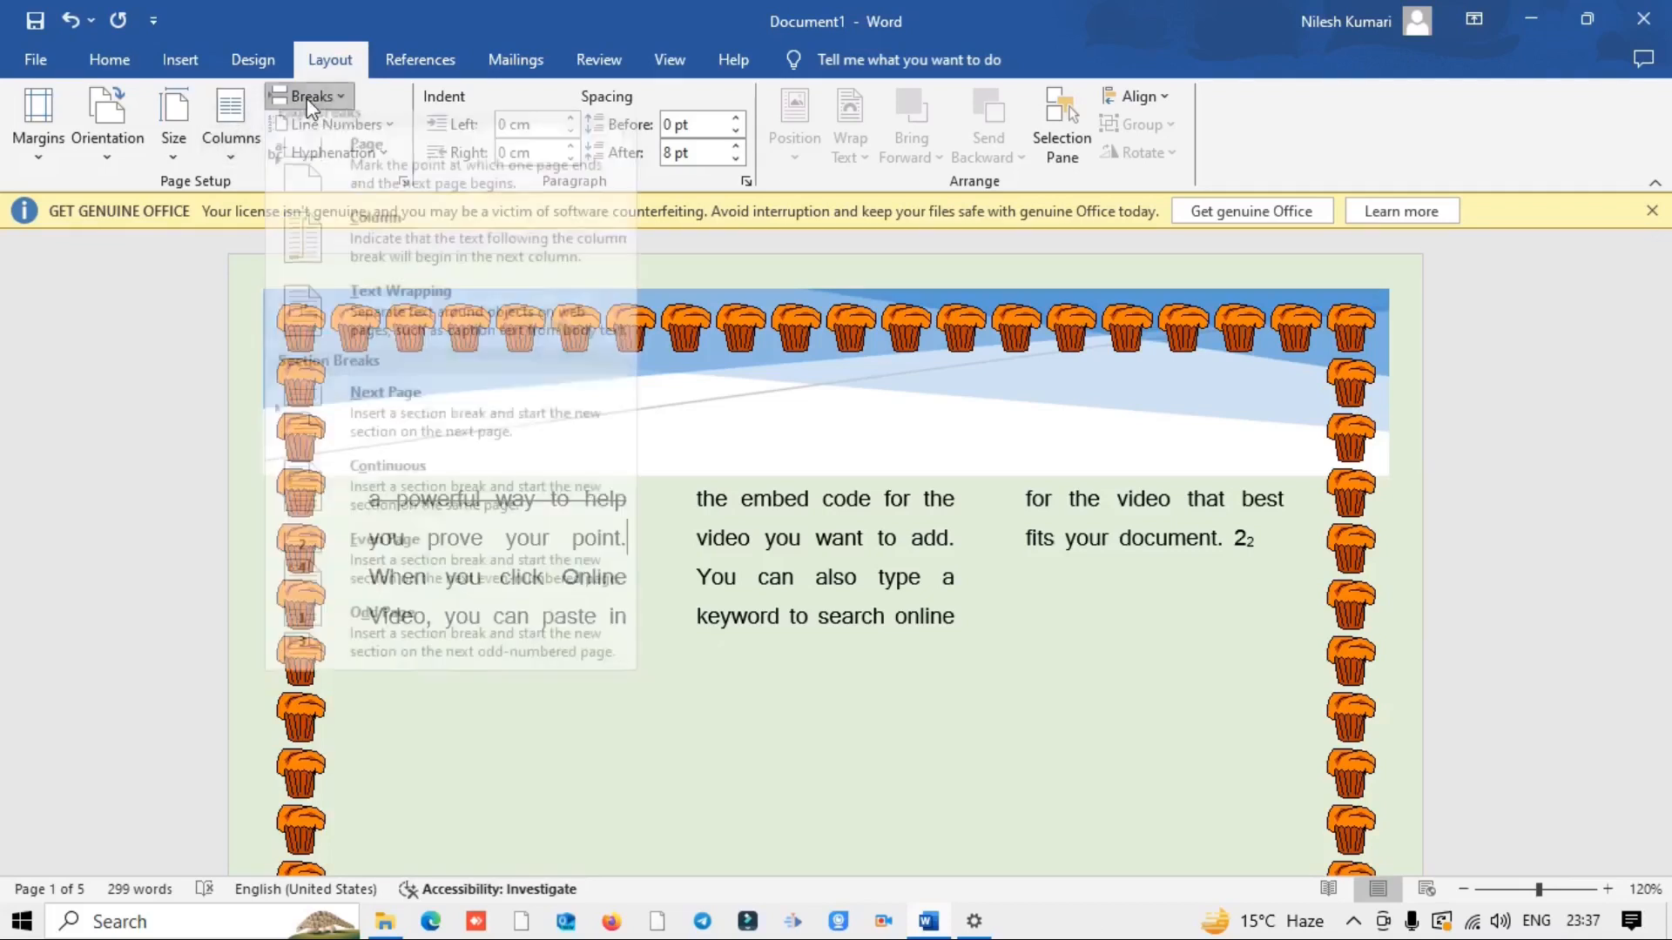
left_click(333, 89)
left_click(333, 88)
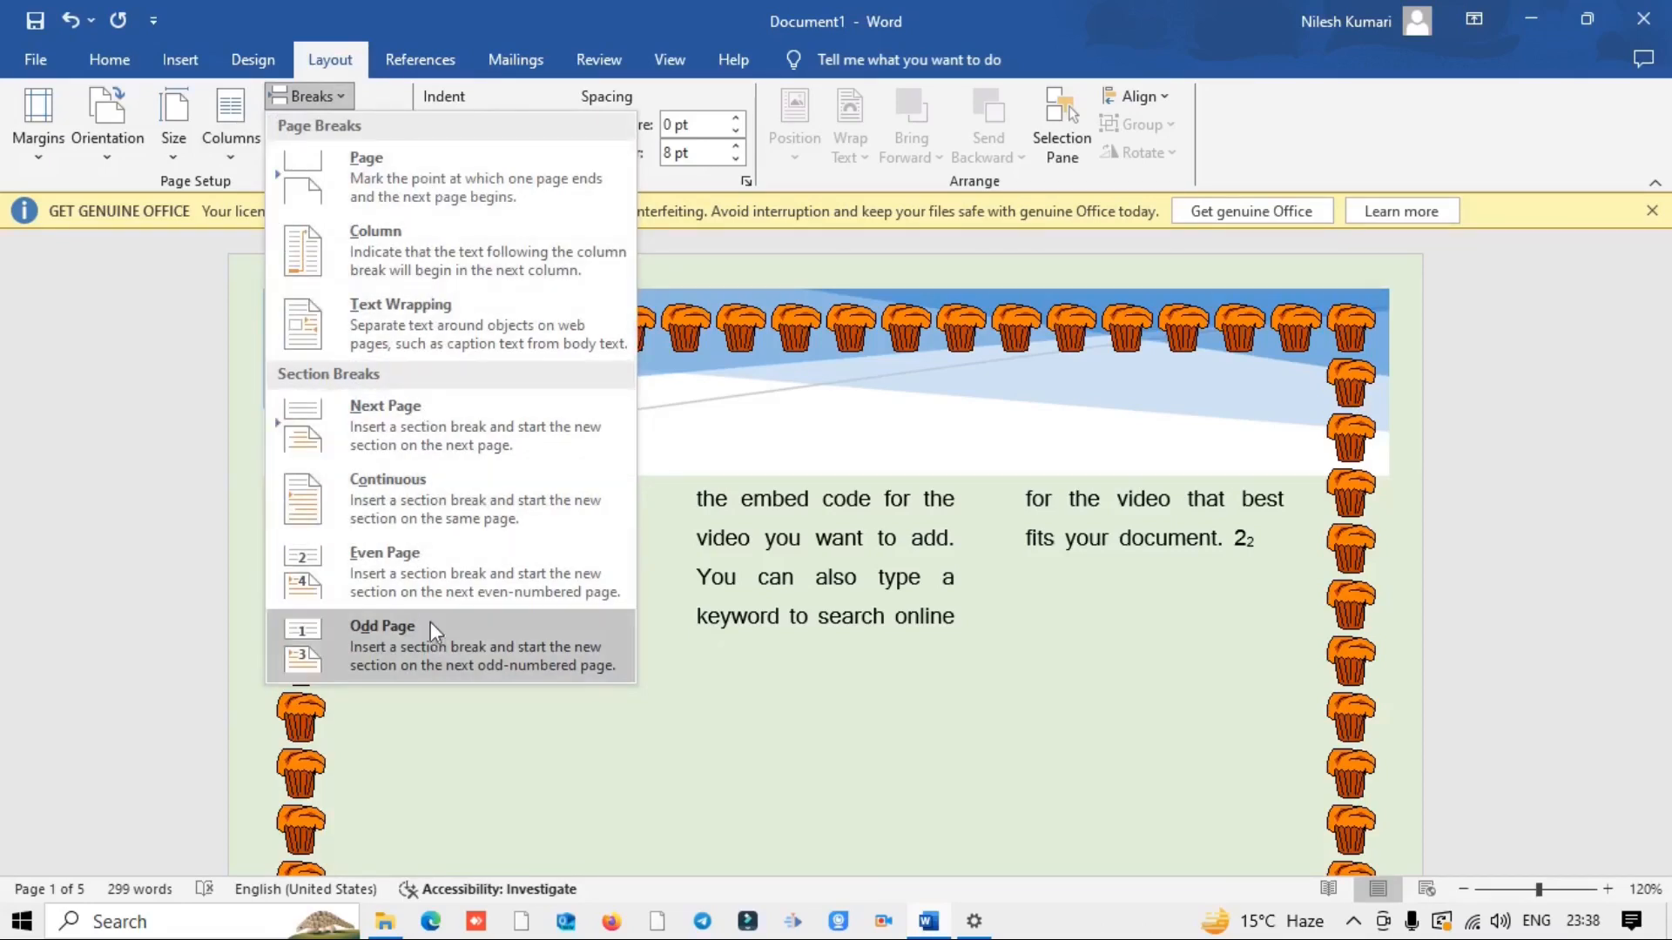
left_click(952, 617)
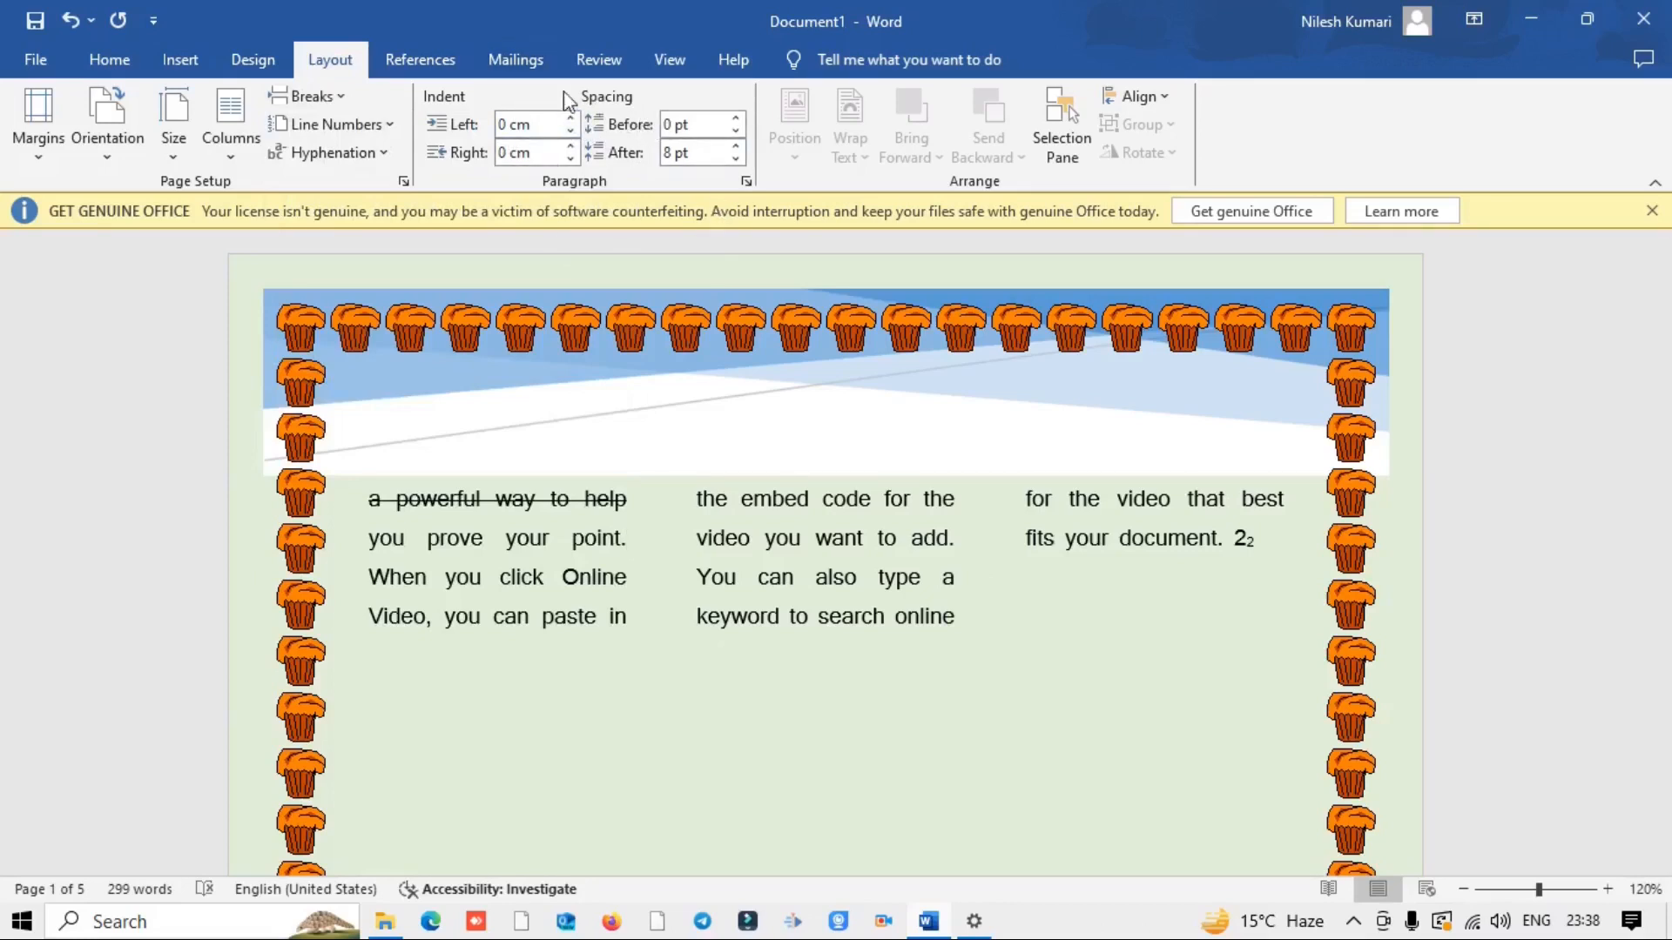
Step: Examine the paragraph's indent and spacing settings and its line and page break settings, leaving them as they are
left_click(745, 182)
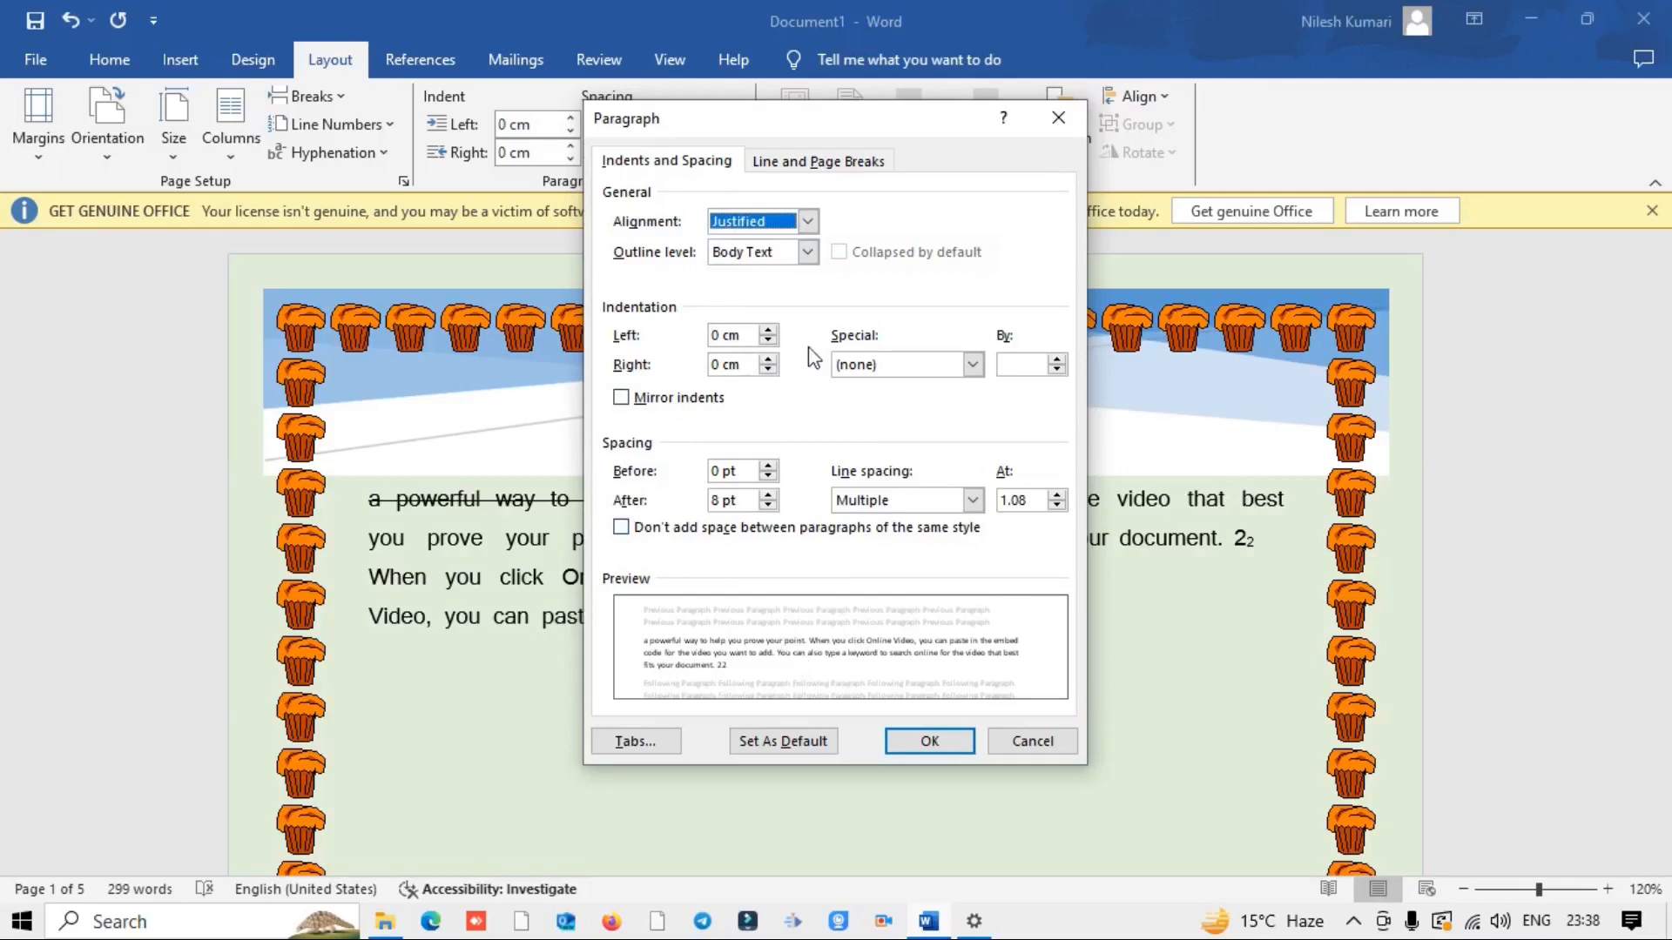
left_click(845, 164)
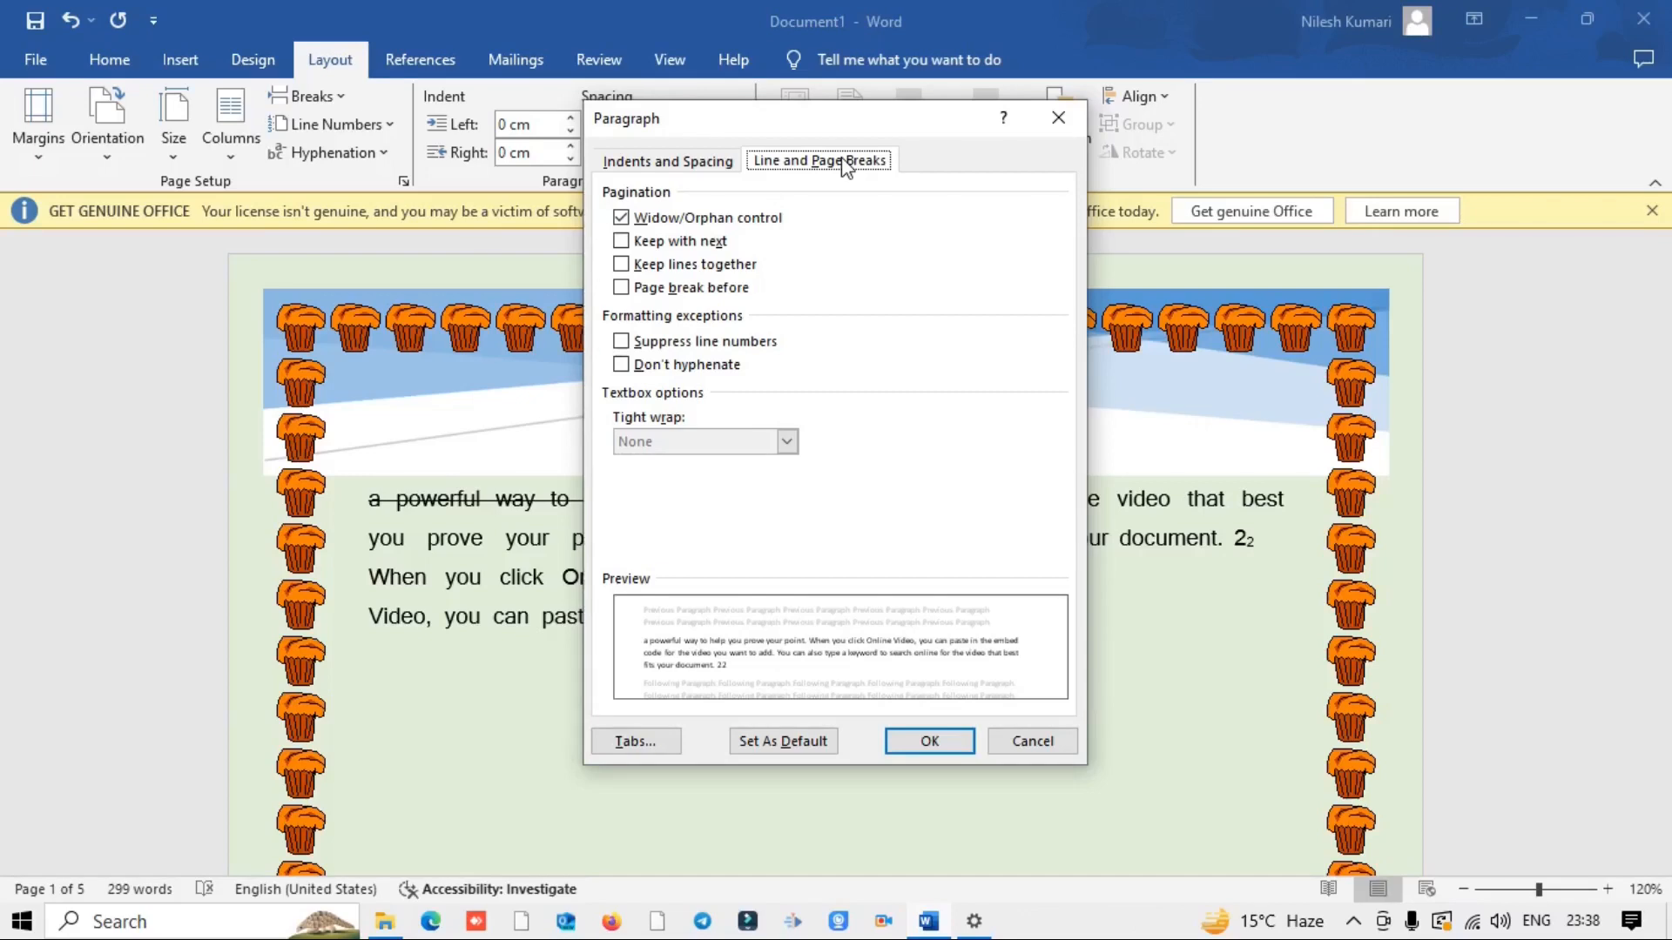
left_click(705, 164)
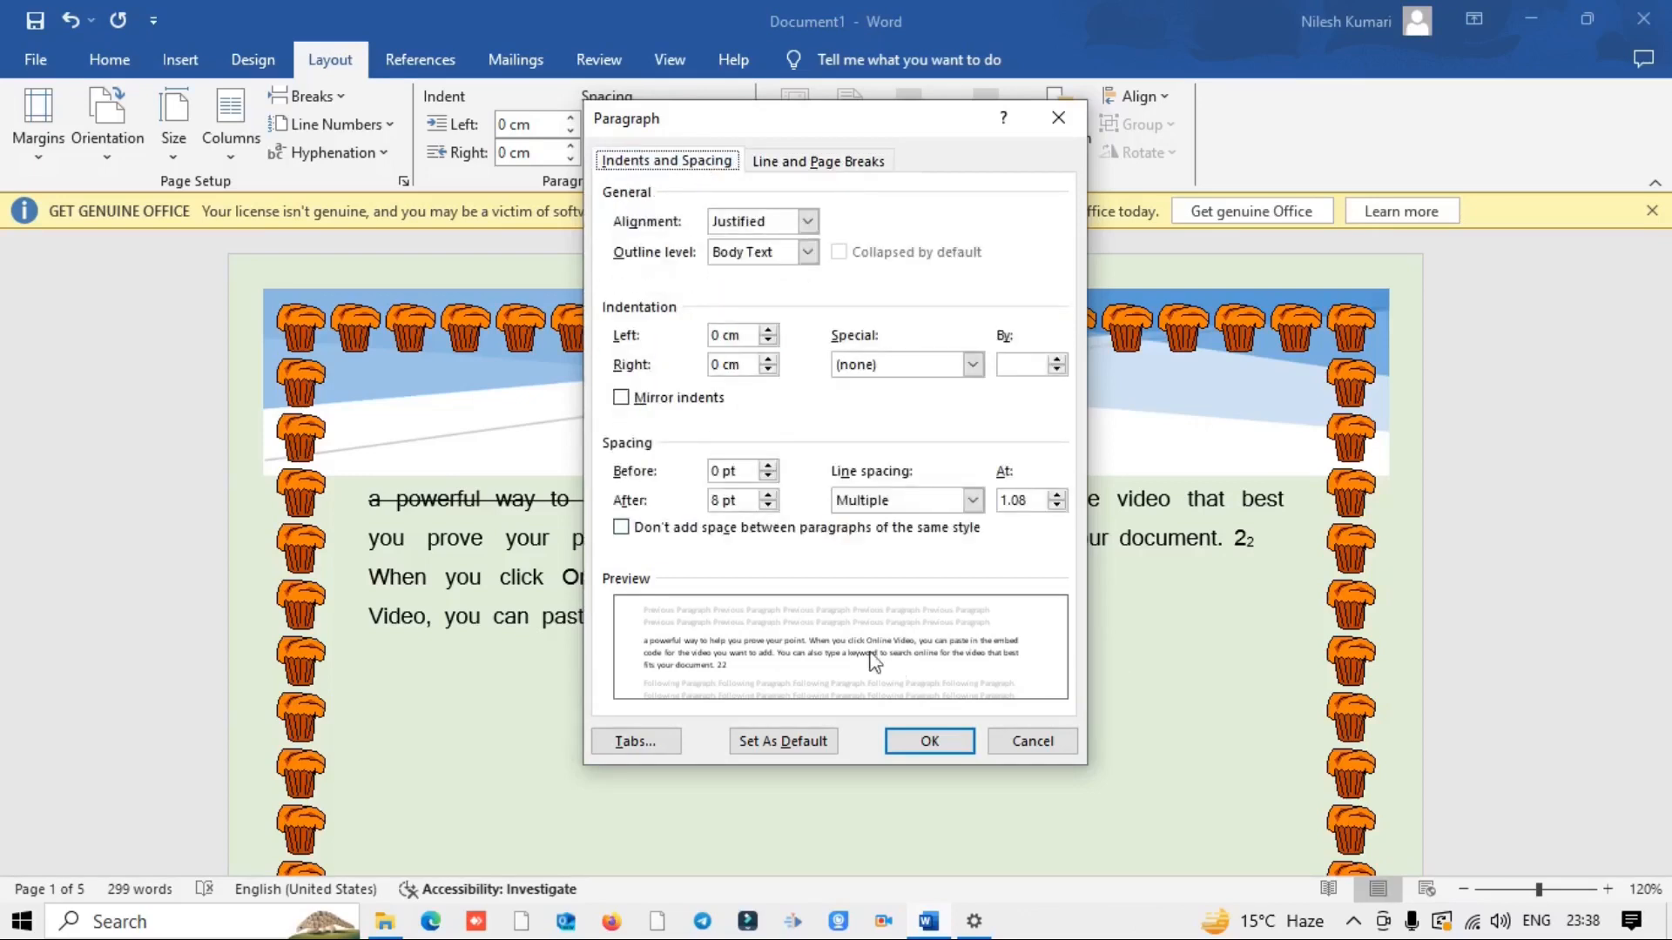
left_click(929, 741)
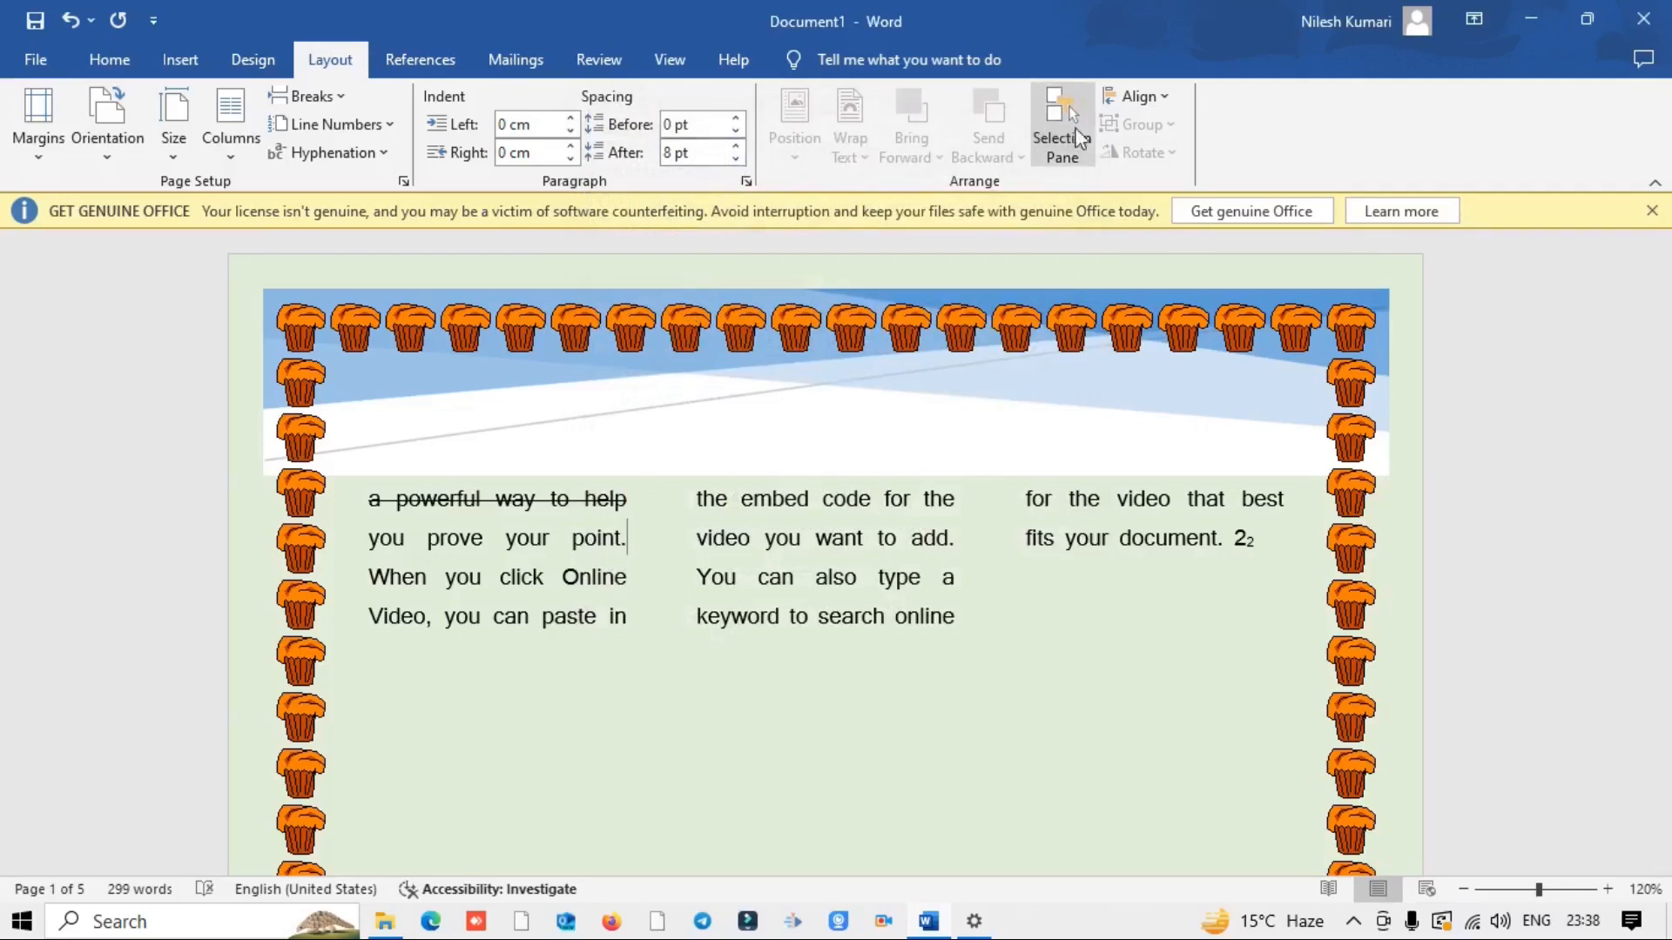
Step: View the reference tools, and examine the envelope creation settings without adding an envelope
left_click(419, 61)
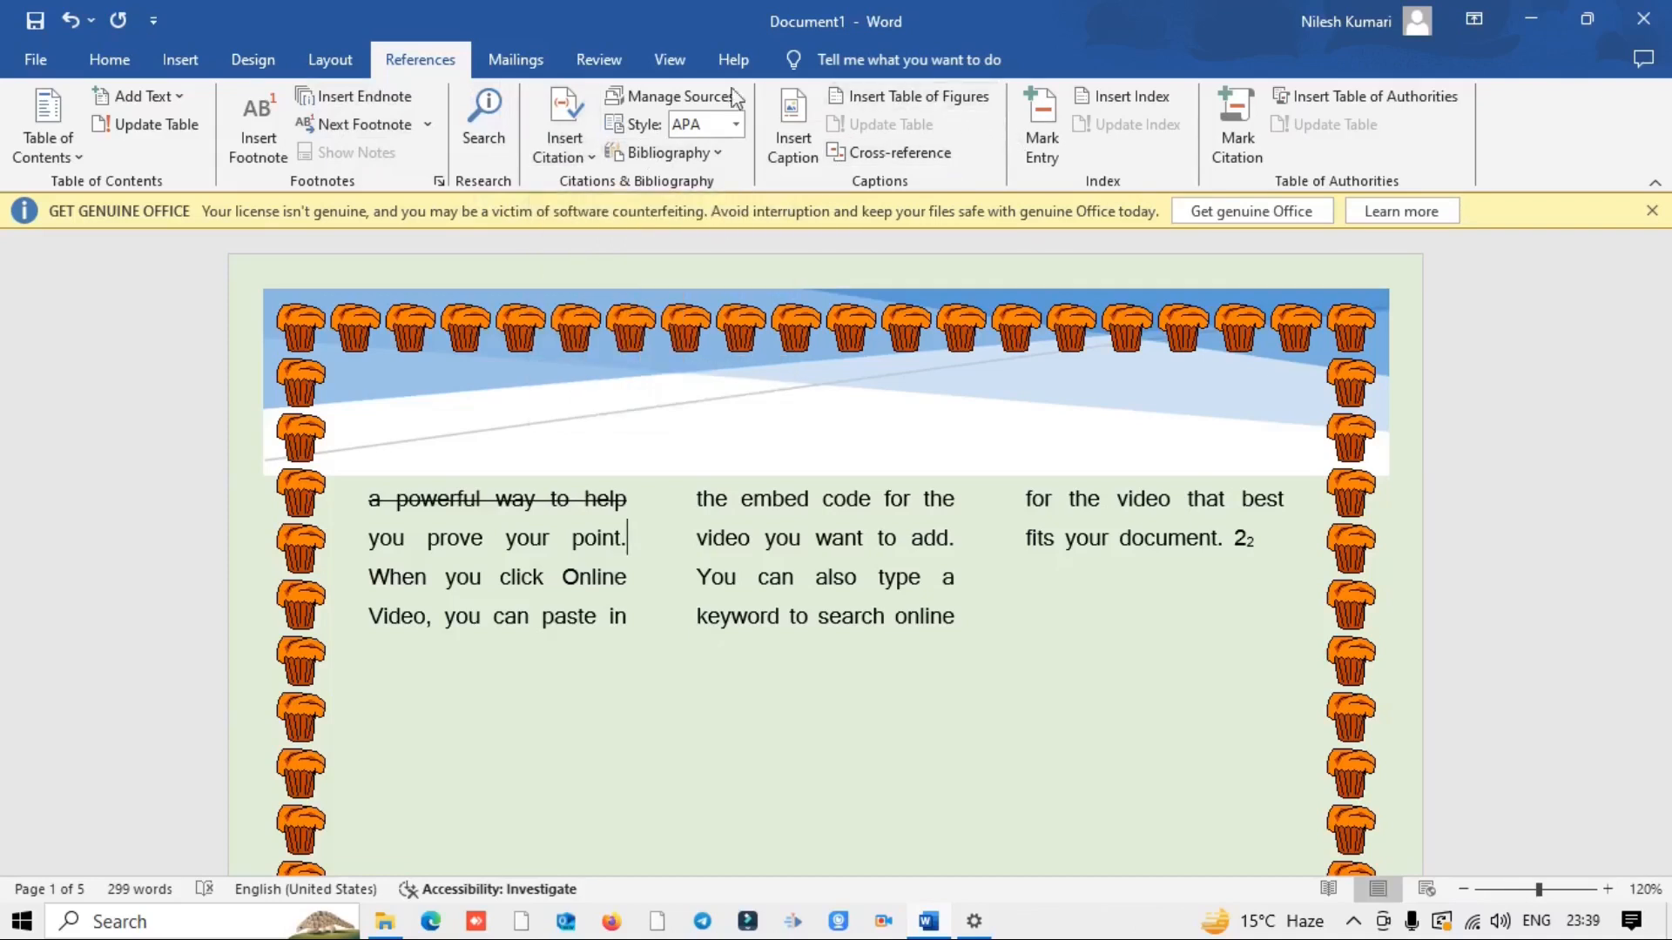
left_click(523, 63)
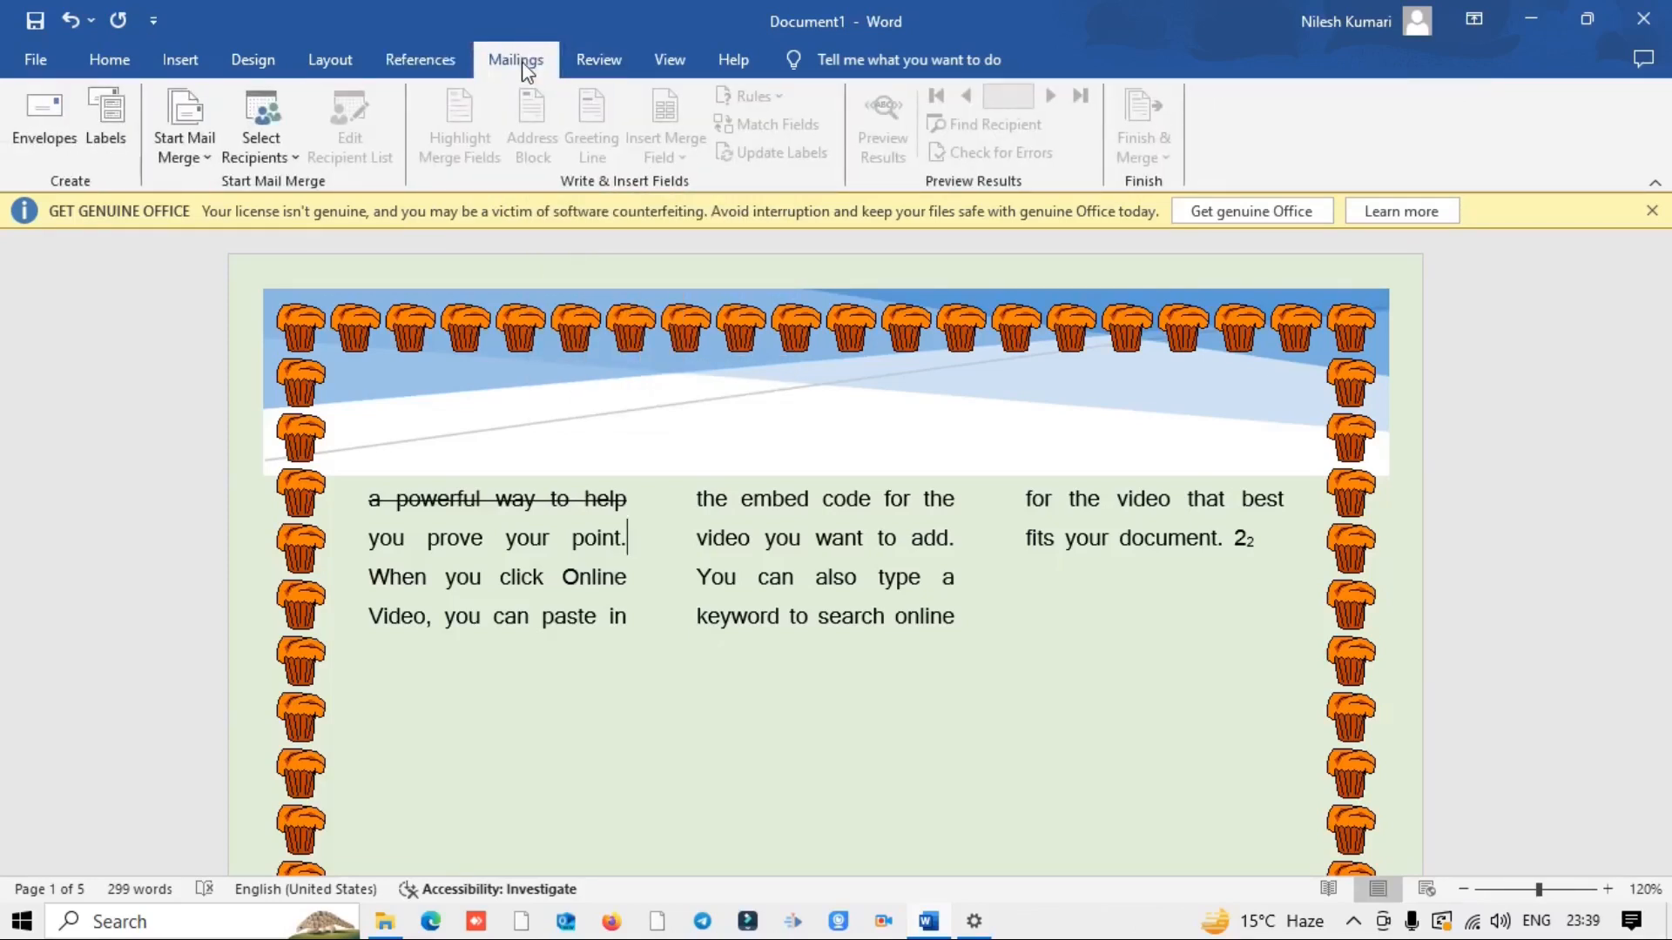
left_click(49, 119)
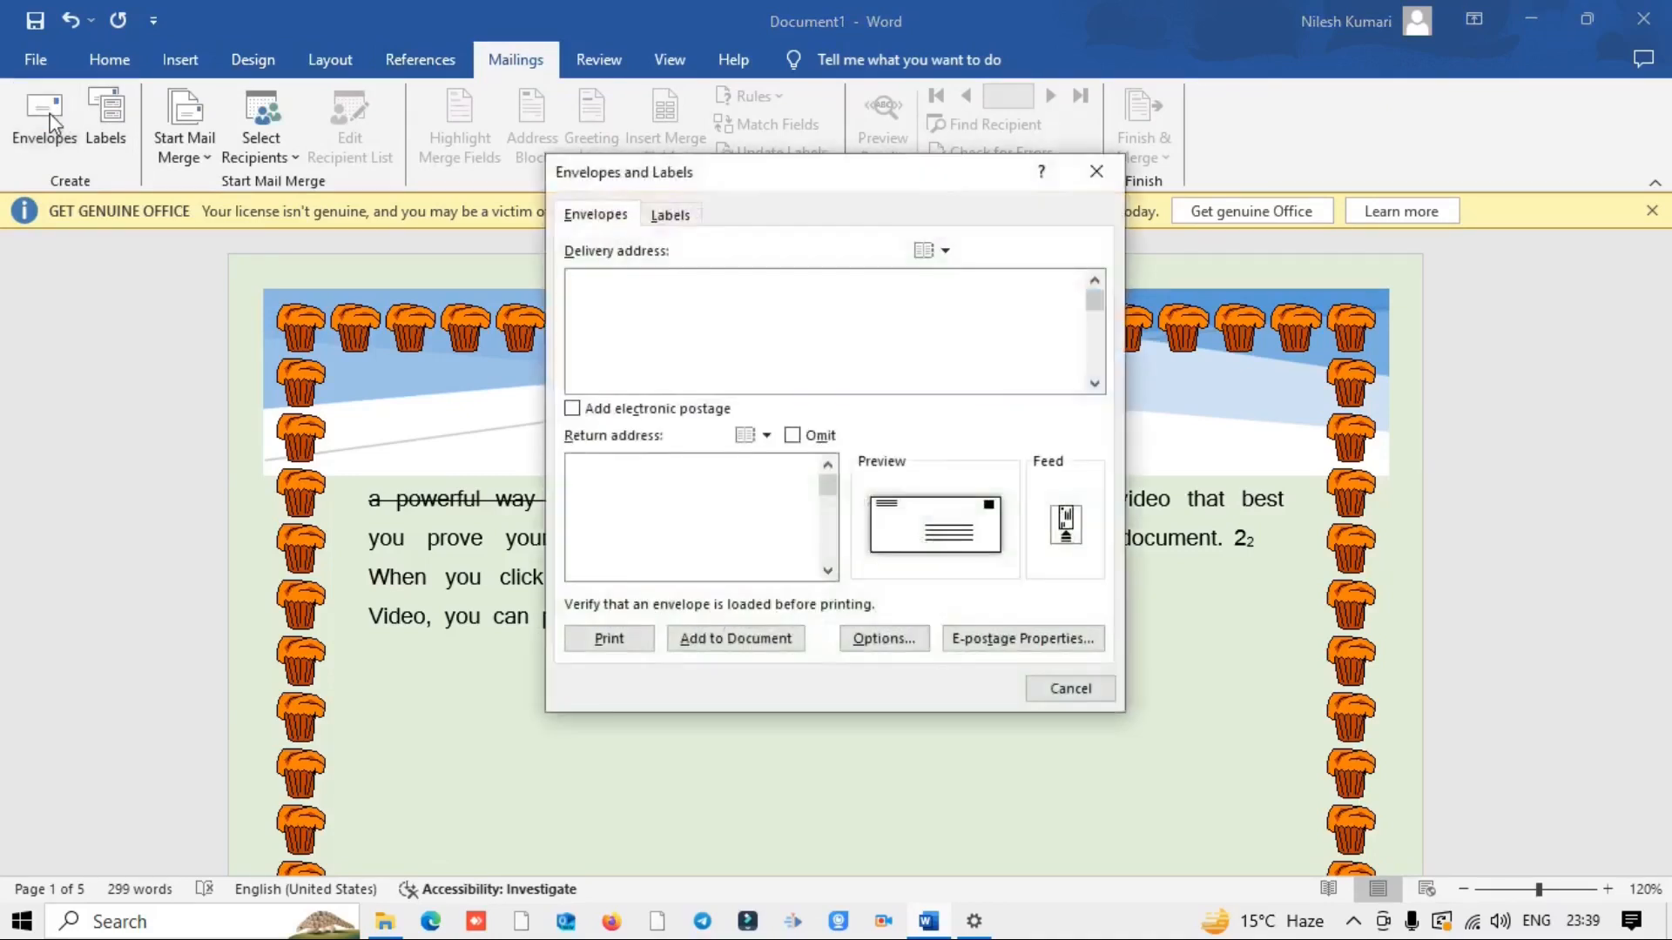
left_click(953, 516)
left_click(879, 667)
left_click(1071, 689)
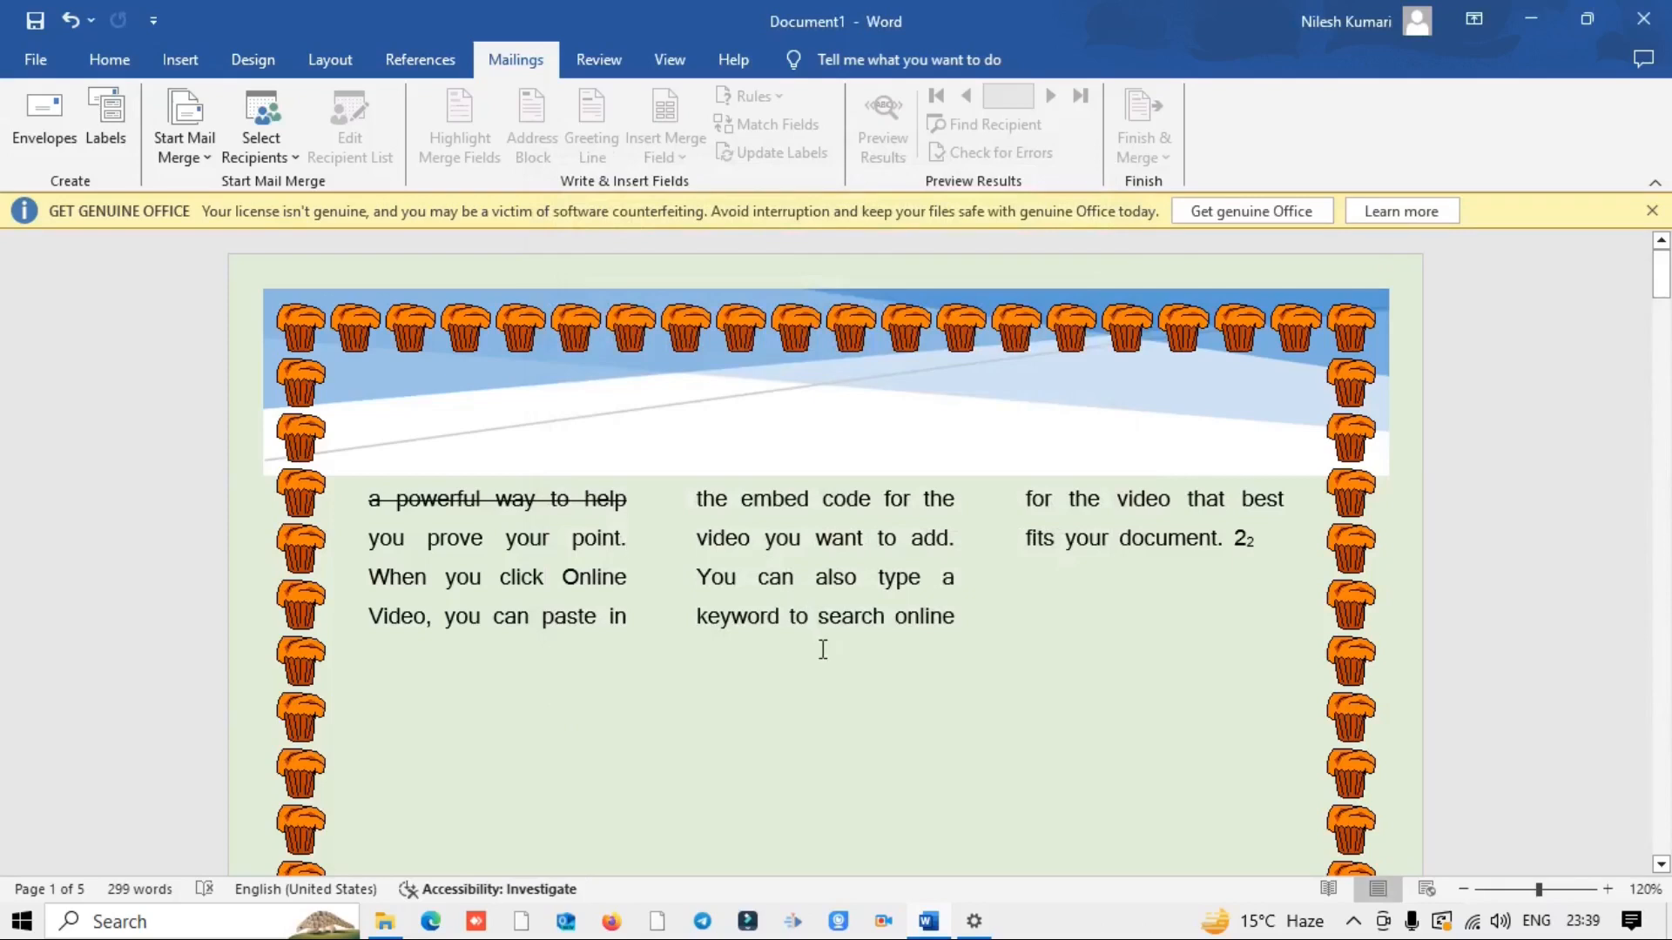
scroll(823, 649, "down", 1)
scroll(645, 485, "down", 5)
scroll(649, 488, "down", 10)
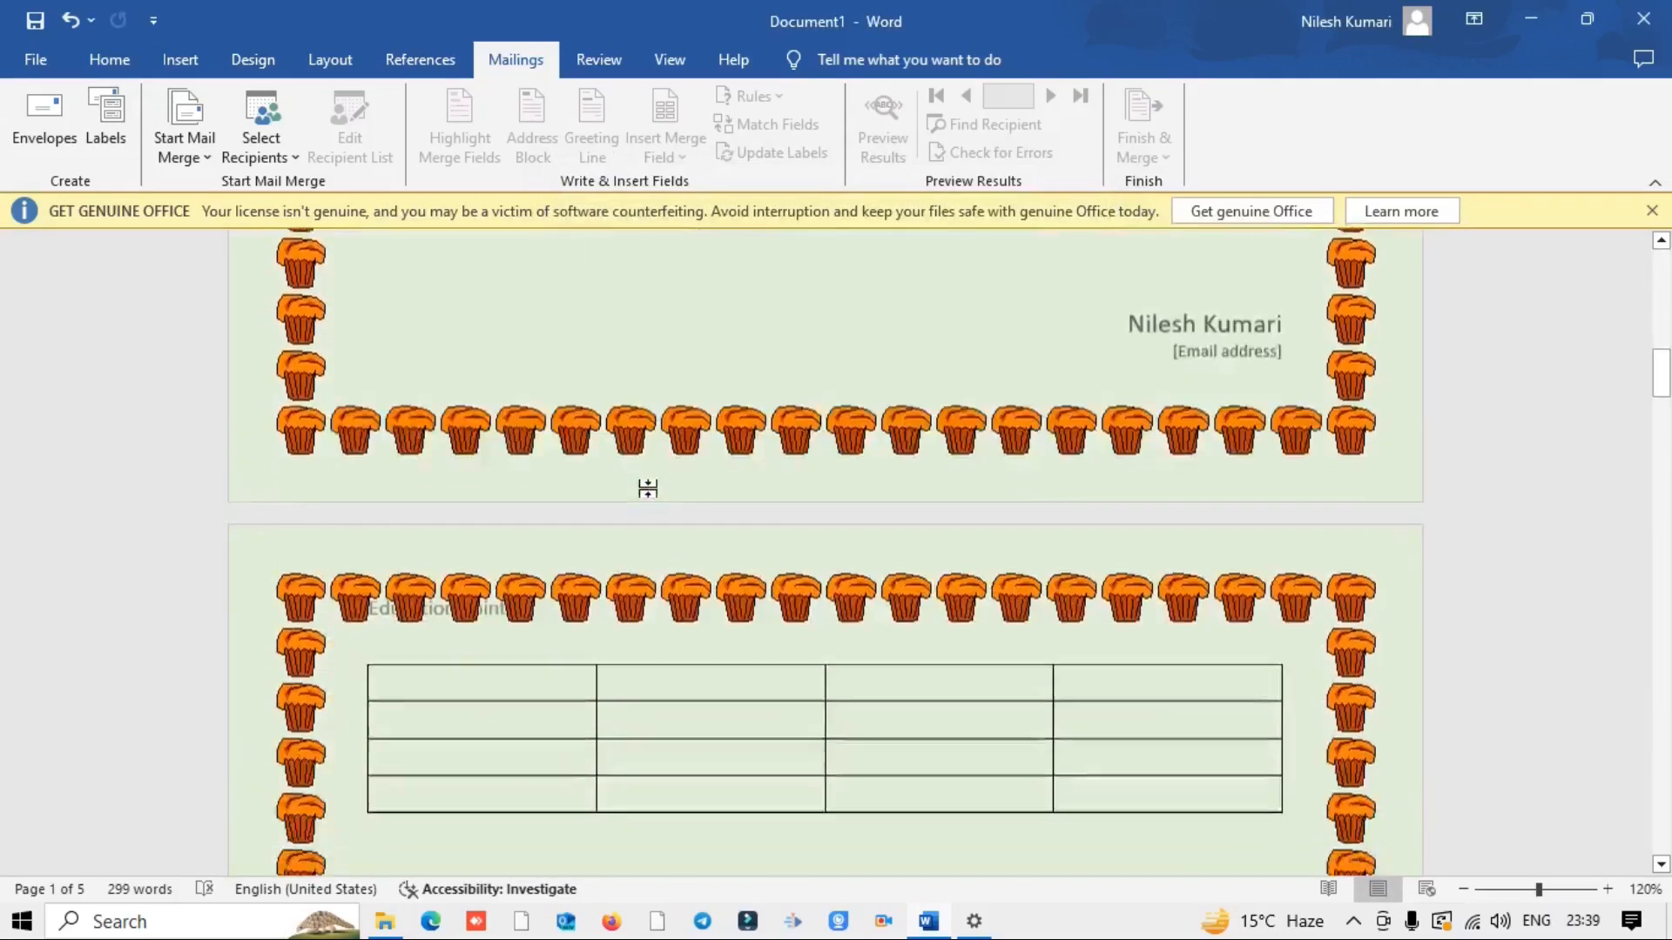
scroll(649, 486, "up", 5)
scroll(659, 486, "up", 10)
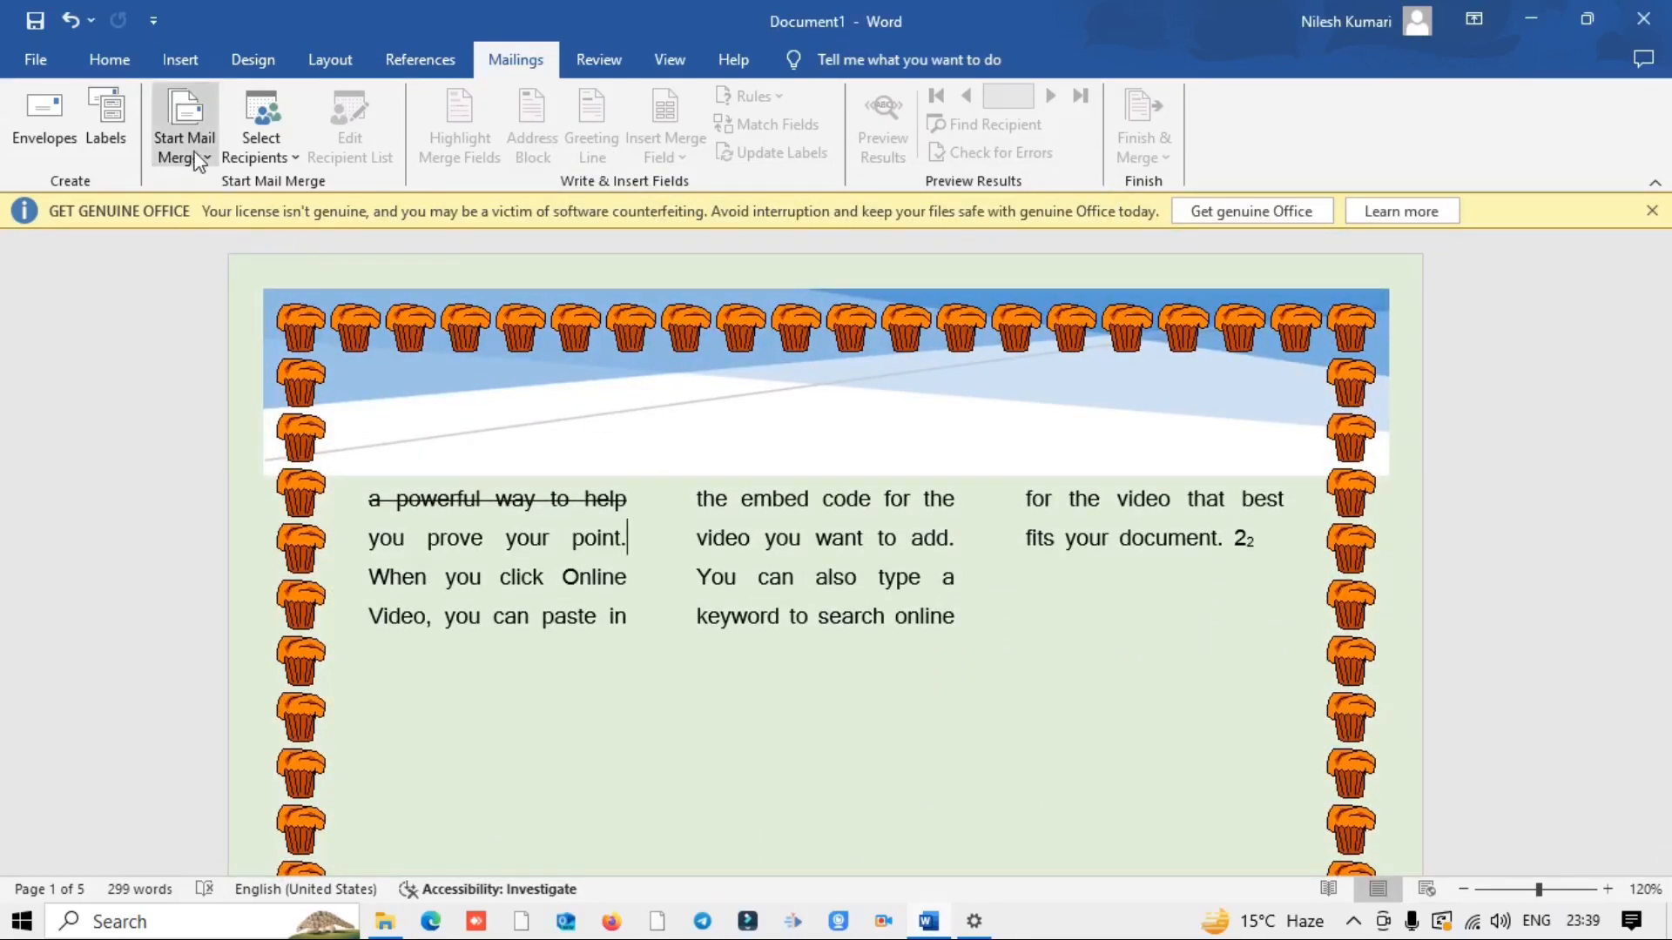
Step: Look through the mail merge document types and the sources for selecting recipients
left_click(199, 159)
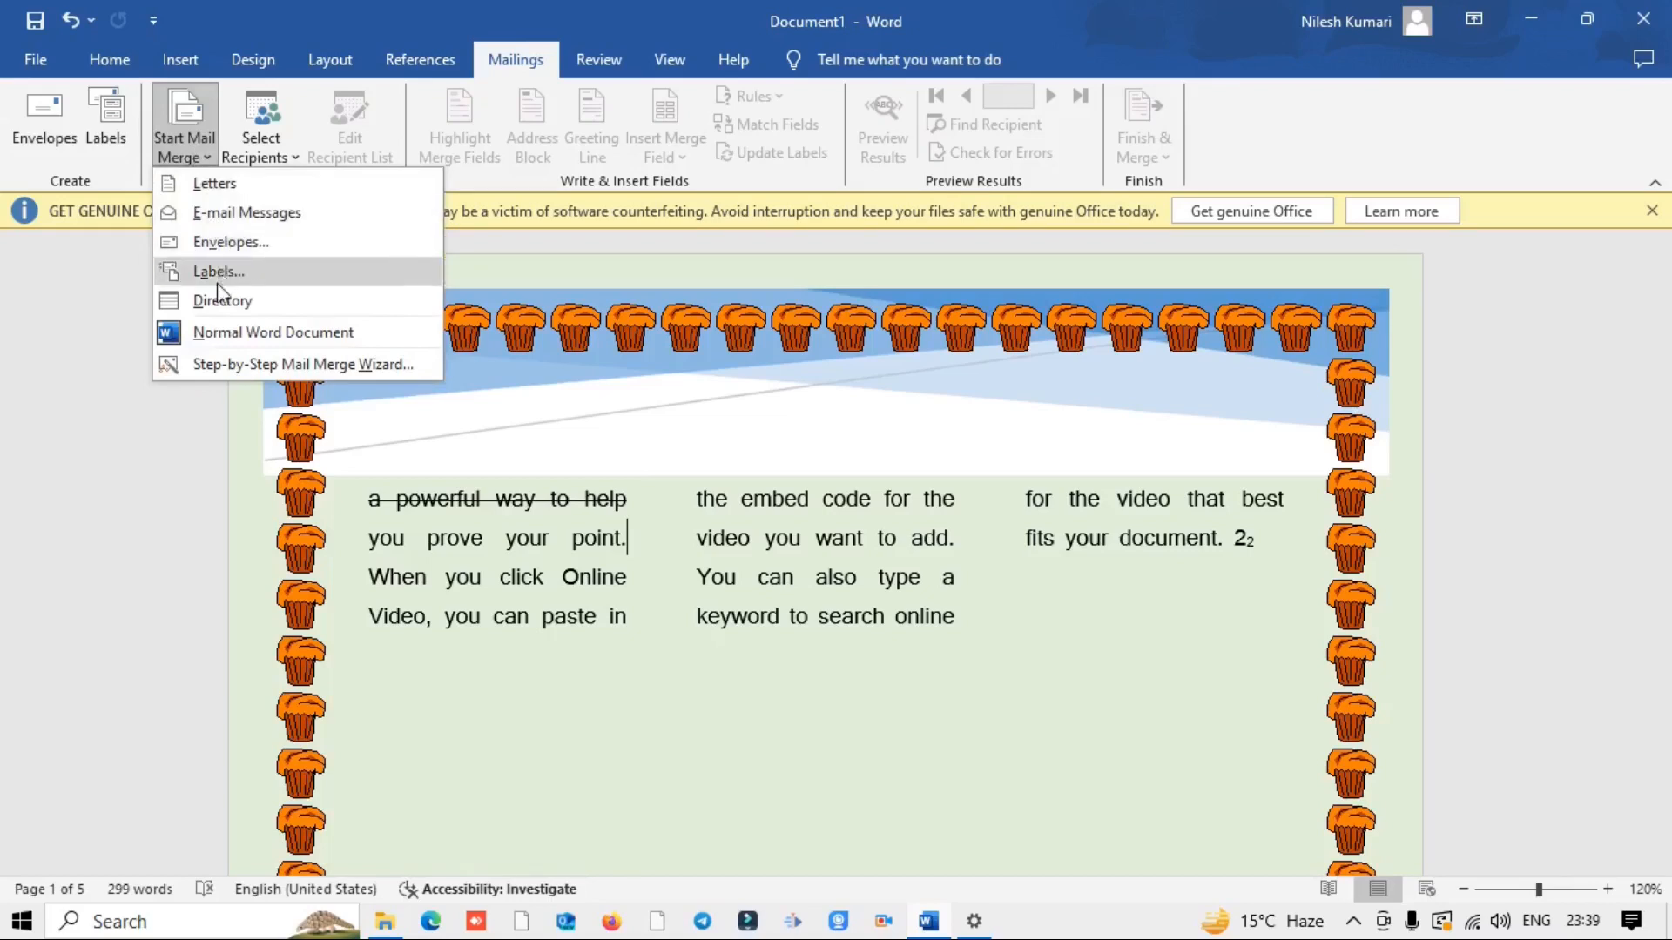
left_click(481, 486)
left_click(270, 162)
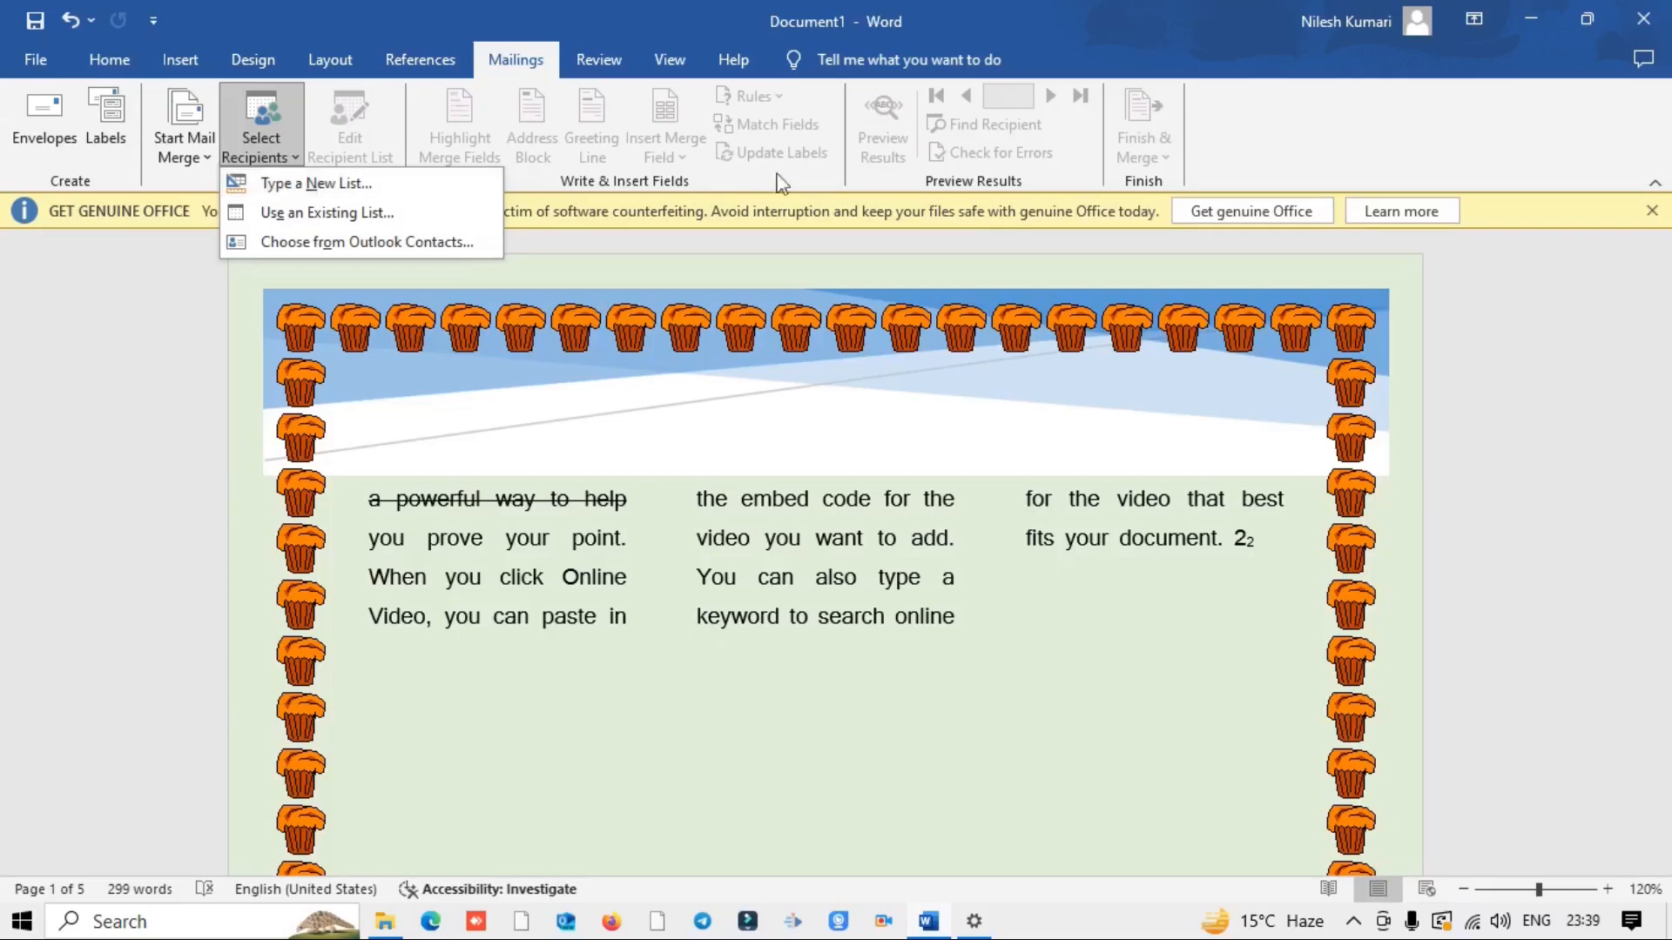
left_click(977, 526)
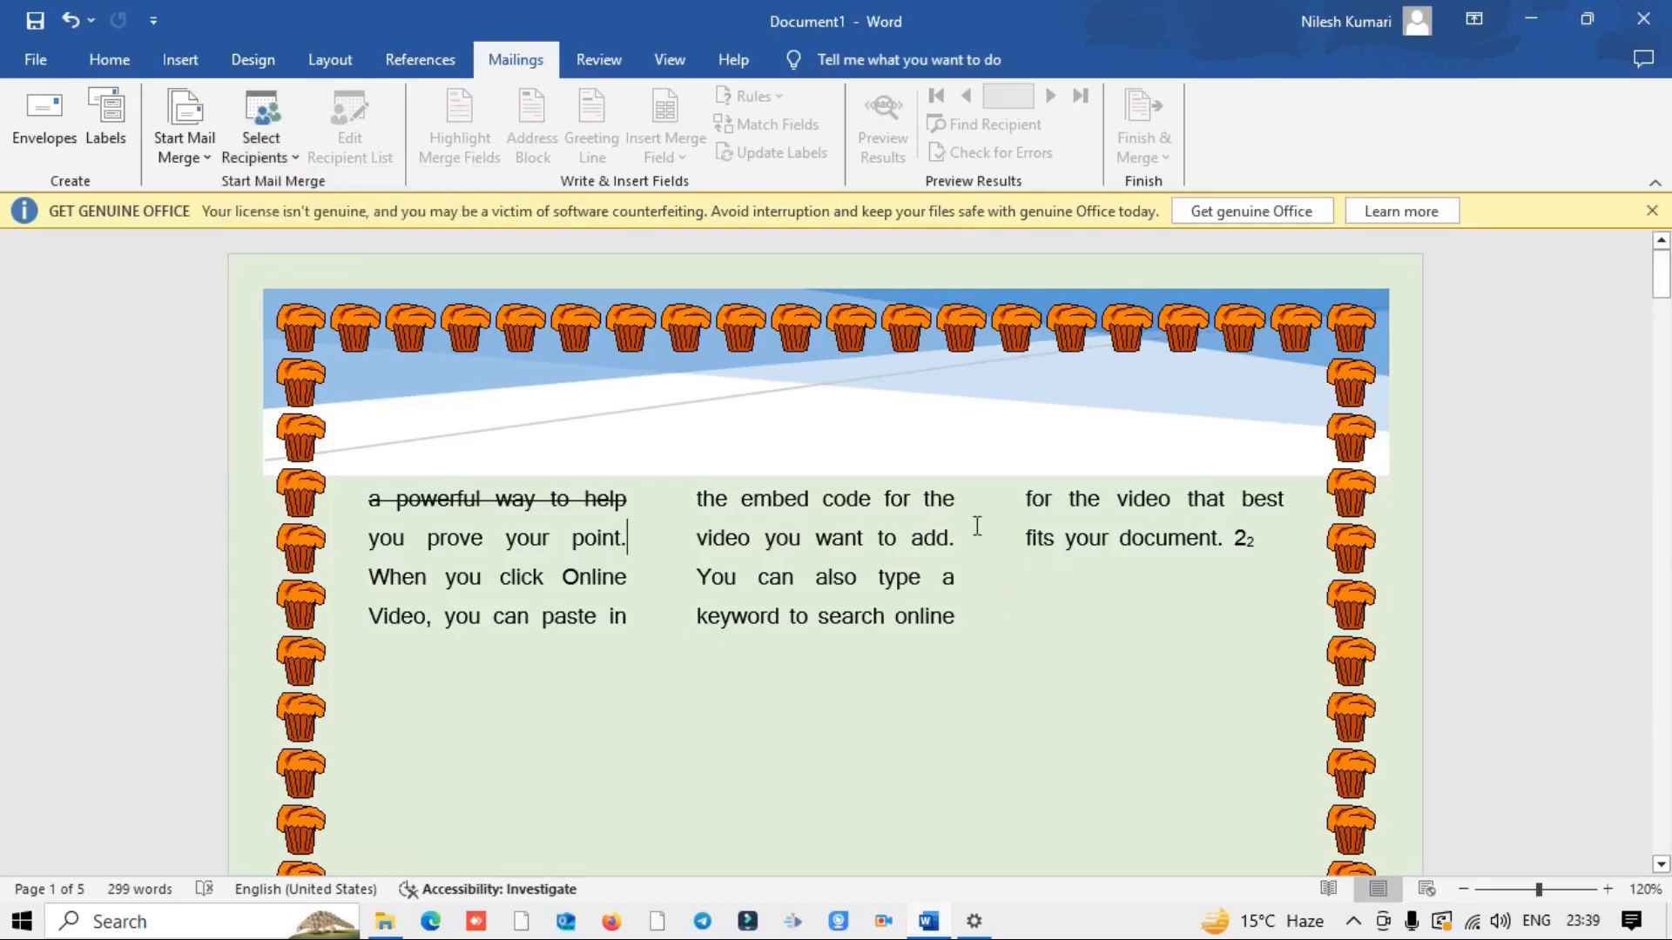
Step: Show the document review tools and the view options
left_click(622, 65)
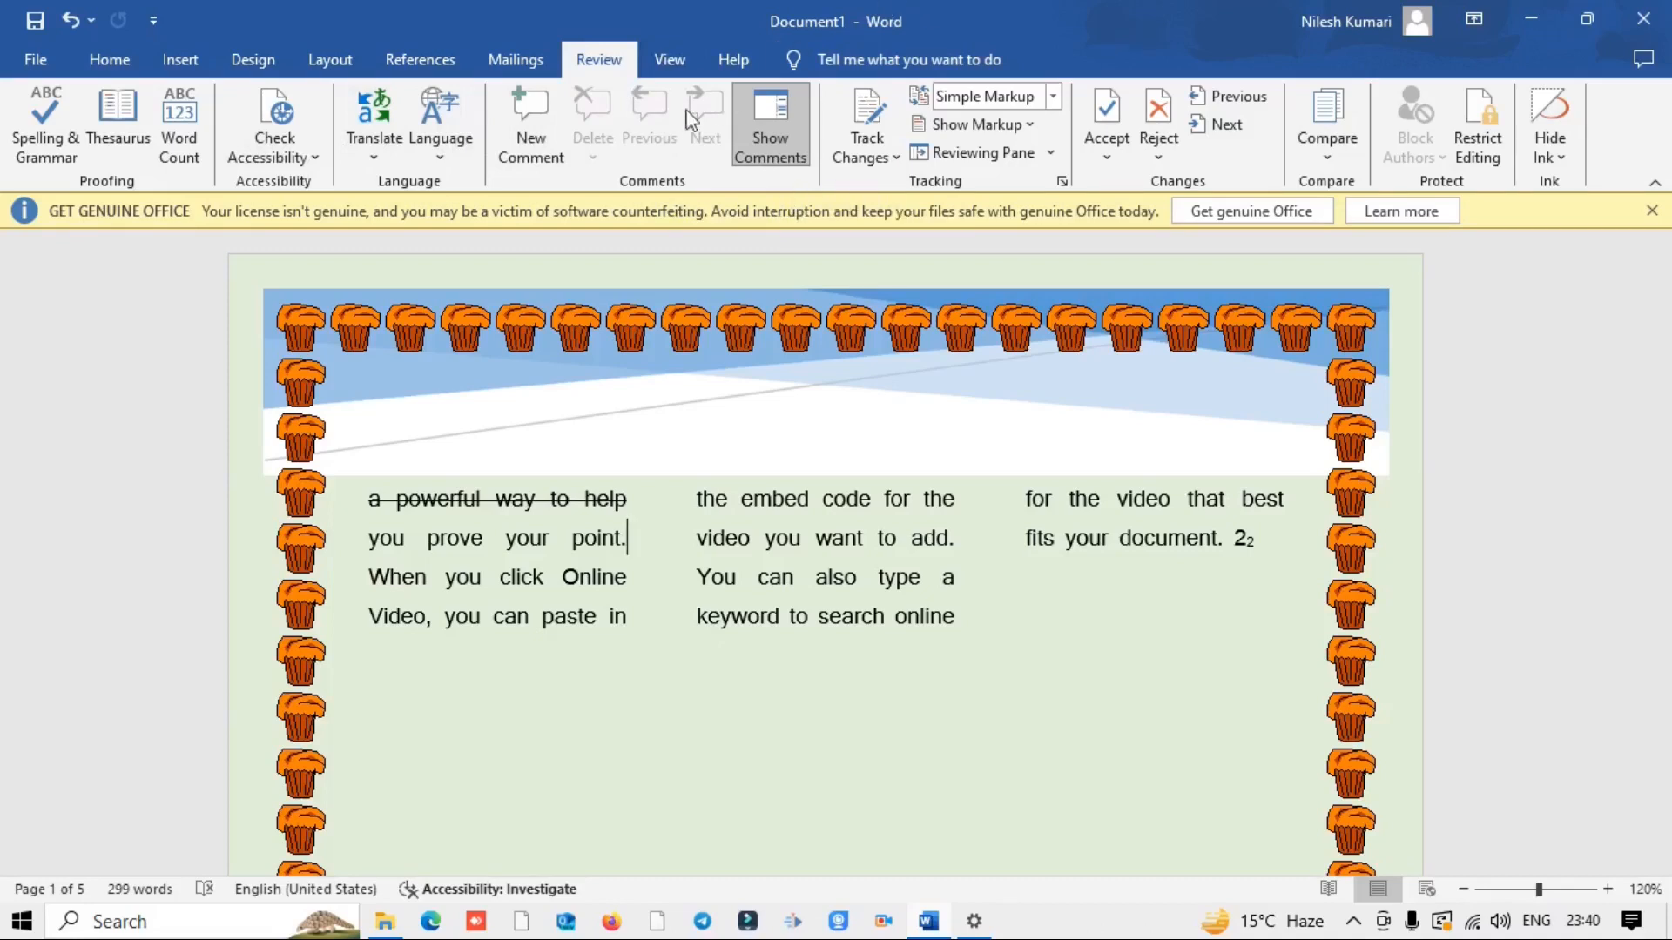
left_click(681, 61)
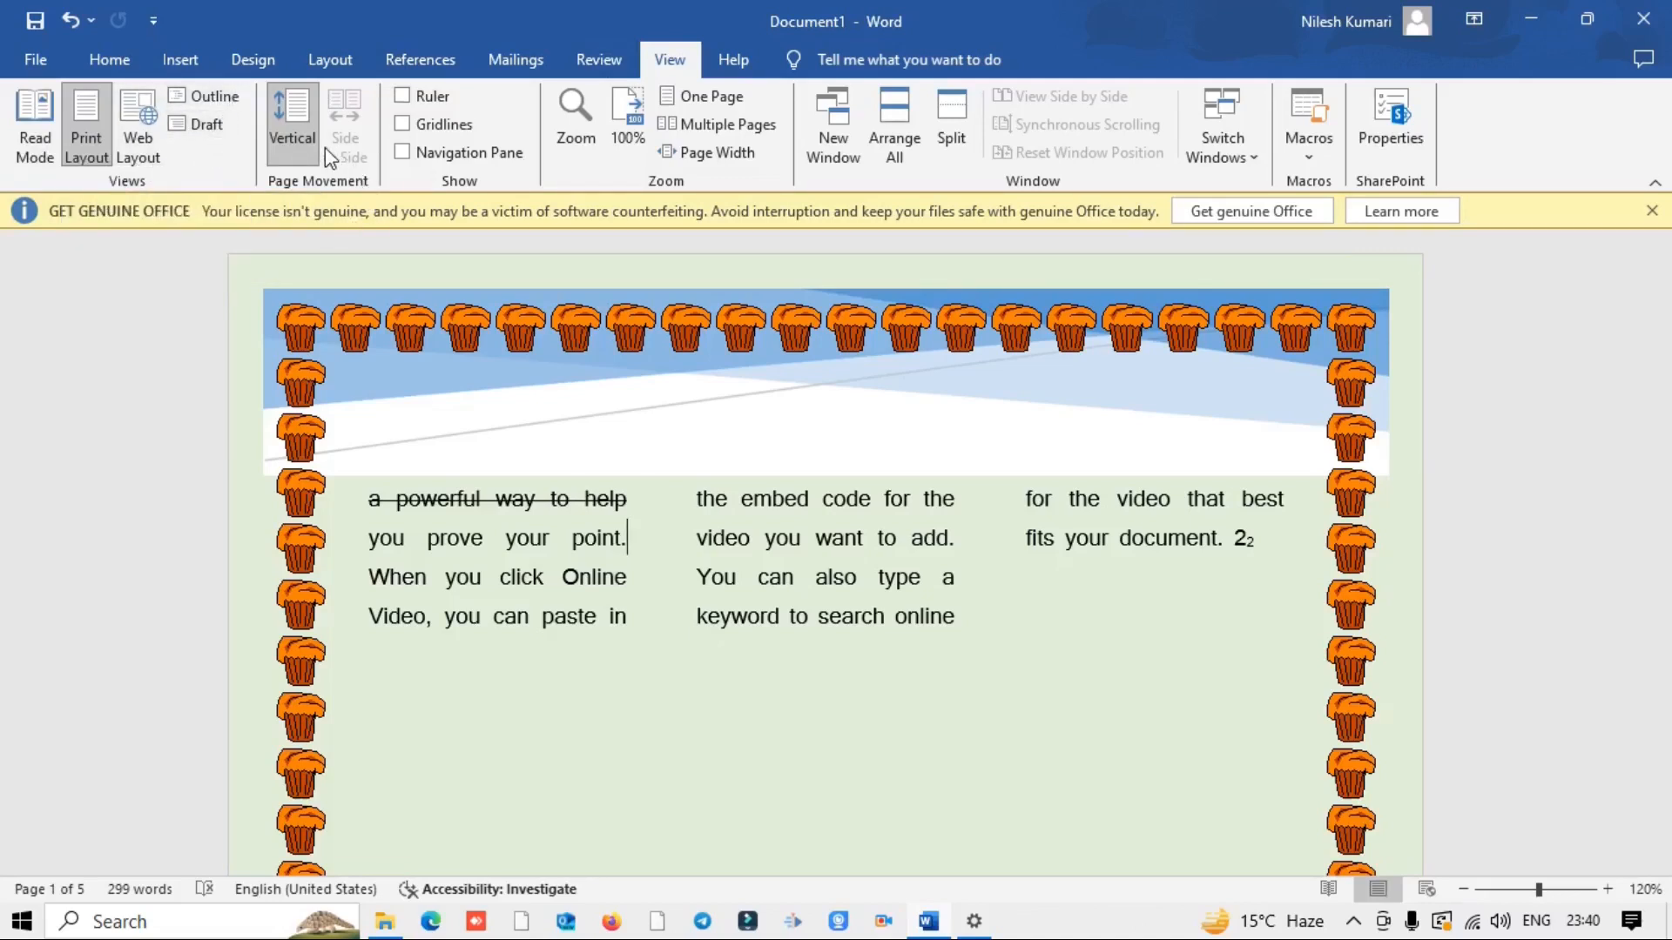
Step: Show and hide the ruler and the gridlines in turn, and examine the zoom settings without changing the zoom
left_click(405, 93)
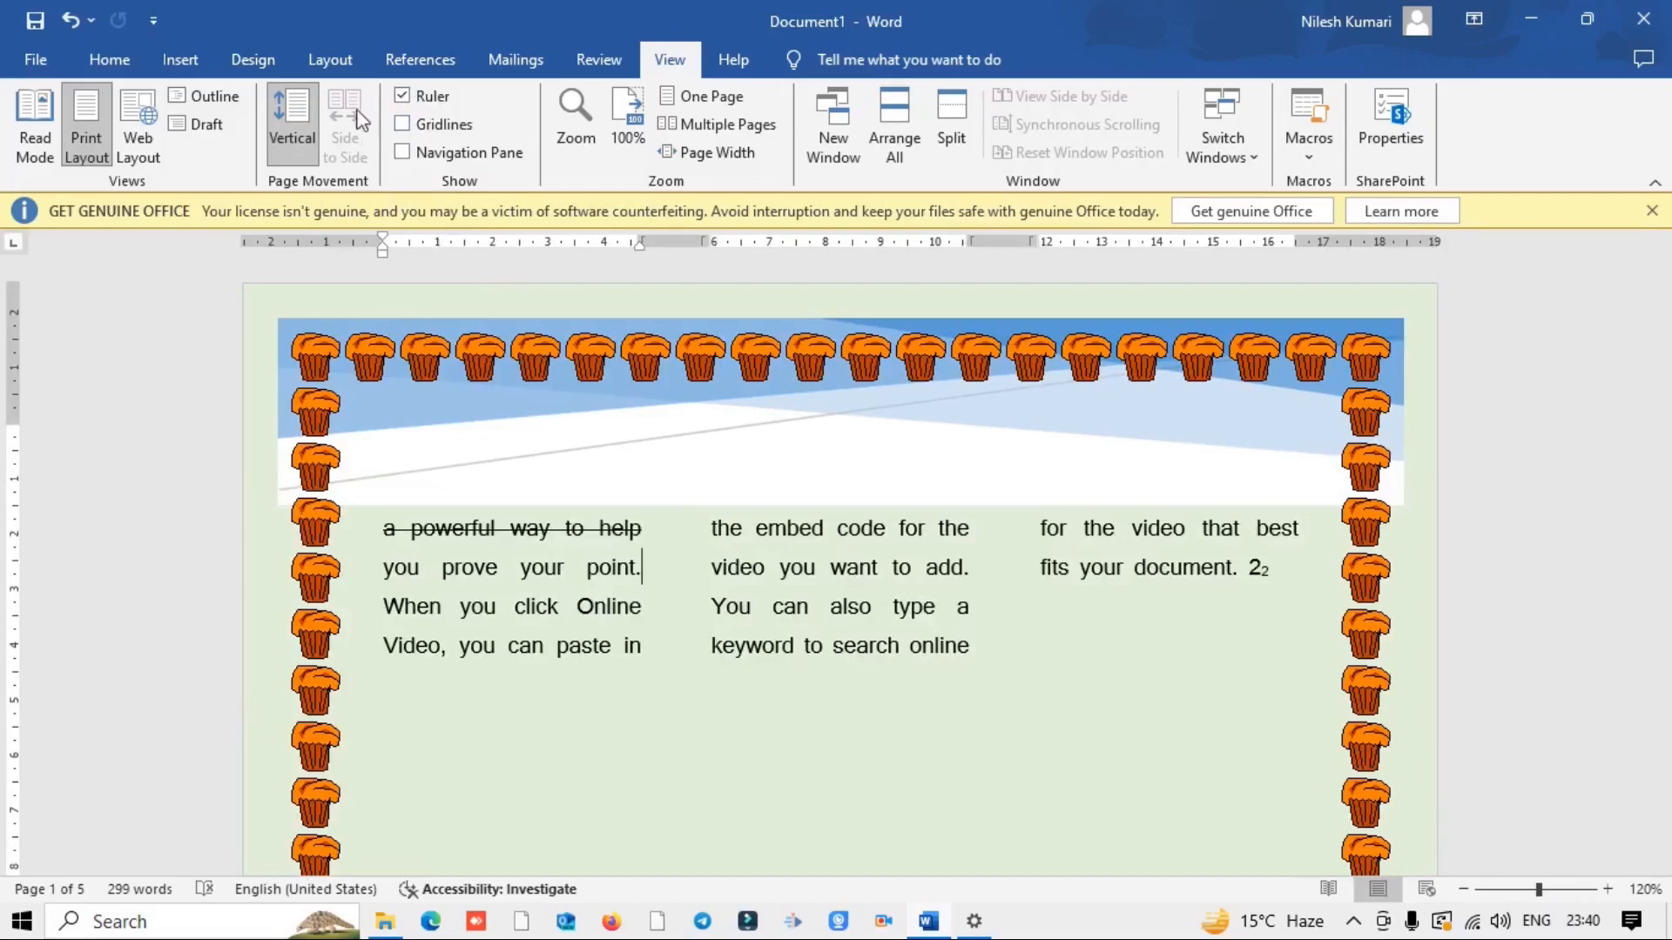
left_click(421, 97)
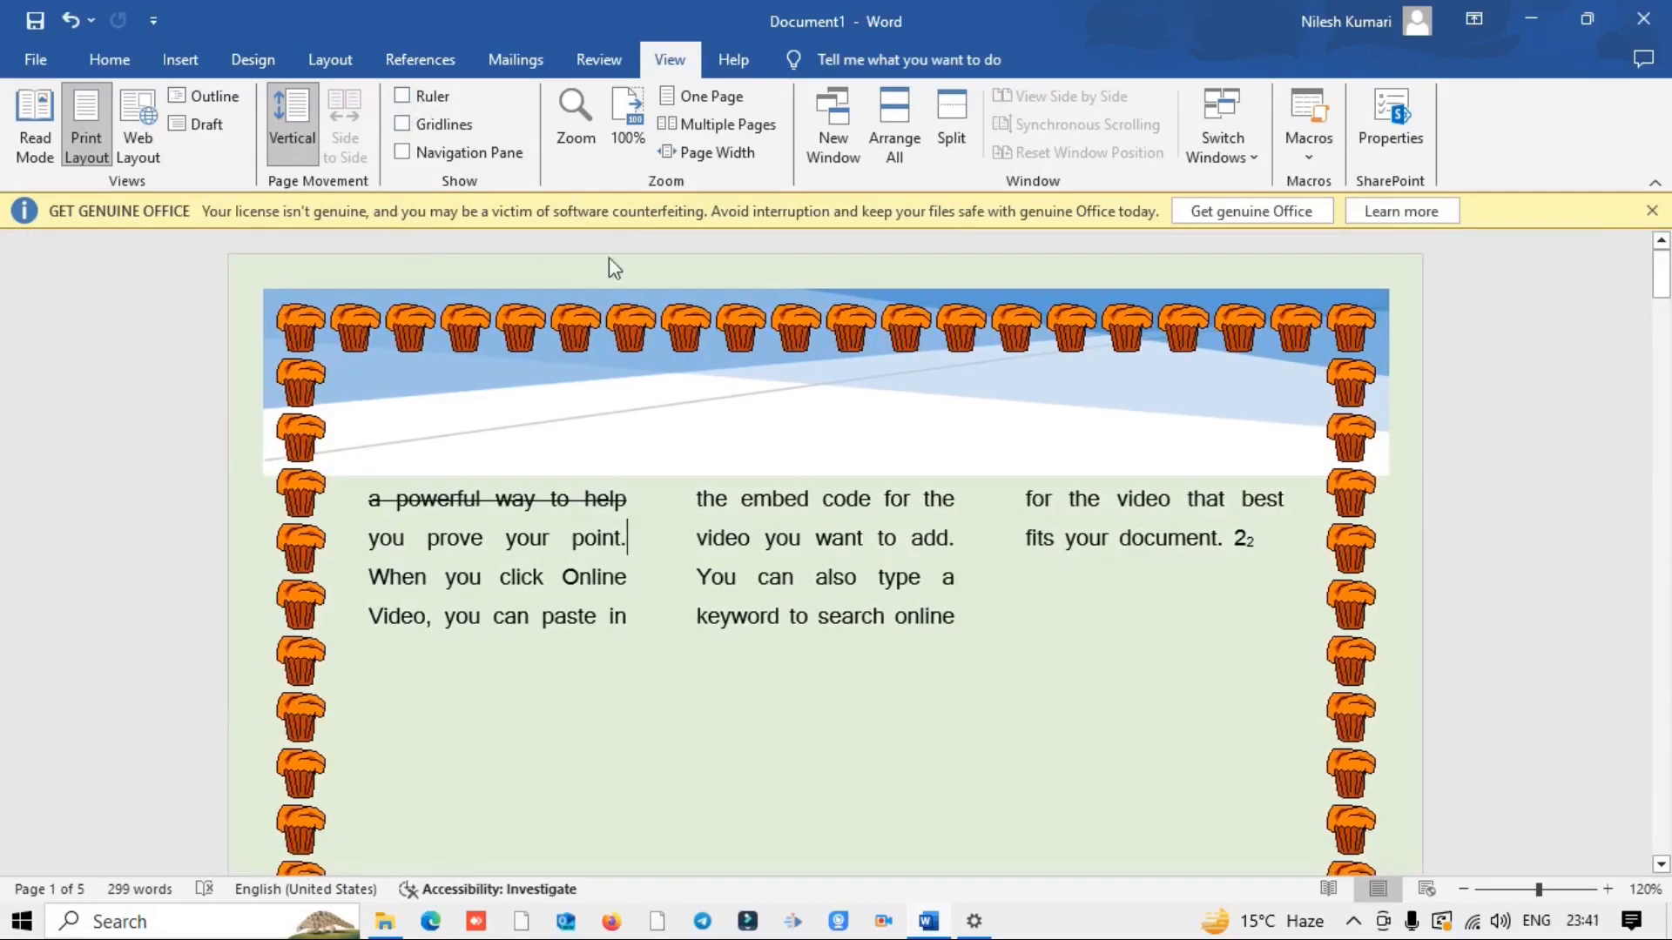
left_click(402, 124)
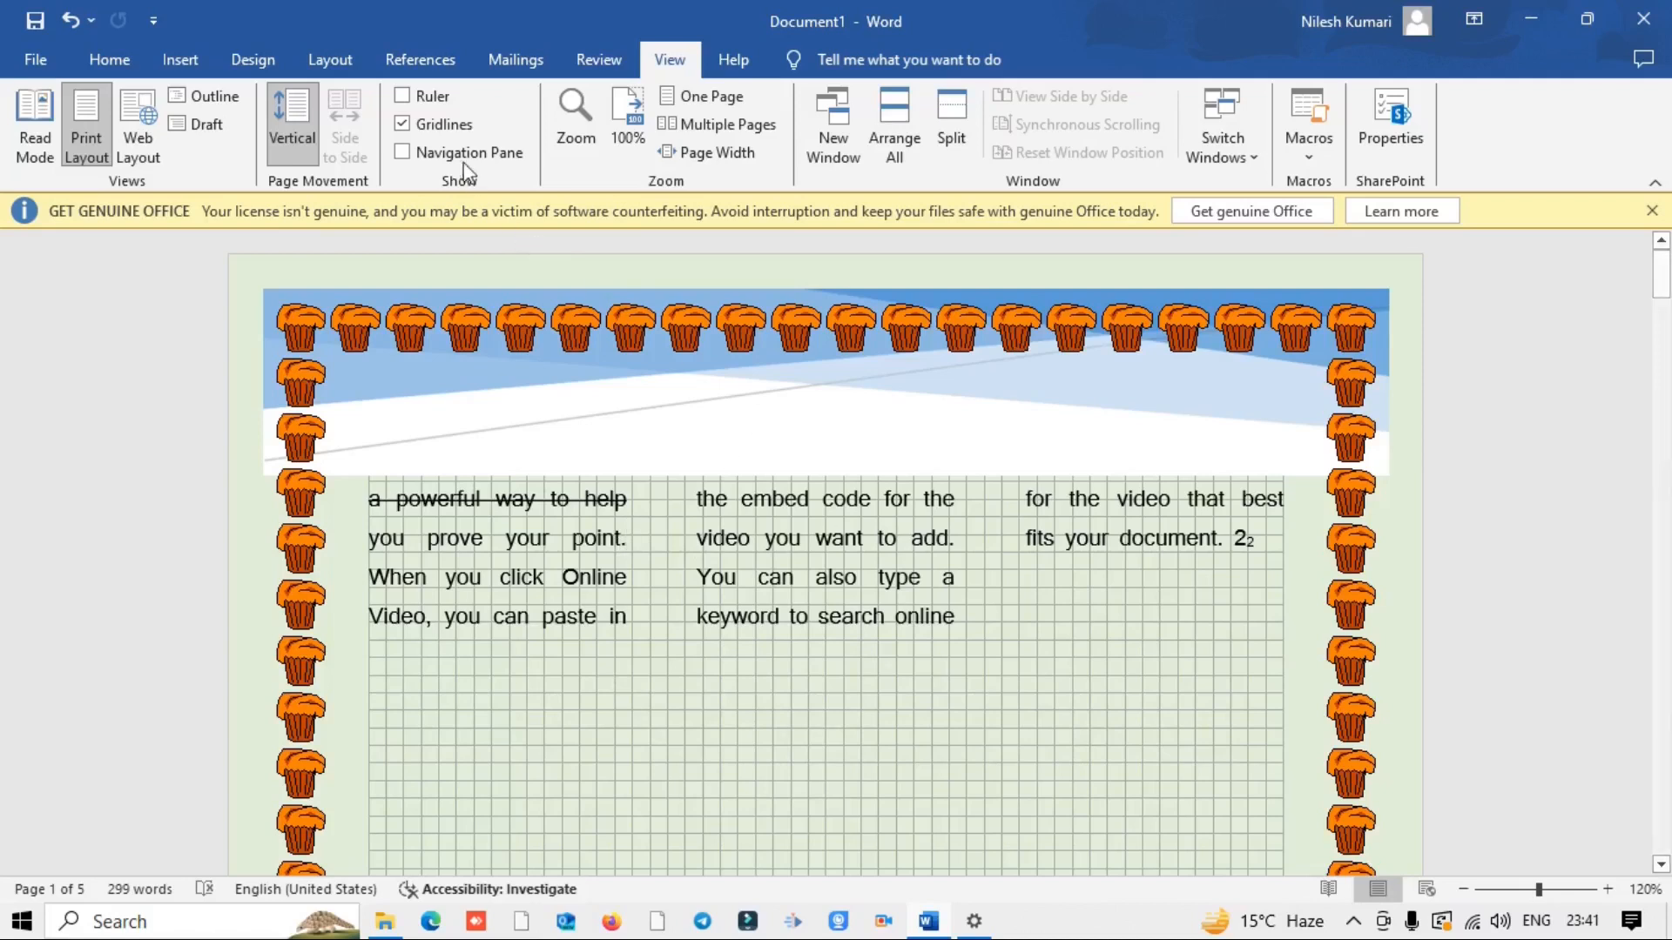
left_click(403, 124)
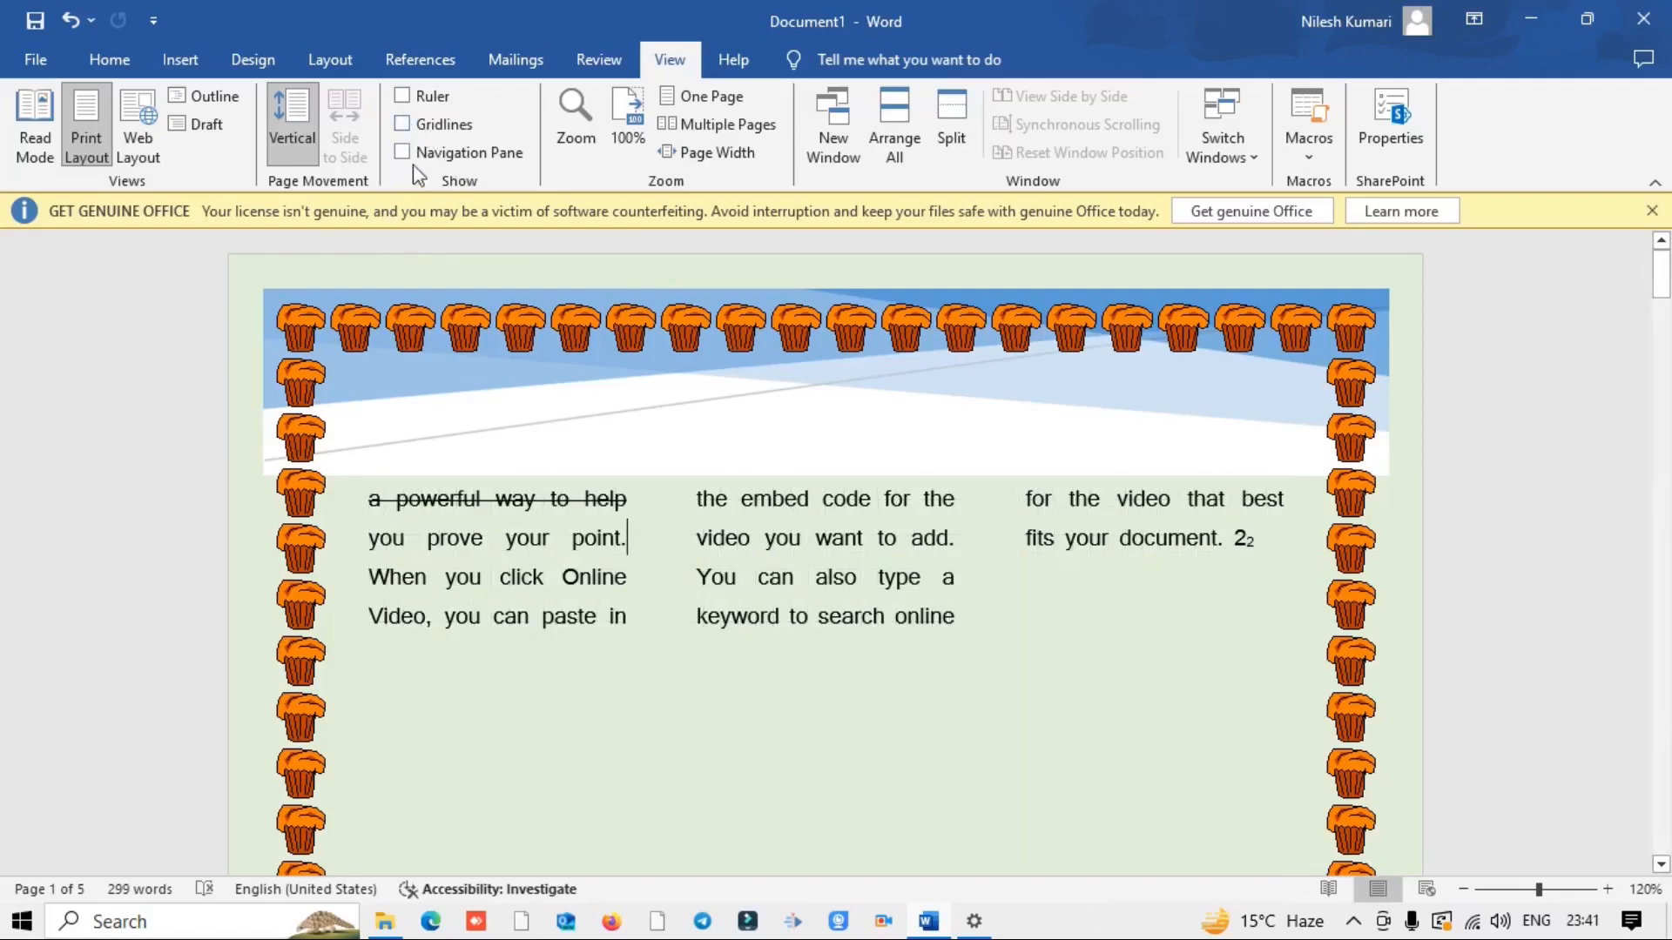
left_click(576, 102)
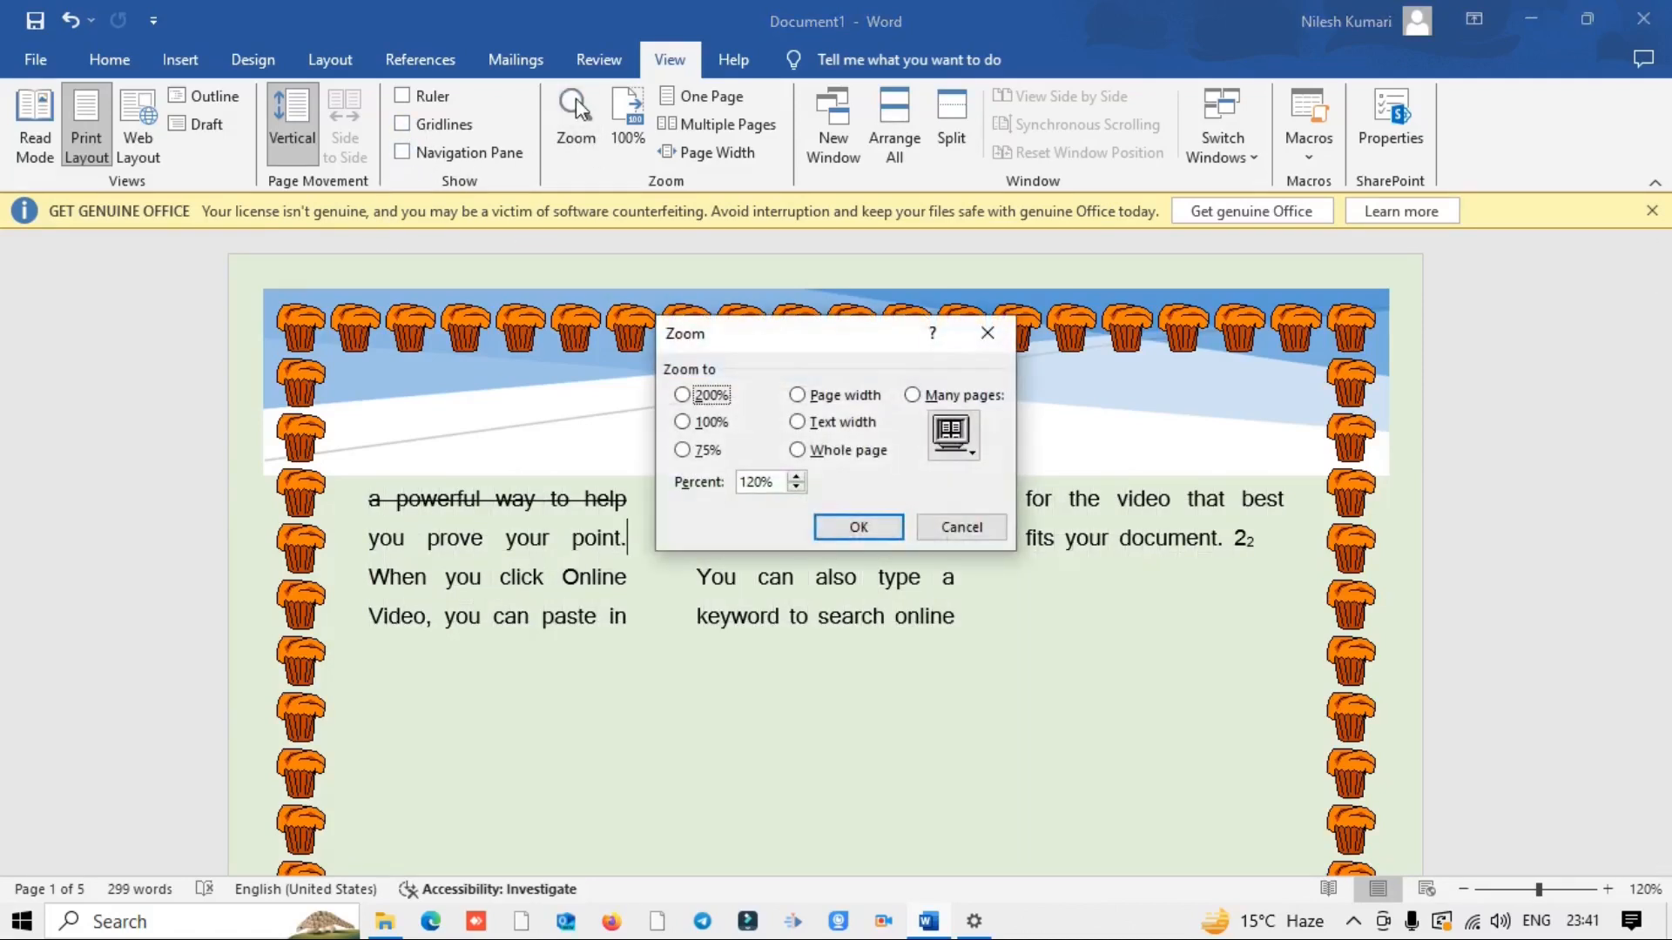
left_click(961, 527)
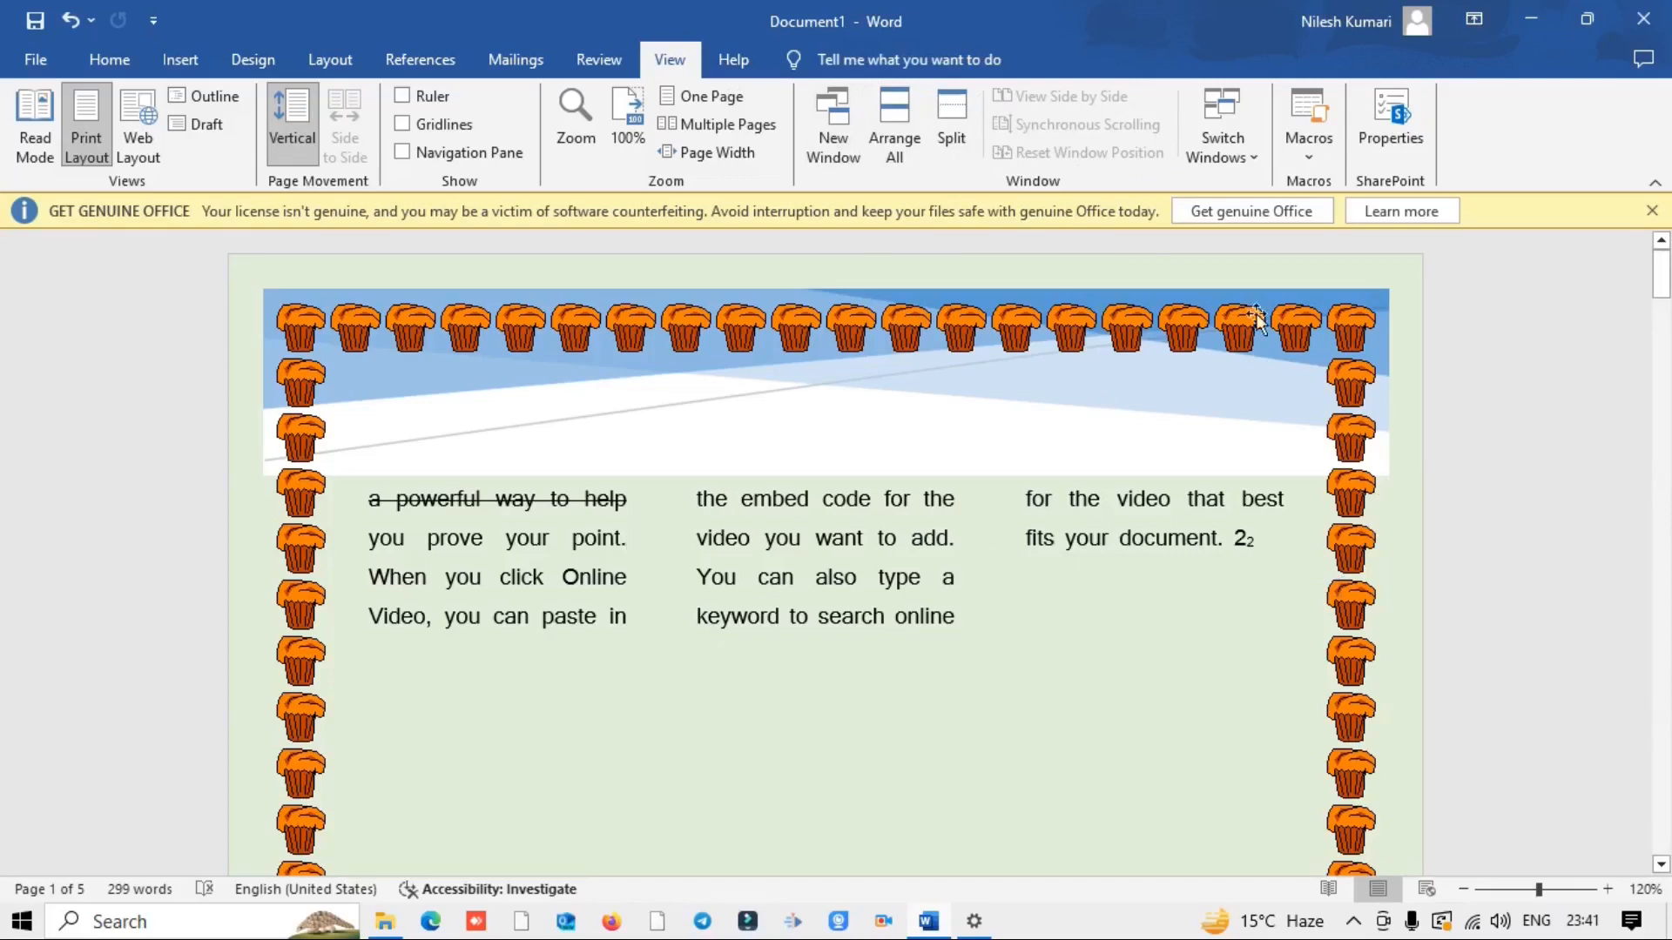
Step: View the help and support tools, and open Word's built-in Help and close it again
left_click(732, 57)
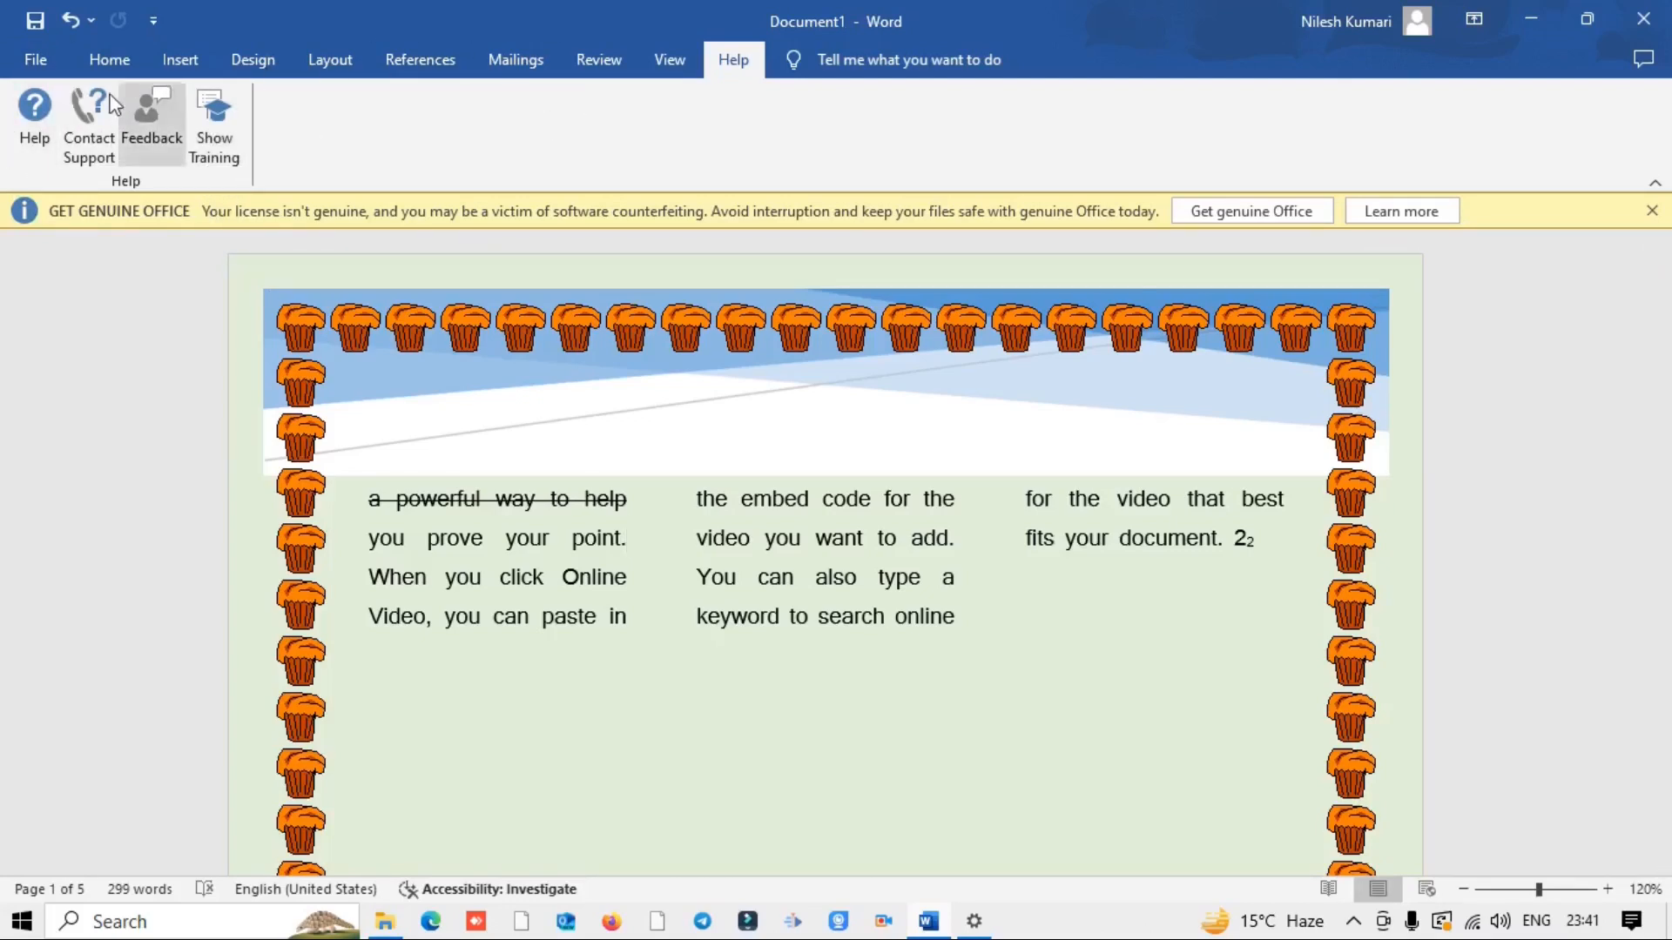
left_click(39, 114)
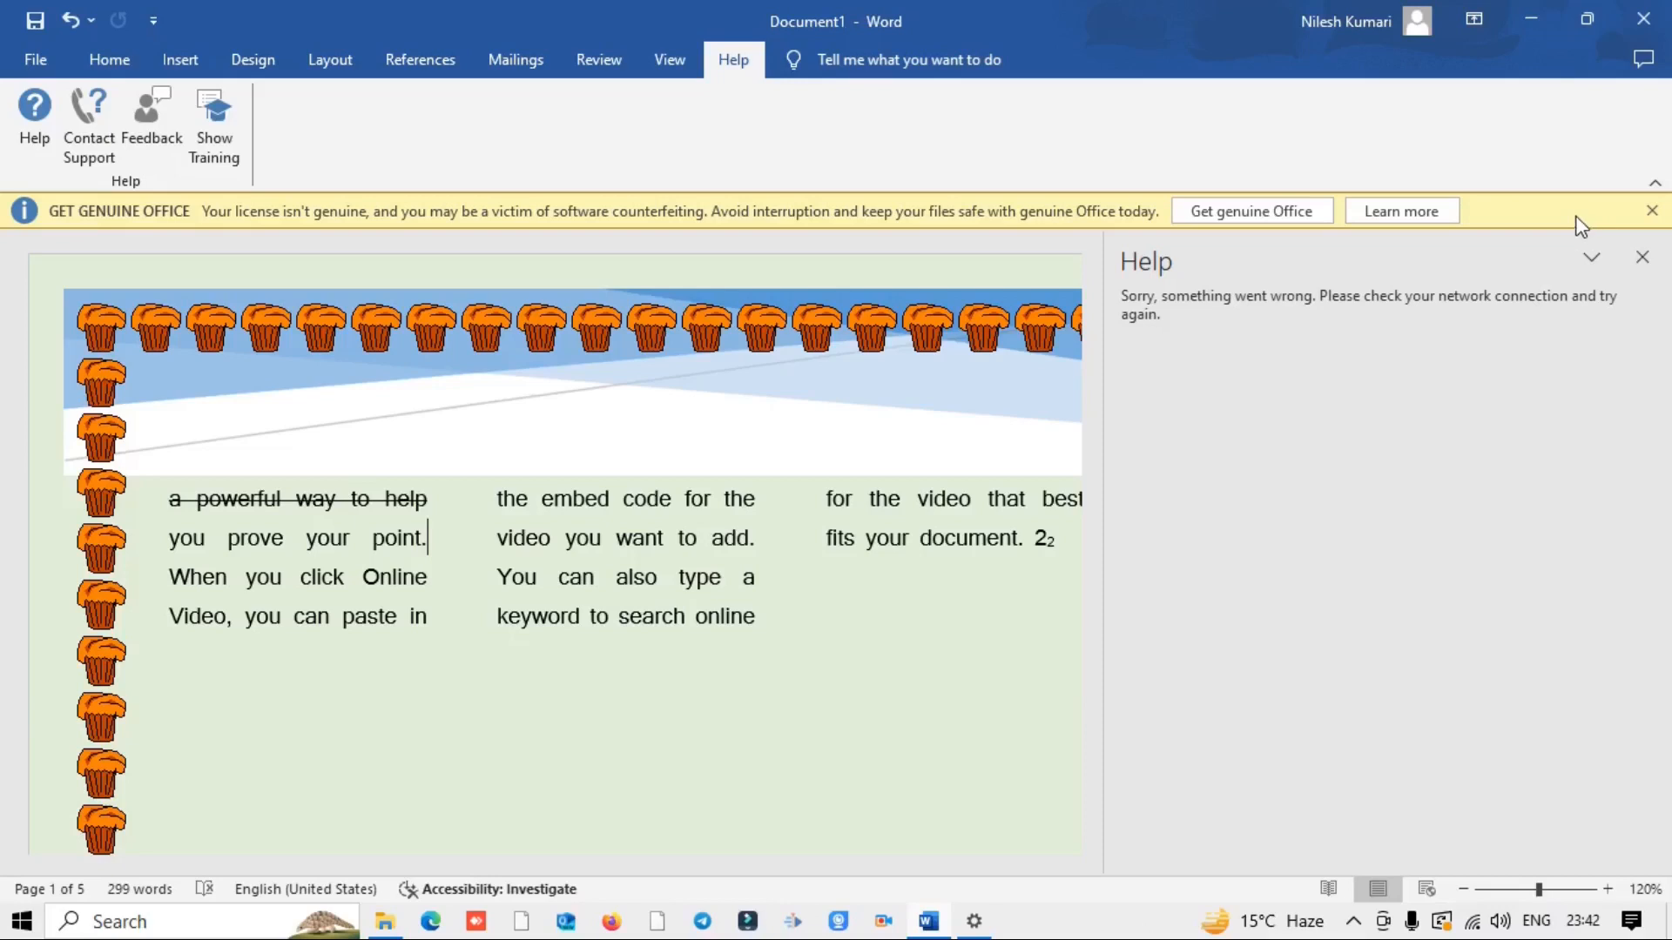
left_click(1642, 257)
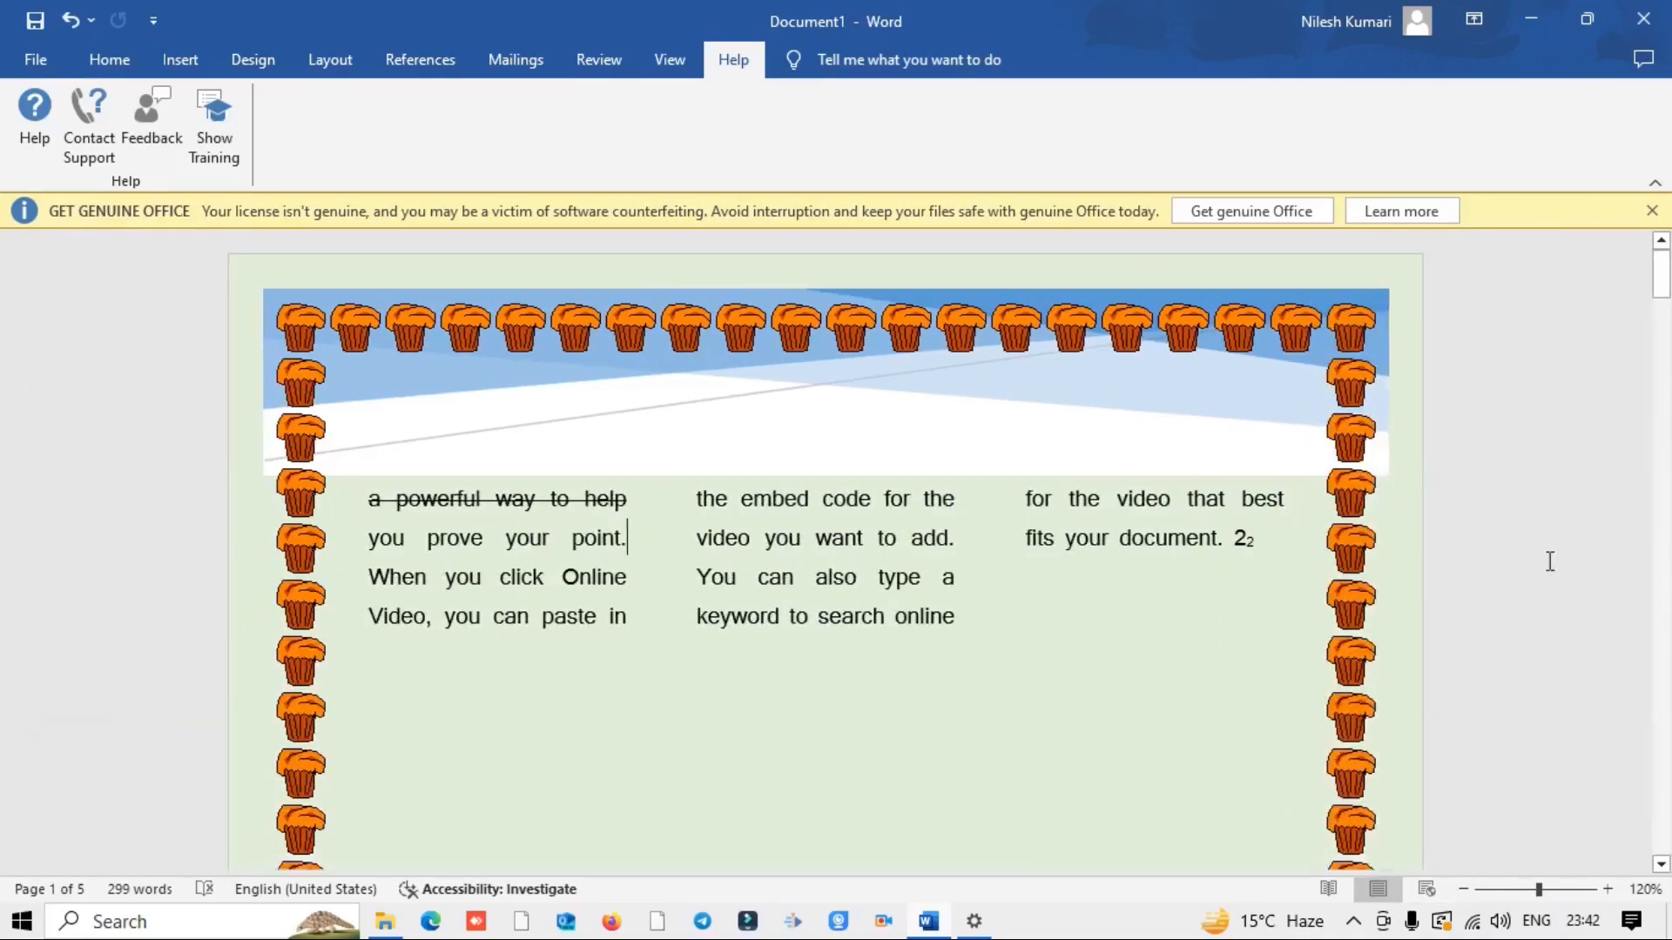